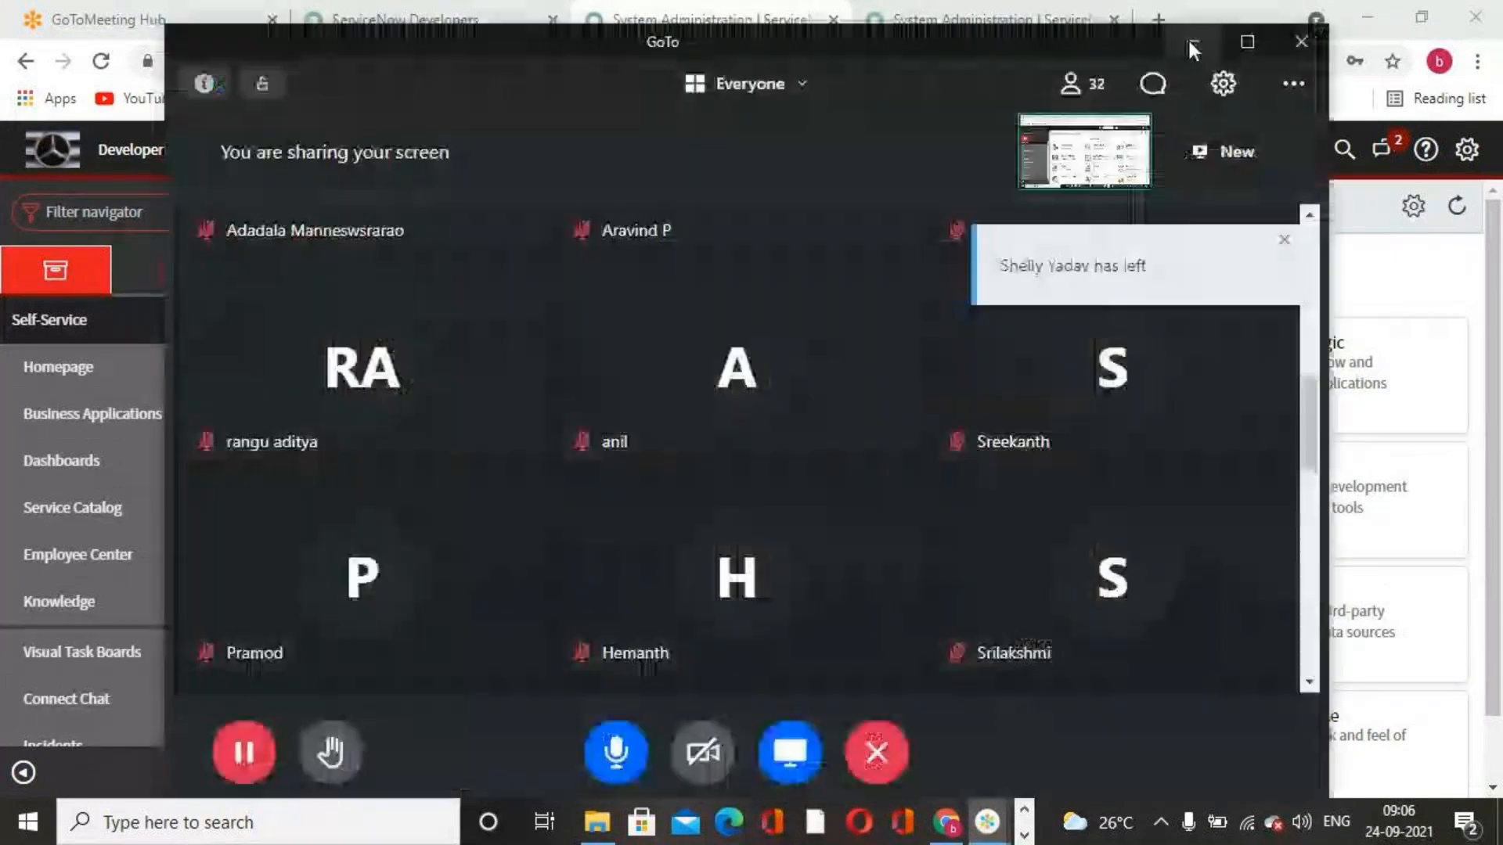
Filter the navigator by "record" and open the Record Producers list under Catalog Definitions.
left_click(1189, 42)
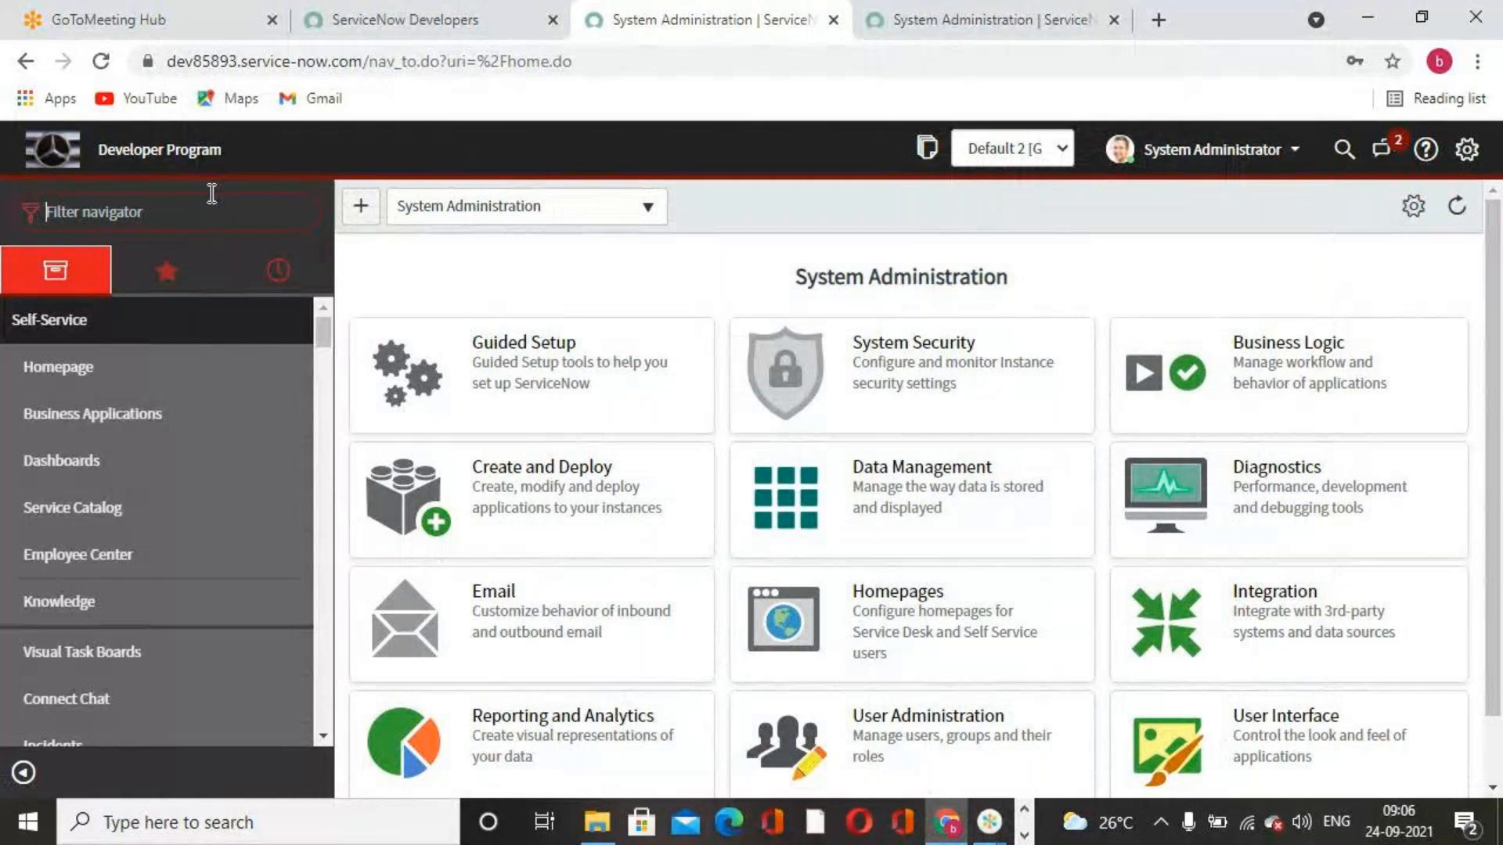
type("re")
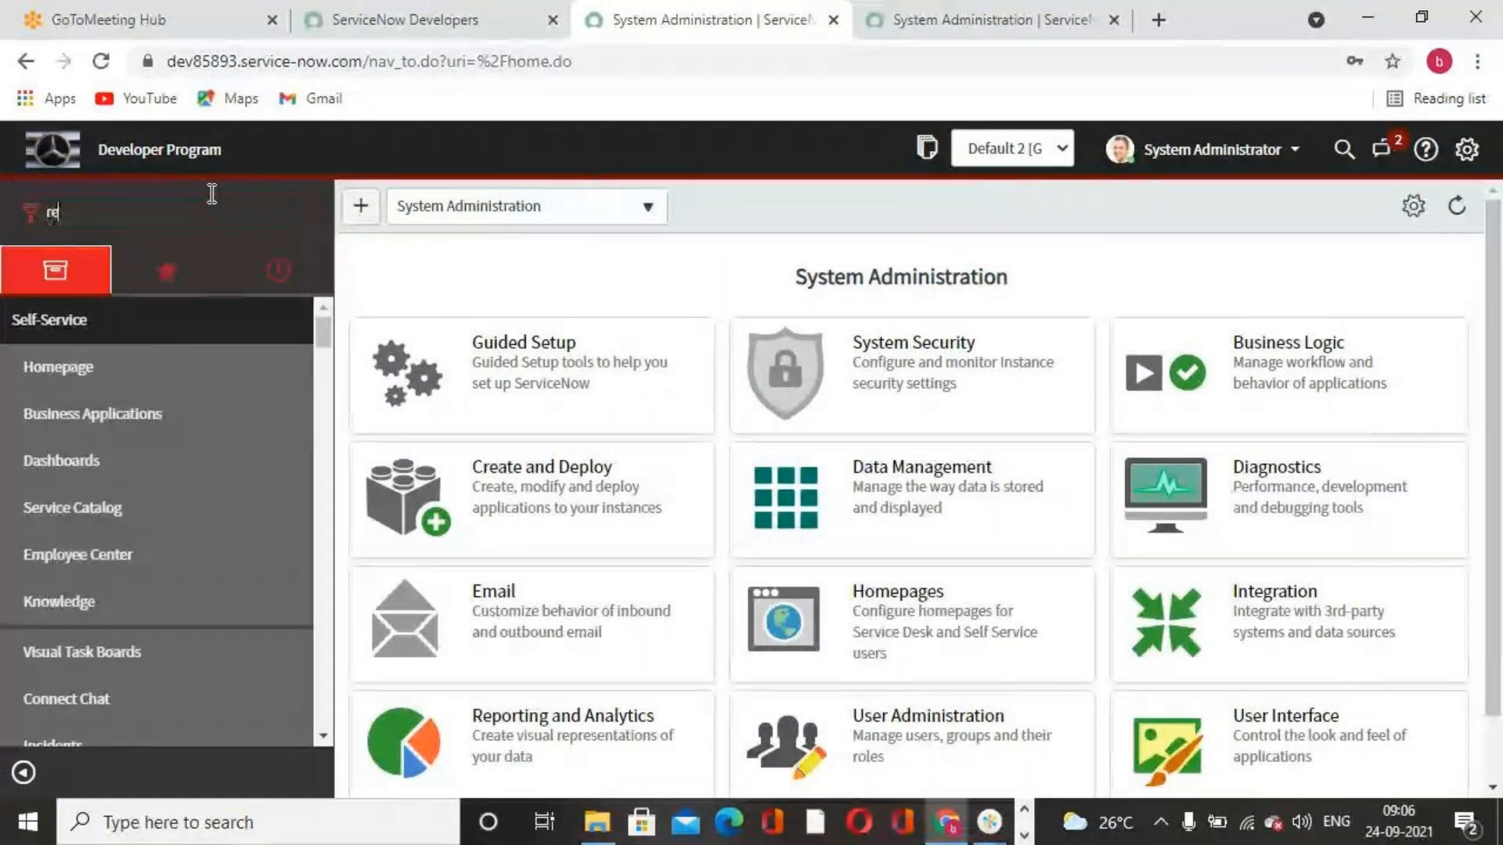
type("cord")
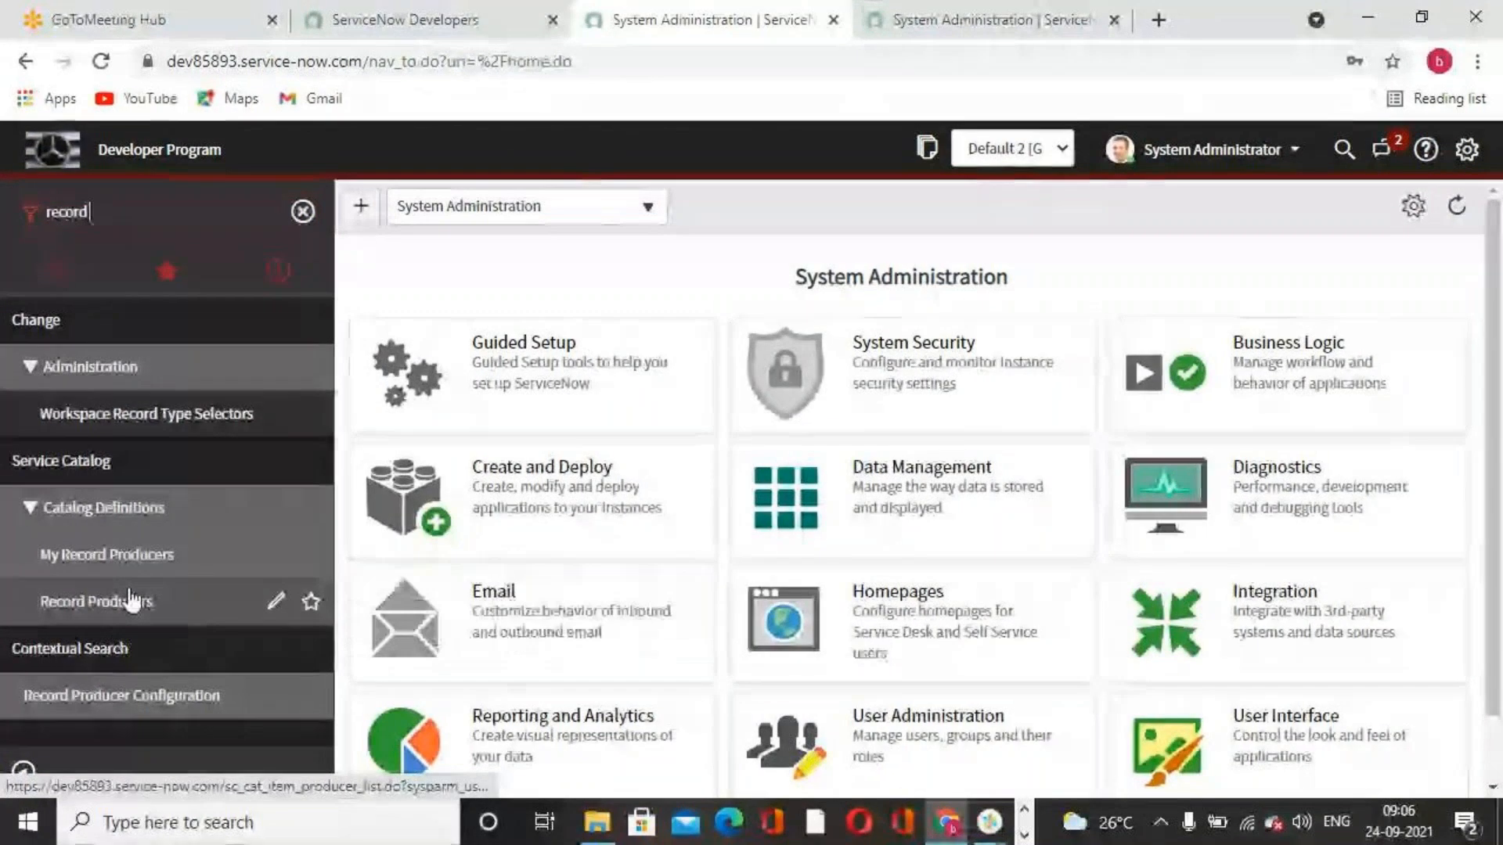
left_click(151, 609)
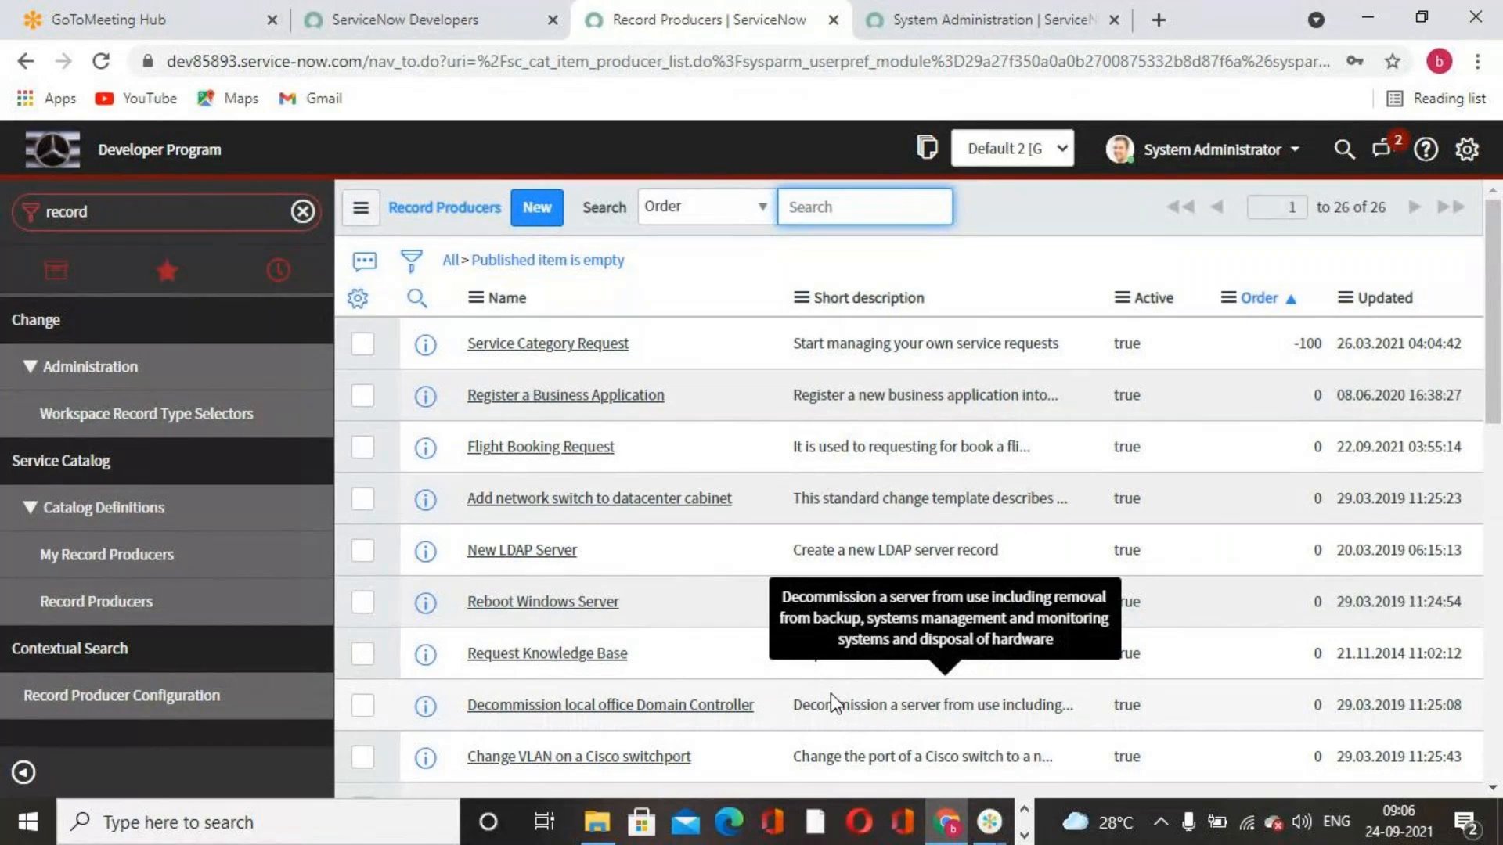
left_click(436, 62)
double_click(436, 62)
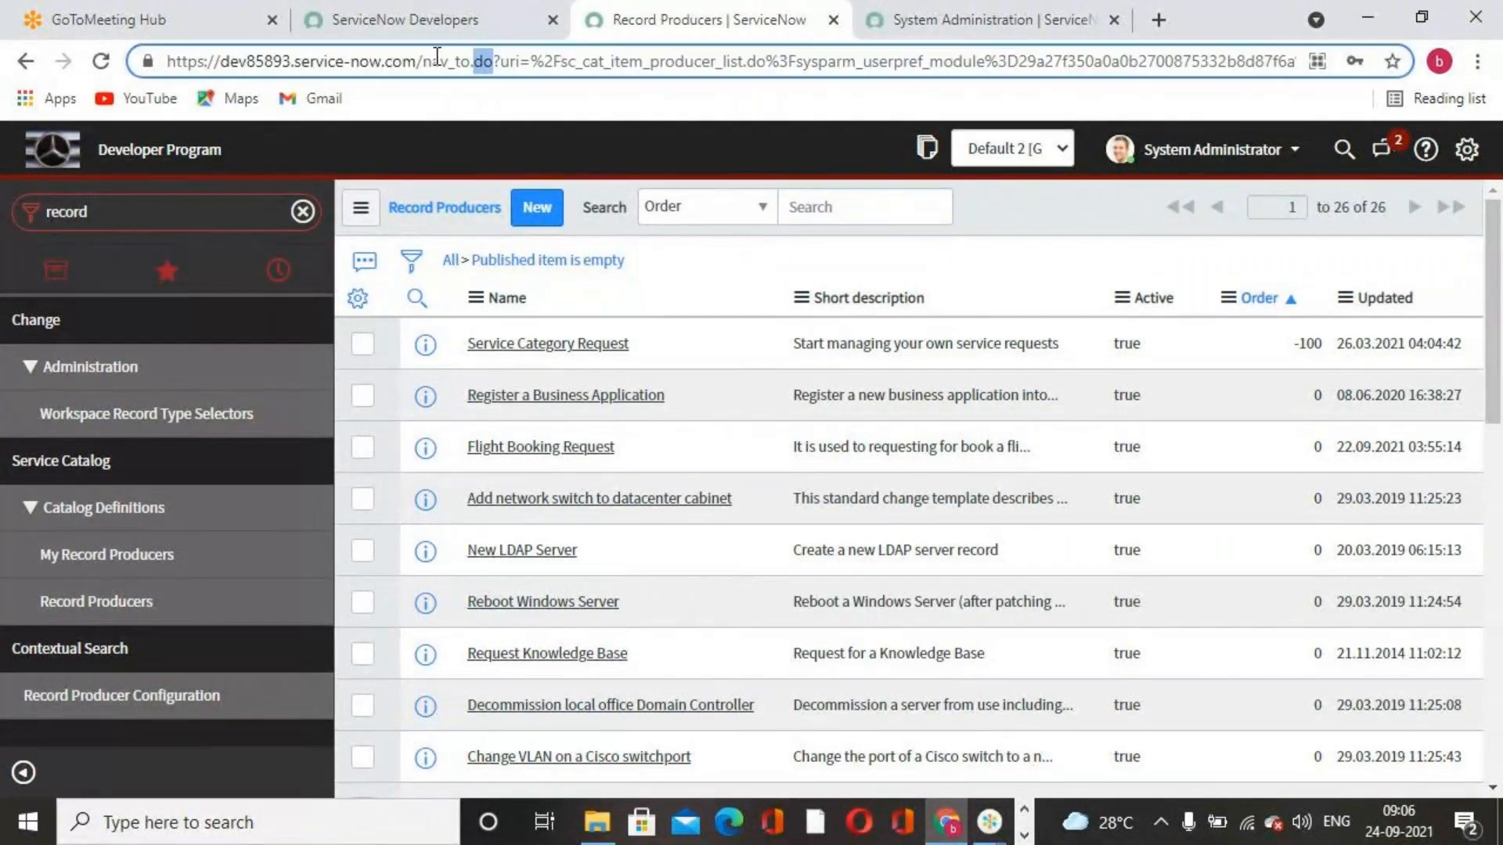
left_click_drag(423, 62, 131, 63)
key("ctrl+c")
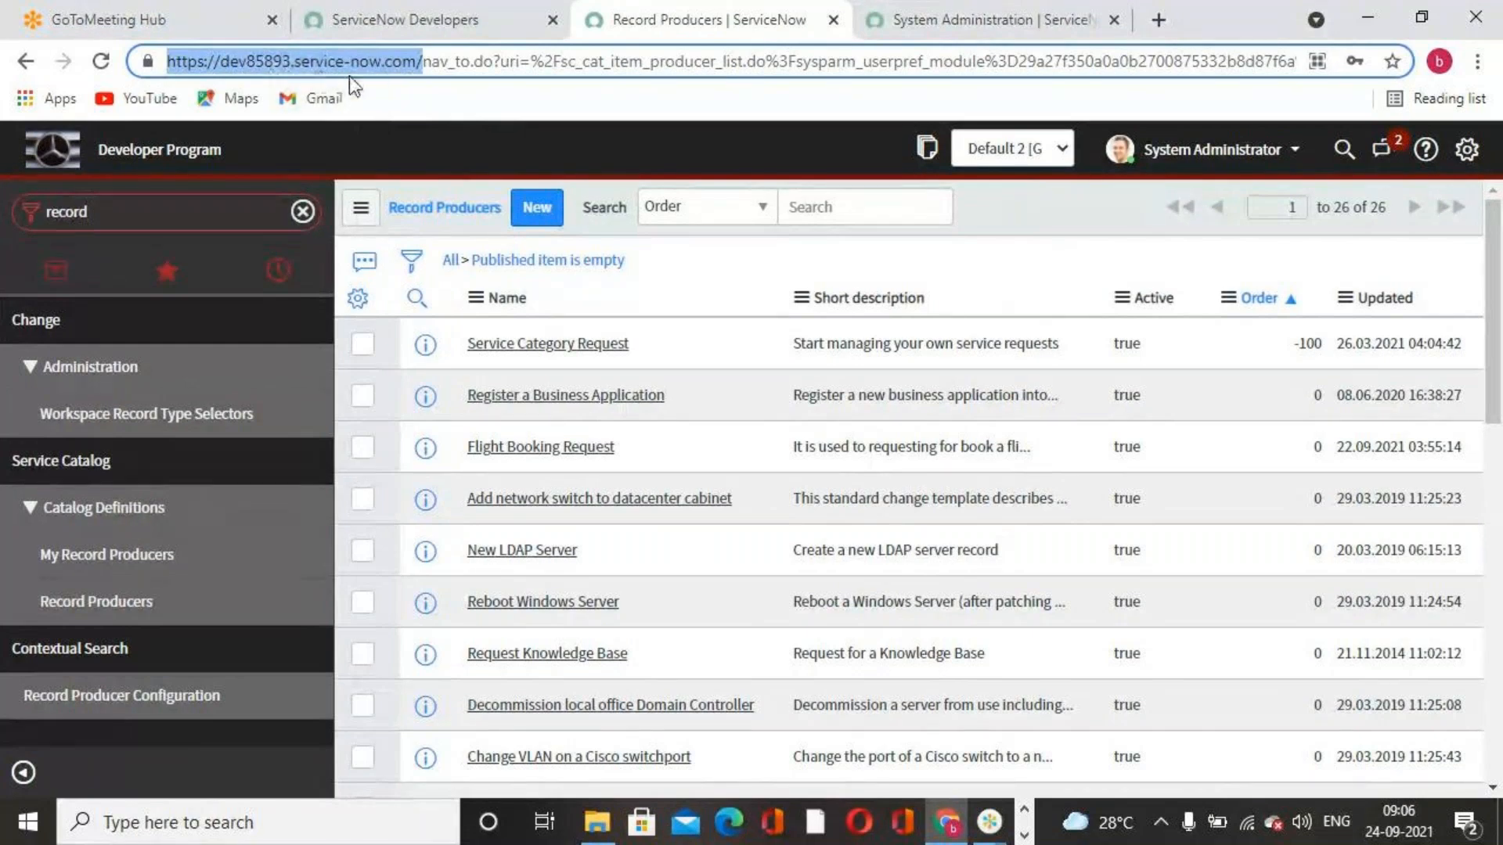
left_click(1049, 31)
left_click(982, 56)
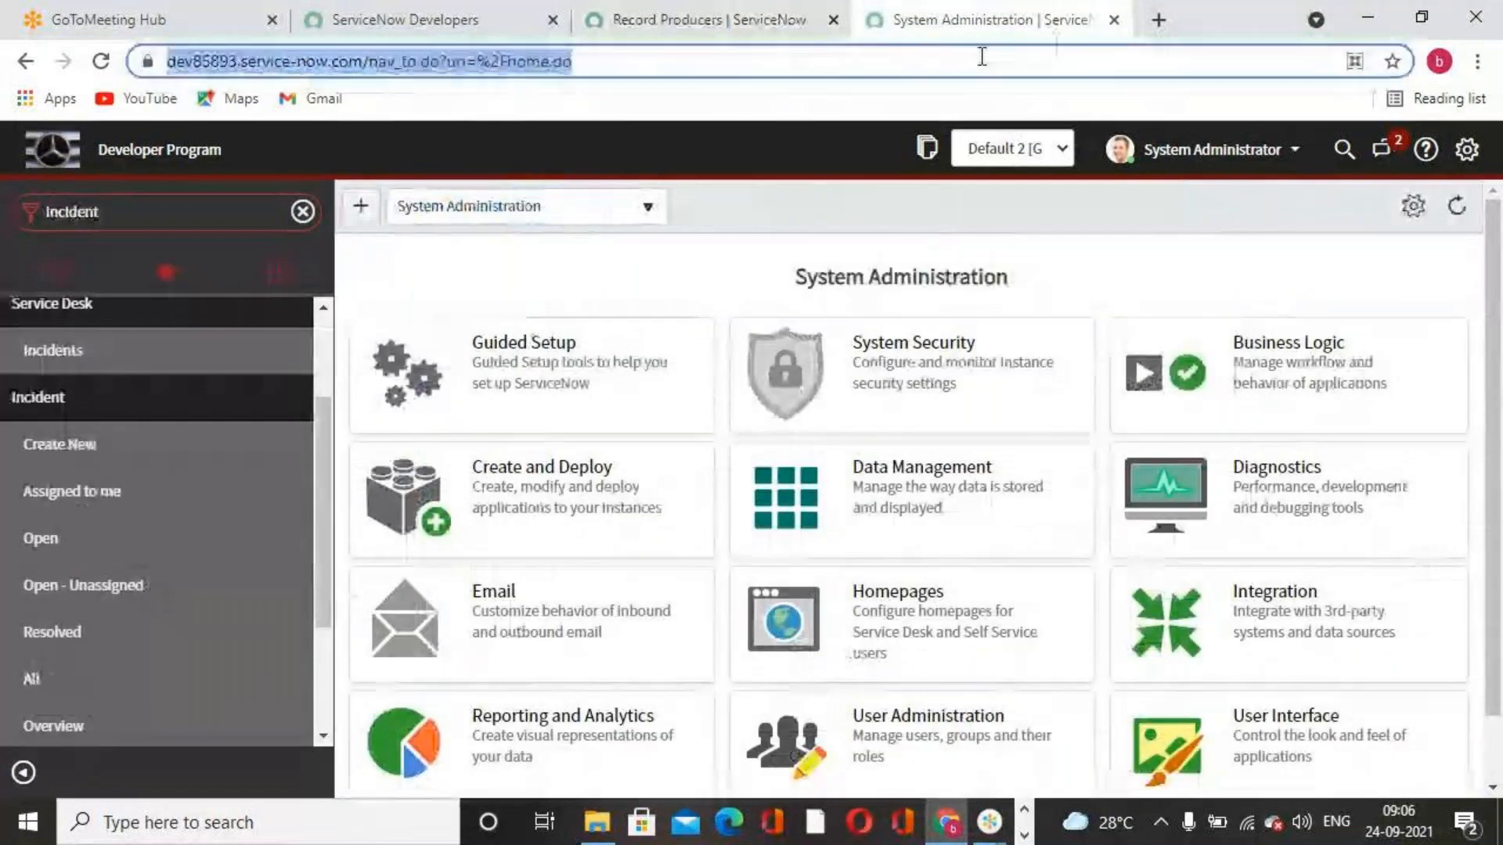
key("ctrl+v")
type("sp")
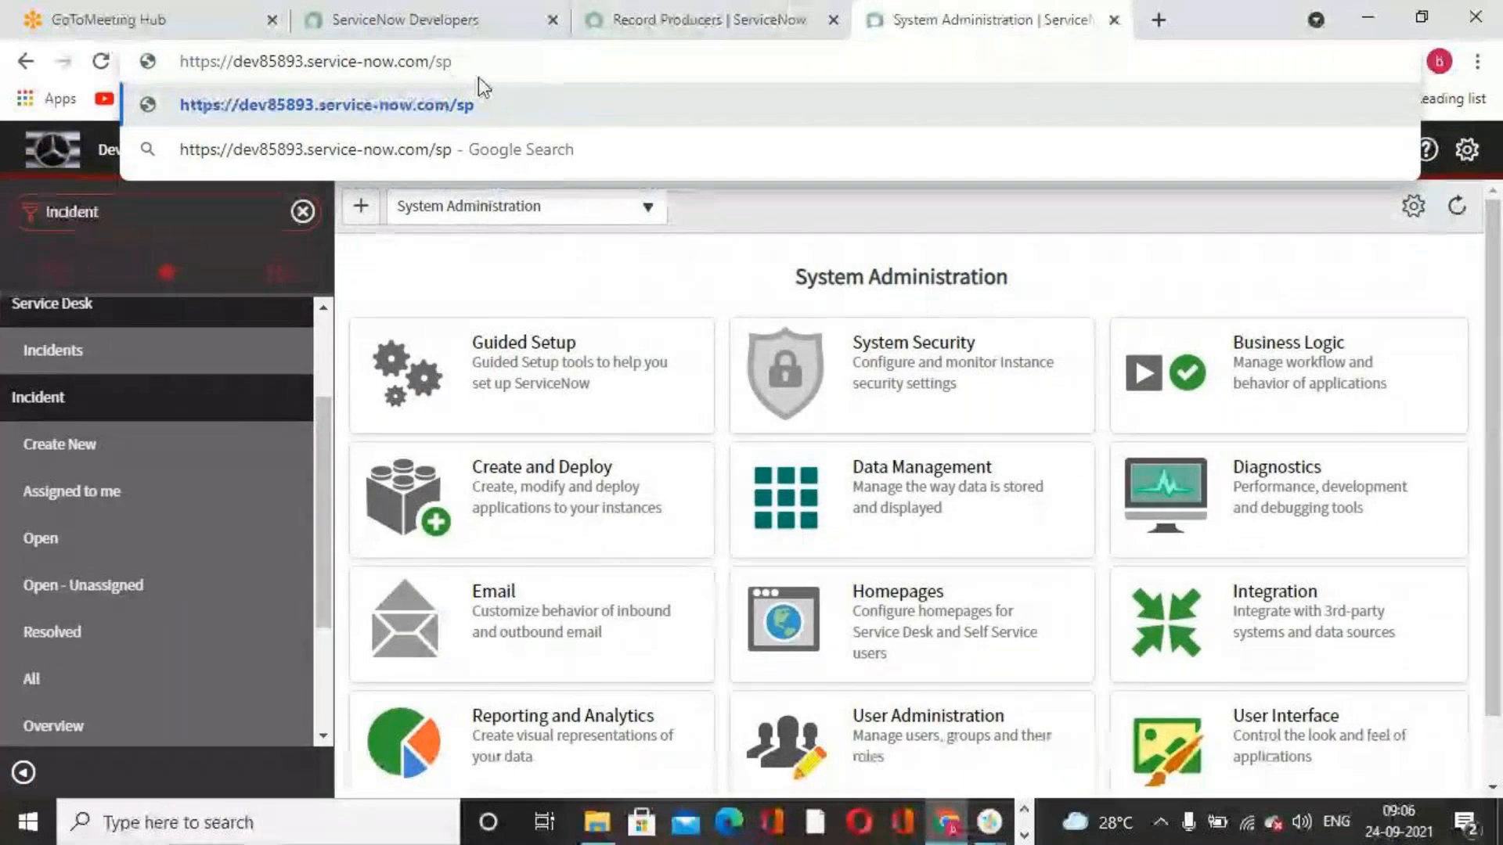
left_click(532, 104)
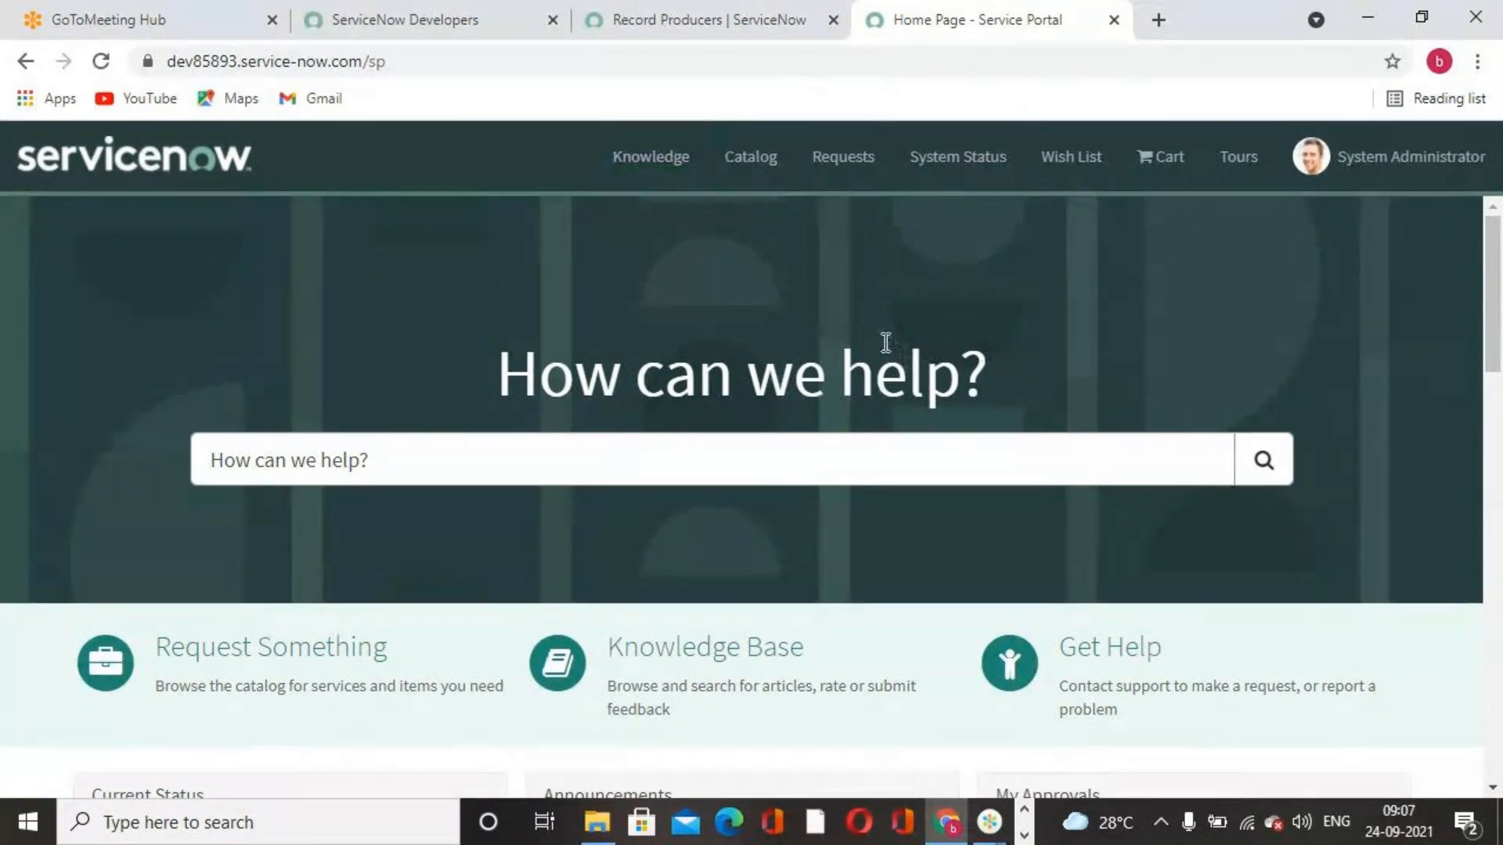
Search the portal for "flight" and open the Flight Booking Request form.
left_click(792, 451)
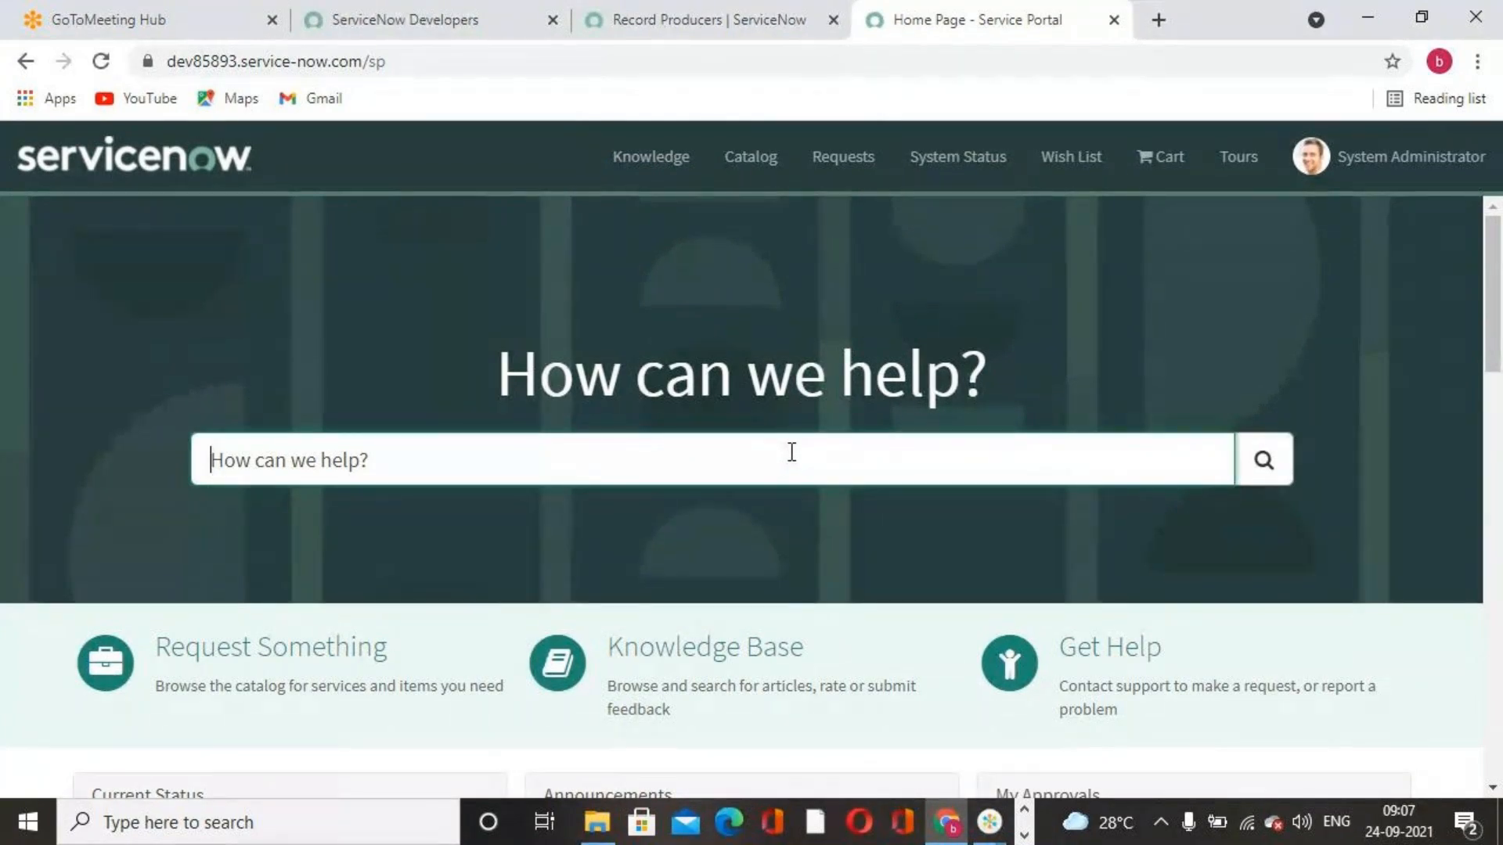
type("fl")
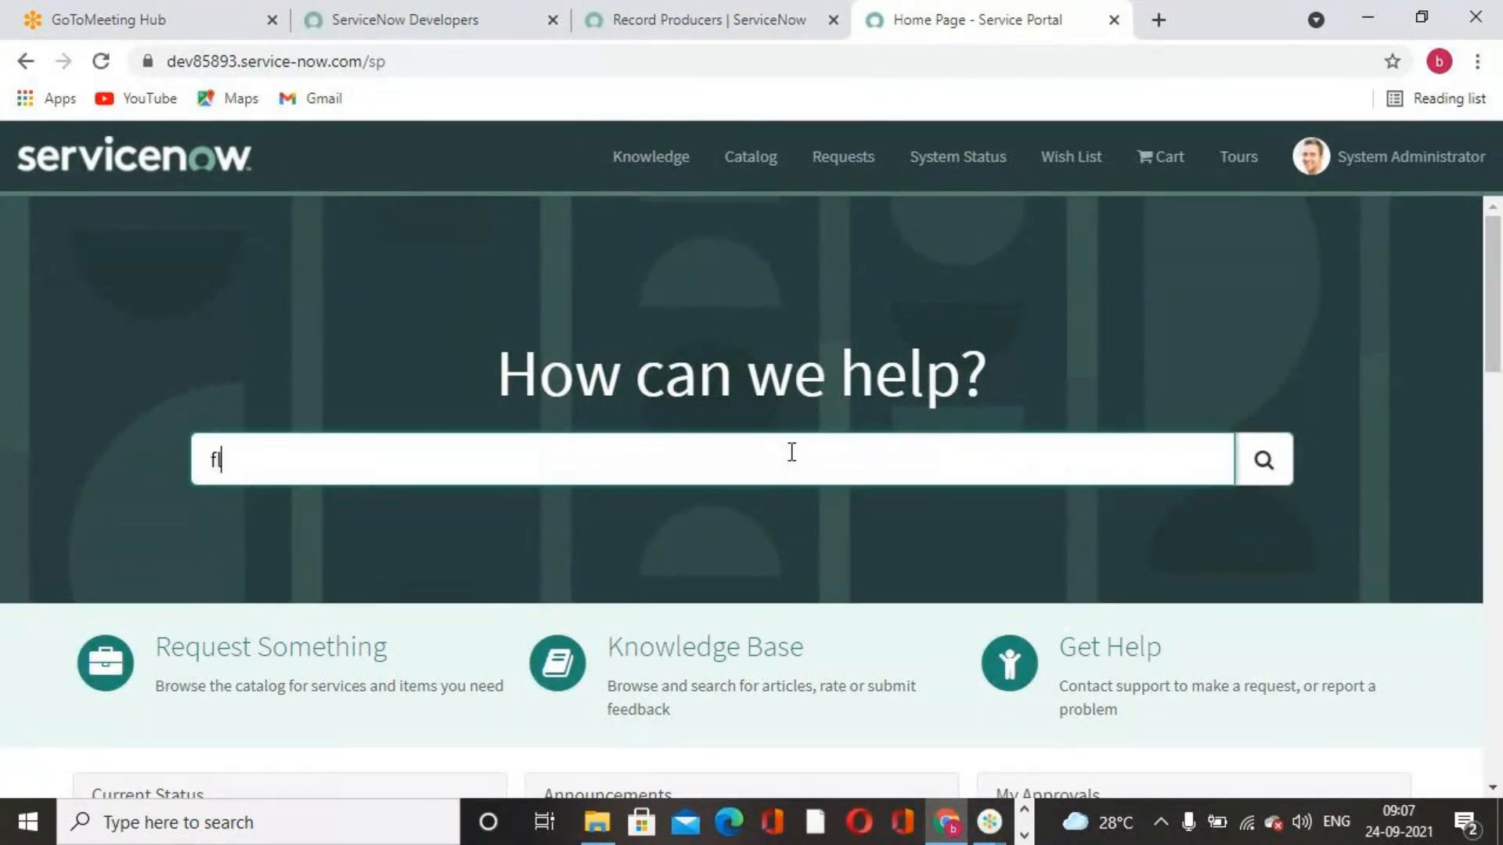
type("ight")
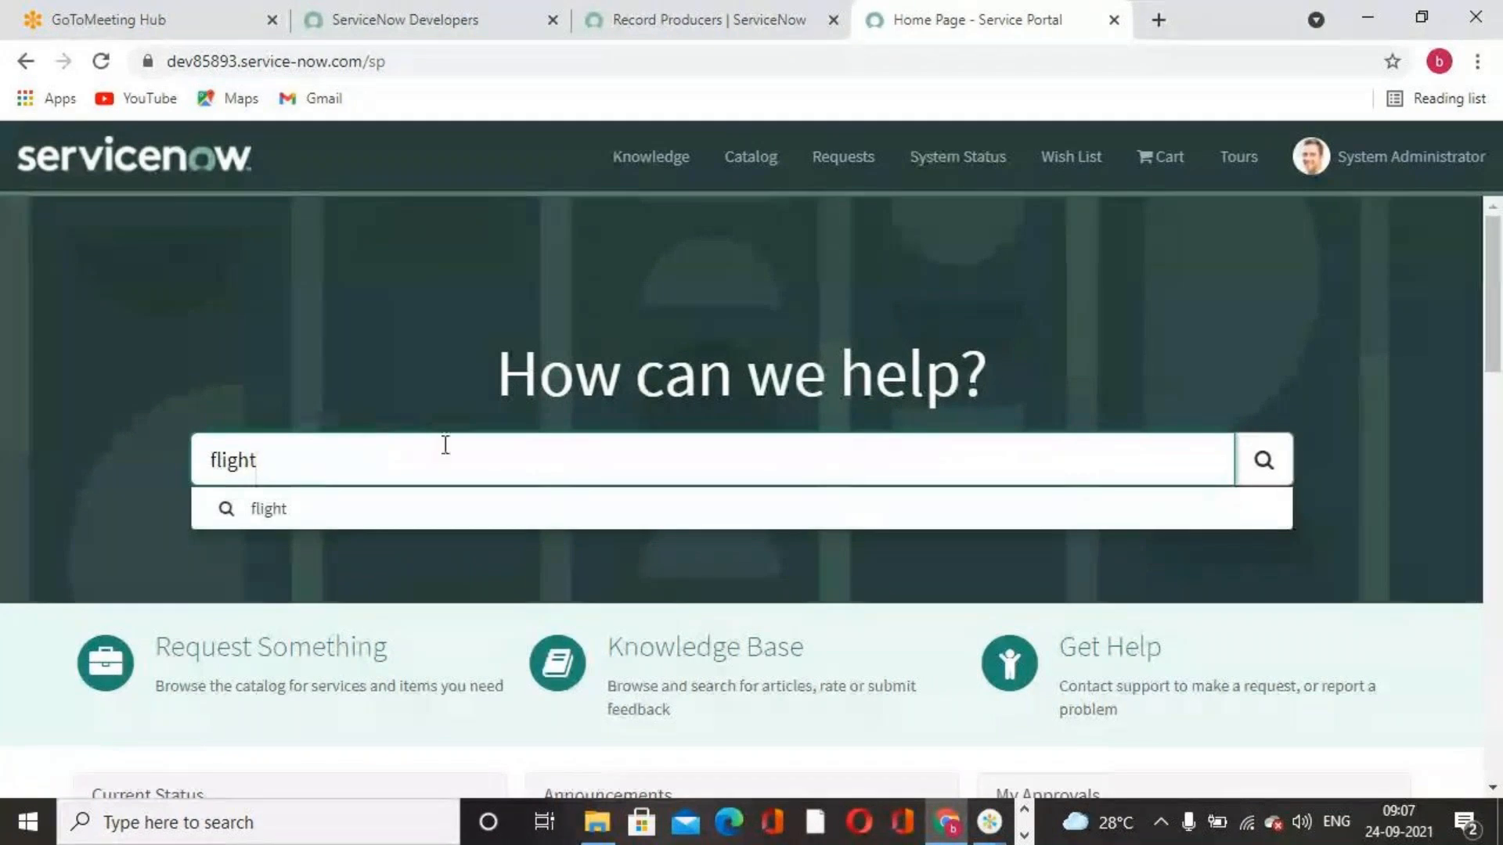
key("Down")
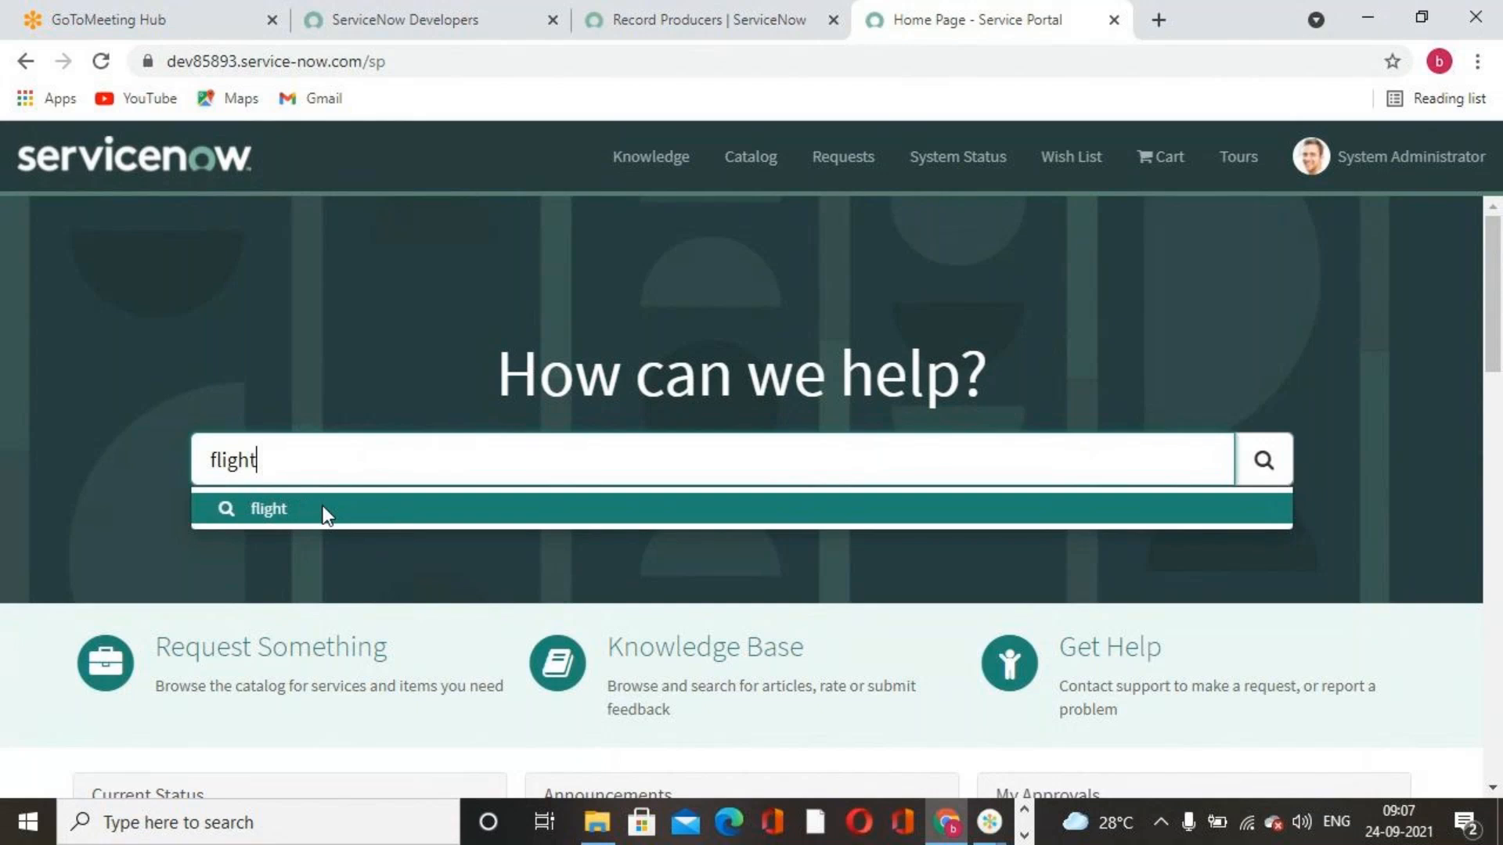
left_click(375, 502)
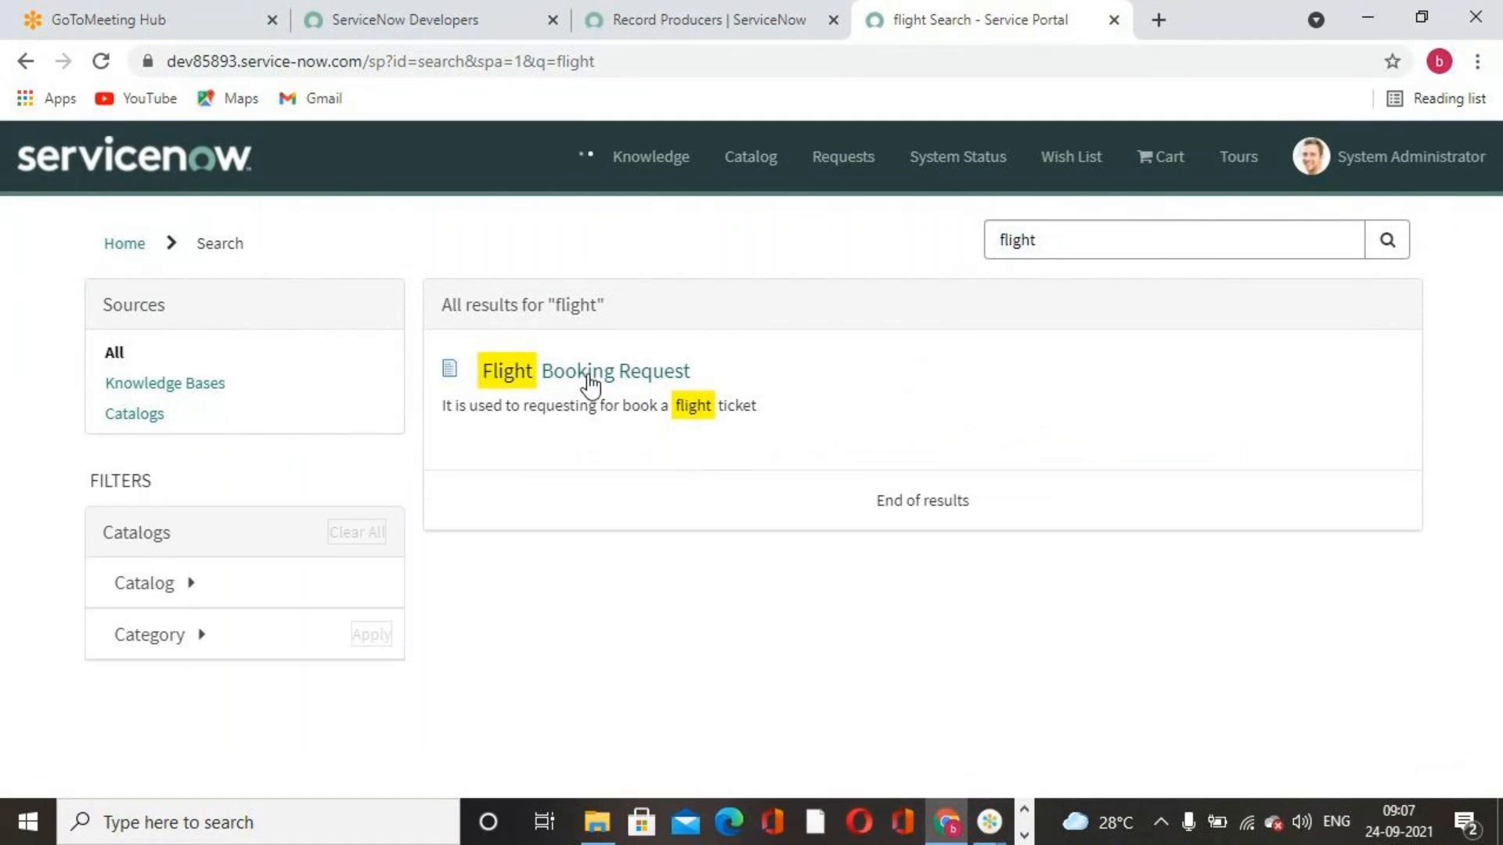
left_click(591, 382)
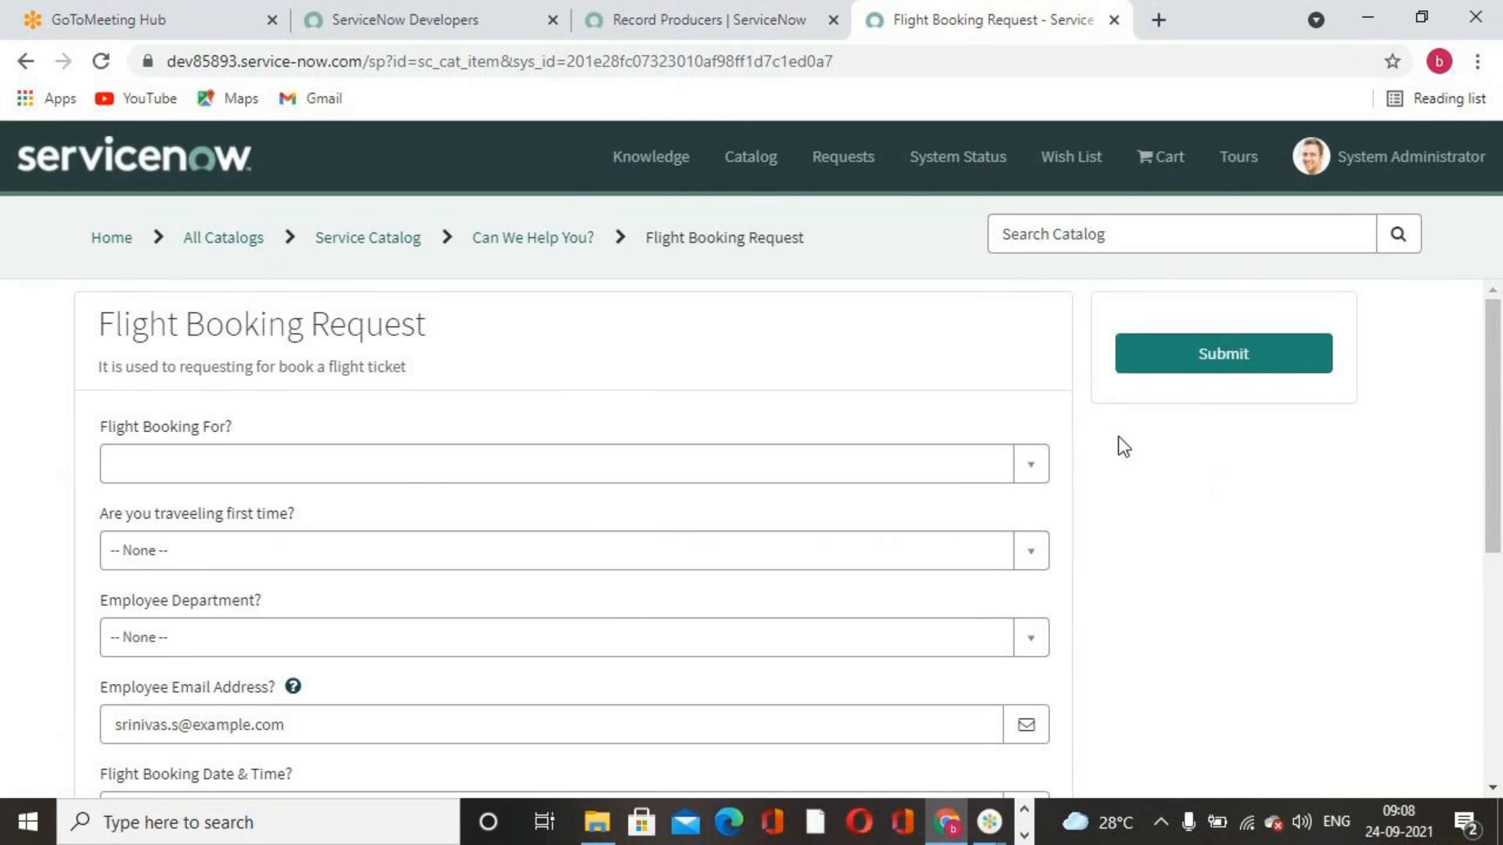
Look over the form's fields and set Flight Booking For to the third employee listed.
scroll(1263, 531, "down", 1)
scroll(1259, 523, "down", 5)
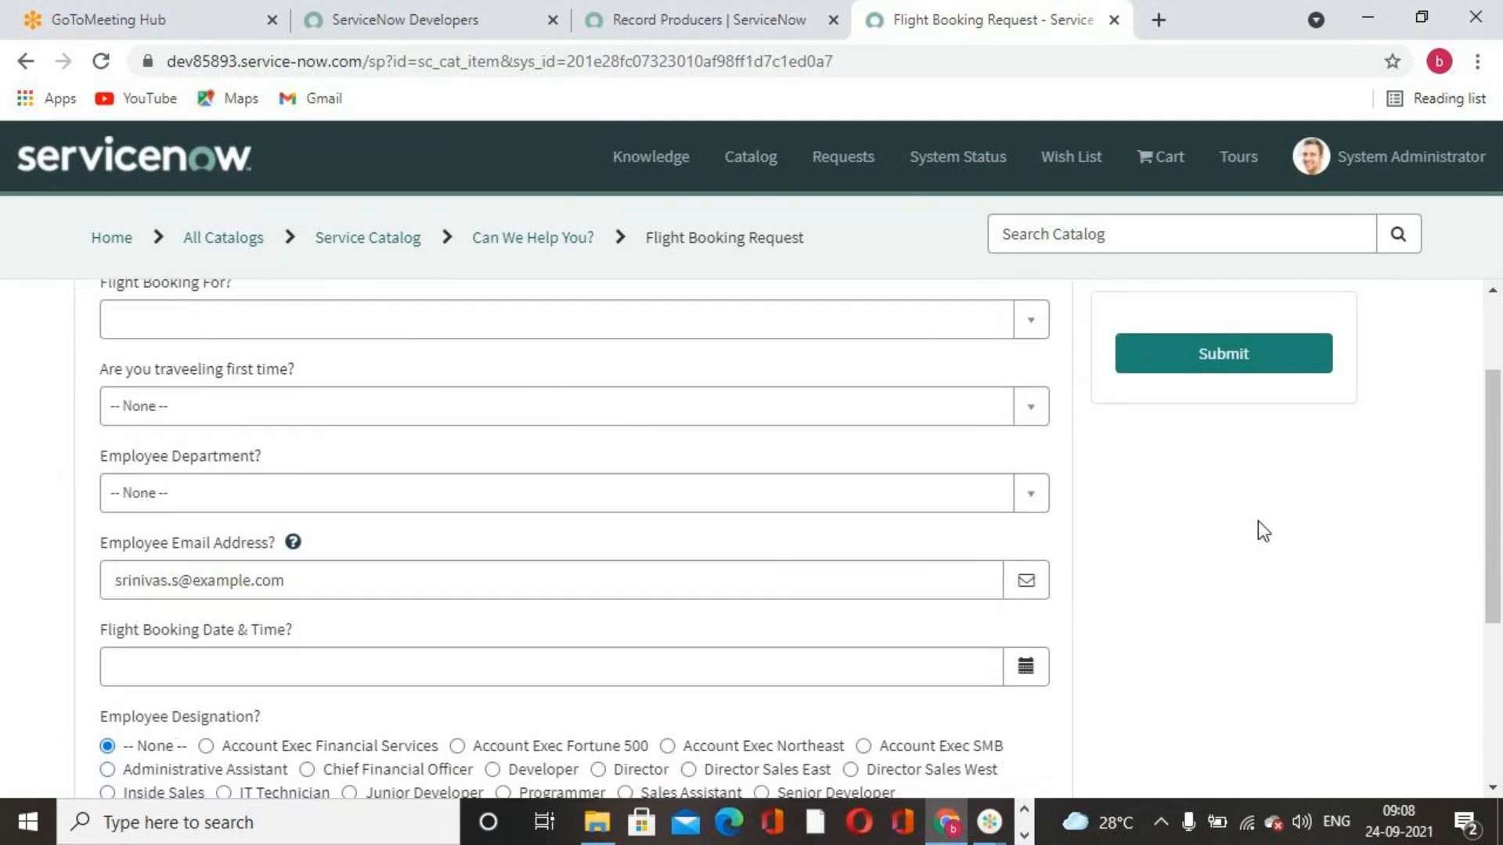
scroll(1258, 521, "up", 6)
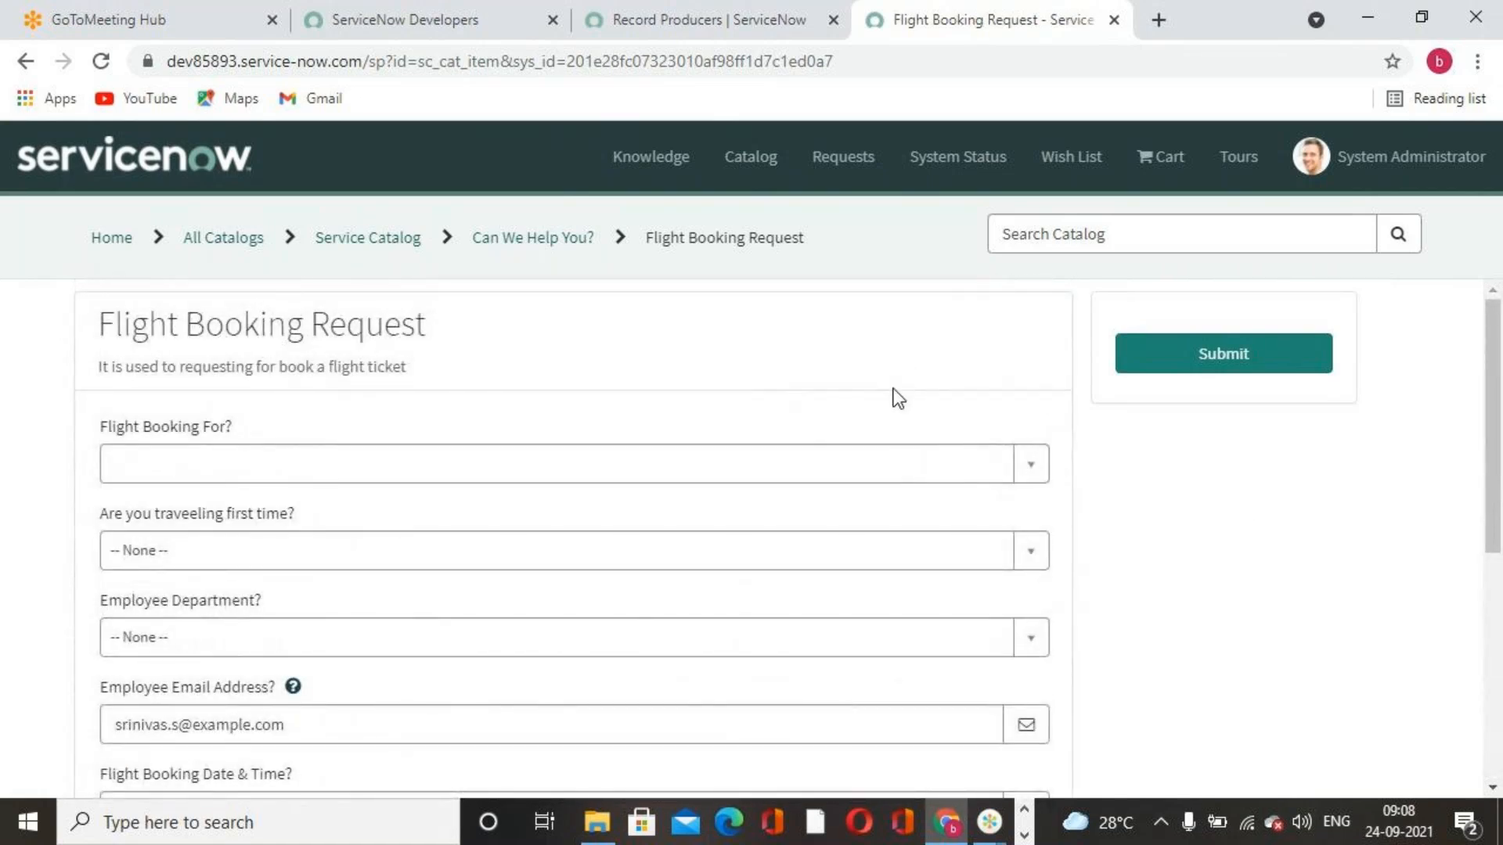
scroll(894, 388, "down", 6)
scroll(894, 388, "up", 2)
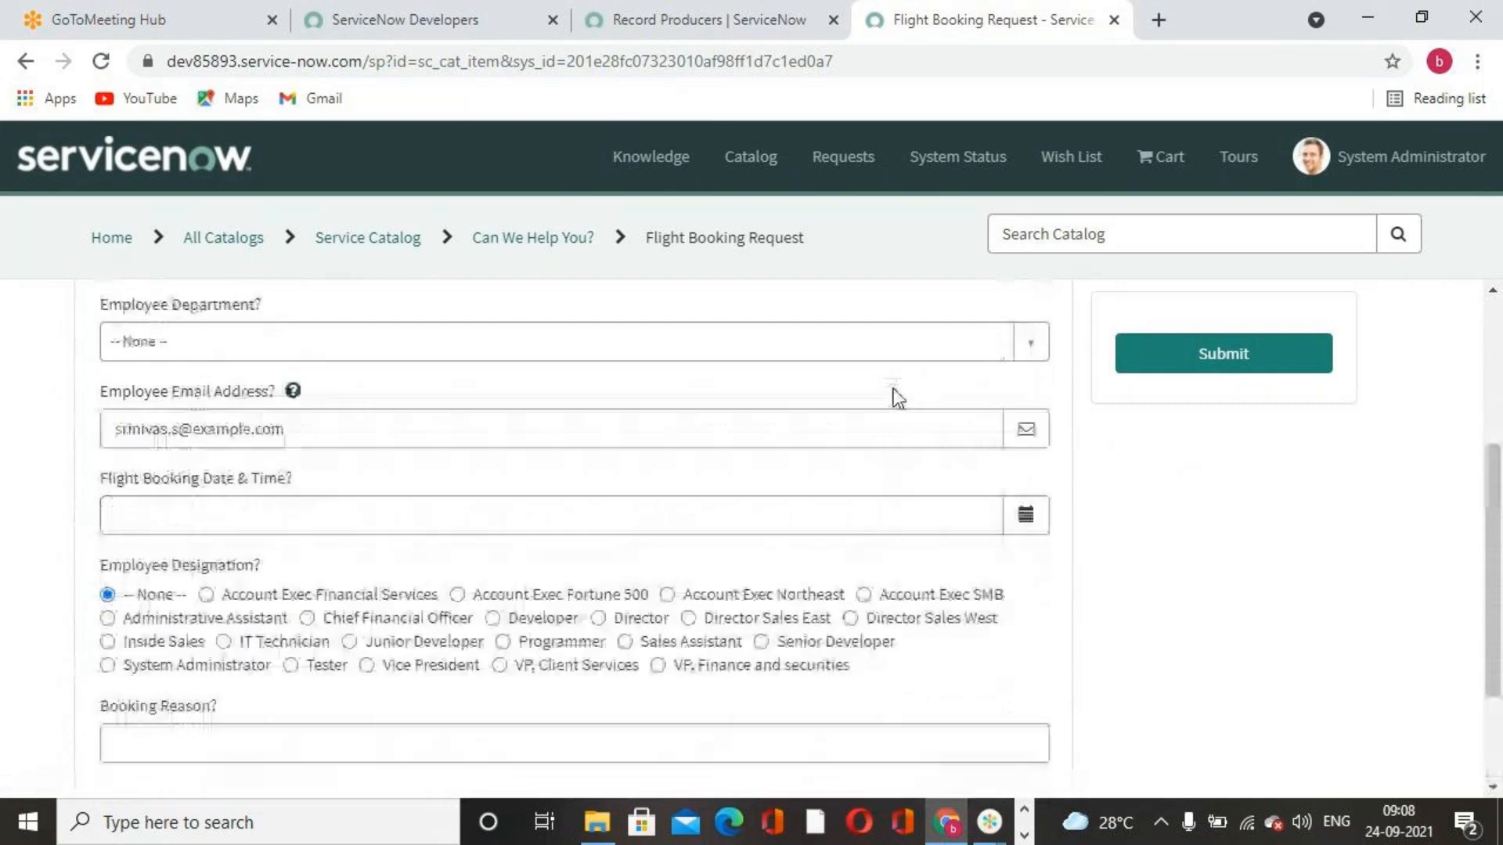
scroll(894, 389, "up", 4)
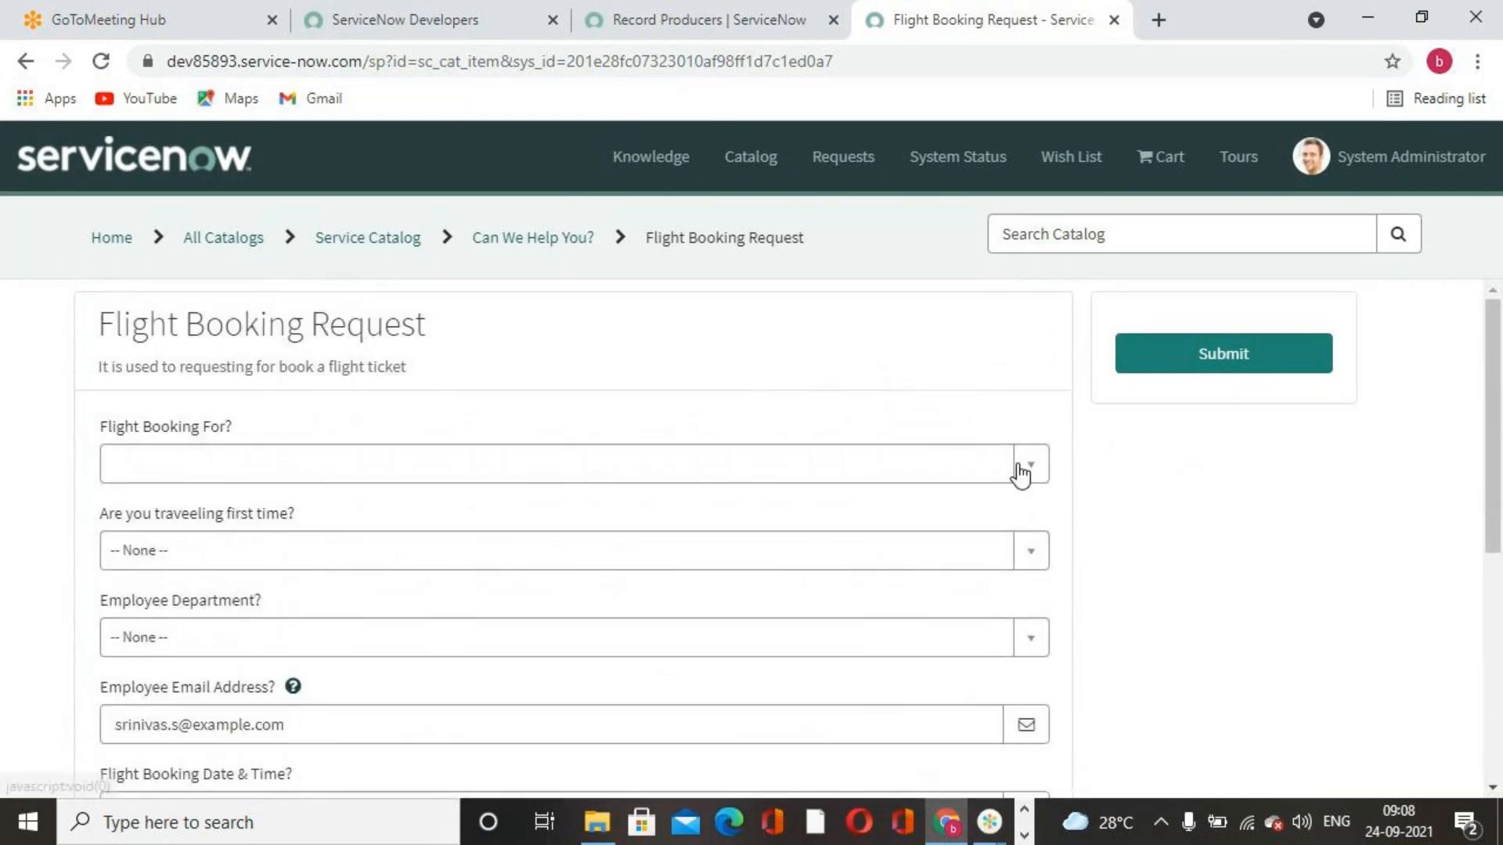
left_click(1018, 465)
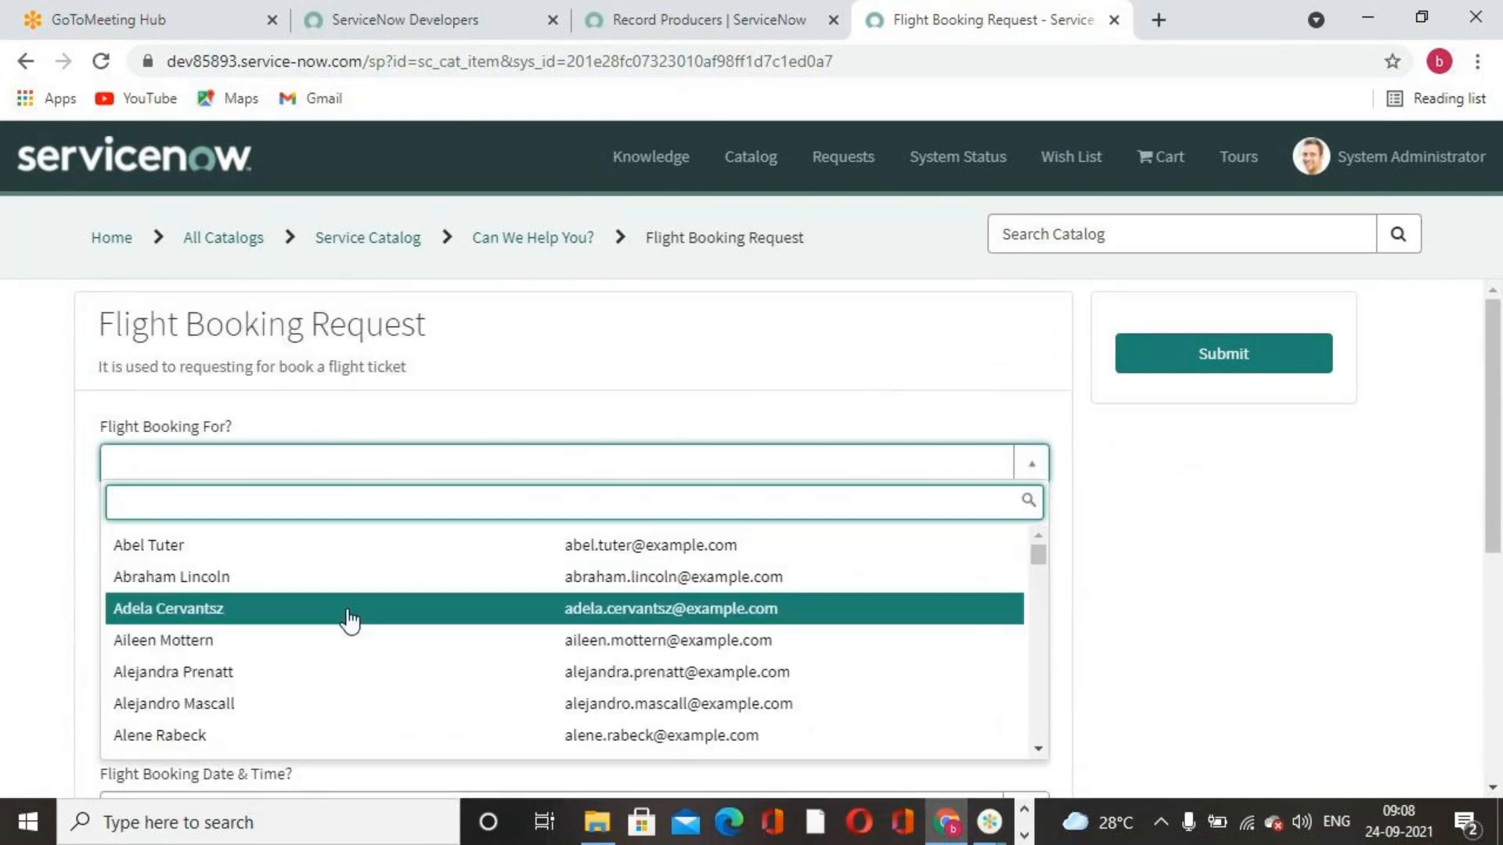
left_click(208, 624)
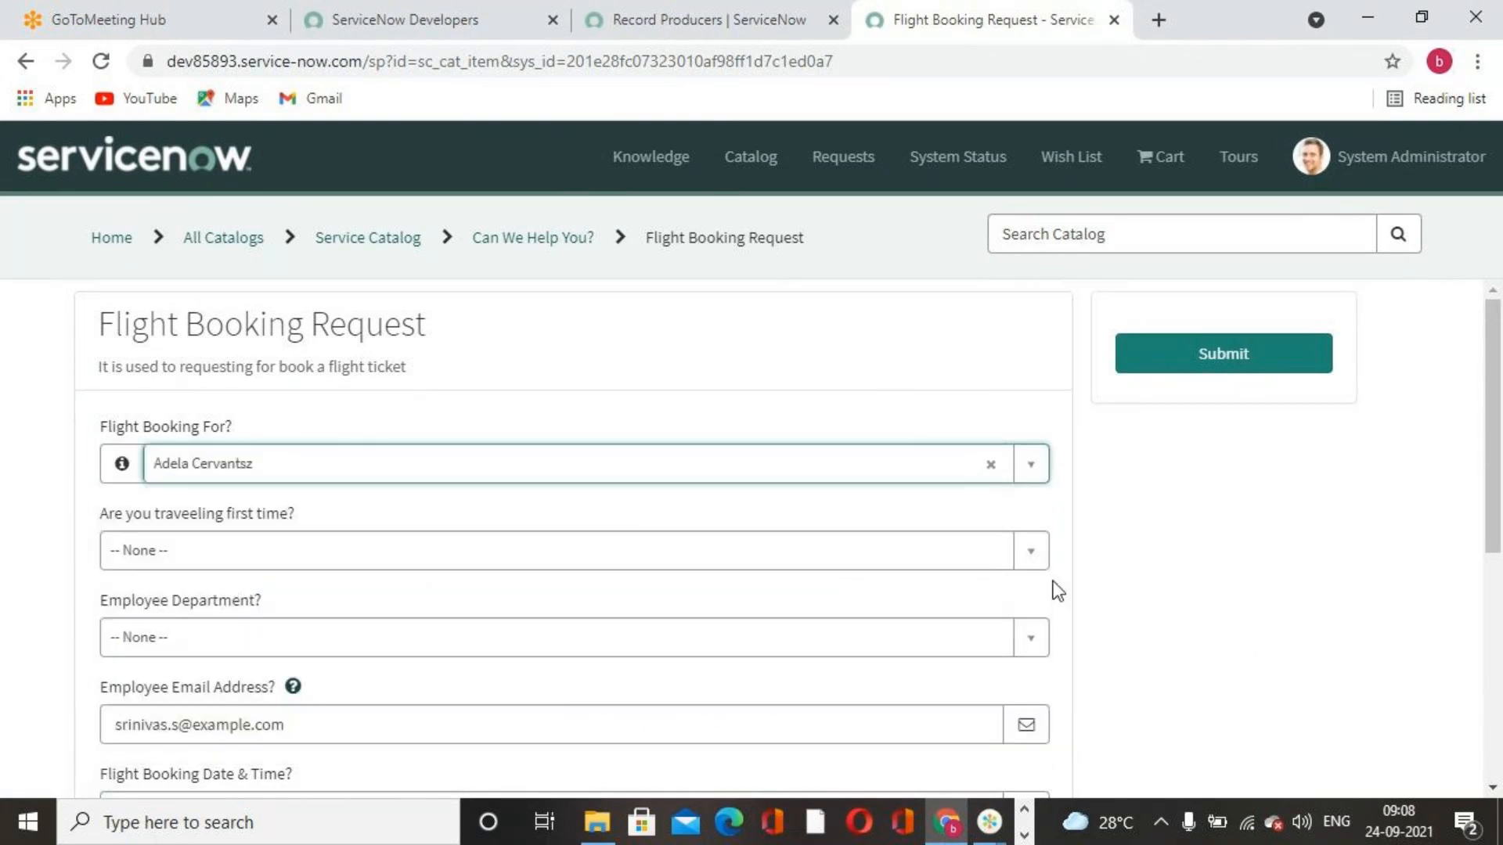
Examine the choices offered for the first-time travelling question and for Employee Department, without selecting any.
left_click(1028, 552)
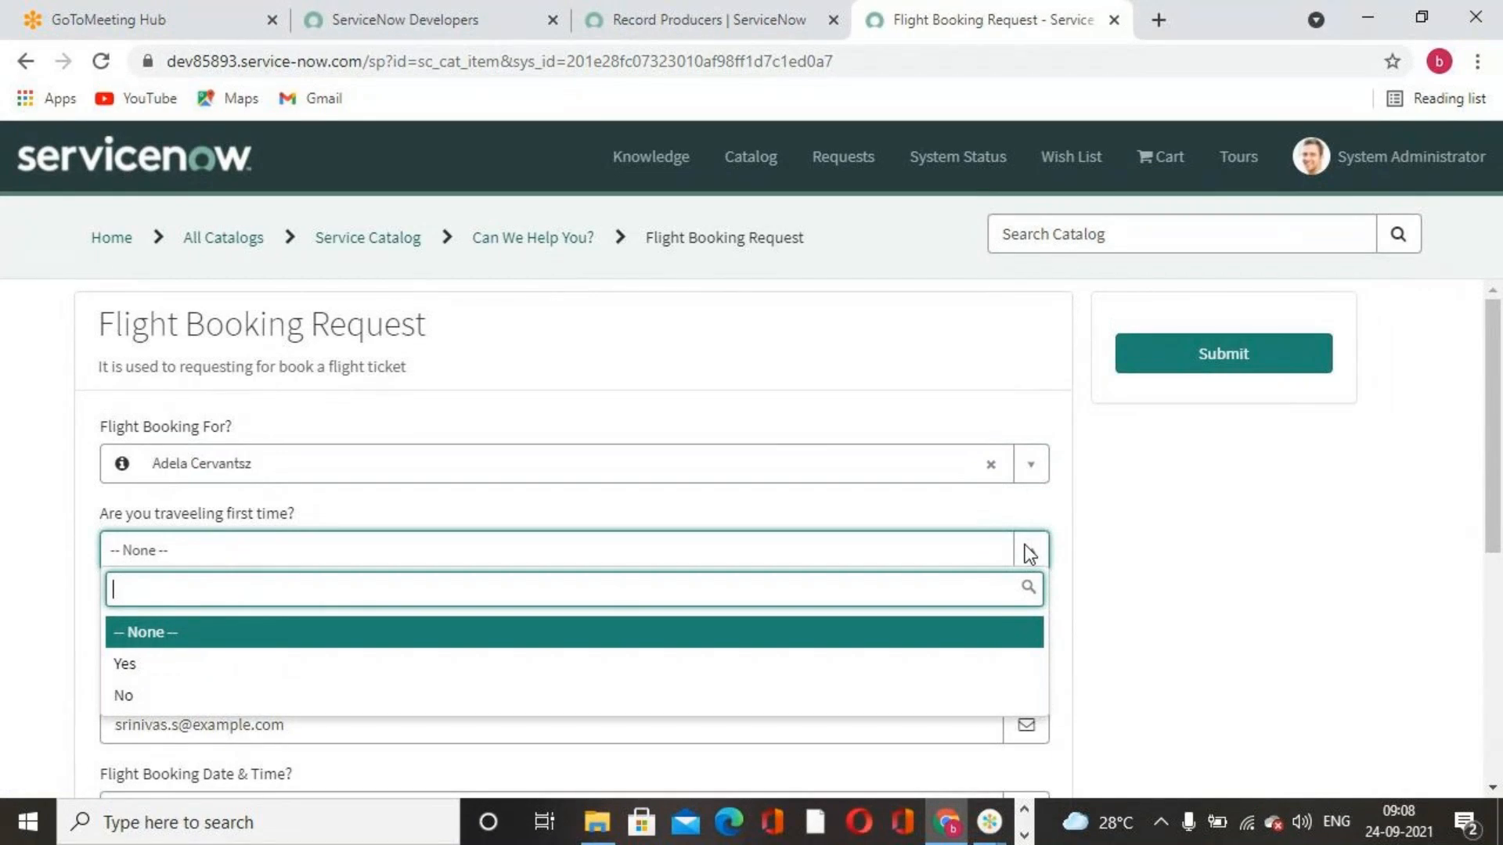
left_click(1167, 595)
scroll(1166, 595, "down", 2)
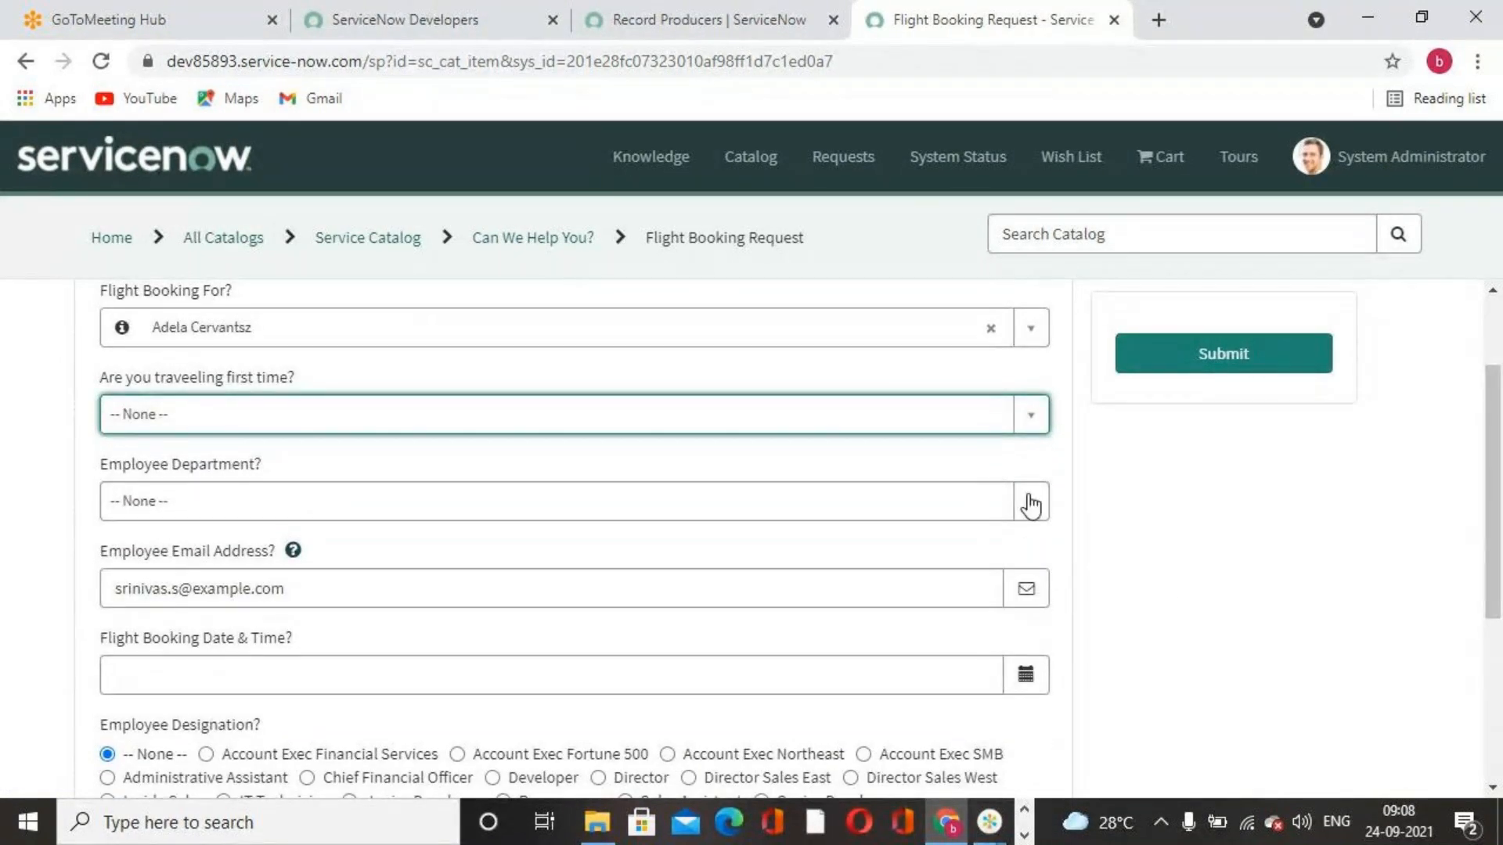
left_click(1030, 503)
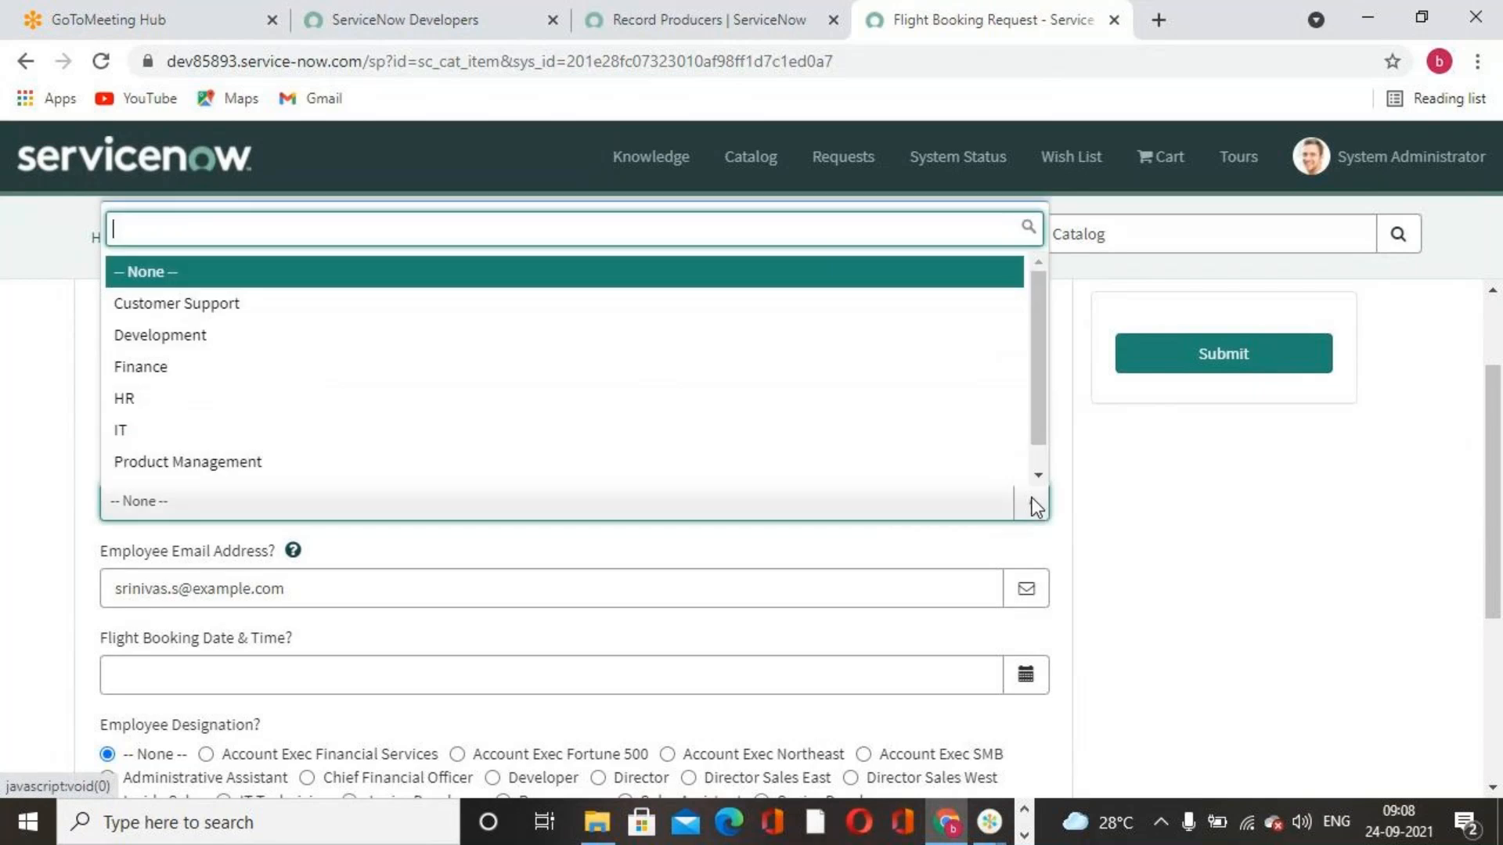
left_click(1190, 552)
Review the remaining fields down to Booking Reason and submit the Flight Booking Request.
scroll(1188, 554, "down", 1)
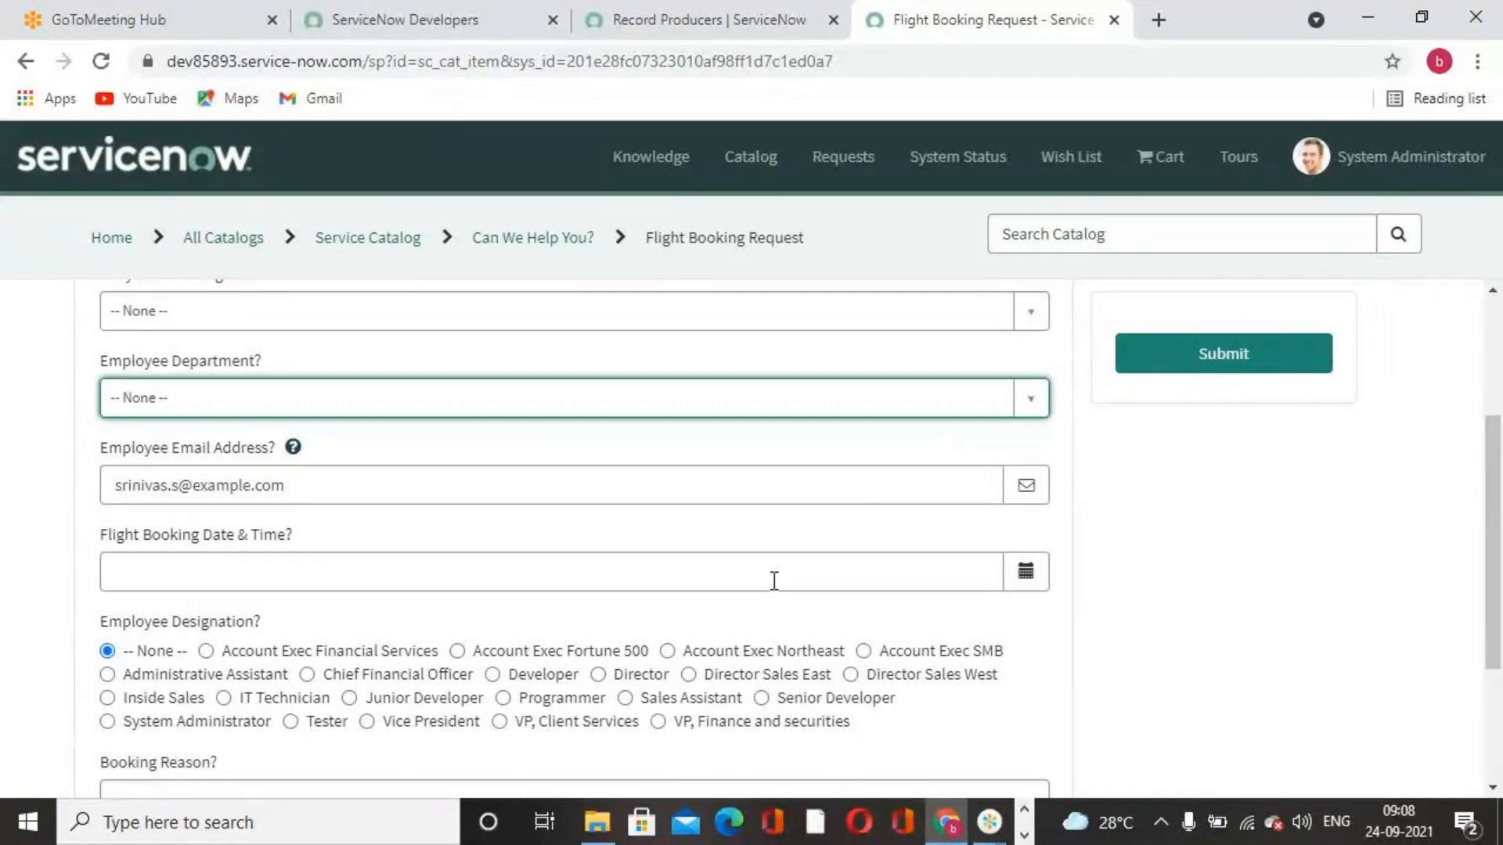
scroll(773, 581, "down", 2)
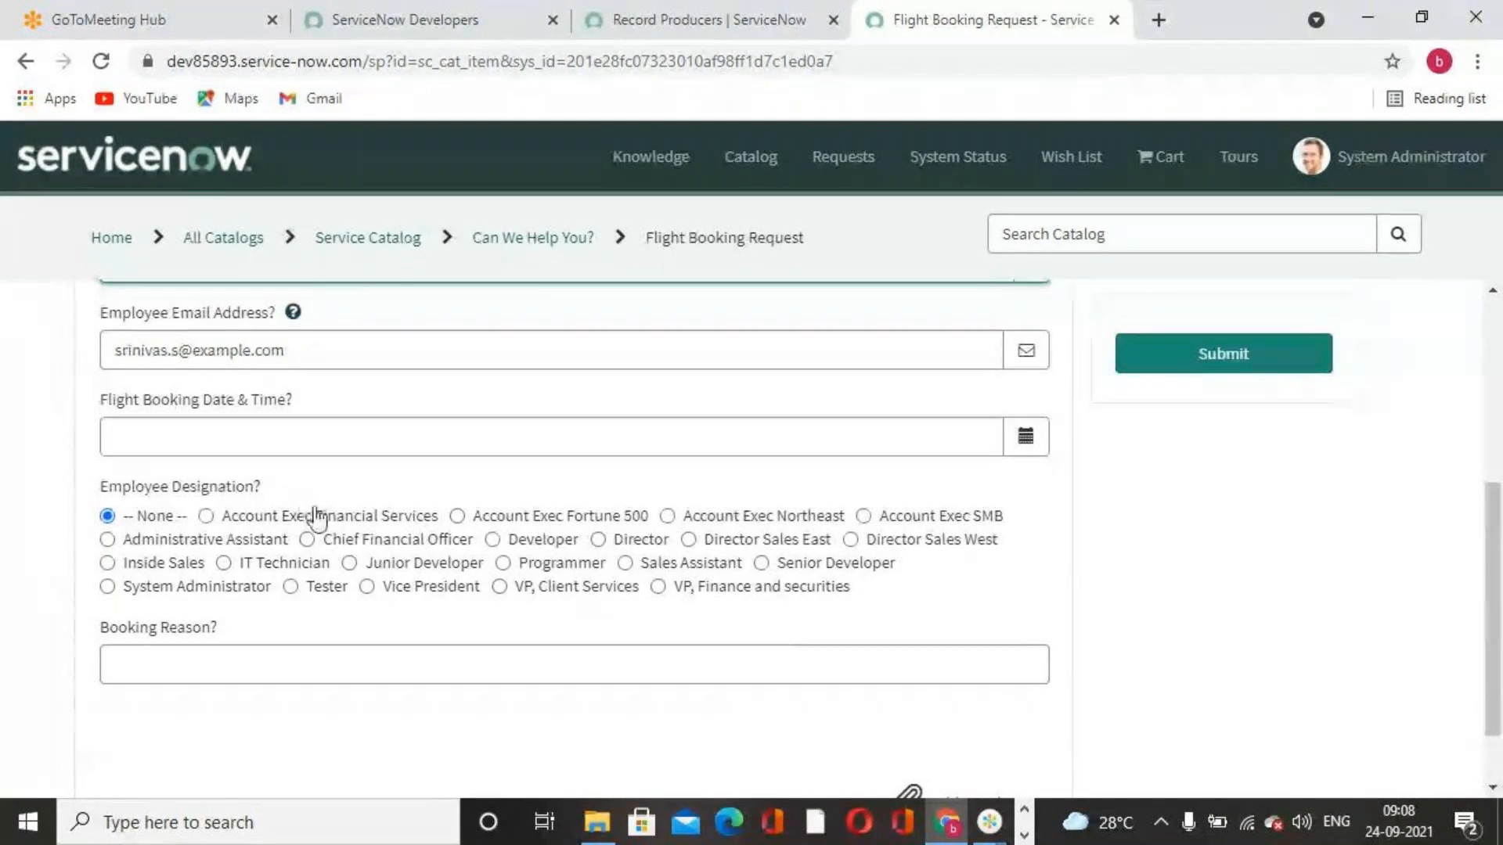
scroll(317, 516, "down", 1)
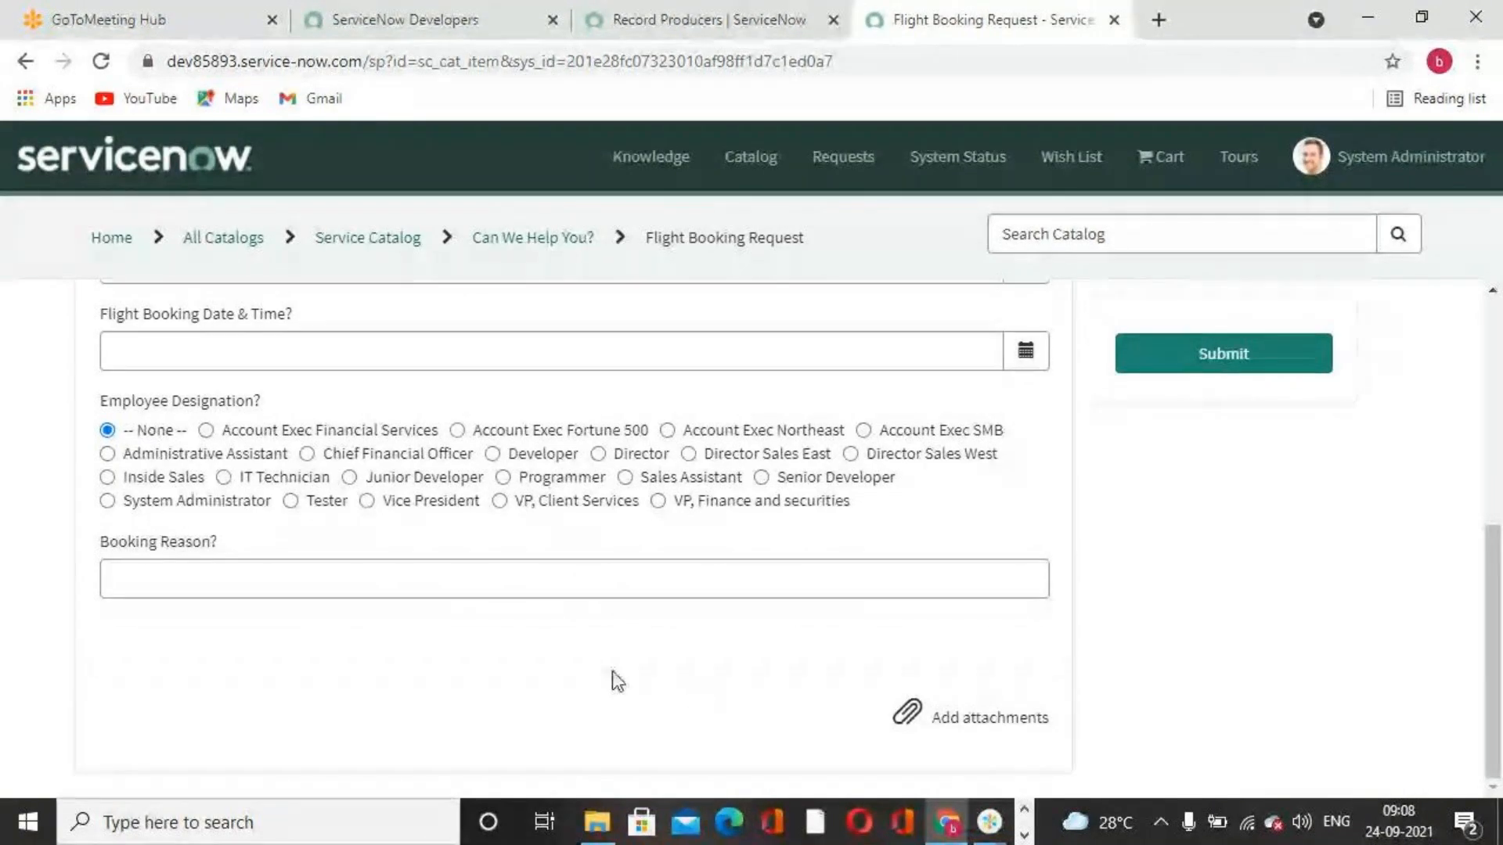
scroll(571, 644, "up", 5)
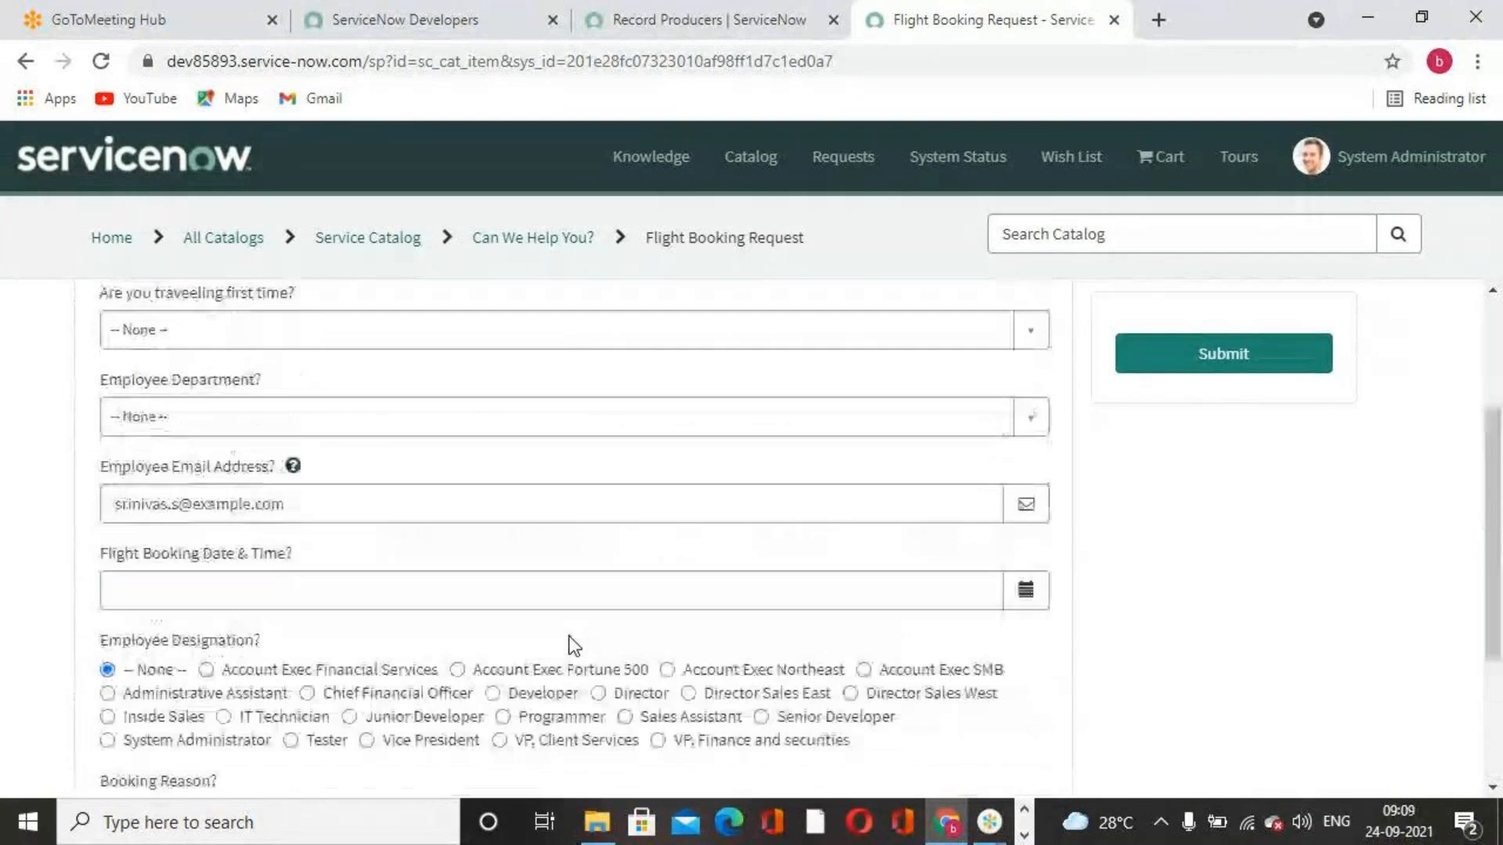
scroll(574, 645, "down", 4)
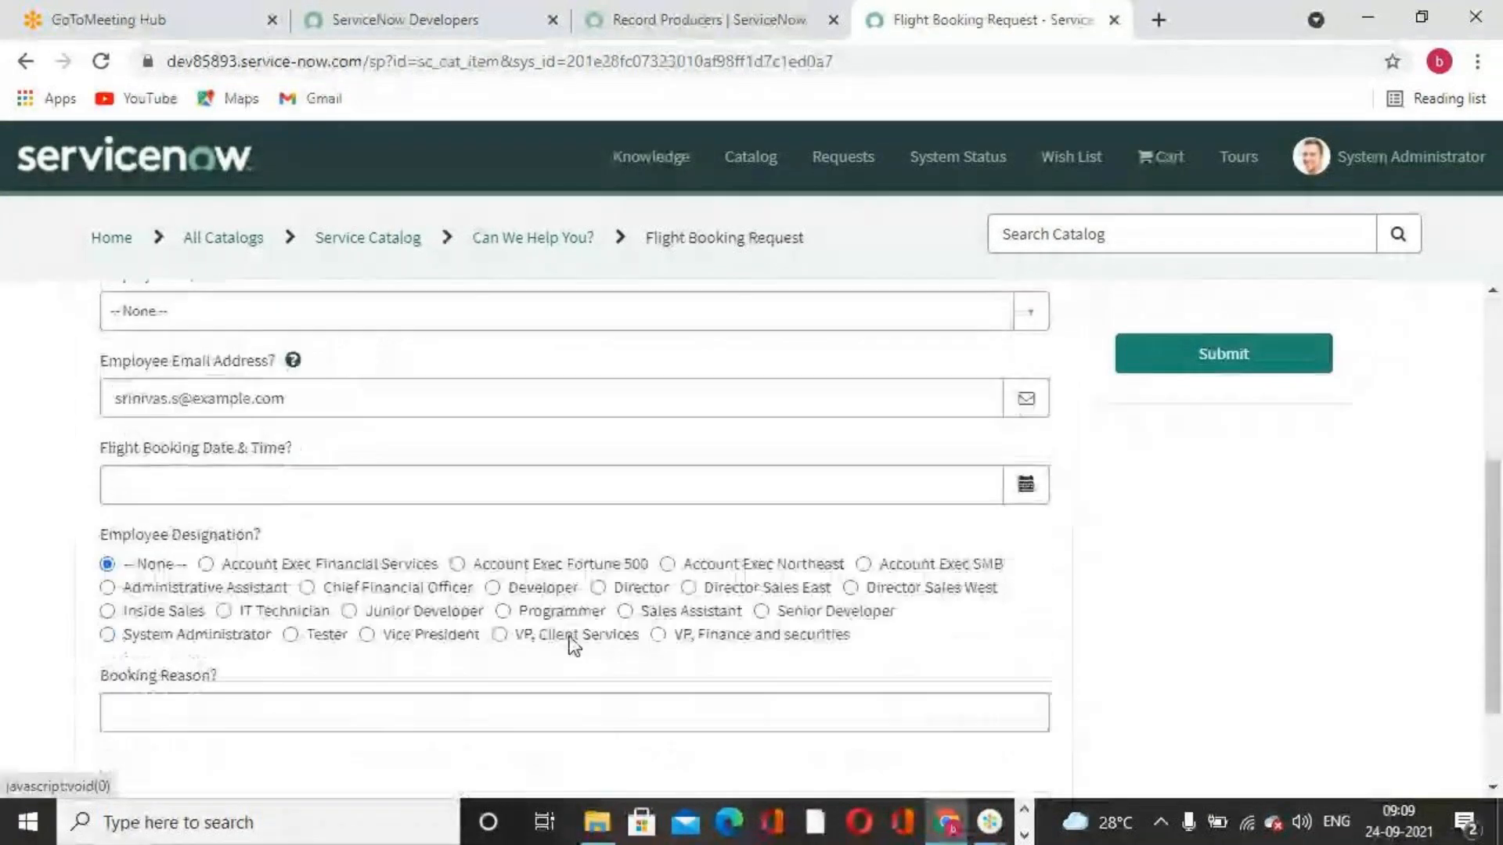
scroll(573, 647, "up", 4)
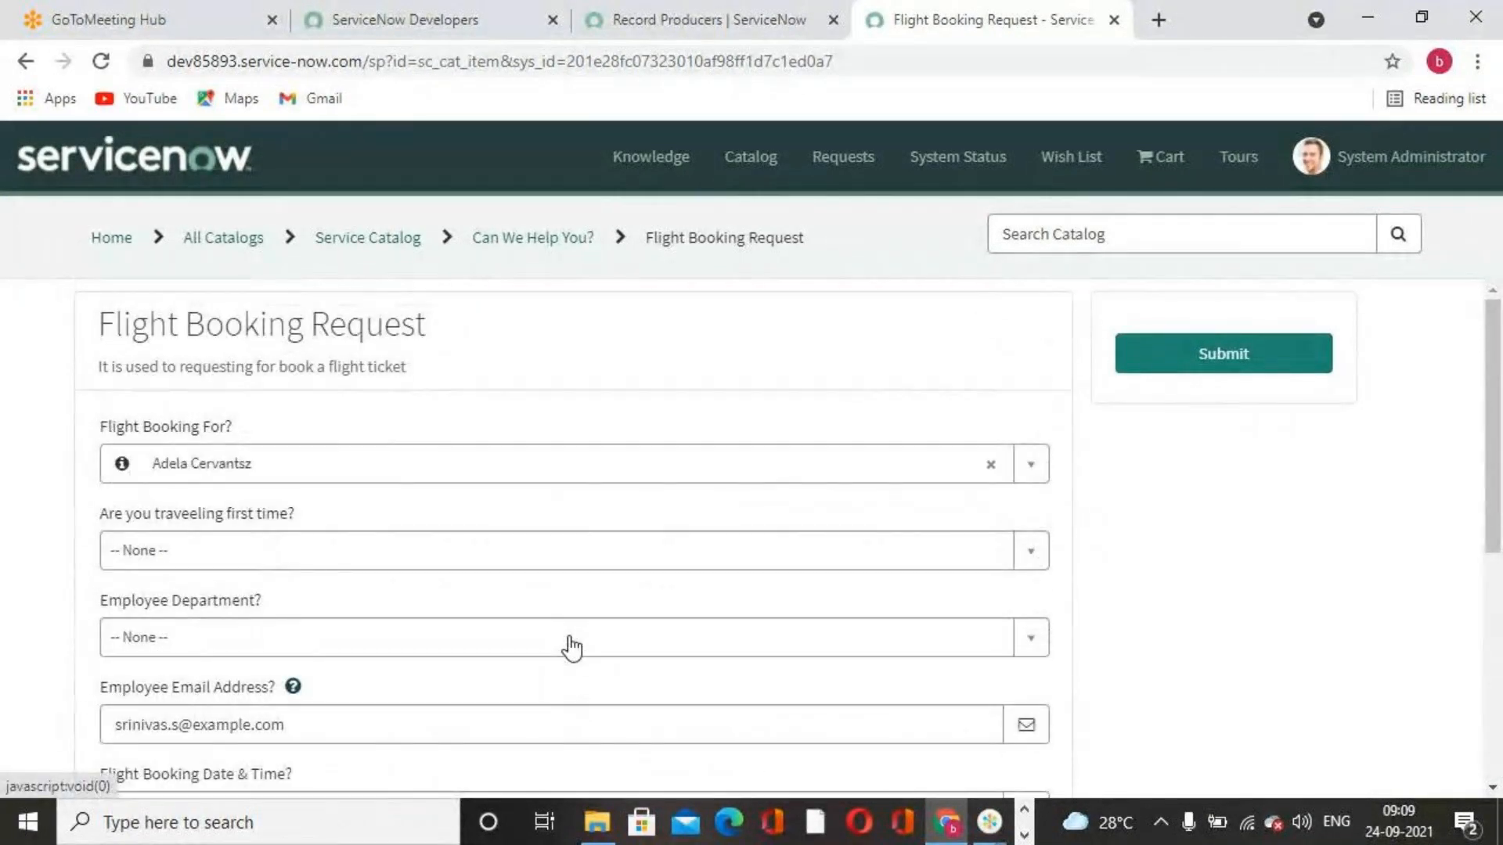
scroll(571, 647, "down", 5)
scroll(469, 689, "down", 1)
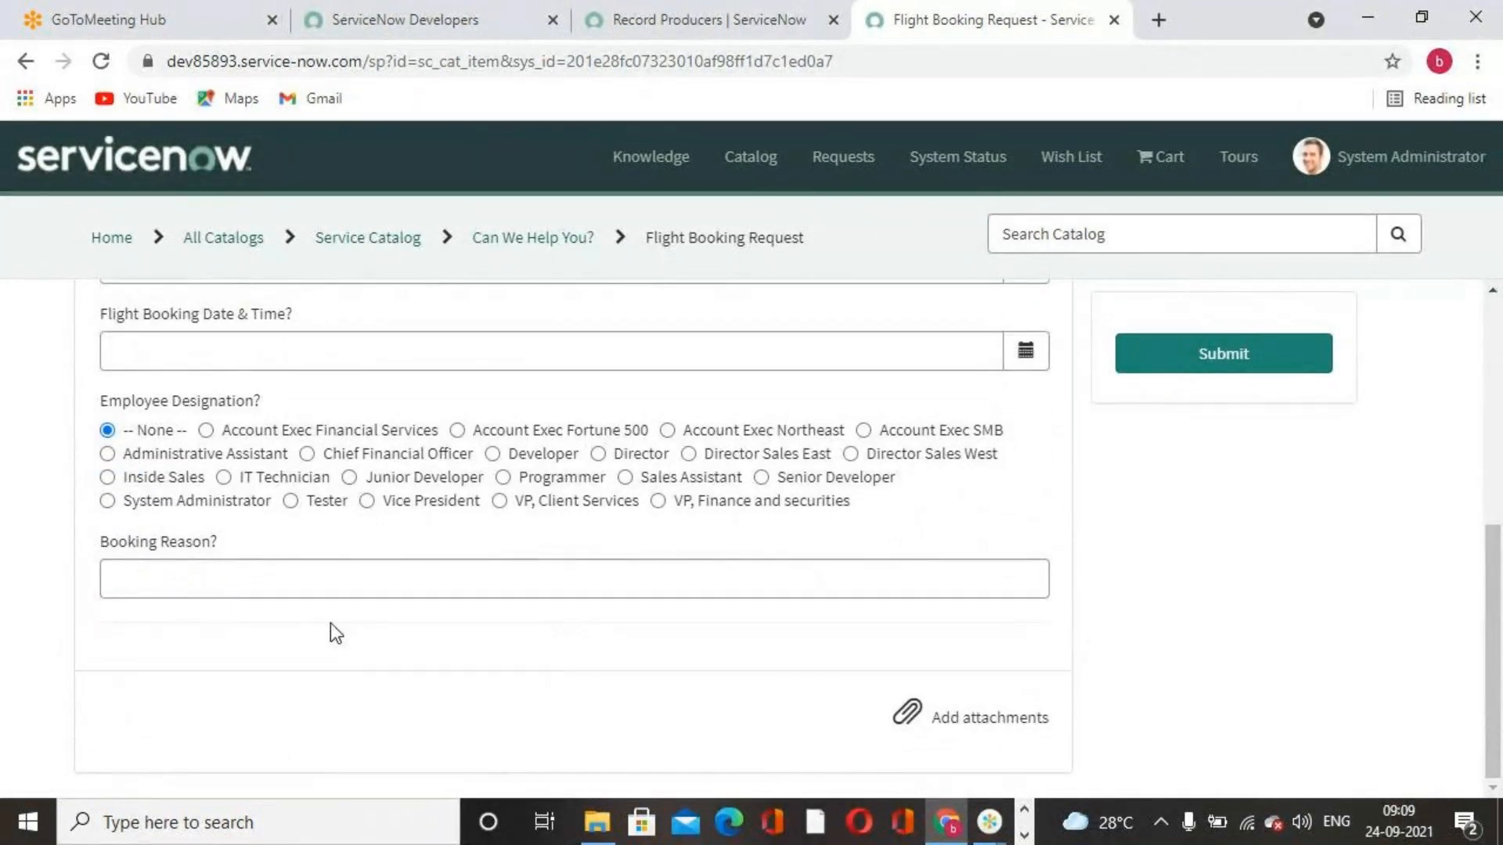
scroll(1068, 514, "up", 5)
left_click(1183, 374)
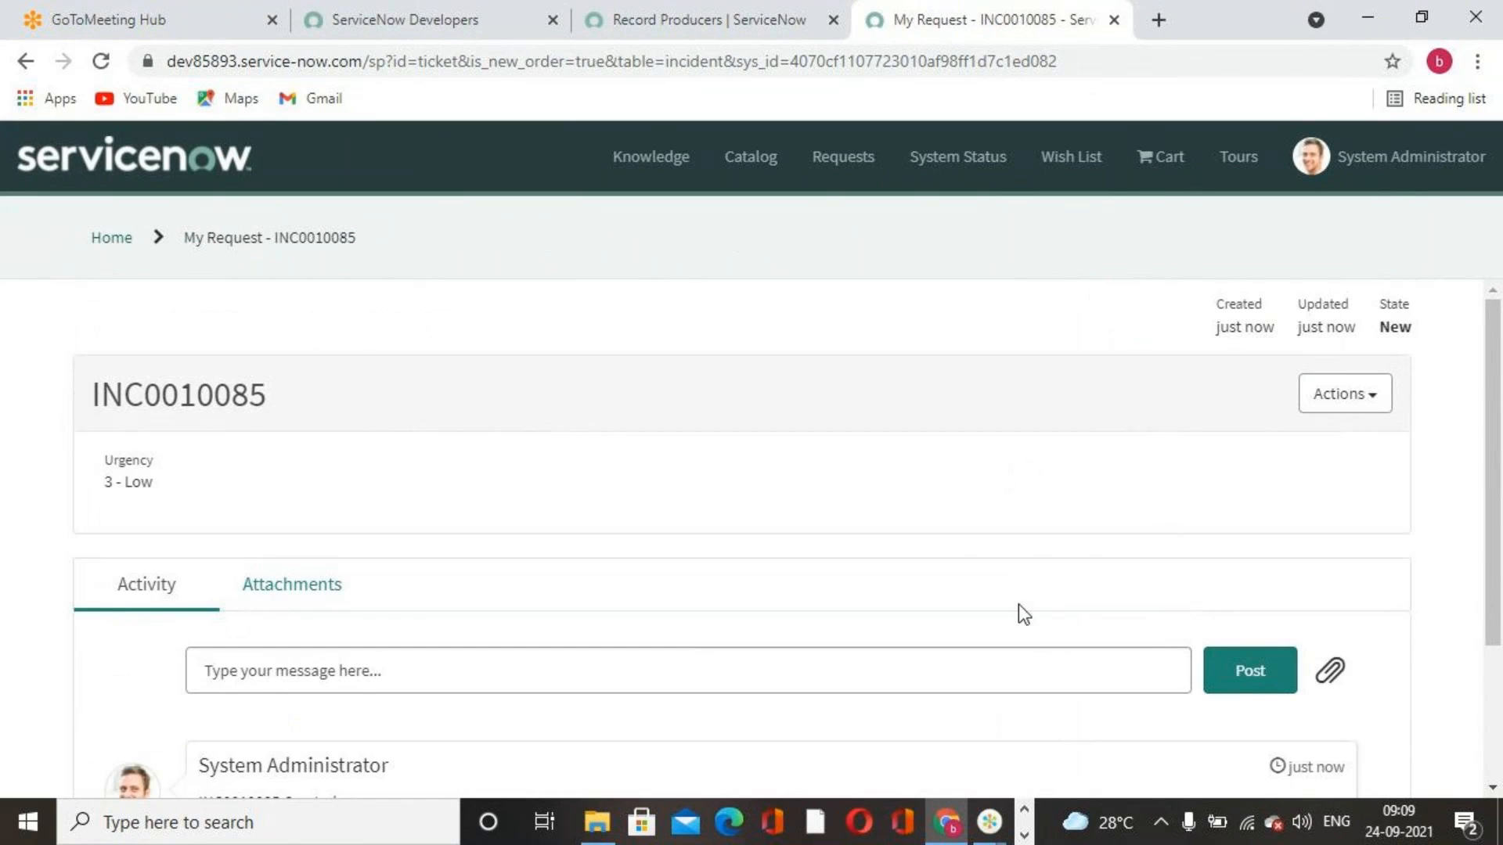
Check the submitted request's details and activity, and return to the Record Producers list.
scroll(801, 552, "down", 2)
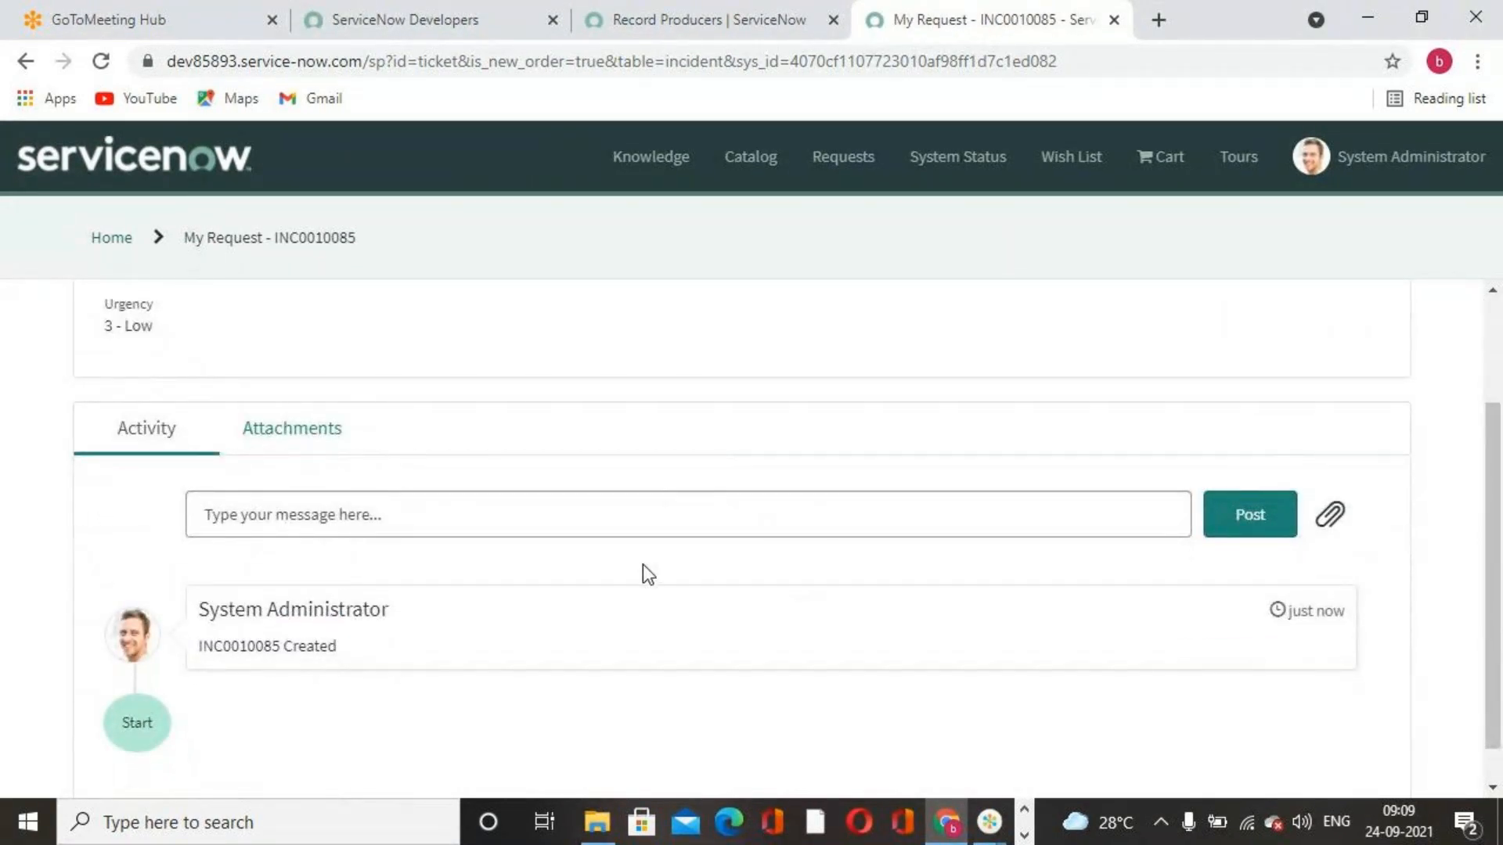
scroll(642, 565, "up", 2)
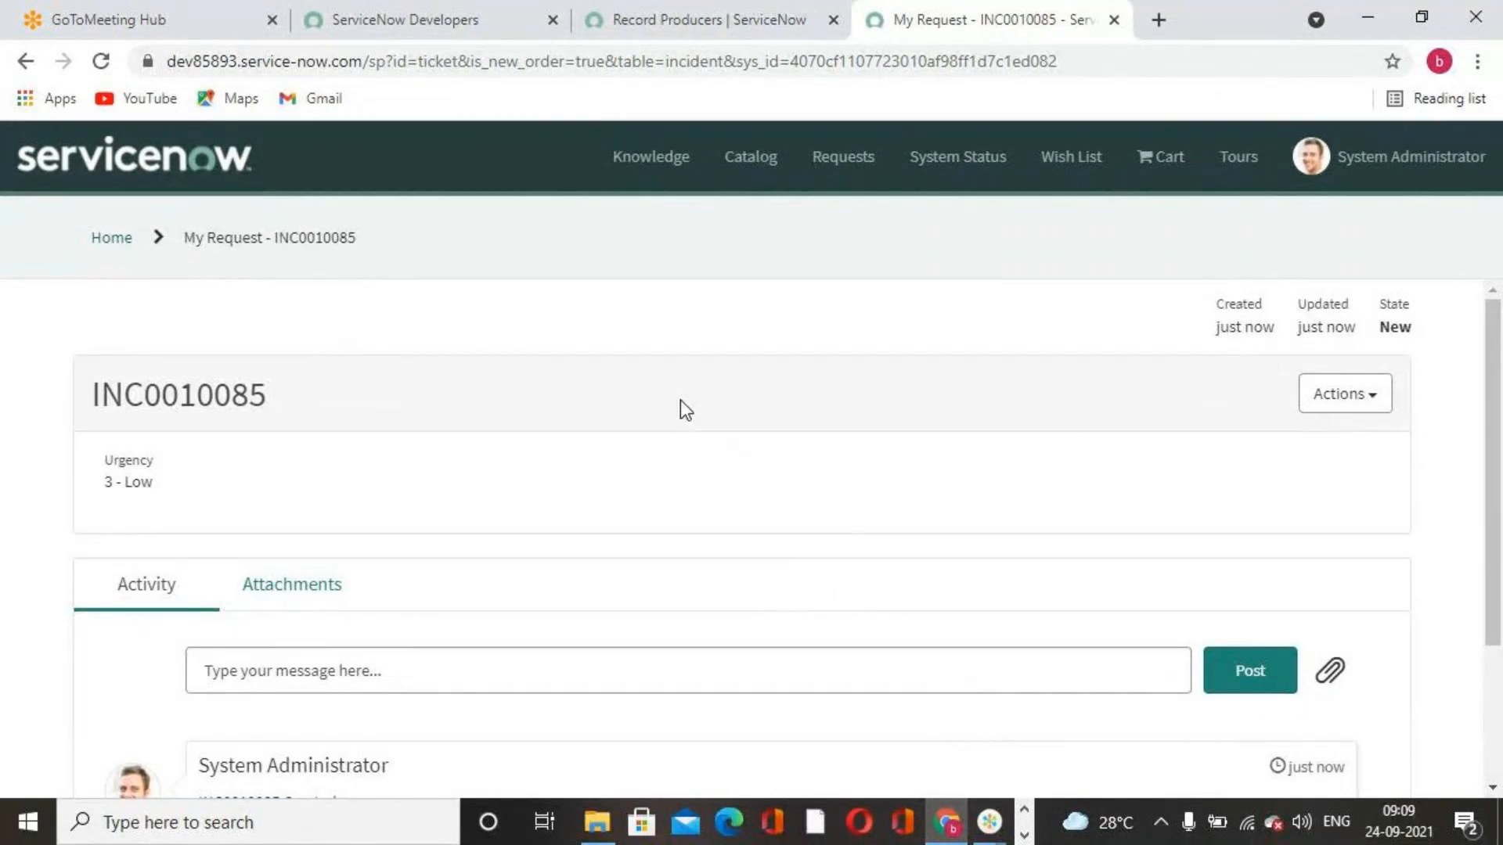
left_click(669, 26)
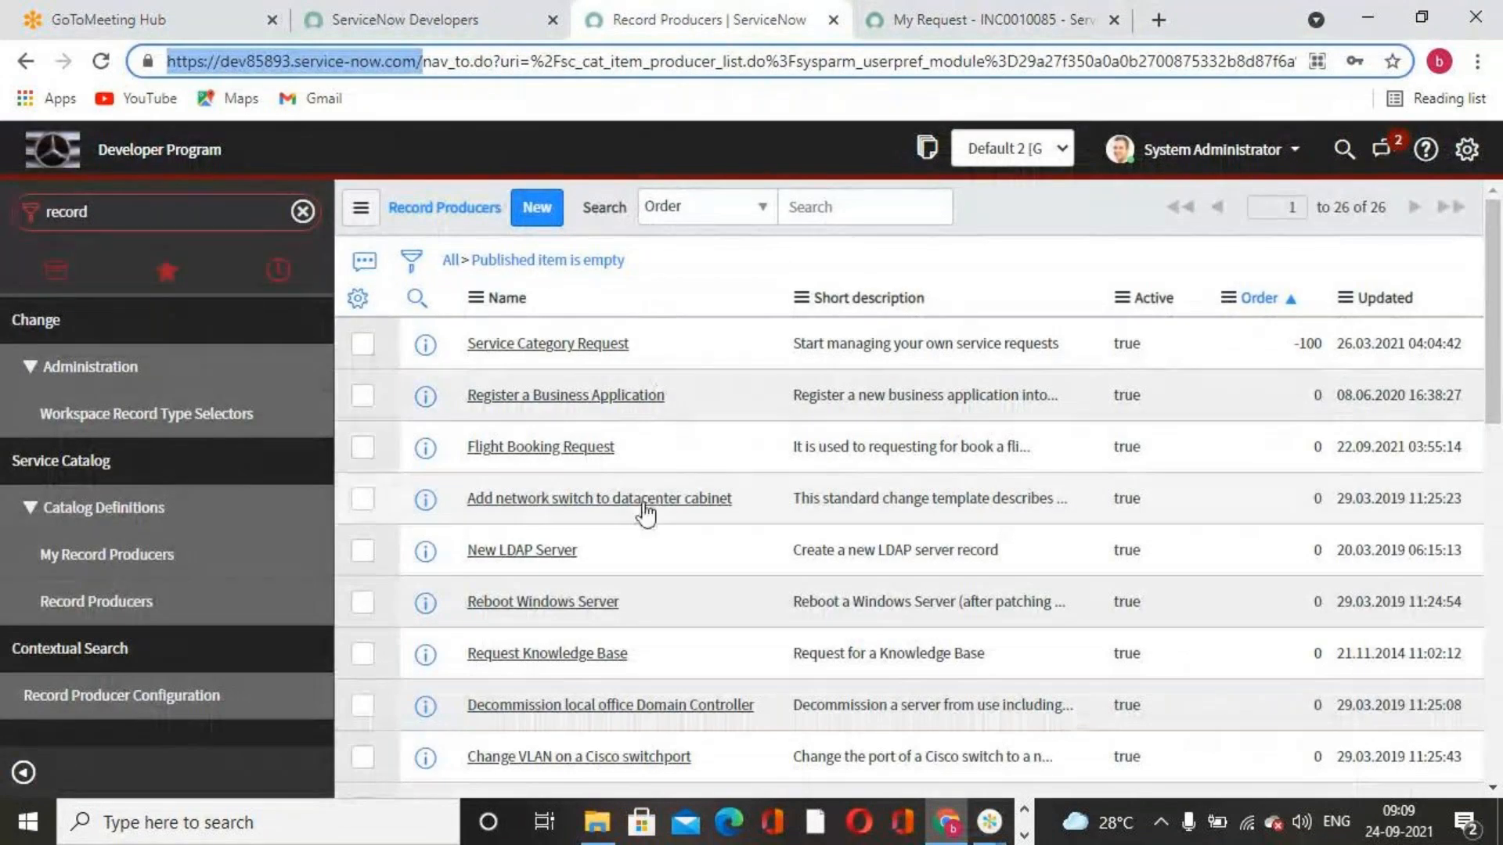
Open the Flight Booking Request record producer and check the submitted request's incident number in the Service Portal.
left_click(540, 447)
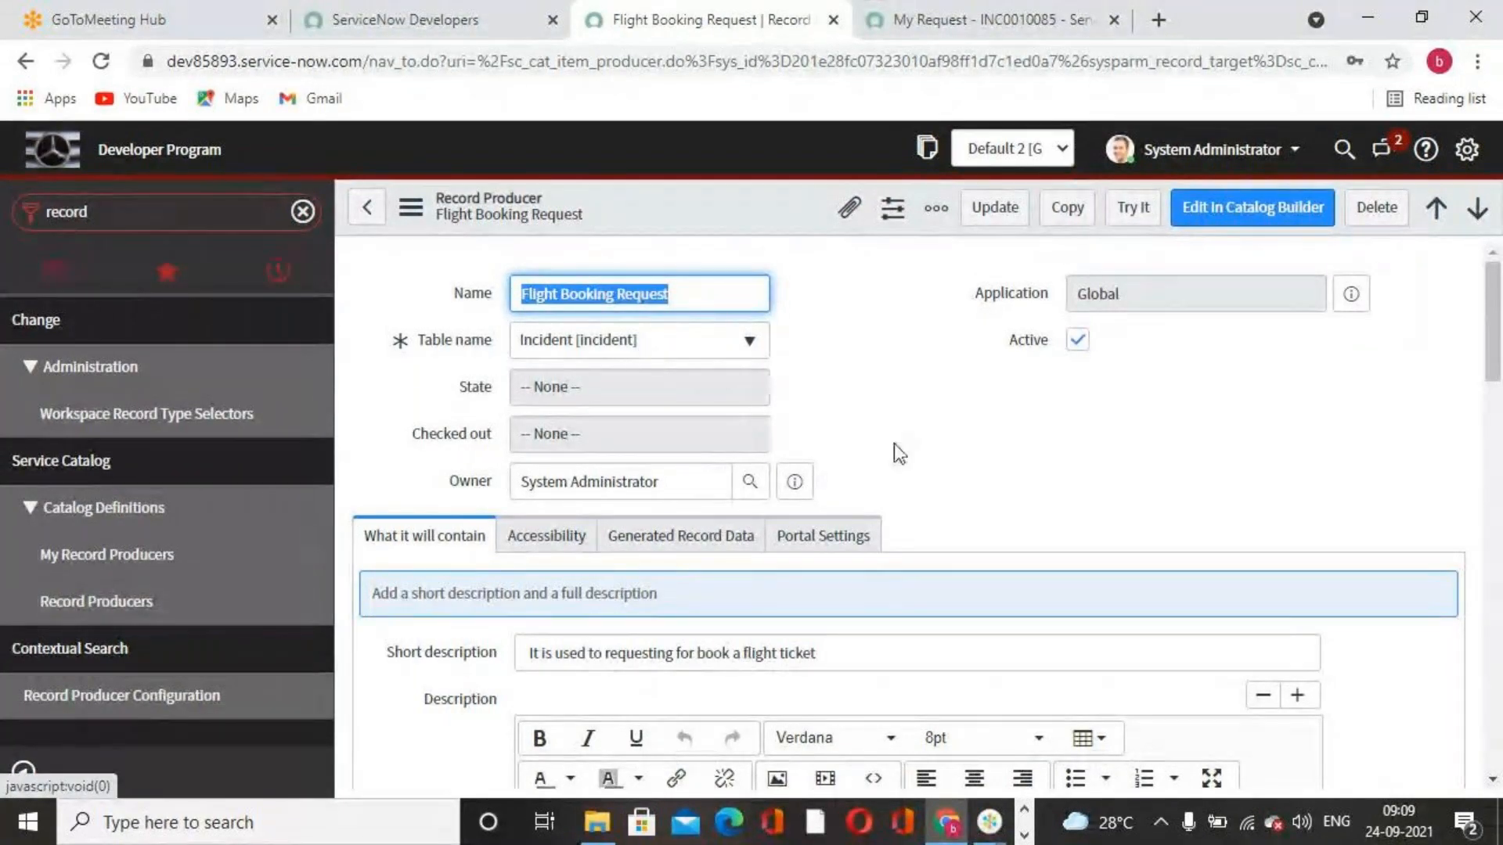
left_click(916, 22)
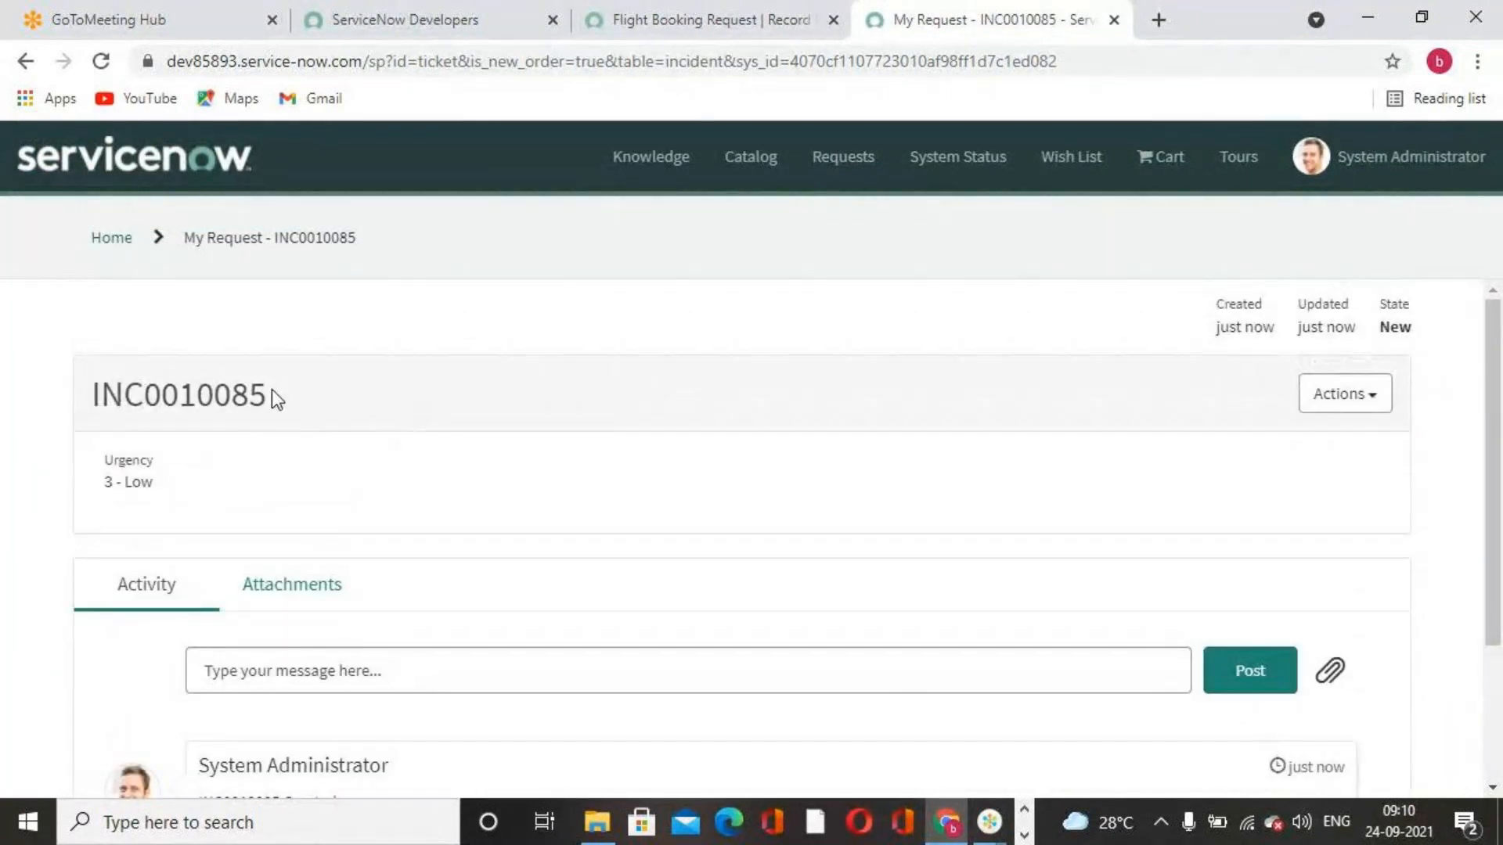
left_click(640, 25)
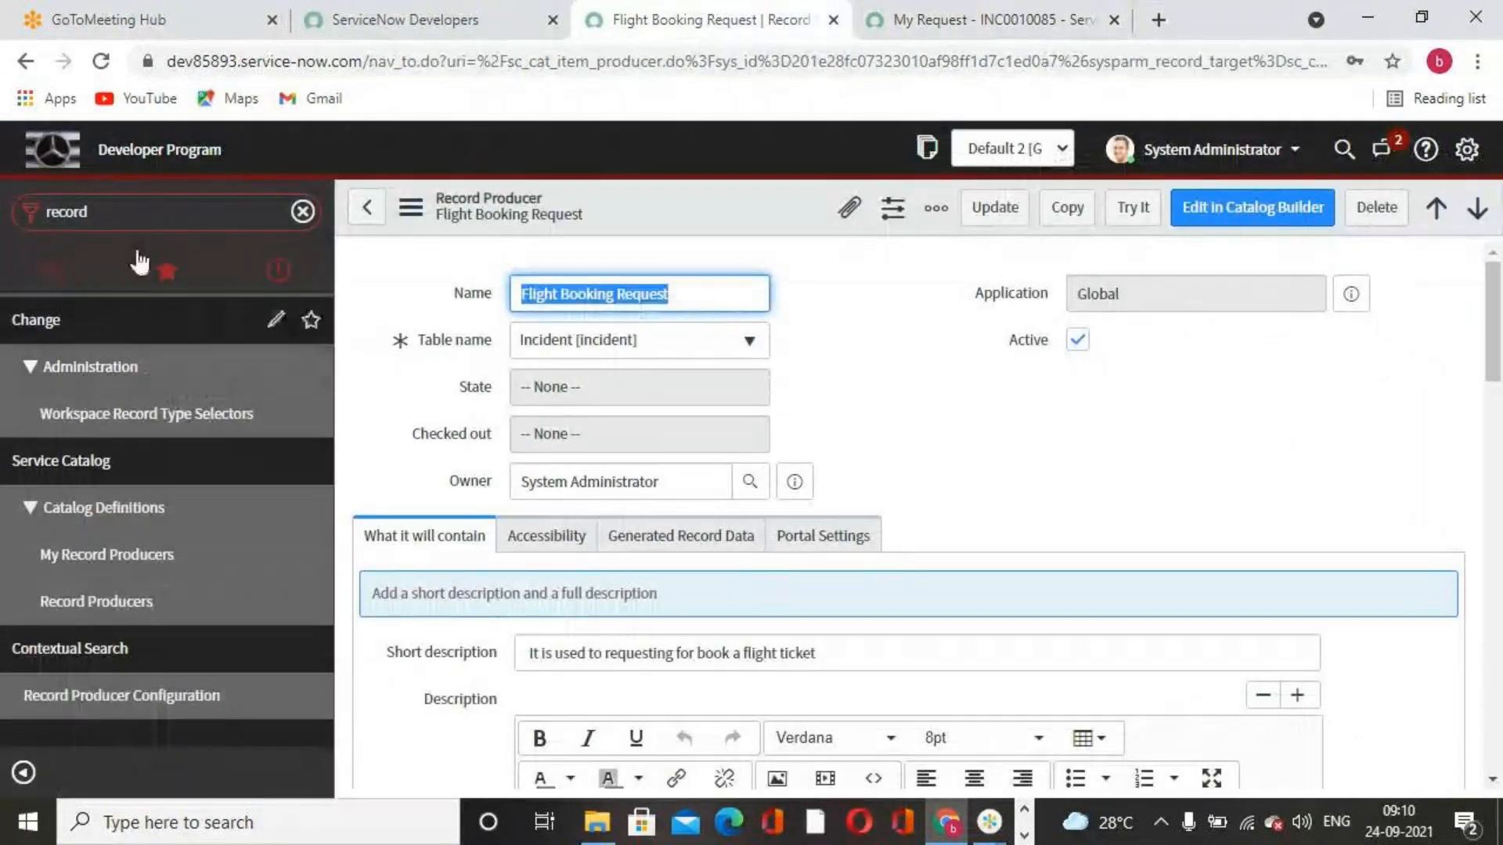
Filter the application navigator by "incident" and open the list of all incidents.
left_click(167, 229)
type("incident")
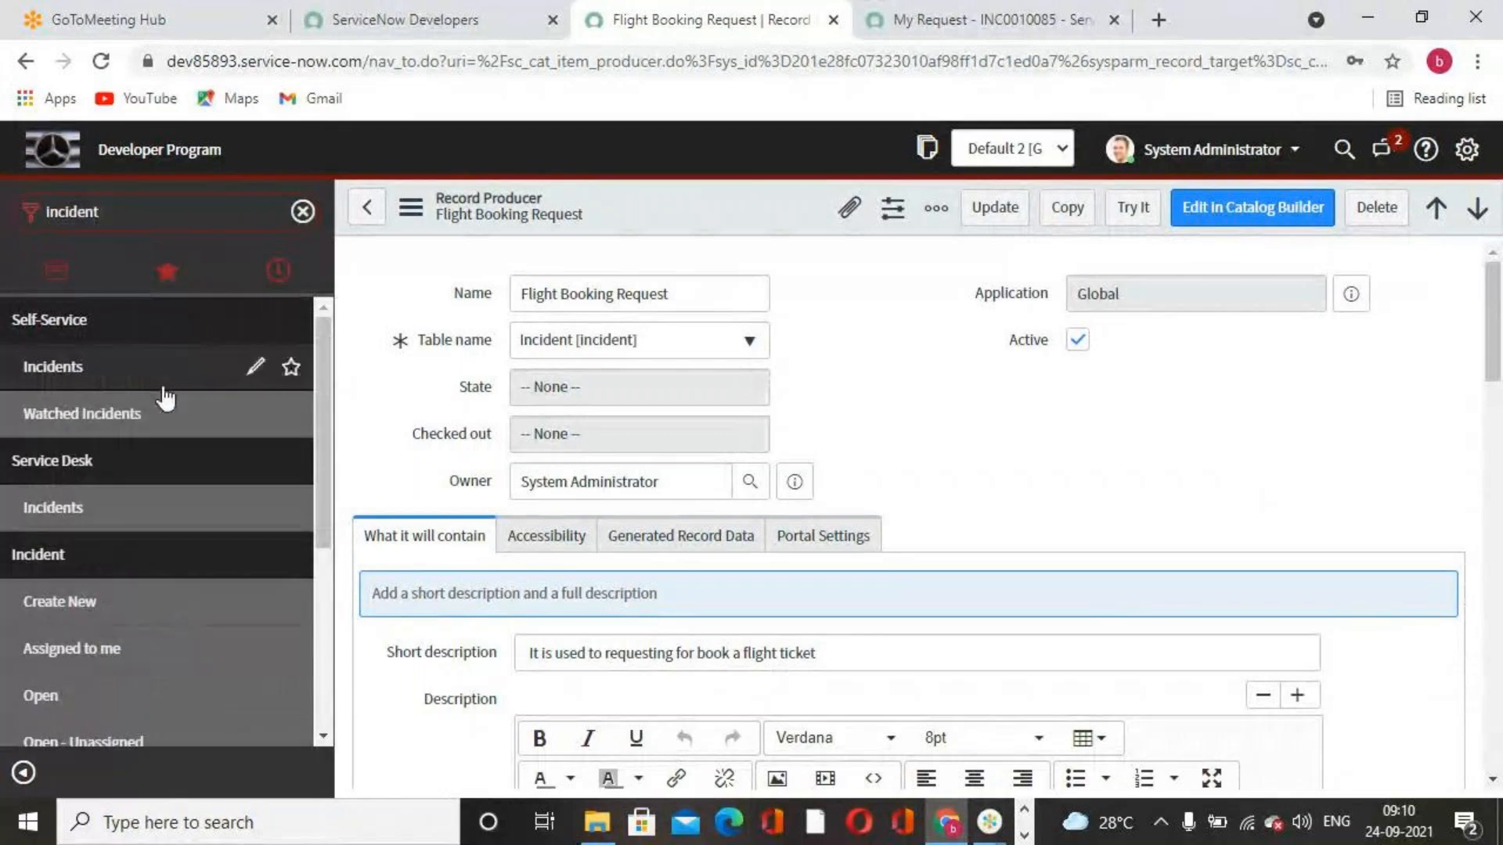
scroll(90, 665, "down", 2)
left_click(130, 682)
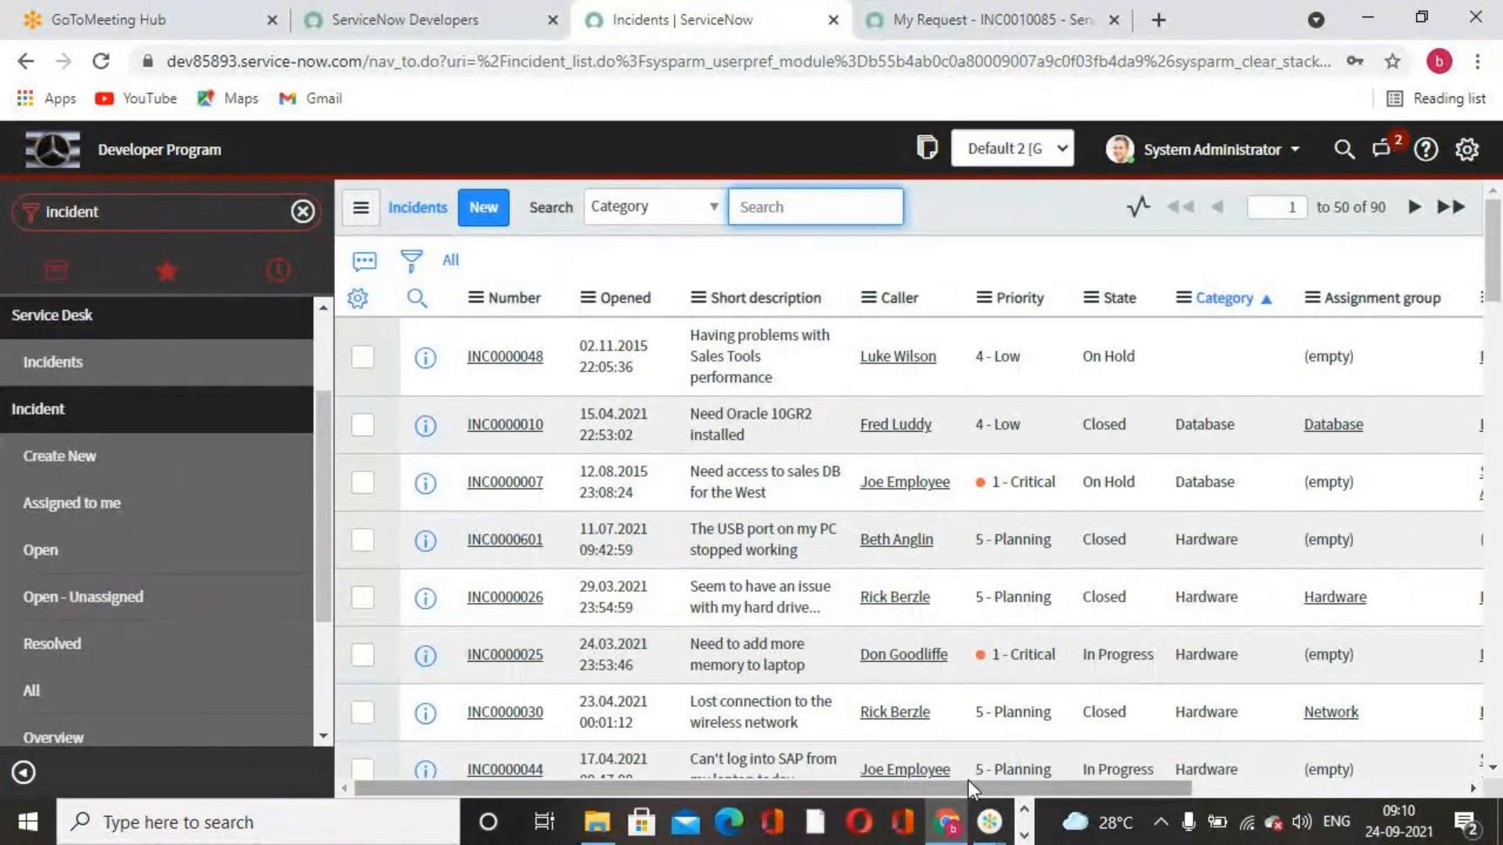
Sort the incidents by Updated with the newest first and open the incident created by the flight booking submission.
left_click_drag(970, 781, 1260, 783)
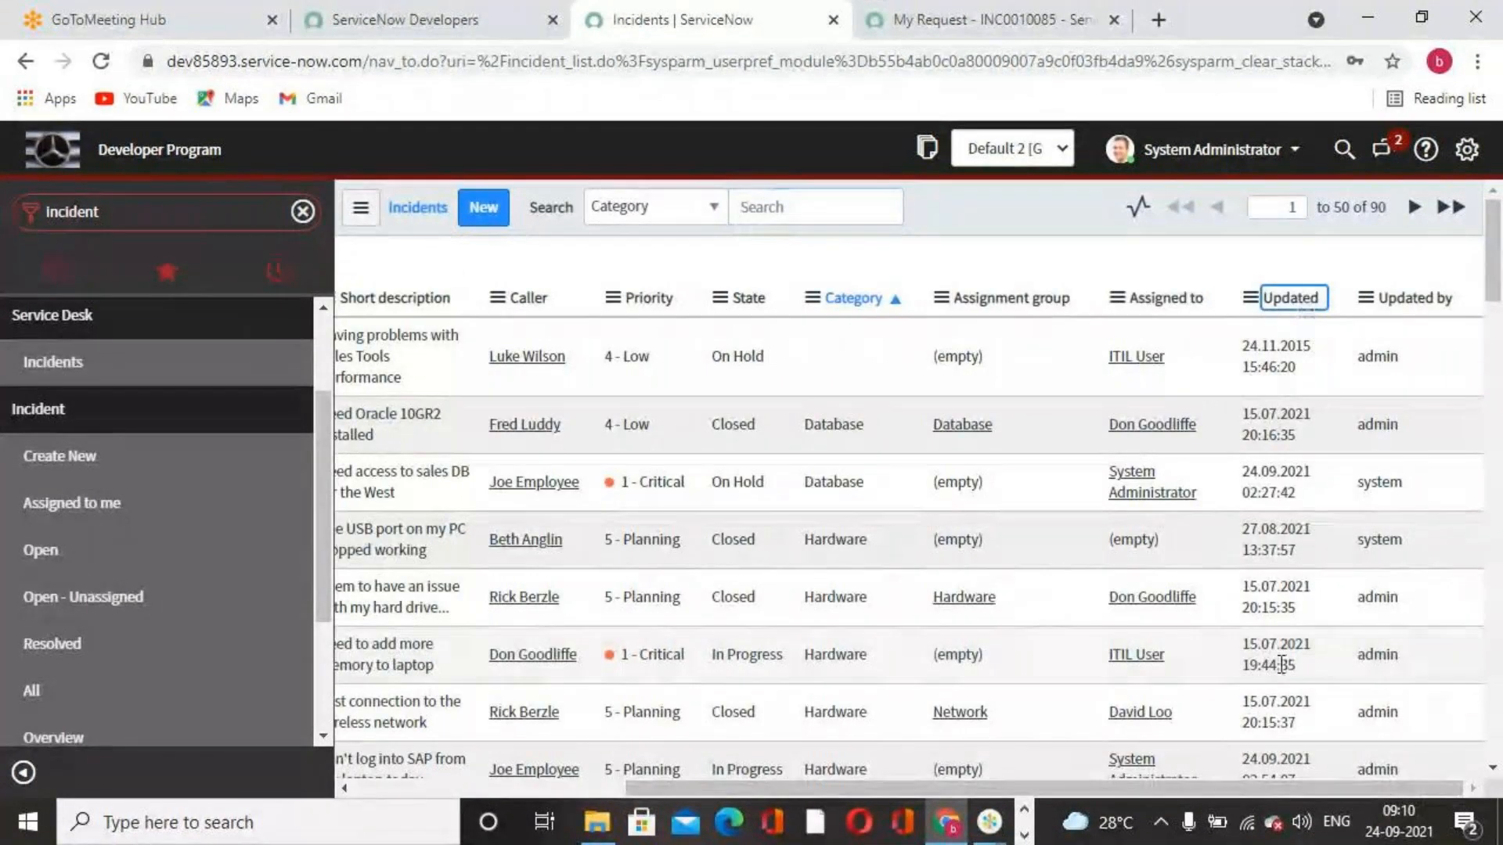
left_click_drag(1135, 792, 882, 789)
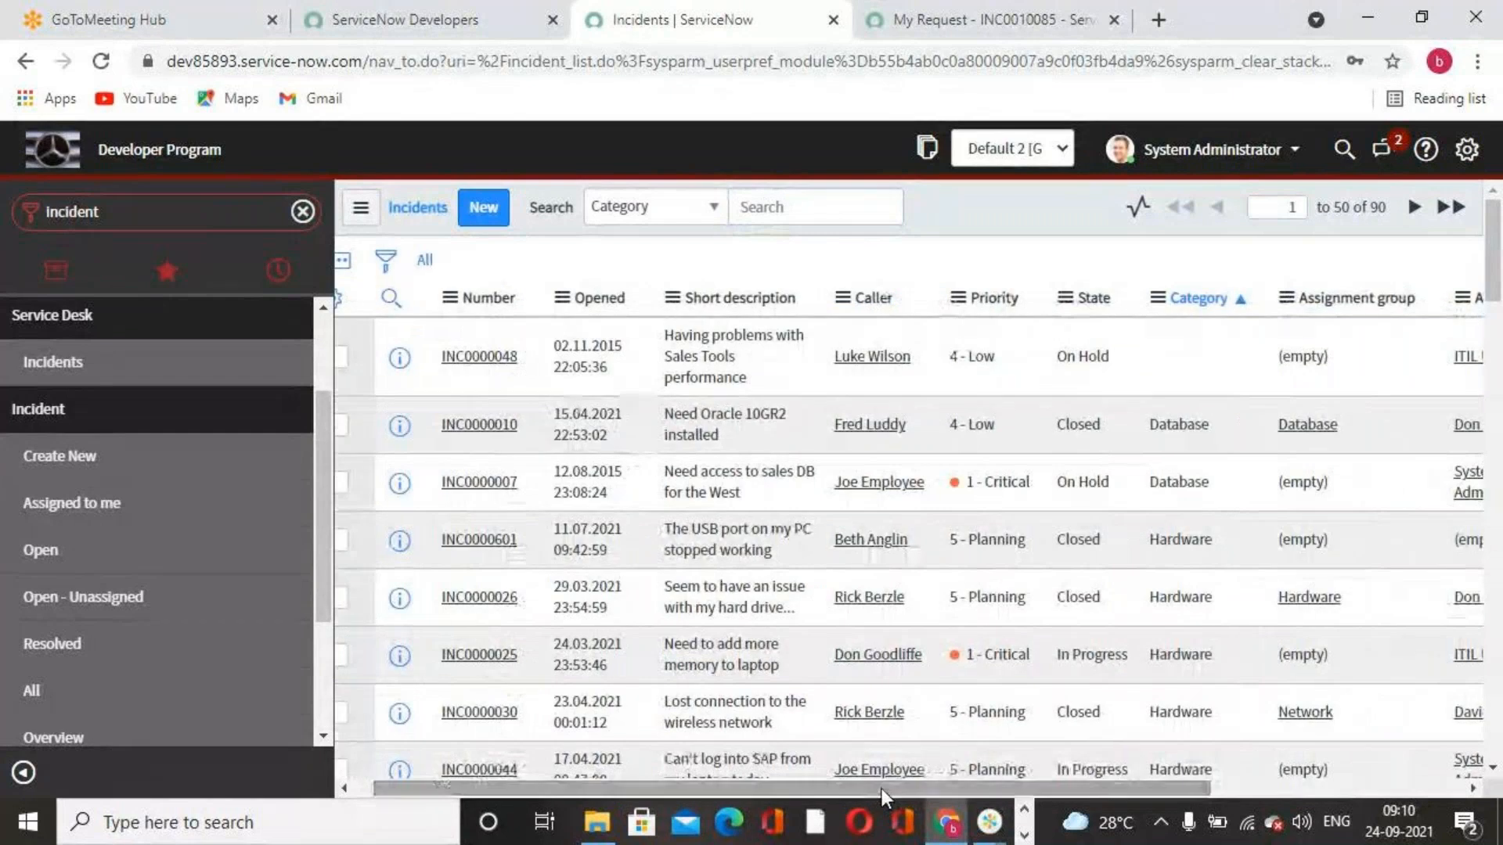
left_click_drag(781, 792, 511, 790)
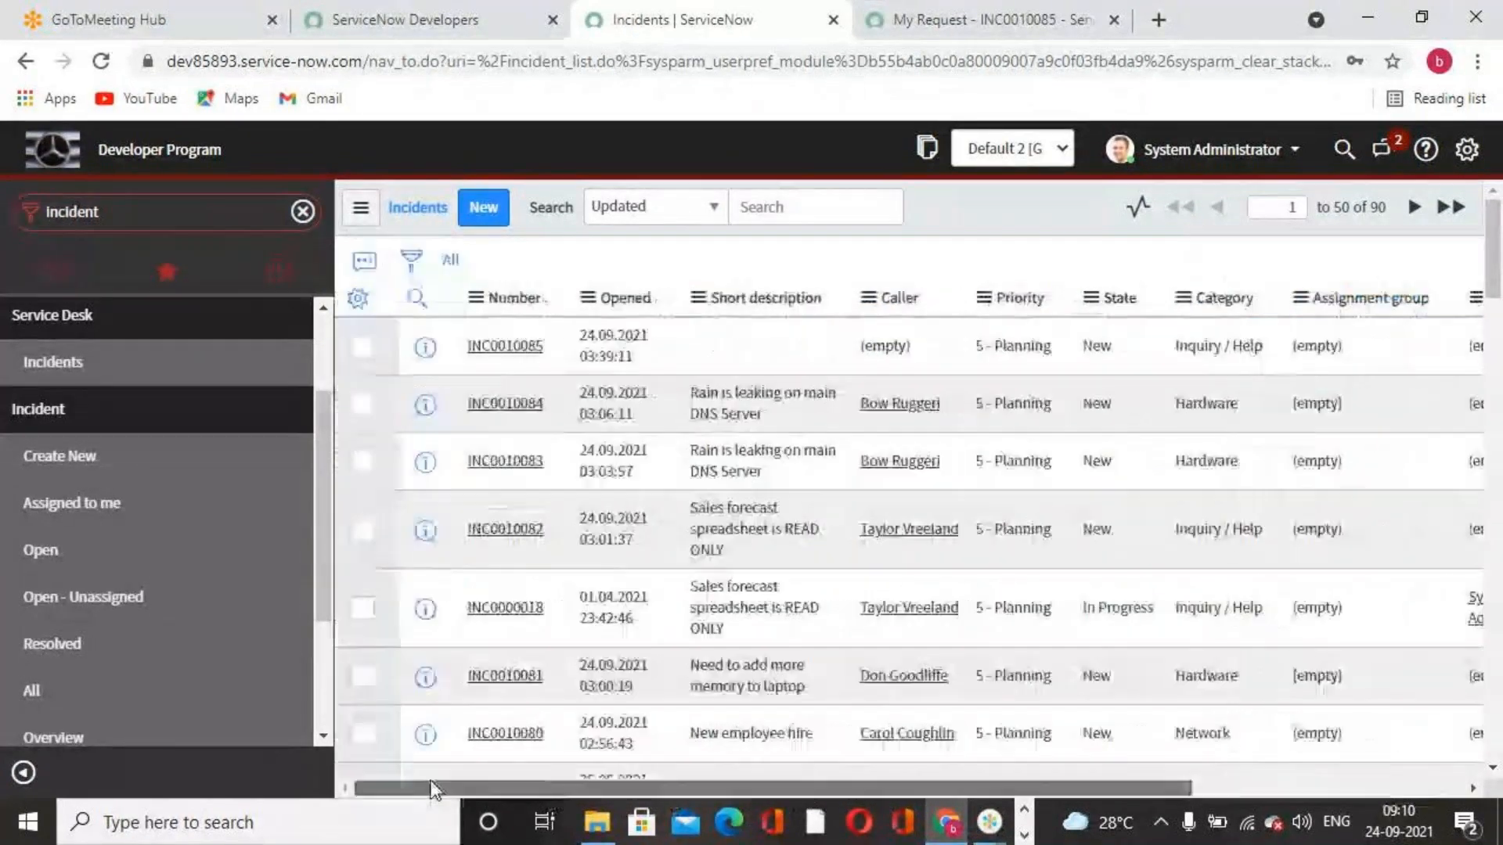
left_click(531, 347)
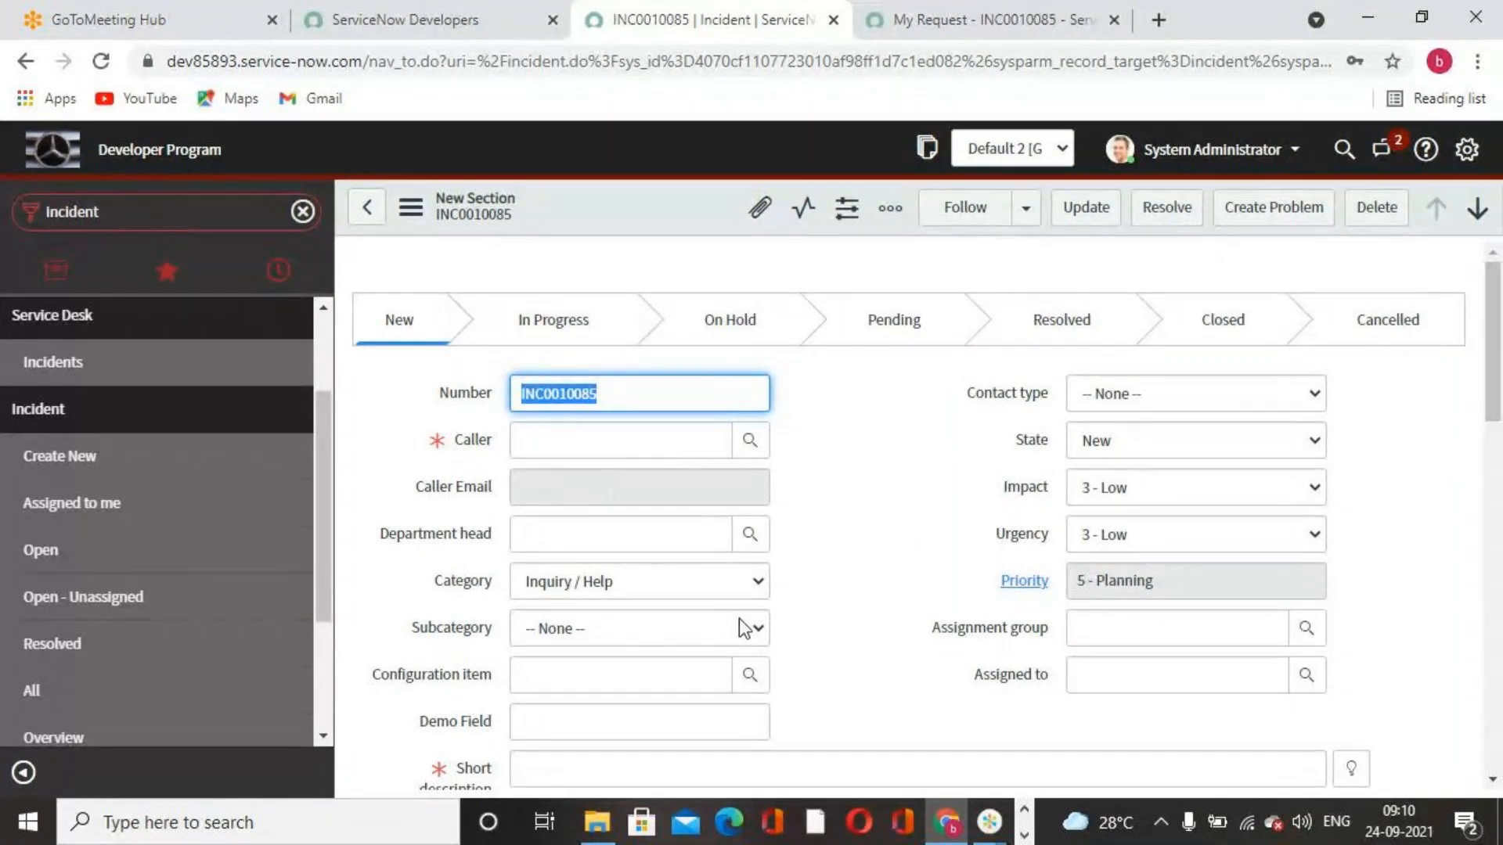
Filter the application navigator by "record pro" and open Flight Booking Request from the Record Producers list.
left_click(166, 225)
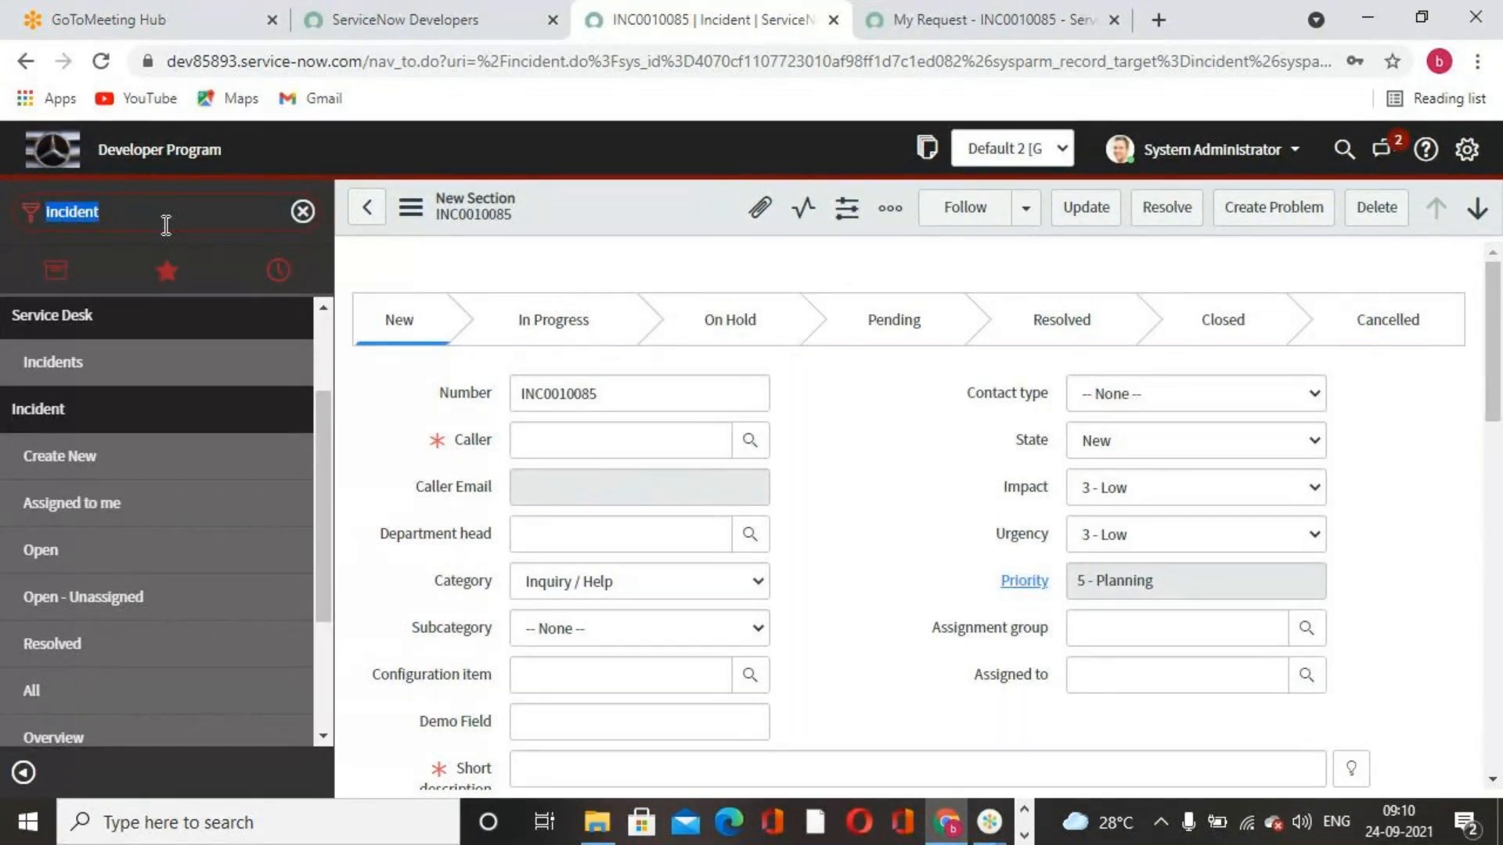
type("recor")
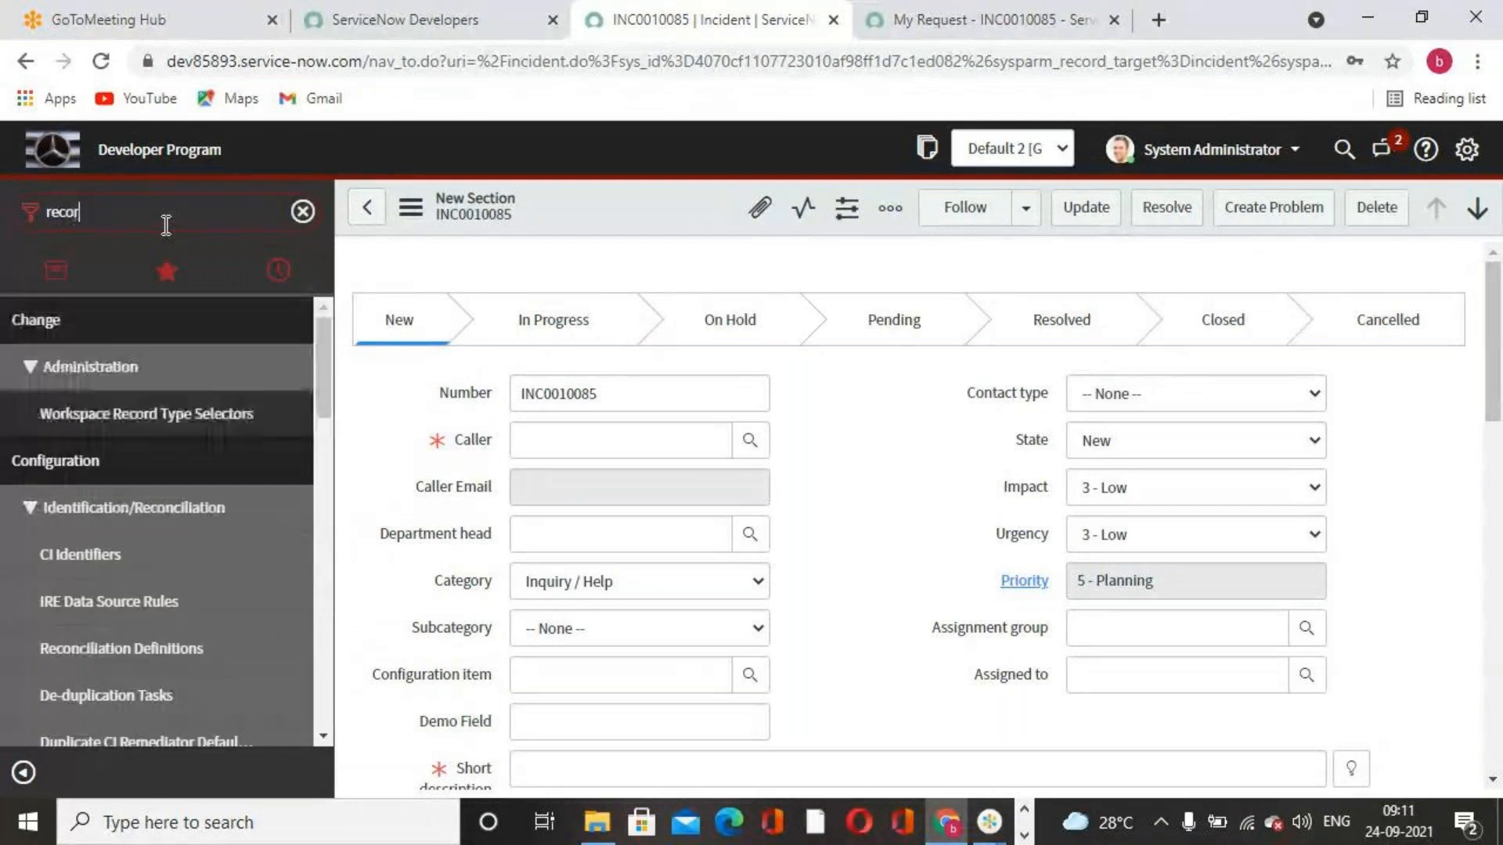
type("d pro")
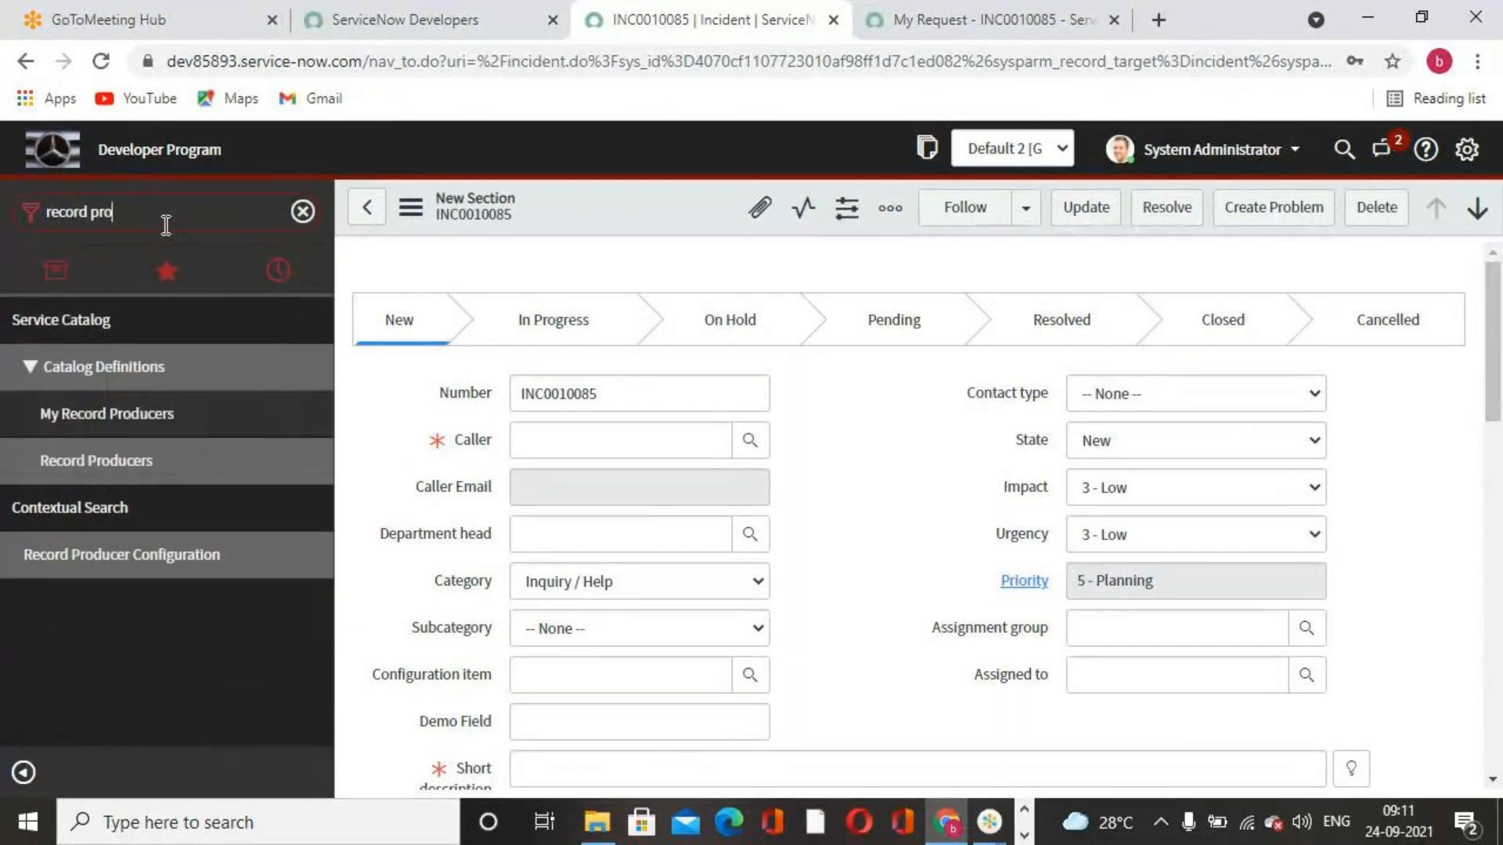
left_click(72, 474)
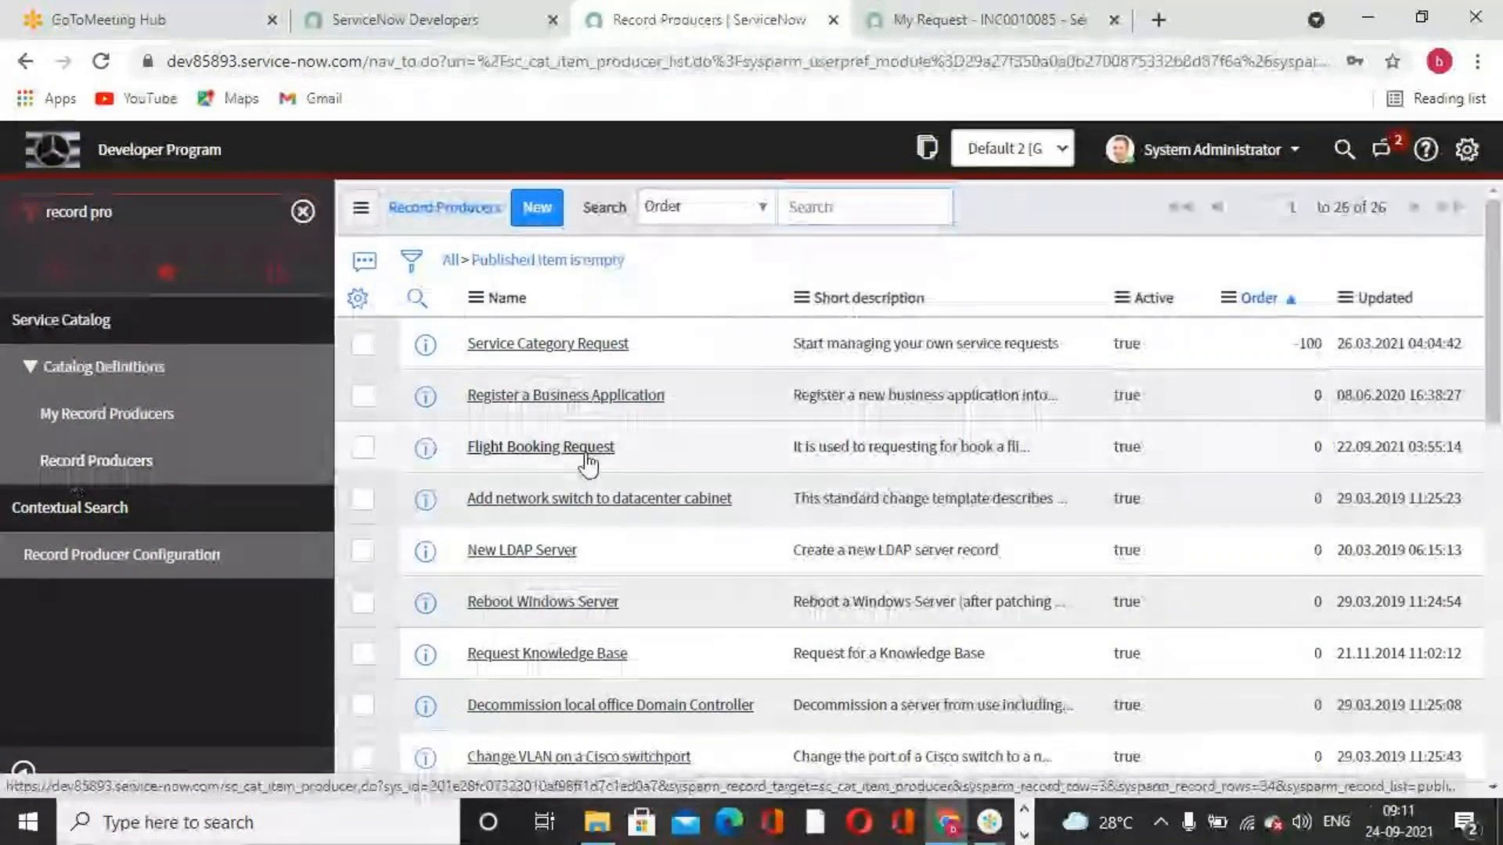
left_click(587, 453)
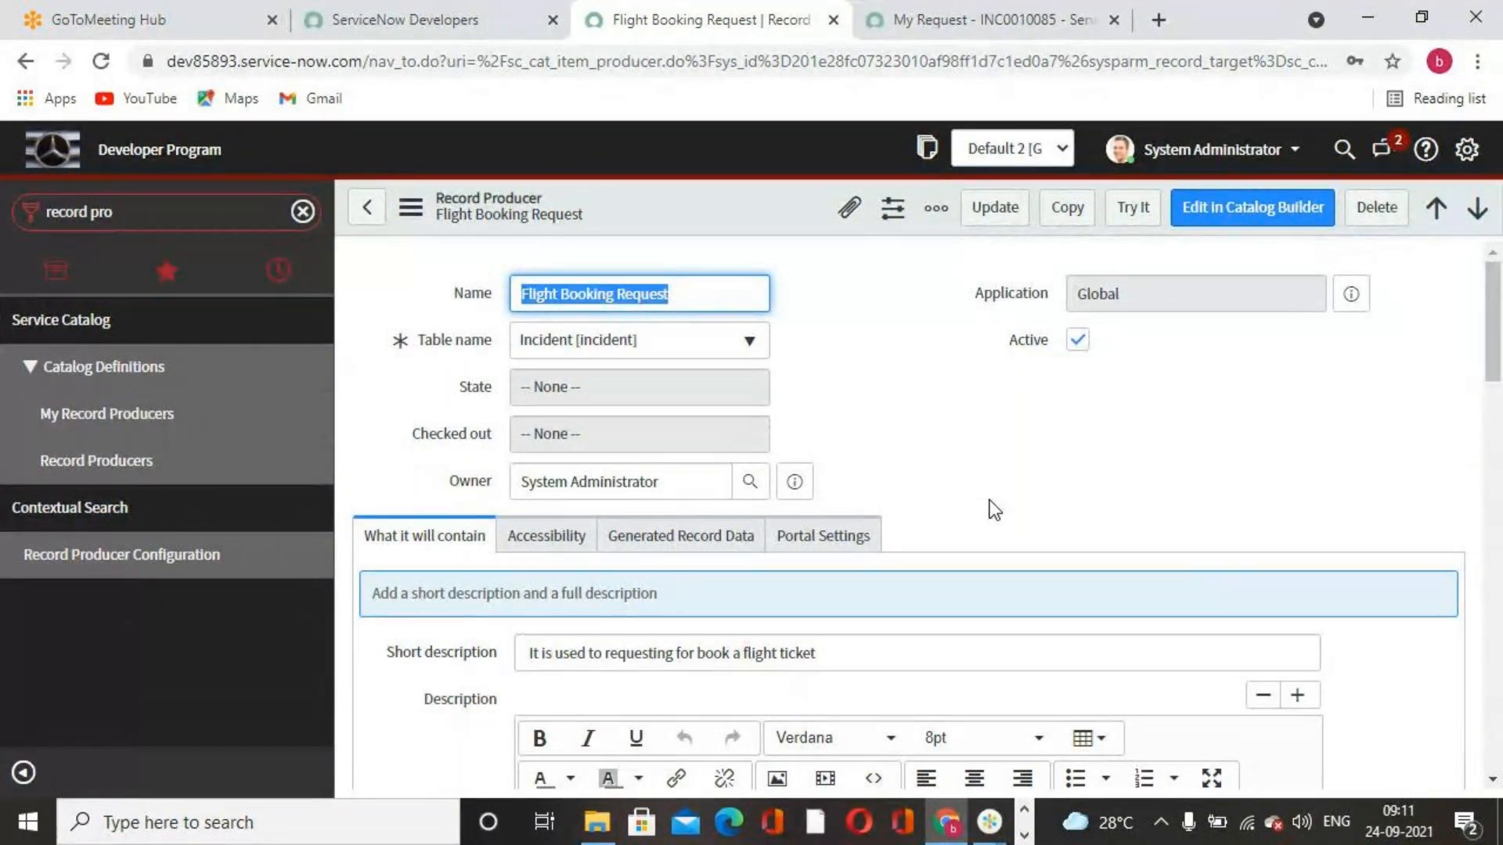
Open the Flight Booking For? variable from the record producer's Variables list.
scroll(993, 509, "down", 10)
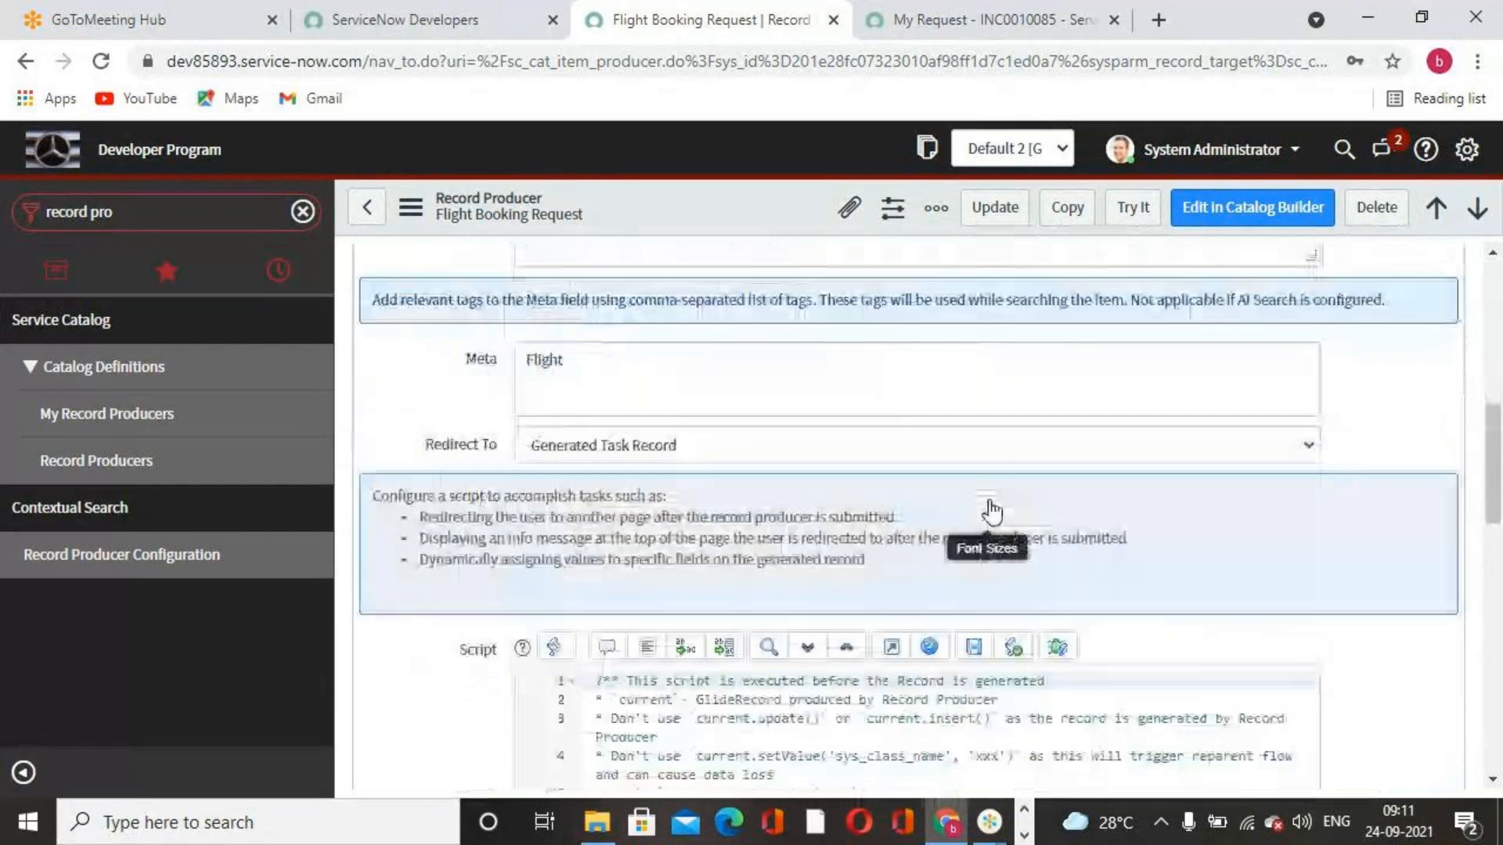
scroll(993, 510, "down", 10)
scroll(993, 510, "down", 1)
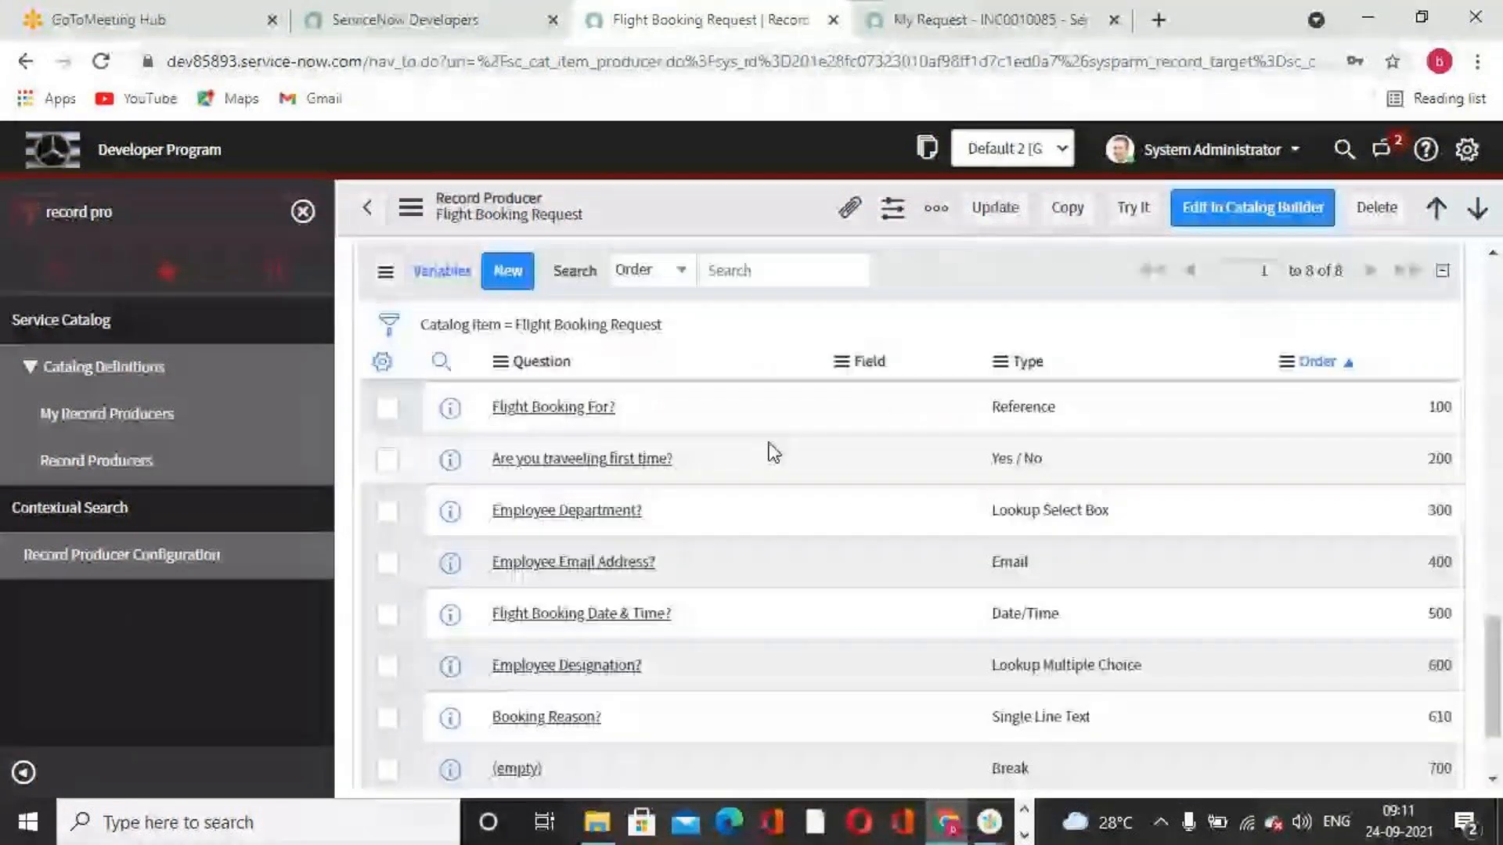
left_click(578, 419)
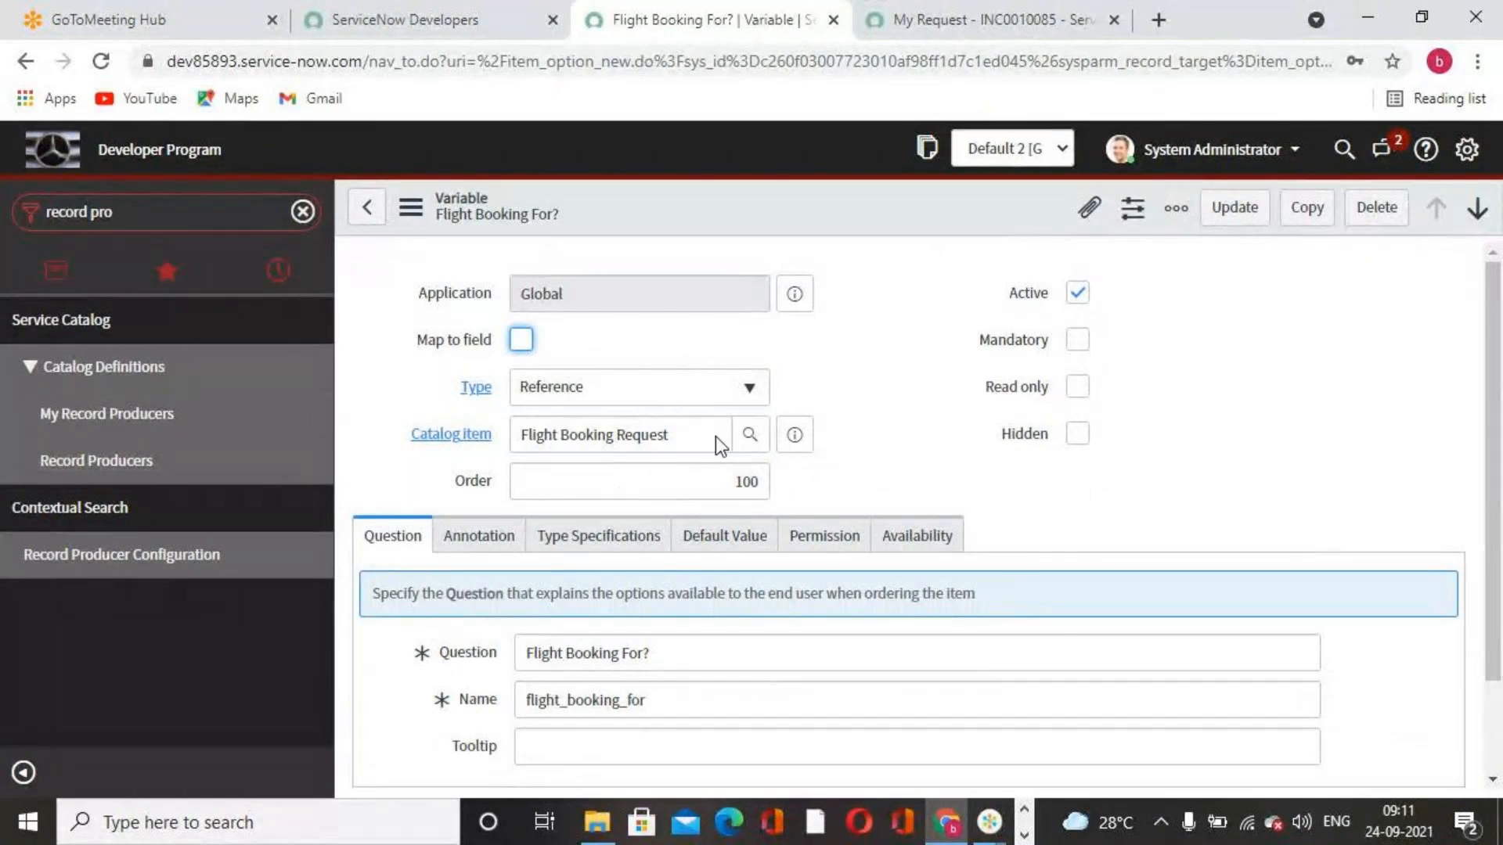
Examine the type specifications of the Flight Booking For? variable, including its referenced table and reference qualifier.
left_click(596, 540)
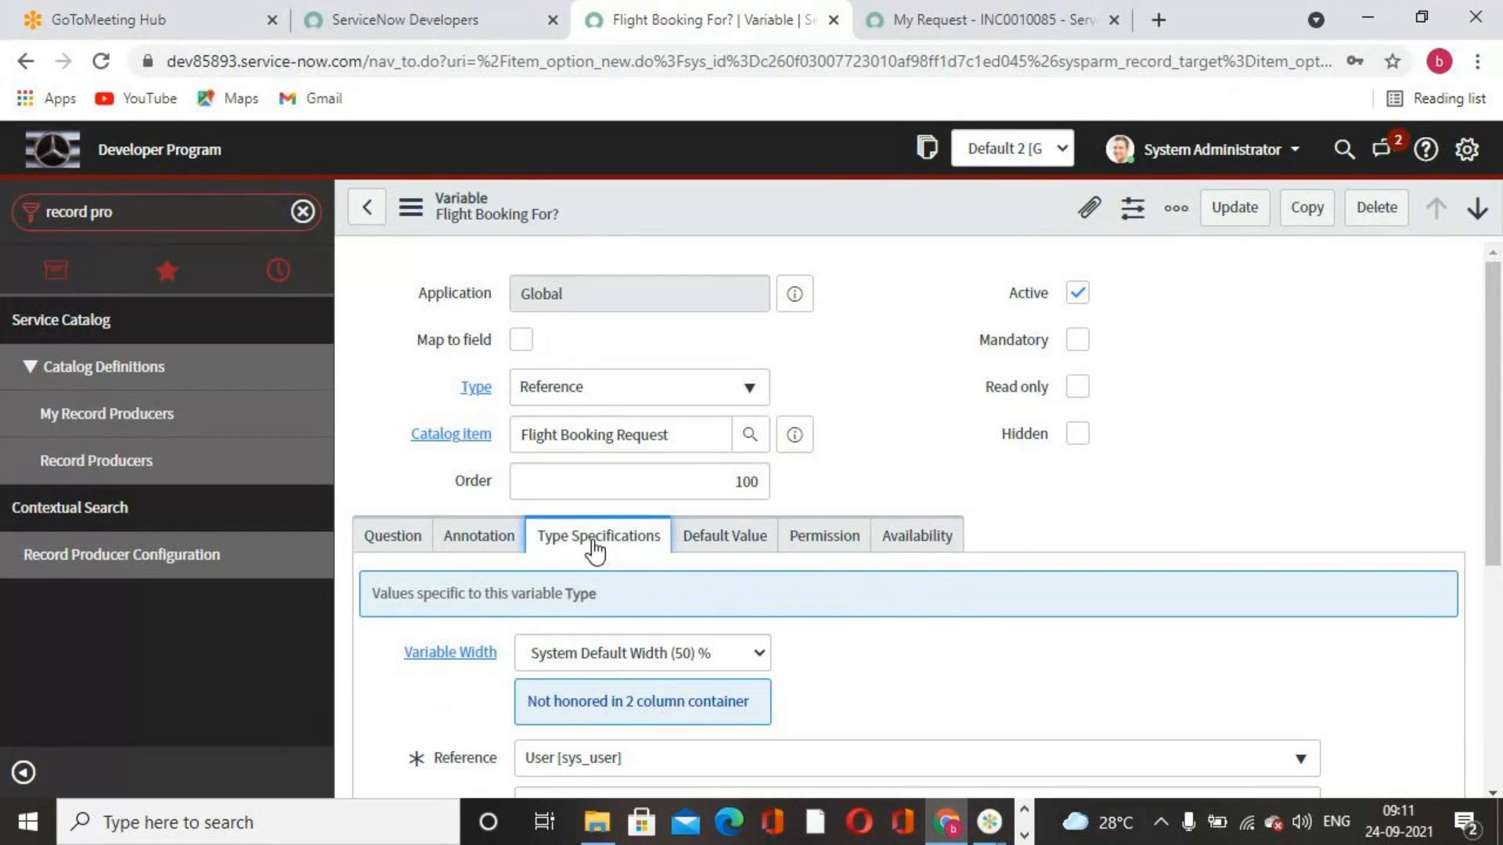
scroll(595, 553, "down", 2)
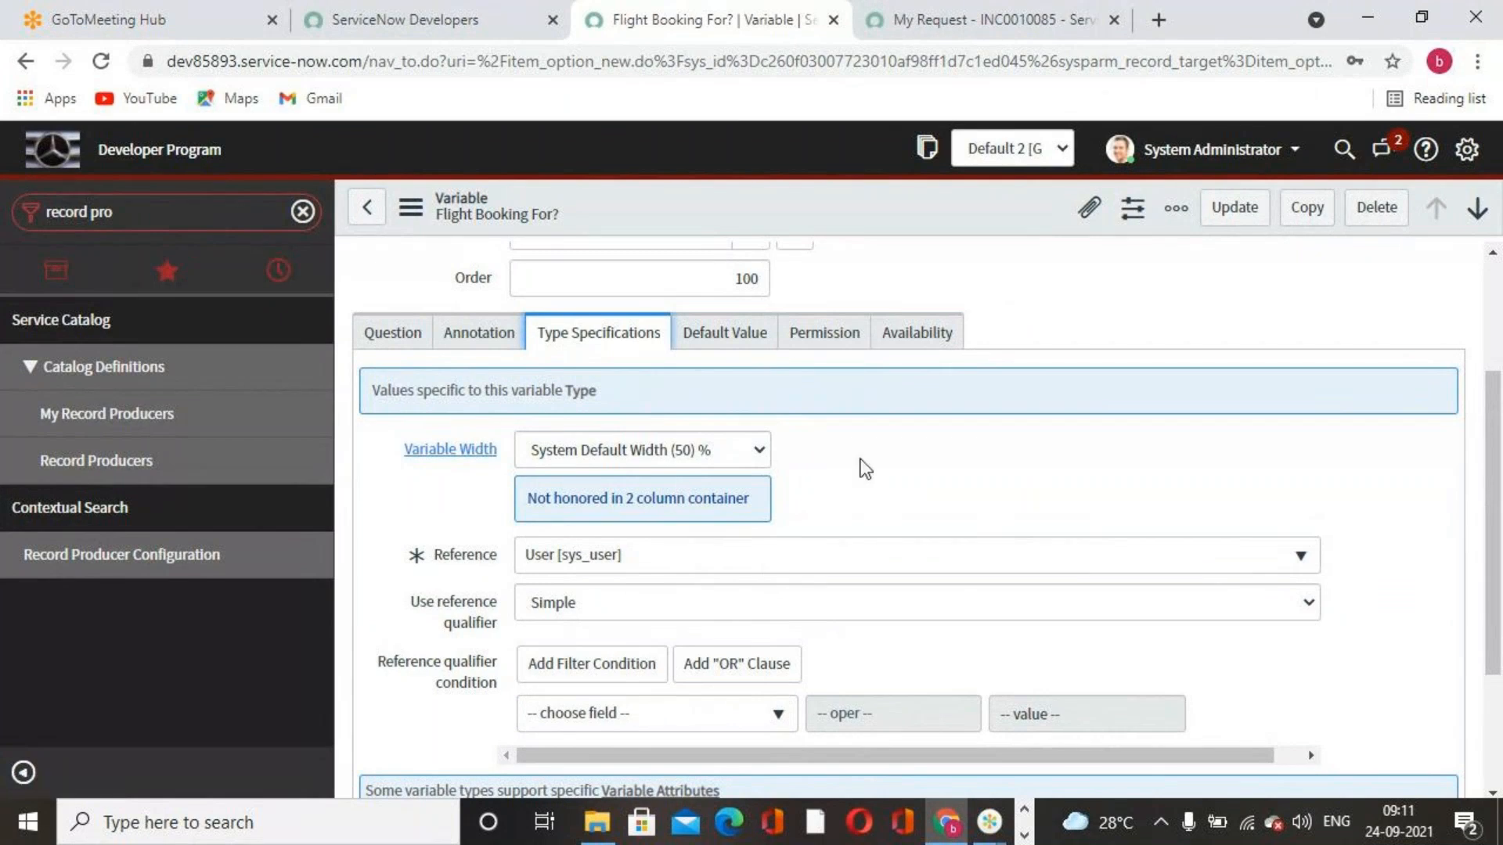
scroll(861, 464, "up", 2)
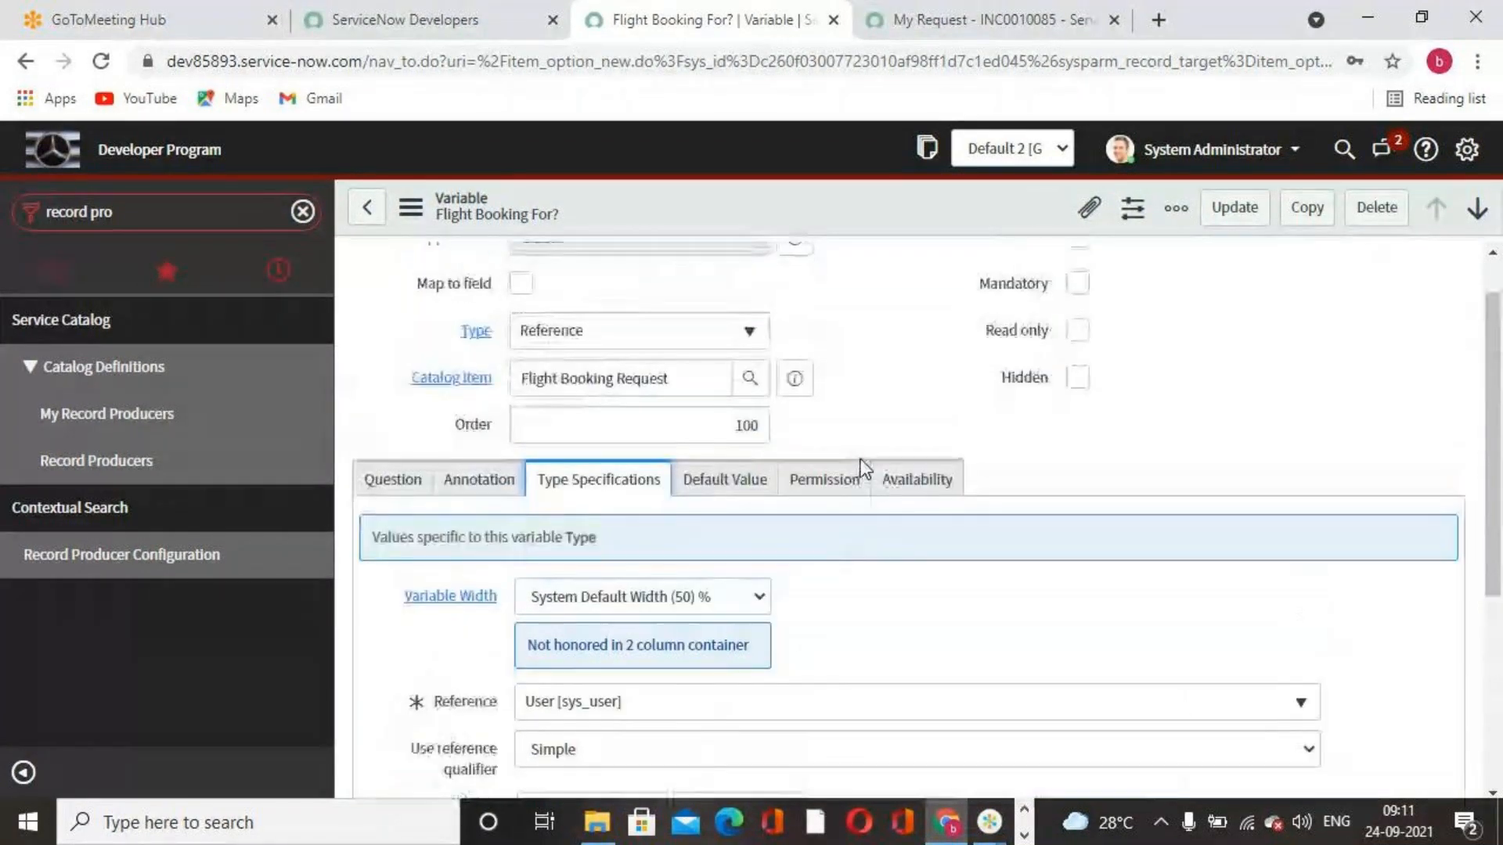
scroll(861, 460, "up", 1)
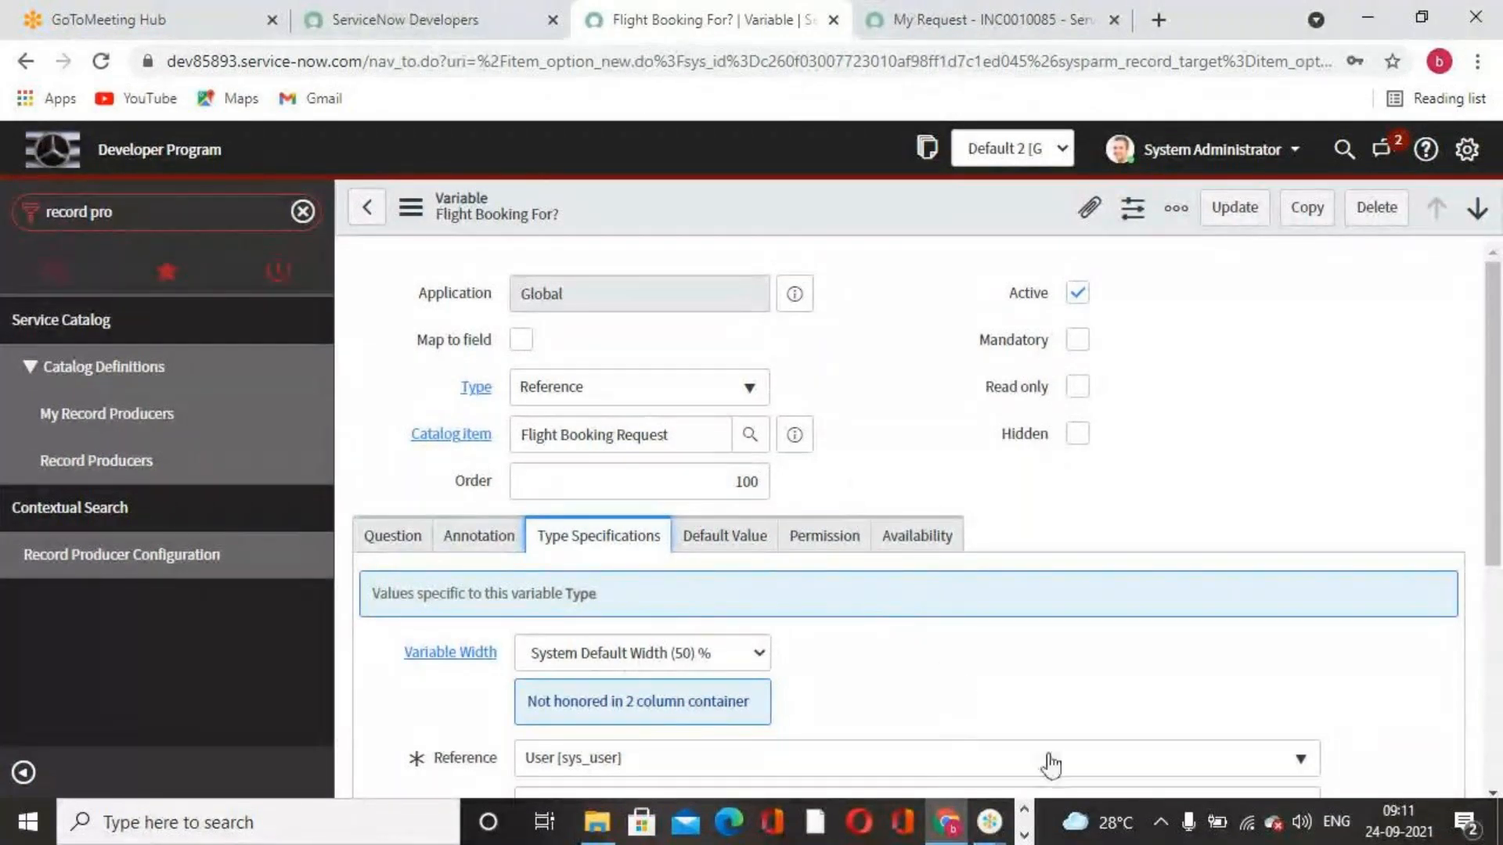
scroll(999, 667, "down", 1)
scroll(1004, 673, "up", 1)
Map the Flight Booking For? variable to the incident's Caller field and save the variable.
left_click(522, 341)
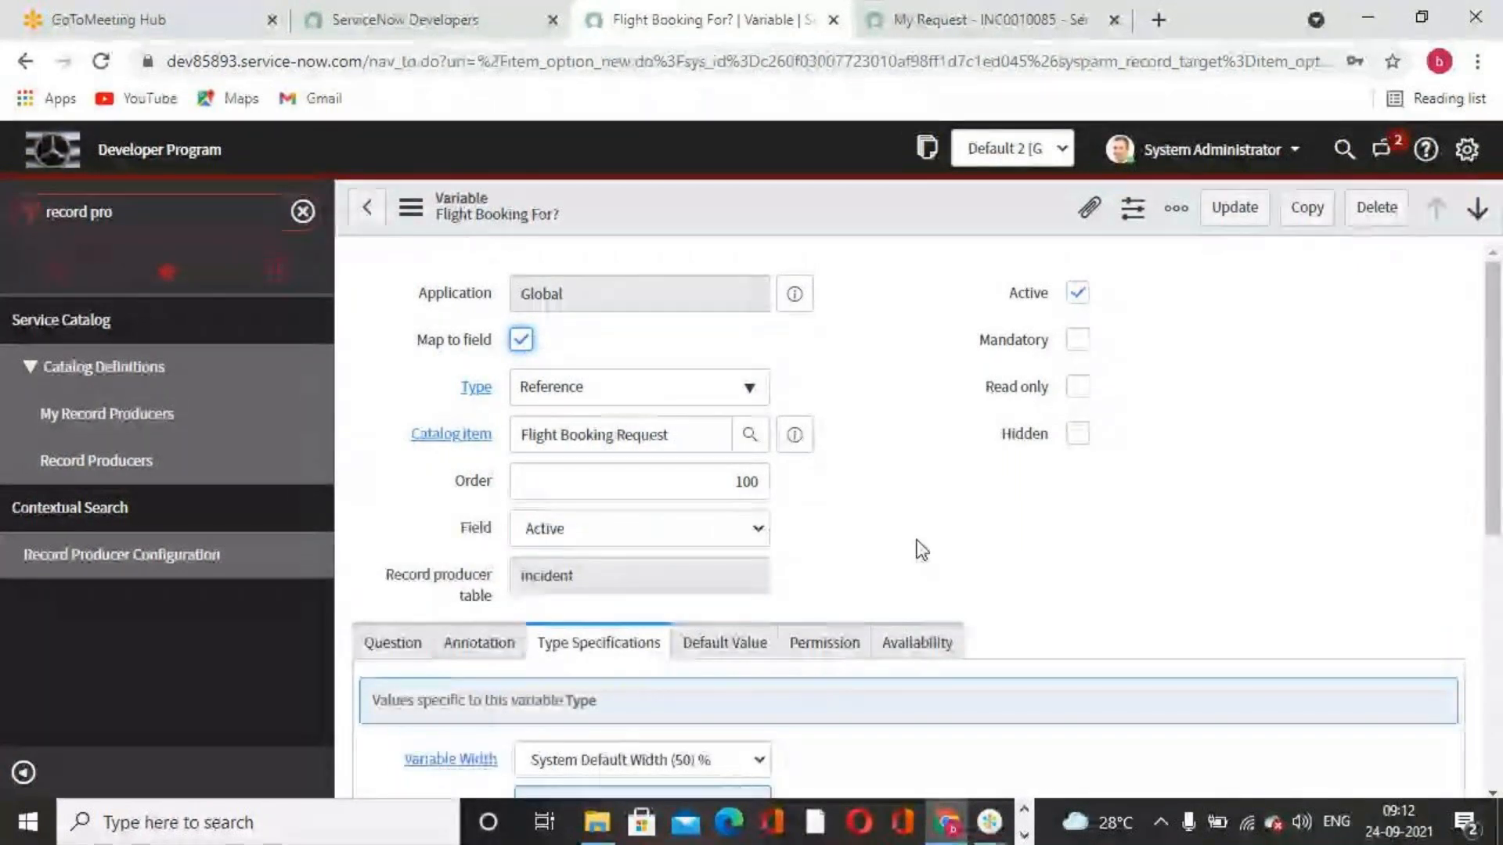
left_click(759, 530)
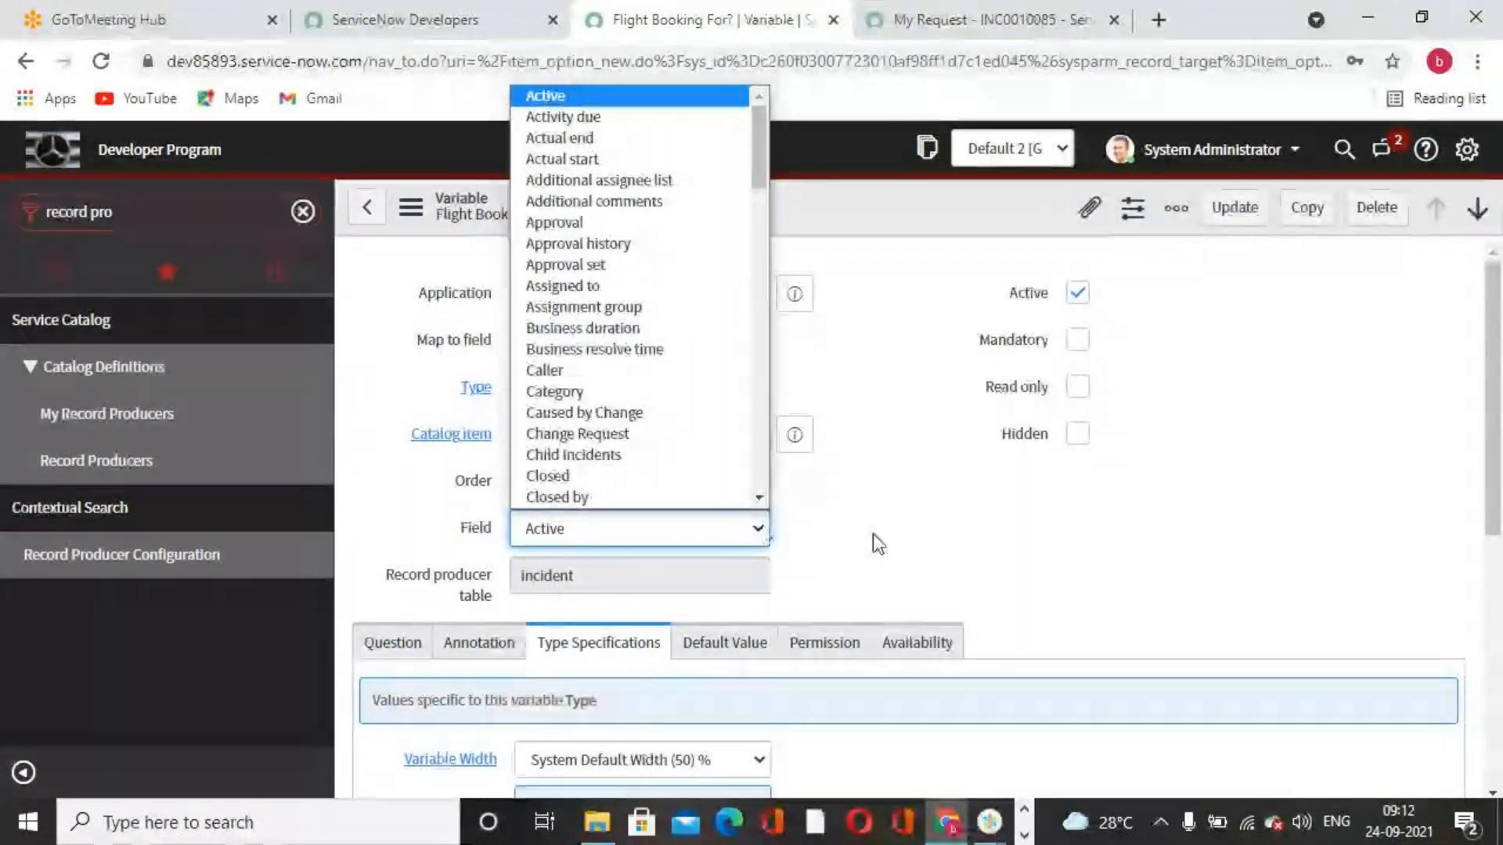
left_click(820, 542)
left_click(763, 531)
key("c")
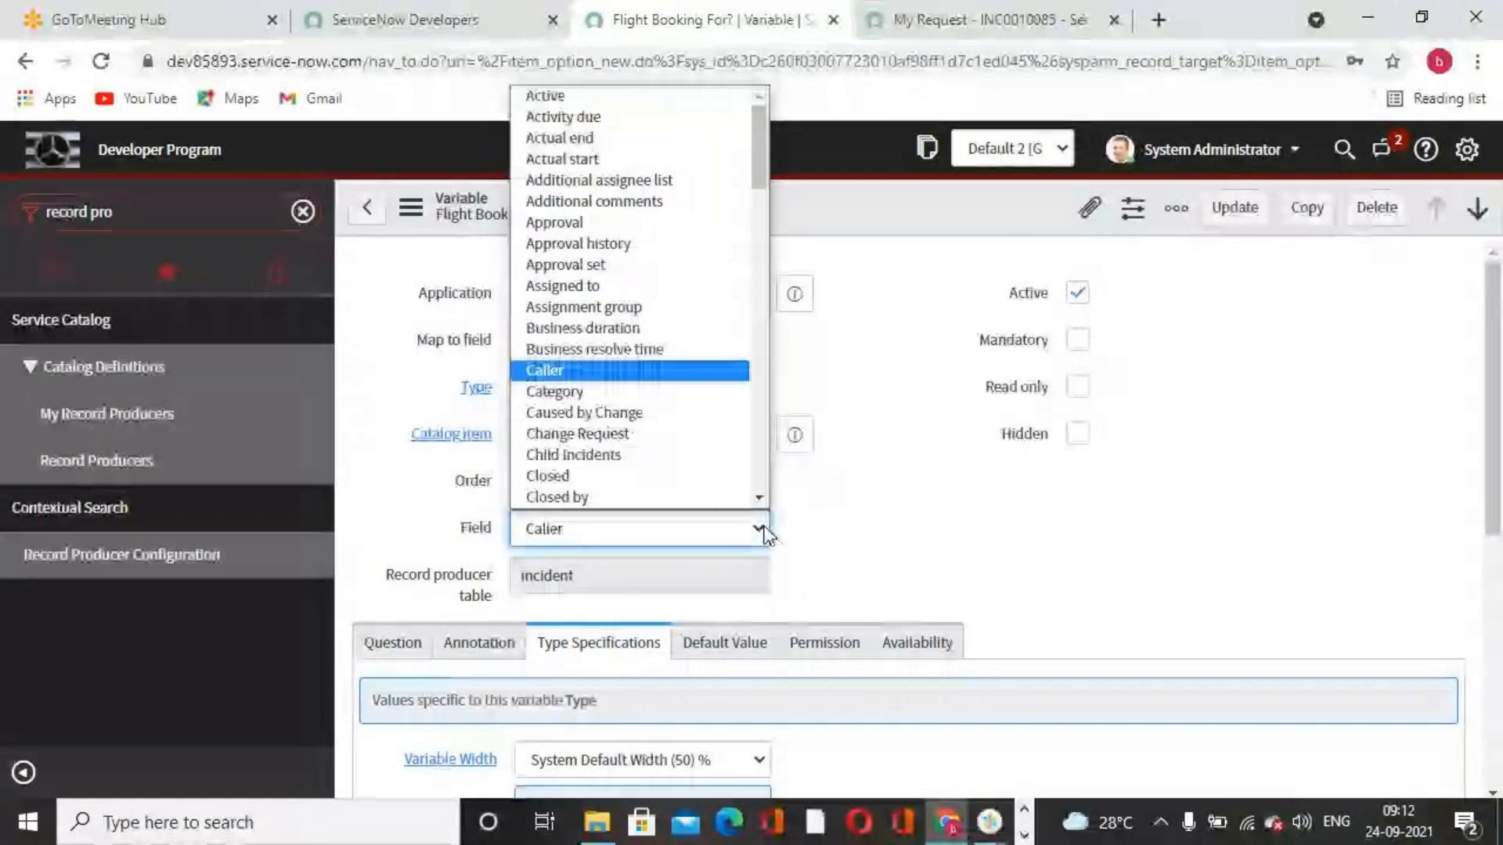
left_click(585, 371)
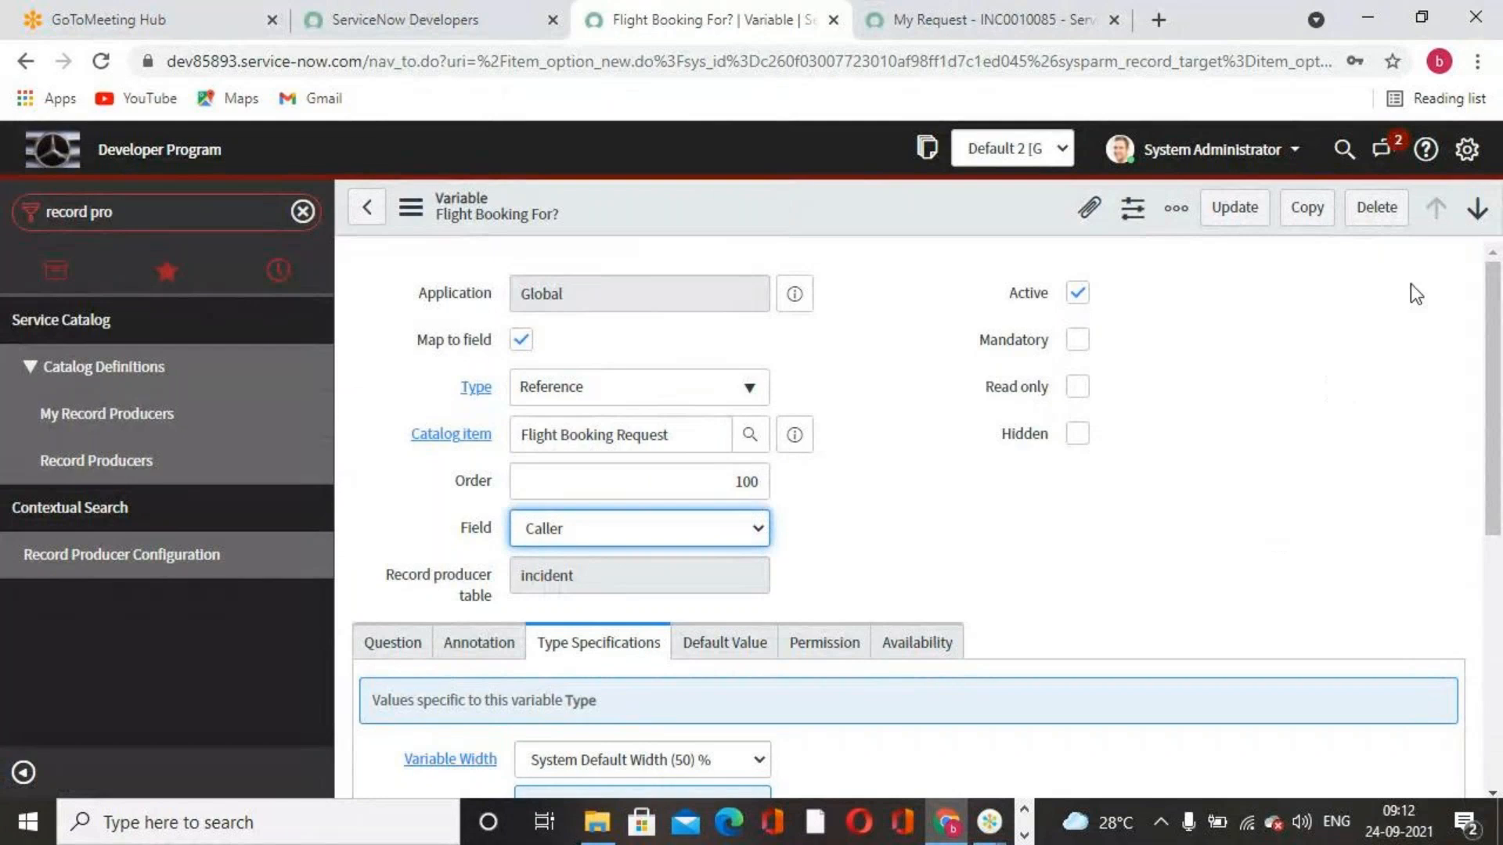
left_click(1243, 209)
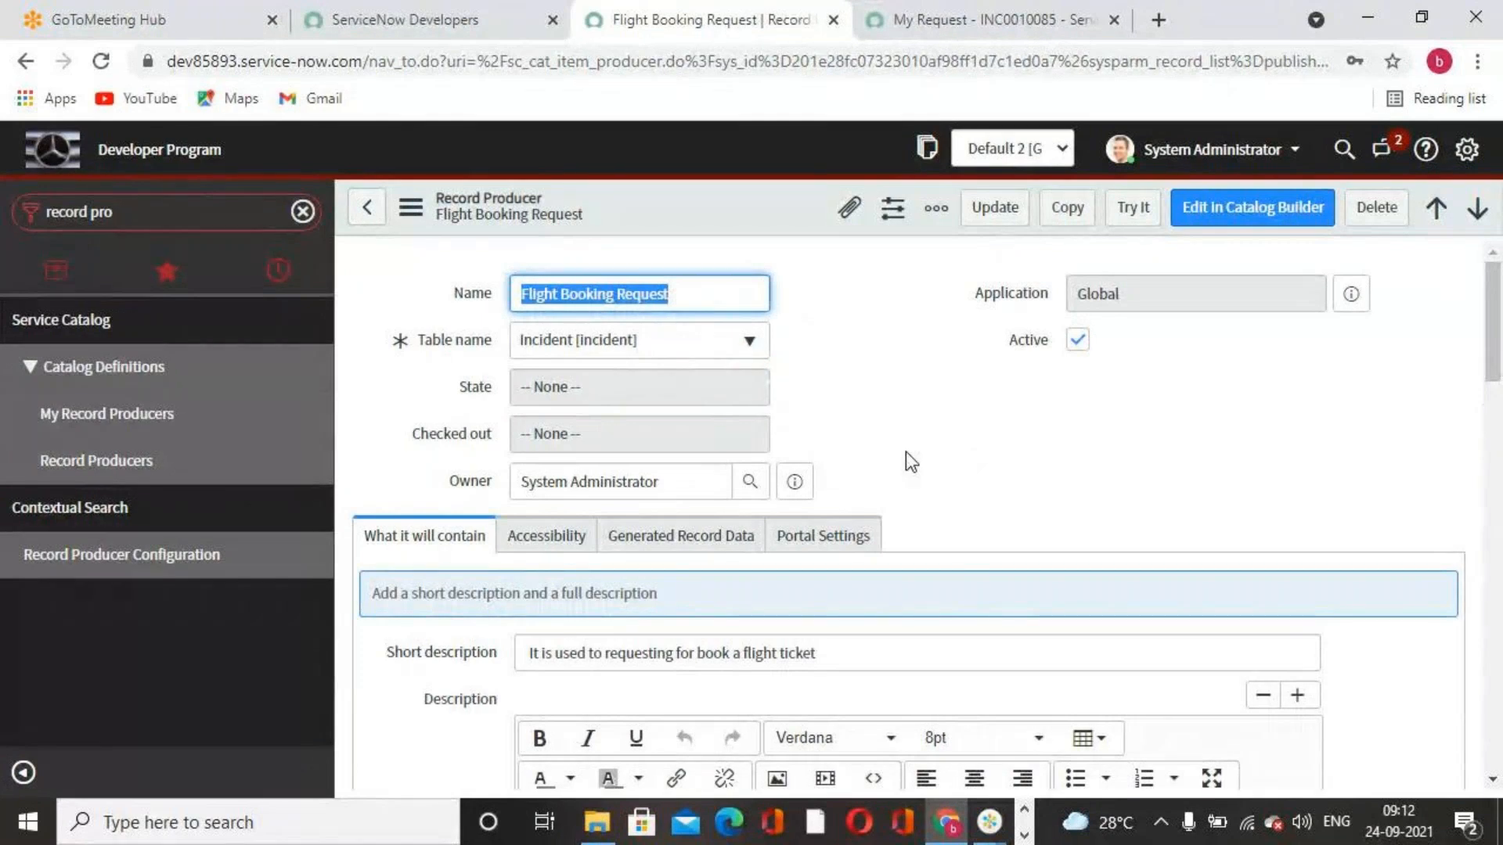
Check the field mapping in the record producer's Variables list and open the Booking Reason? variable.
scroll(905, 453, "down", 15)
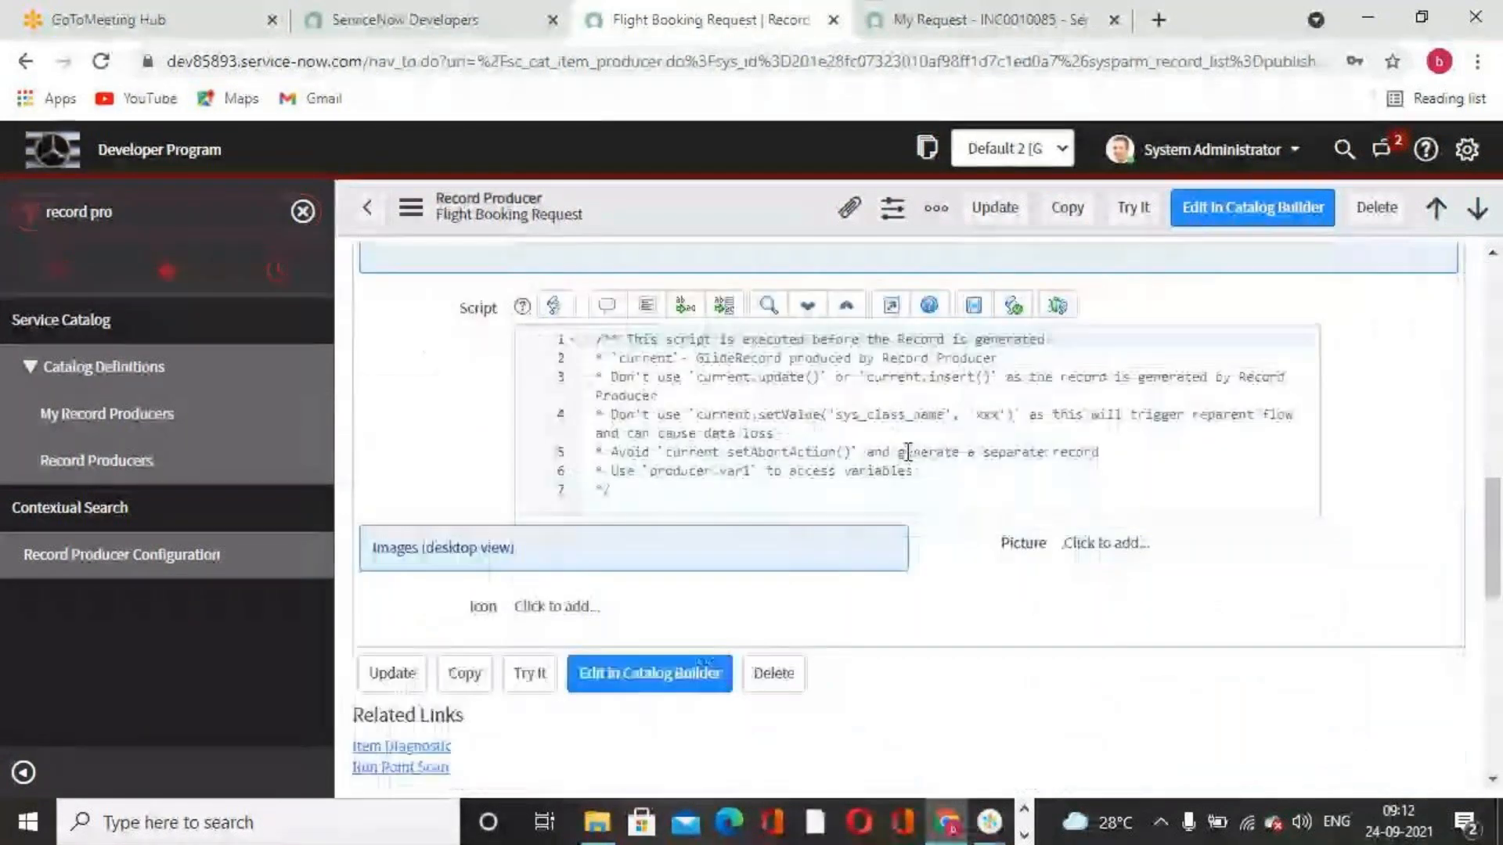
scroll(906, 453, "down", 8)
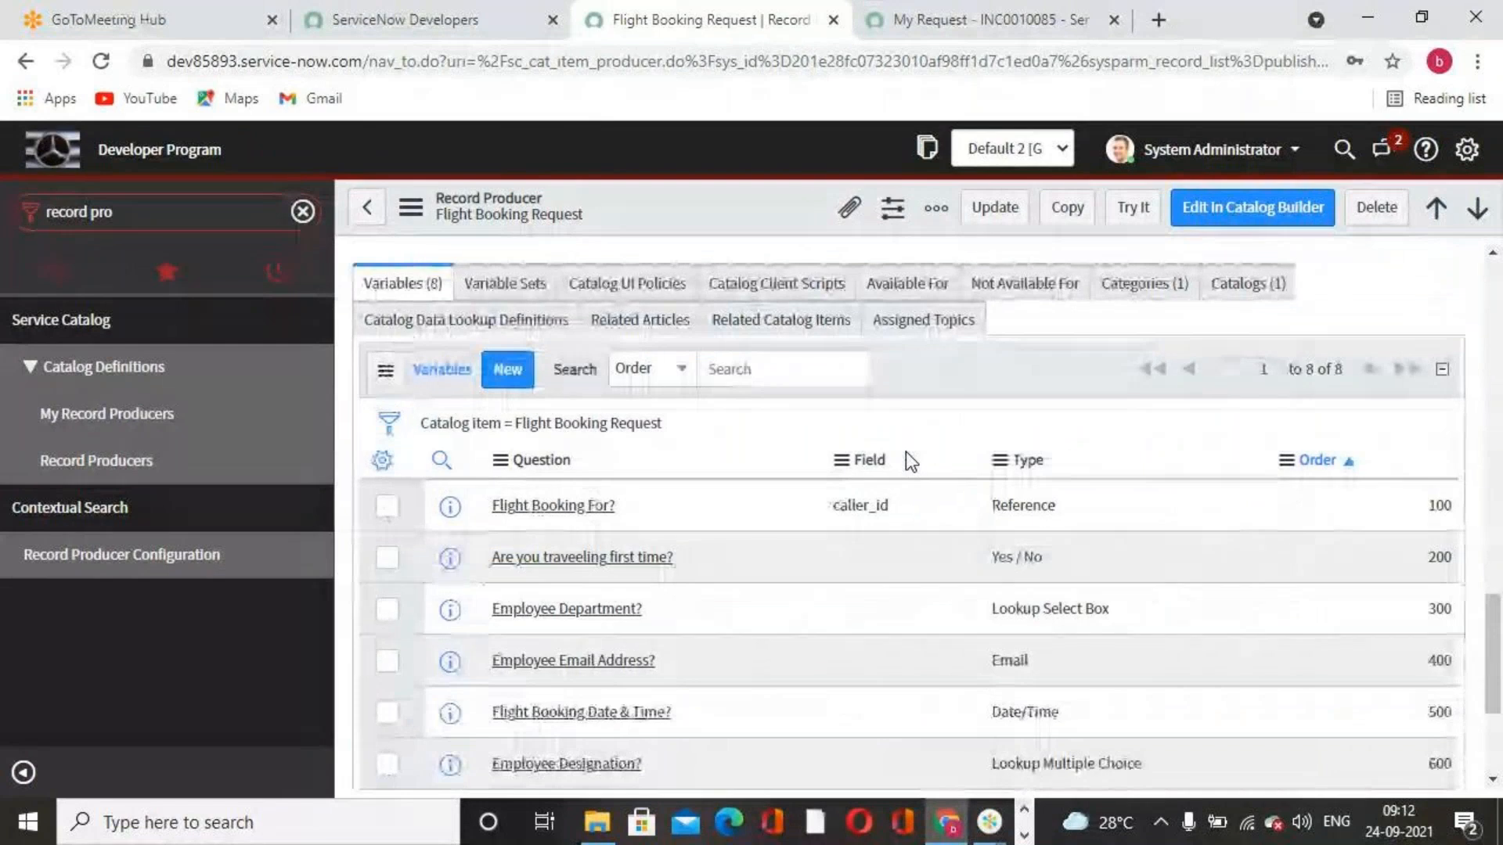
scroll(905, 452, "down", 3)
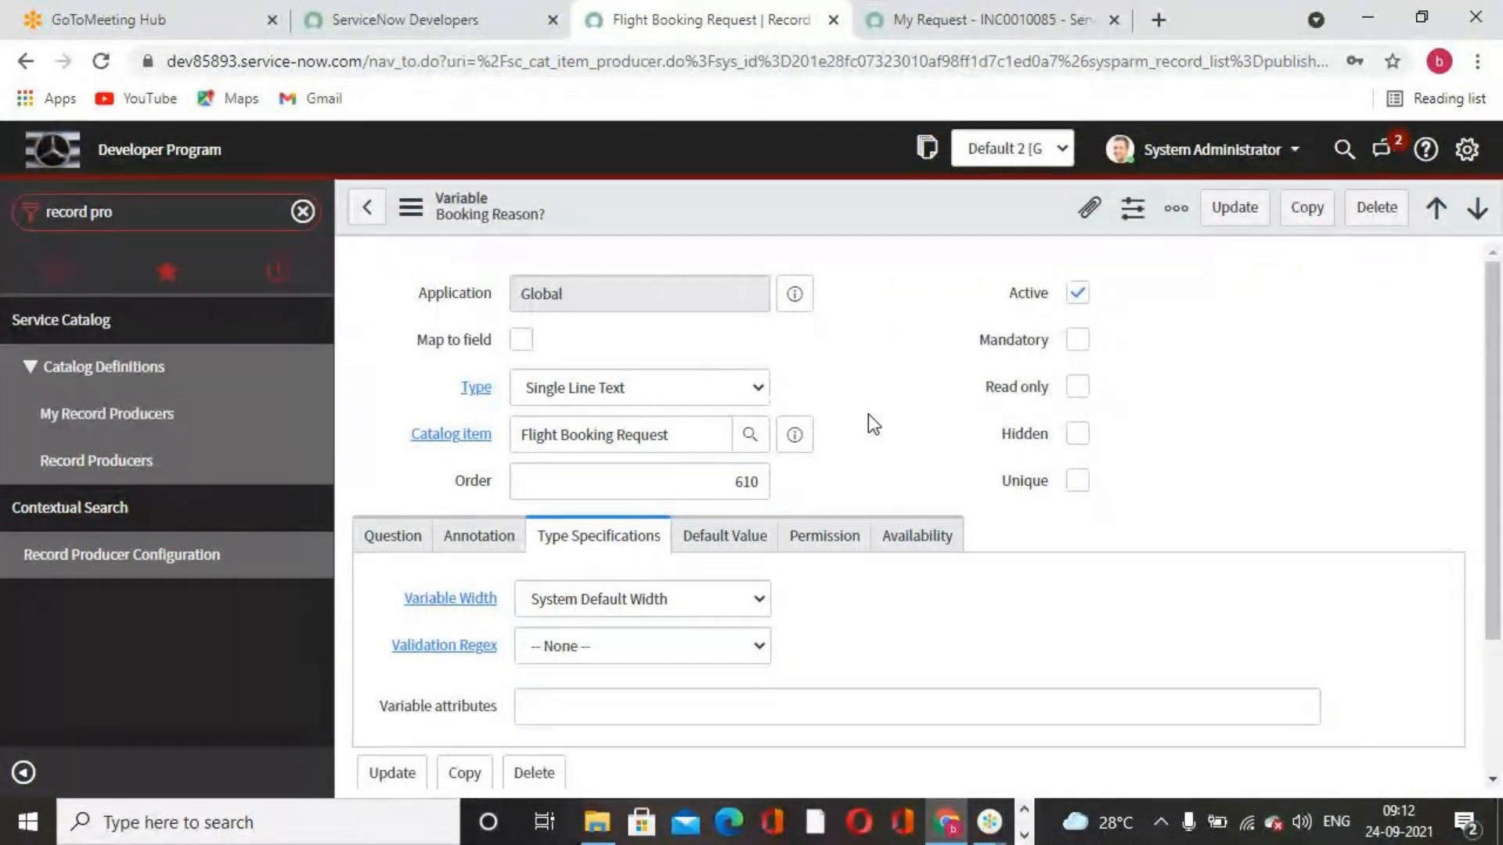
Map the Booking Reason? variable to the incident's Short description field and save the variable.
left_click(521, 339)
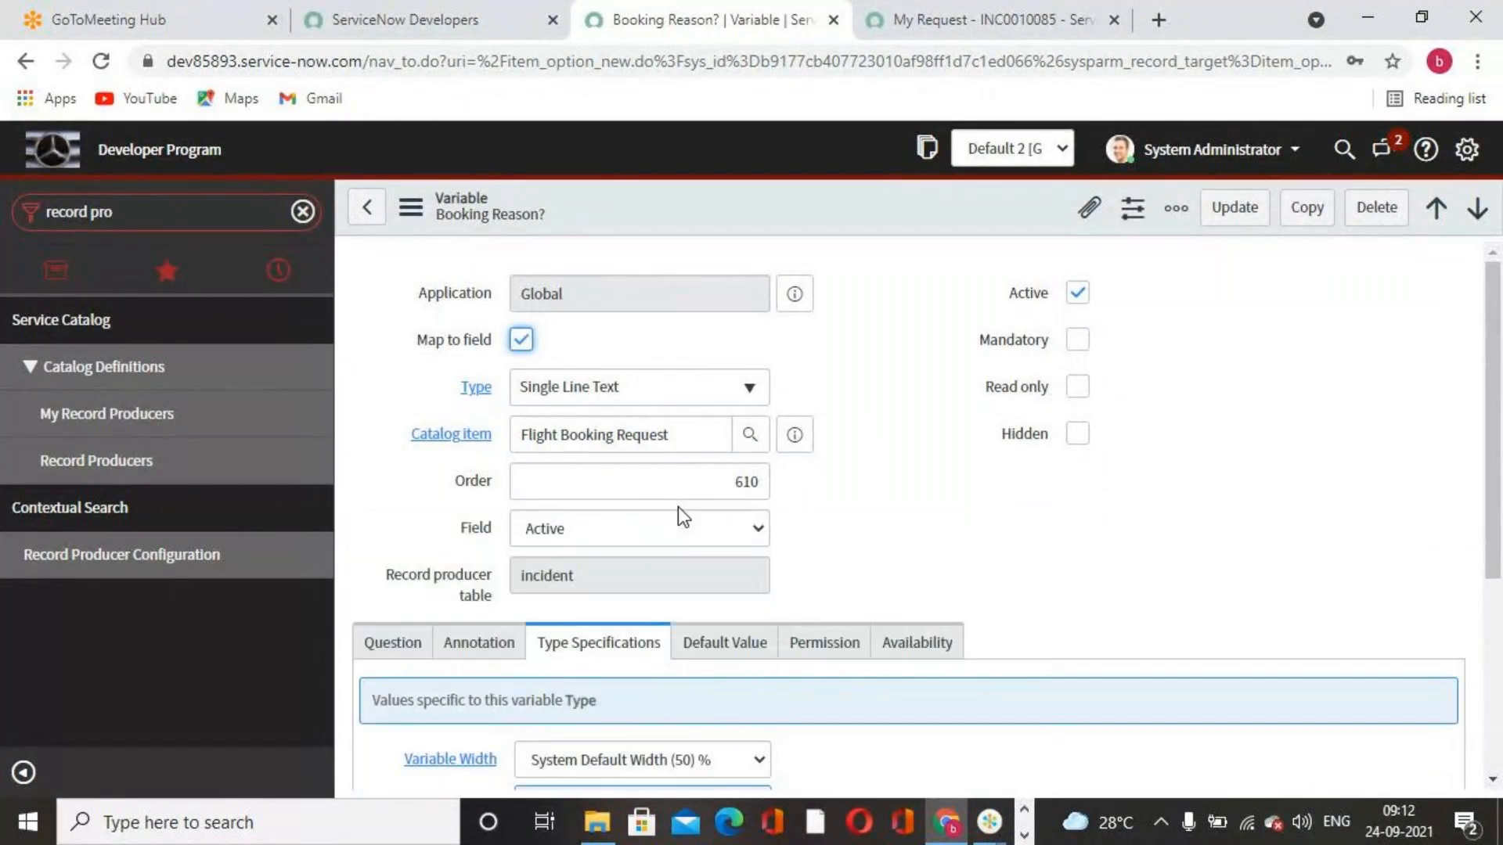
left_click(756, 529)
type("sh")
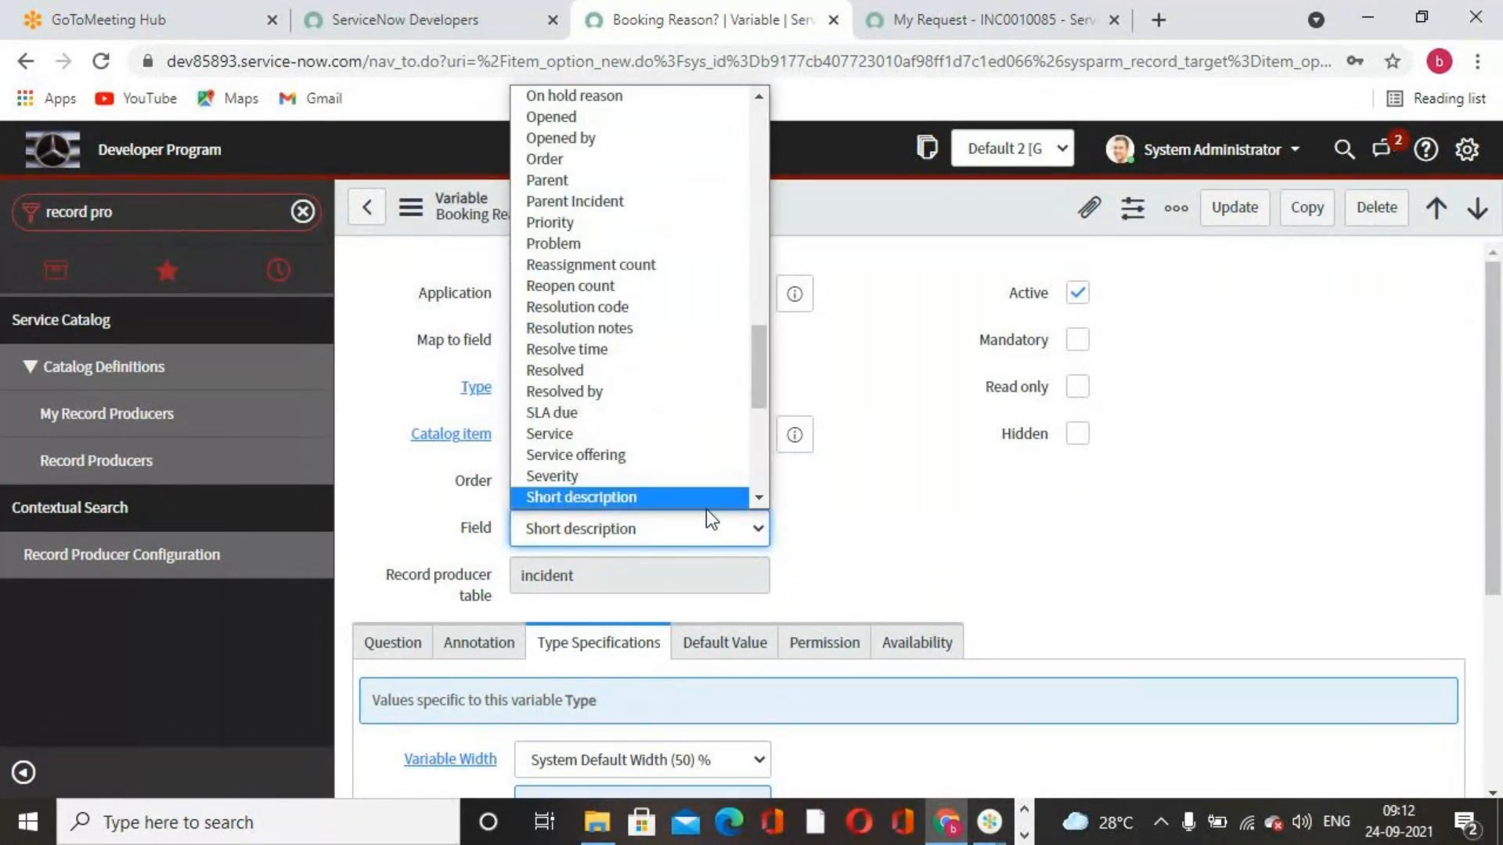
scroll(689, 501, "down", 2)
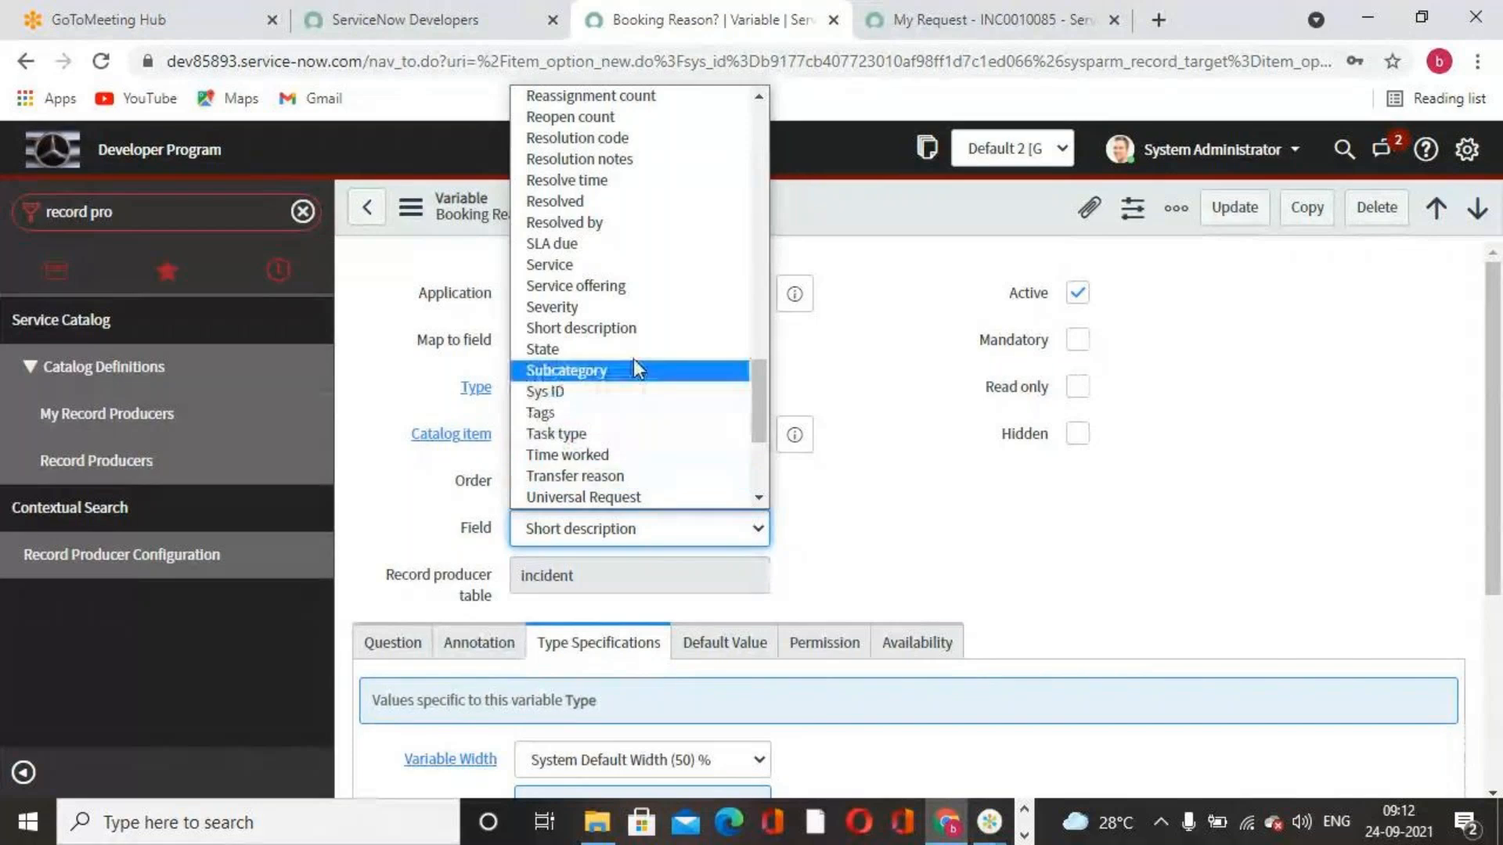
left_click(616, 328)
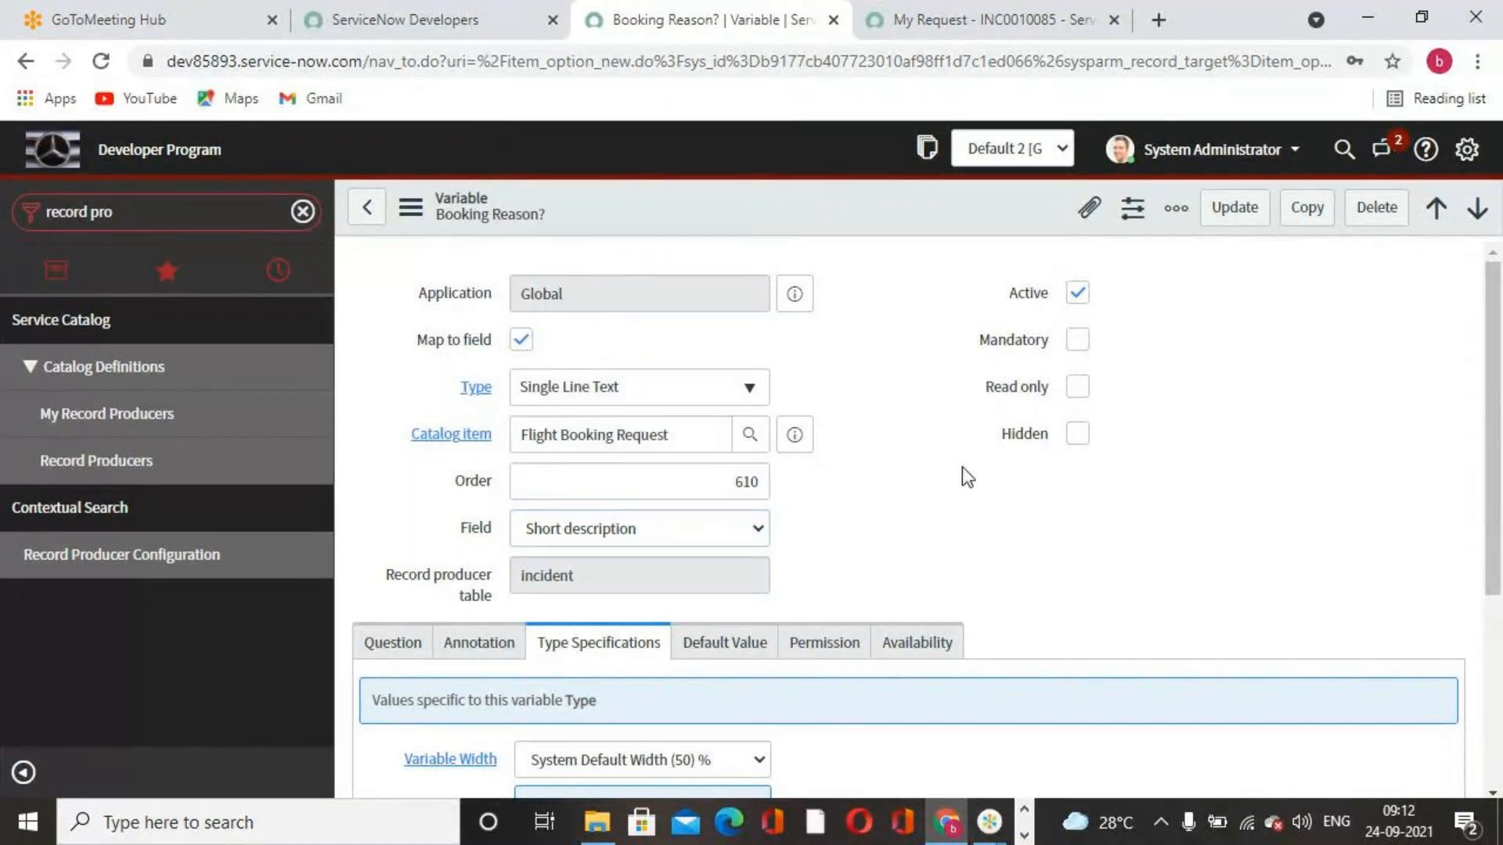
scroll(962, 467, "down", 5)
scroll(963, 473, "up", 5)
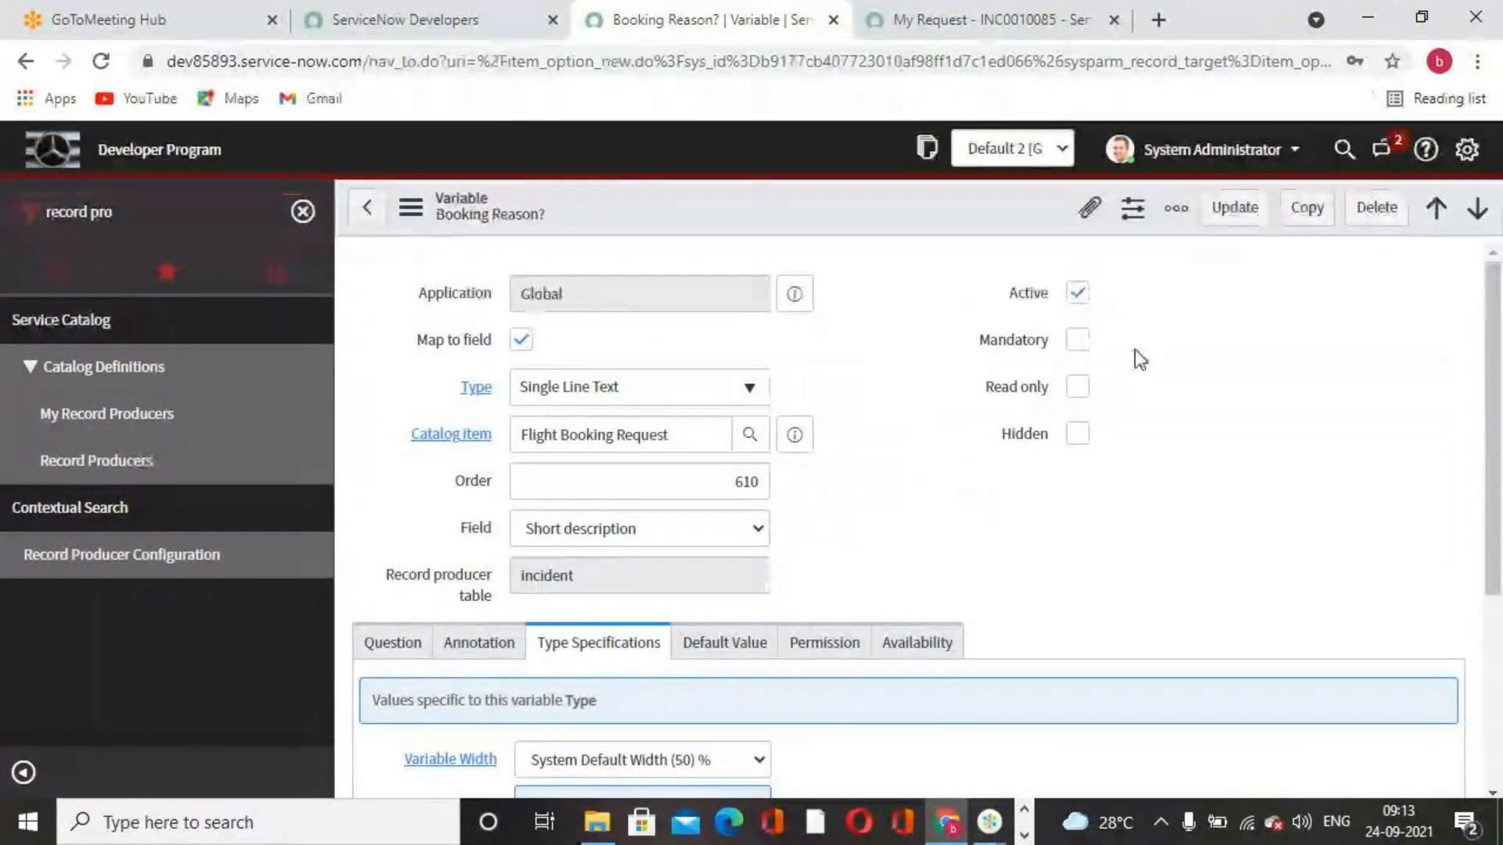
left_click(1221, 215)
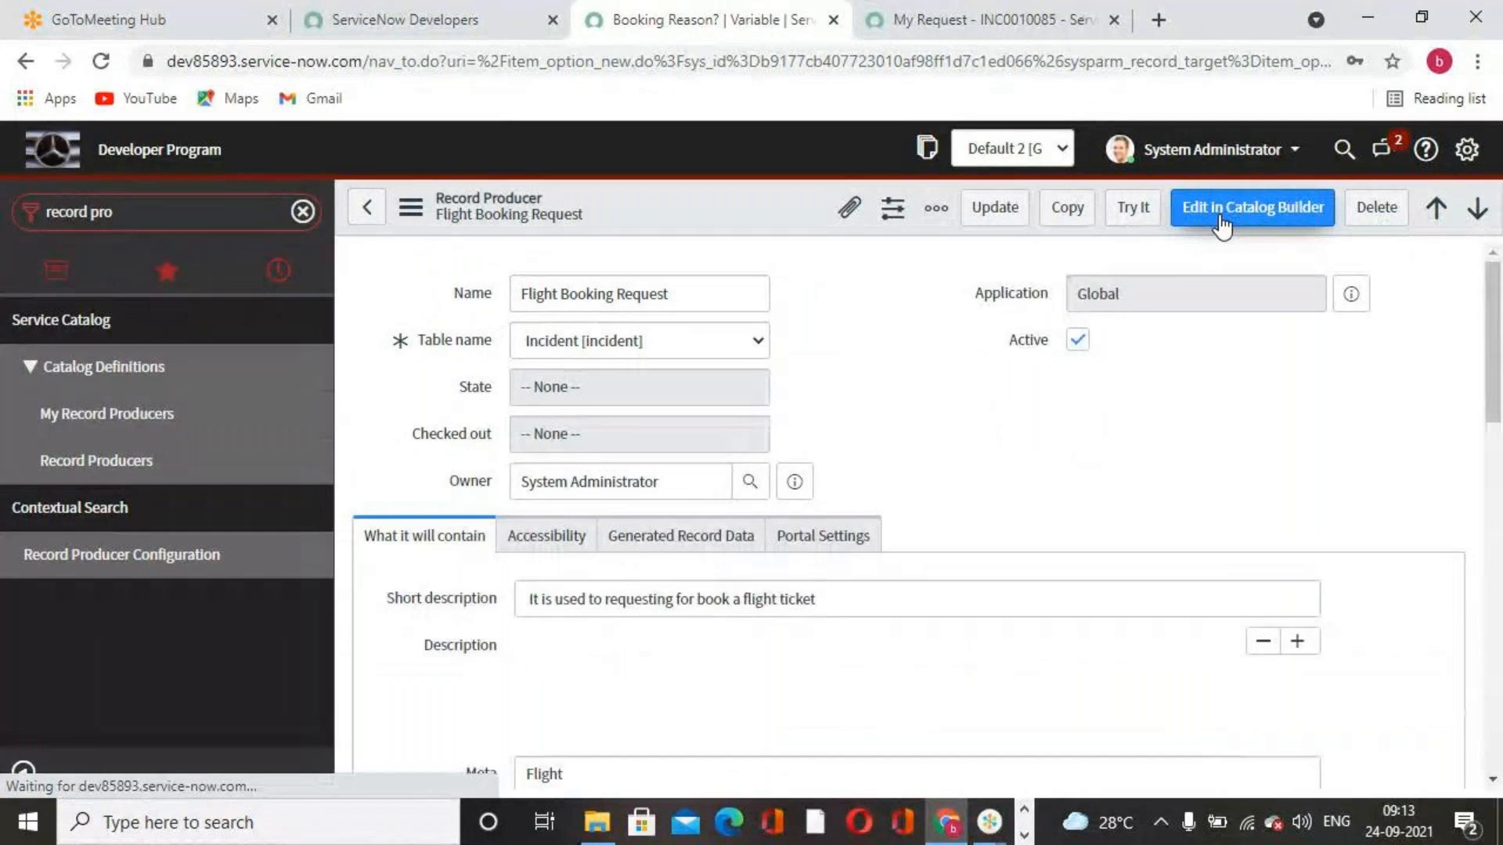
Return to the service portal's catalog, search for "flight", and open the Flight Booking Request form.
left_click(932, 32)
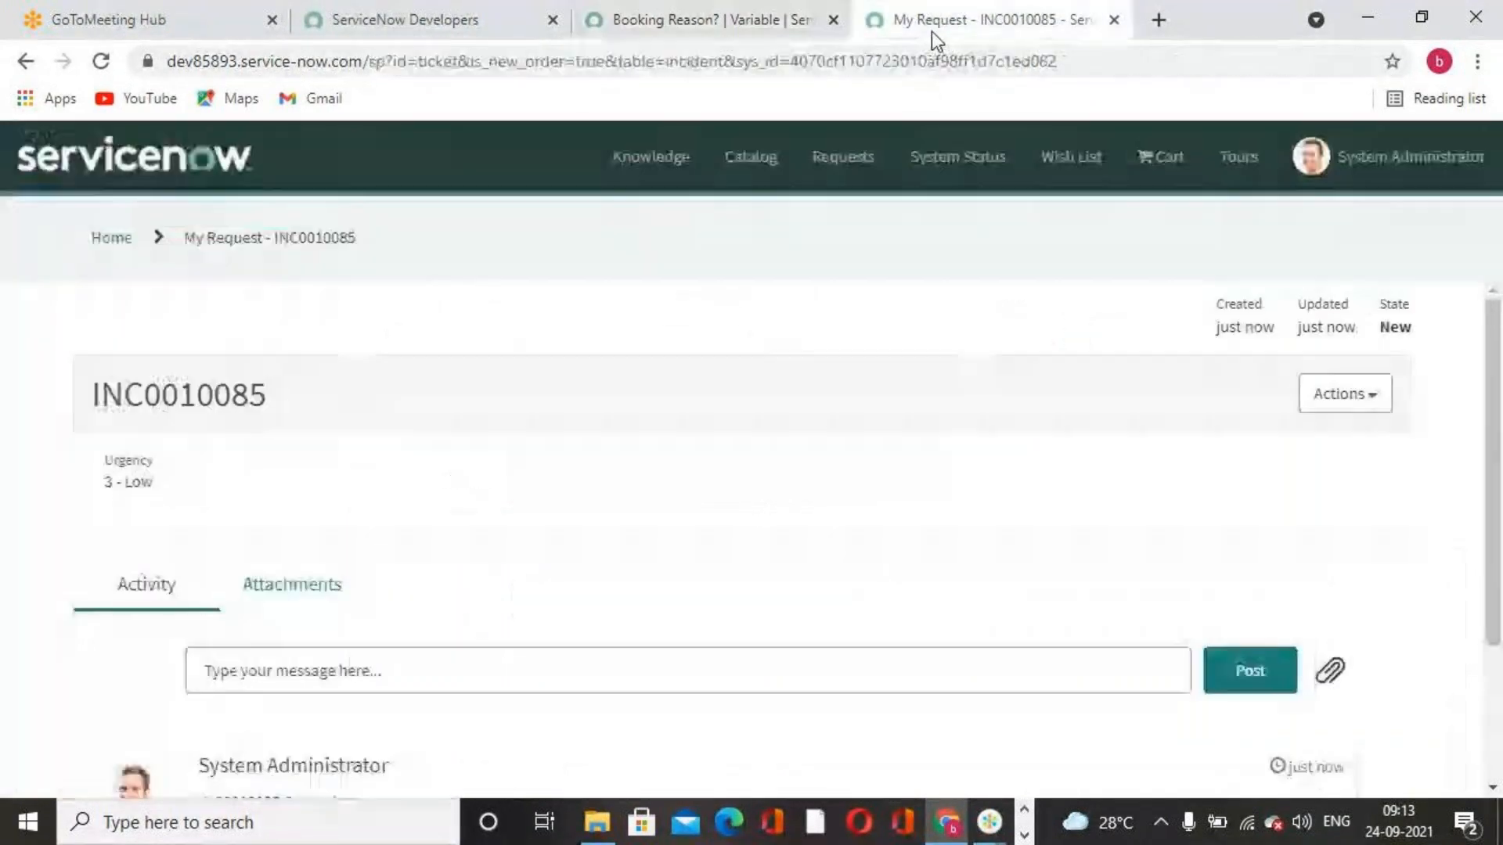
left_click(721, 17)
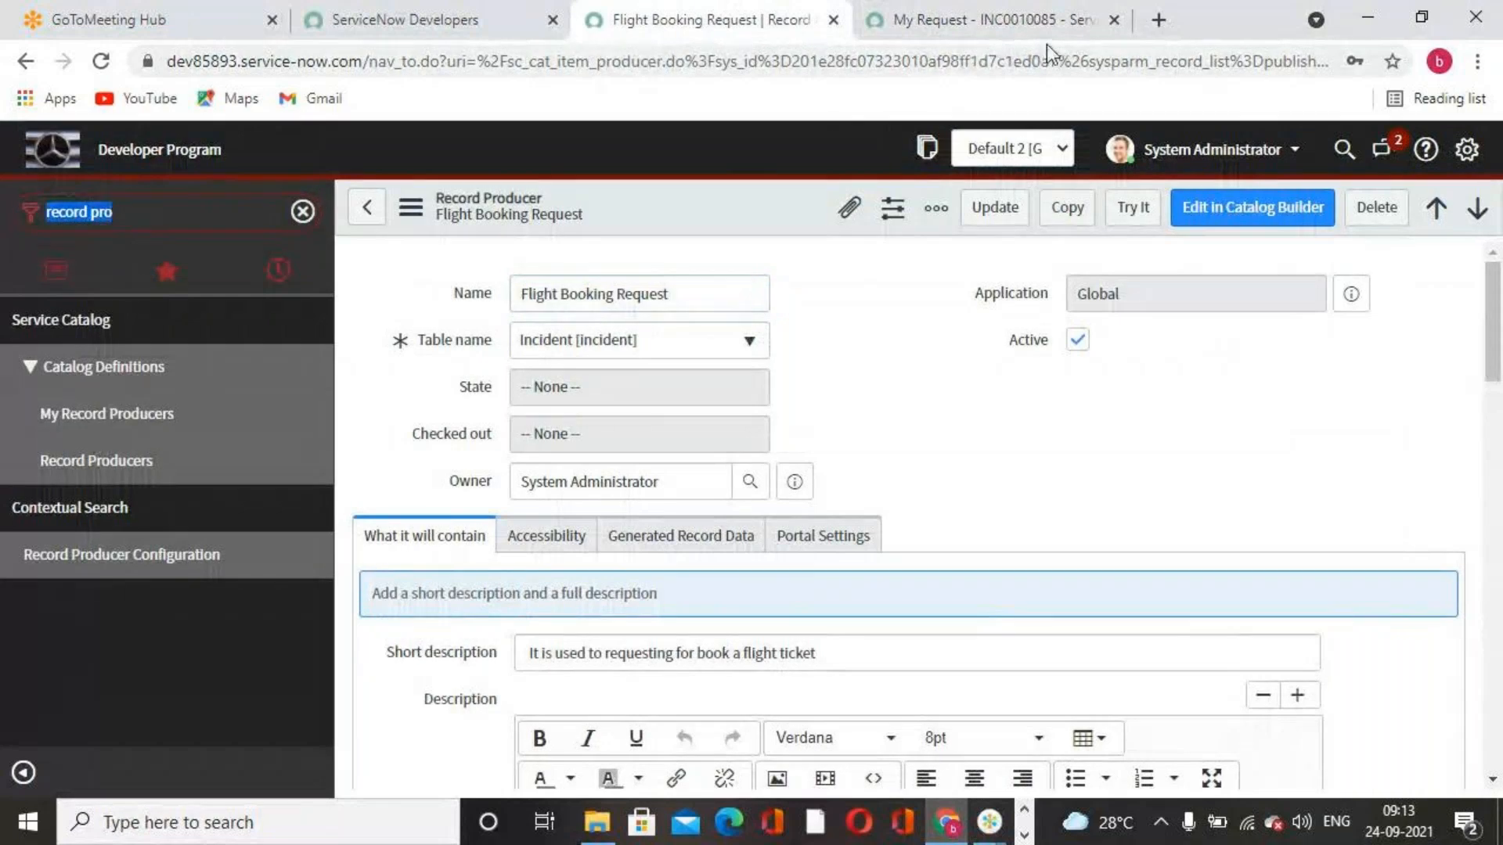
left_click(1010, 20)
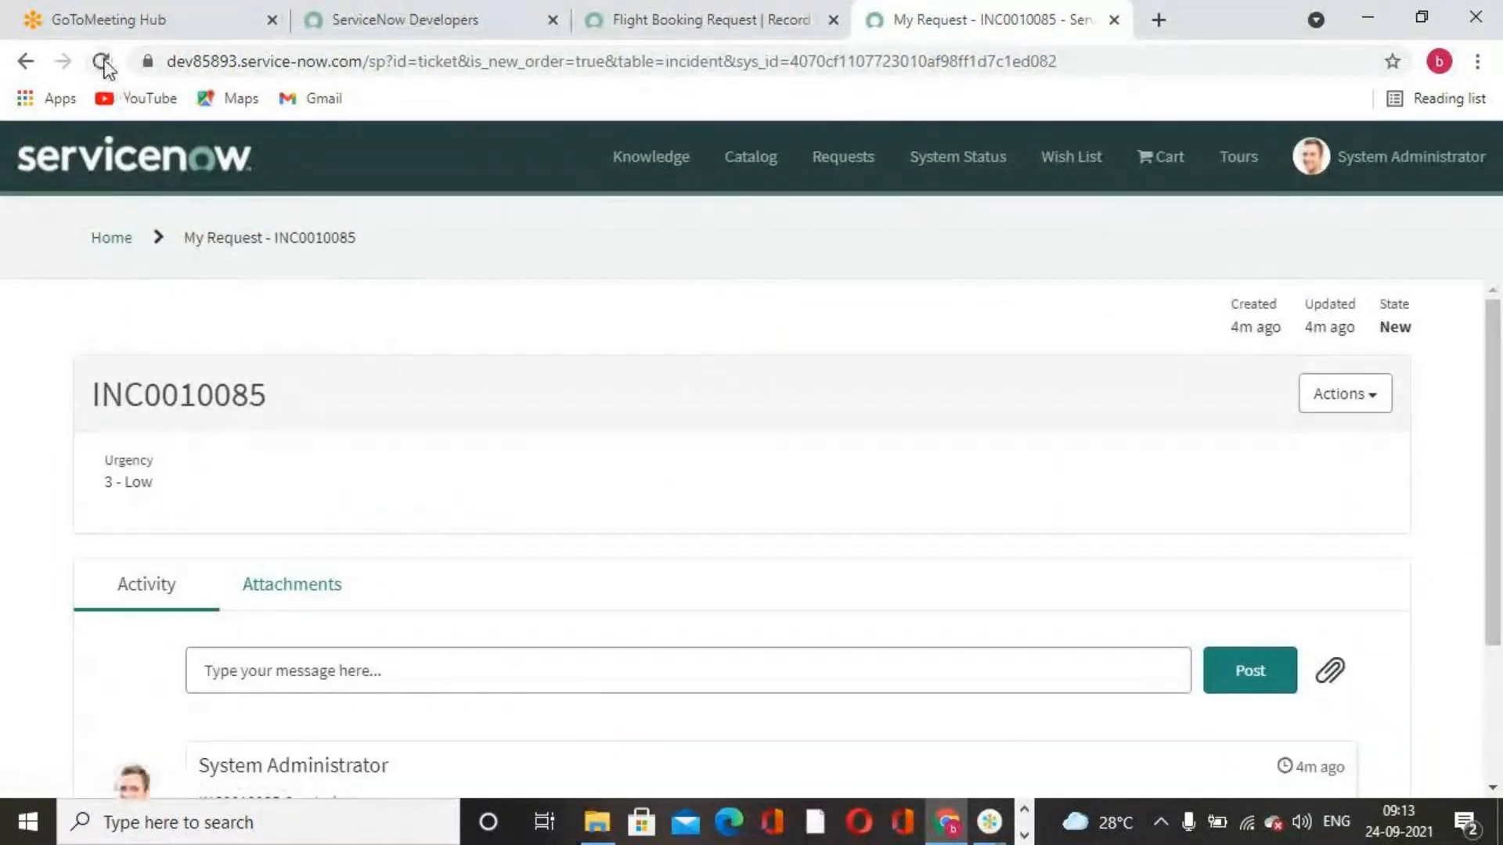
left_click(756, 172)
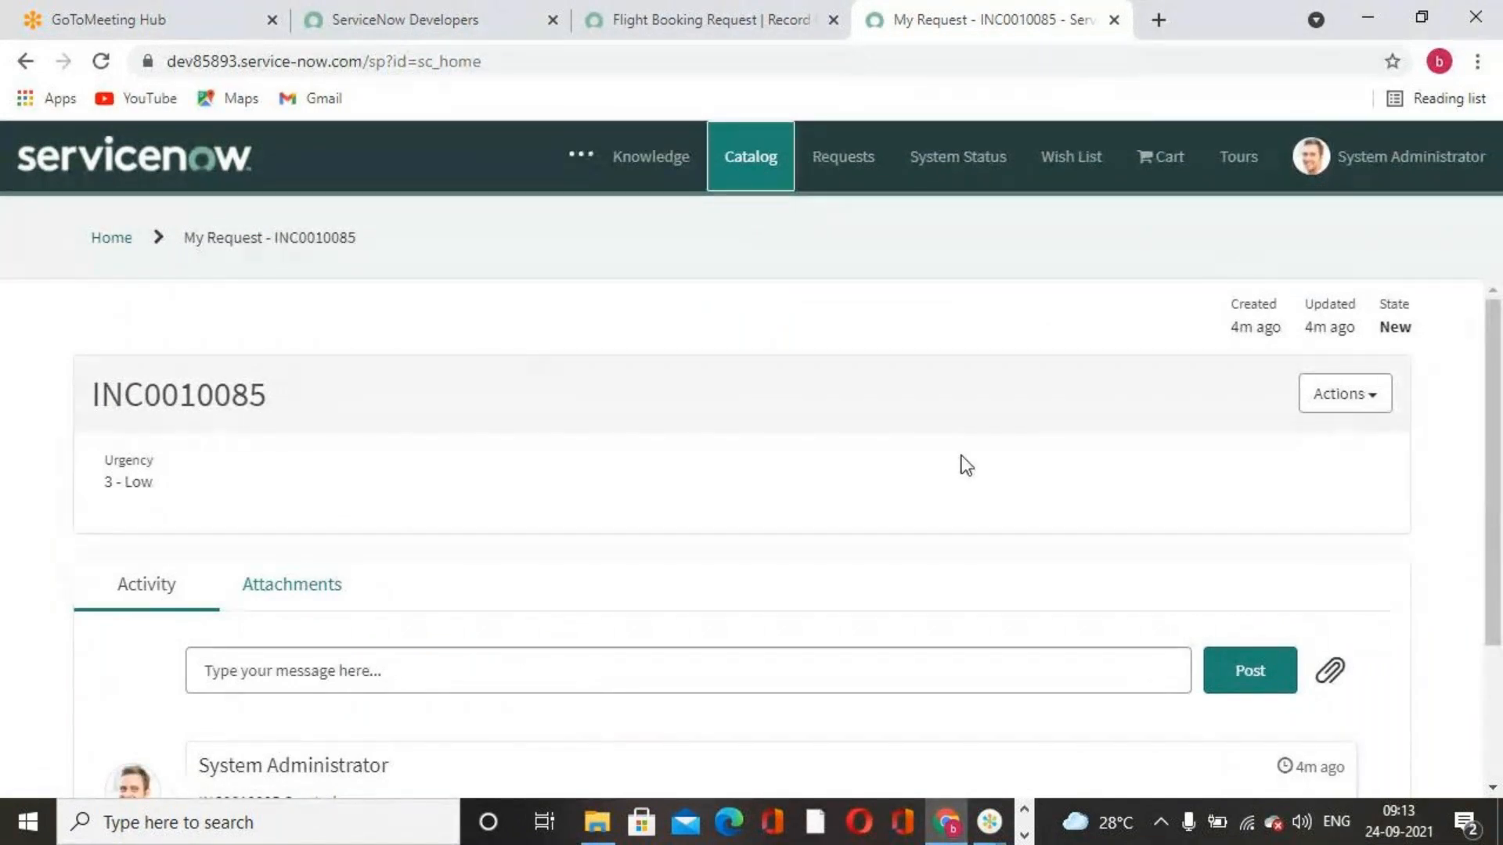
left_click(769, 270)
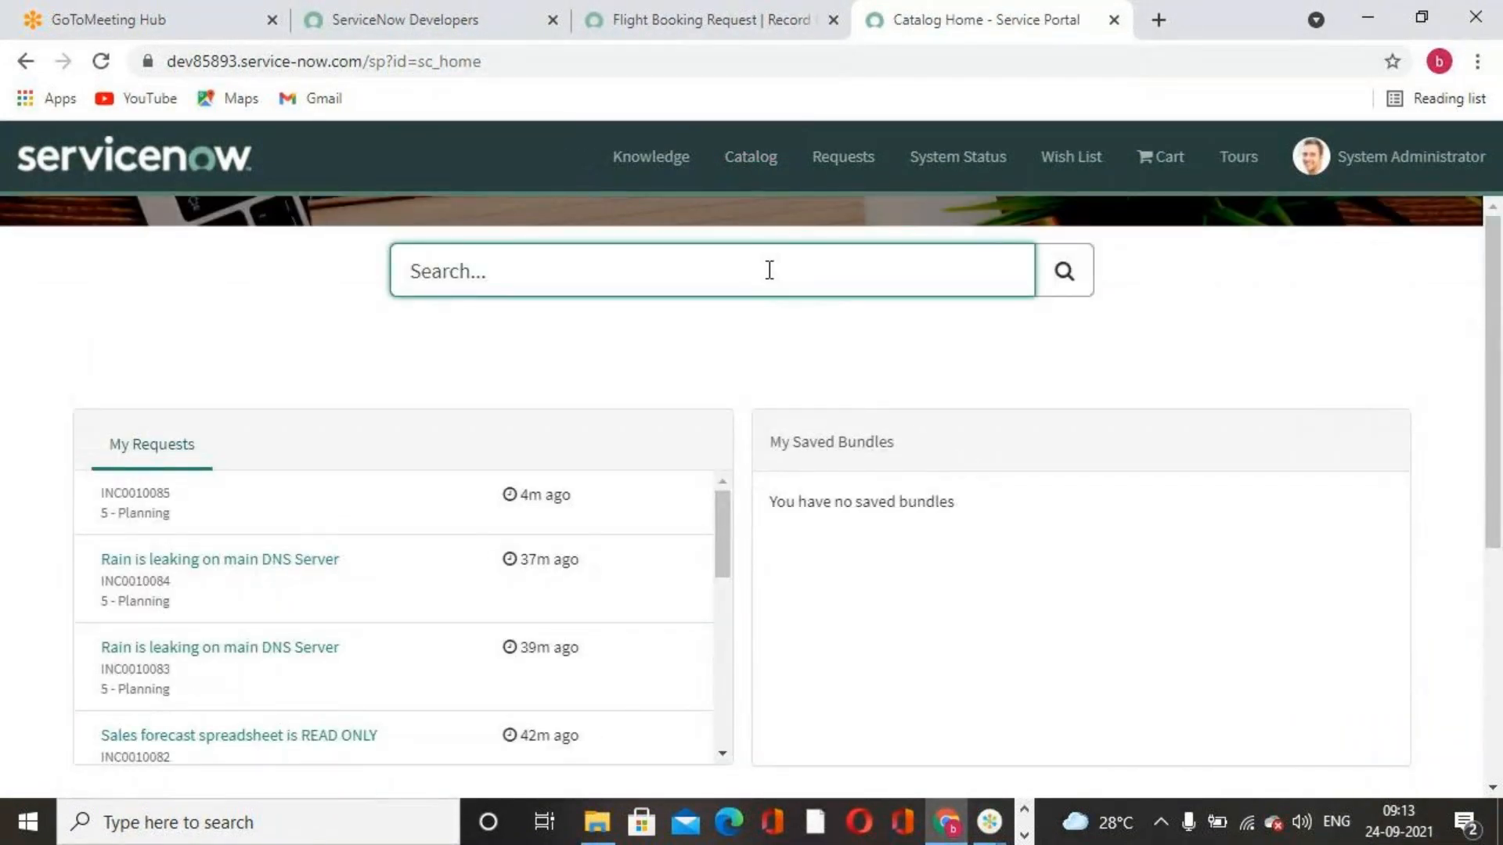
type("fl")
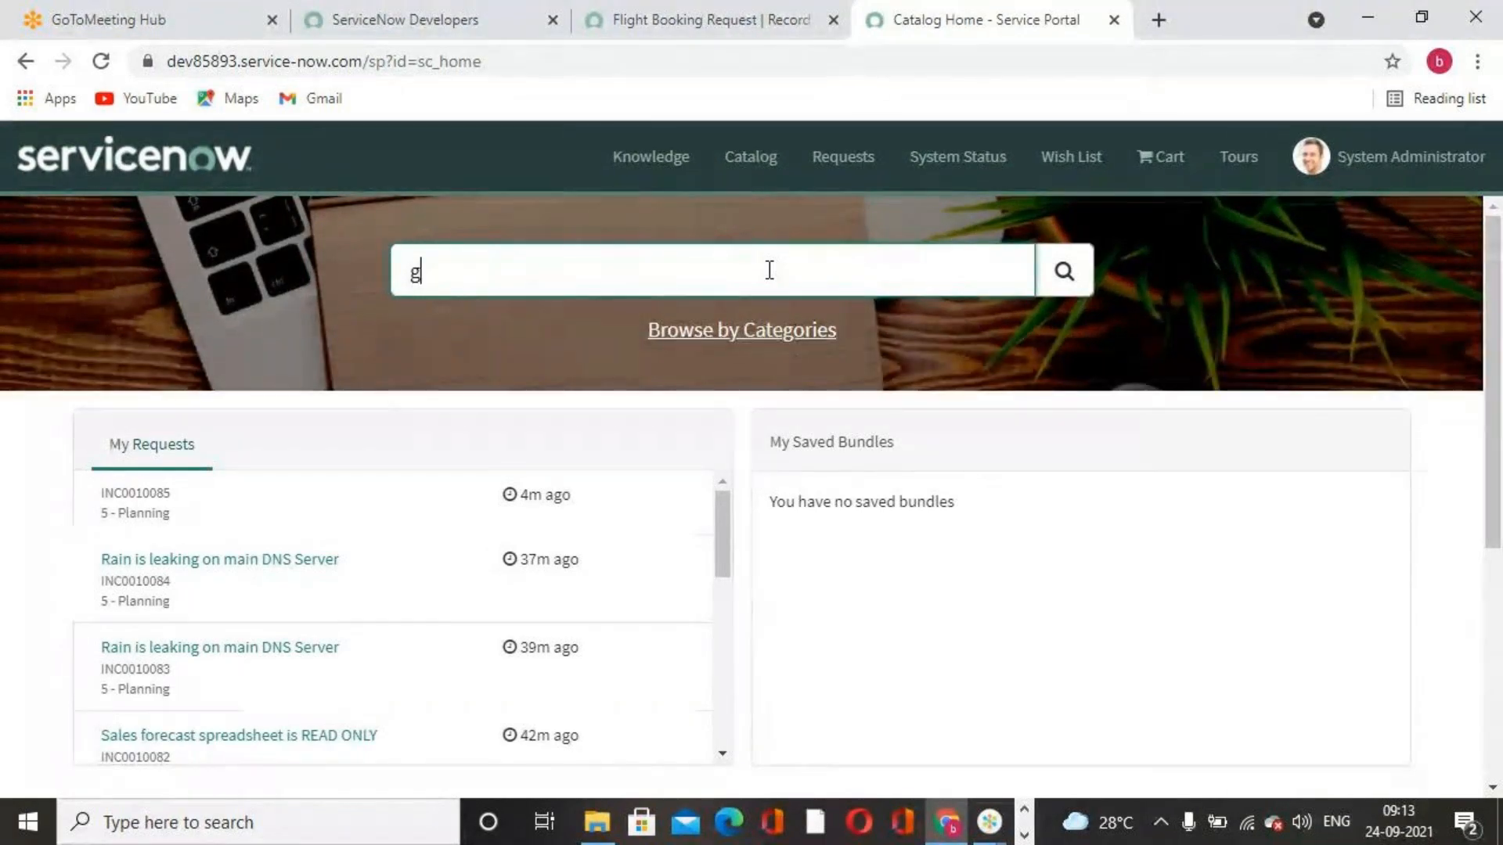
type("ight")
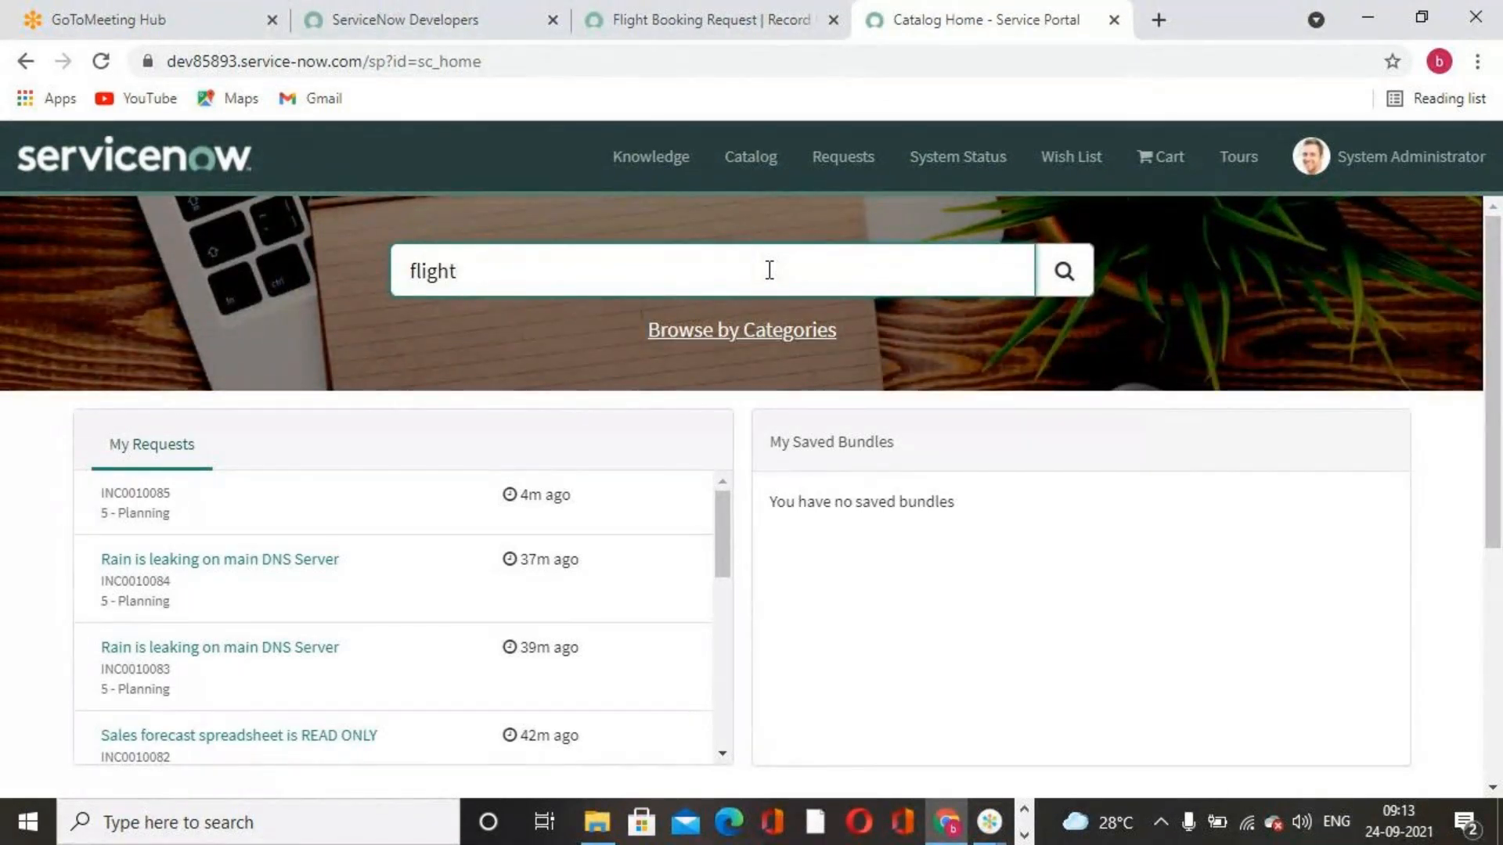
left_click(647, 322)
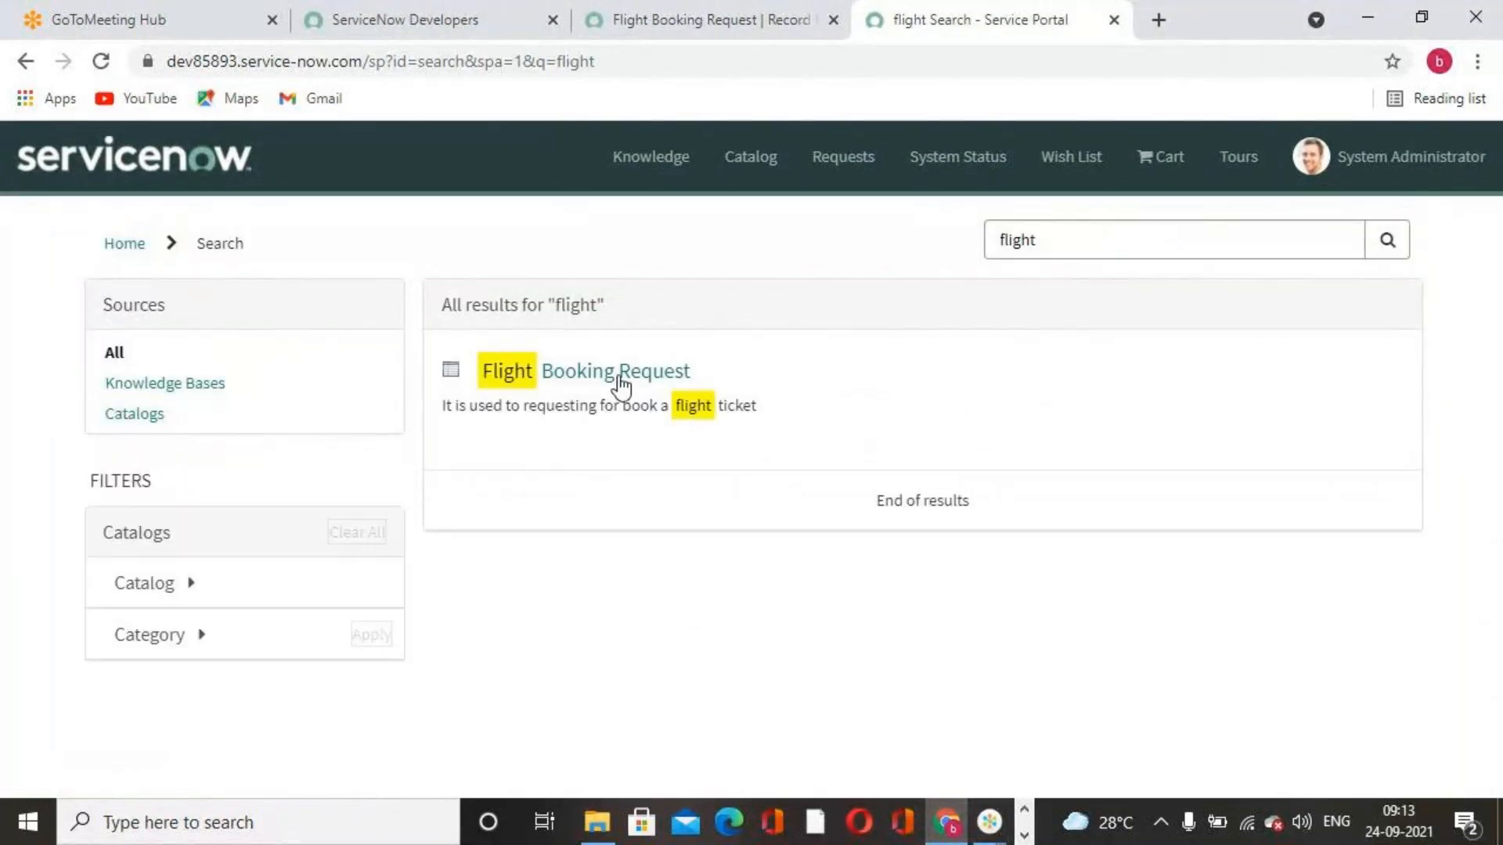
left_click(618, 376)
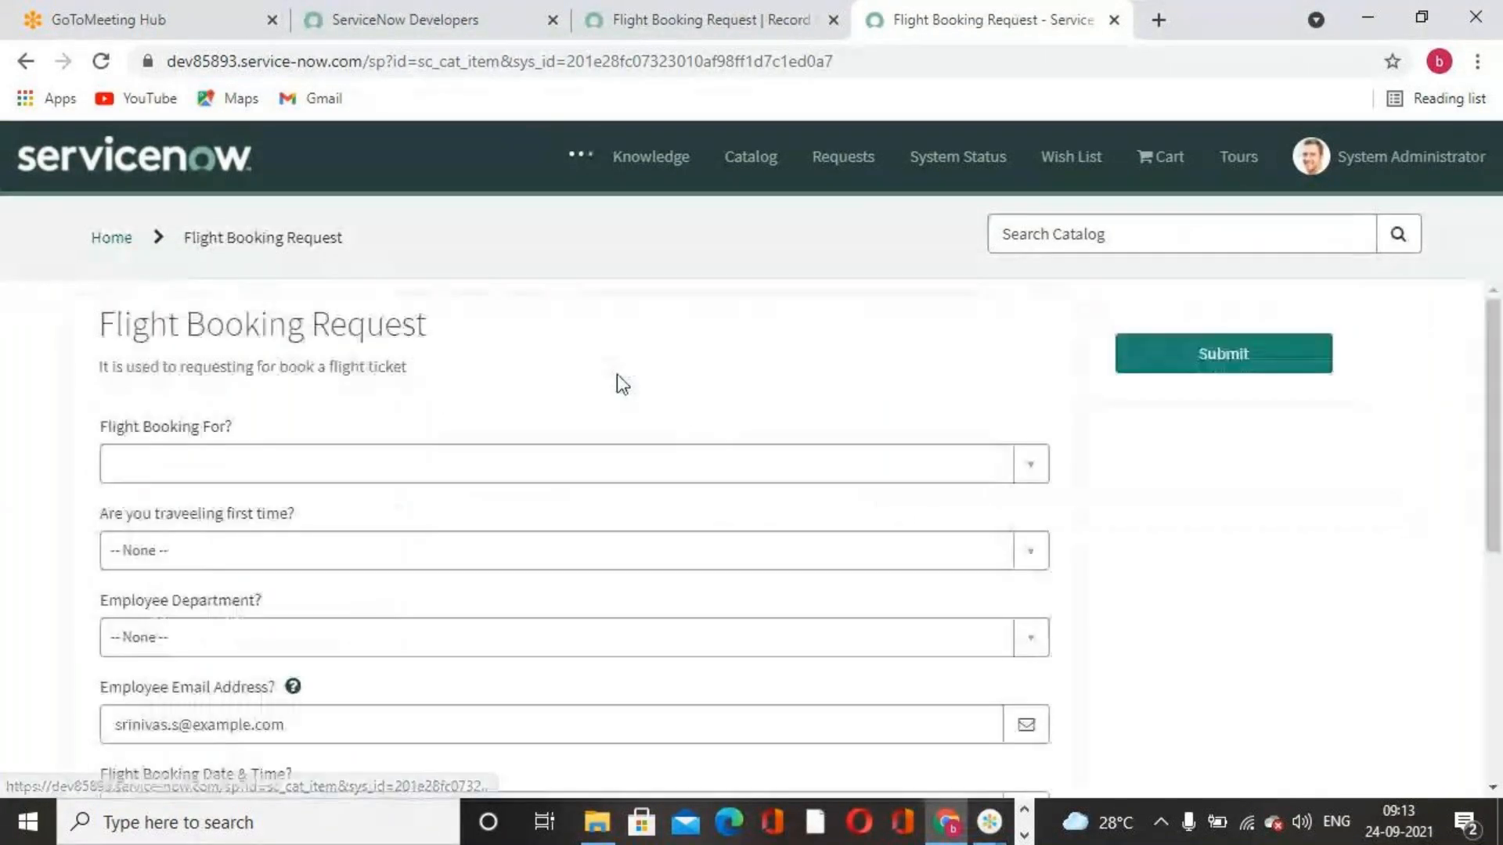
Fill in the traveler's details: pick the employee the flight is for, first-time traveling Yes, and department IT.
left_click(1040, 468)
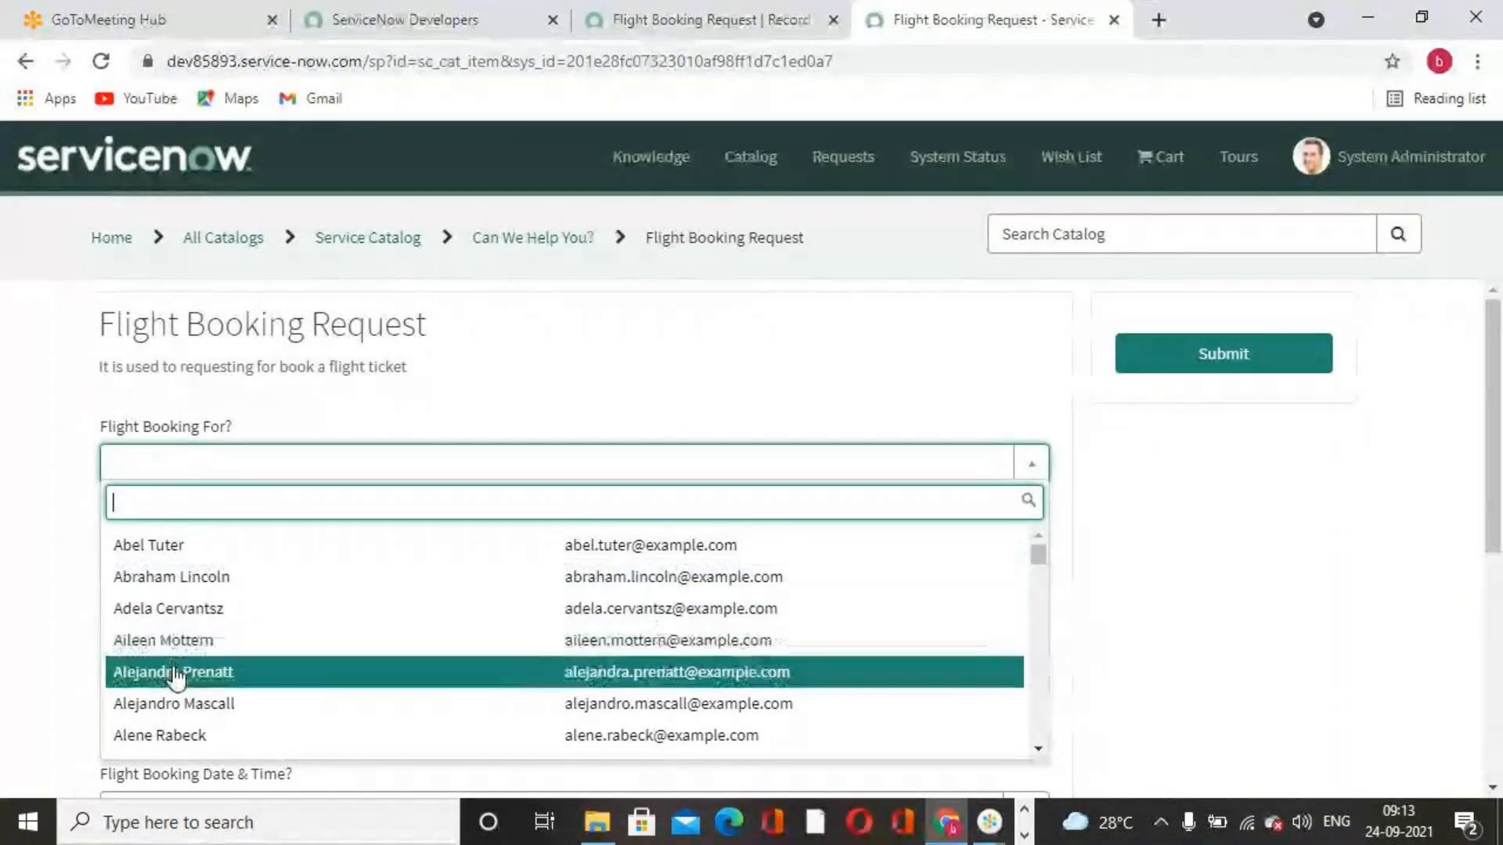
left_click(174, 673)
scroll(591, 668, "down", 1)
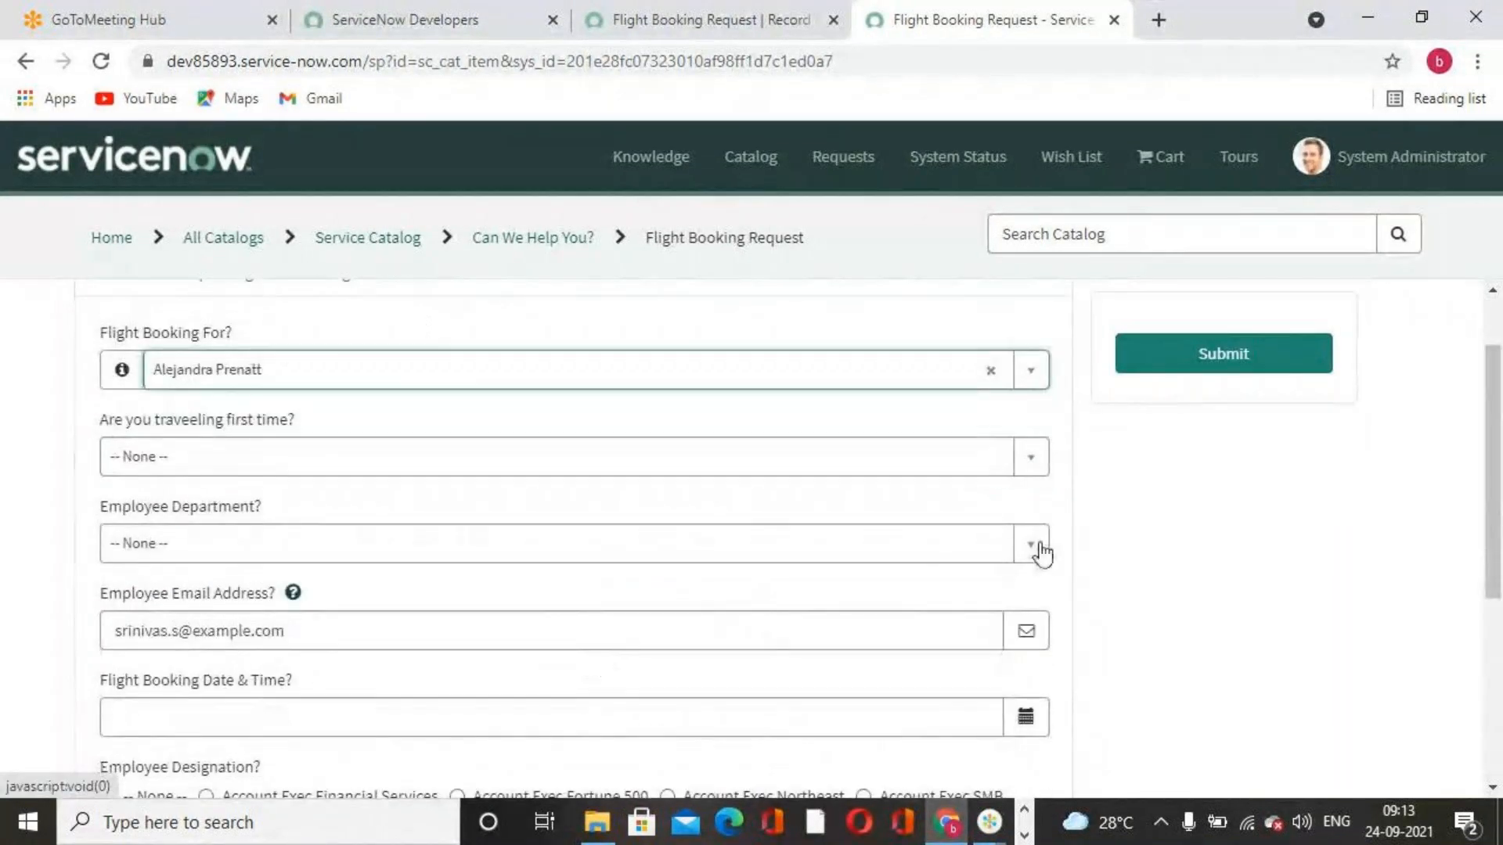
left_click(1031, 462)
left_click(208, 571)
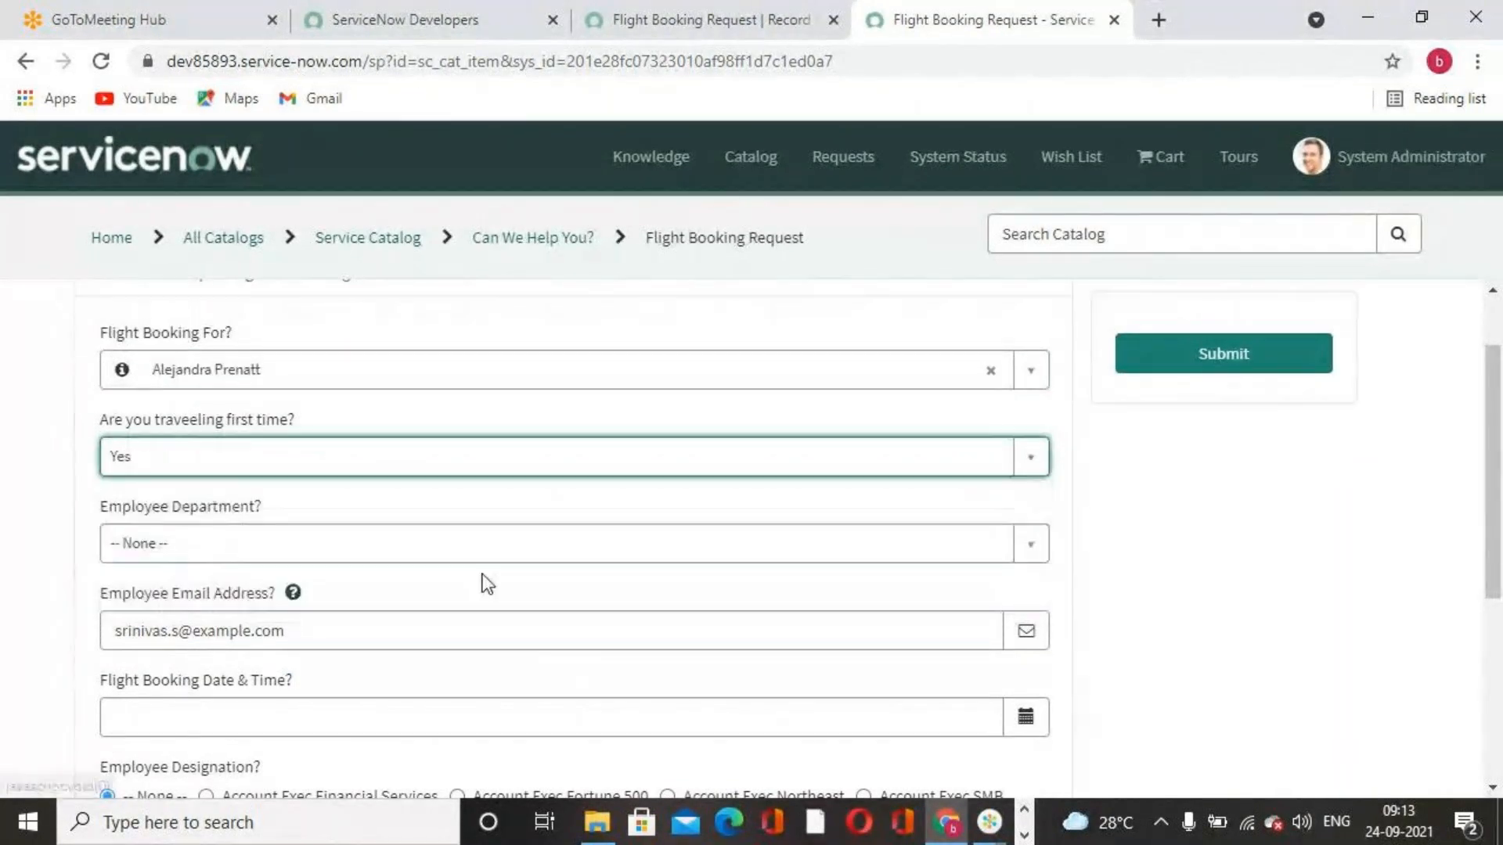
left_click(1034, 546)
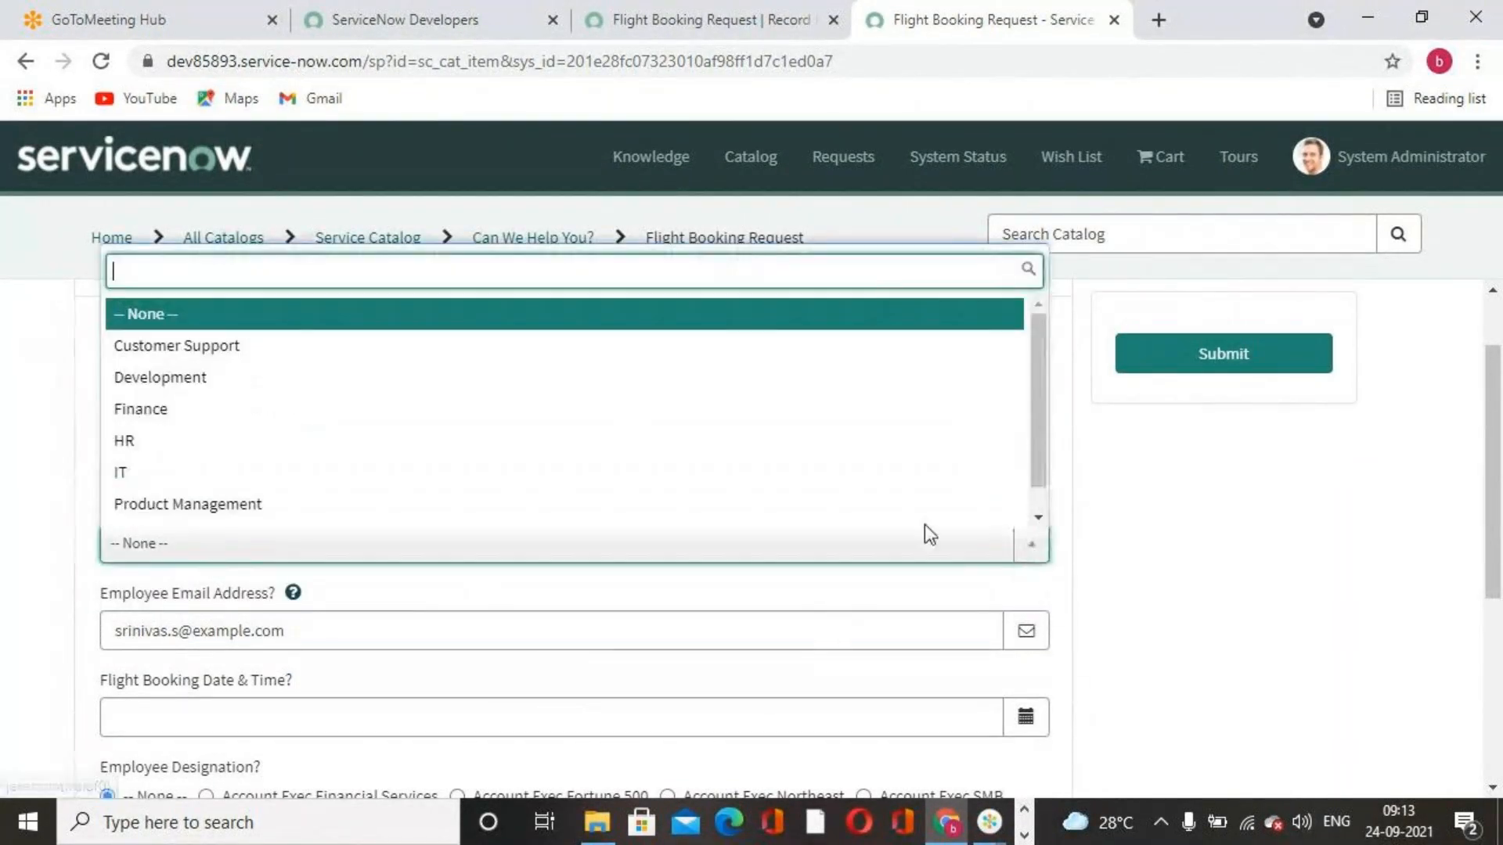
left_click(184, 464)
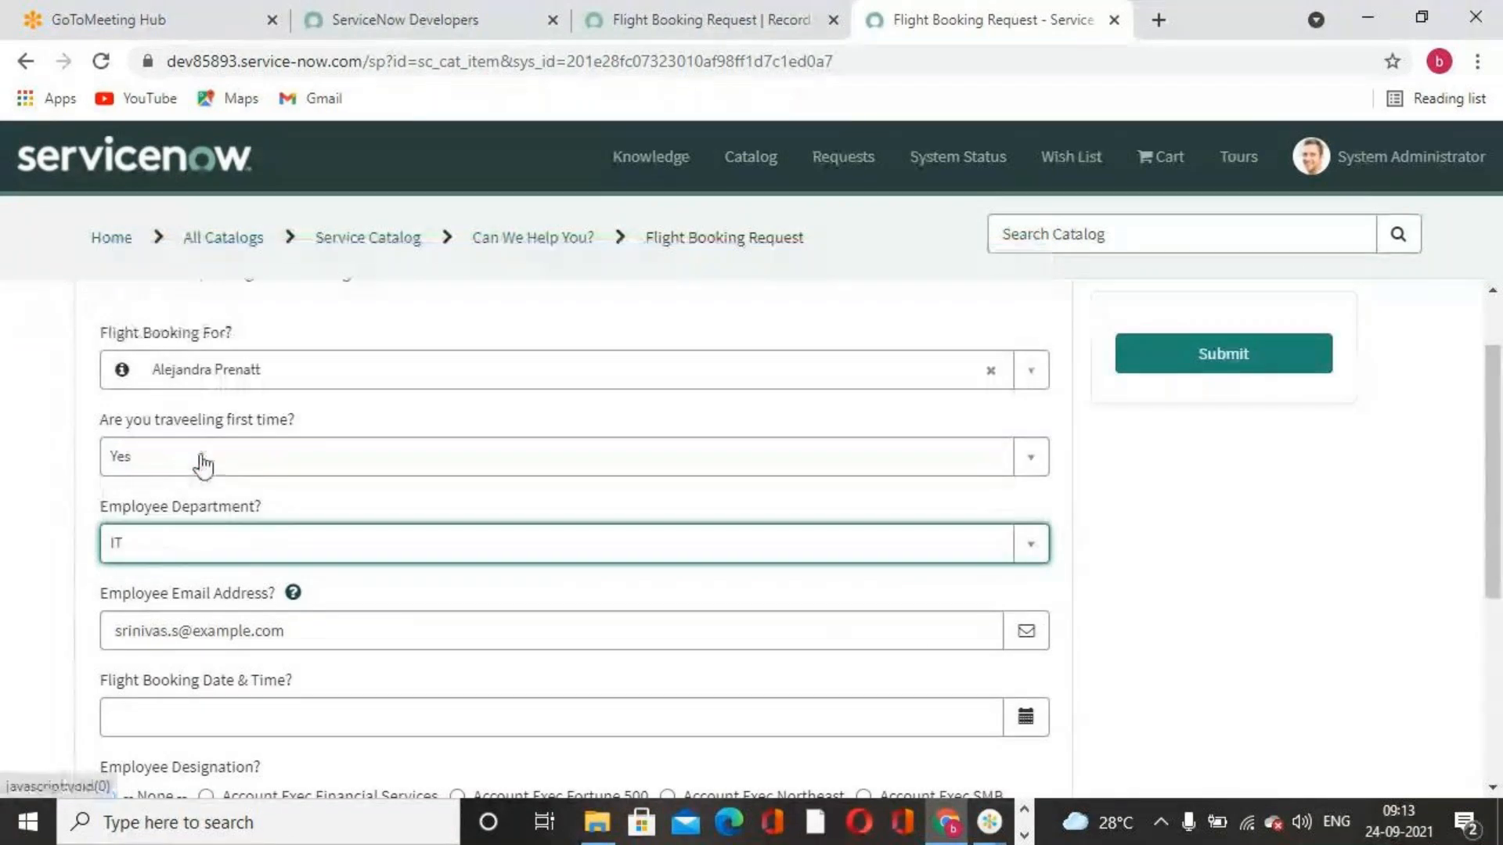
Set the Flight Booking Date & Time to 28.09.2021 and the Employee Designation to Developer.
scroll(1035, 698, "down", 1)
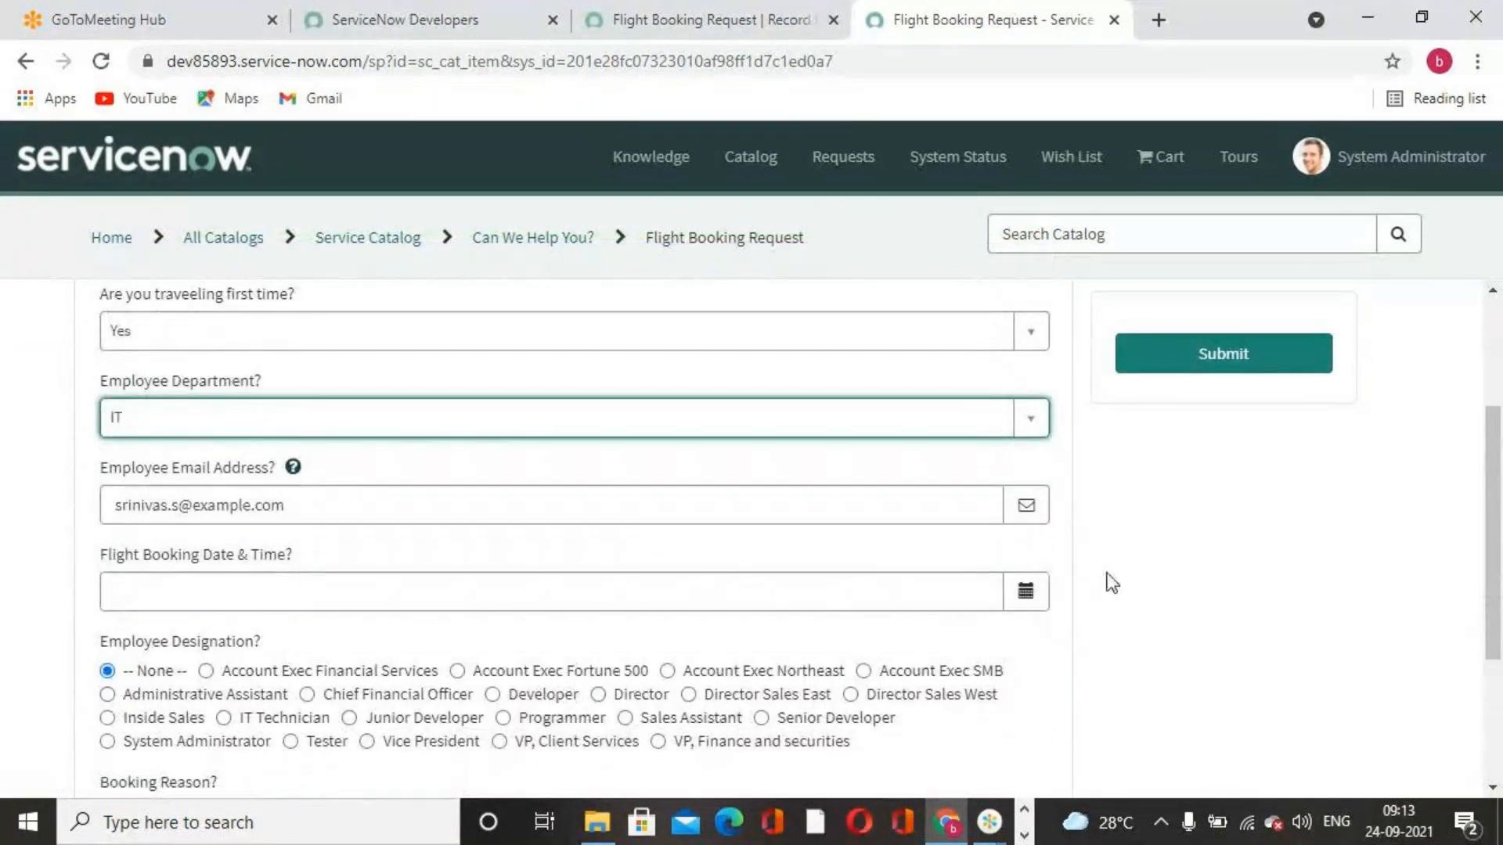
left_click(1042, 591)
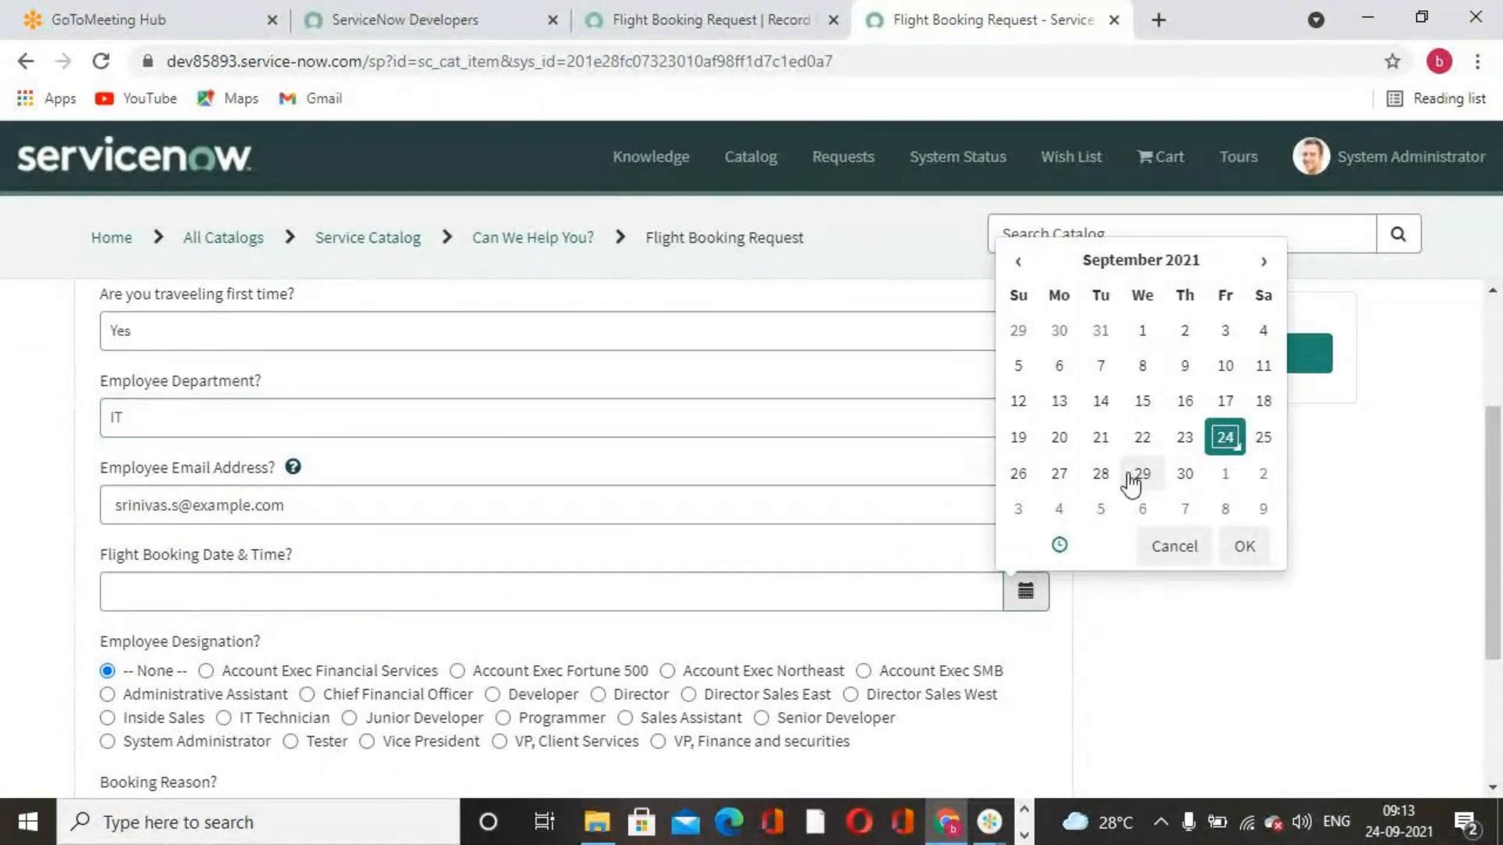
left_click(1102, 474)
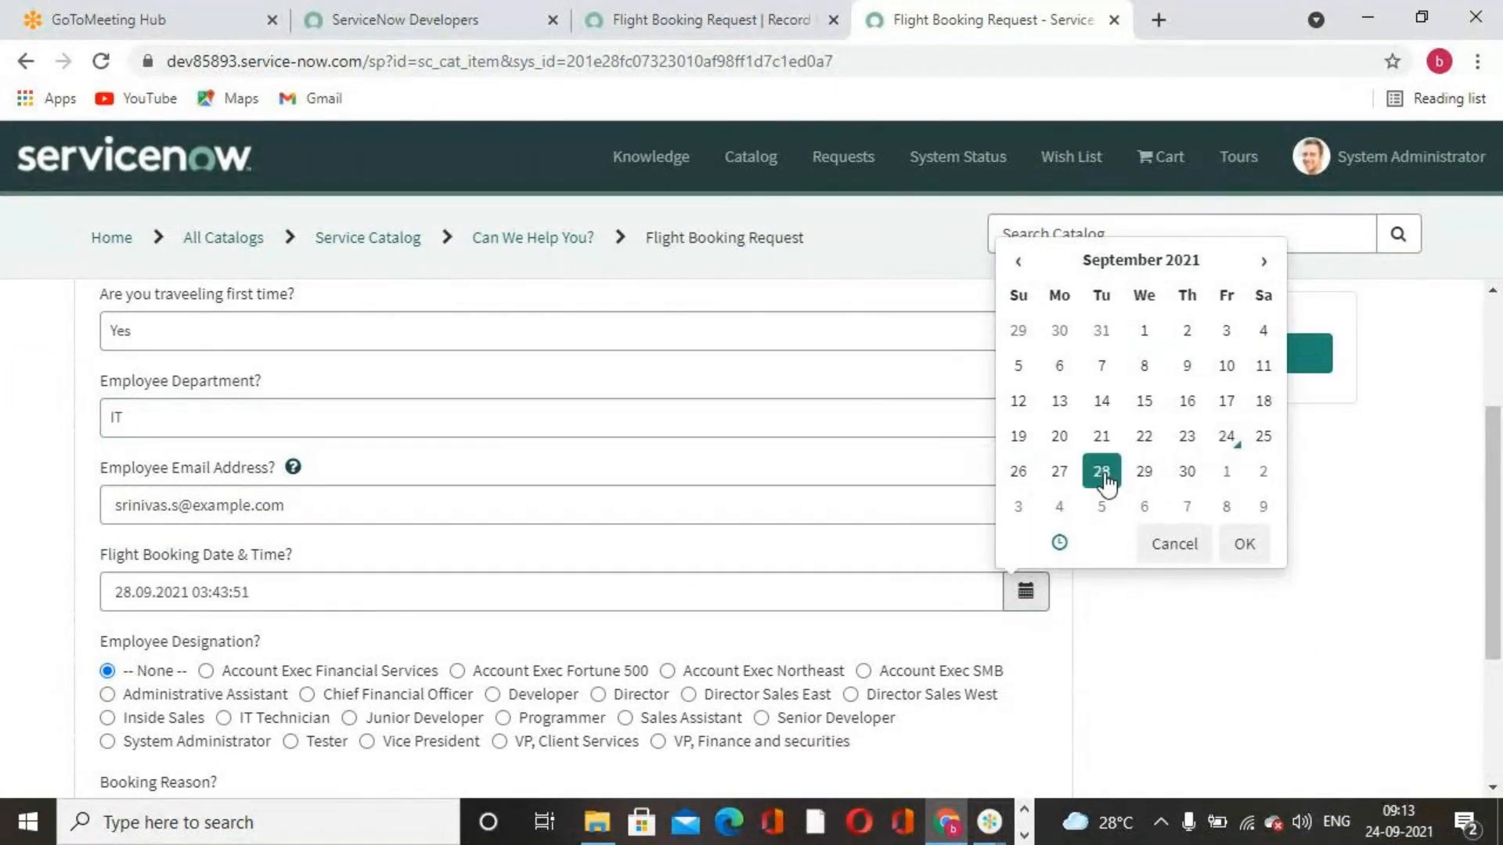
left_click(1246, 548)
scroll(628, 587, "down", 3)
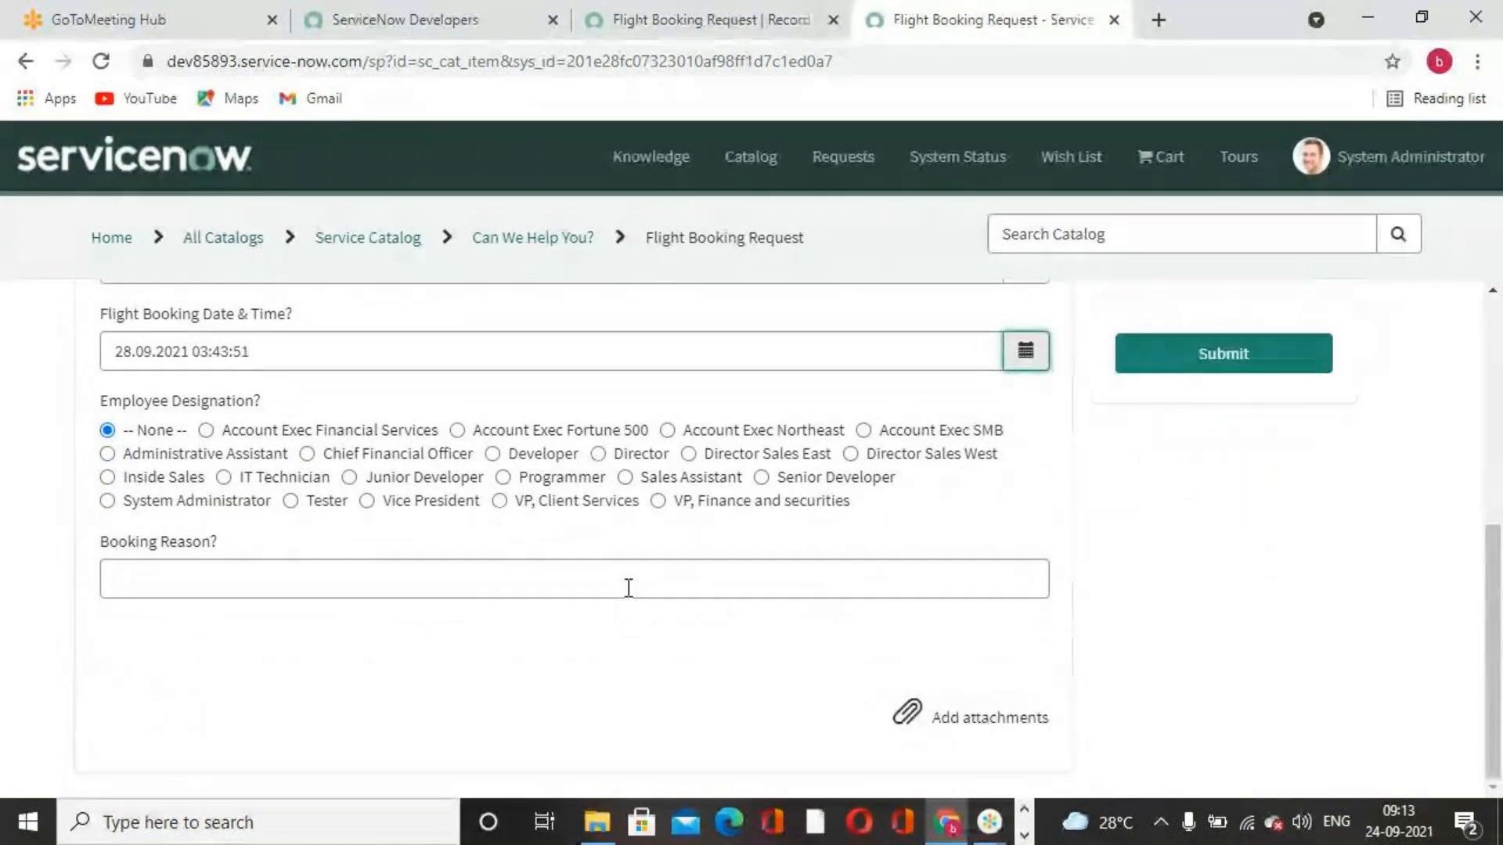
left_click(493, 455)
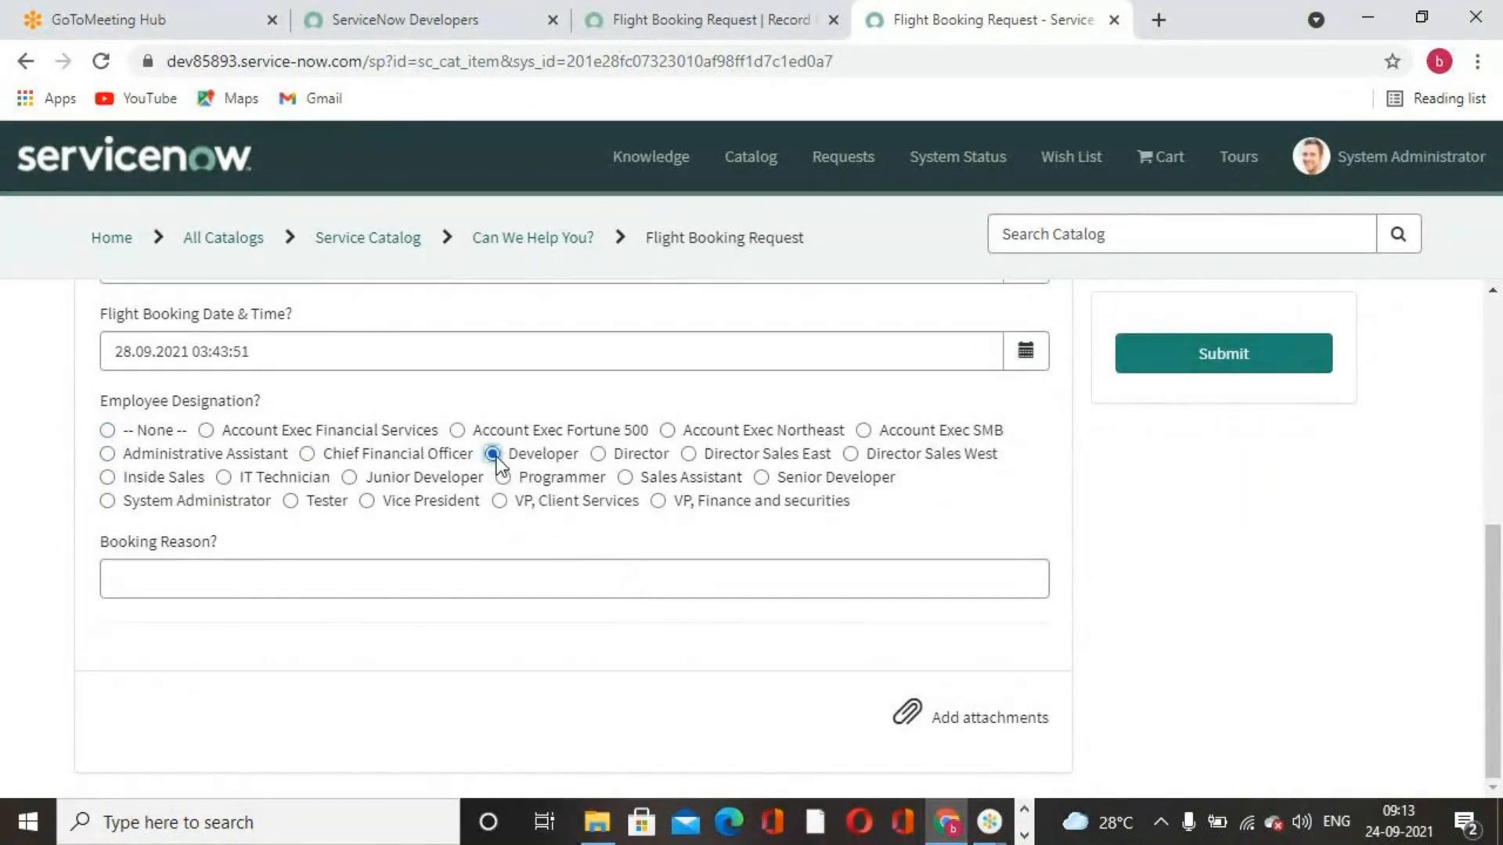
Enter "Flight Booking For Client Visiting" as the Booking Reason and submit the request.
left_click(424, 575)
type("Flight B")
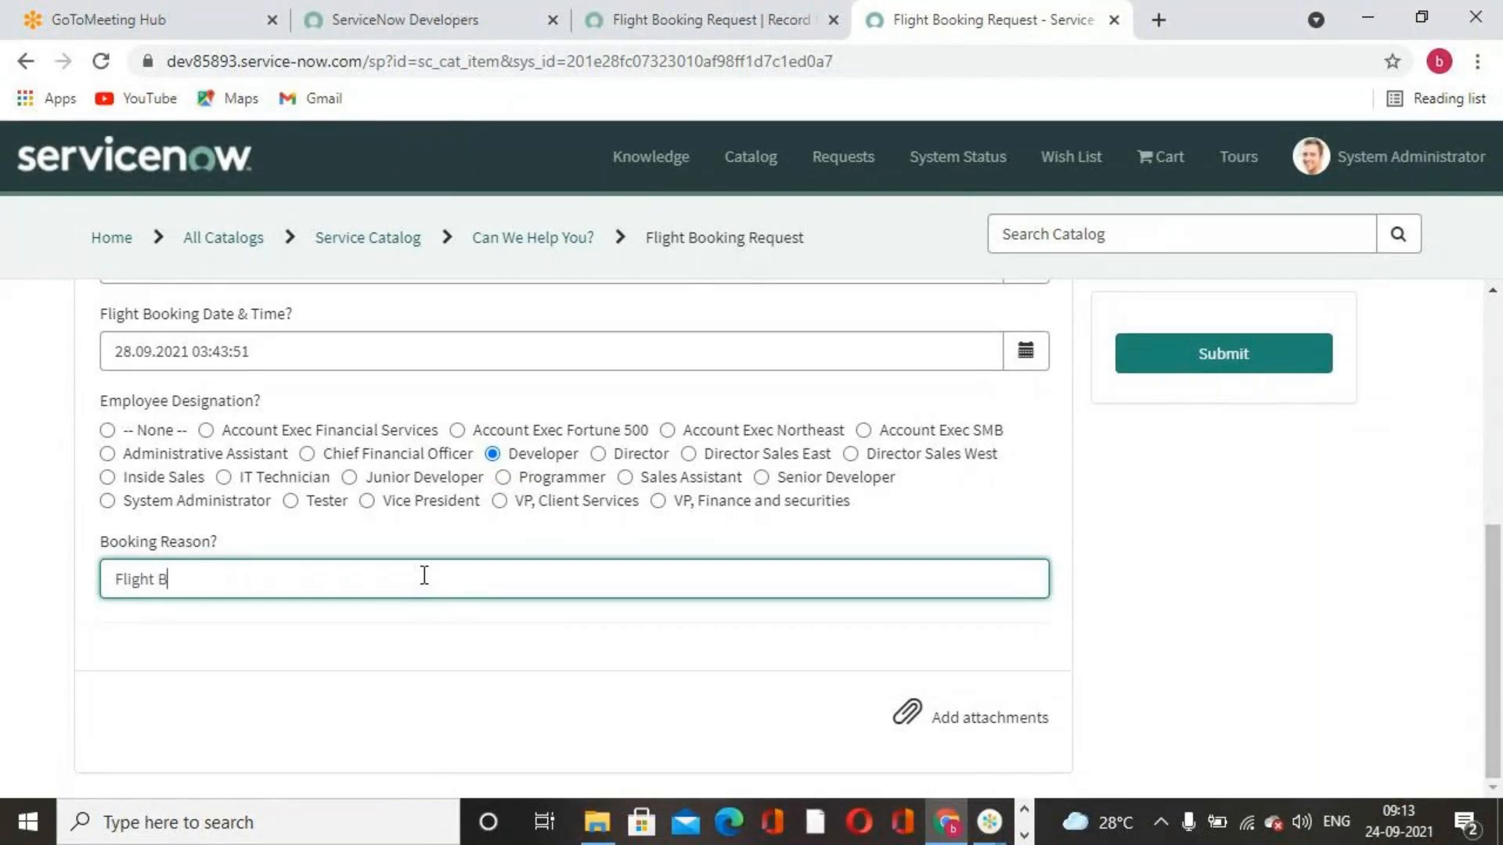
type("ooking For Client Visiting")
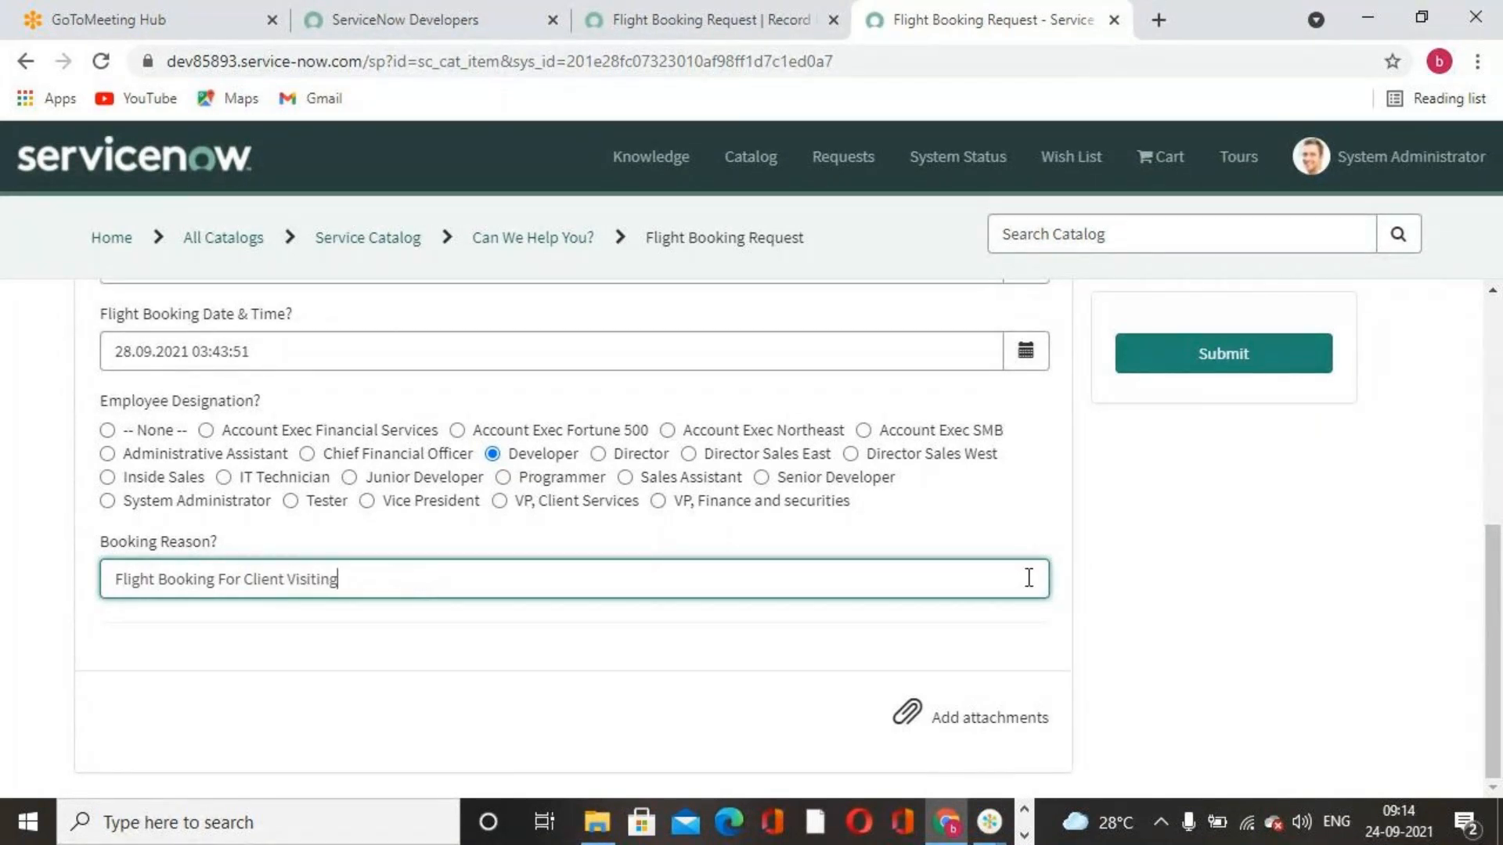
left_click(1220, 368)
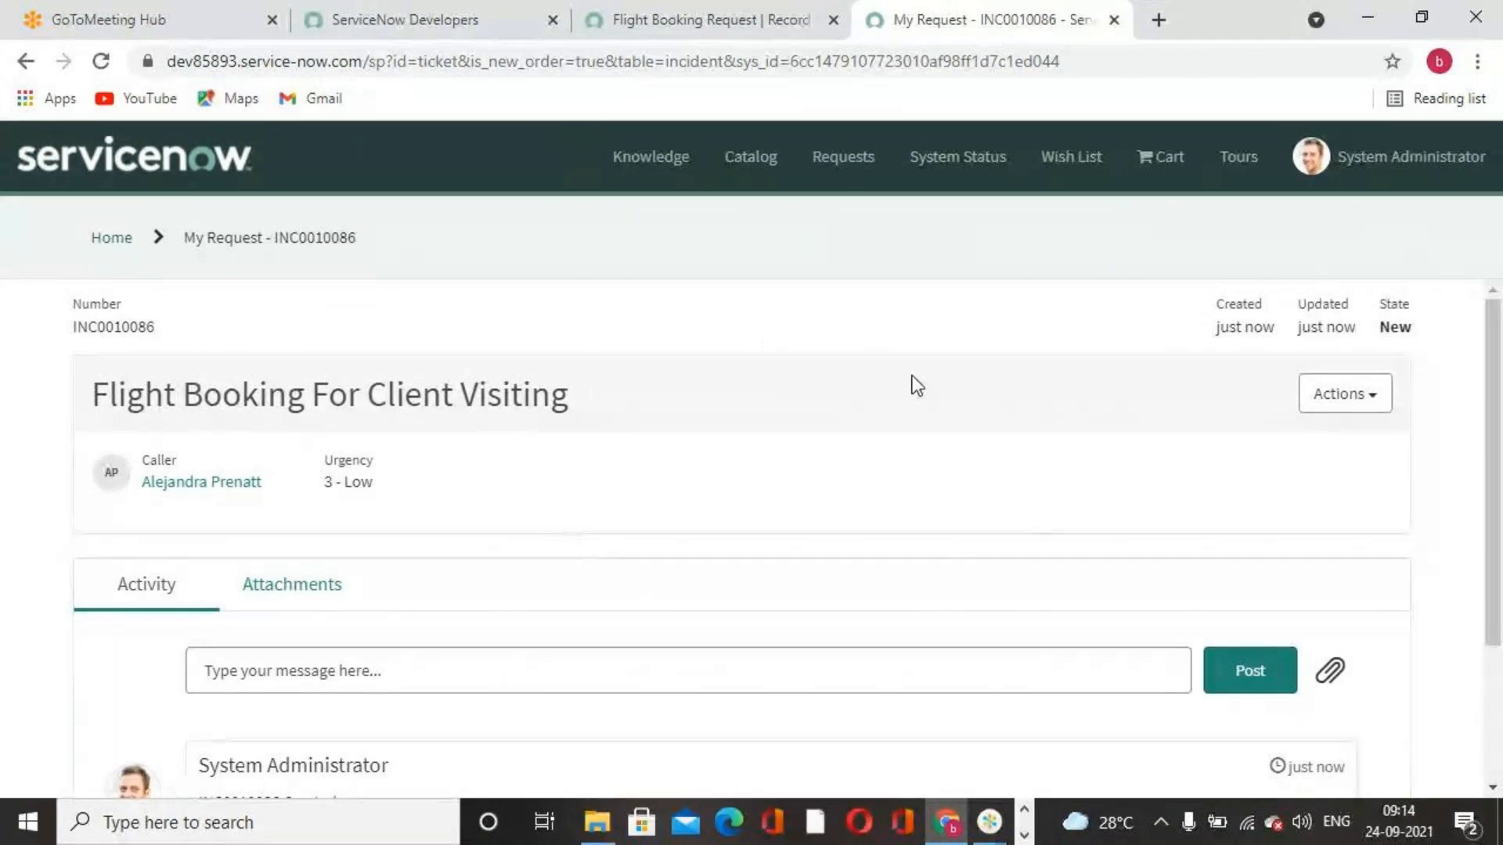
Filter the navigator by "incident", list all incidents, and open the newly created "Flight Booking For Client Visiting" incident.
scroll(740, 505, "down", 3)
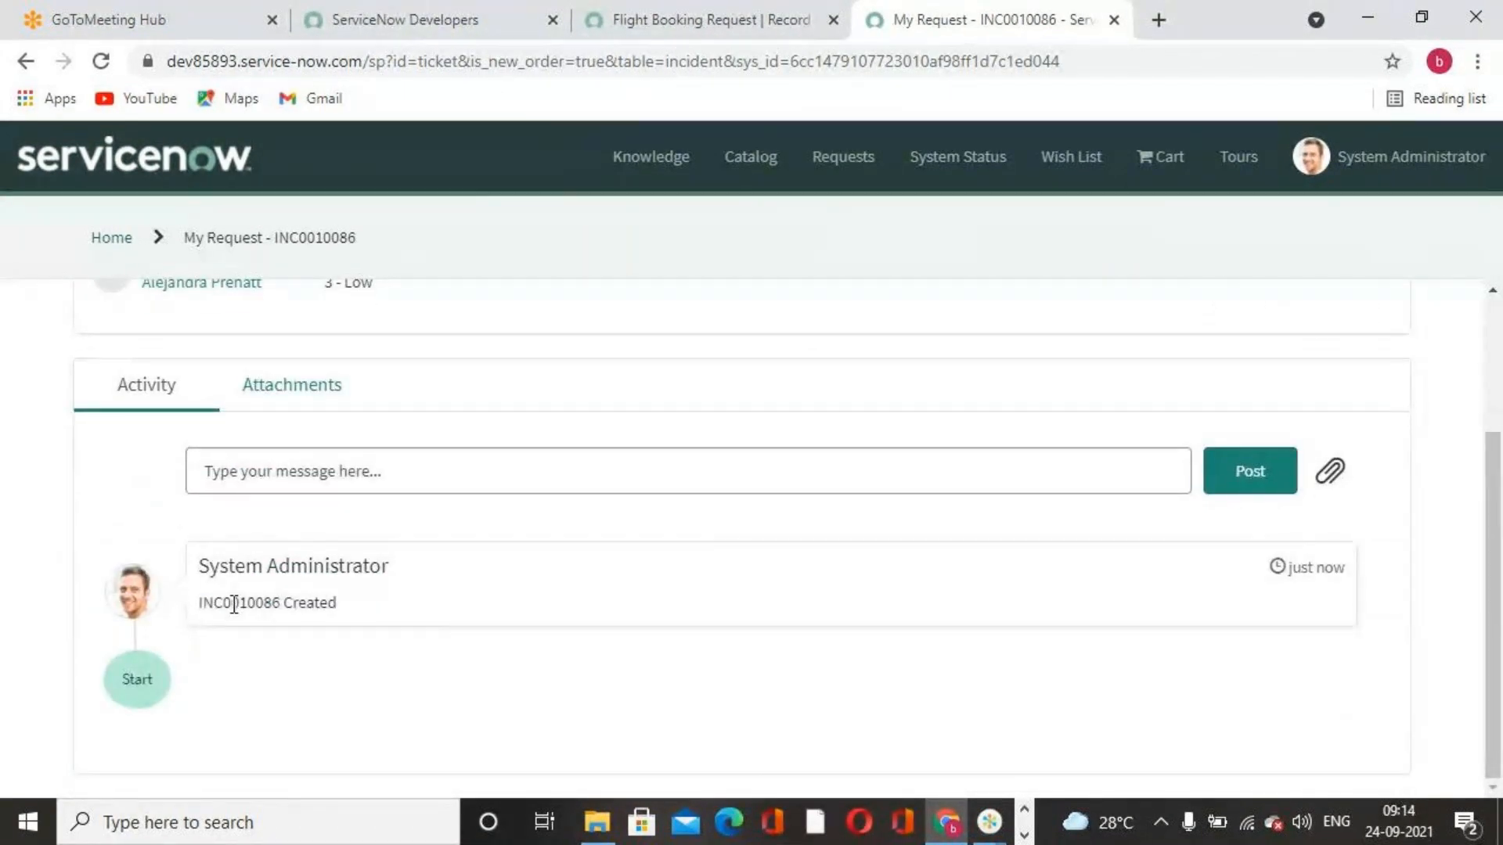
left_click(706, 22)
left_click(160, 209)
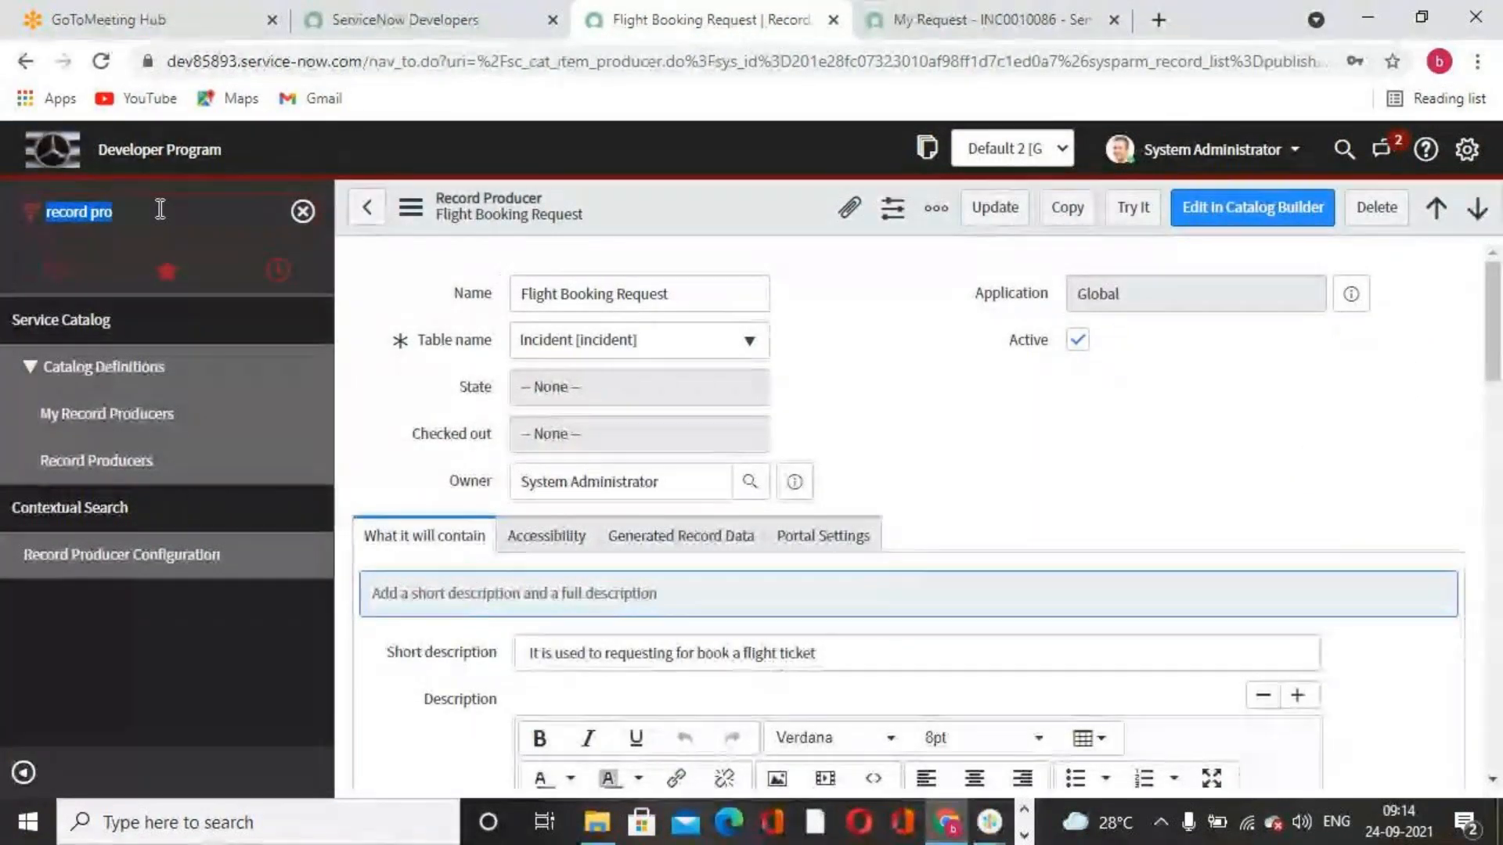
type("incident")
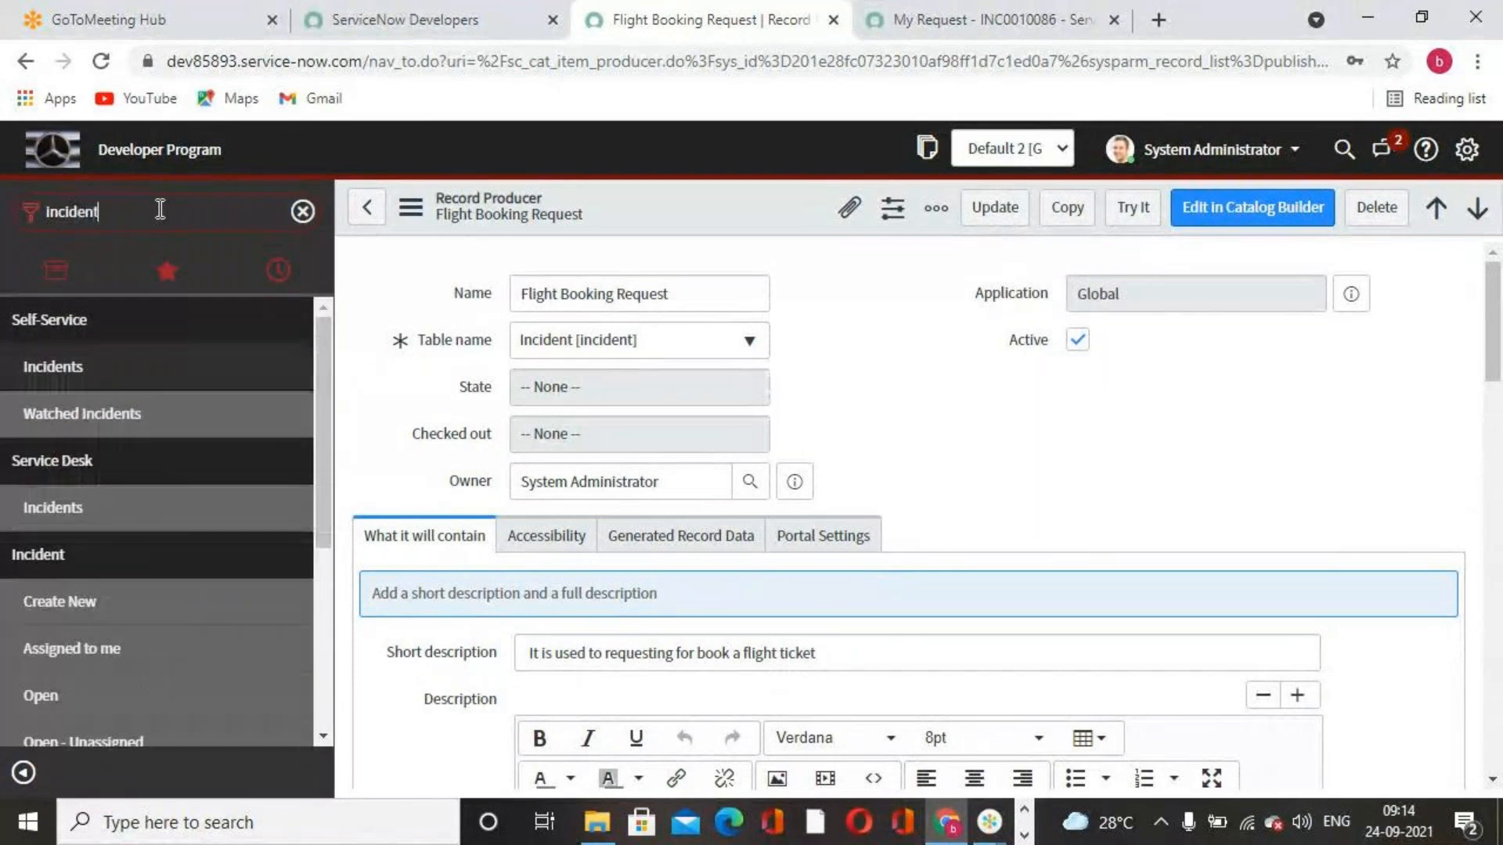
scroll(161, 530, "down", 2)
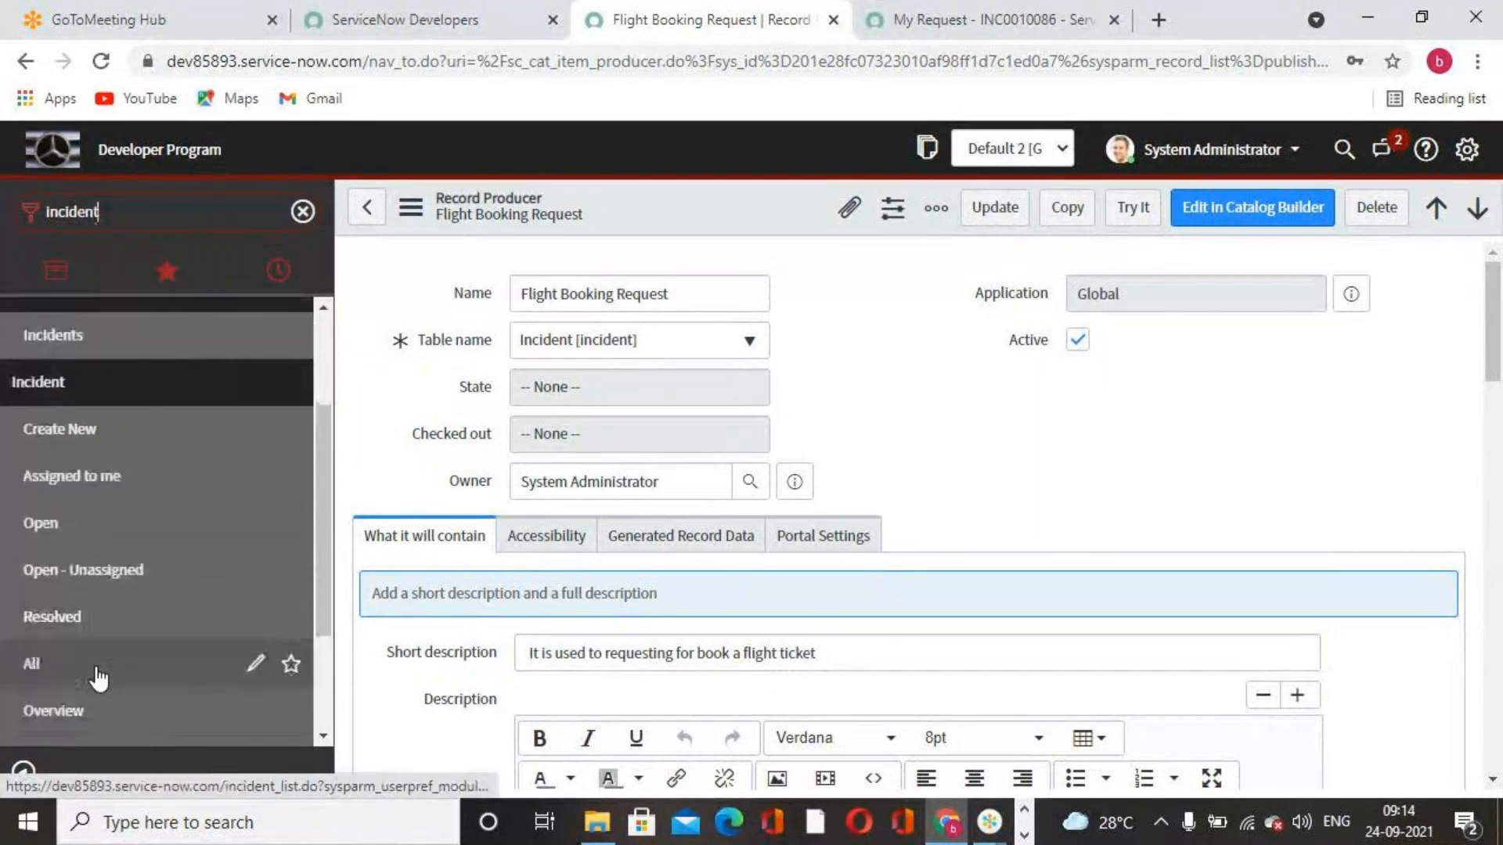
left_click(50, 664)
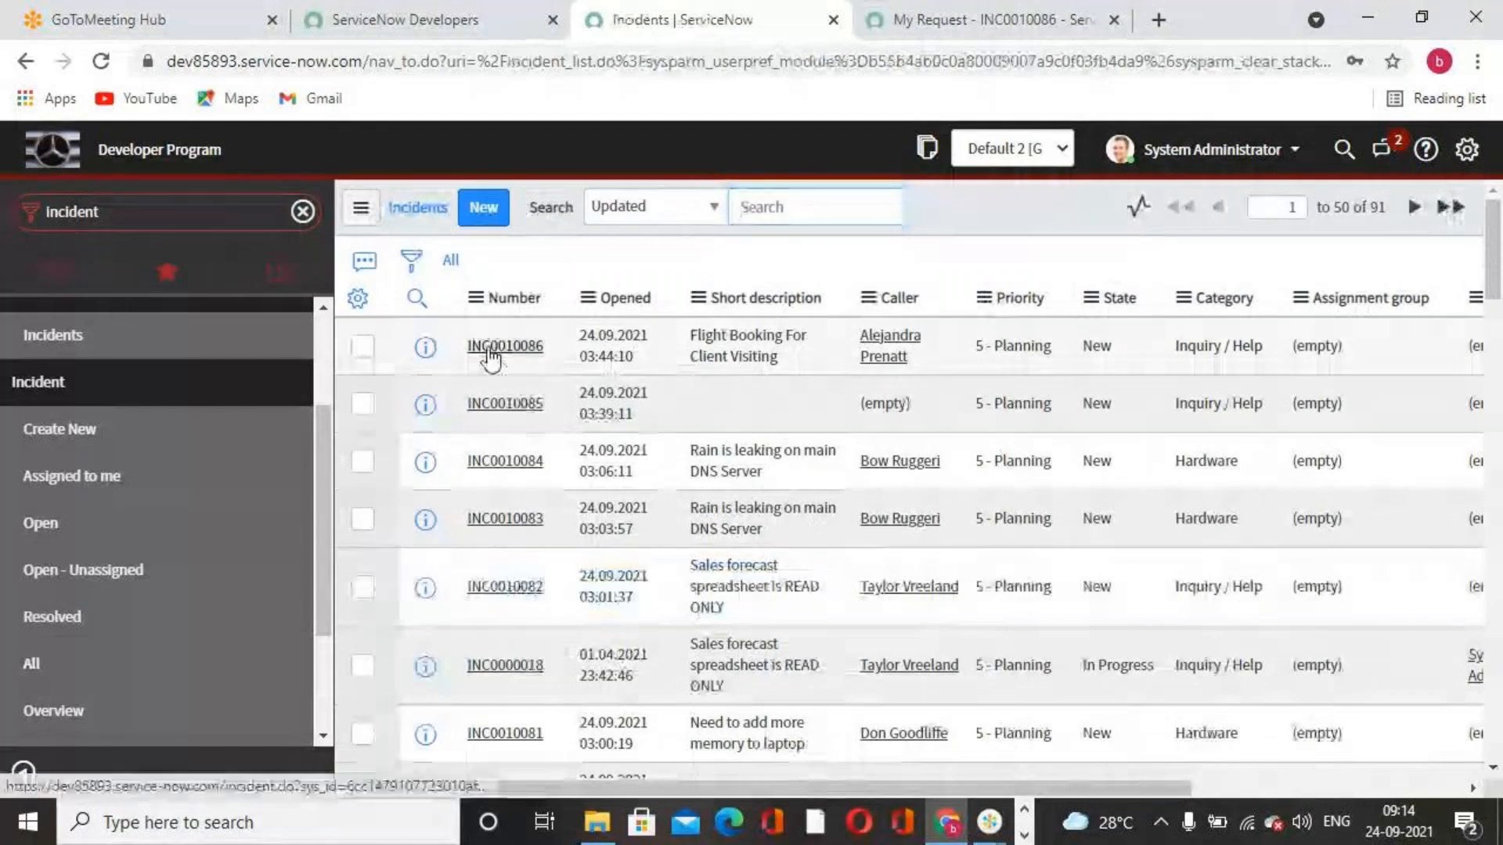
left_click(487, 346)
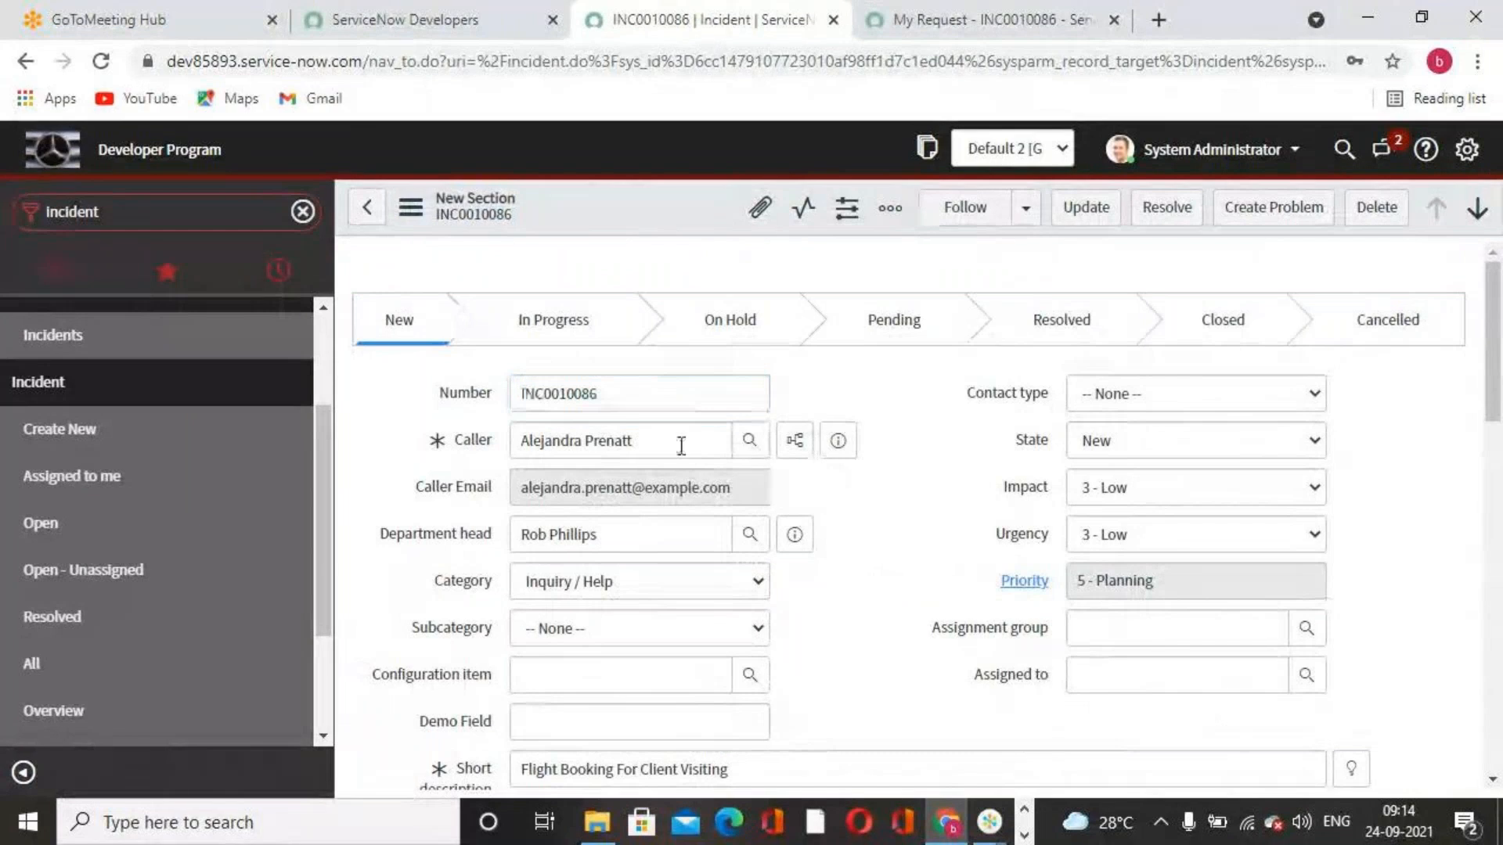
Examine the incident's Caller and Short description fields and compare them with the submitted request on the service portal.
scroll(864, 578, "down", 2)
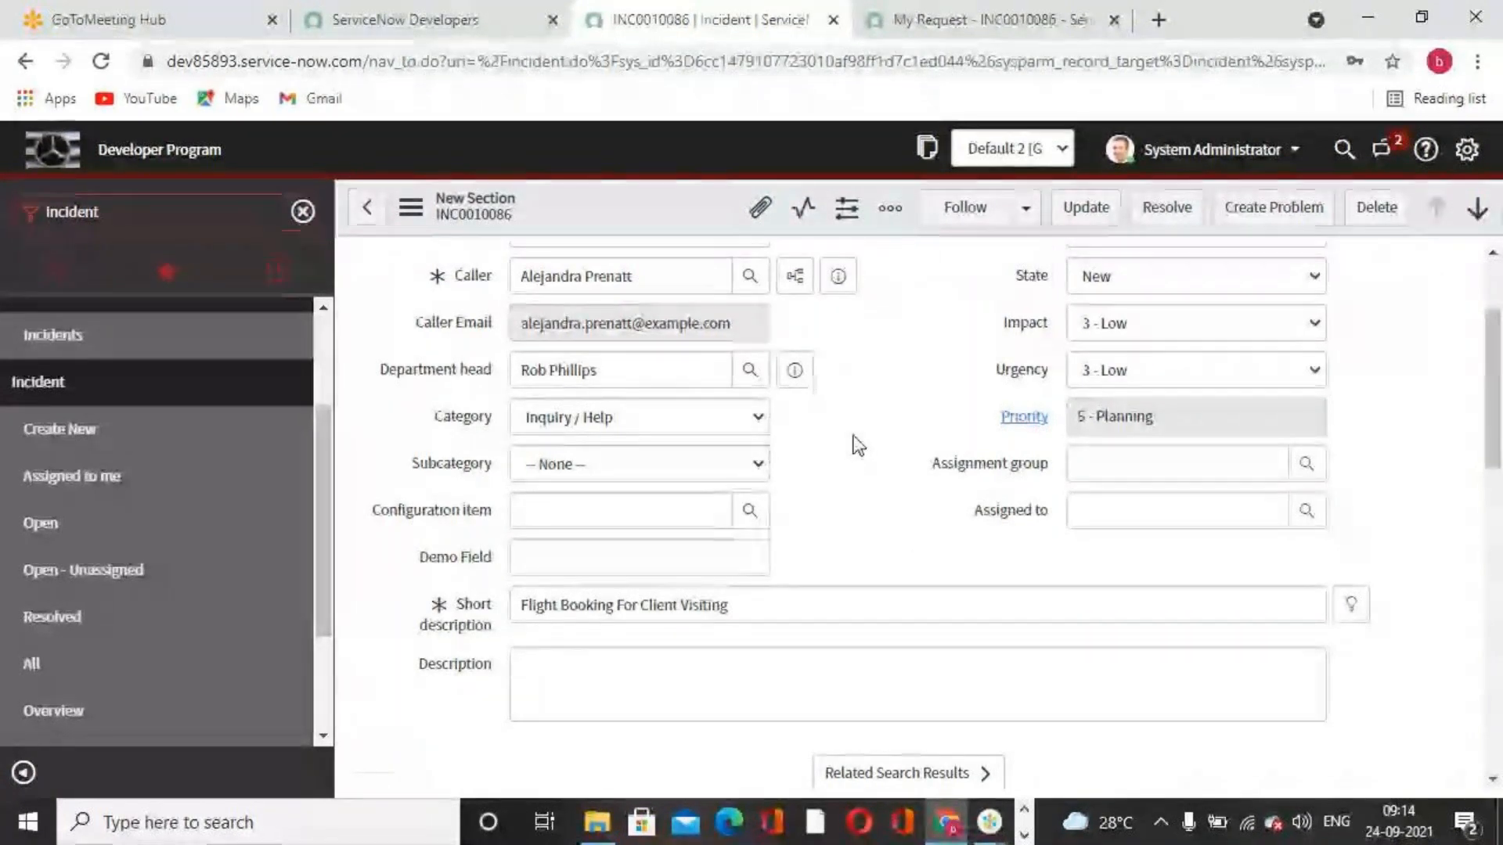
scroll(857, 444, "up", 2)
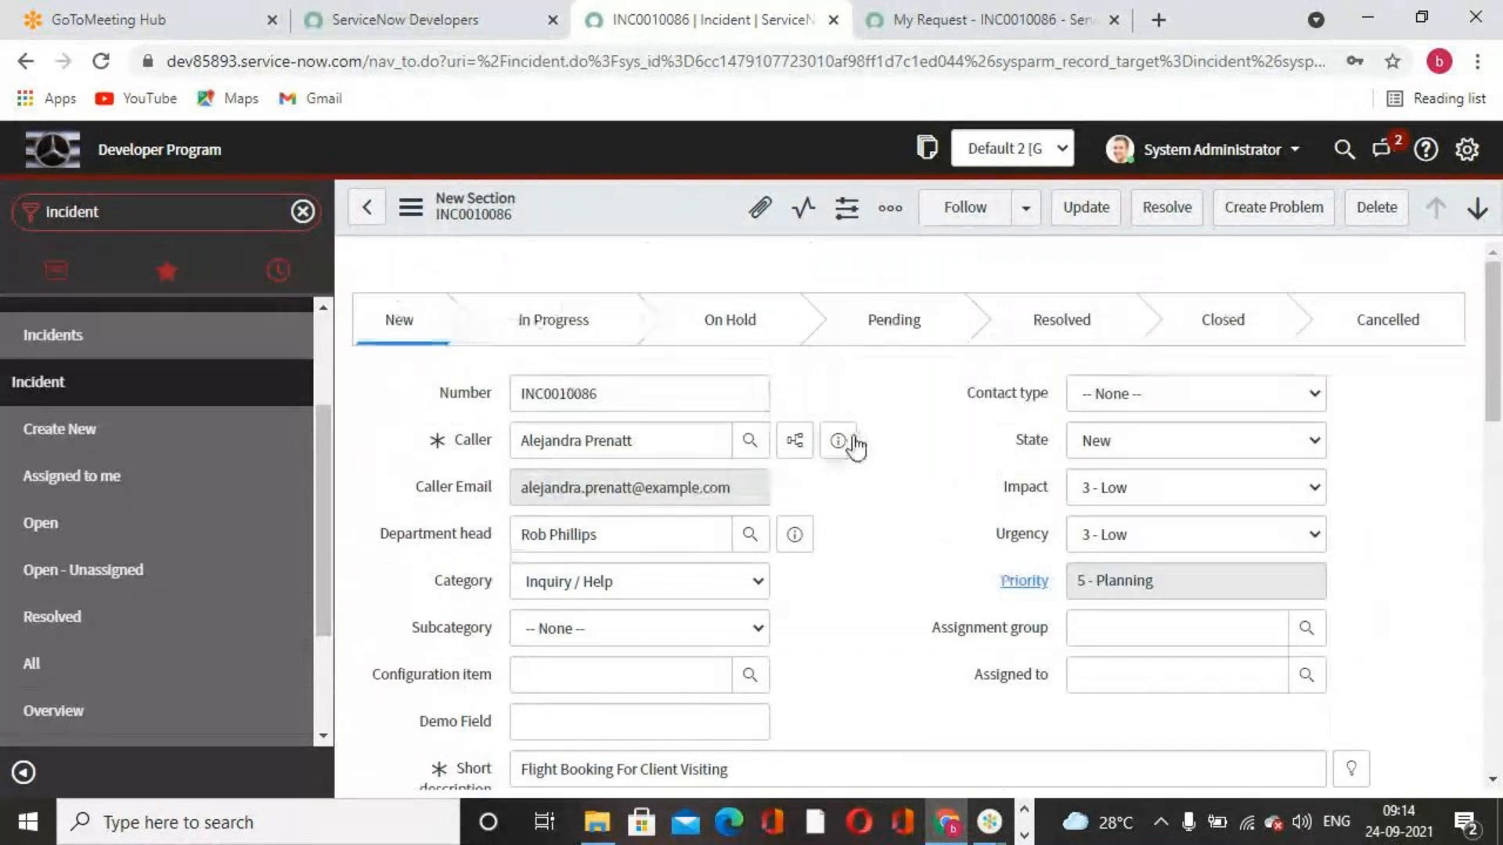
scroll(880, 632, "down", 1)
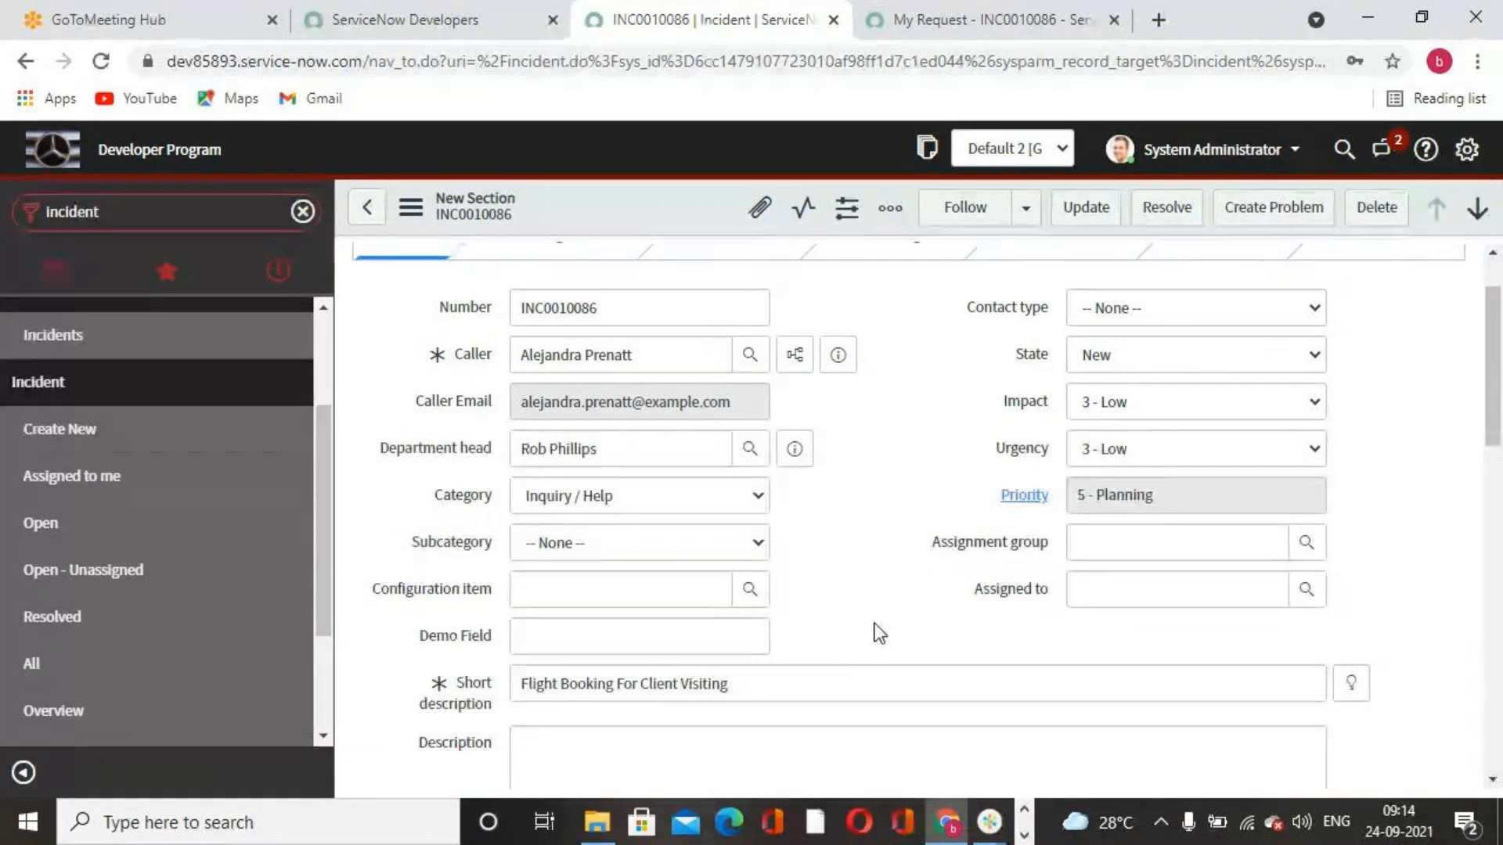
scroll(875, 624, "down", 4)
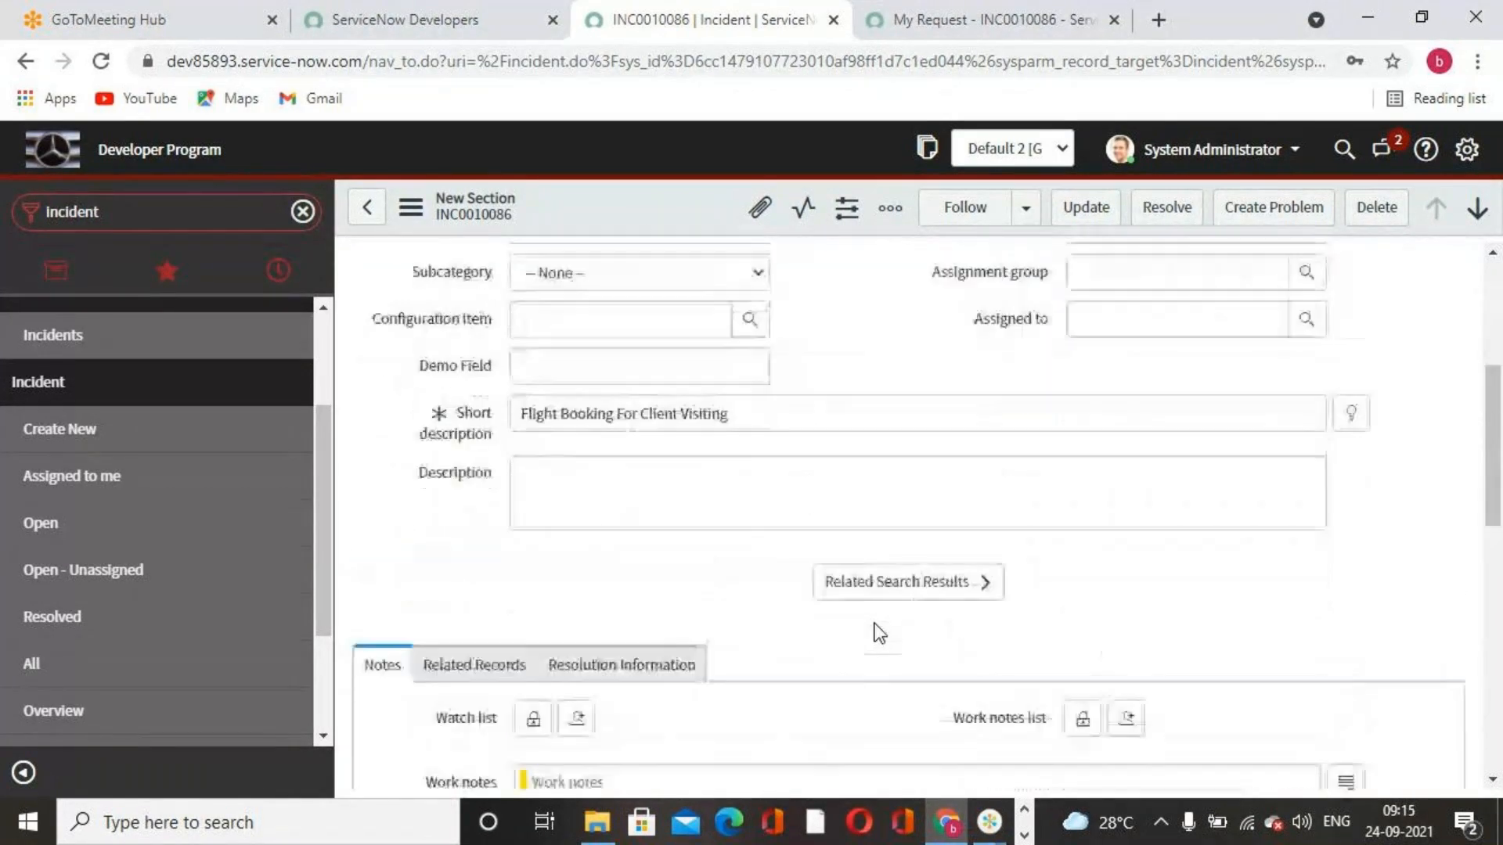
scroll(875, 624, "up", 4)
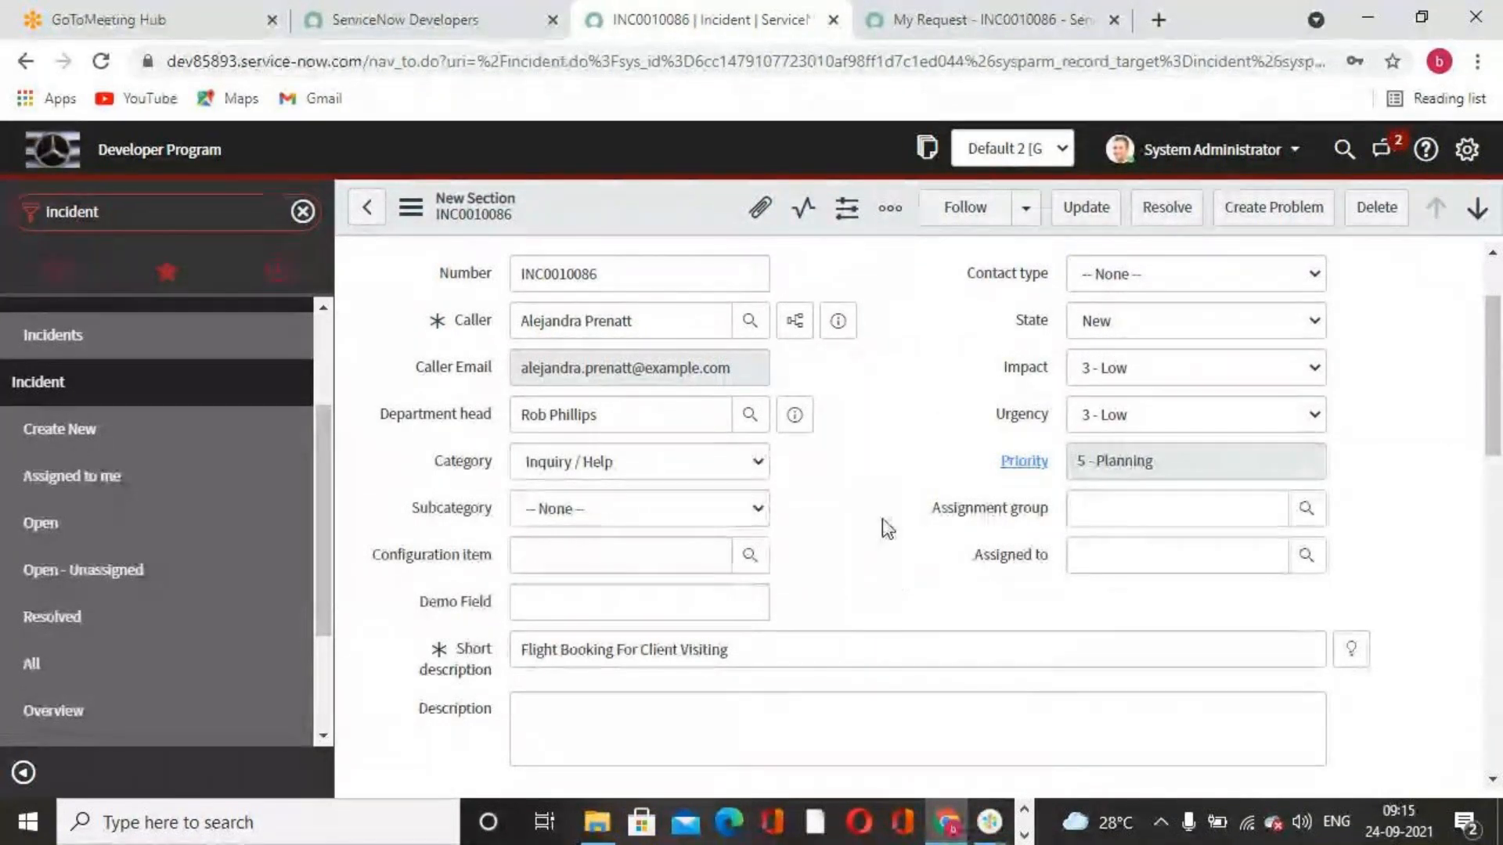
left_click(978, 20)
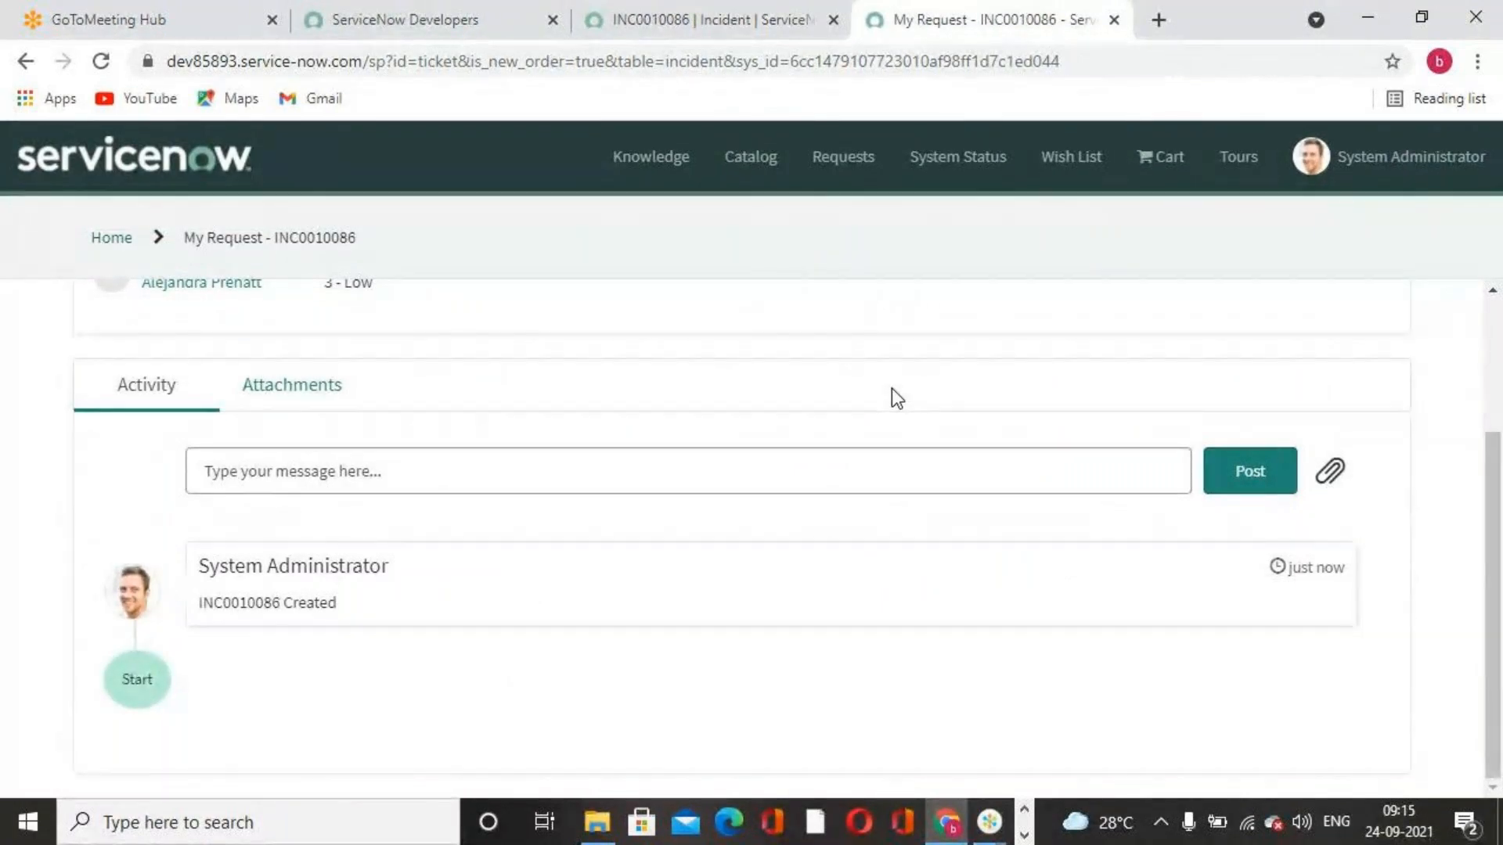
scroll(891, 388, "up", 3)
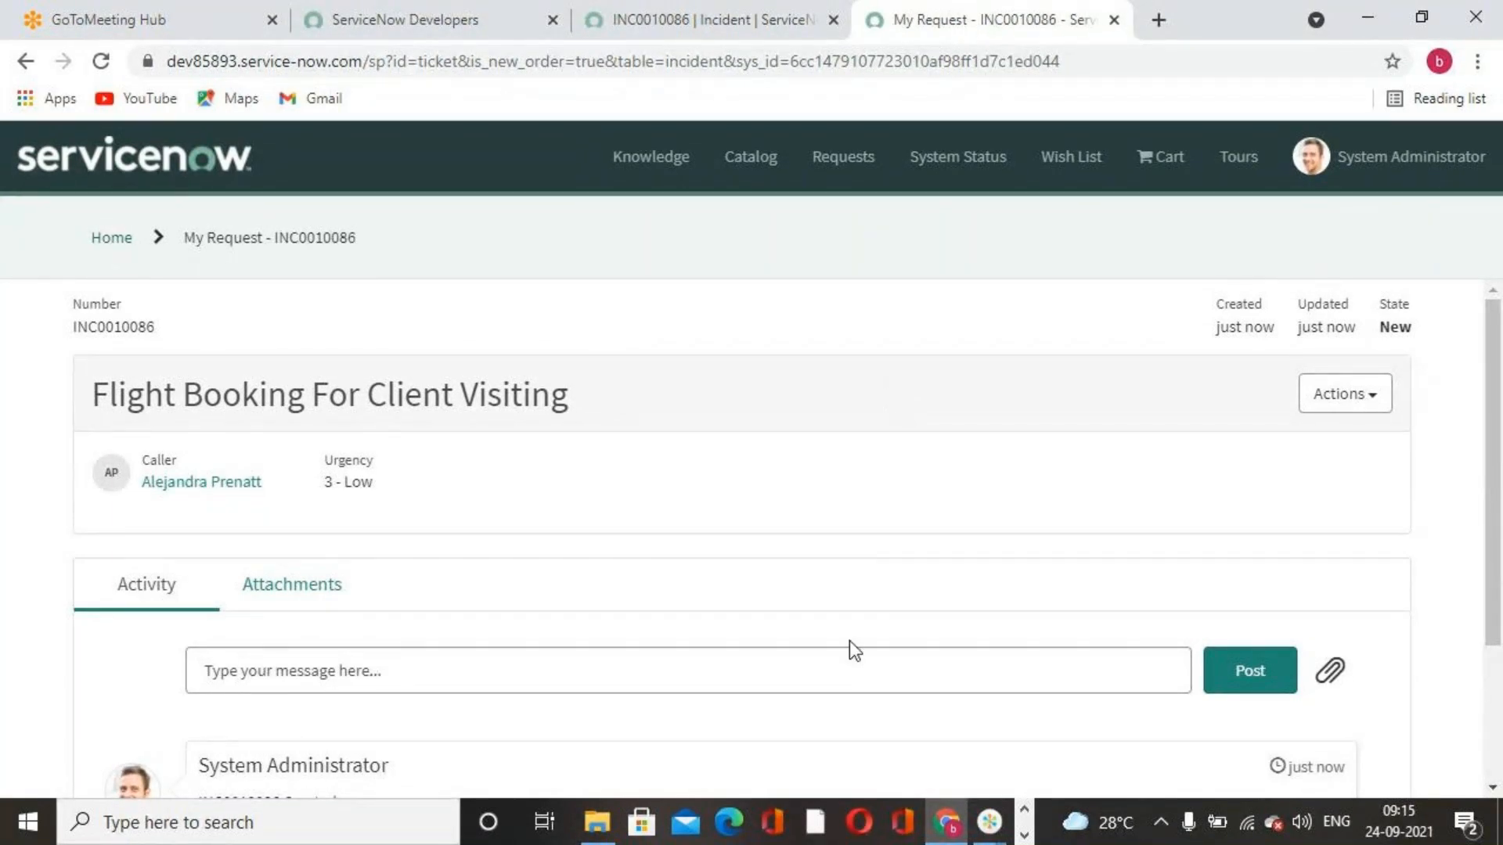
Review the incident's notes and activity section alongside the submitted request's page on the service portal.
left_click(678, 23)
scroll(886, 500, "down", 7)
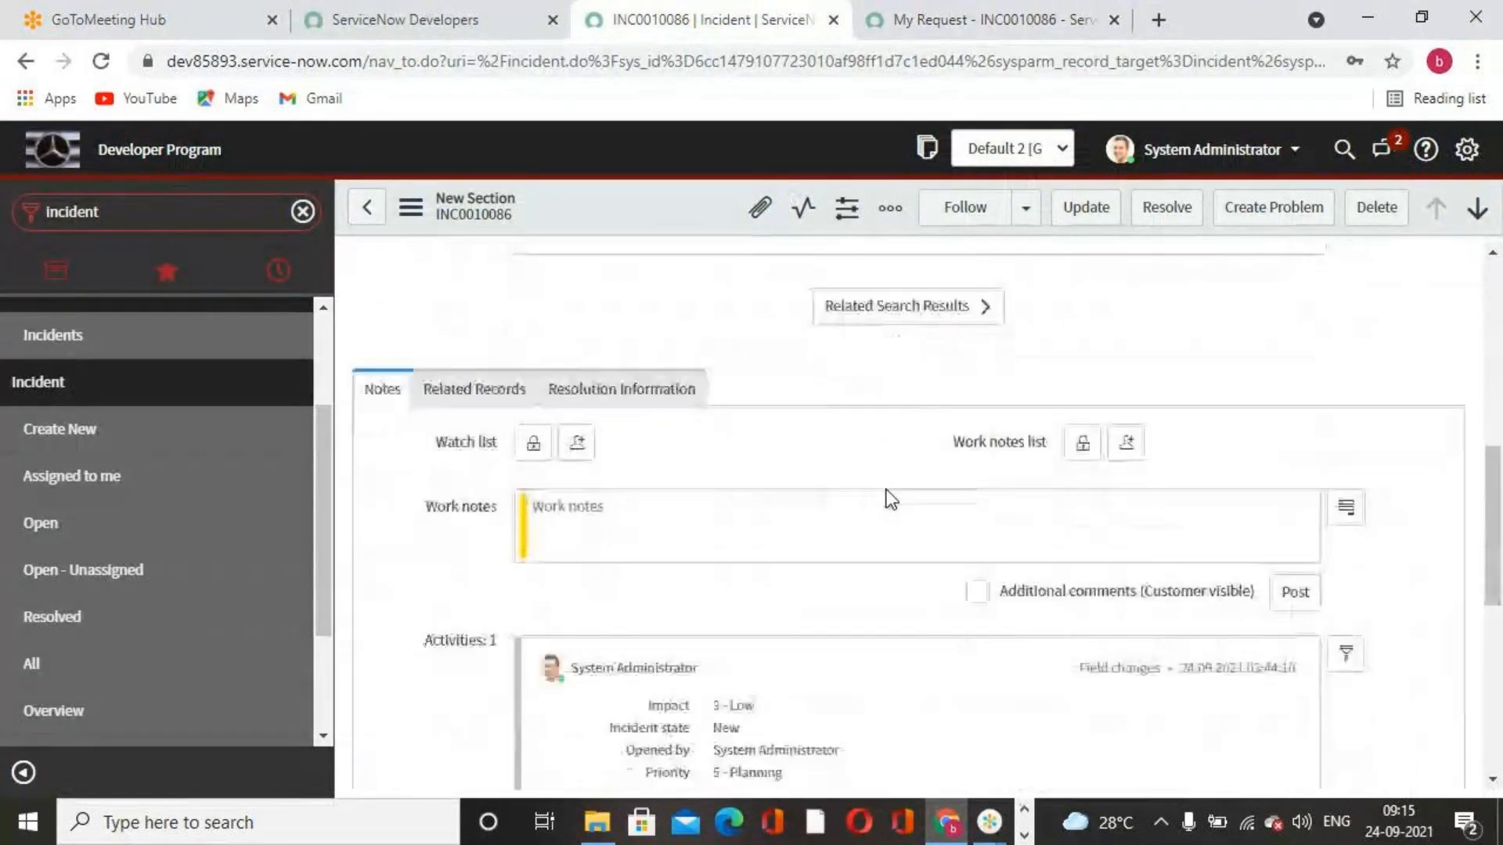
scroll(891, 499, "up", 7)
left_click(942, 25)
scroll(872, 408, "down", 3)
scroll(873, 407, "up", 3)
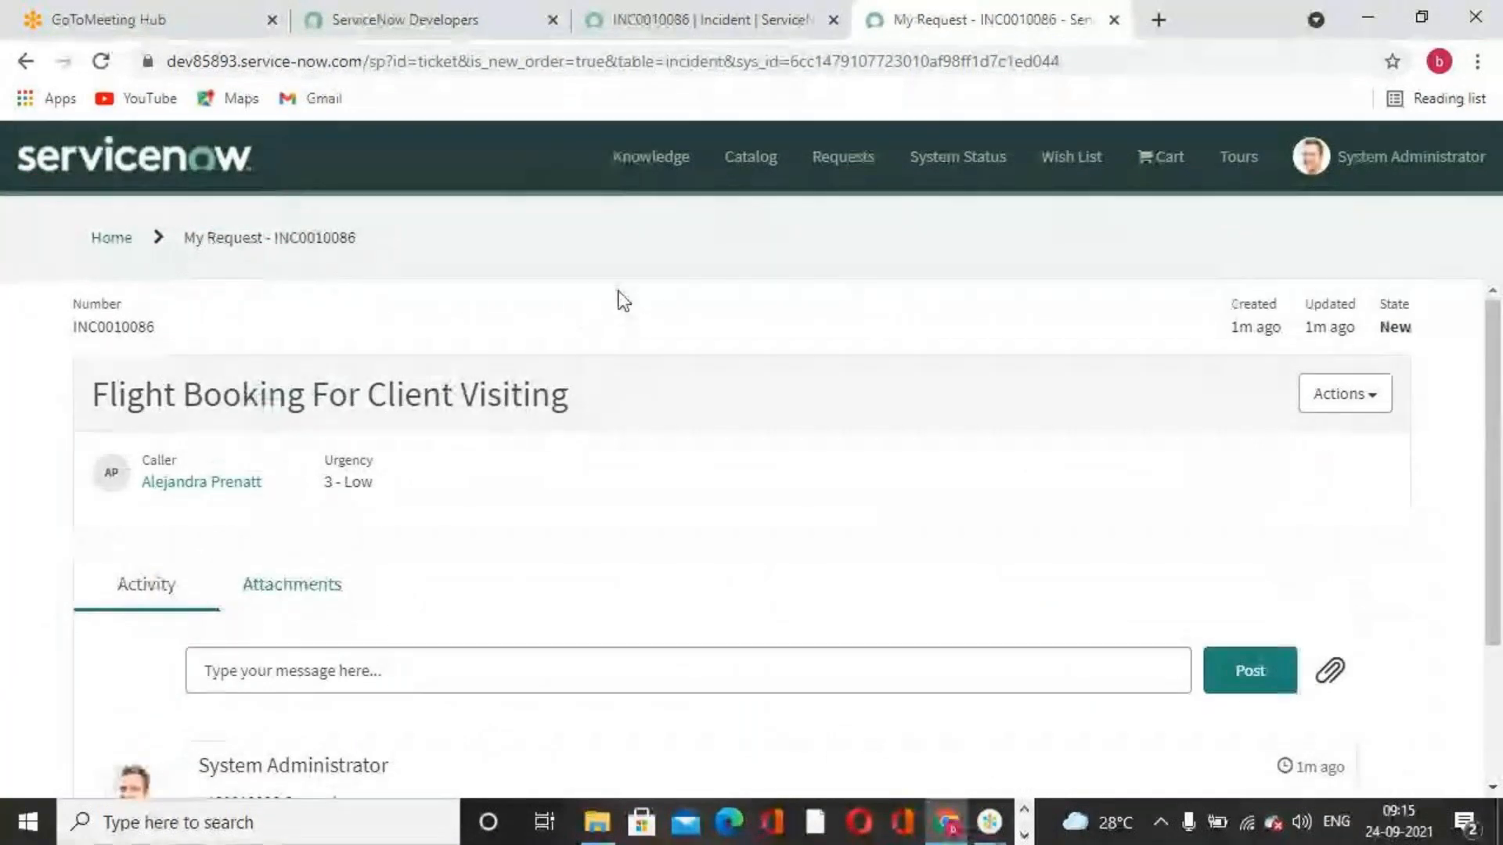
Search the service portal catalog for "flight" and open the Flight Booking Request item.
left_click(759, 159)
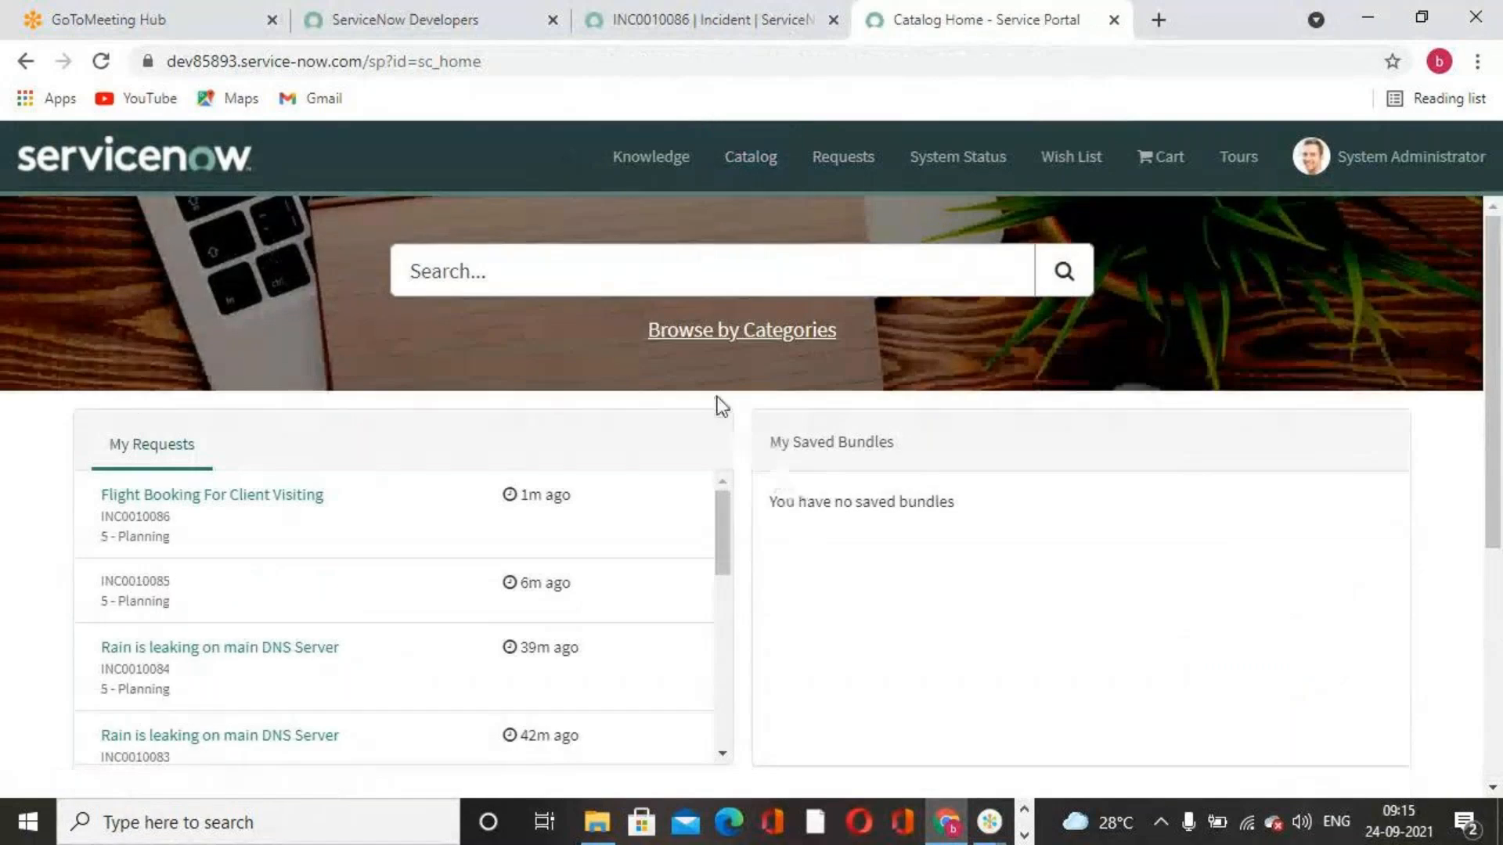
left_click(683, 278)
type("flight")
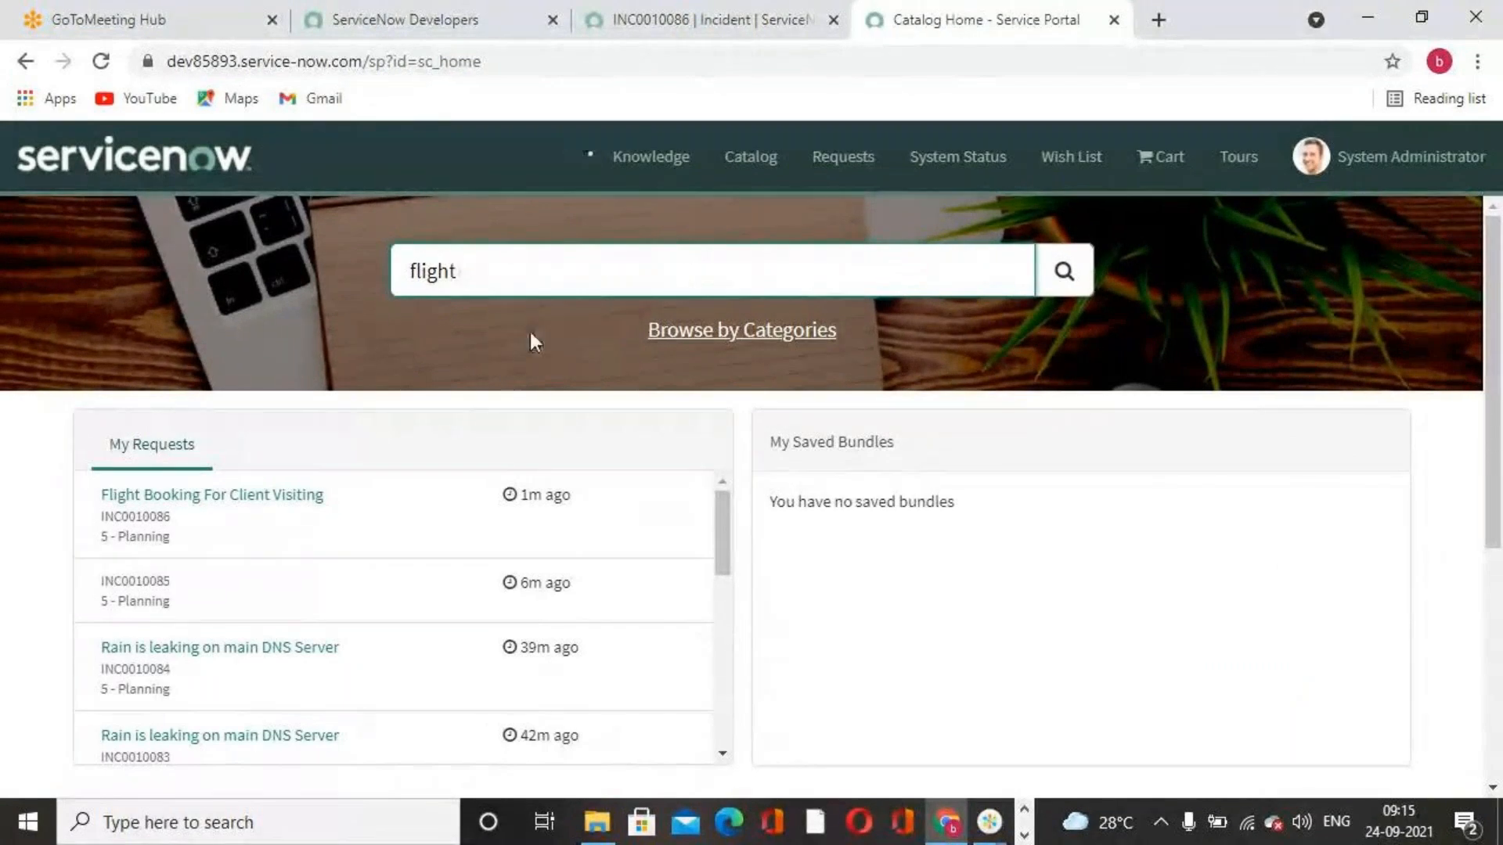
left_click(496, 321)
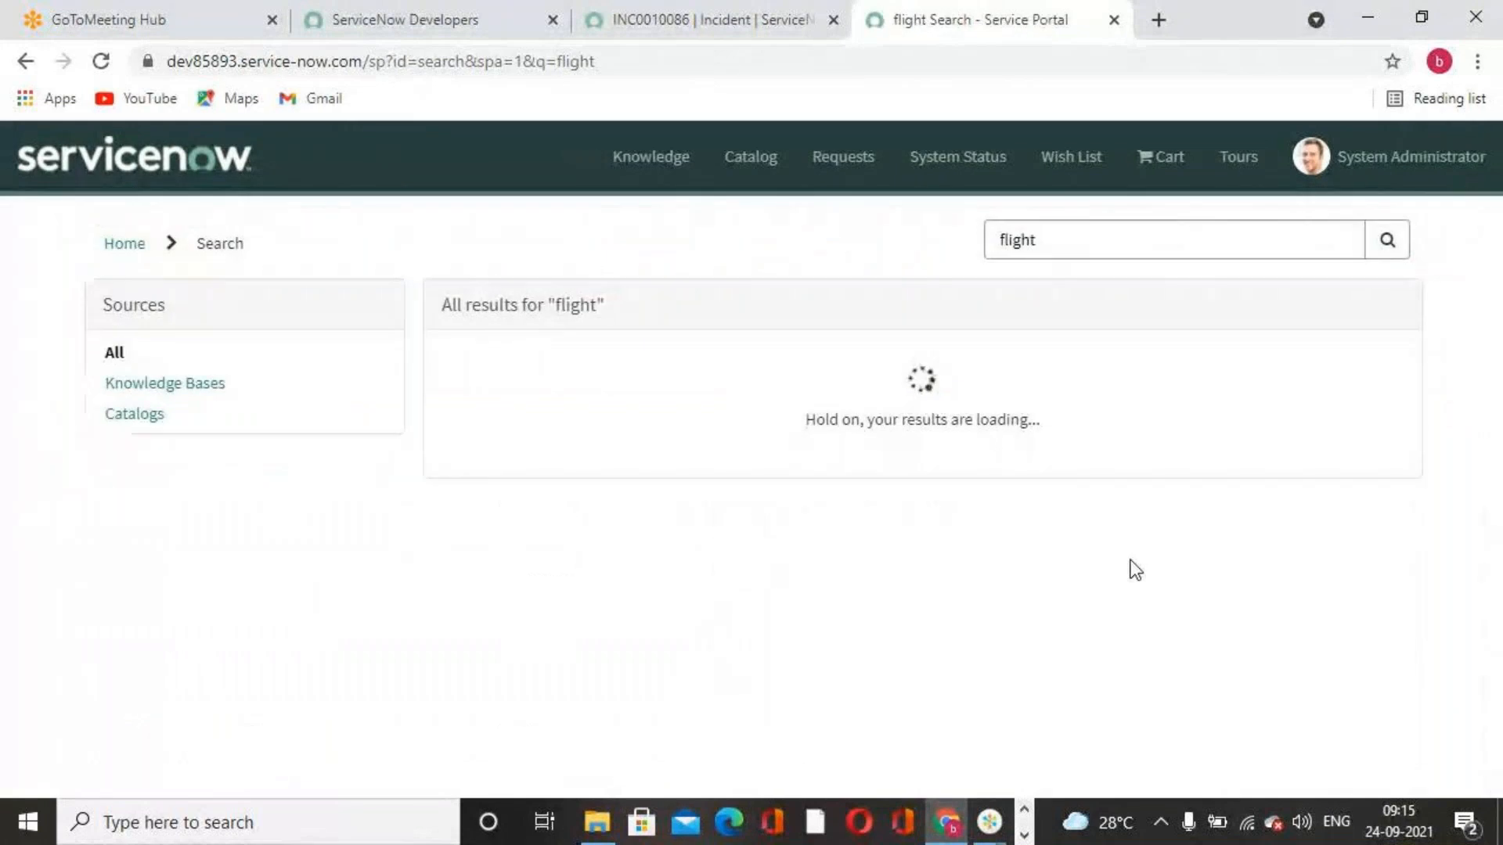
left_click(622, 375)
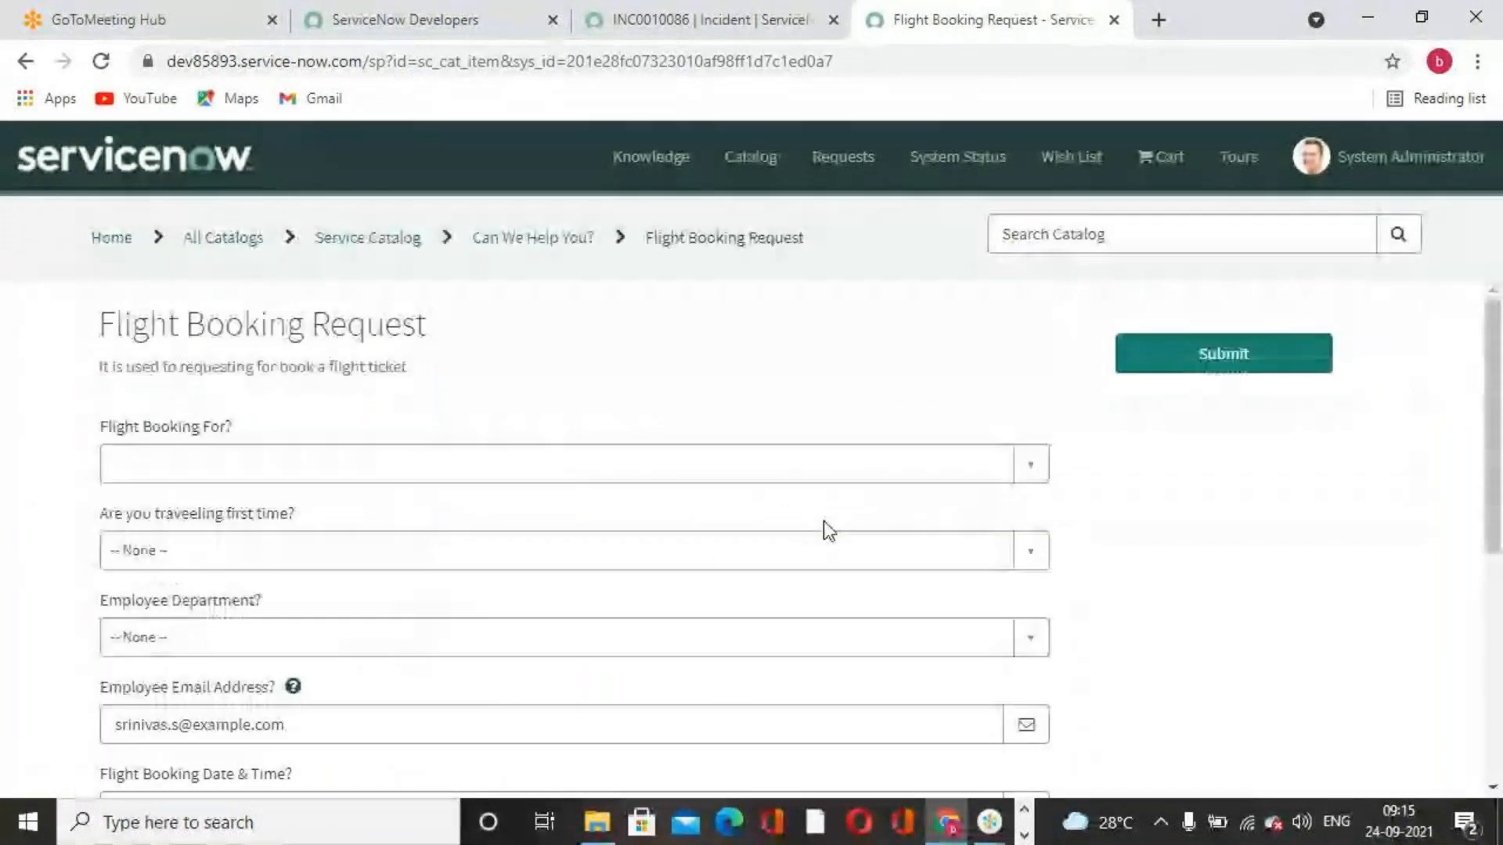
Examine the Flight Booking Request form's fields from Flight Booking For to Booking Reason, including the list of selectable users.
scroll(824, 519, "up", 1)
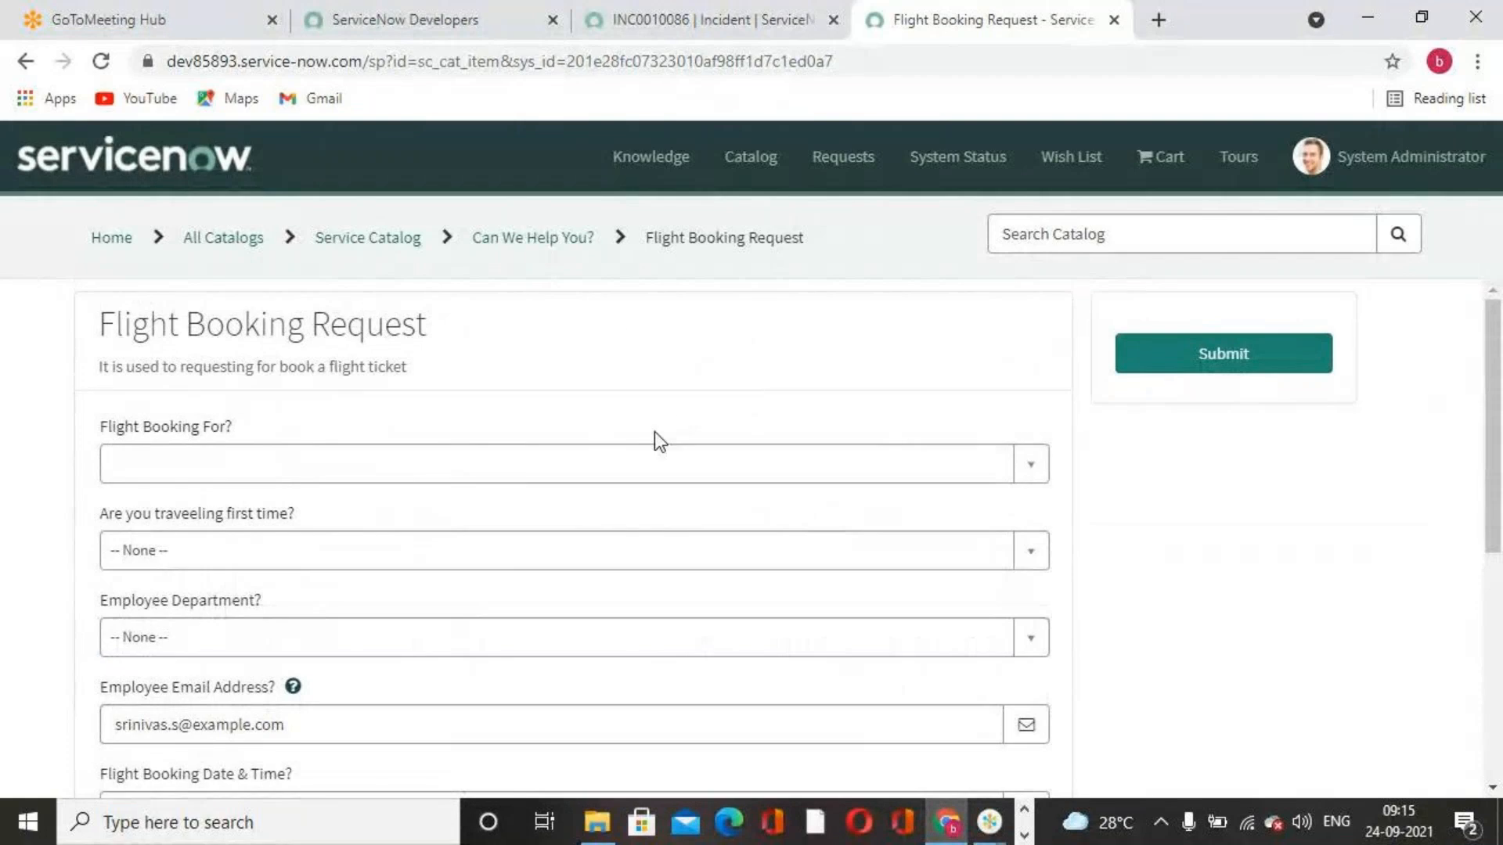
scroll(655, 431, "down", 1)
scroll(655, 431, "up", 1)
scroll(947, 399, "down", 1)
scroll(947, 400, "up", 1)
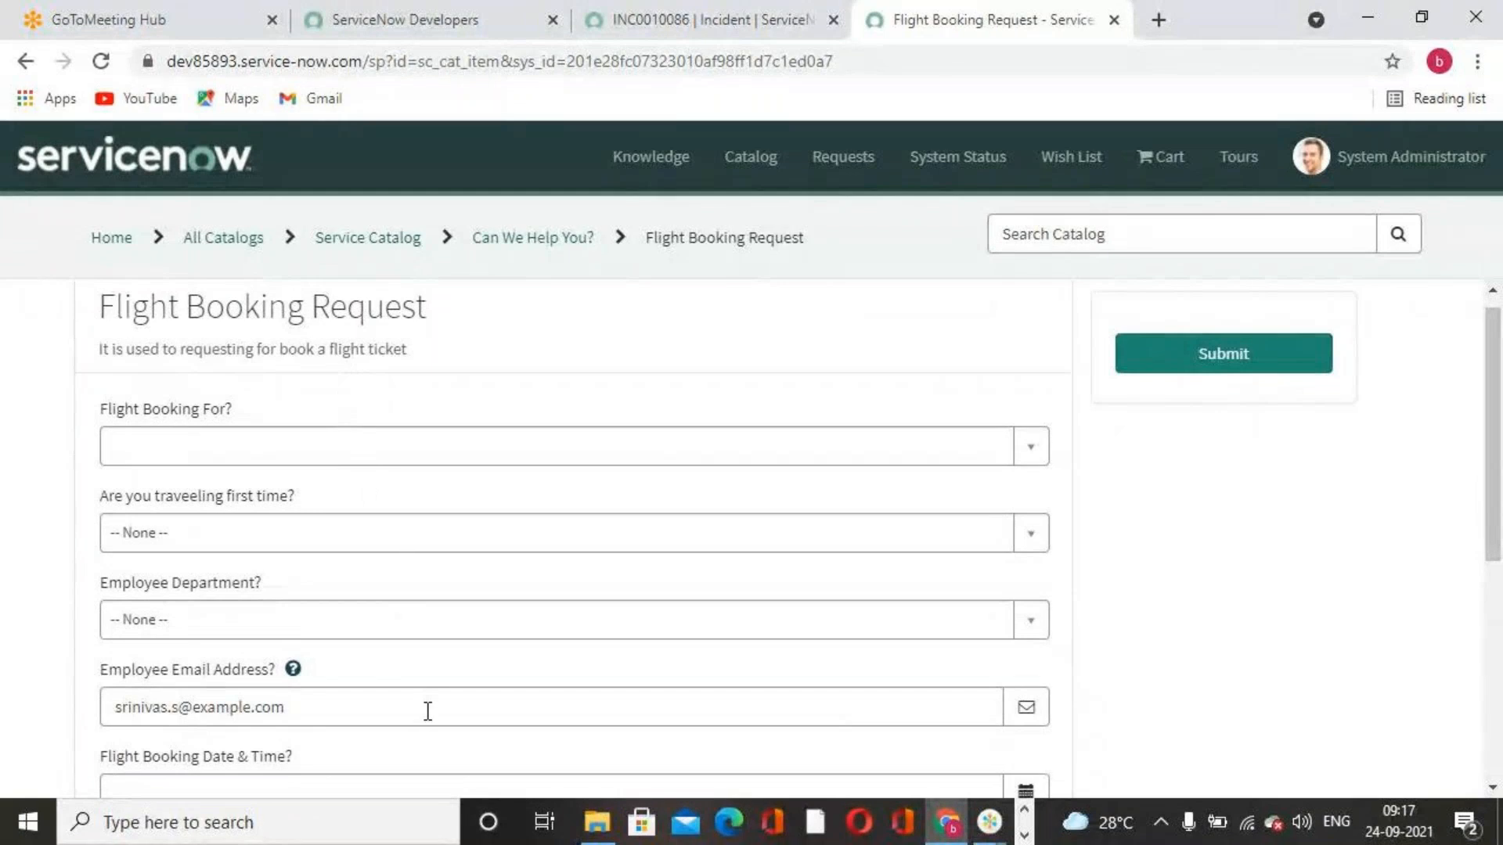
scroll(427, 705, "up", 1)
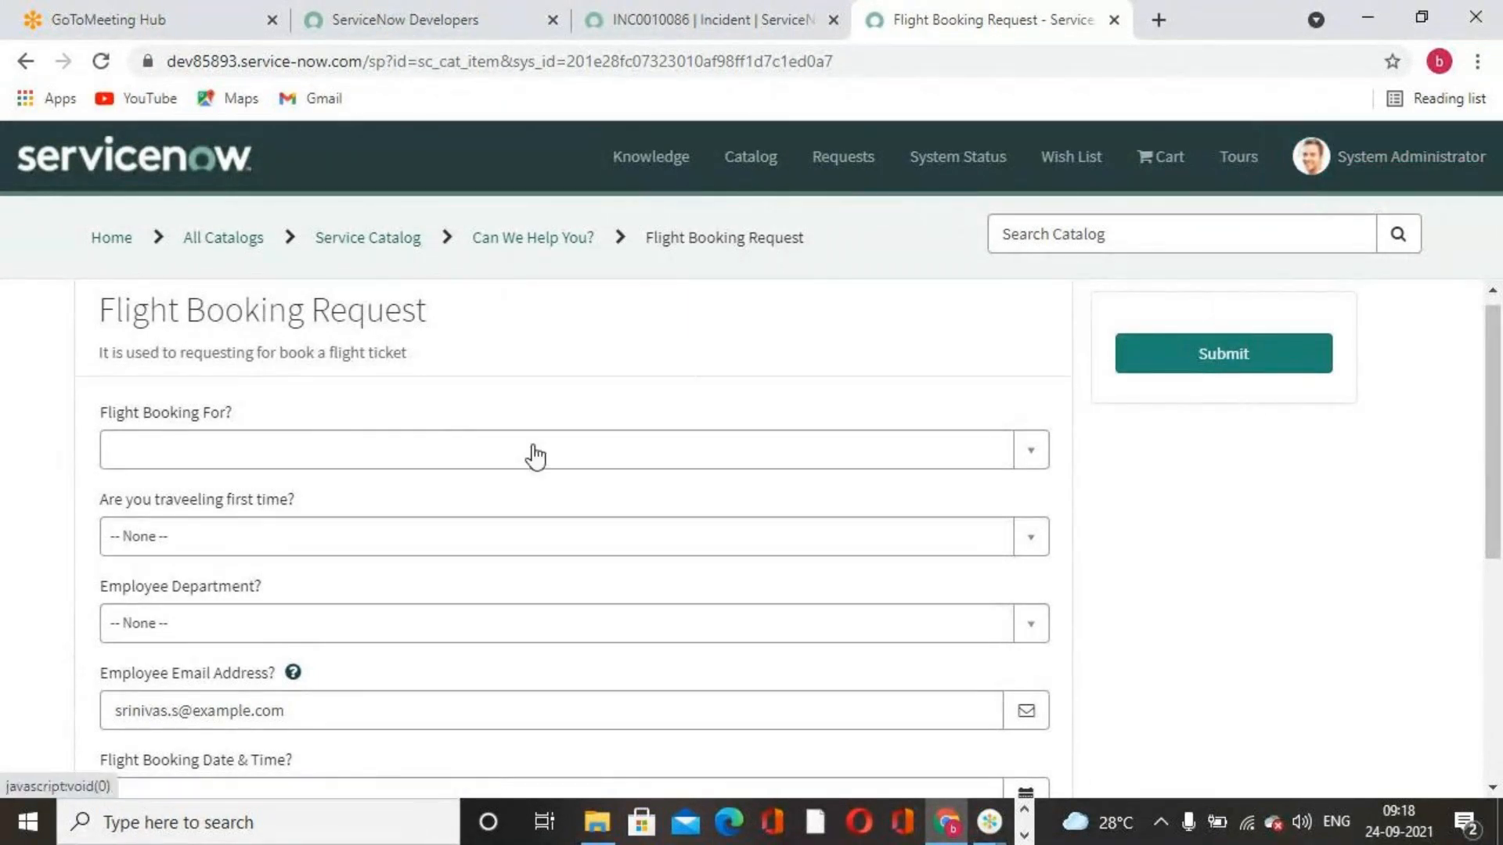
left_click(412, 457)
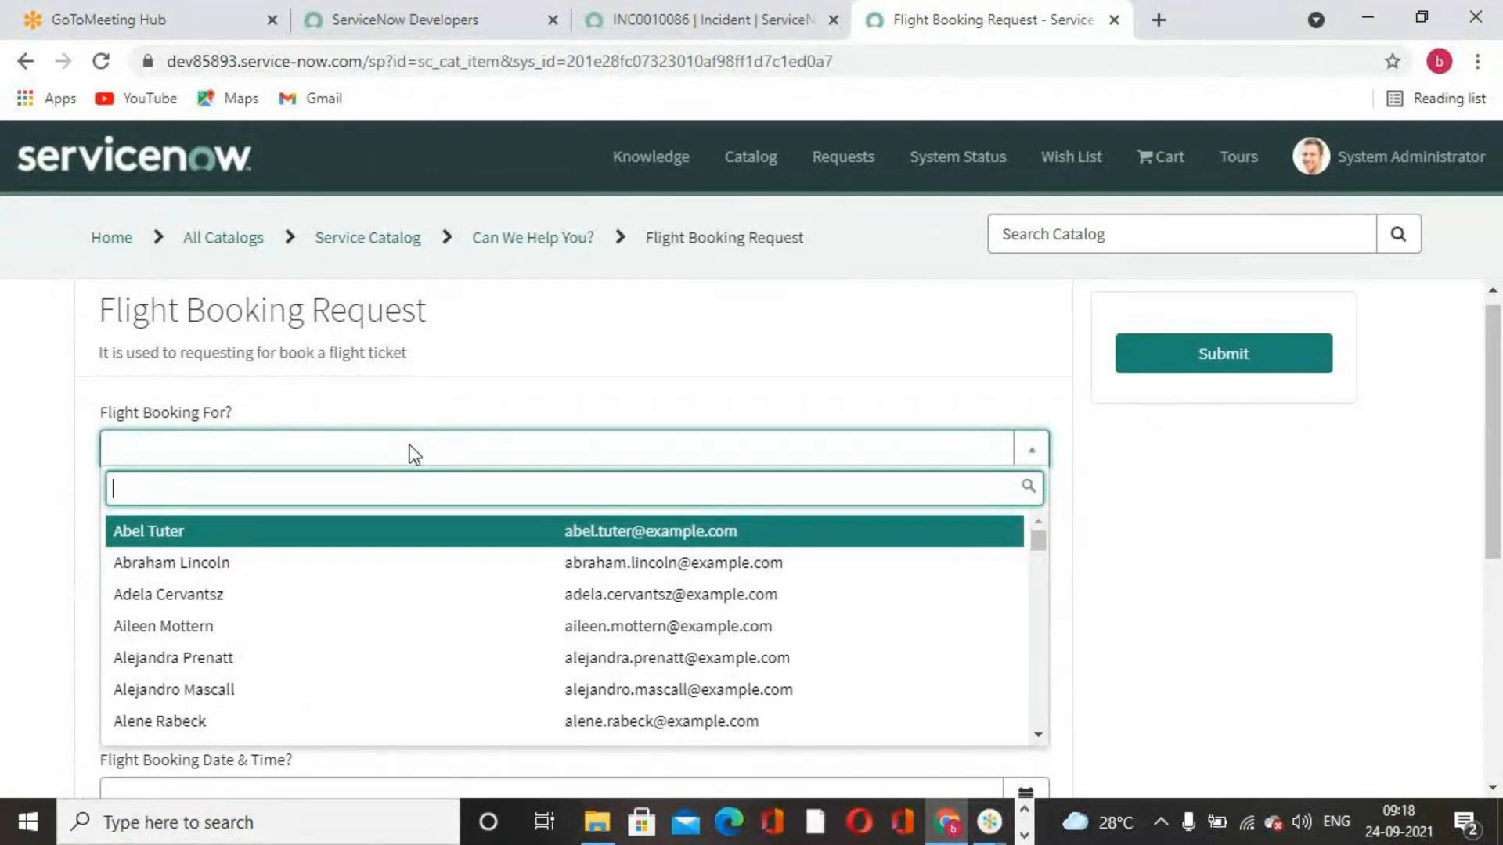
left_click(1262, 561)
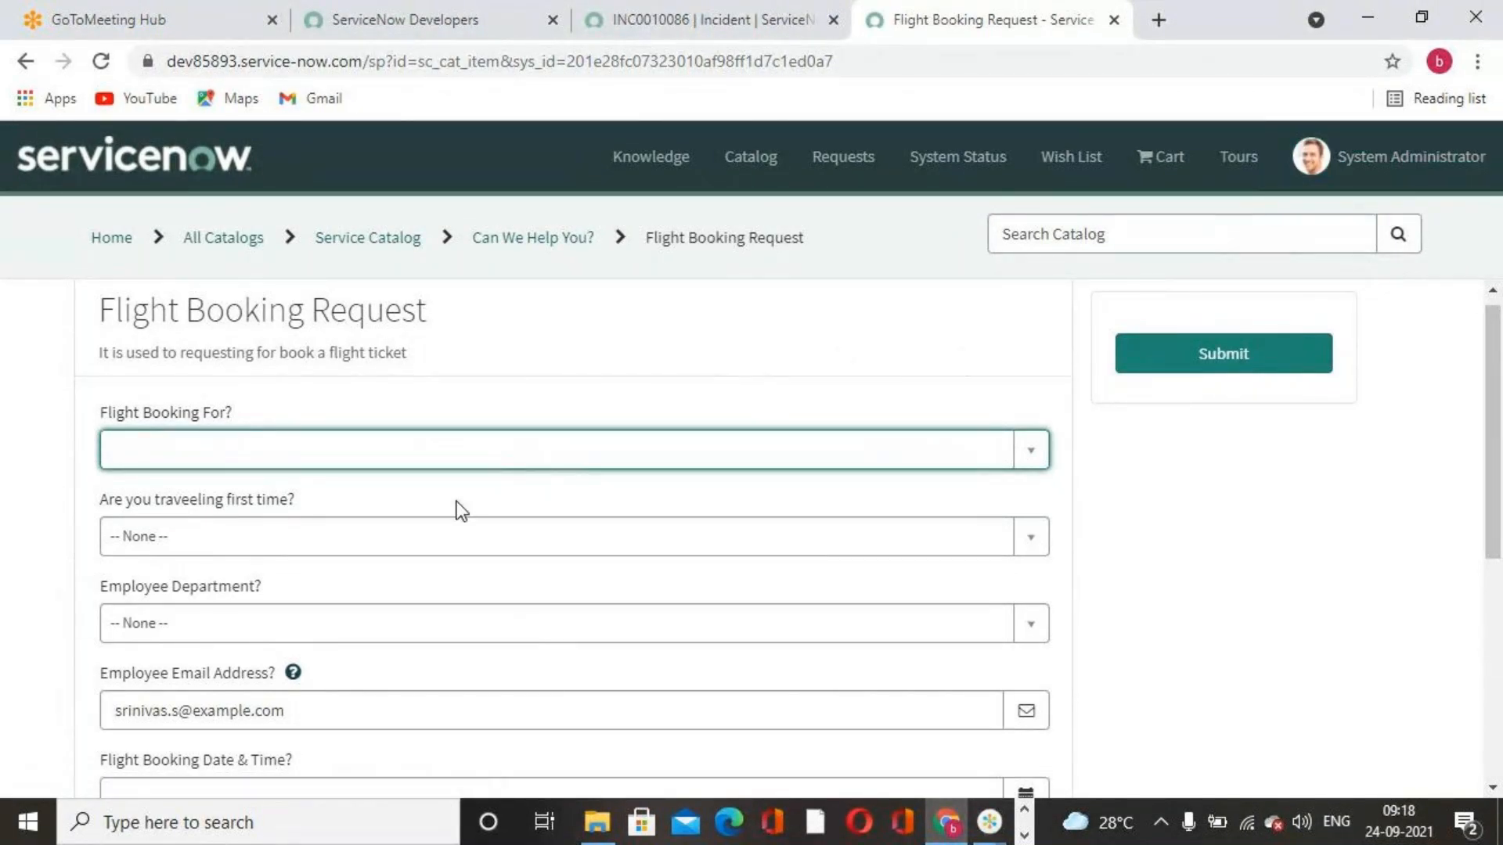
scroll(623, 473, "down", 2)
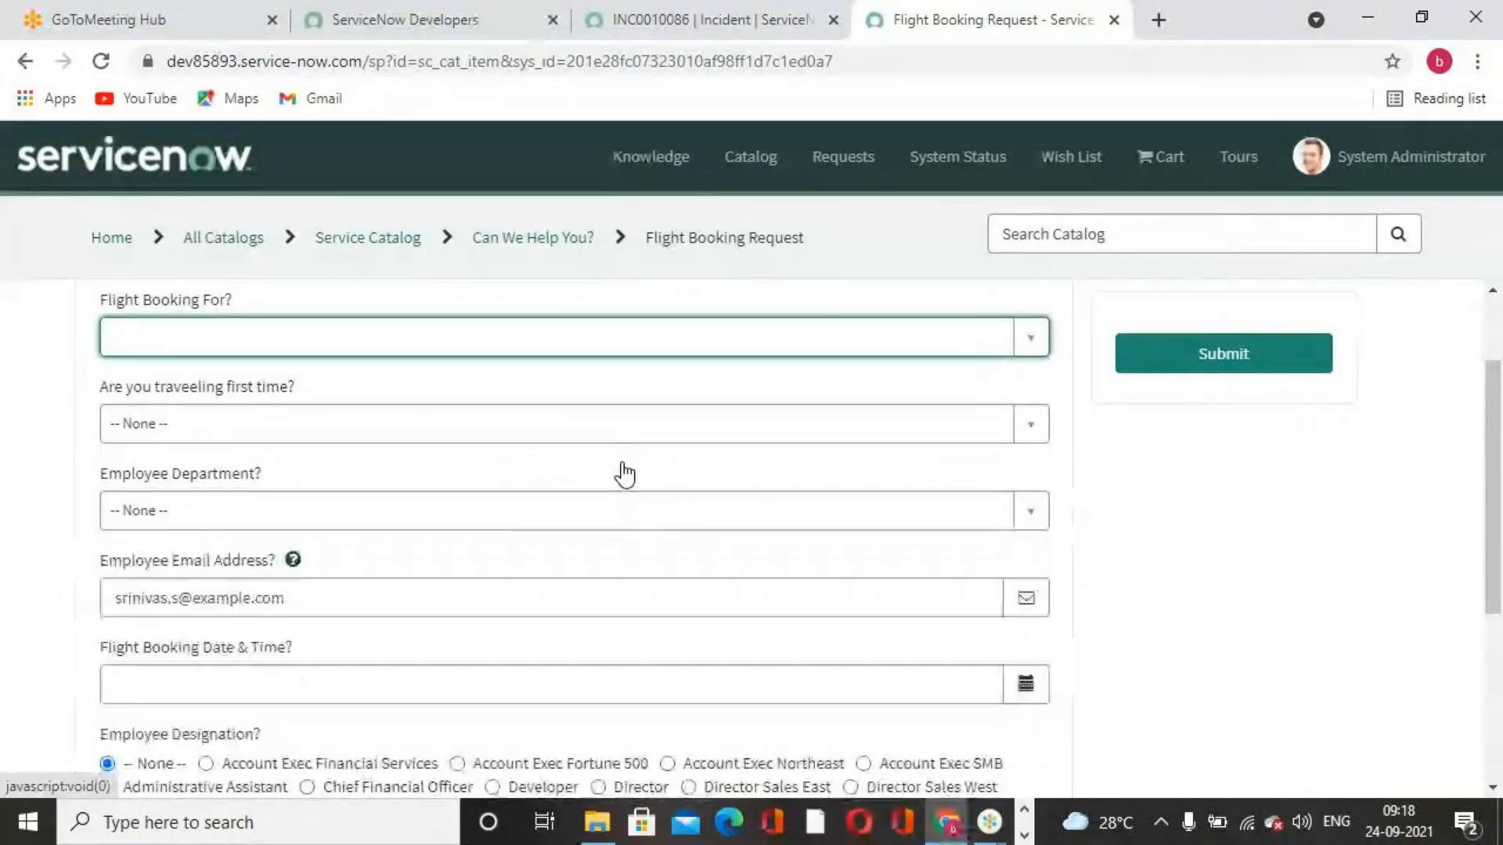
scroll(623, 470, "down", 1)
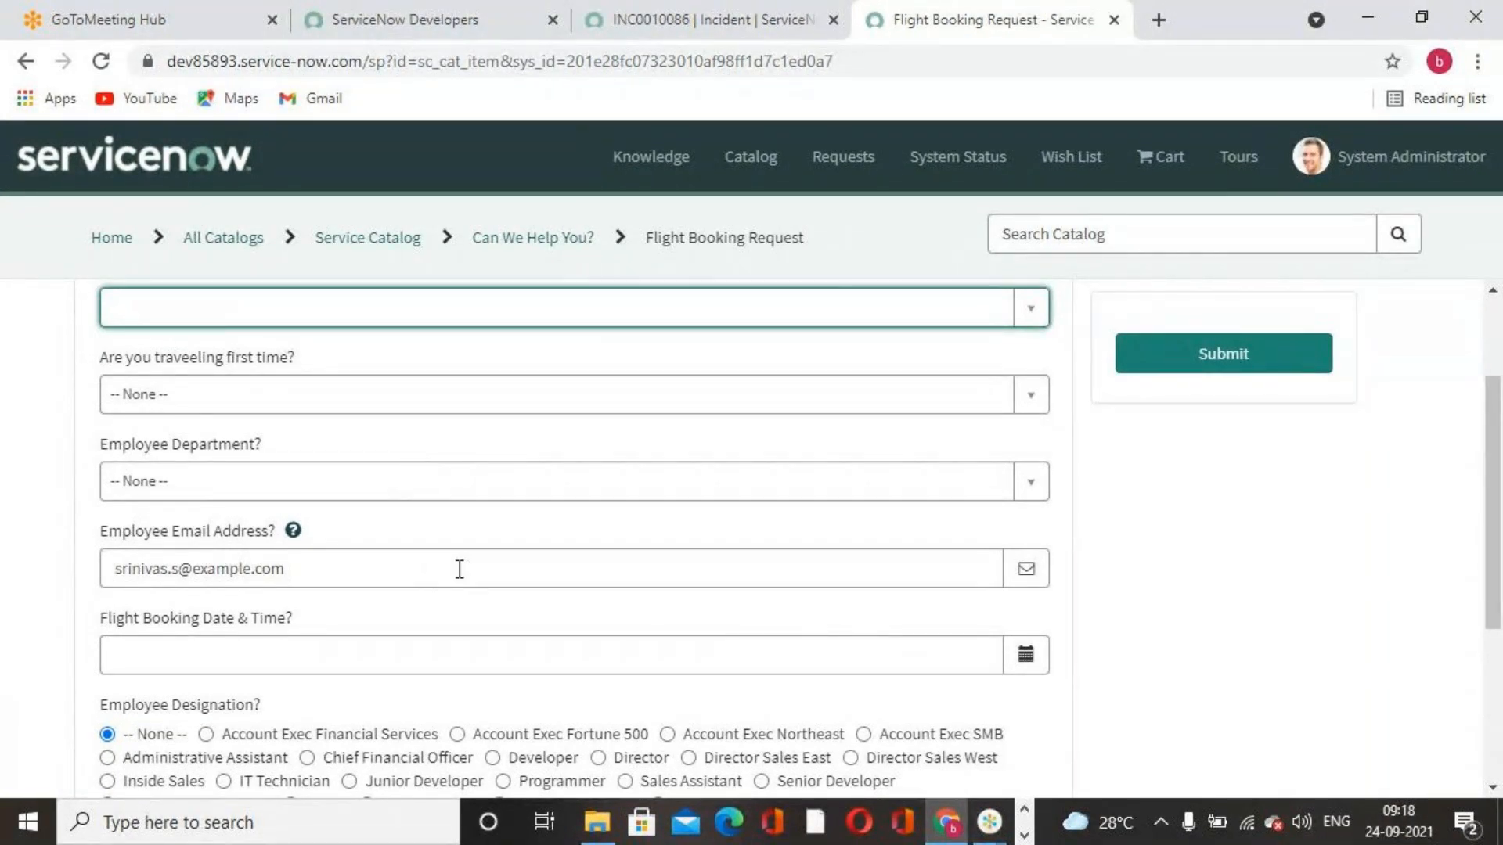
scroll(459, 569, "up", 1)
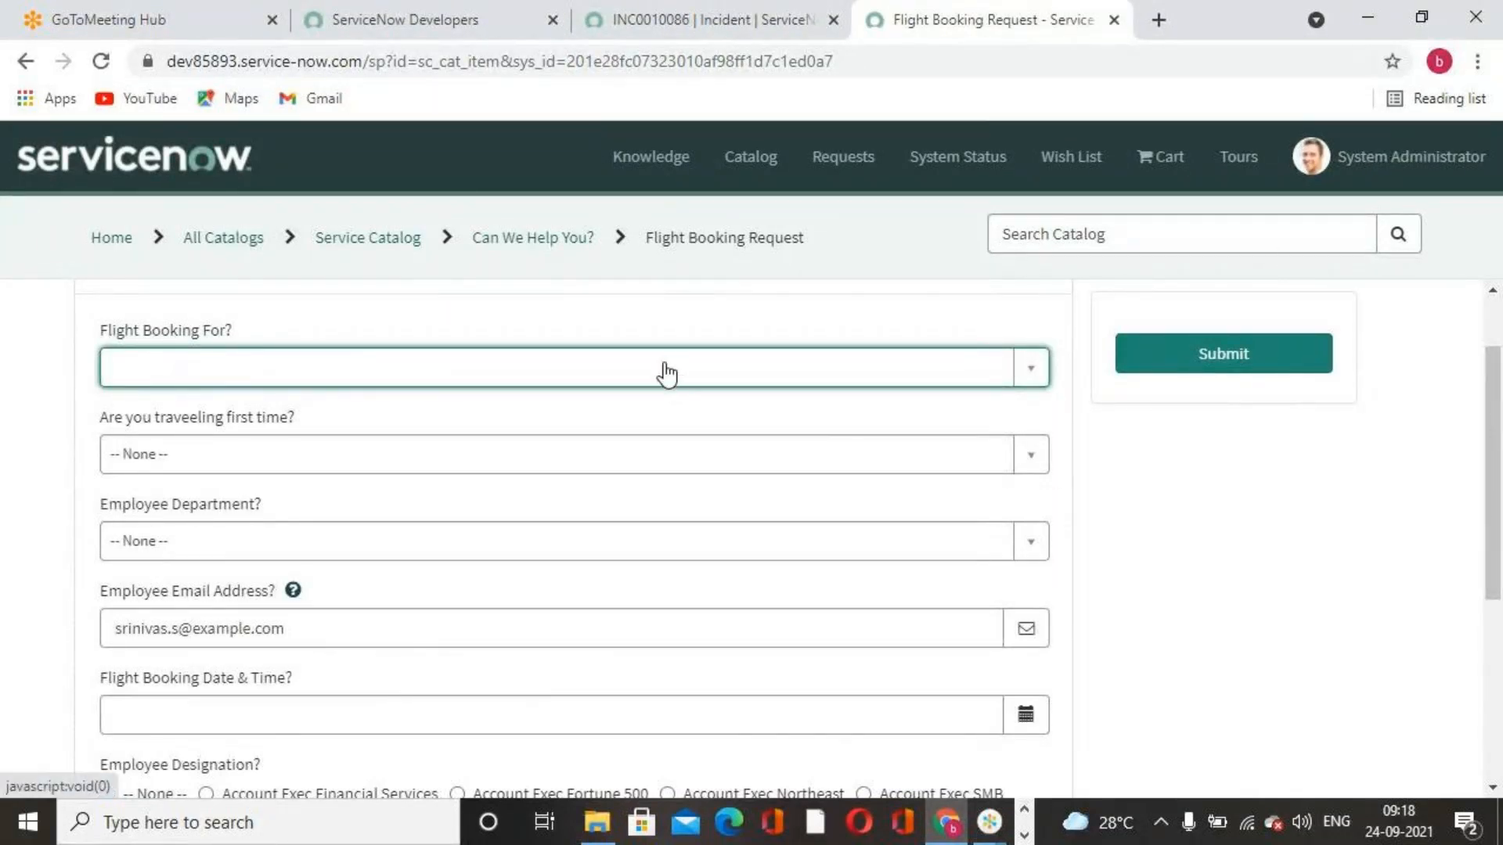
scroll(687, 747, "down", 3)
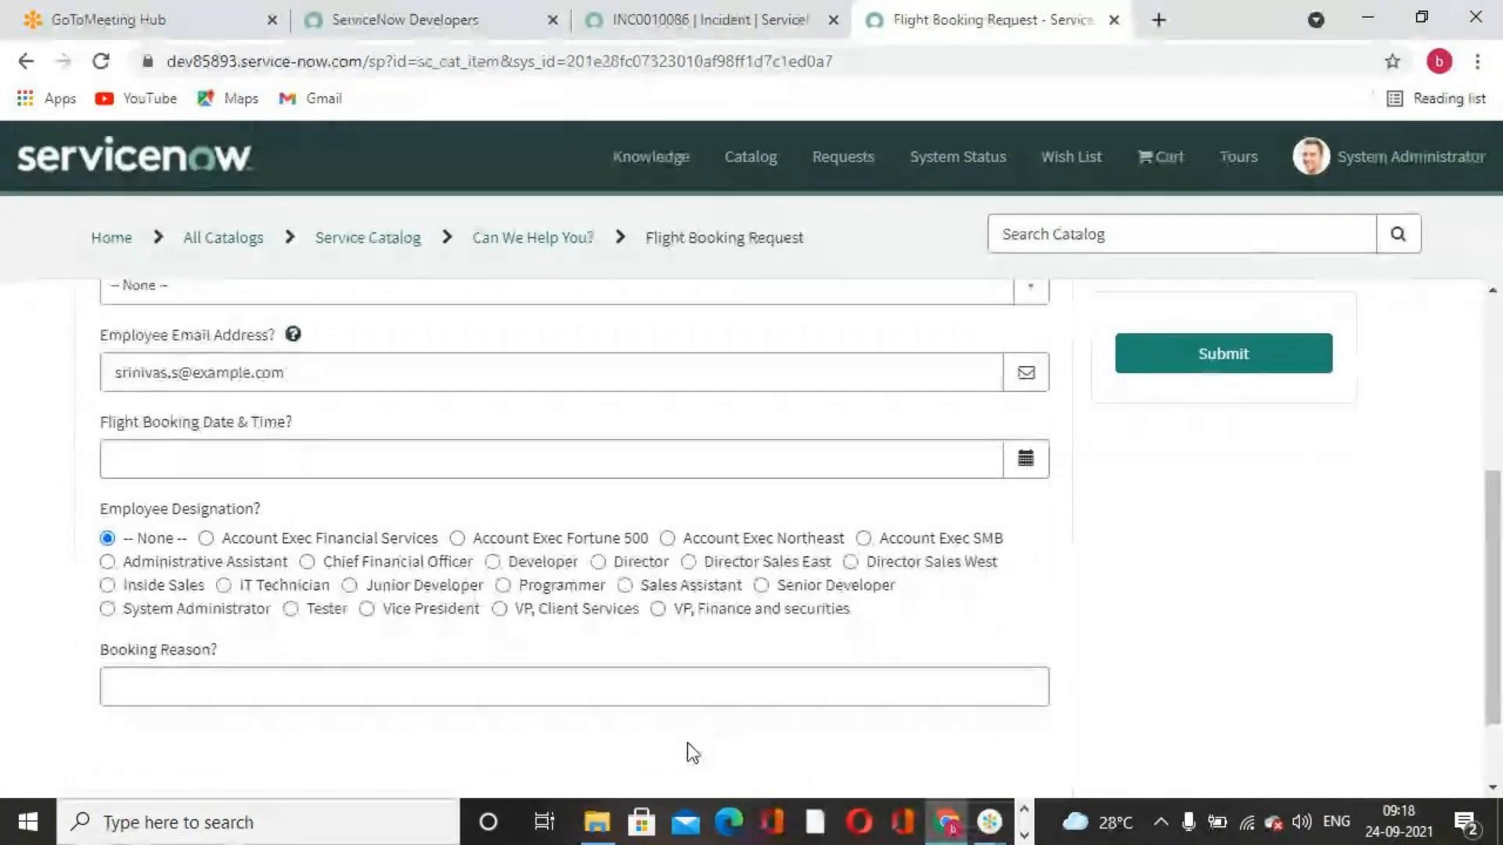
scroll(688, 747, "up", 3)
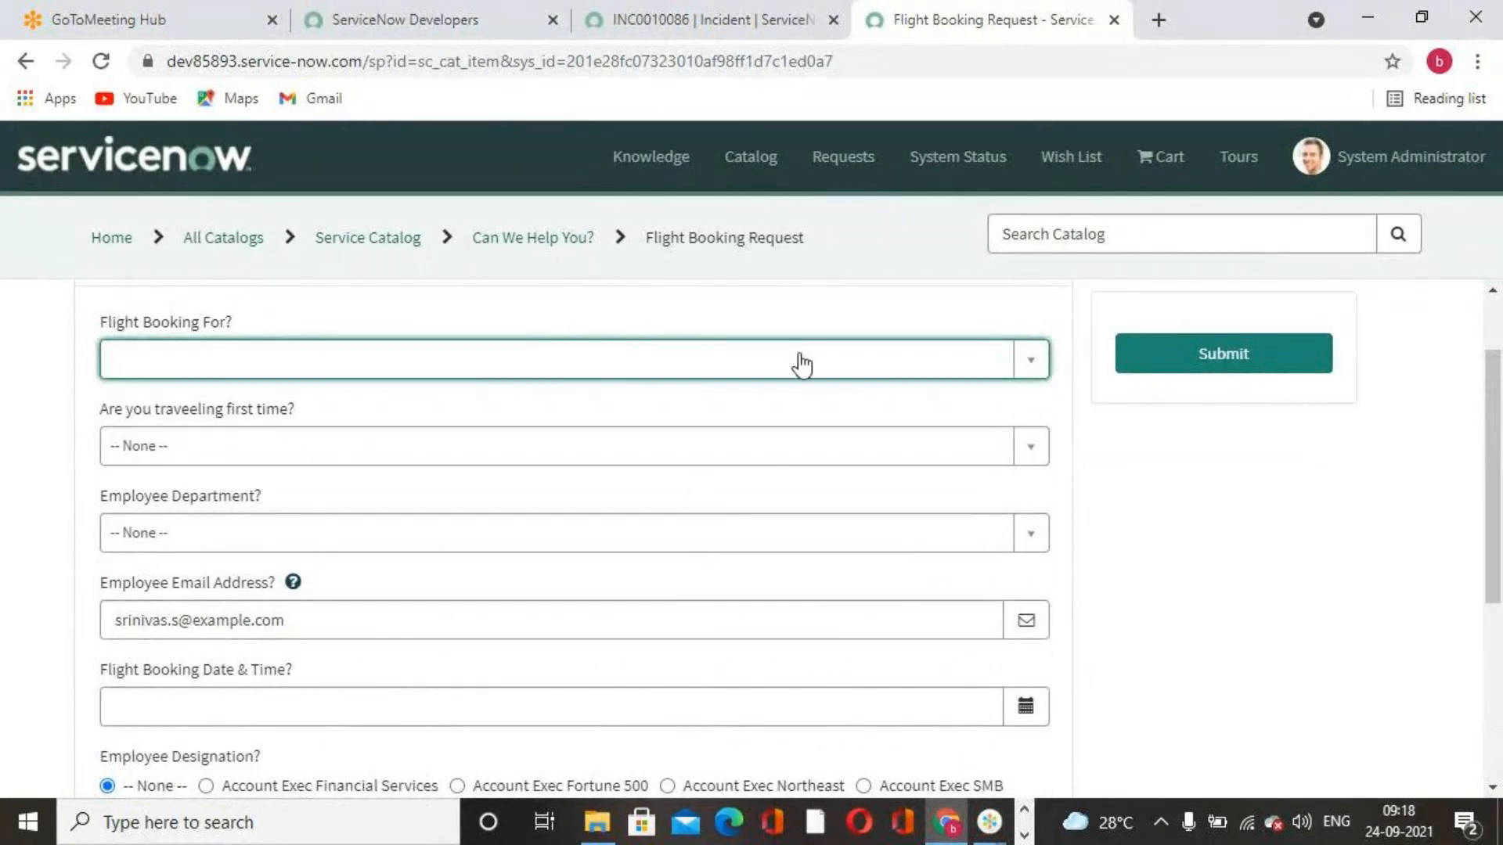
Filter the incident window's navigator by "record pro", list the record producers, and open Flight Booking Request.
left_click(716, 19)
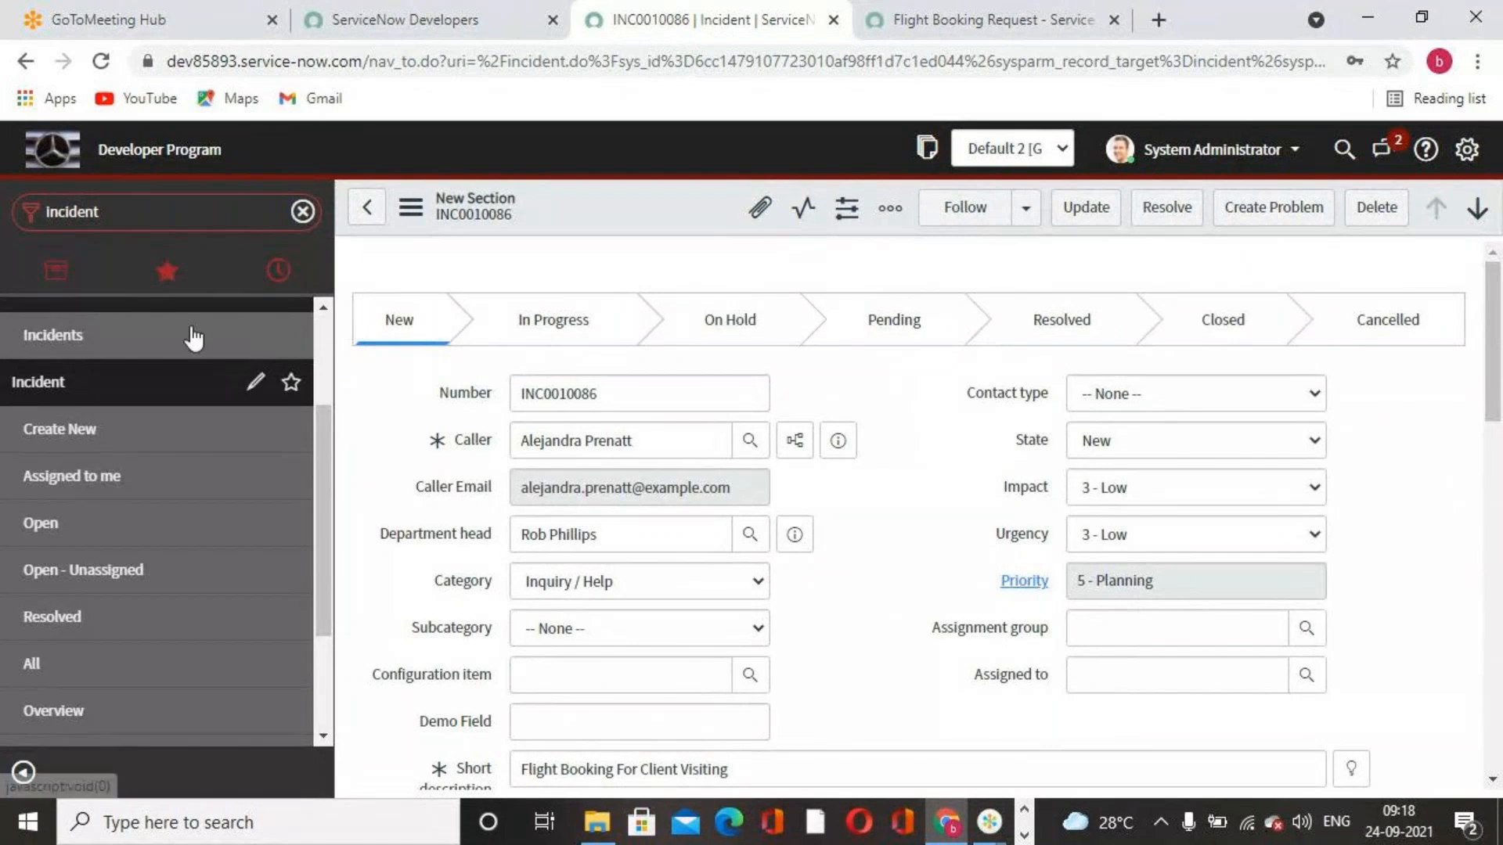
left_click(125, 213)
type("pro")
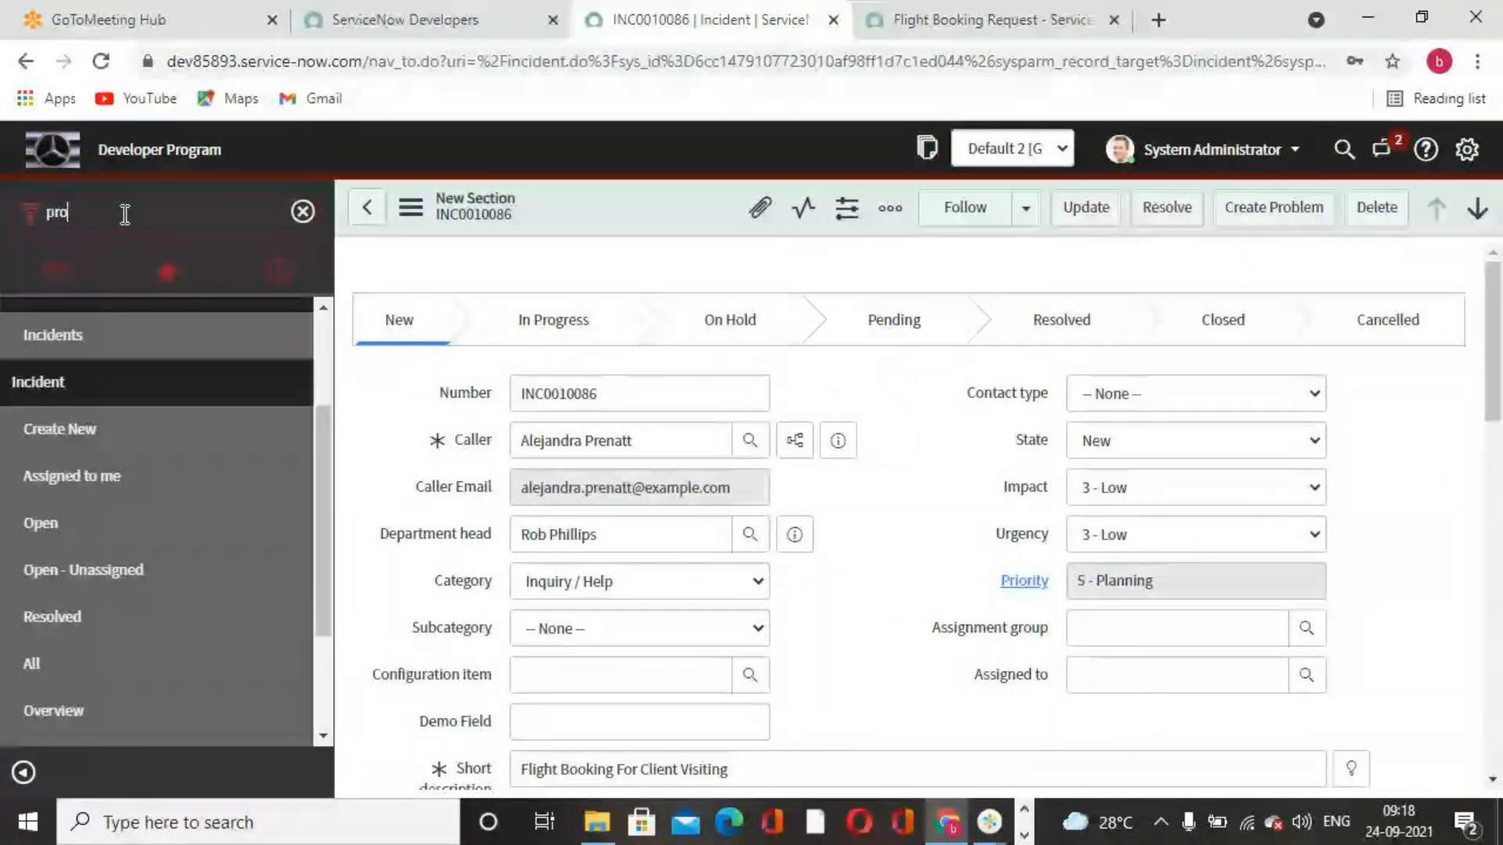
key("BackSpace")
key("BackSpace")
key("BackSpace")
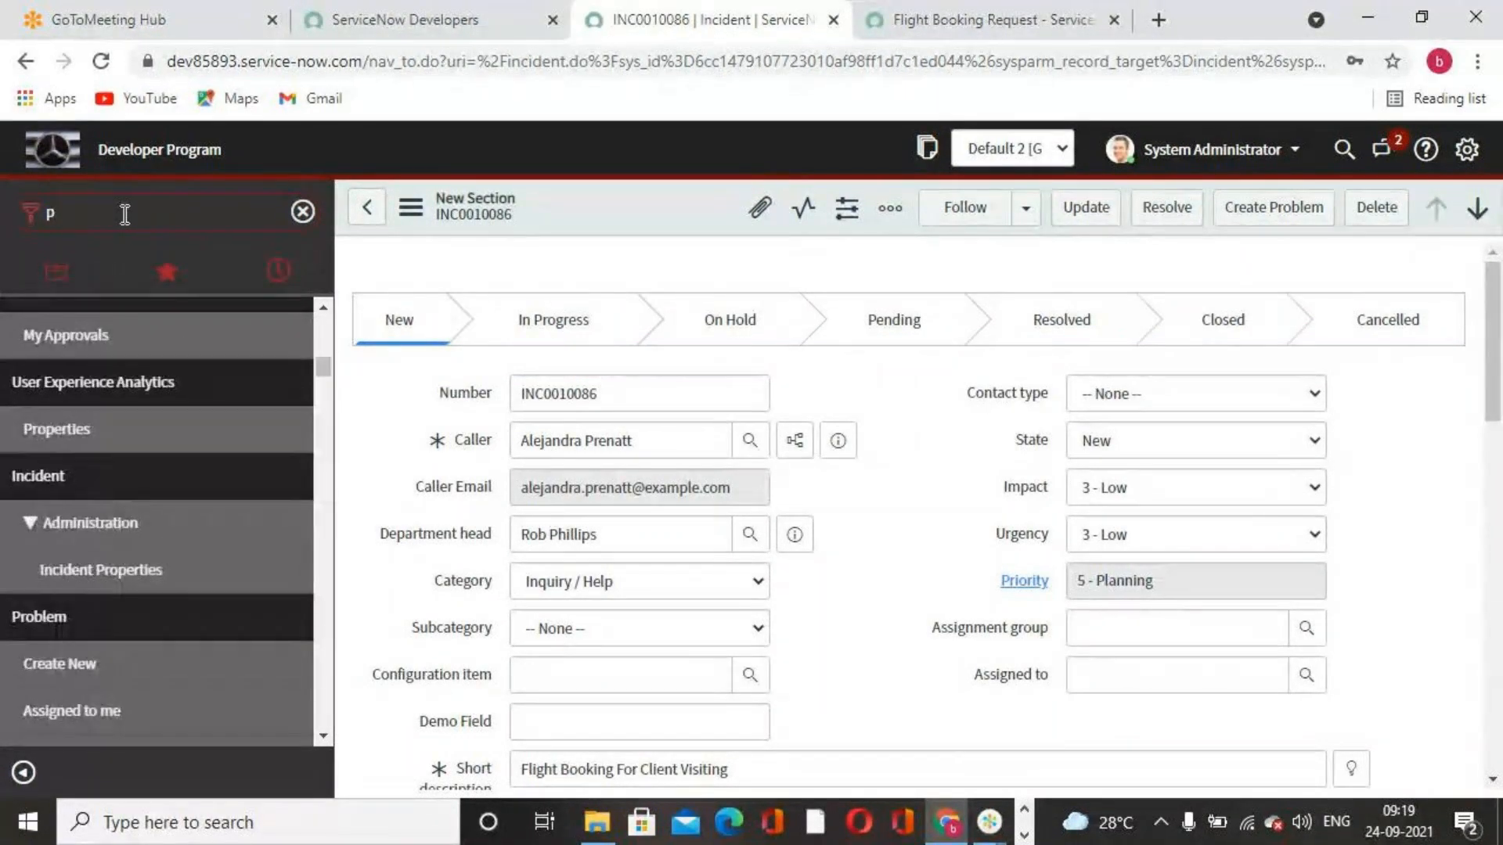
type("record pro")
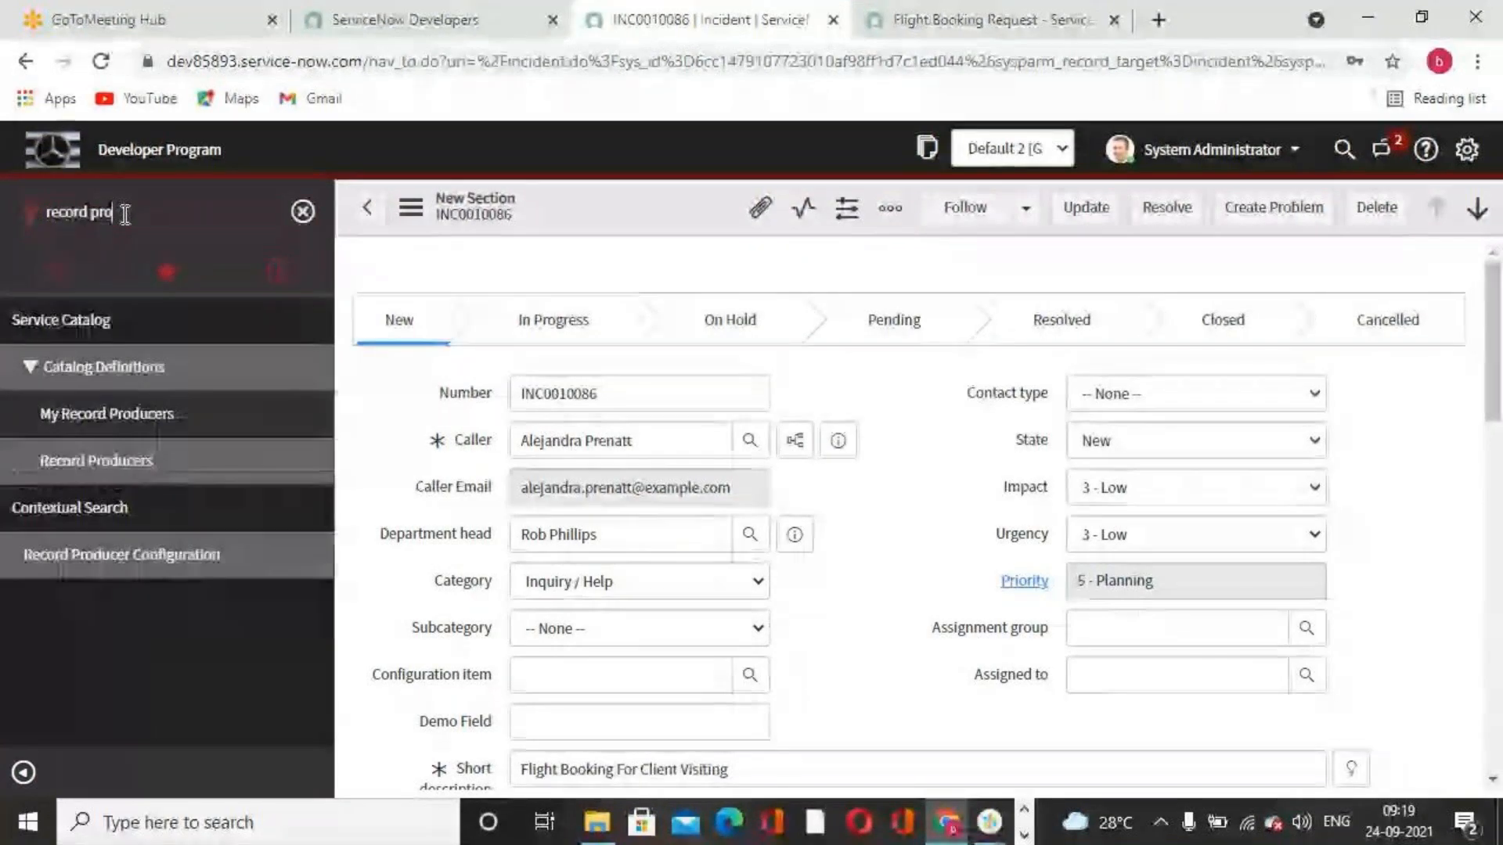
left_click(123, 470)
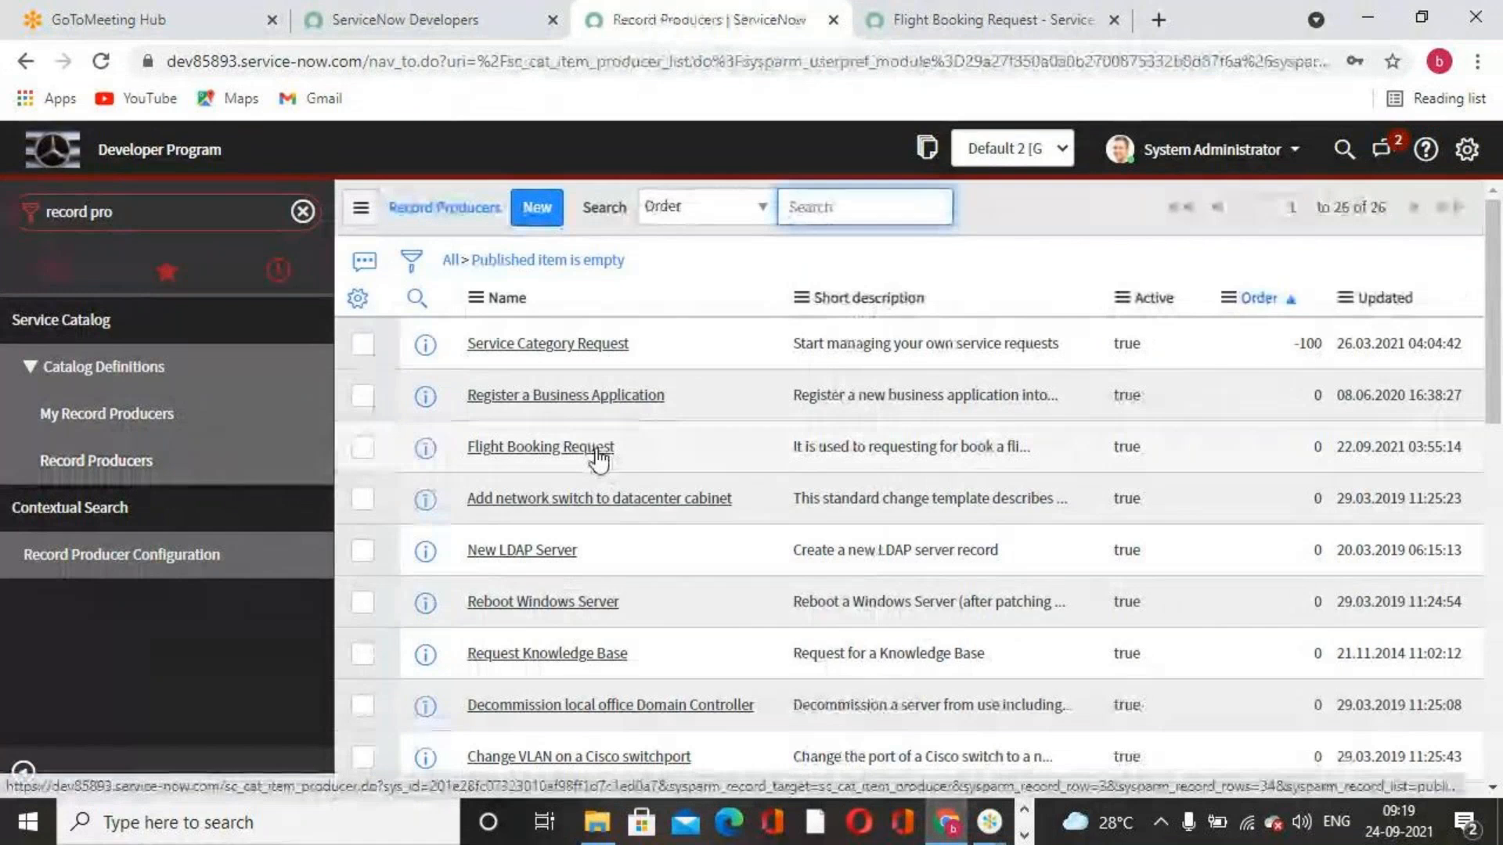
left_click(595, 448)
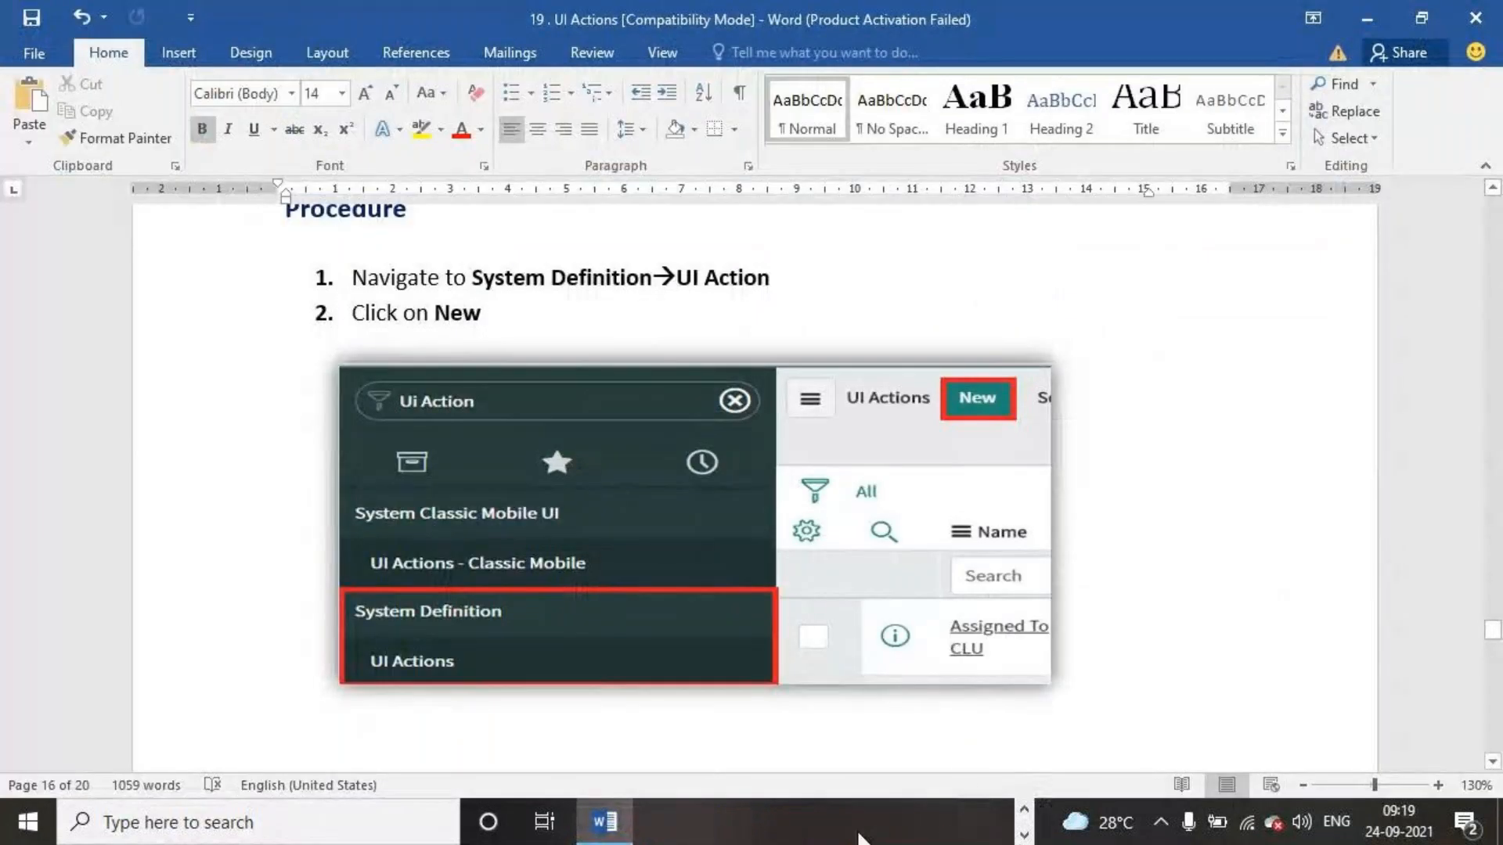
Close the UI Actions Word document, minimize the Servicenow Live 2 folder window, and switch back to Chrome.
left_click(1024, 836)
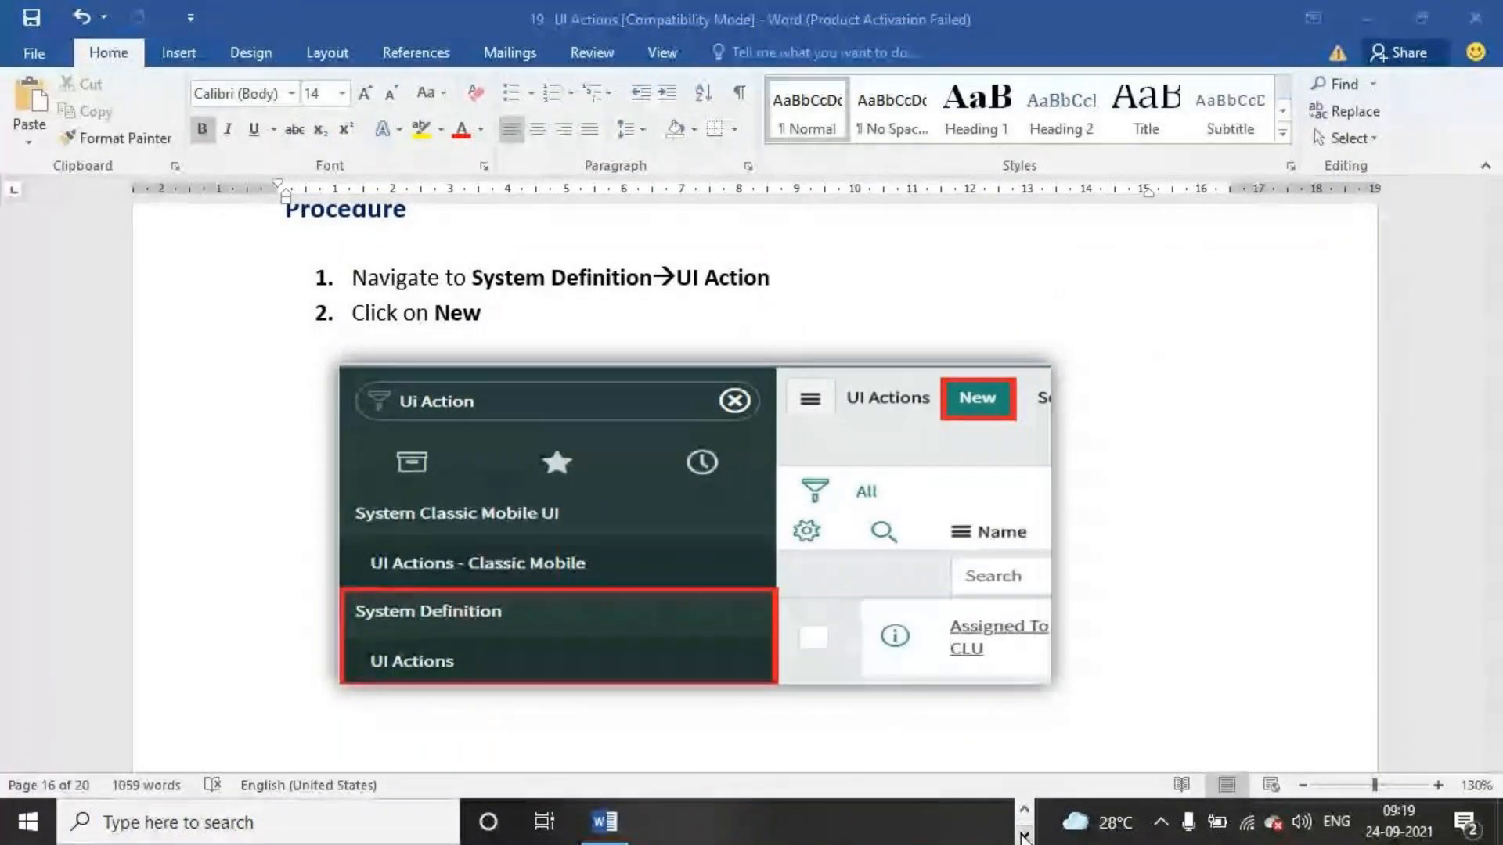
left_click(1480, 14)
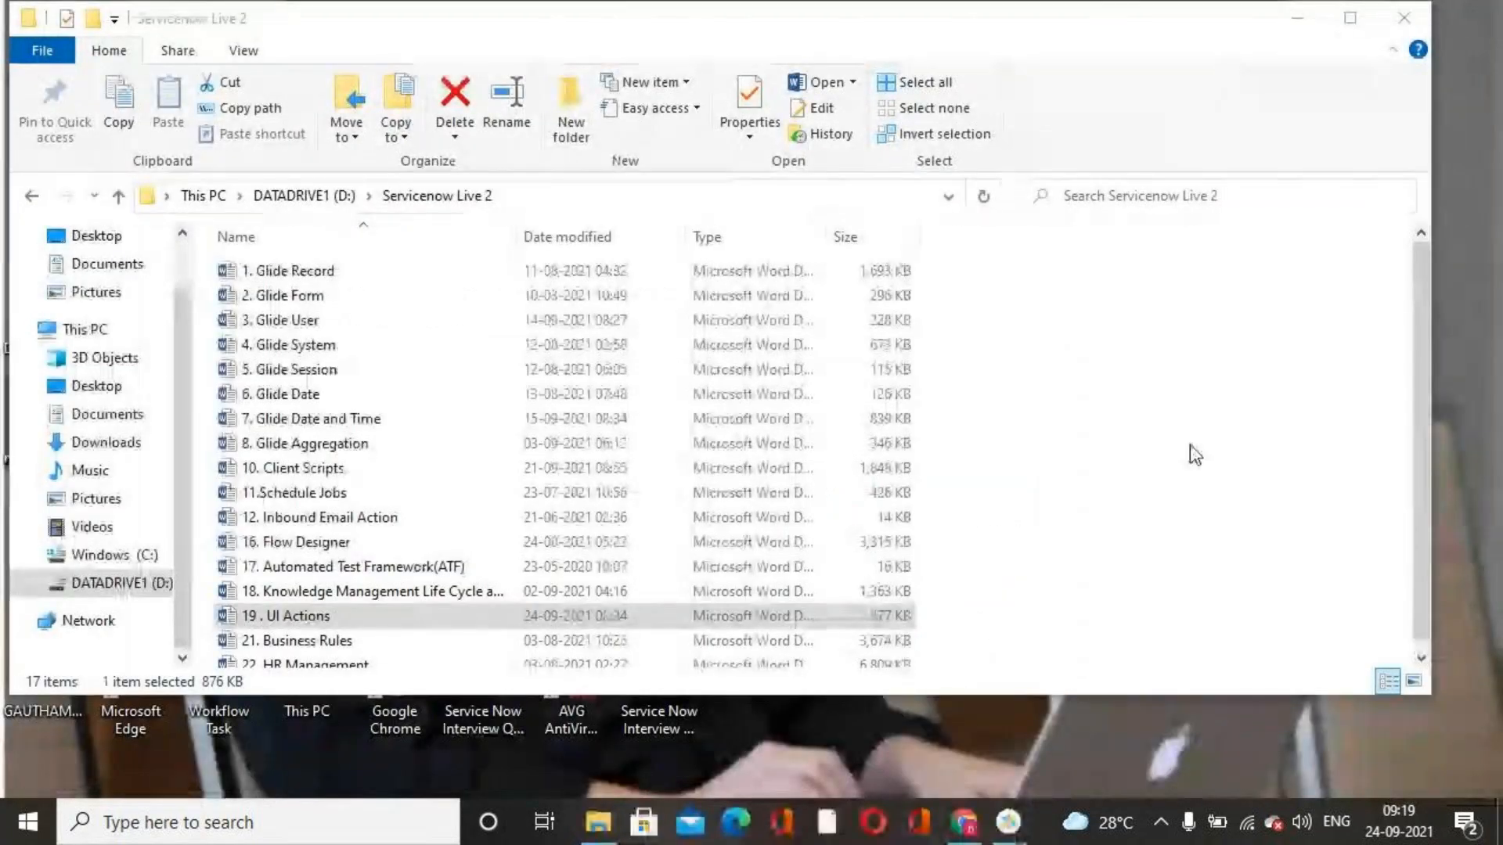
left_click(1298, 19)
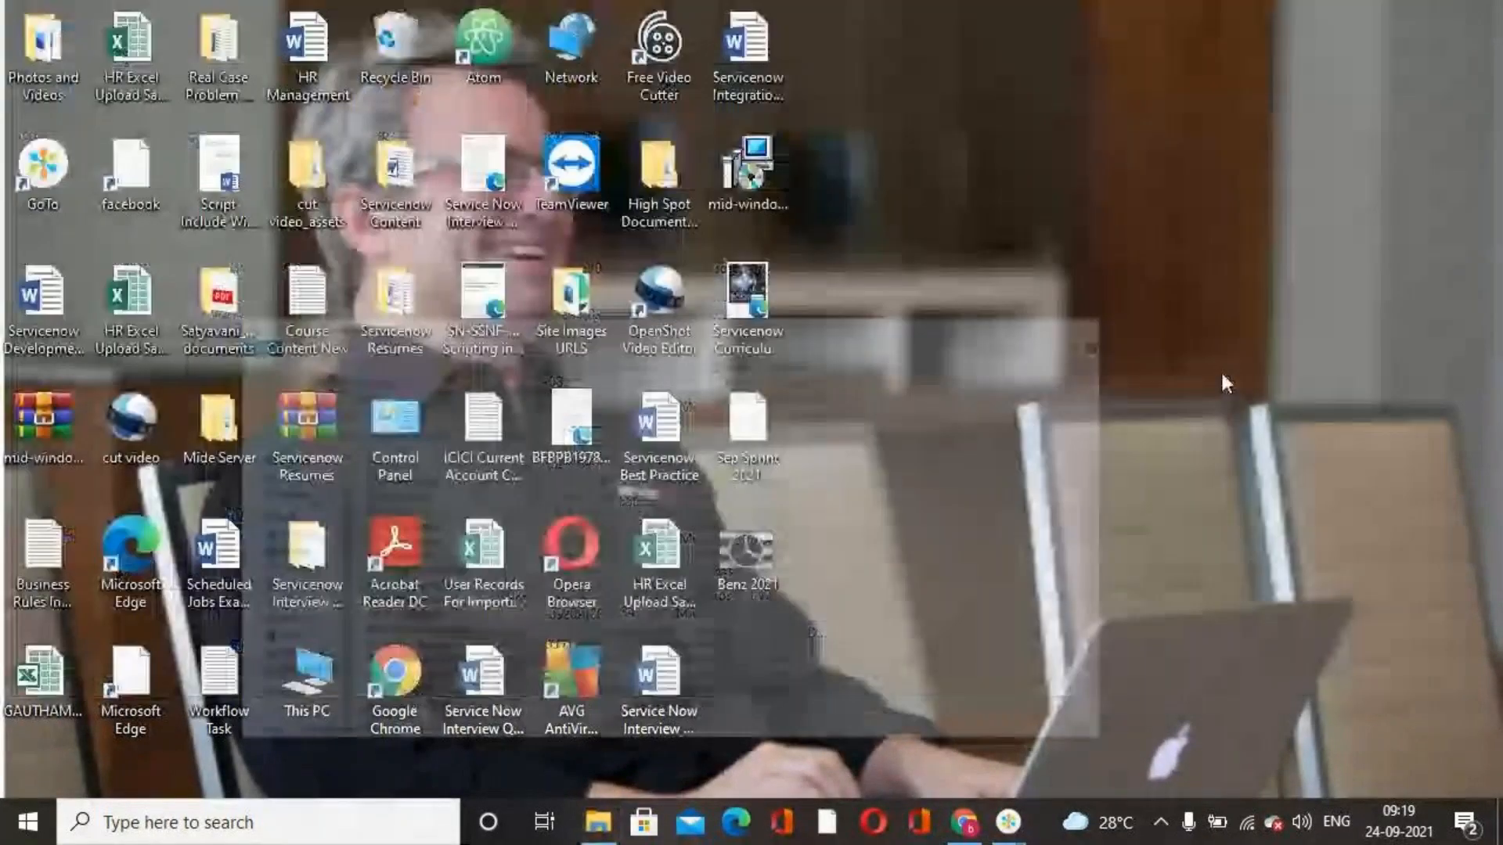
left_click(965, 821)
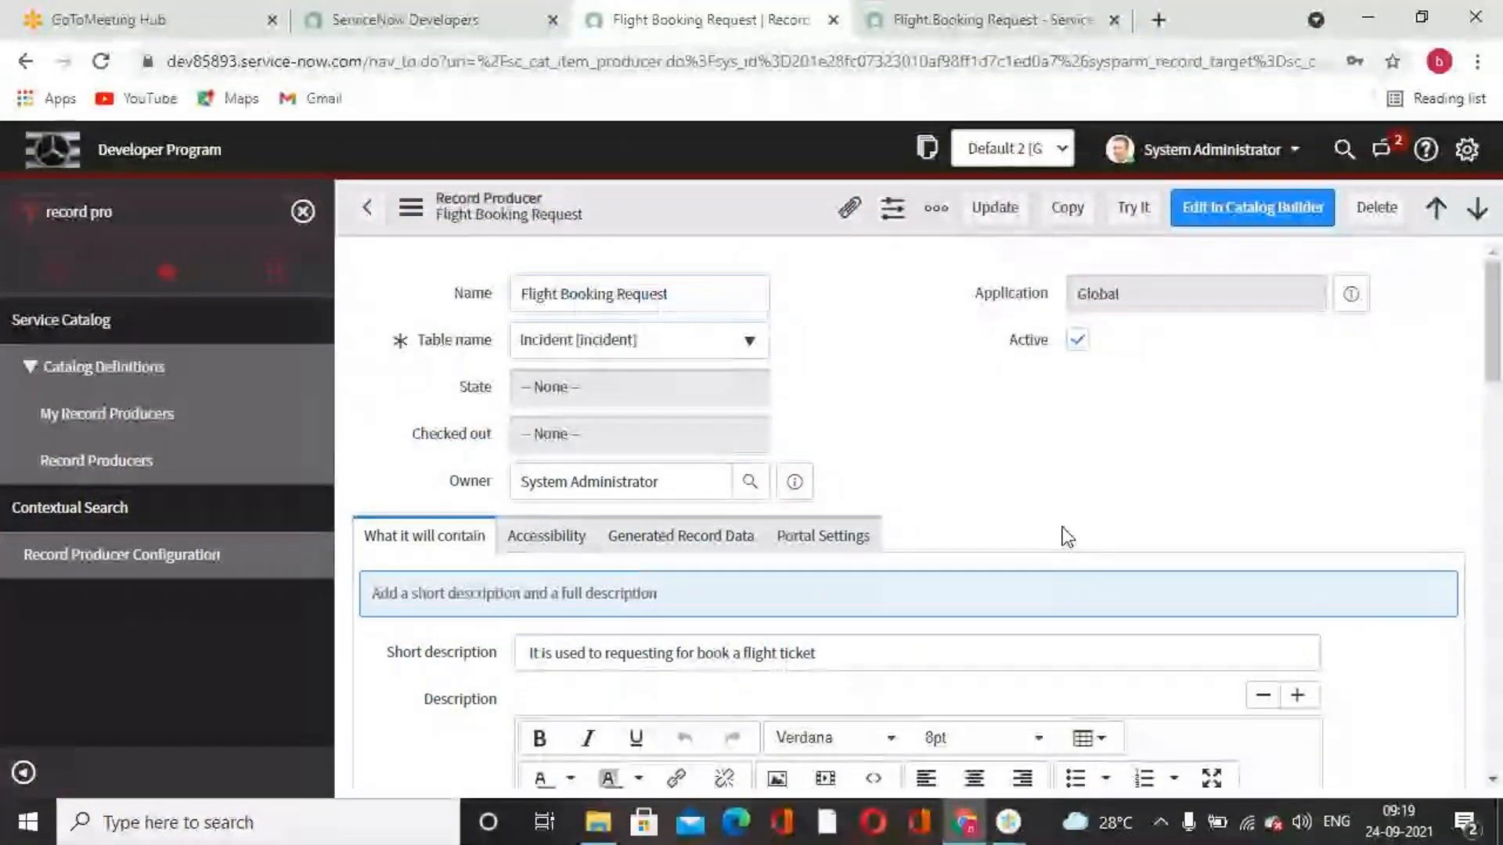
Open the "Flight Booking For?" variable from the Flight Booking Request record producer's variables.
scroll(1065, 537, "down", 1)
scroll(1065, 537, "up", 1)
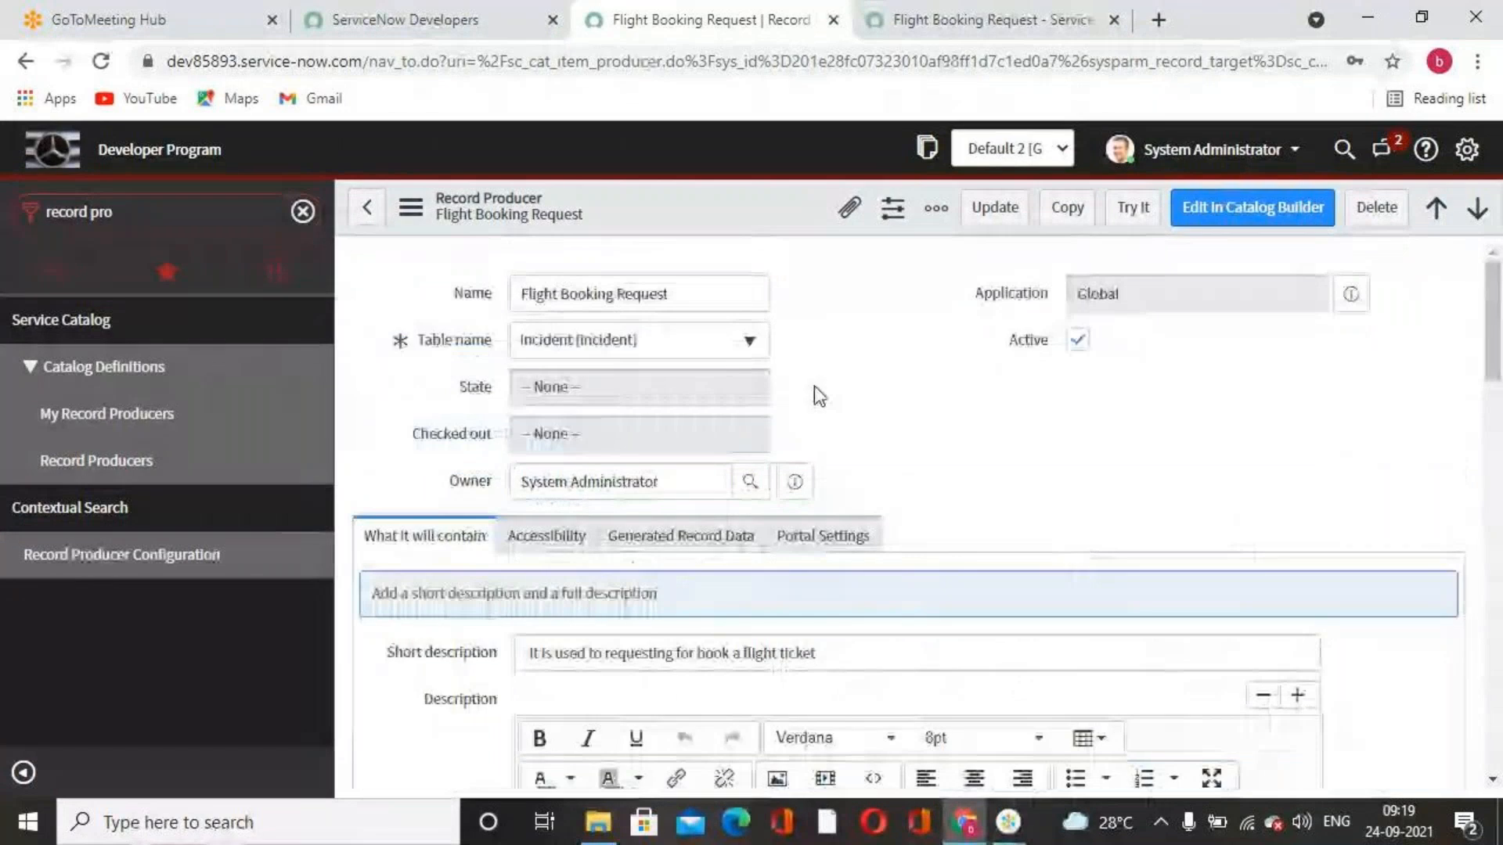
scroll(999, 502, "down", 6)
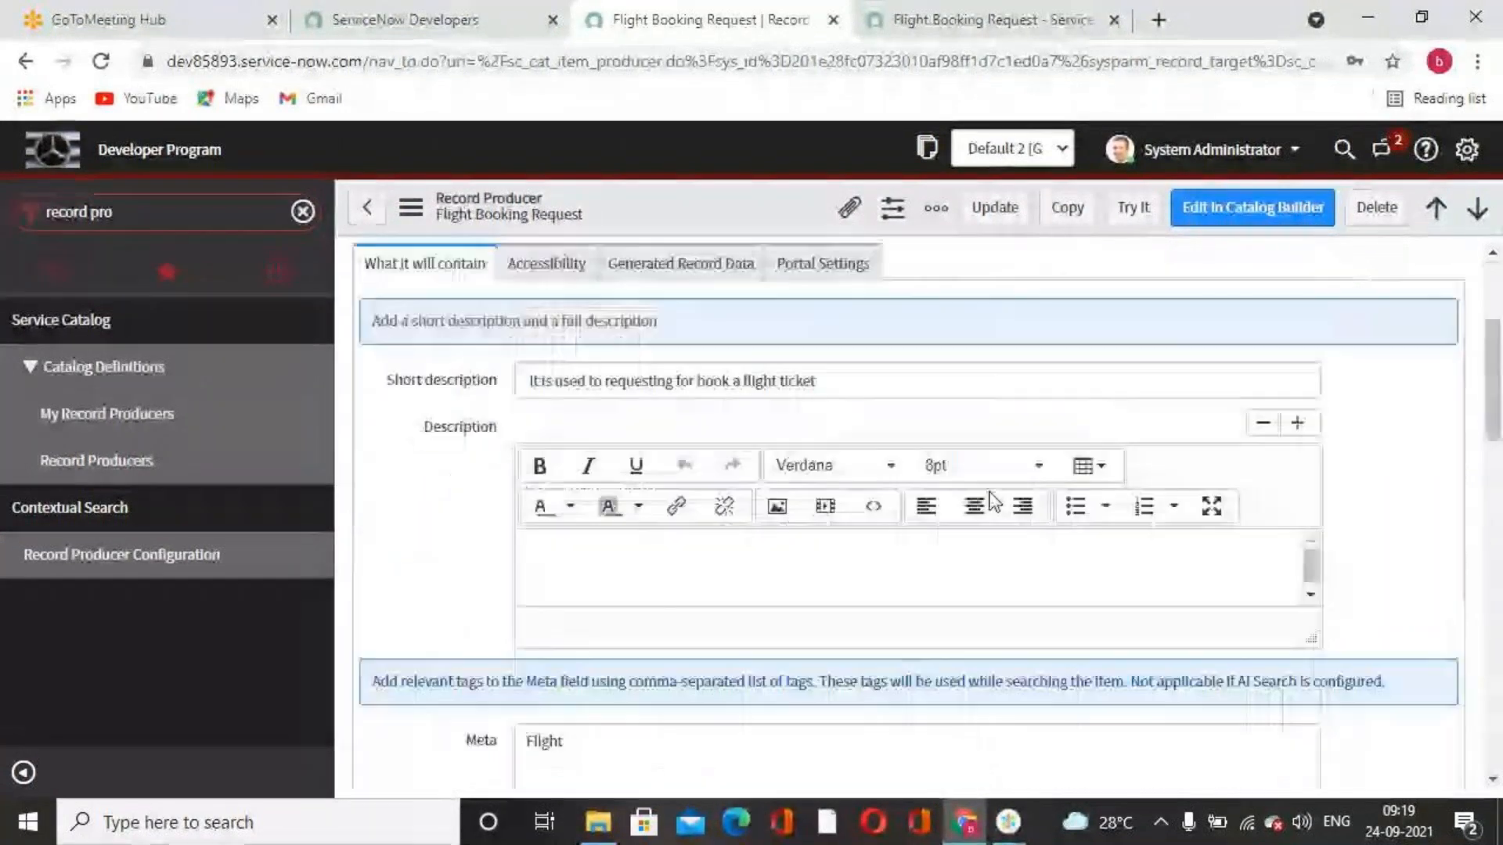
scroll(991, 492, "down", 10)
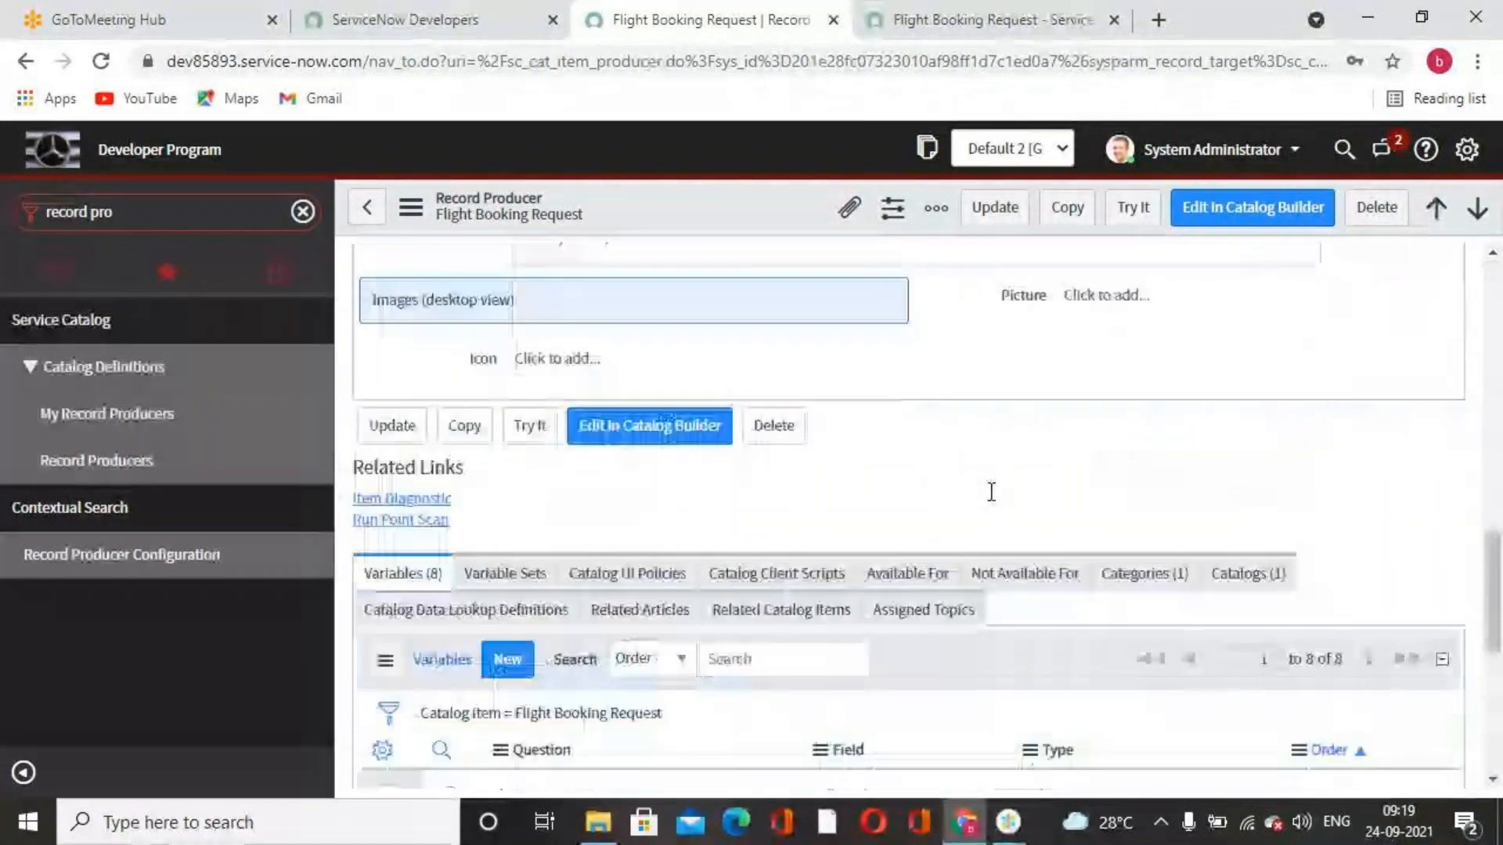
scroll(991, 491, "down", 4)
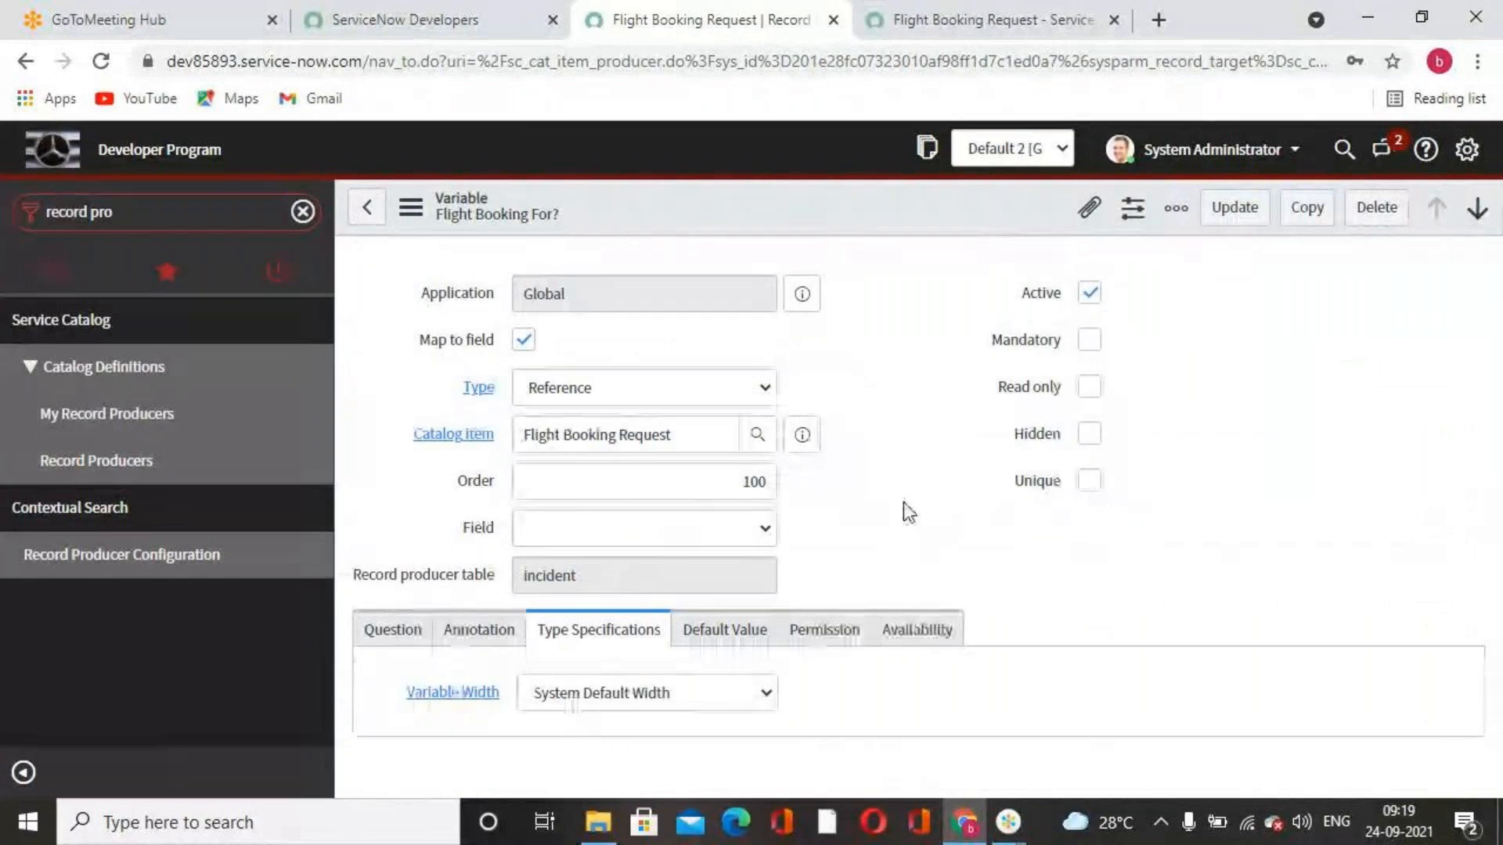
Set the default value of the Flight Booking For? variable to javascript:gs.getUserID(); and save the record.
scroll(908, 512, "down", 5)
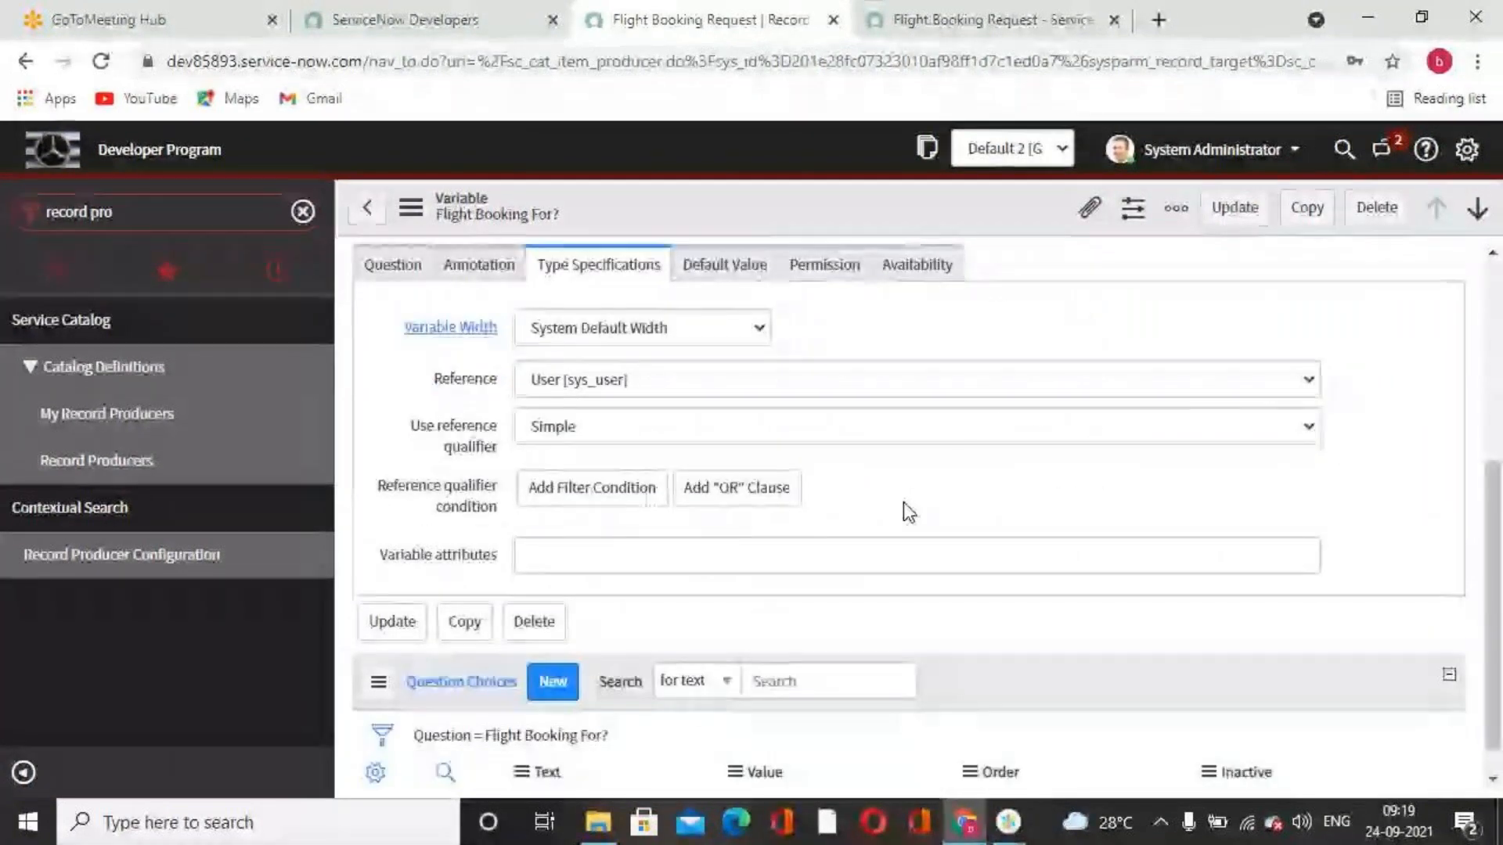
scroll(905, 504, "up", 4)
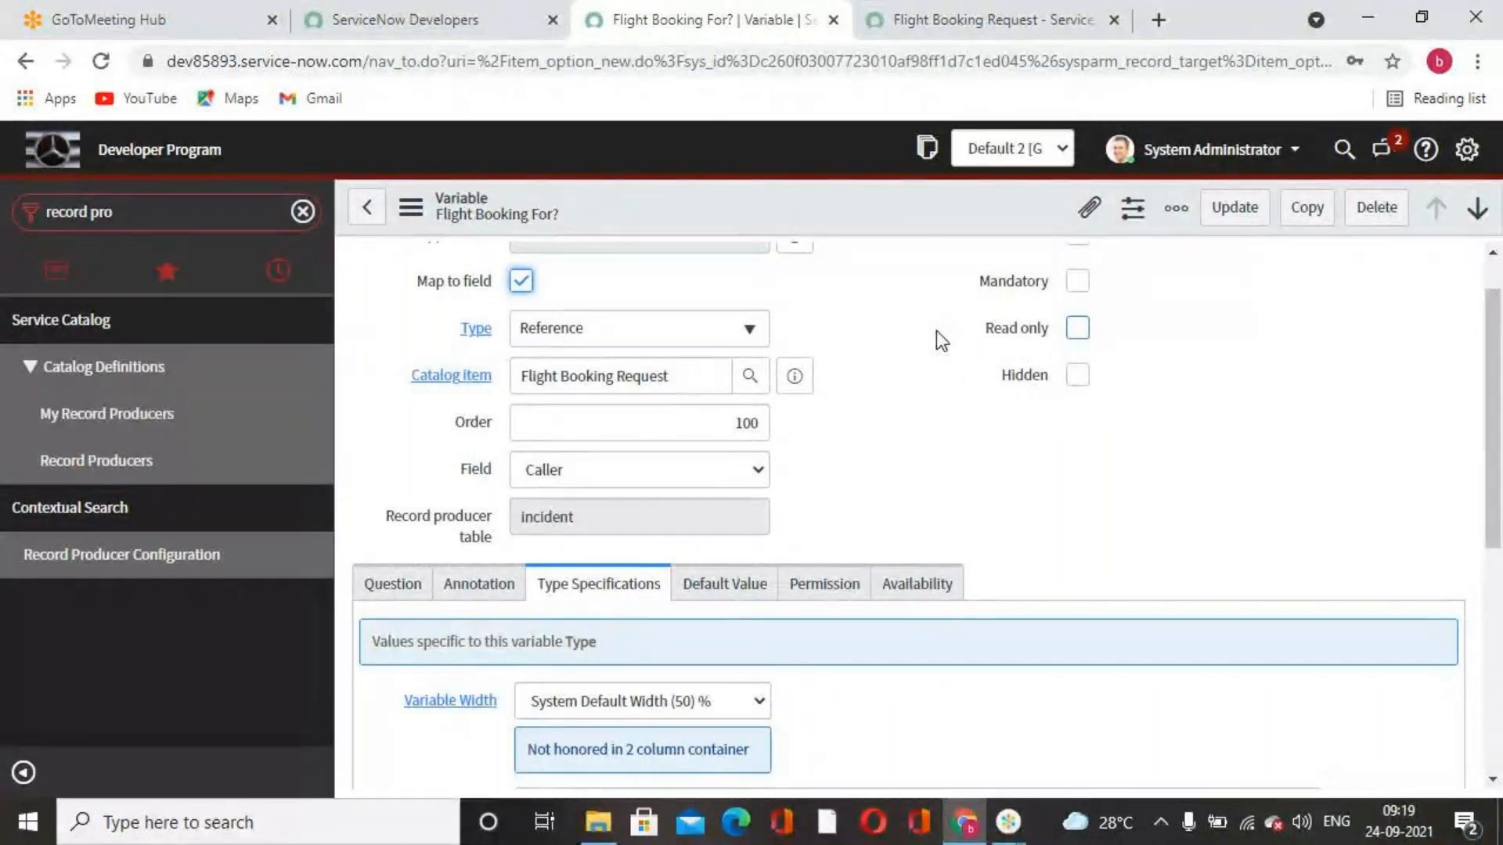
scroll(914, 377, "up", 1)
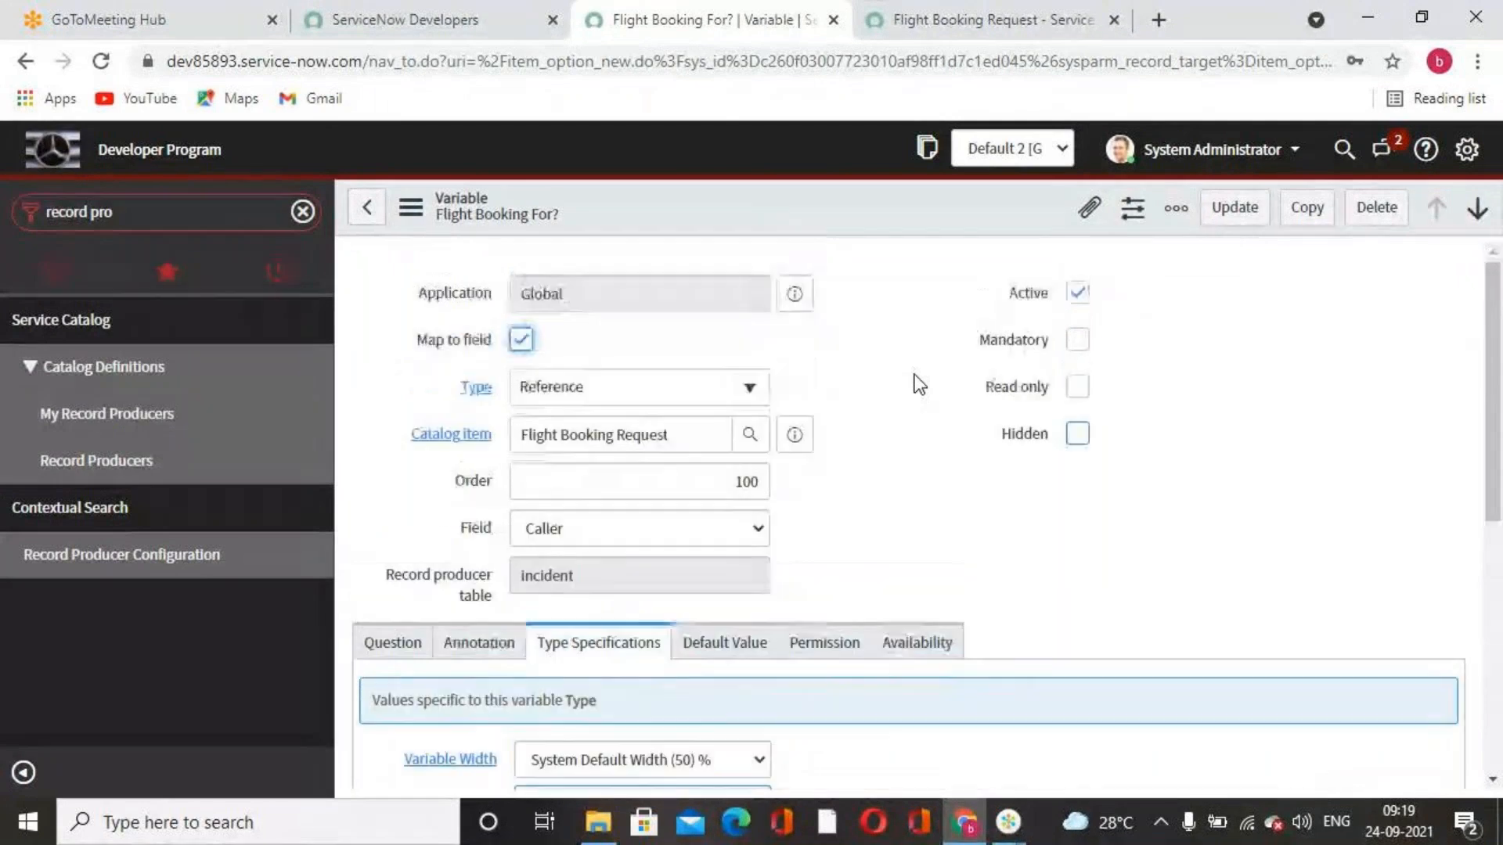
scroll(916, 382, "down", 6)
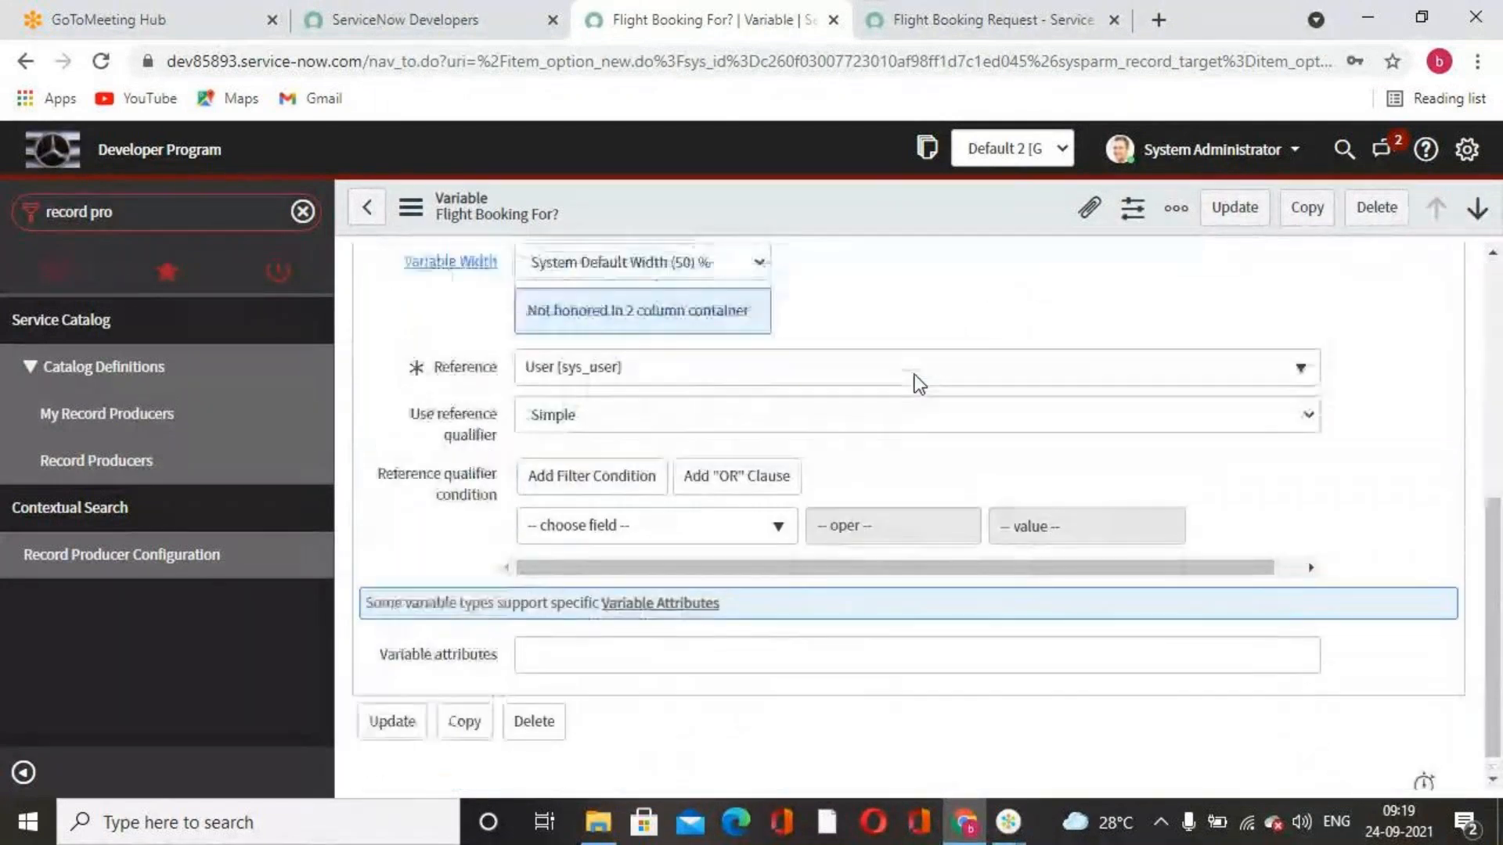
scroll(914, 375, "up", 5)
left_click(745, 430)
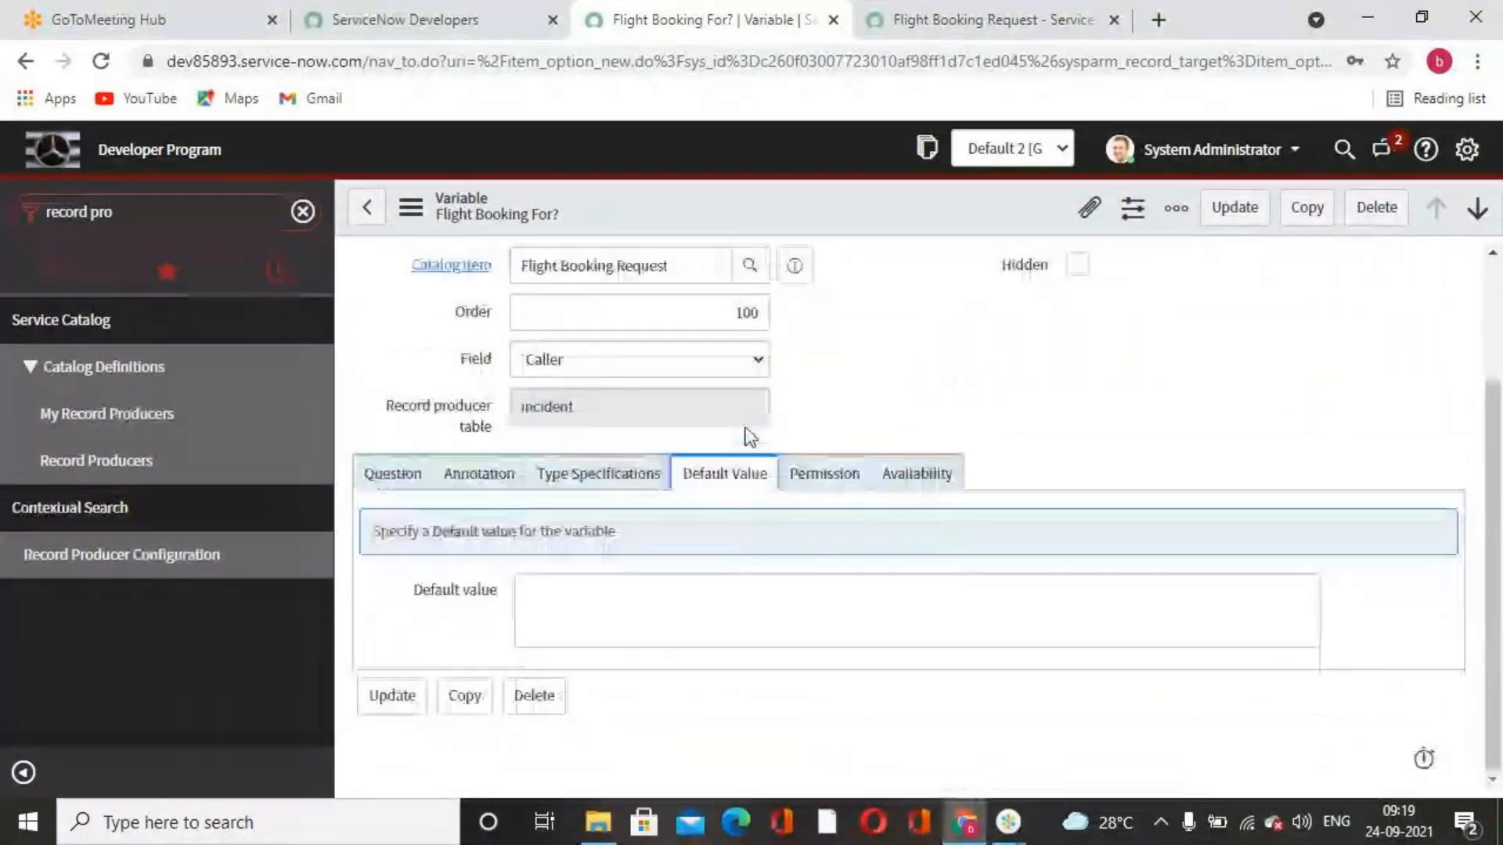
left_click(649, 613)
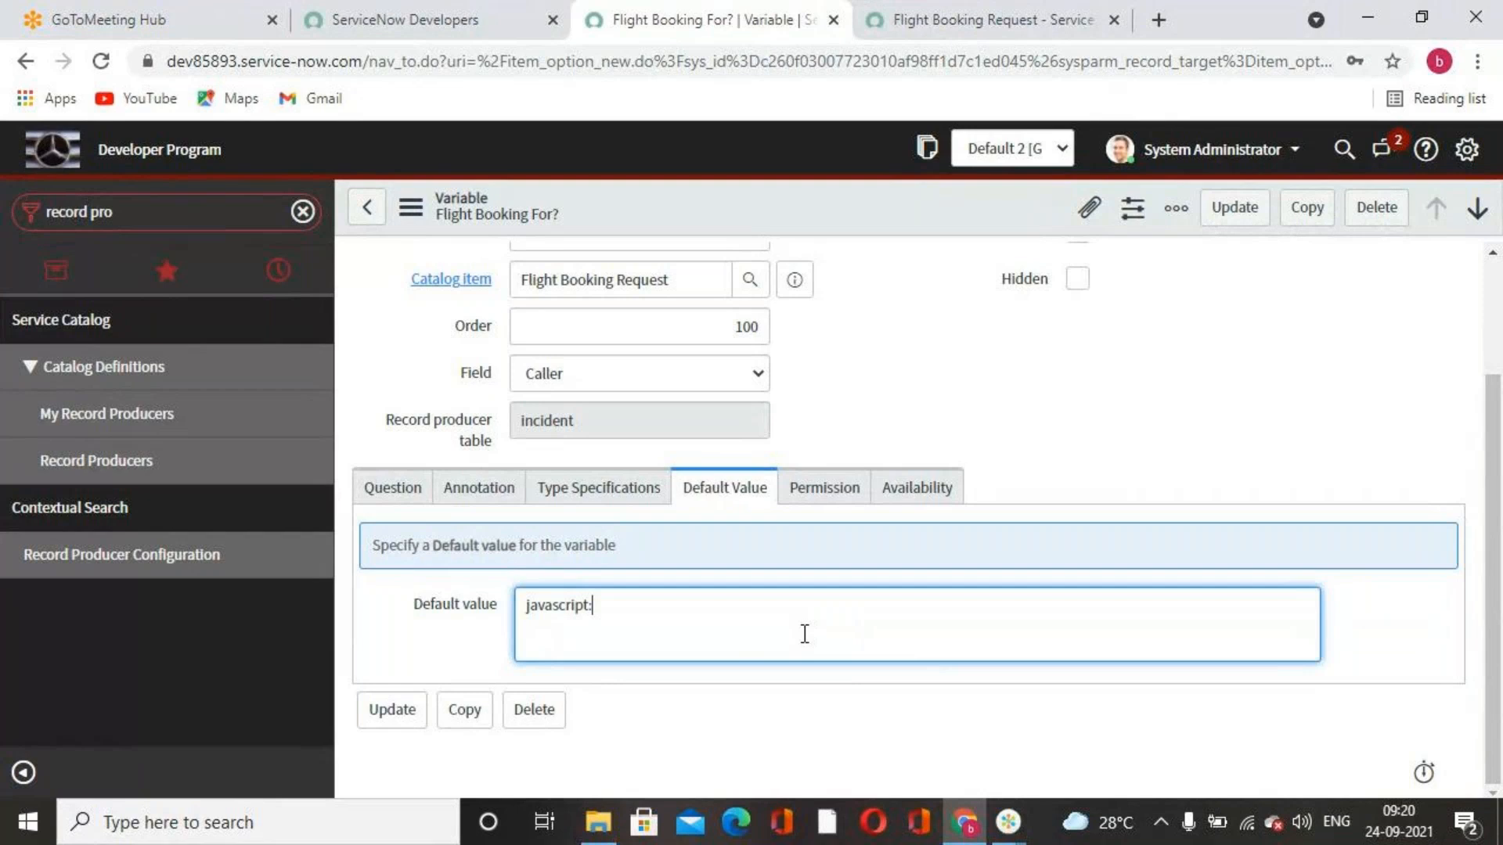
type("gs.")
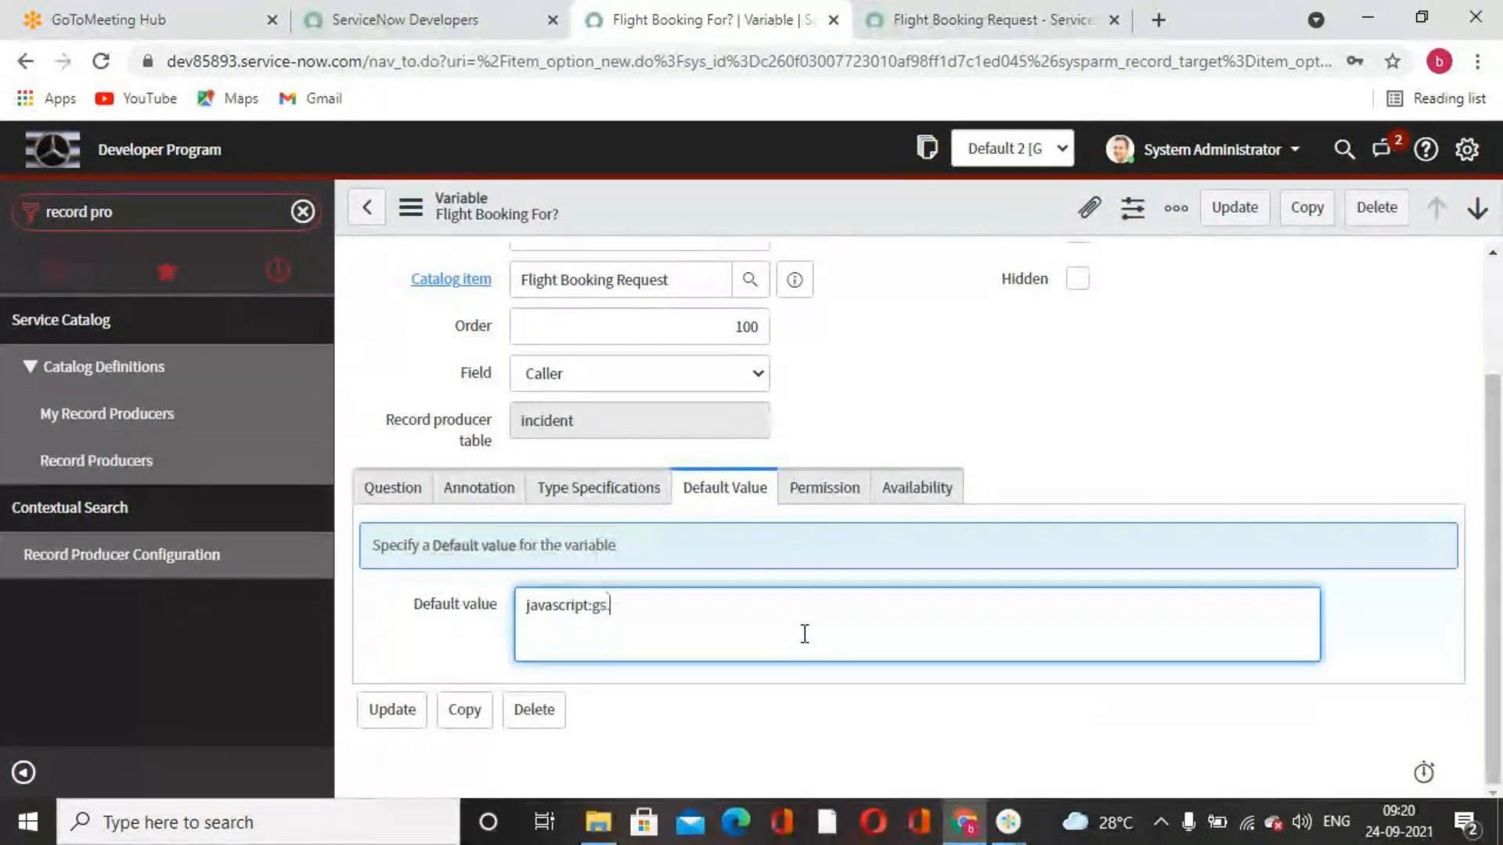
type("getUserID(")
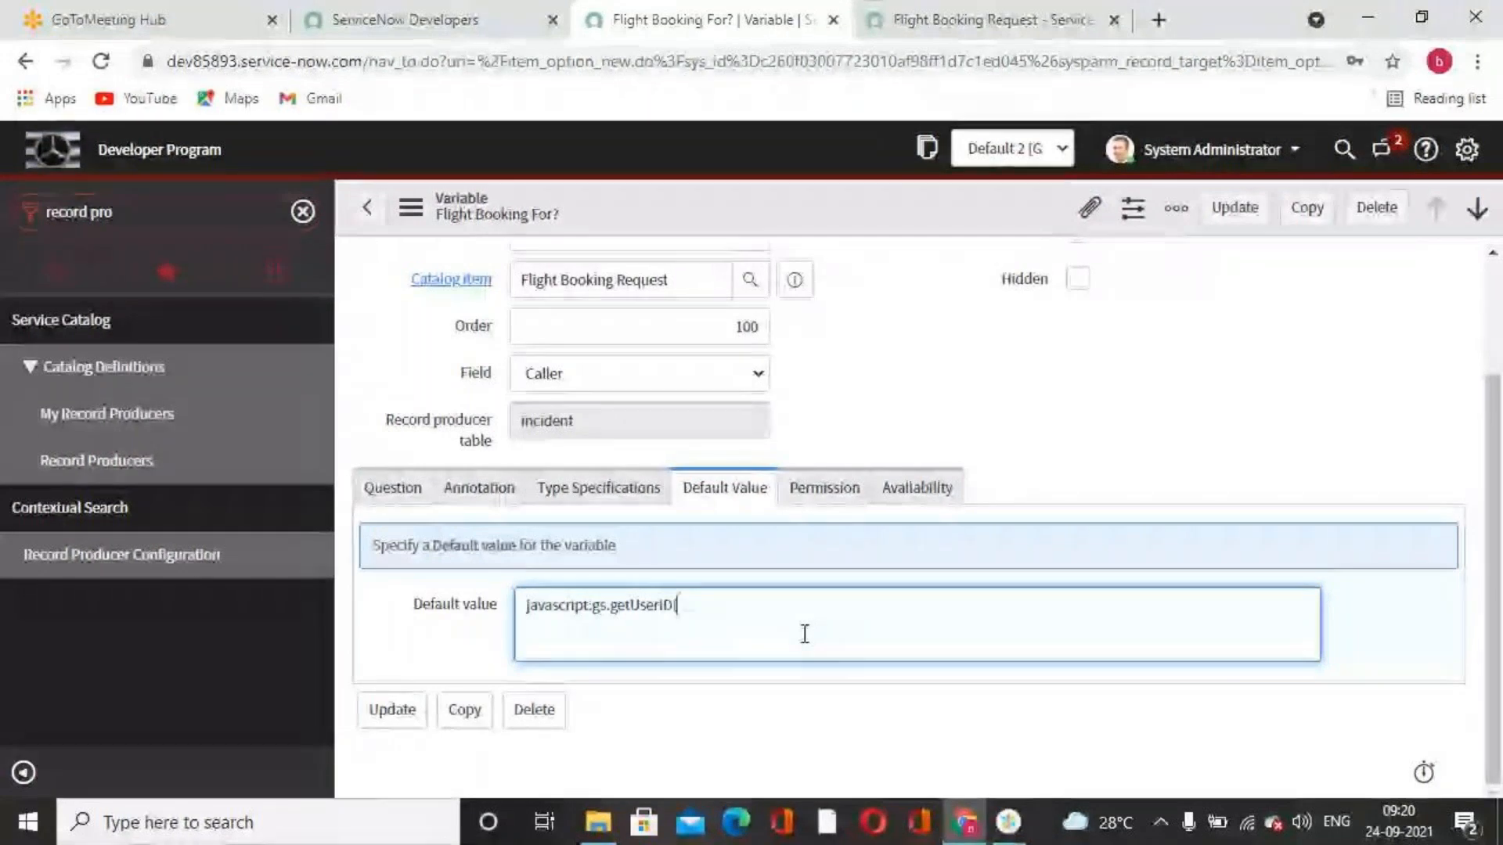
type(");")
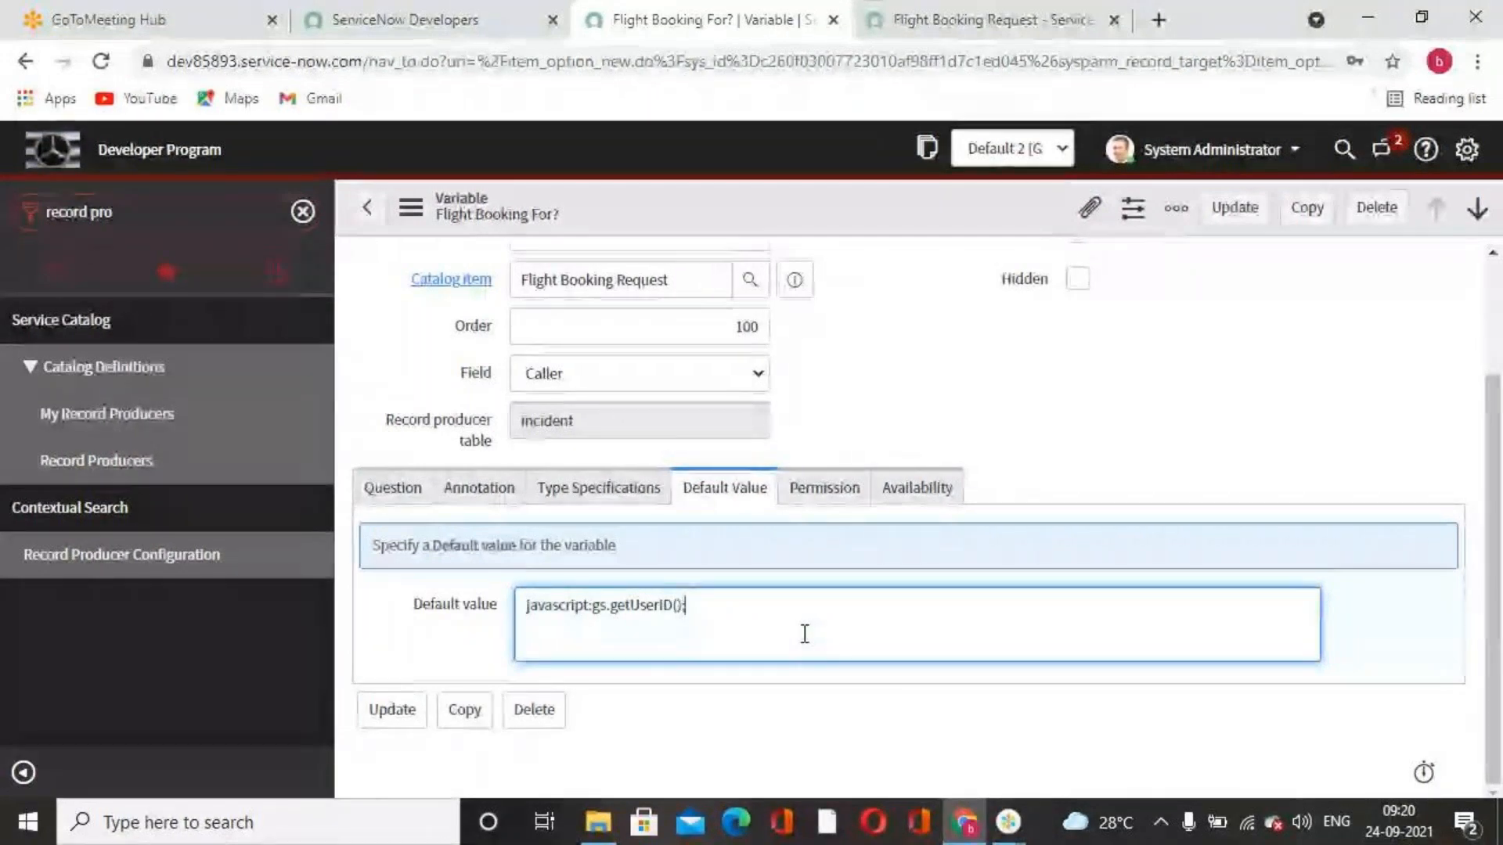
double_click(591, 620)
left_click(612, 640)
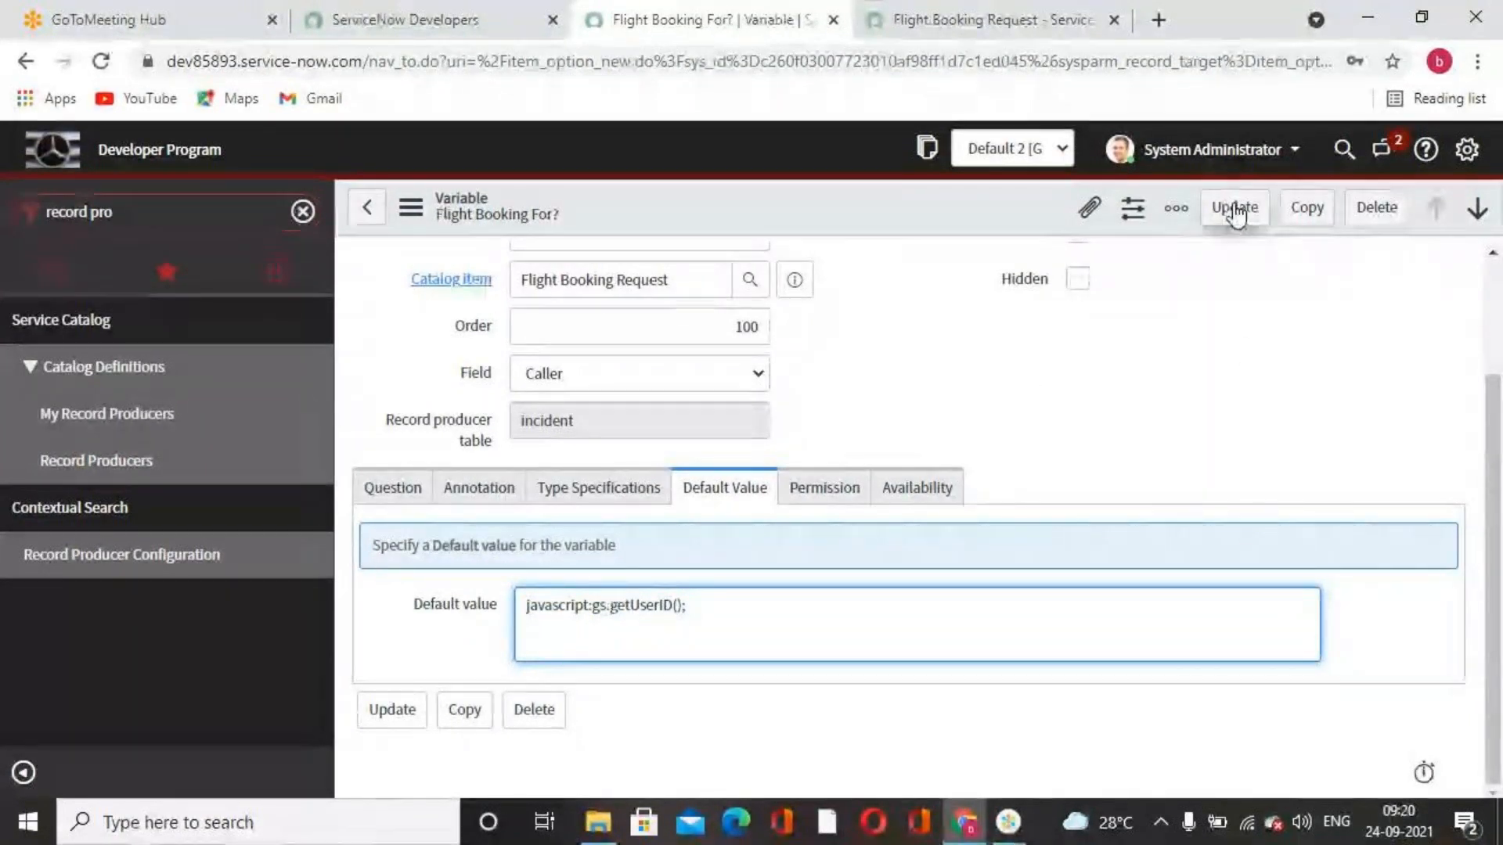
right_click(938, 195)
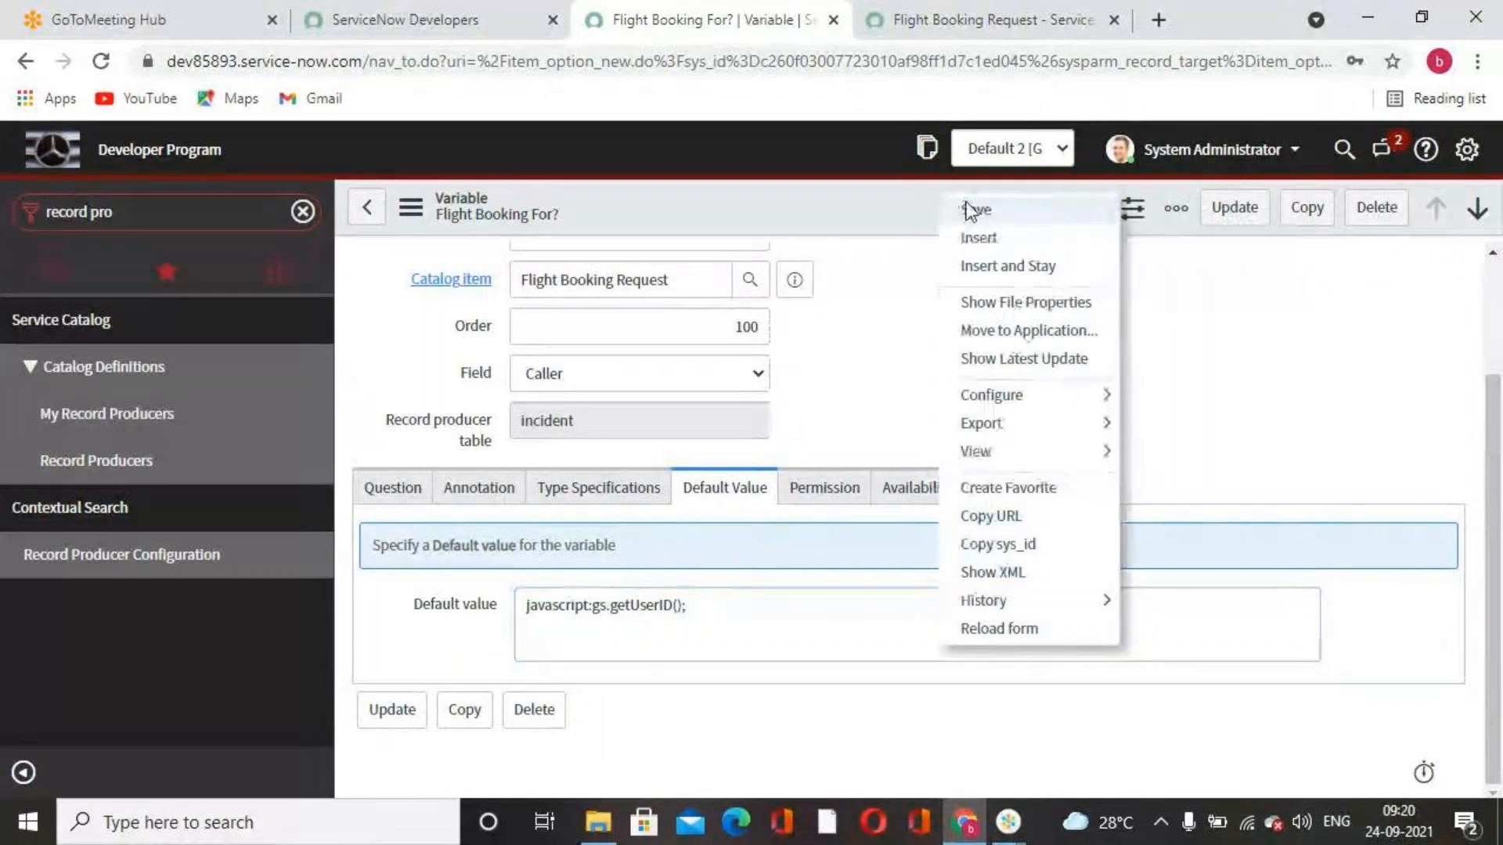
left_click(970, 209)
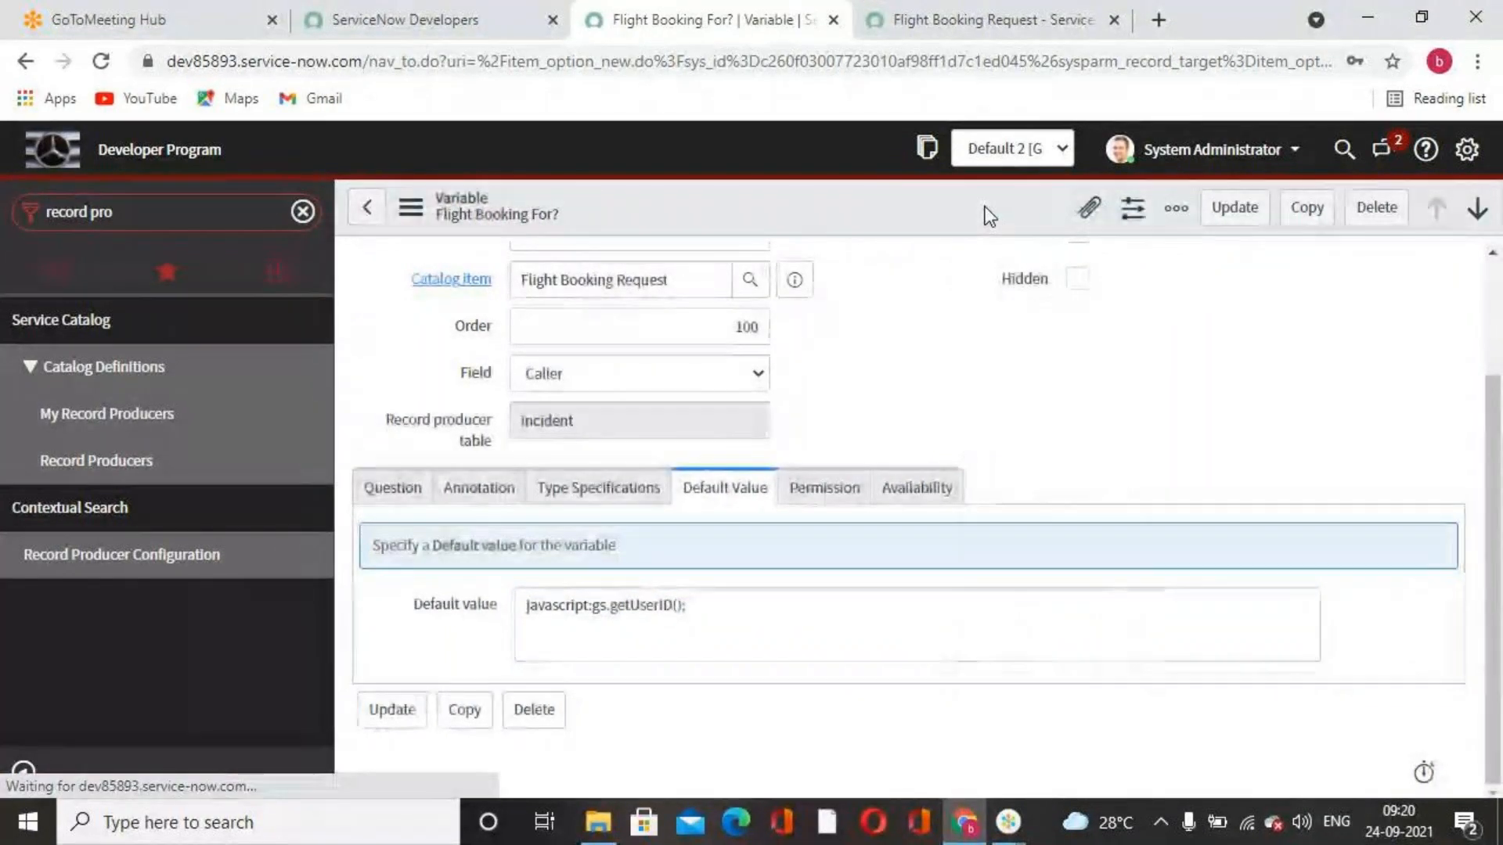
Duplicate the variable's browser tab, reload the Flight Booking Request portal form, and check its Flight Booking For? field.
right_click(646, 27)
left_click(764, 199)
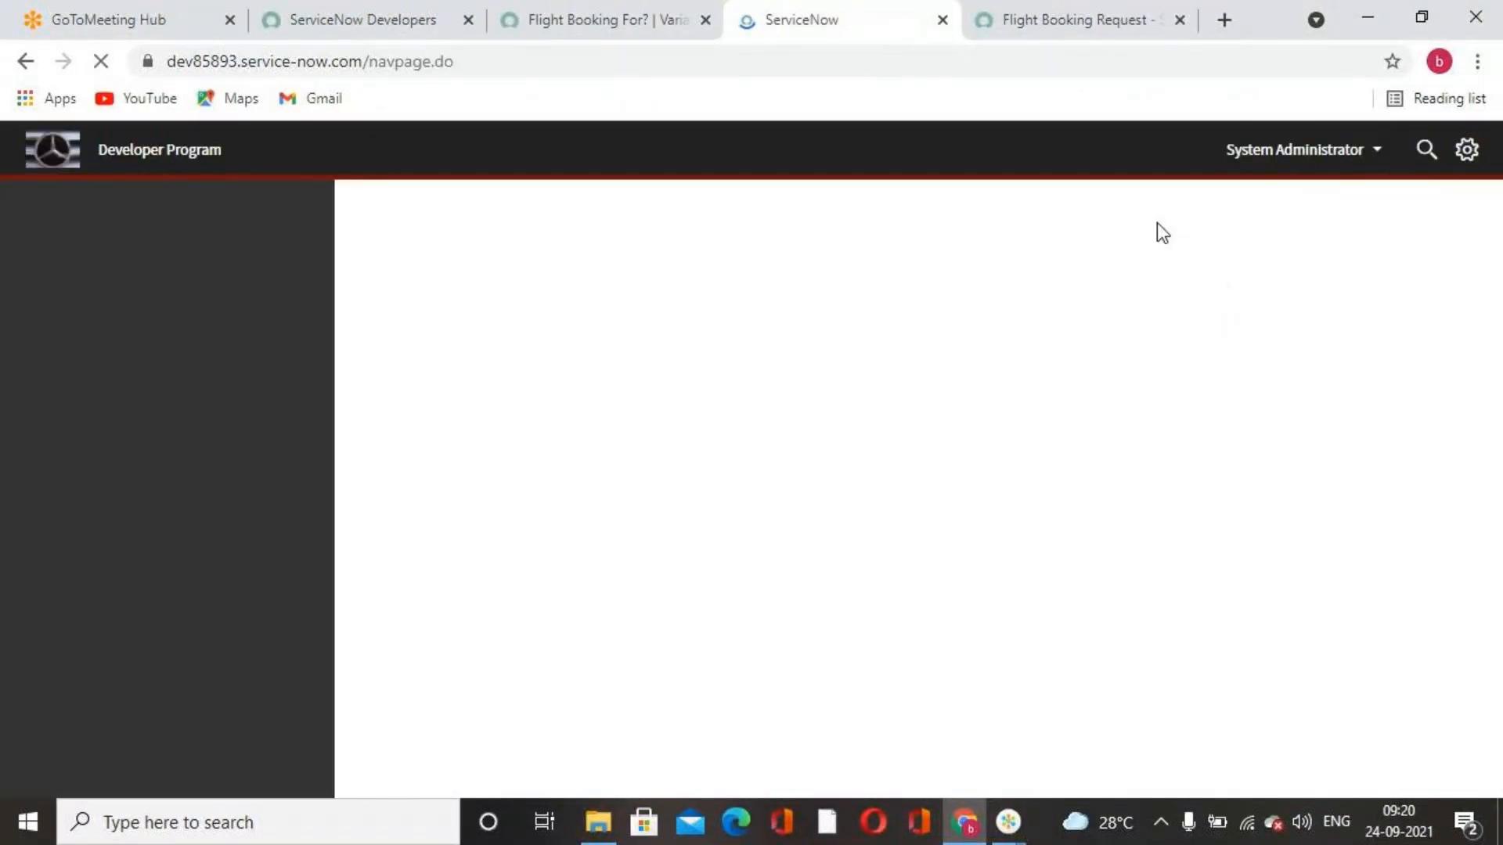
left_click(1068, 24)
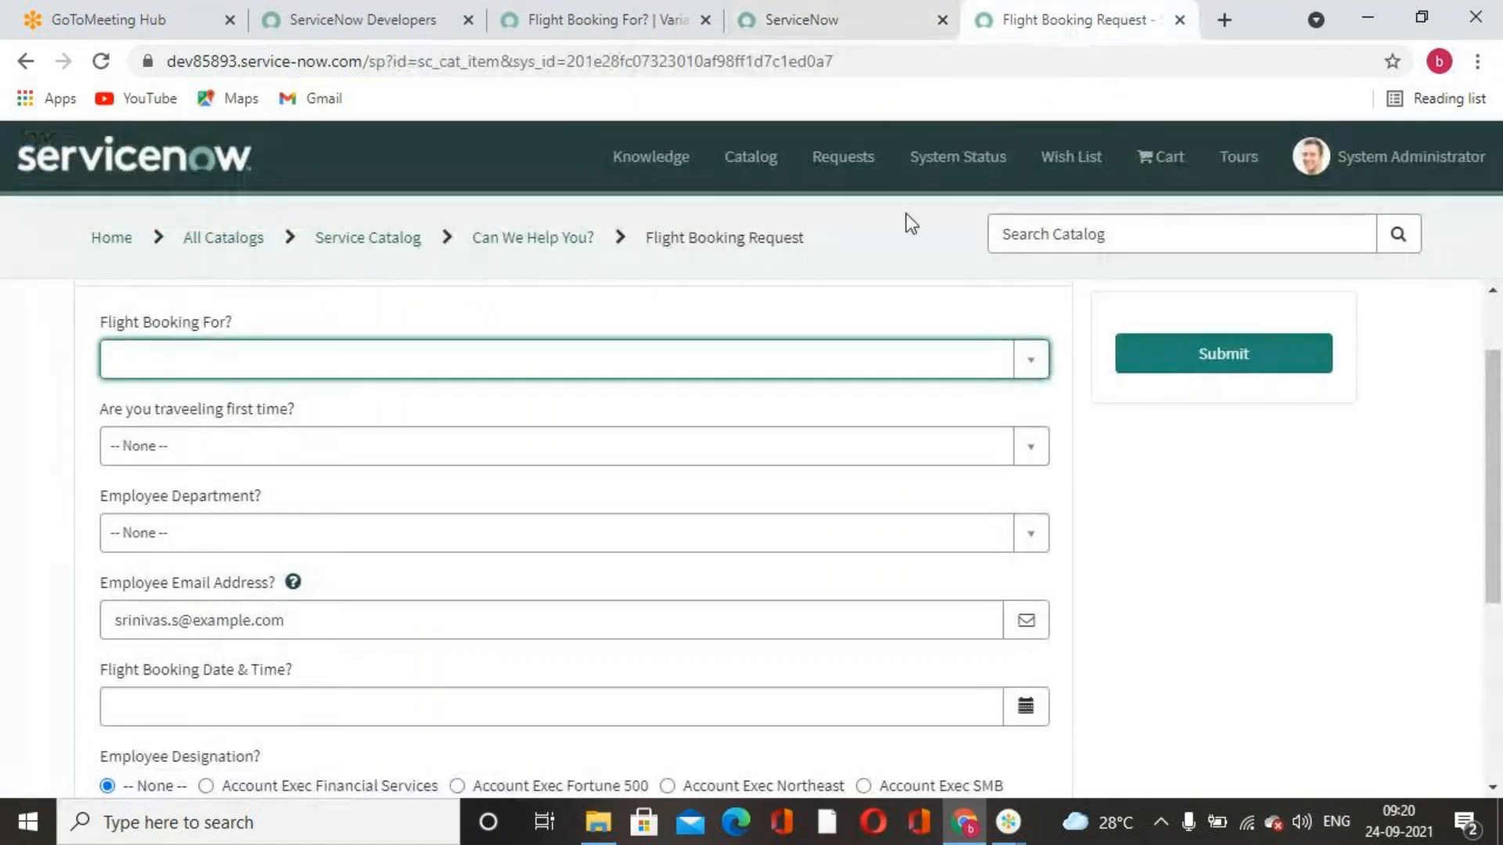
left_click(100, 61)
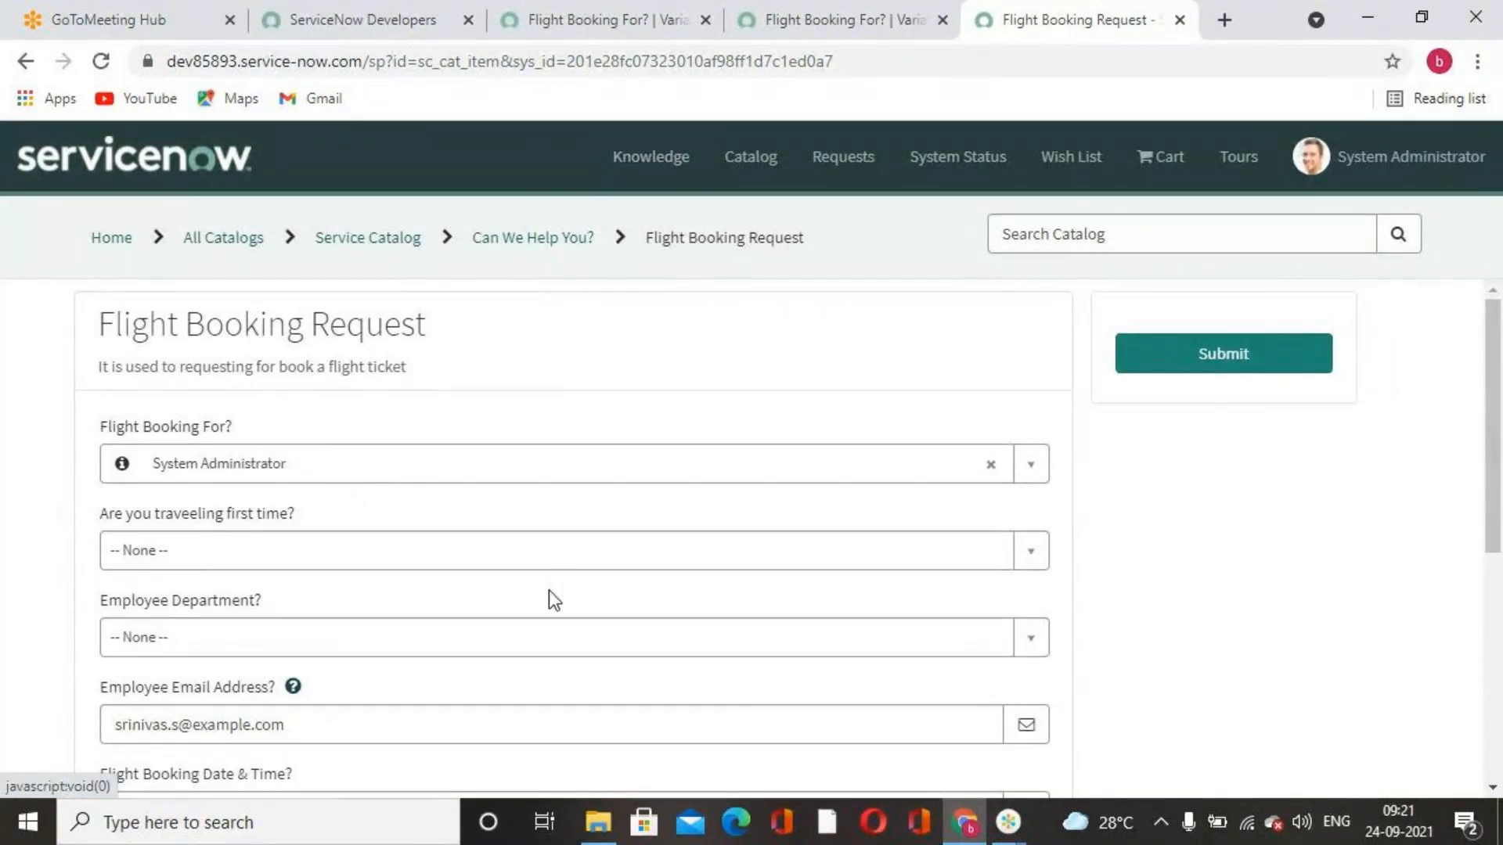
scroll(364, 599, "down", 1)
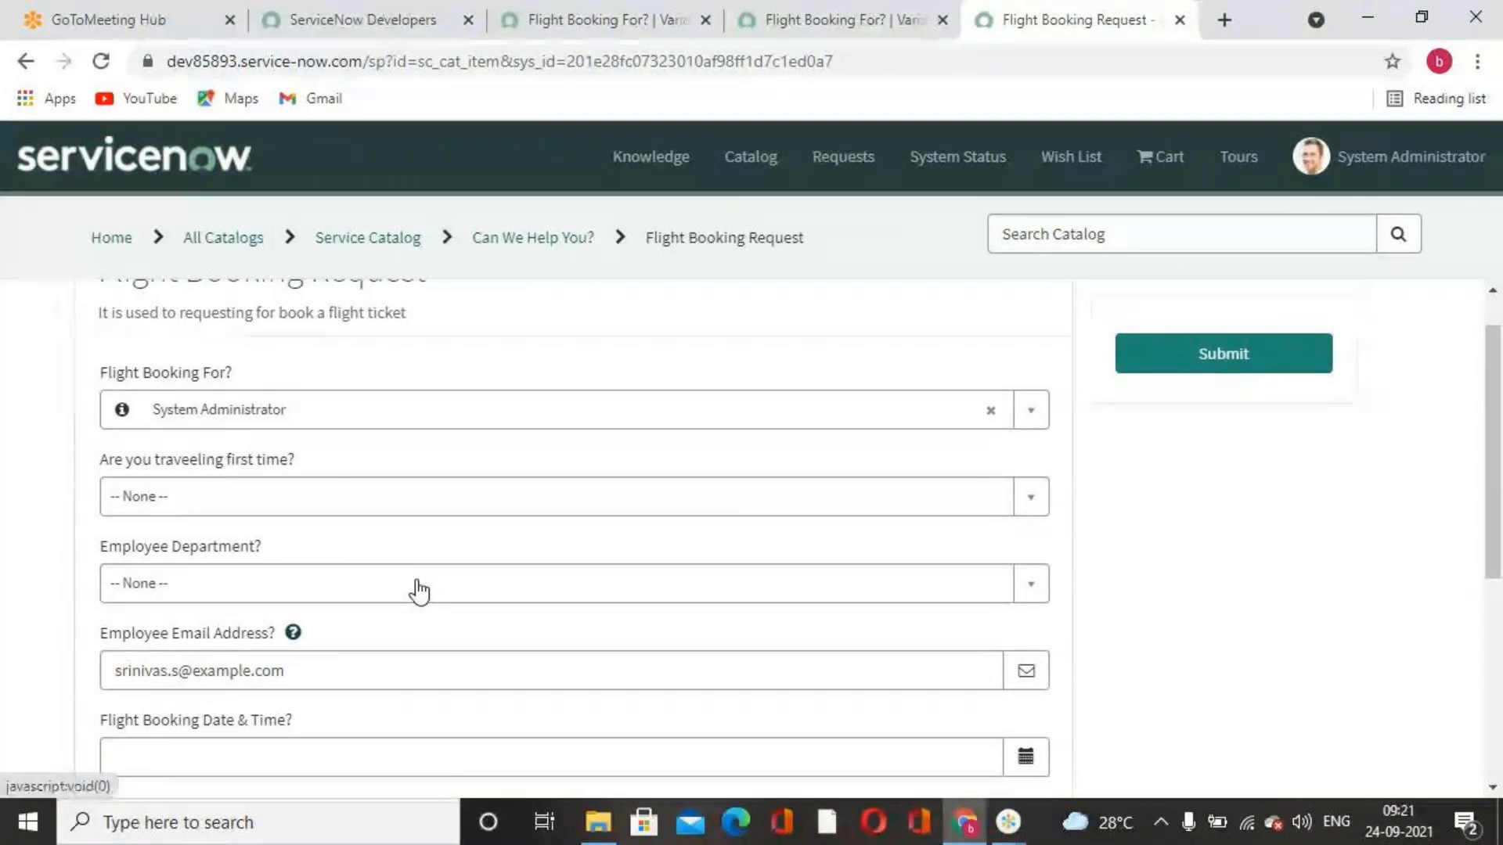
Return to the Flight Booking For? variable, update it, and close the duplicate browser tab.
left_click(633, 27)
scroll(815, 407, "down", 2)
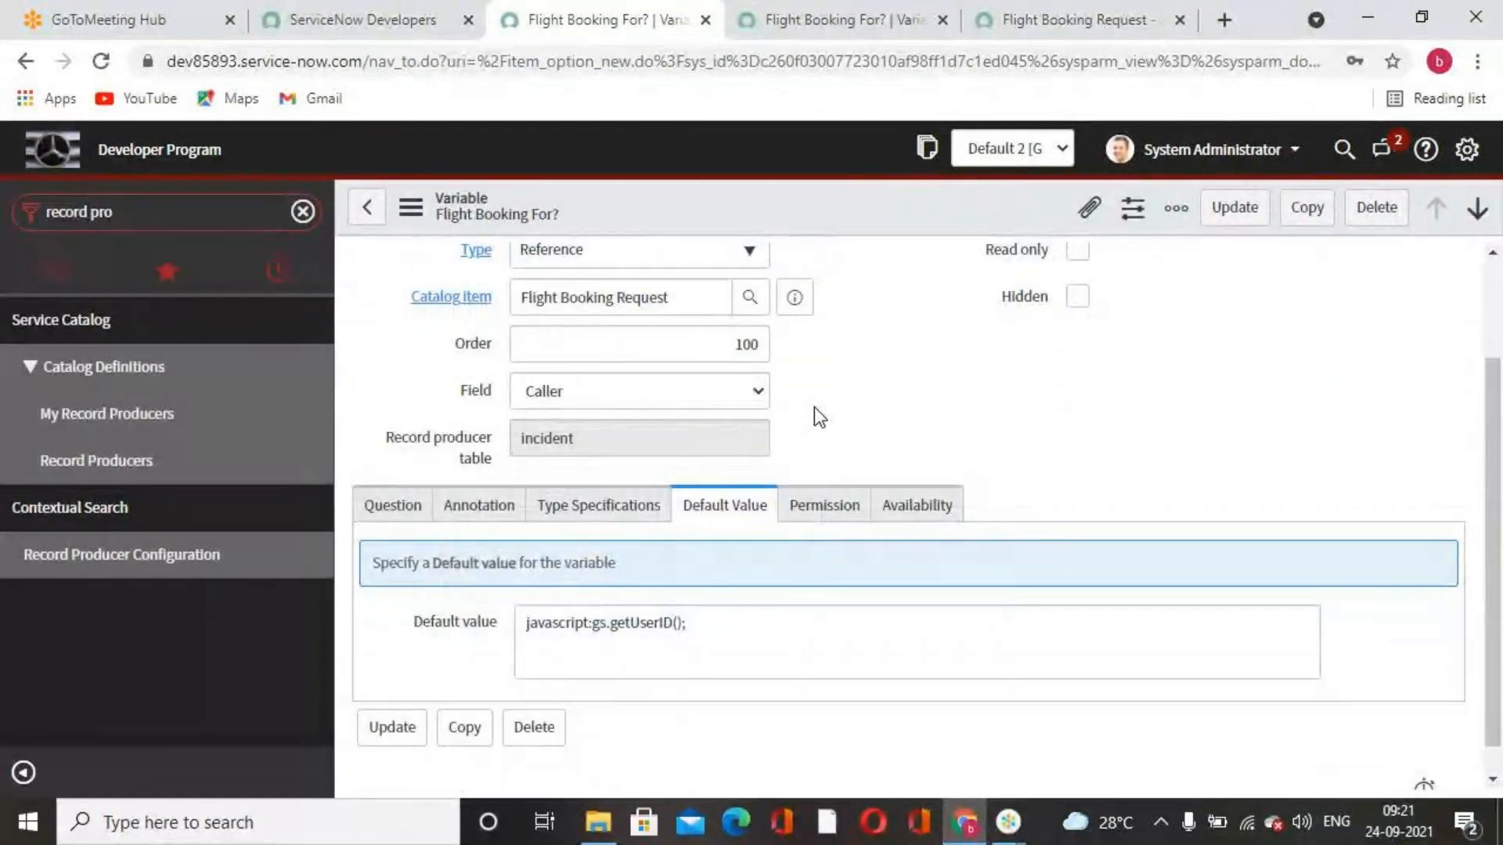
left_click(368, 211)
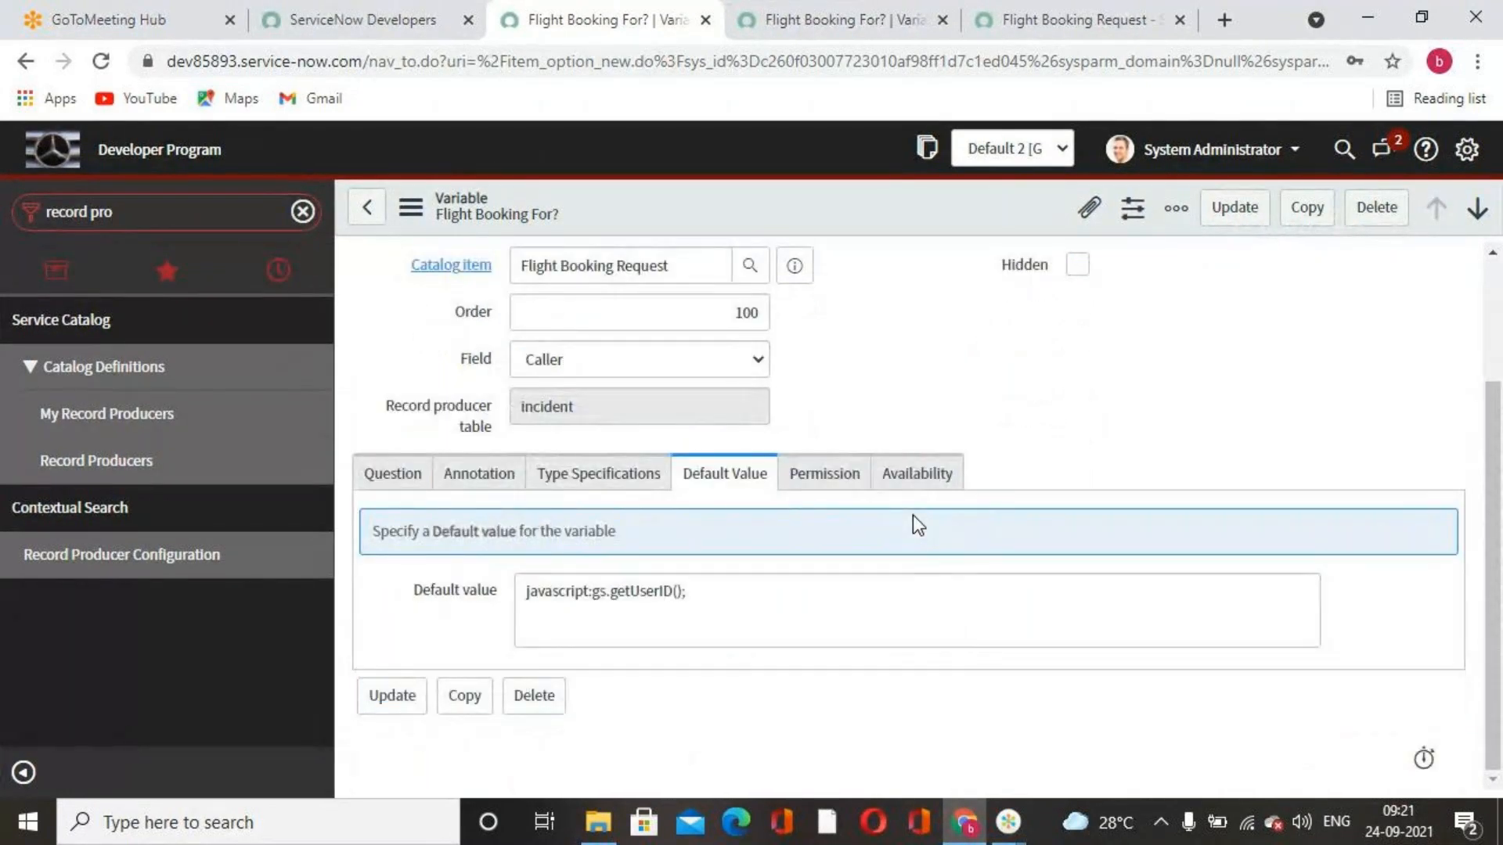
left_click(1235, 209)
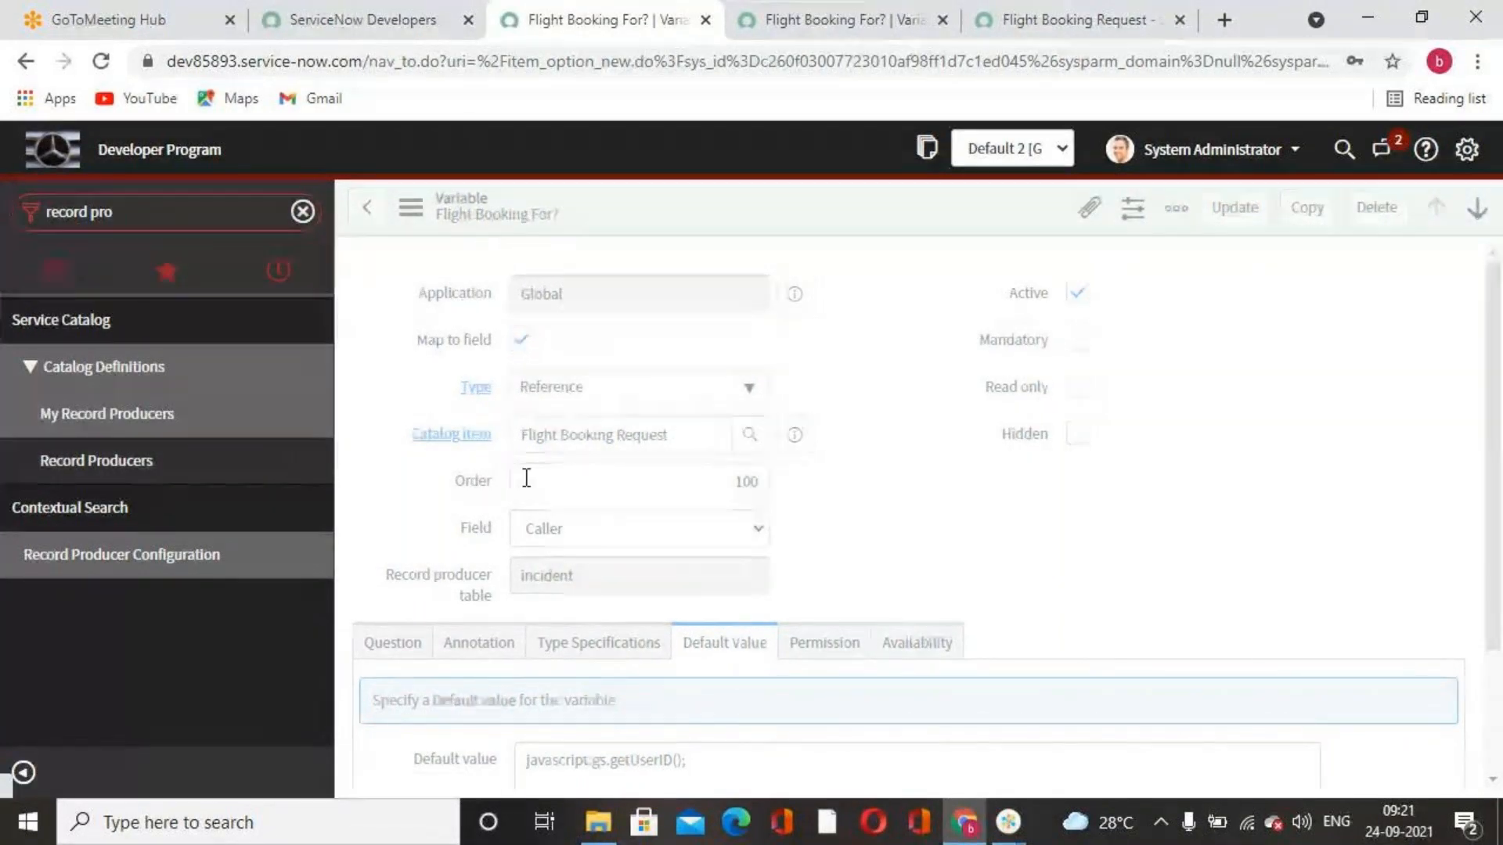
left_click(943, 21)
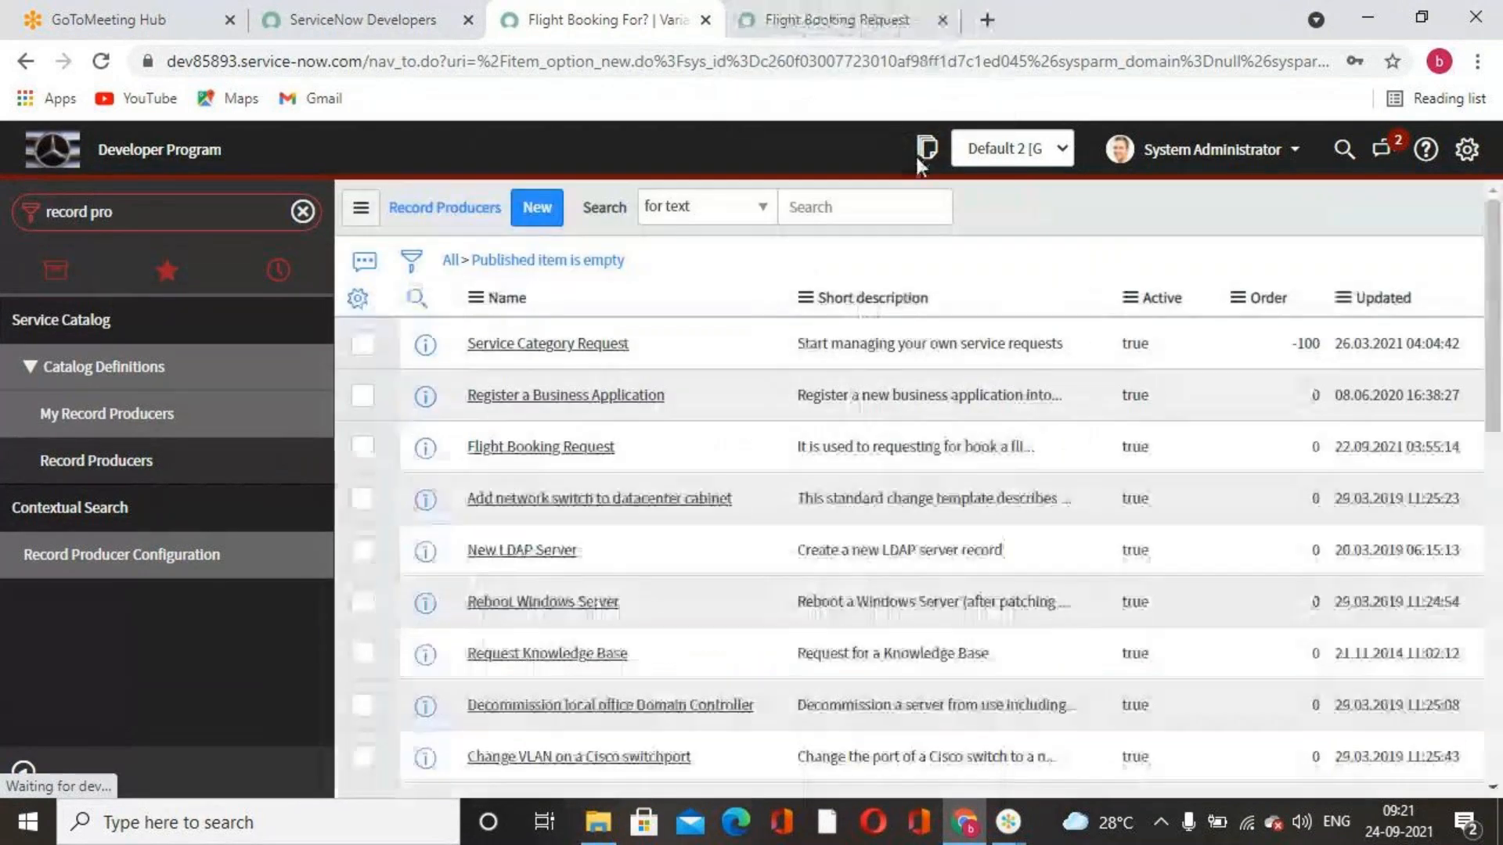
Open the Flight Booking Request record producer and open its Employee Department? variable.
left_click(535, 450)
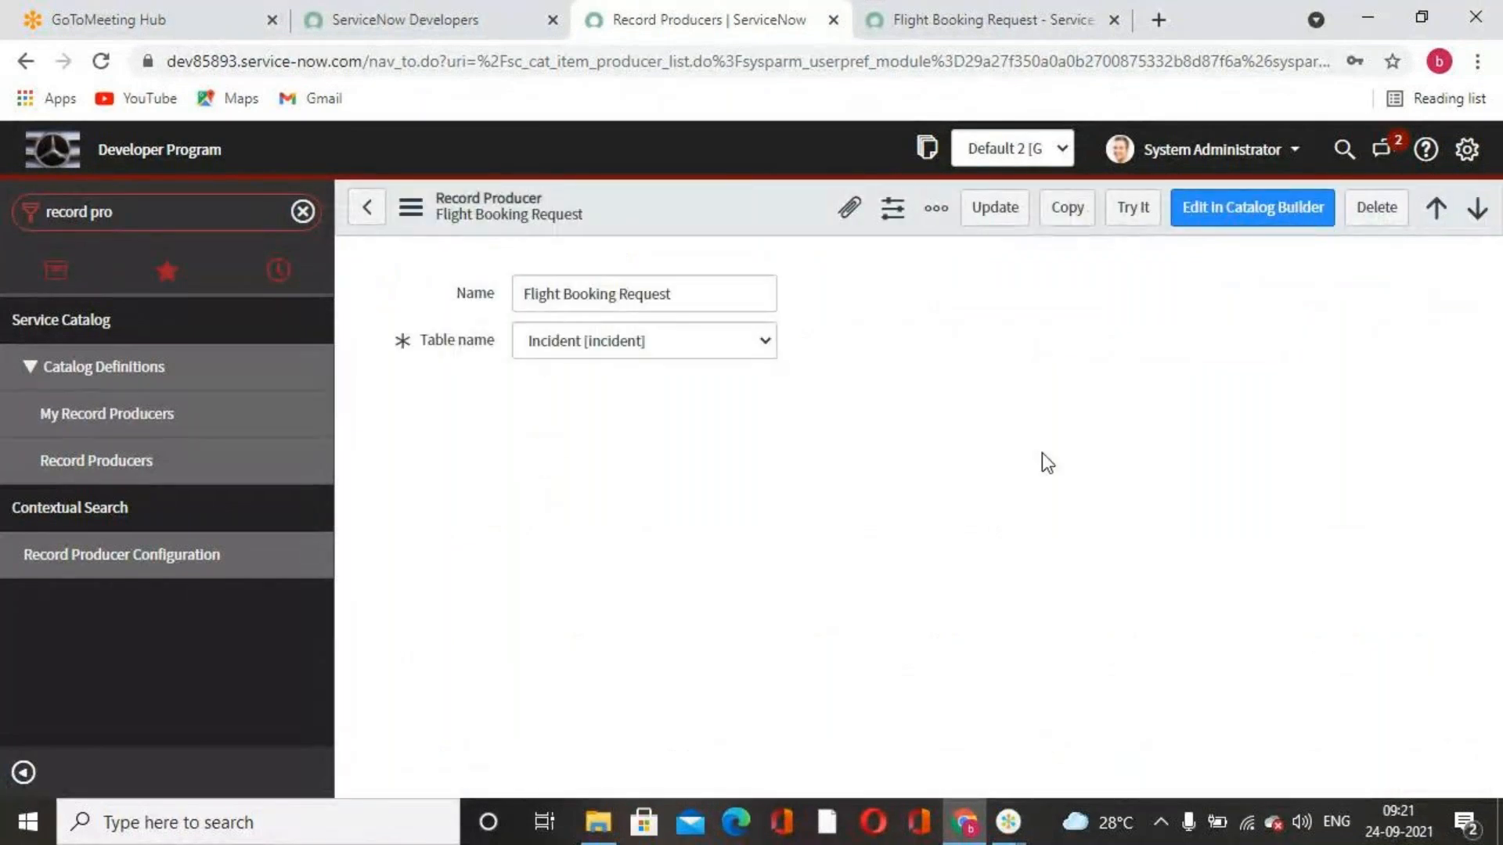
scroll(884, 523, "down", 5)
scroll(882, 520, "down", 7)
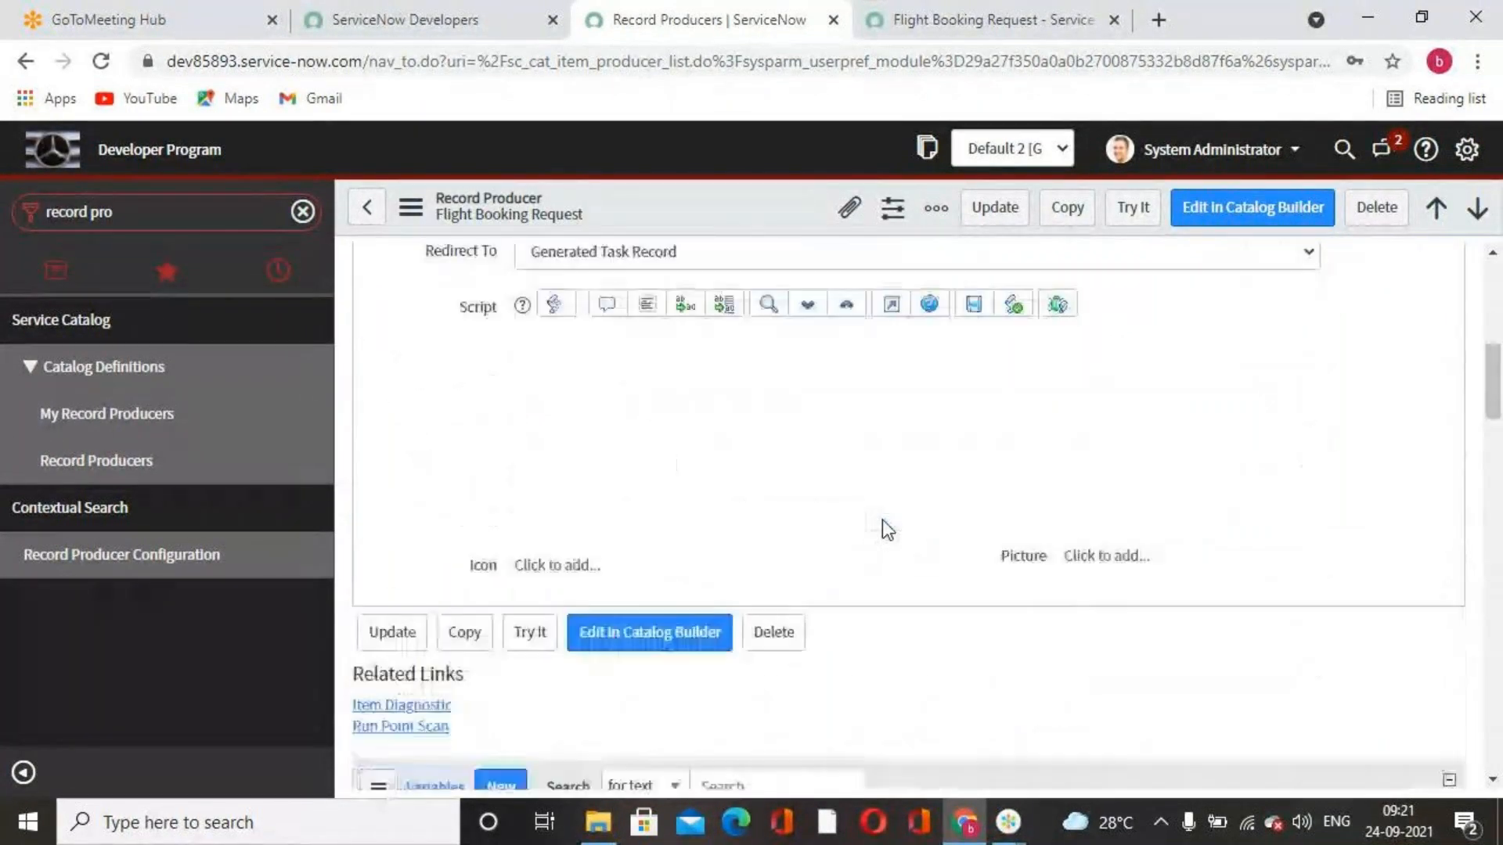
scroll(881, 519, "down", 3)
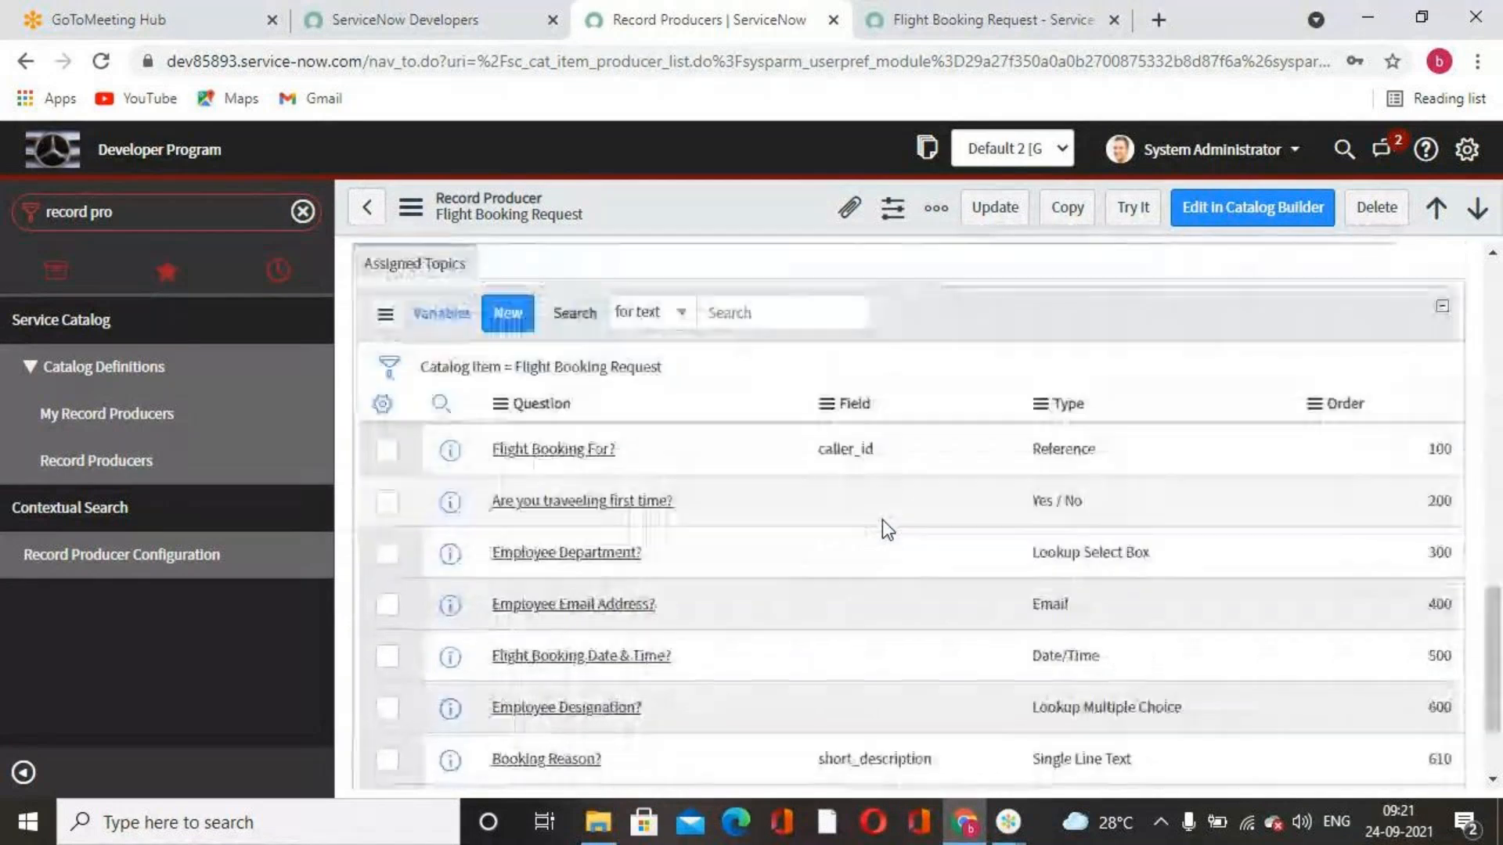
scroll(881, 520, "down", 10)
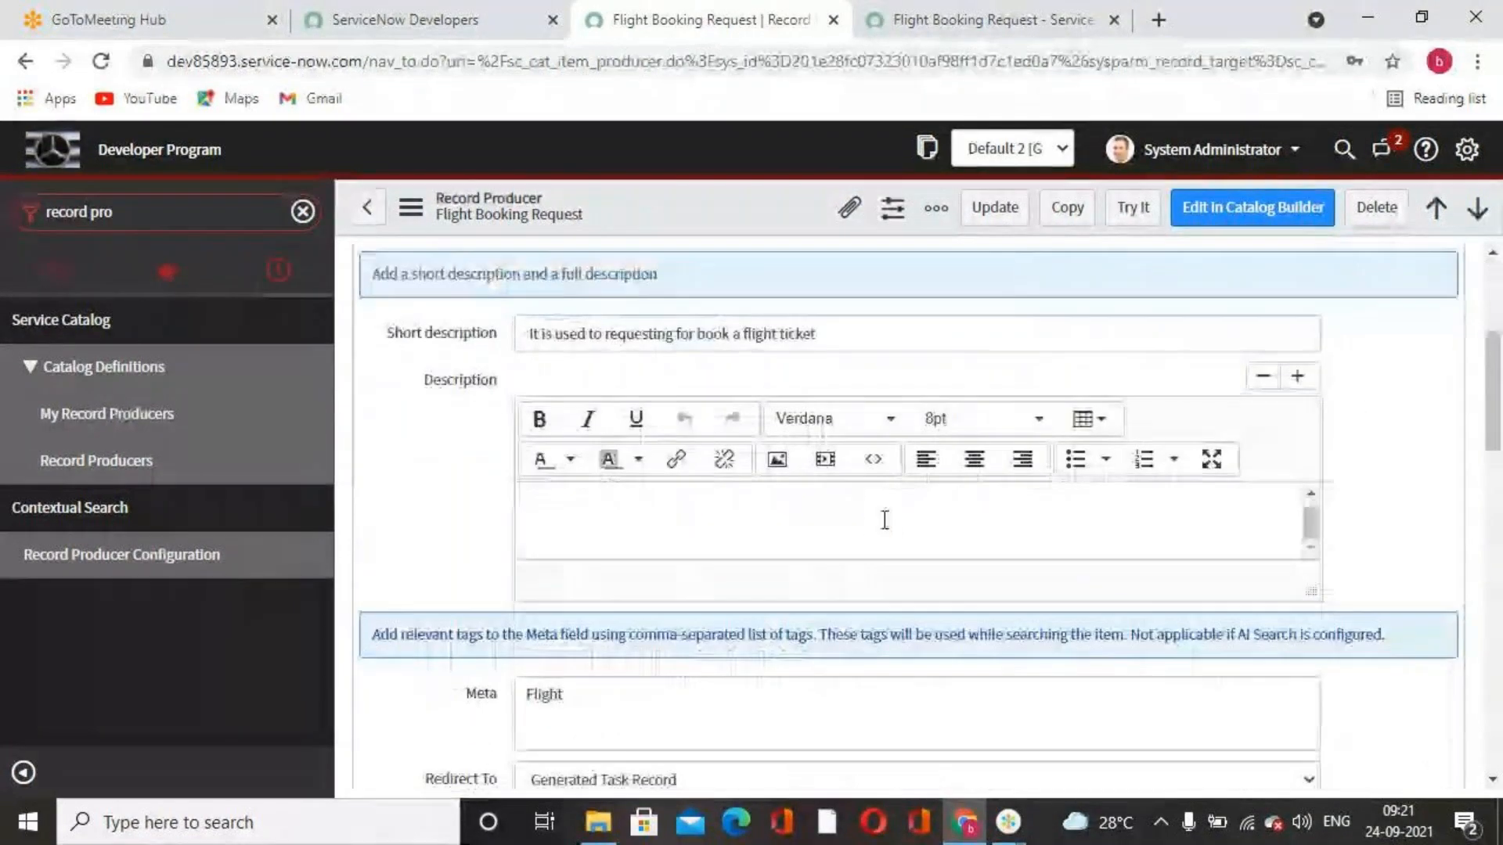
scroll(881, 519, "down", 10)
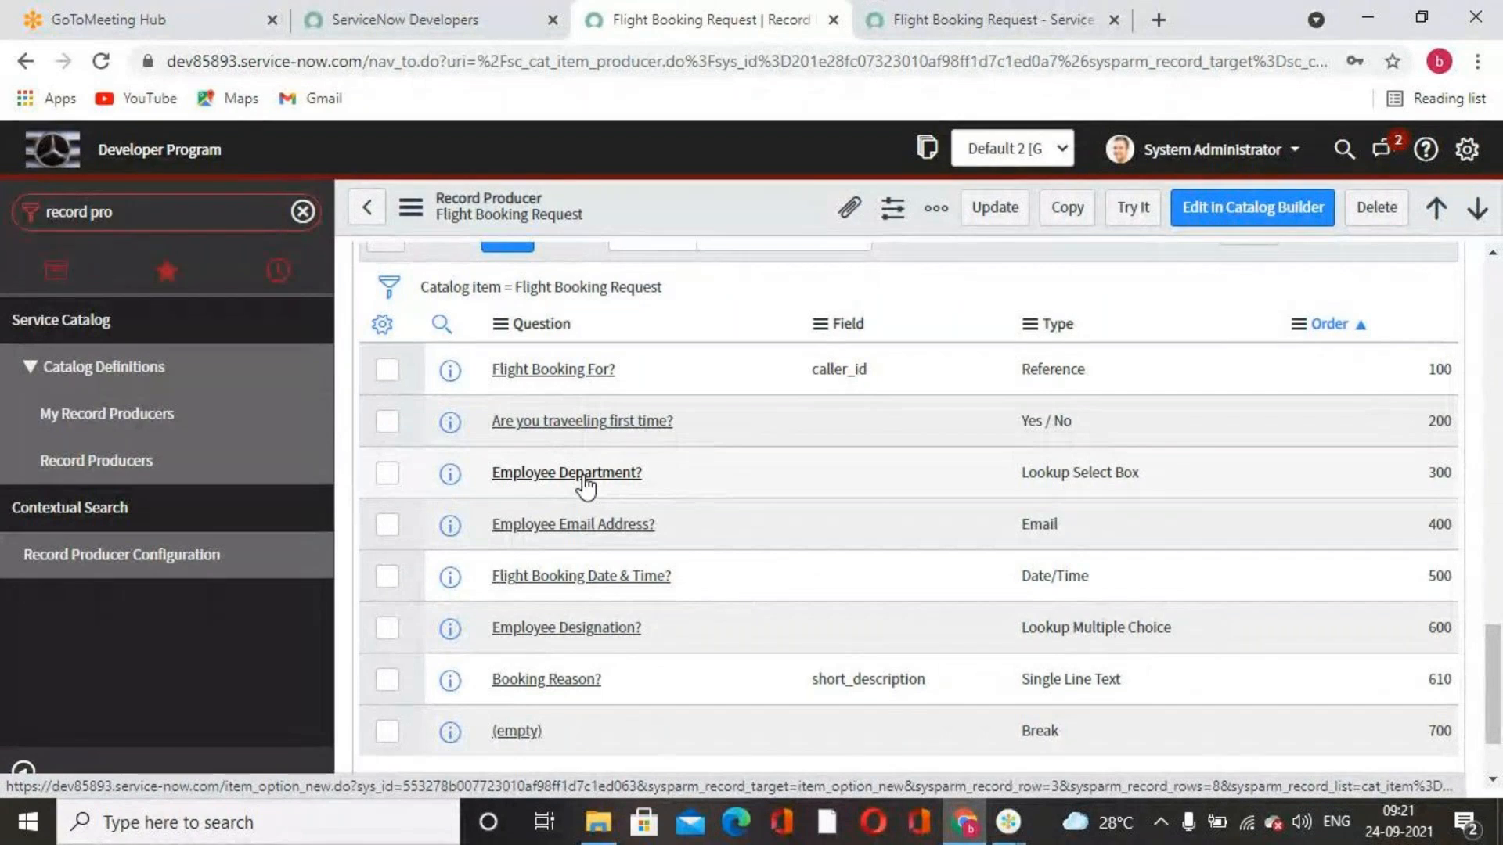
left_click(583, 479)
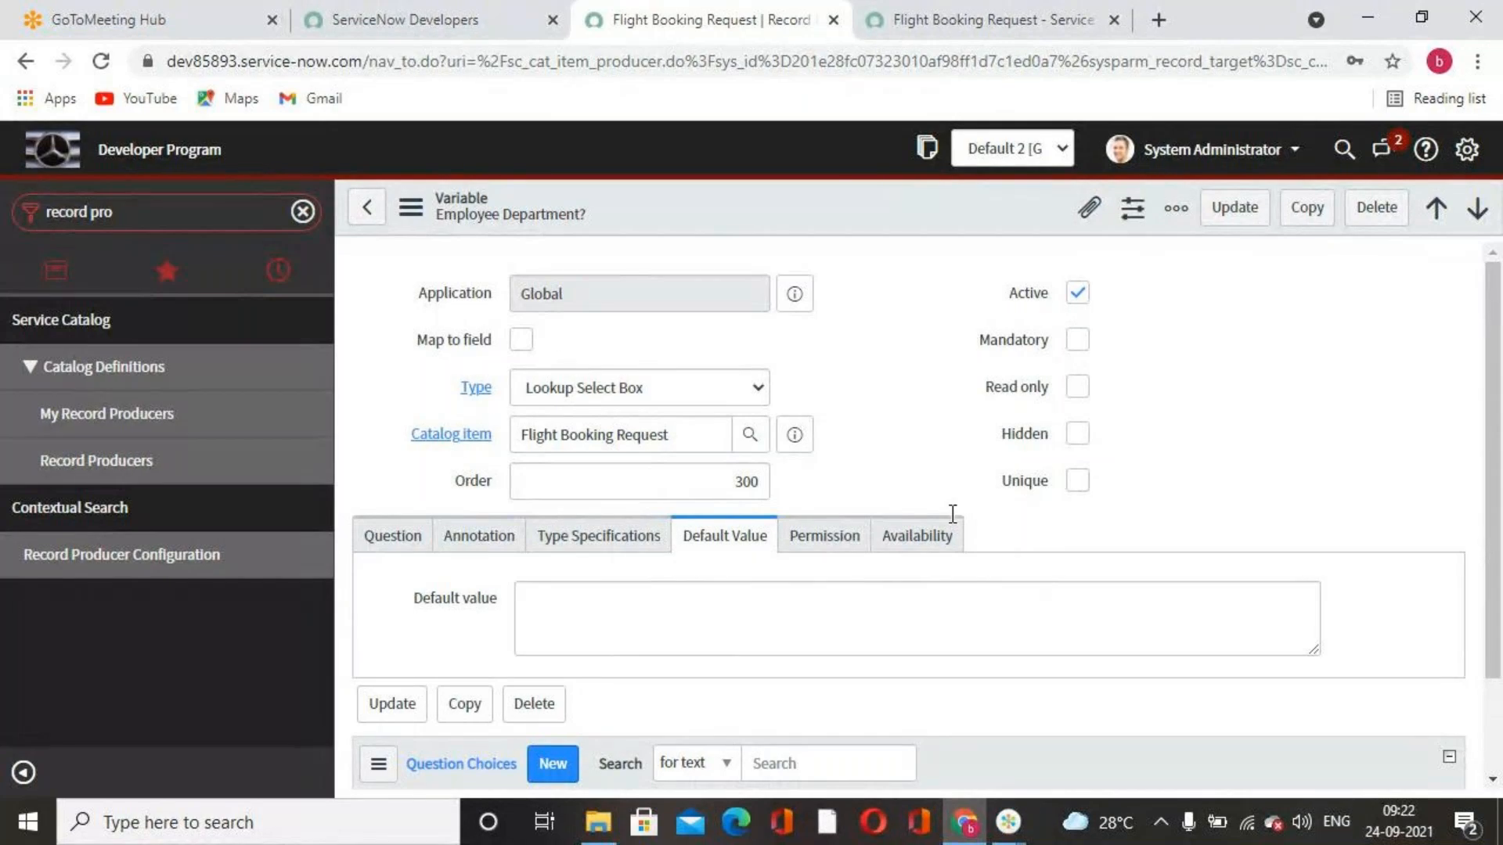
Set the default value of the Employee Department? variable to javascript:gs.getDepartmentID(); and save the record.
left_click(669, 674)
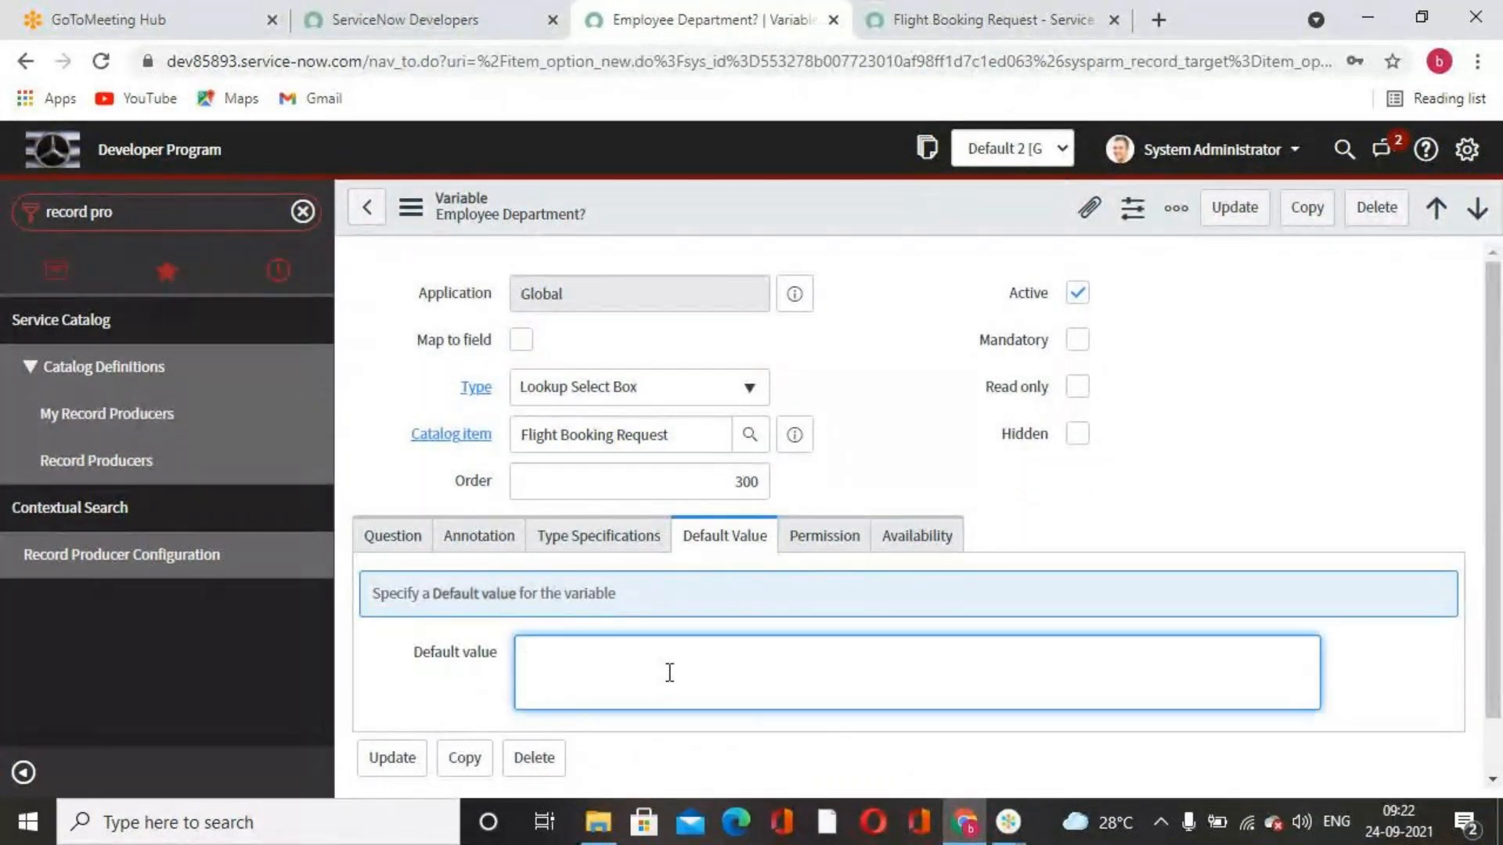
type("javascrip")
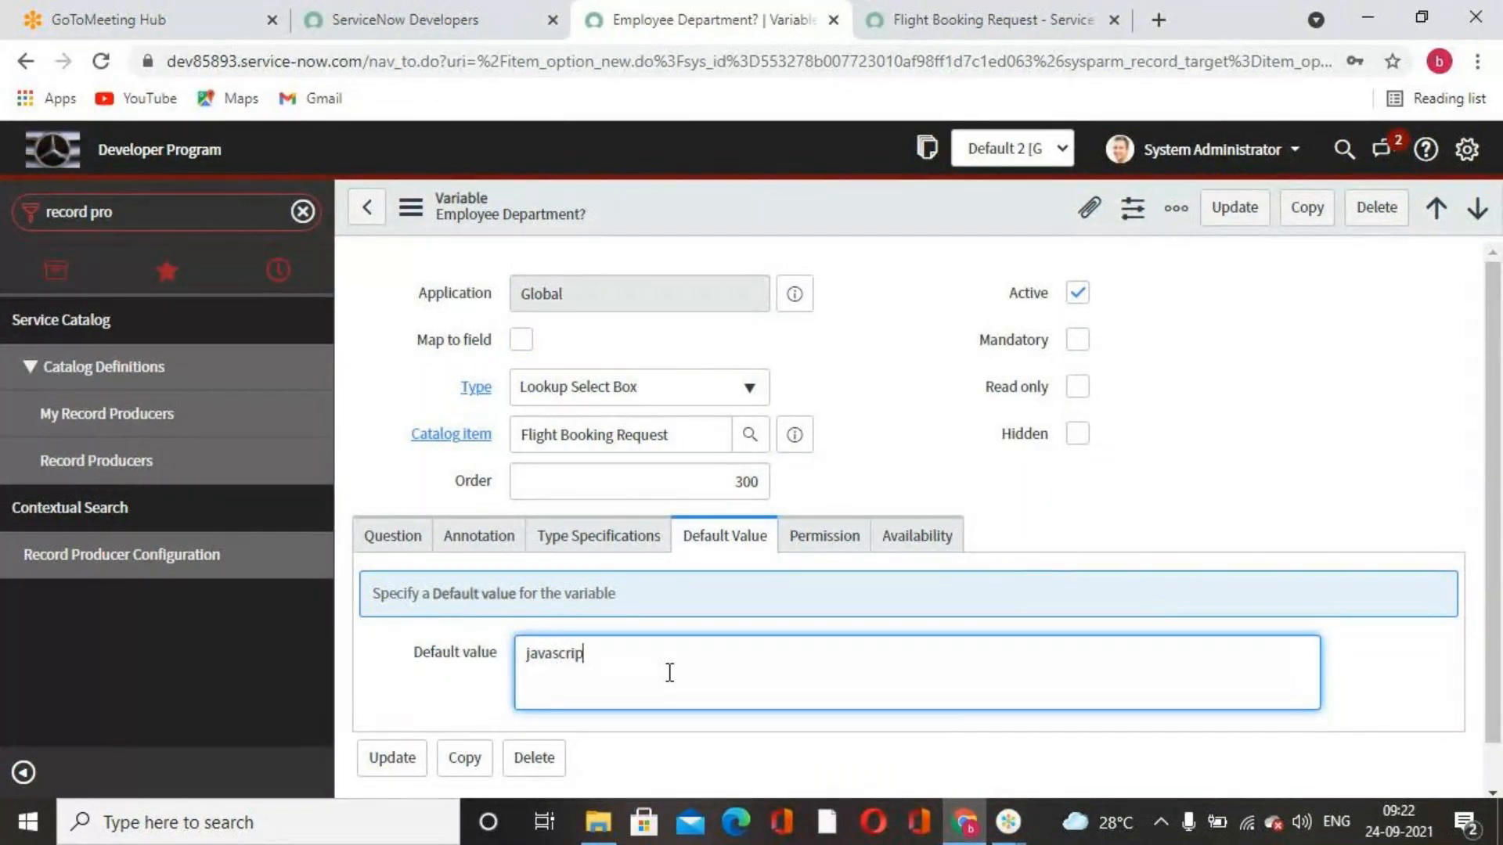
type("t:gs.getDepartmentID();")
left_click(1243, 478)
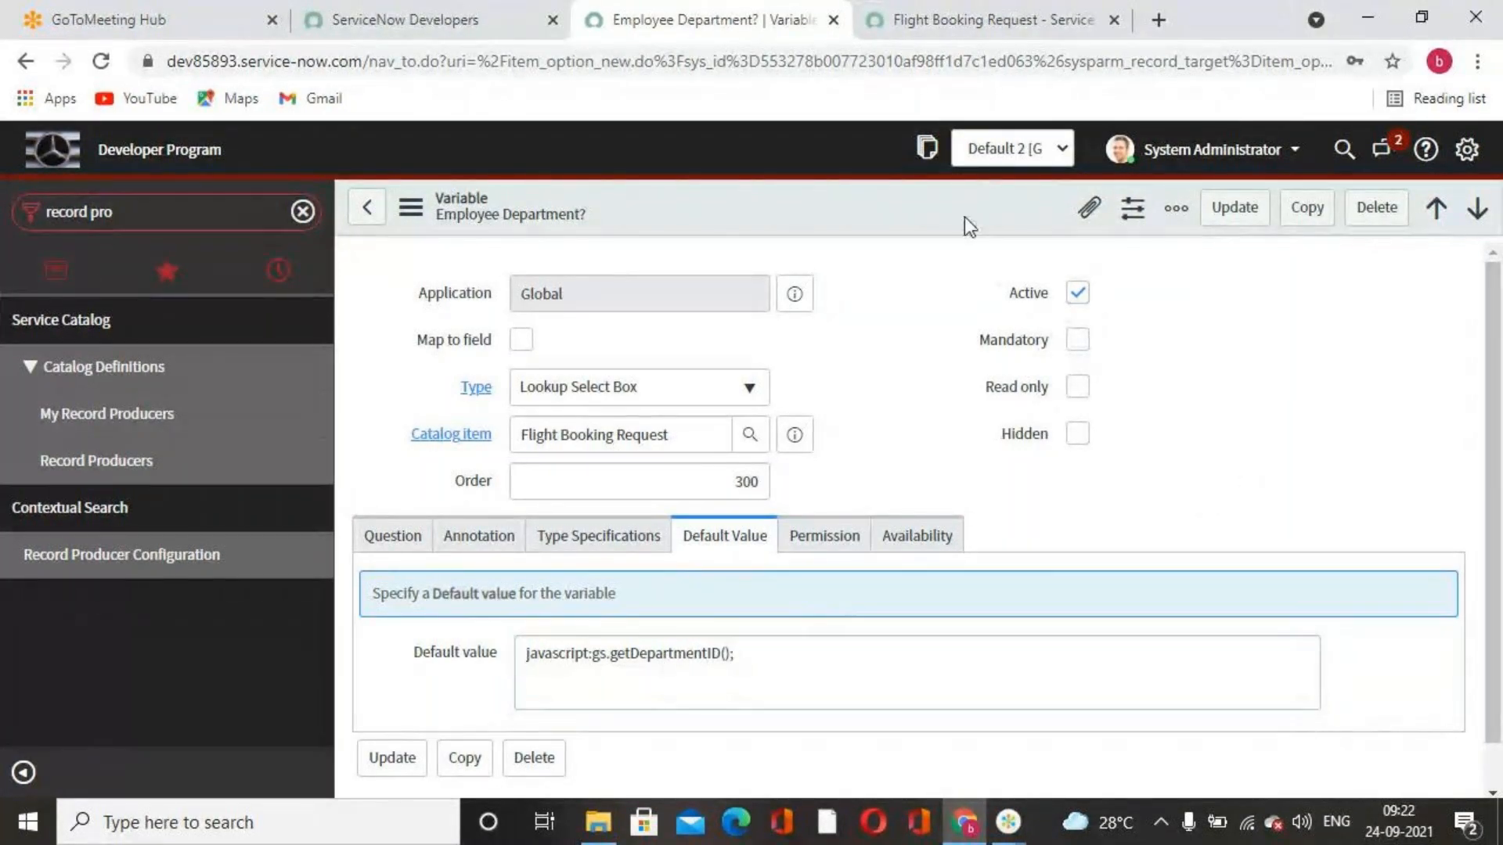
right_click(960, 204)
left_click(1007, 218)
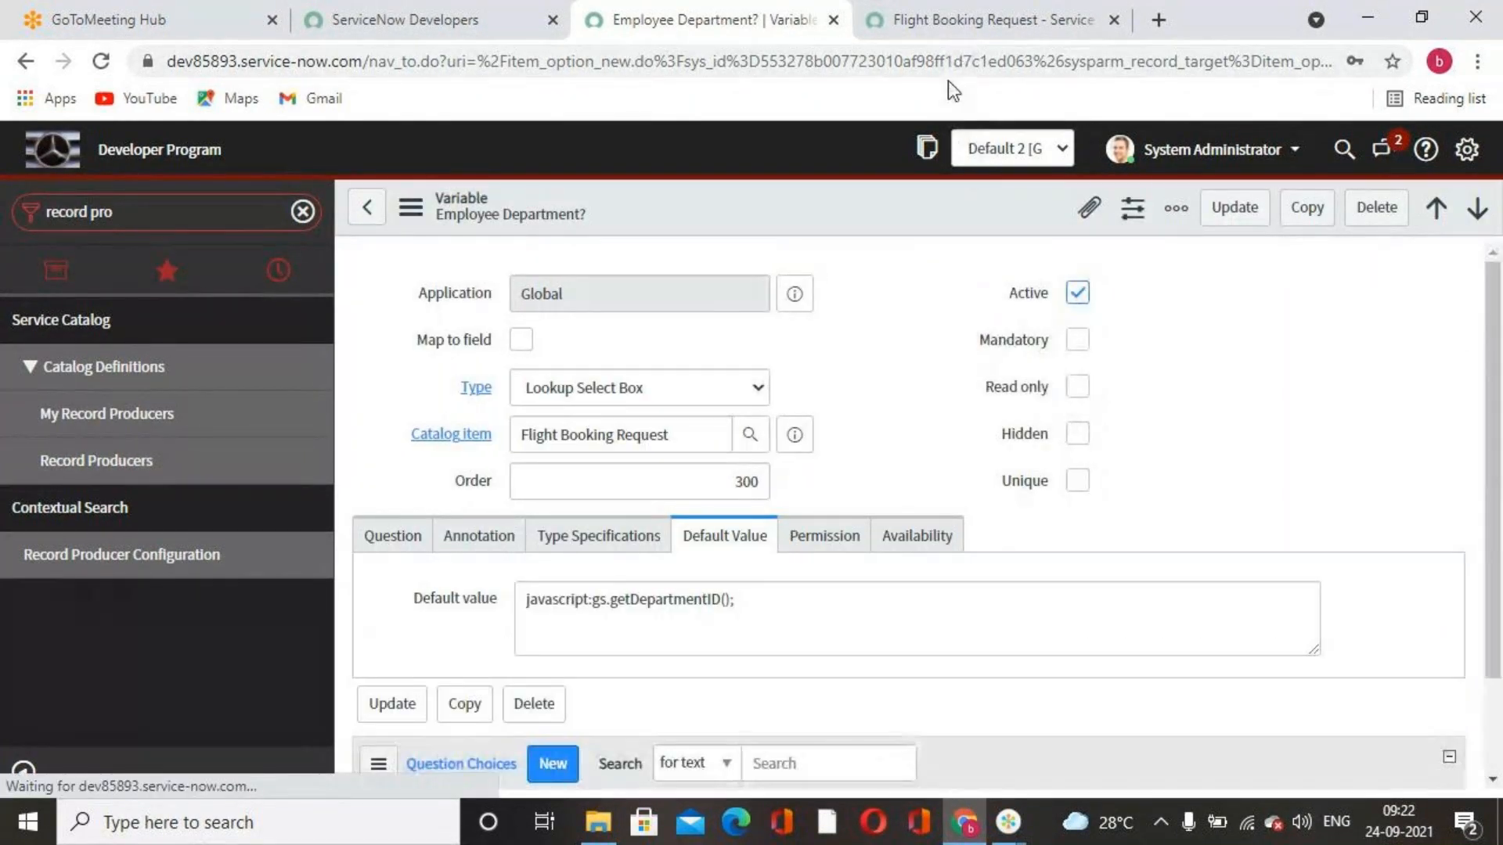
Reload the Flight Booking Request portal form, check the Employee Department? field and its choices, and return to the variable record.
left_click(928, 18)
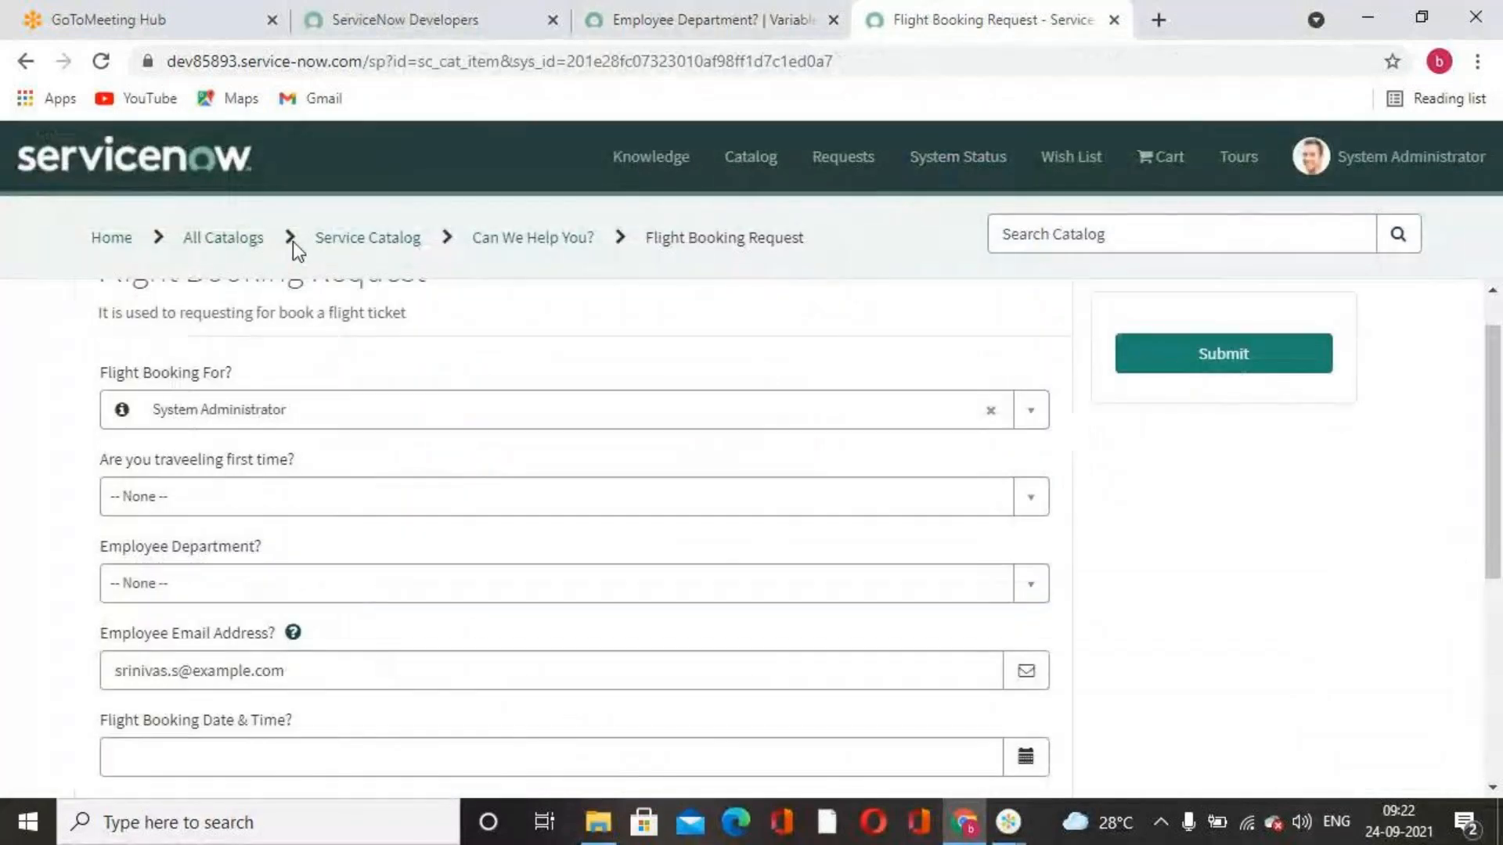
left_click(101, 68)
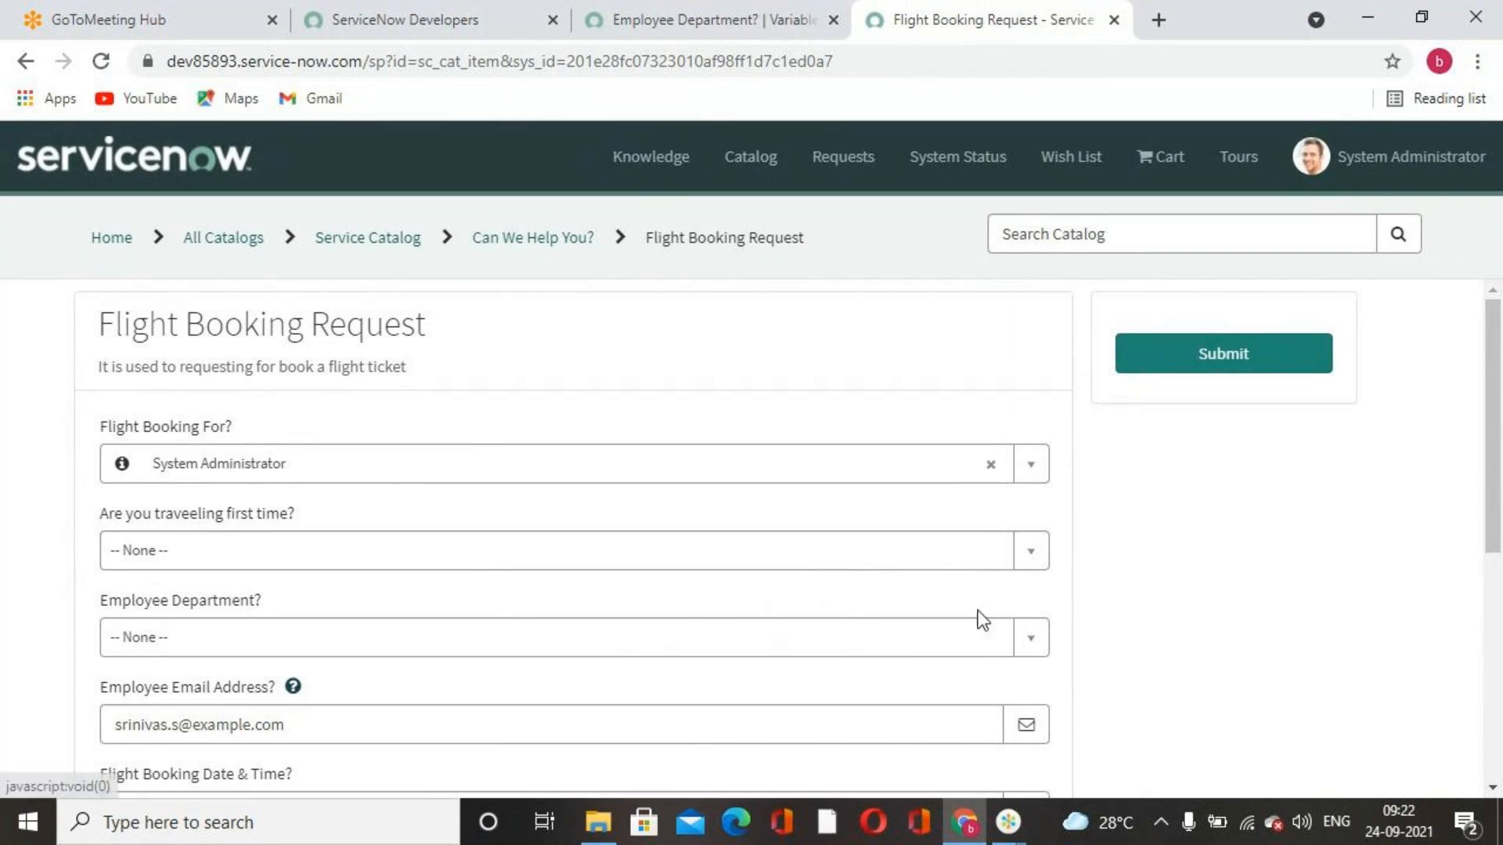
left_click(1032, 640)
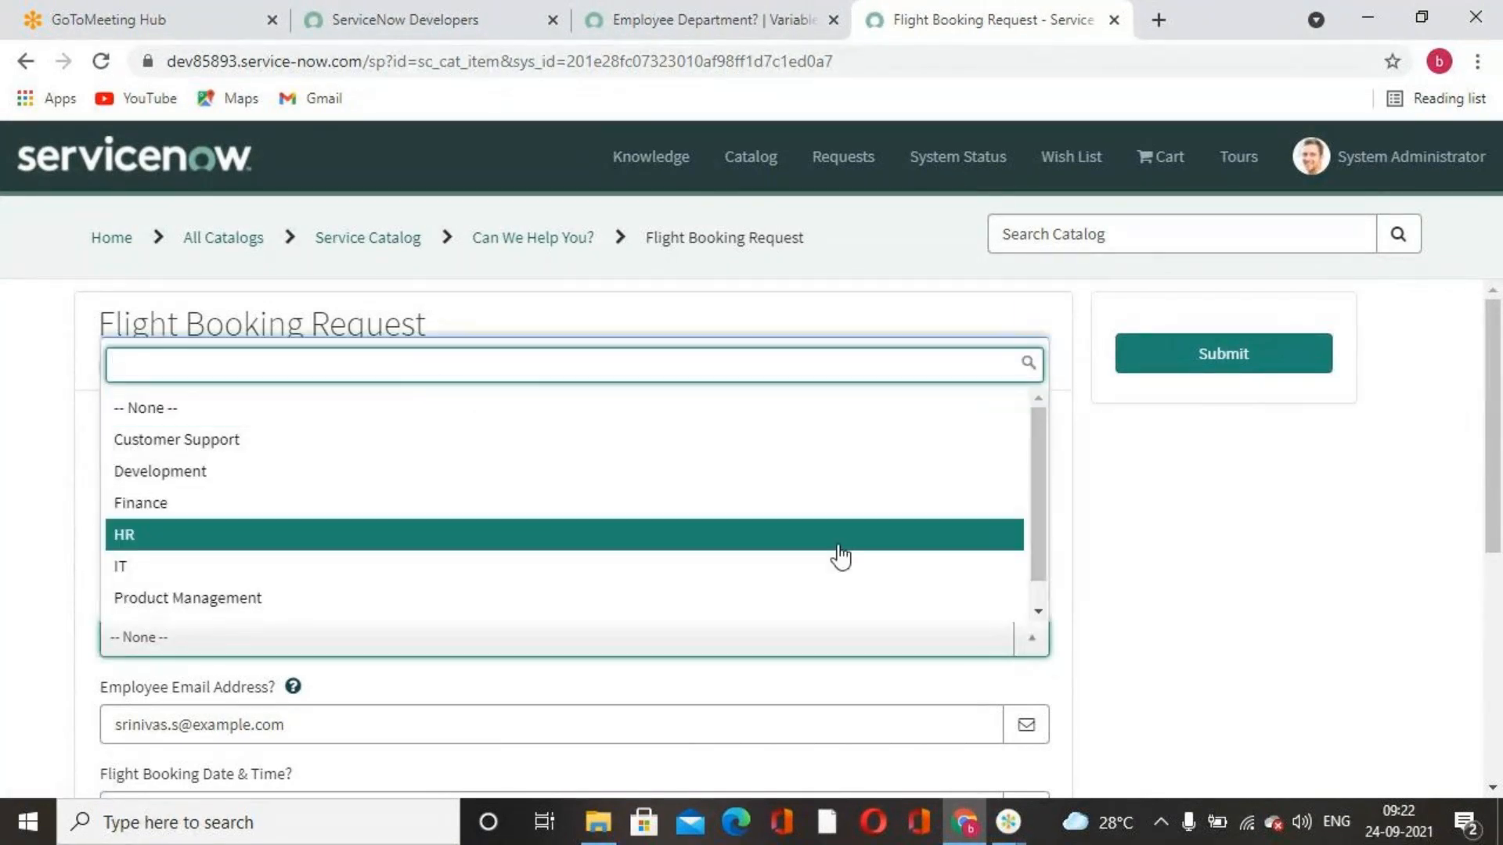
left_click(1206, 613)
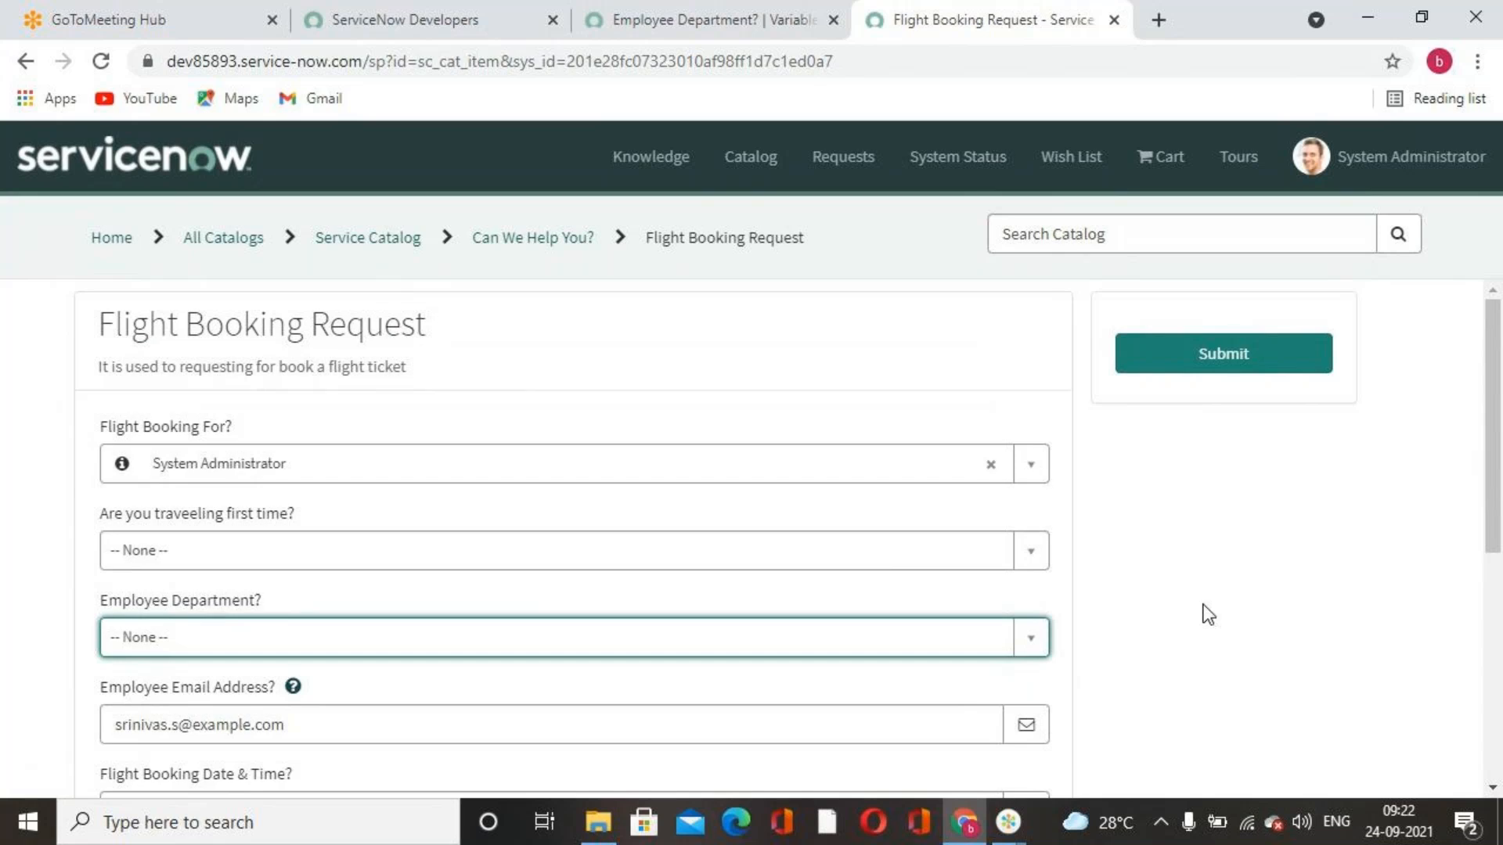
left_click(718, 24)
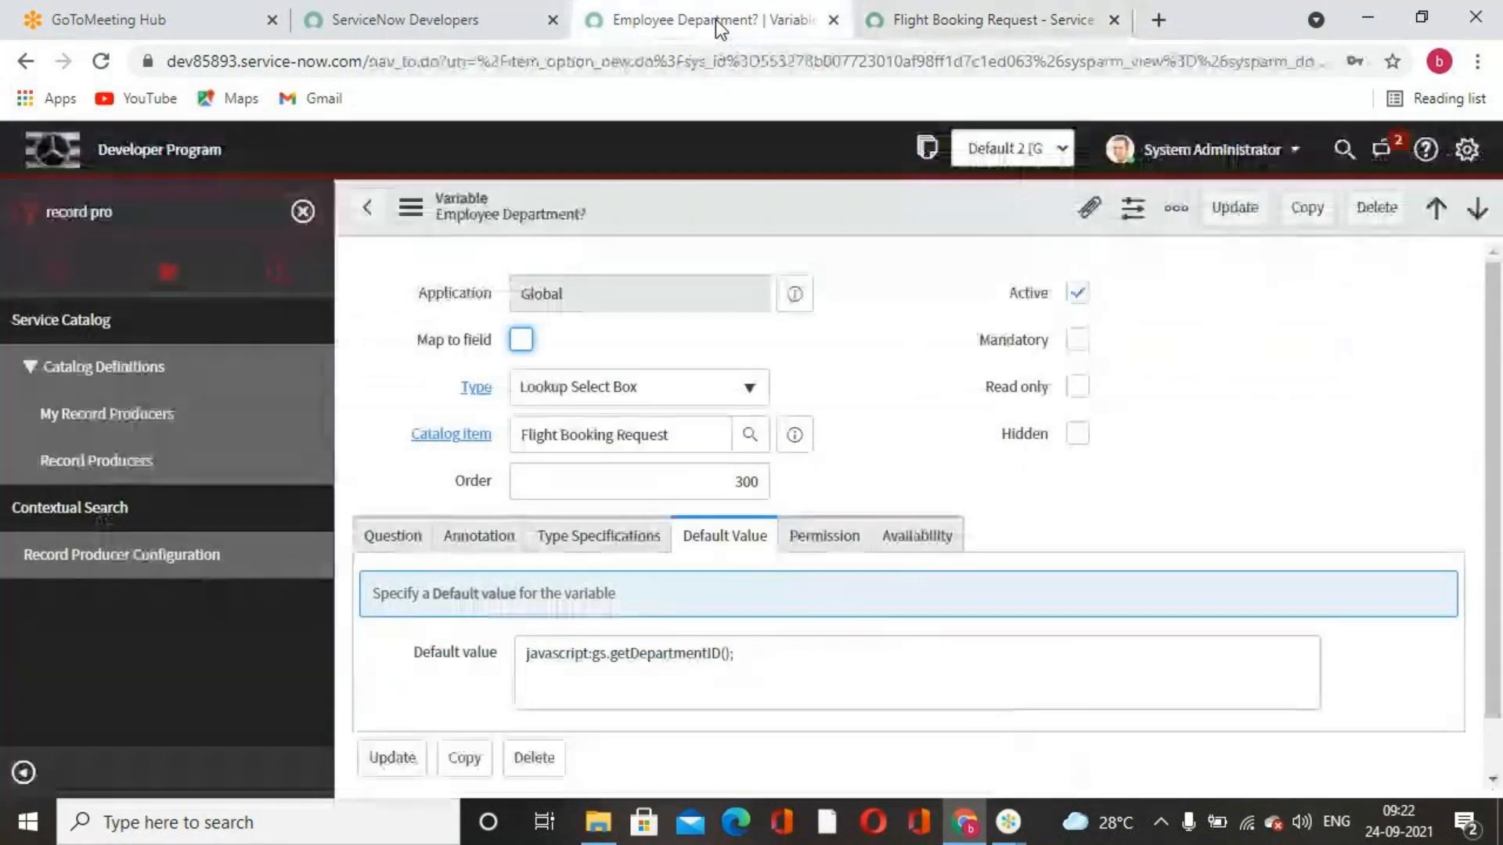
Search Google in a new browser tab for "how to get current looged in user department in servicenow".
scroll(889, 458, "down", 1)
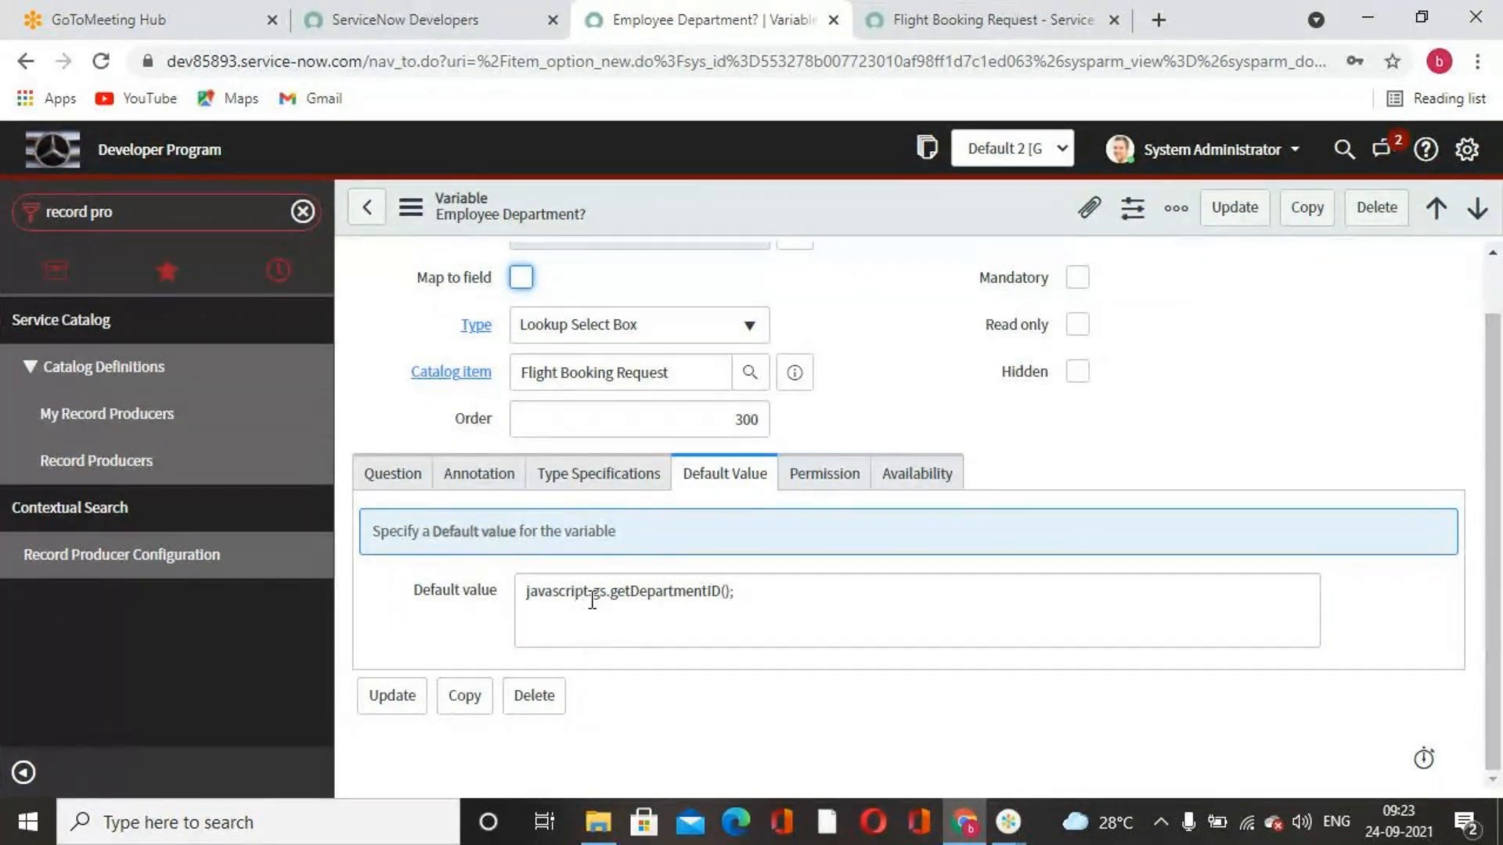
left_click(1164, 19)
left_click(709, 504)
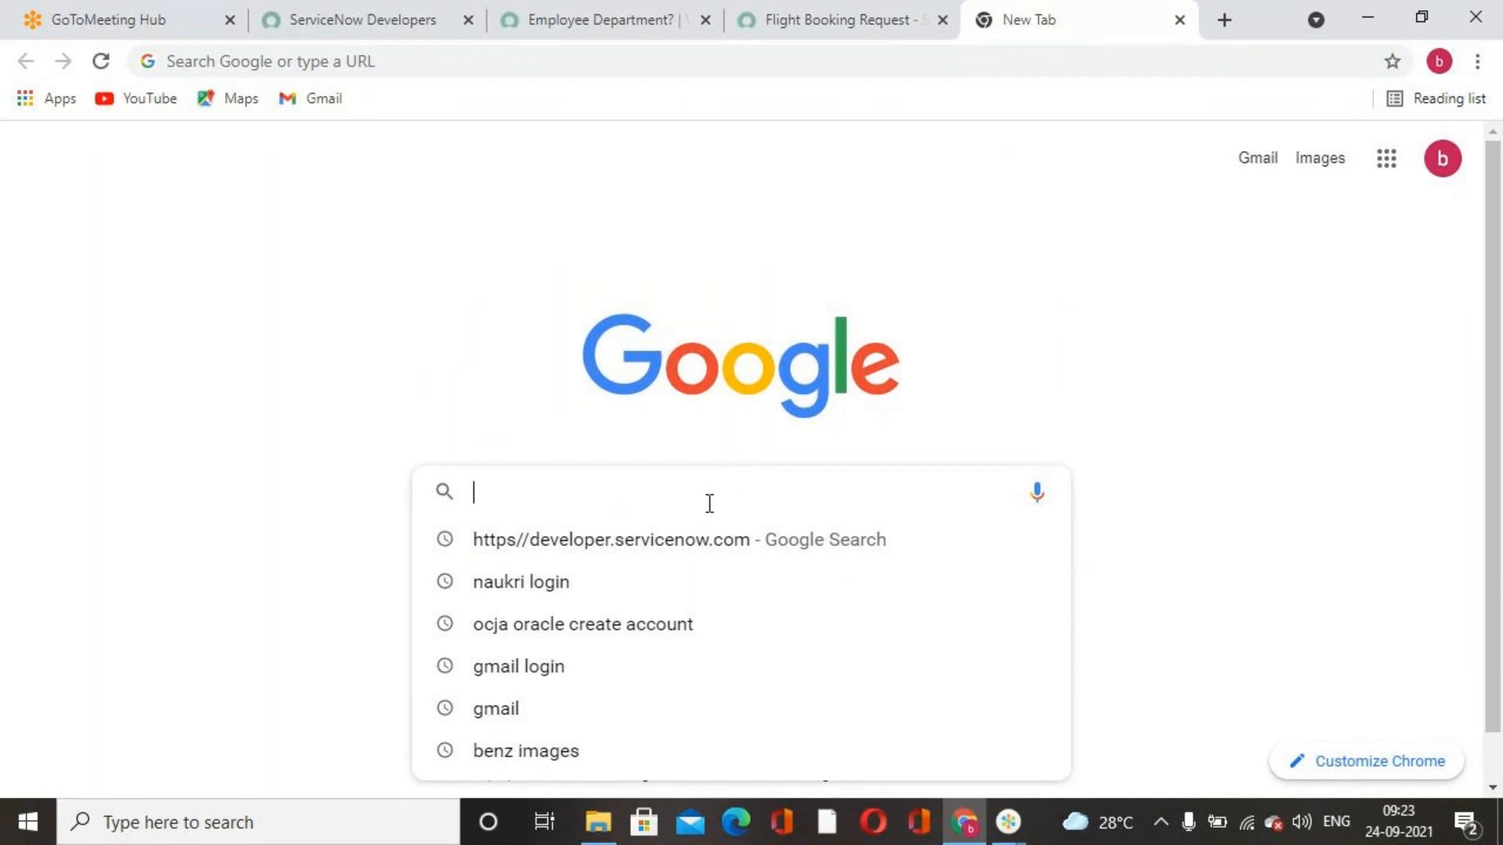
type("how ")
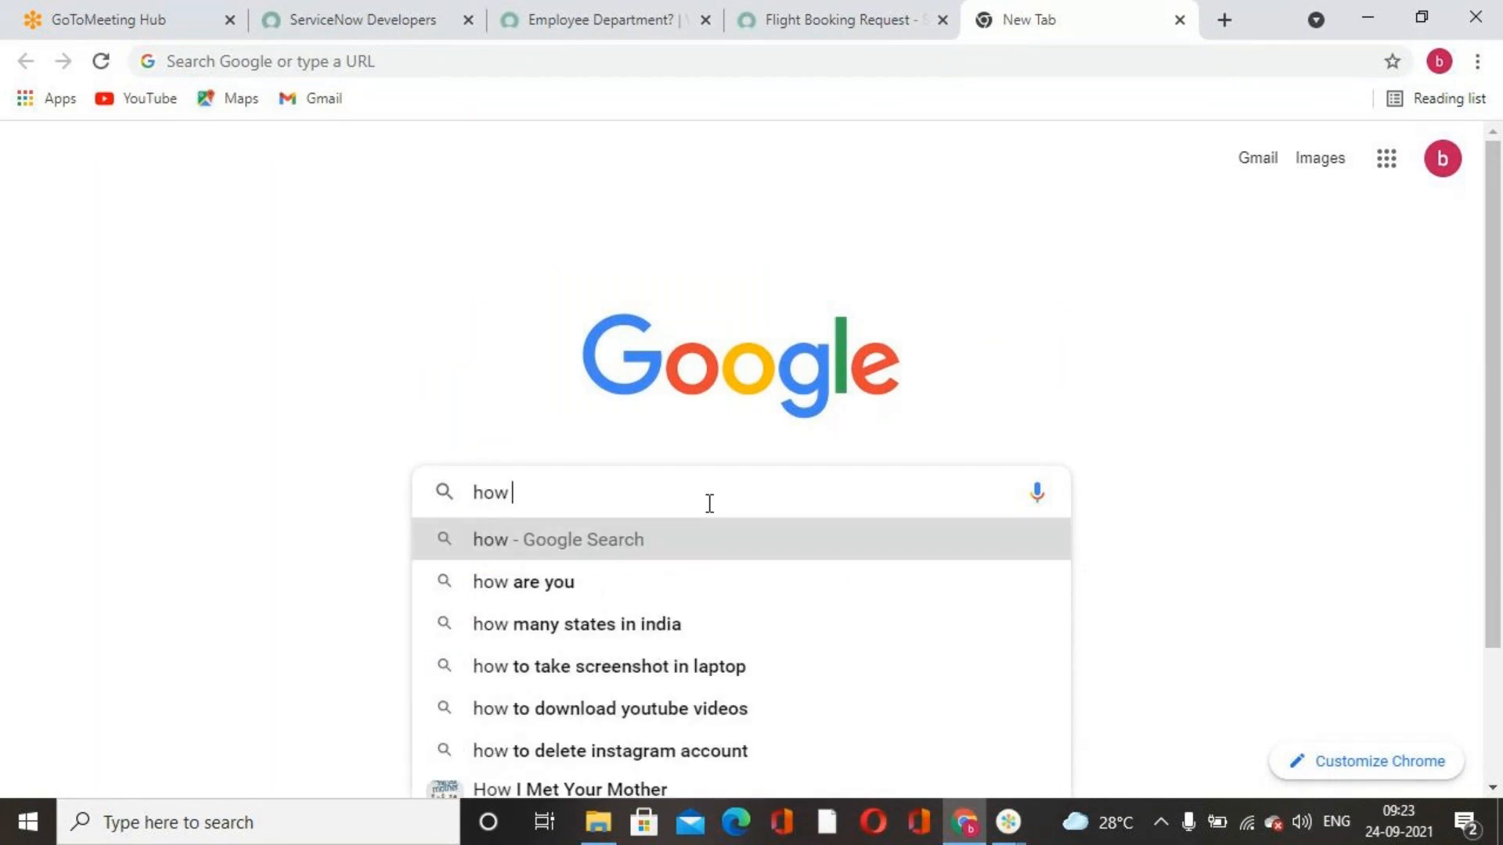
type("to ")
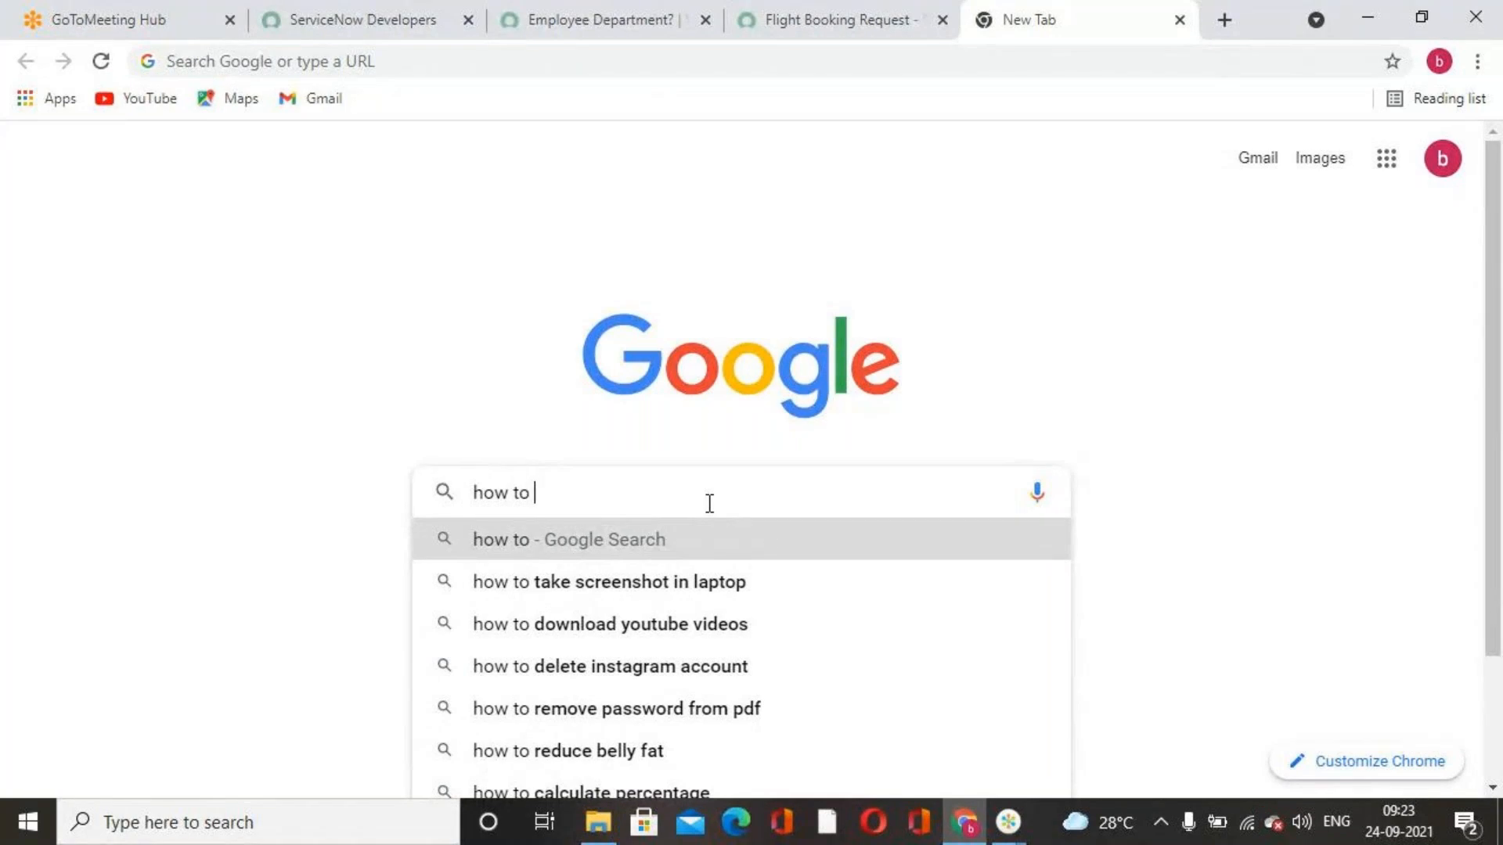
type("get current looged")
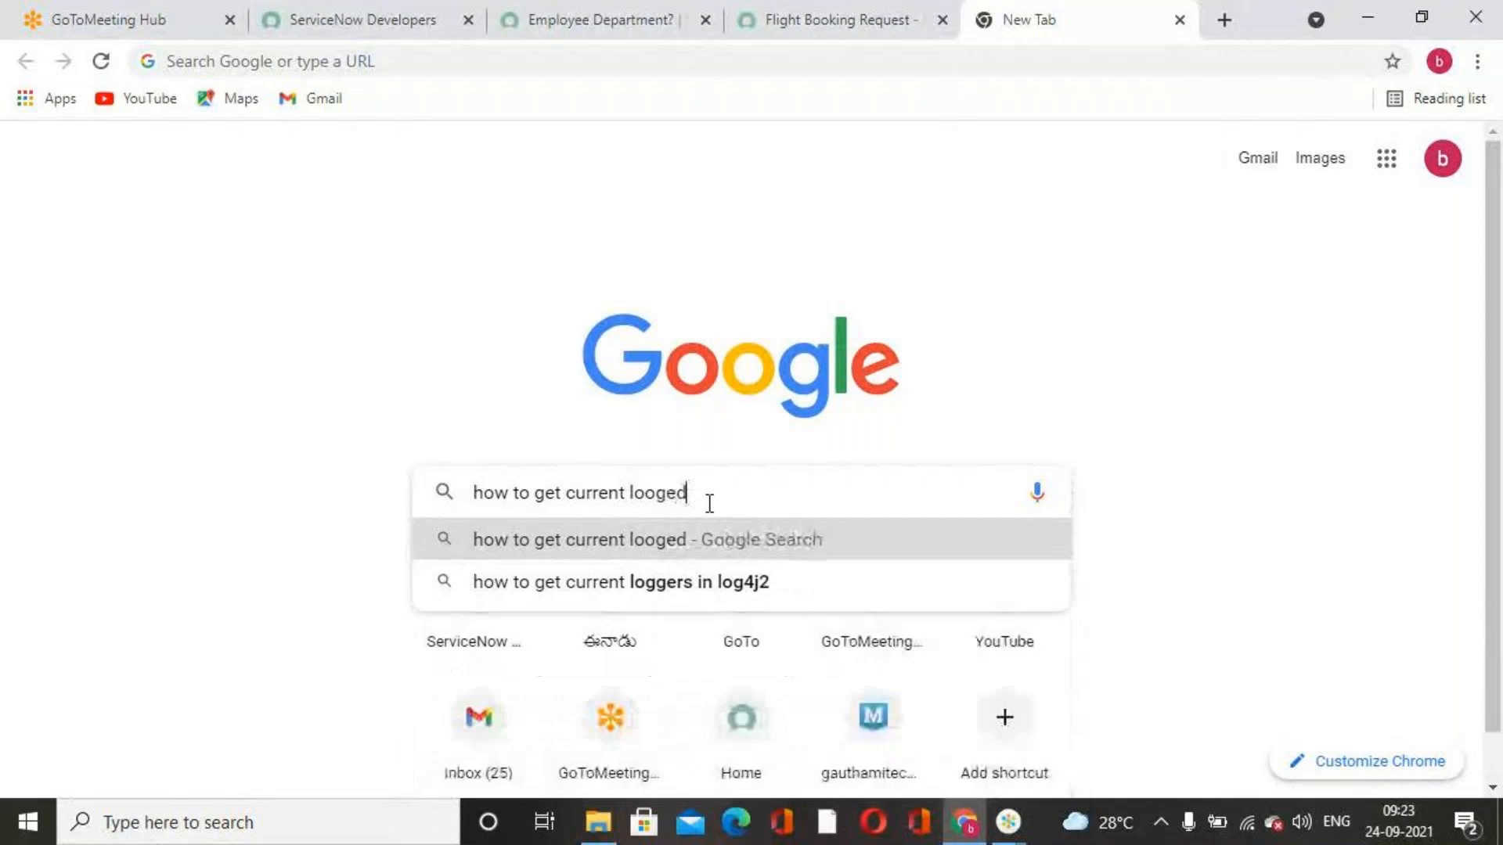
key("BackSpace")
key("BackSpace")
key("BackSpace")
key("BackSpace")
type("gged in us")
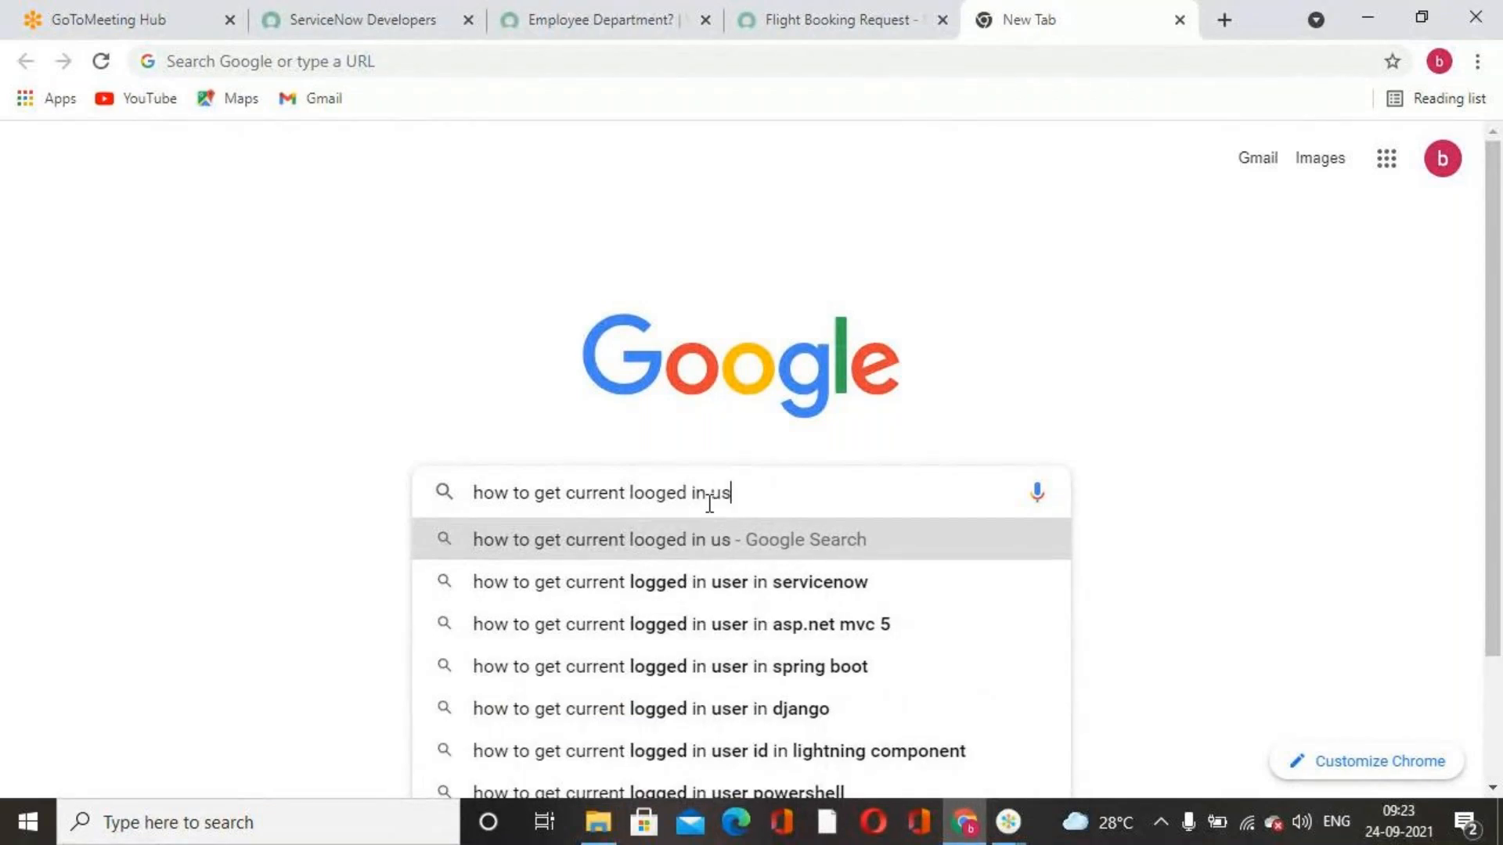
type("er depart")
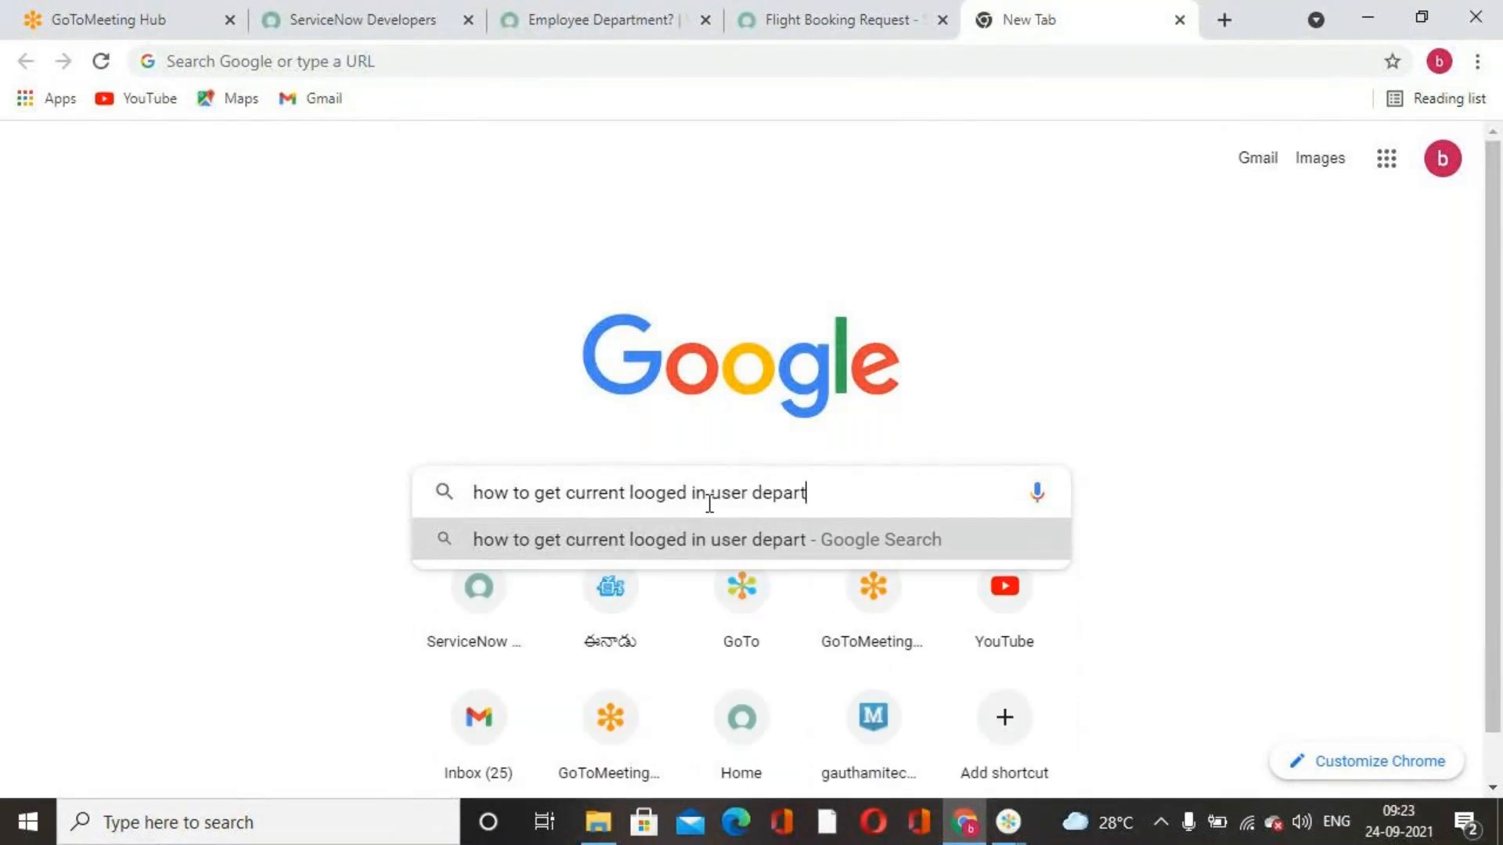
type("ment in servicenow")
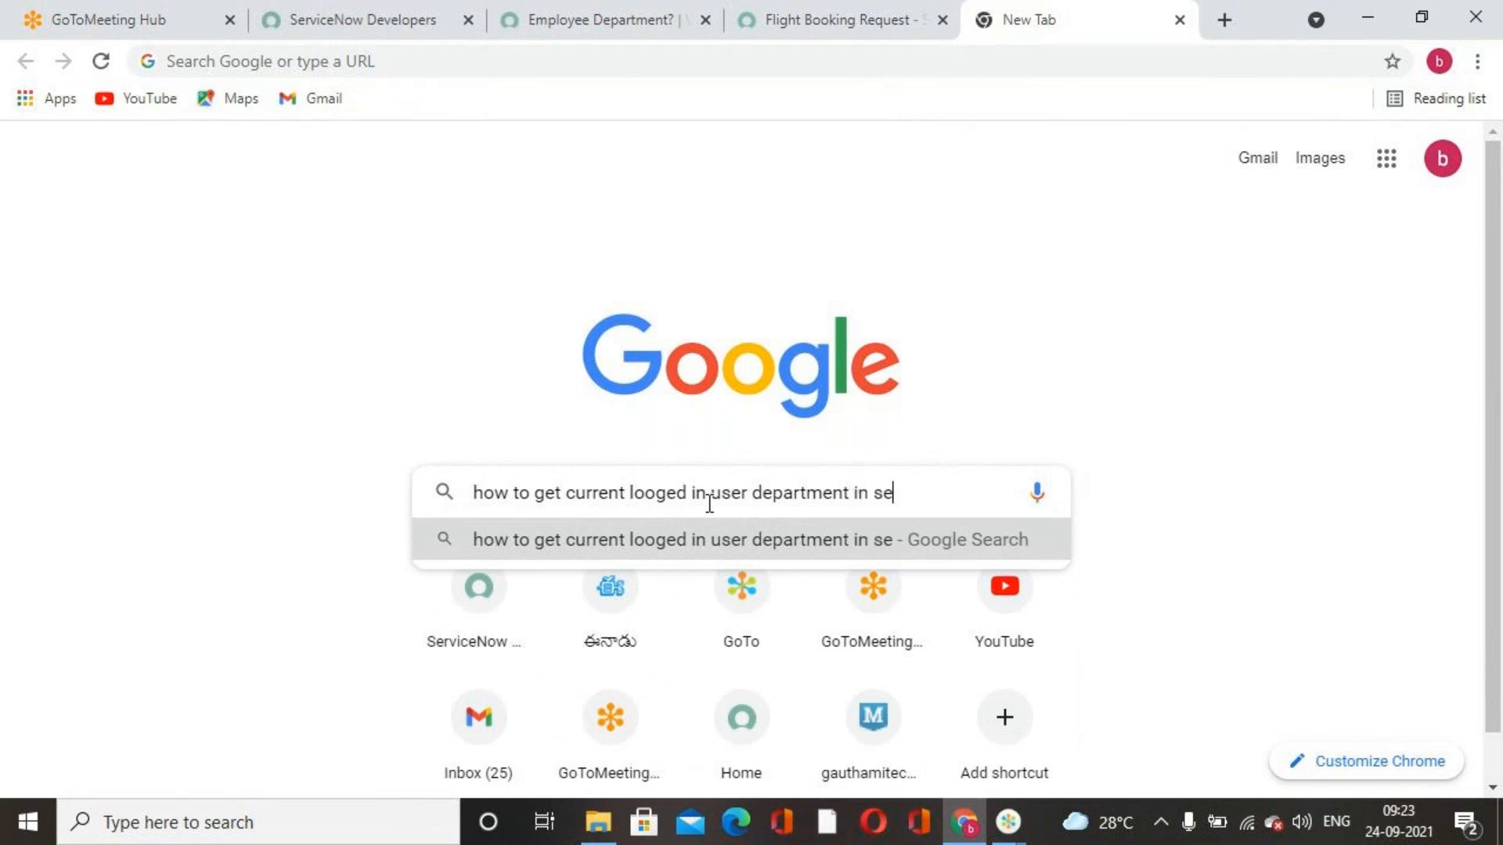
key("Return")
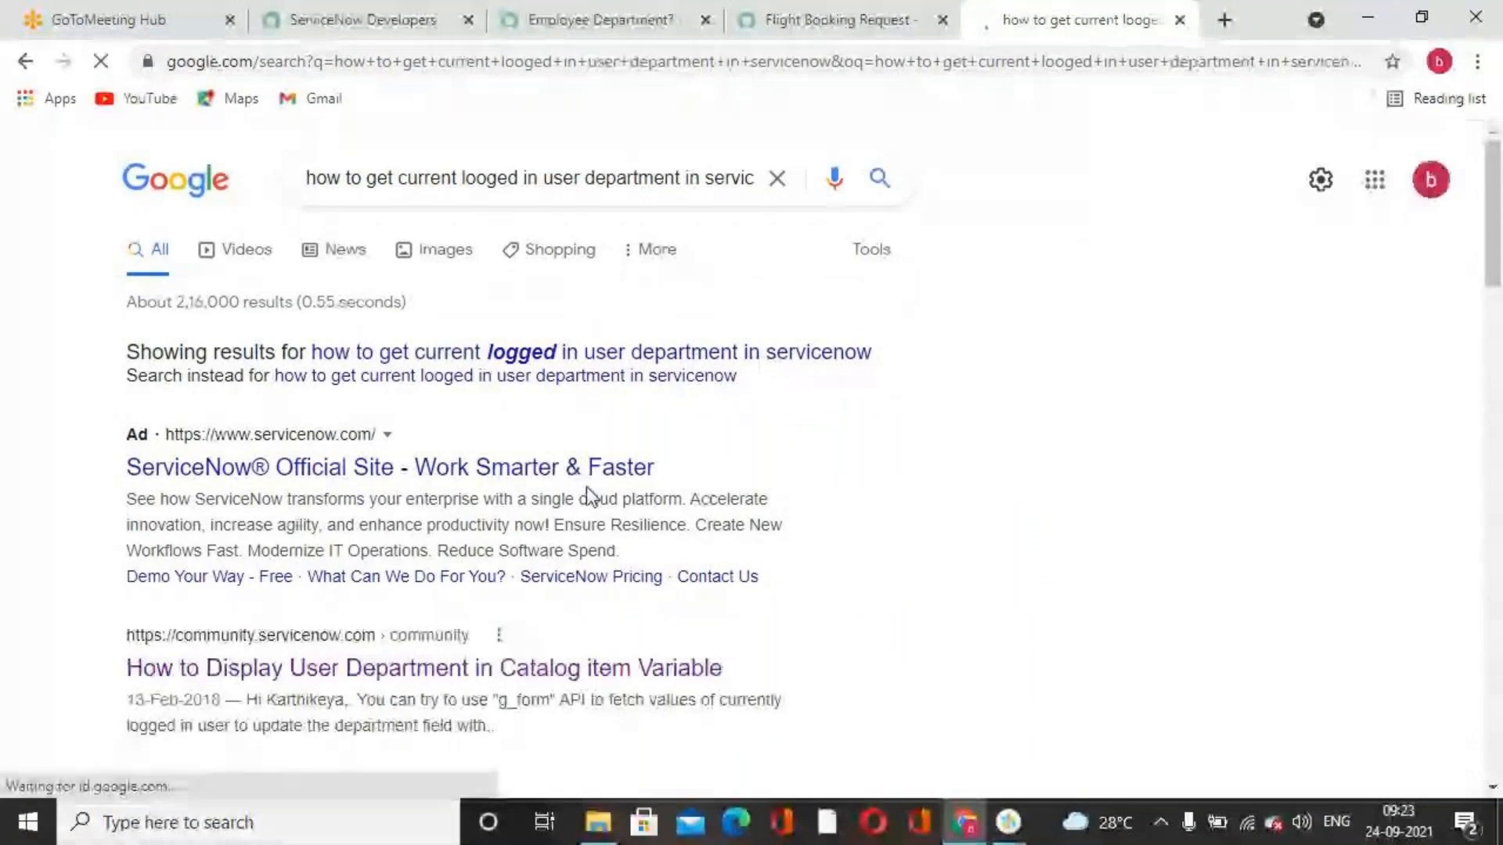
Open the community results on displaying user department in a catalog item variable and getting it in workflow, and proceed past the community terms page.
scroll(547, 588, "down", 3)
scroll(524, 501, "down", 1)
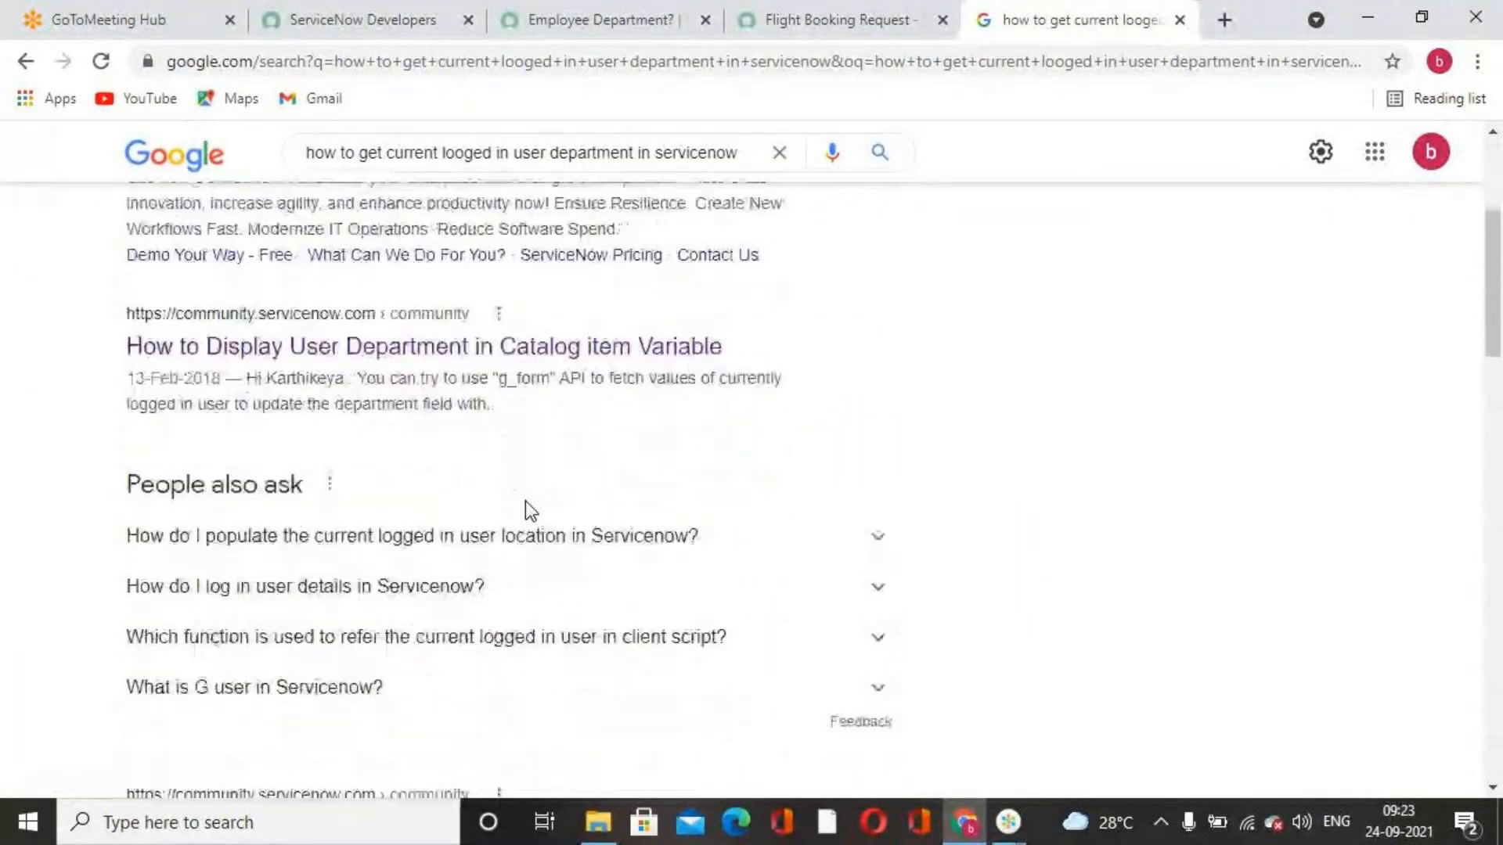
left_click(444, 357)
right_click(444, 357)
left_click(513, 363)
scroll(655, 538, "down", 5)
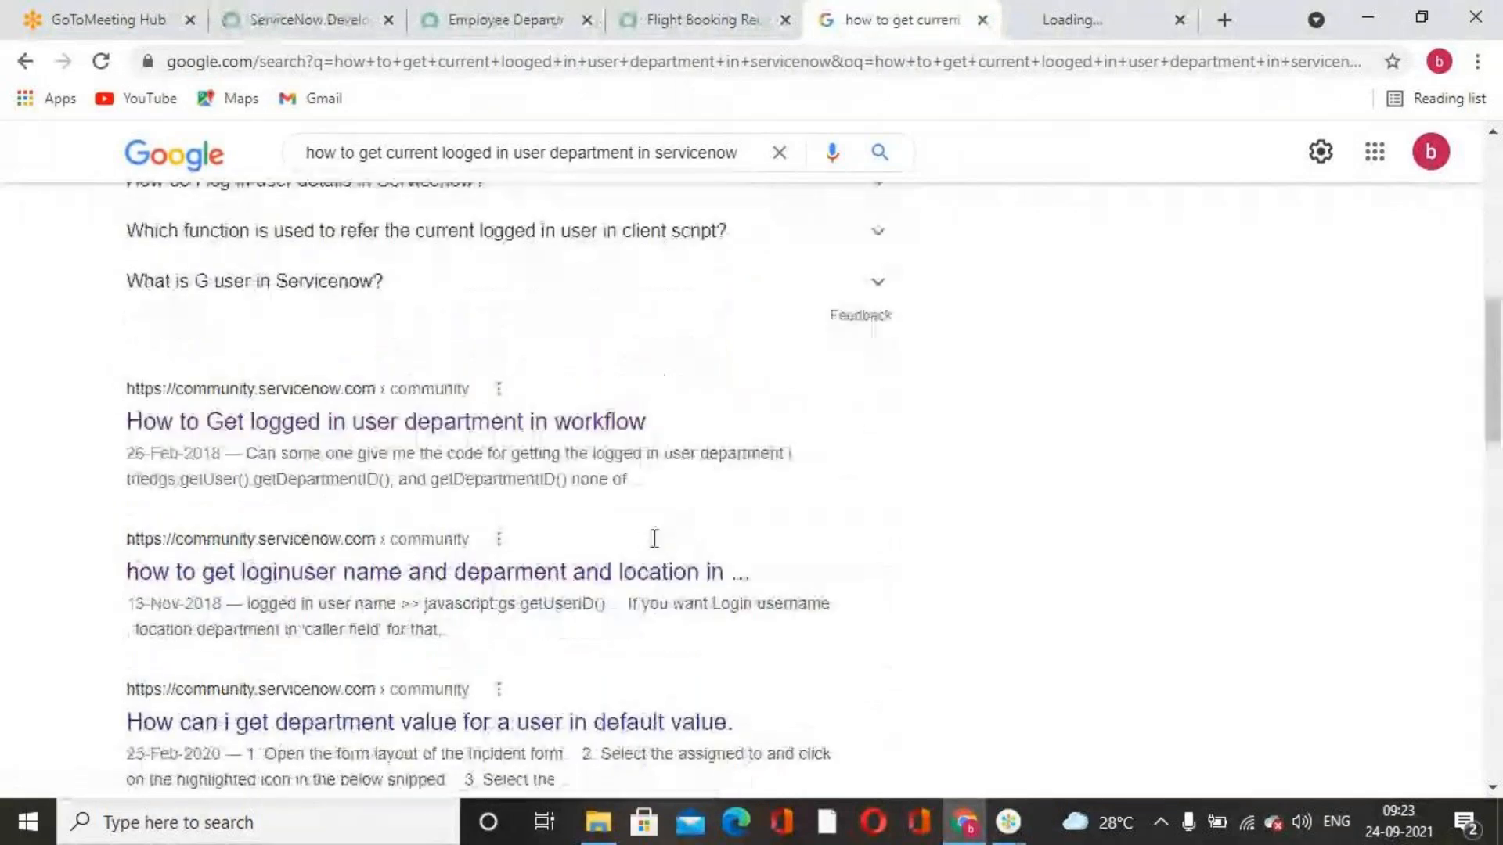
left_click(465, 431)
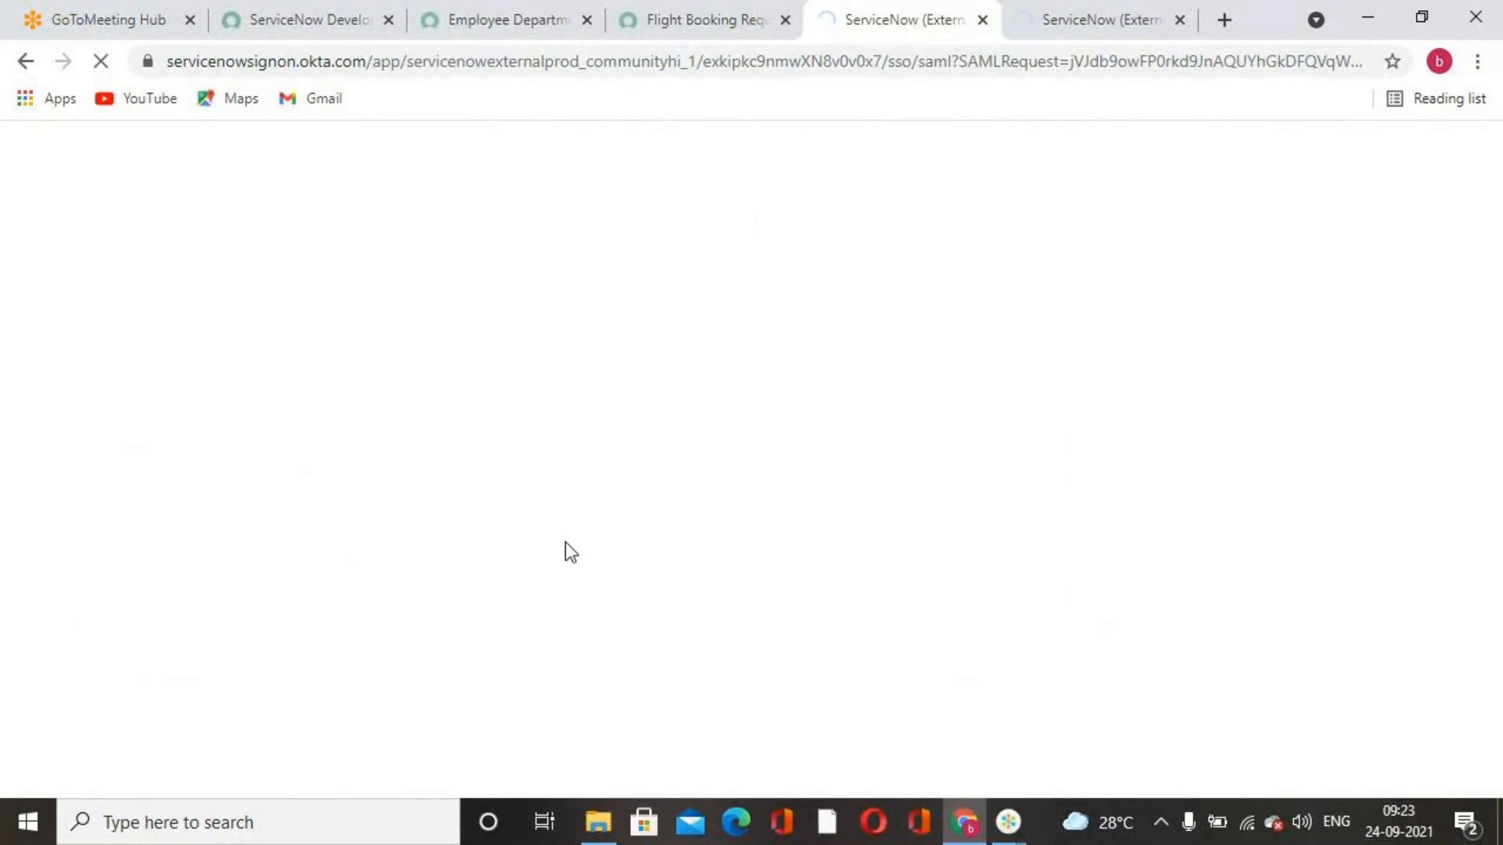
left_click(1069, 16)
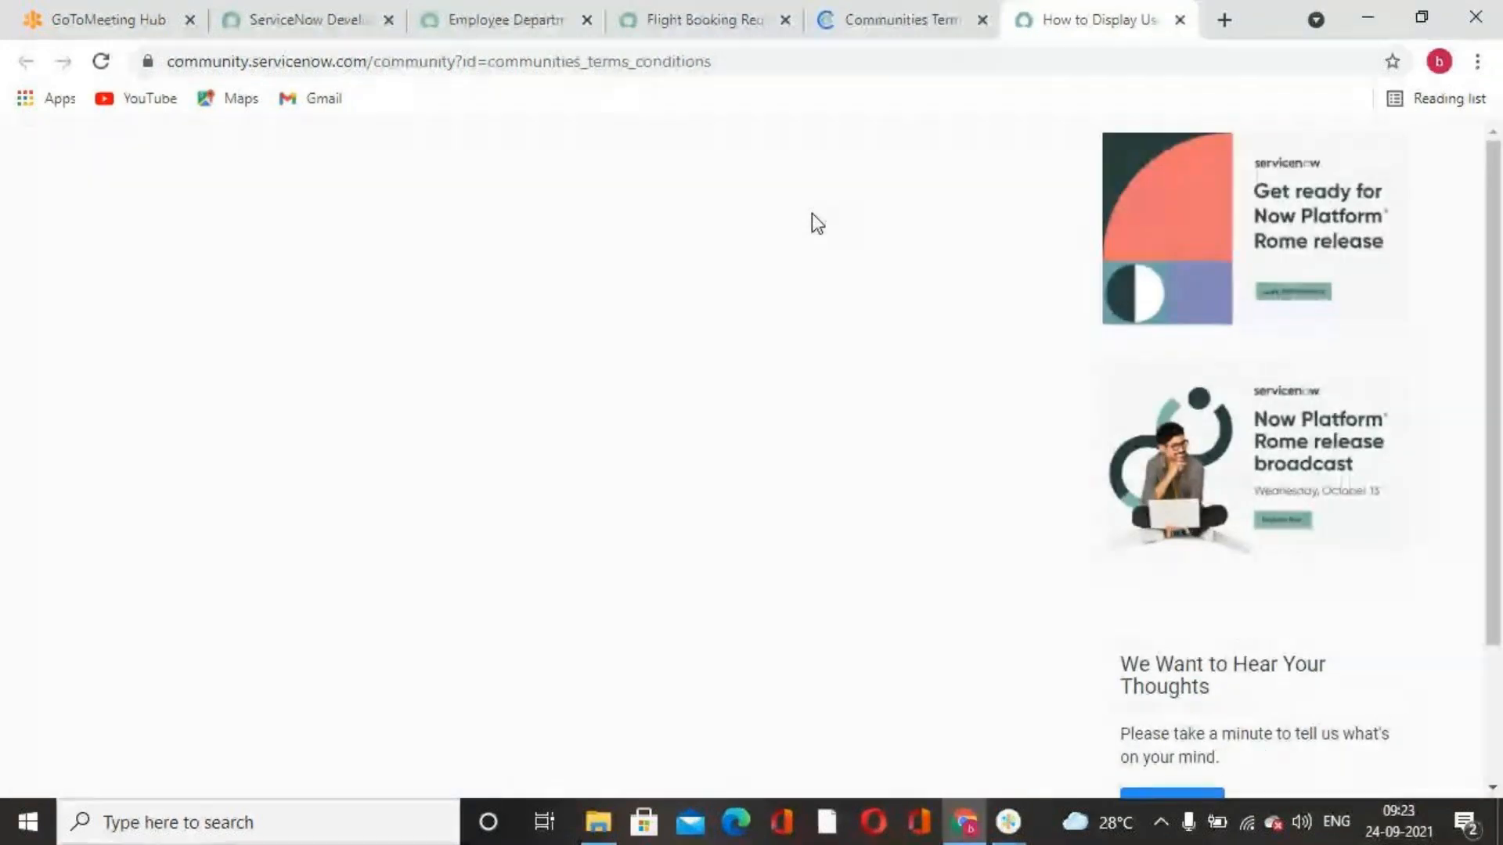
left_click(957, 332)
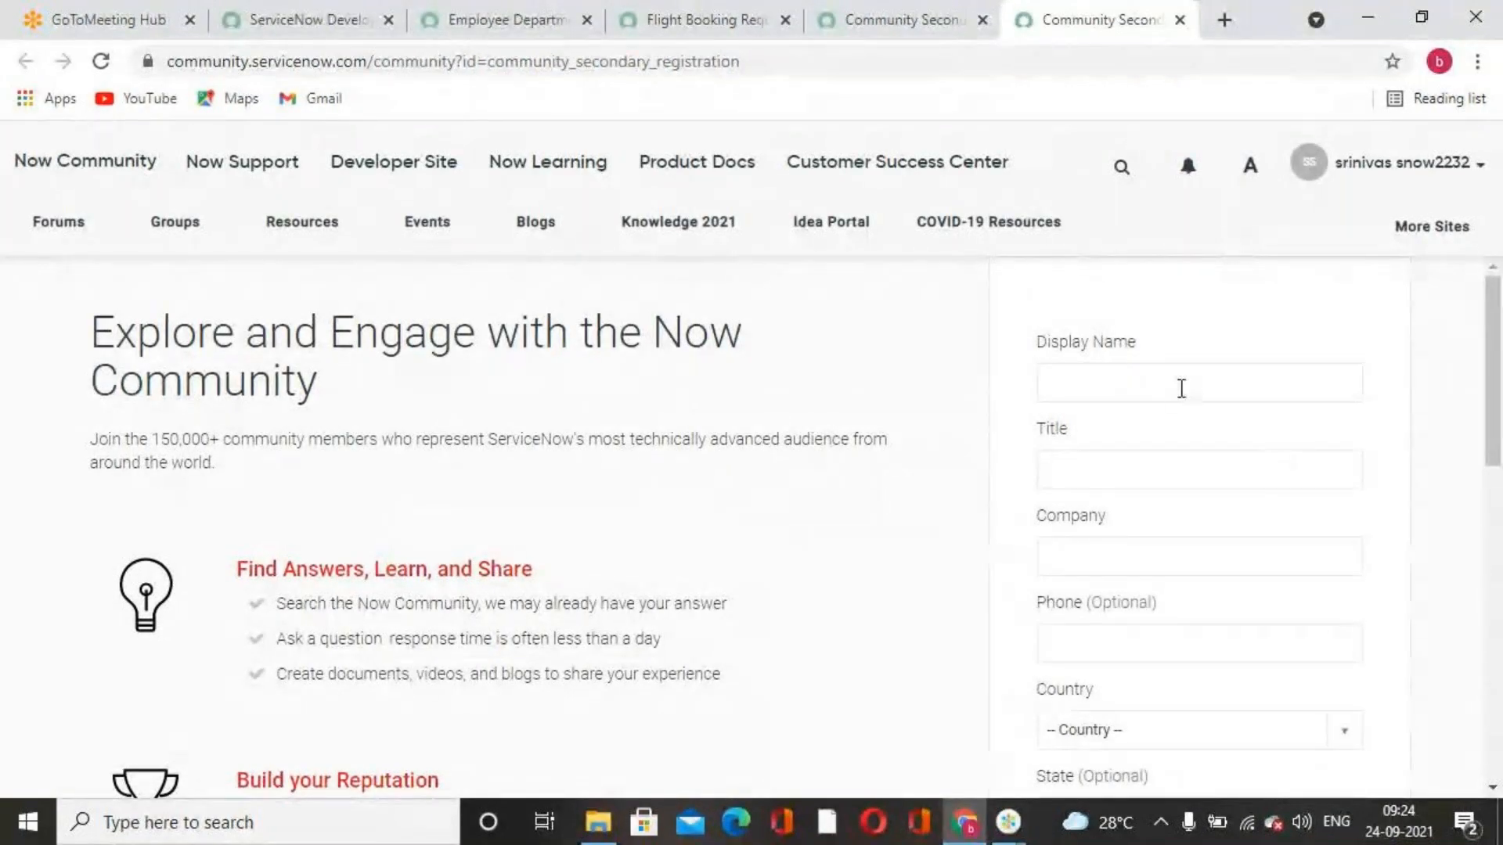
Fill in the community registration form with the display name, title "ss", company "dff" and country FR - France.
left_click(1158, 384)
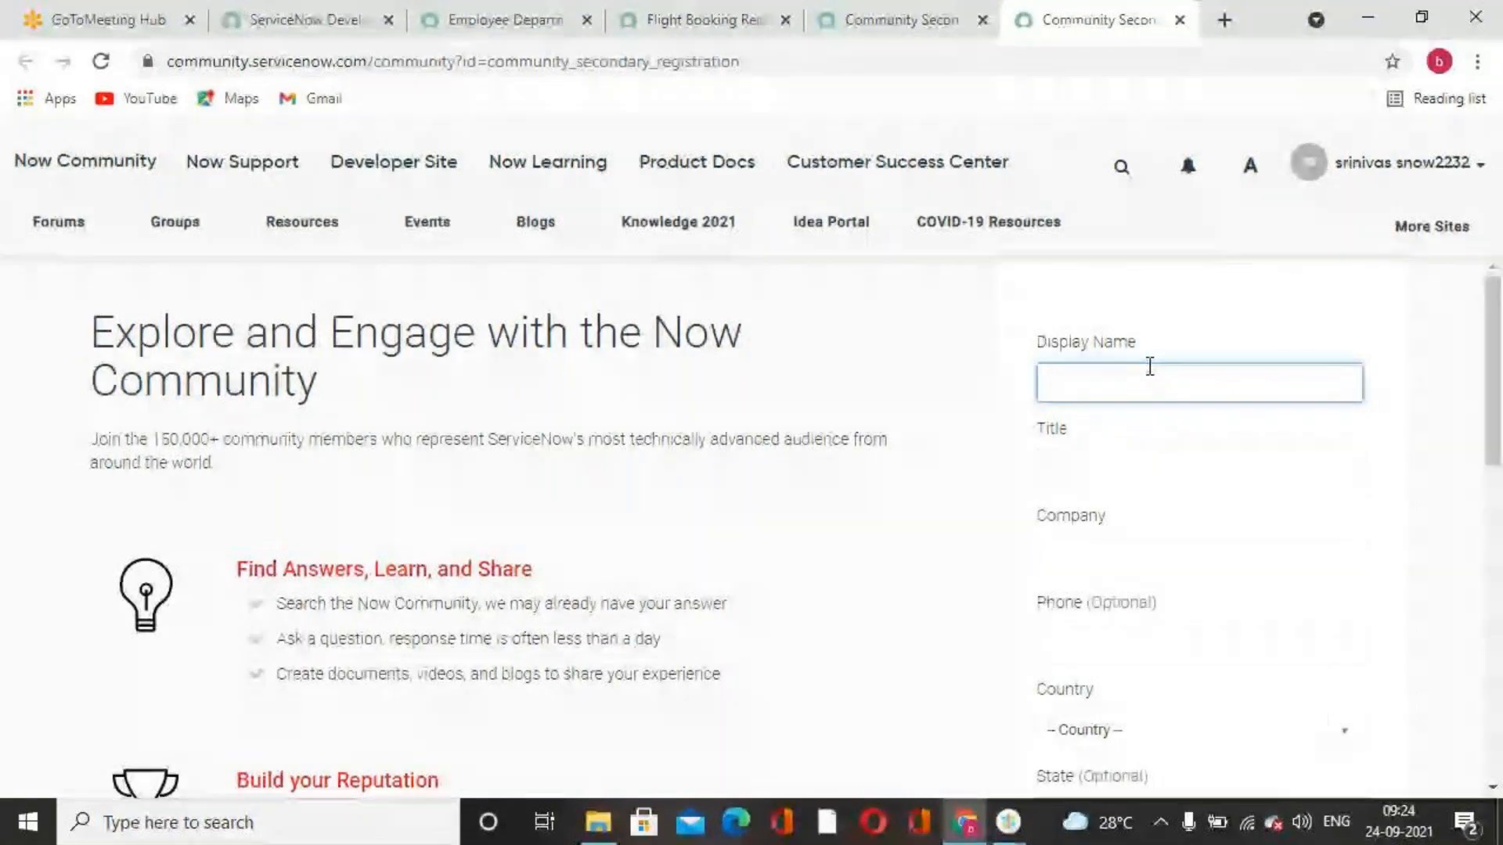
type("s")
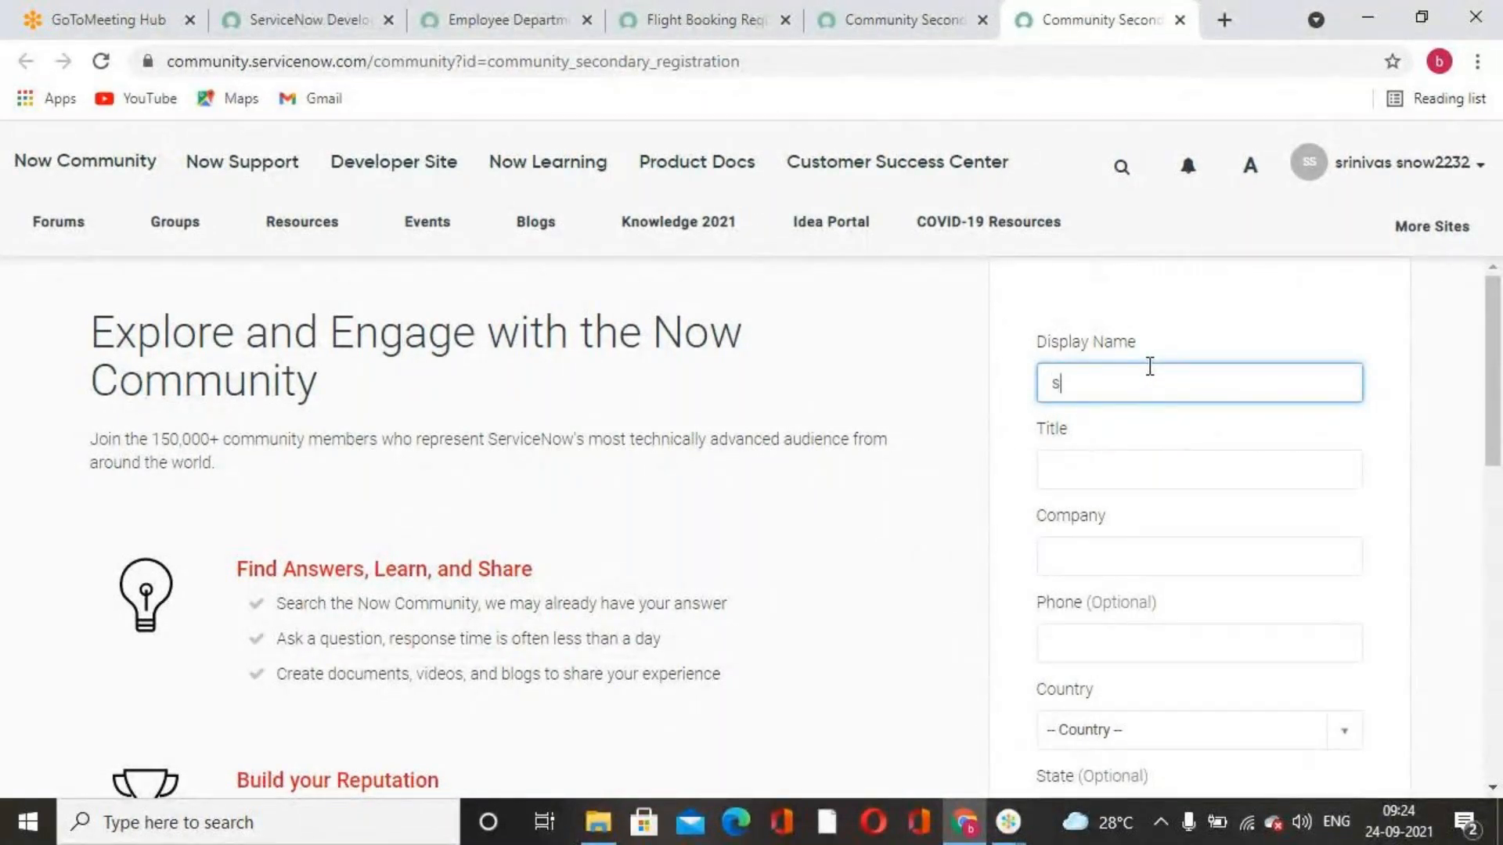
type("rinivas")
left_click(1143, 462)
type("ss")
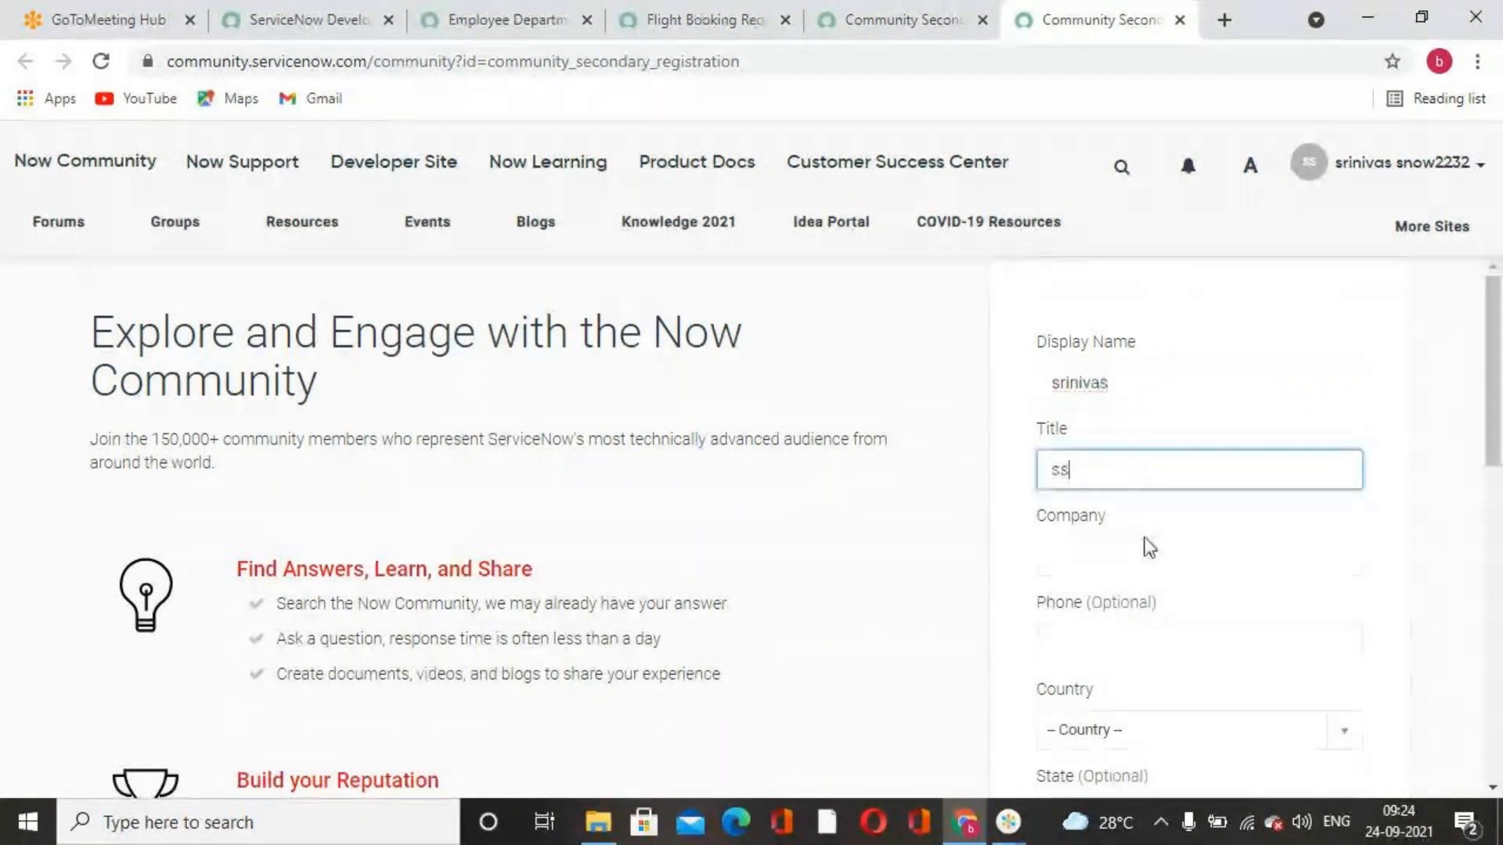
left_click(1131, 562)
type("dff")
scroll(1325, 571, "down", 2)
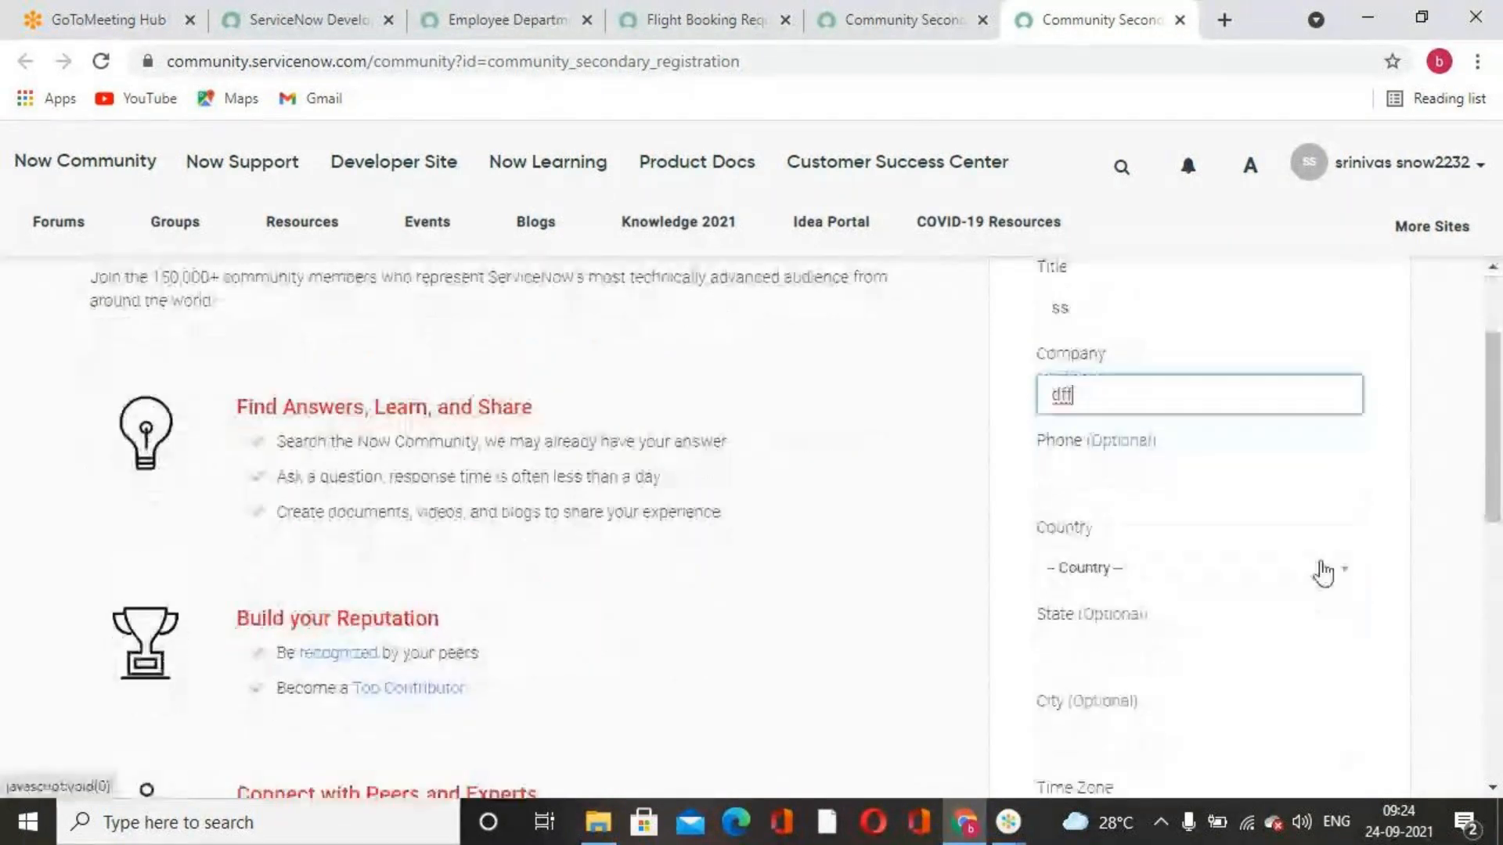
left_click(1348, 574)
left_click(1124, 446)
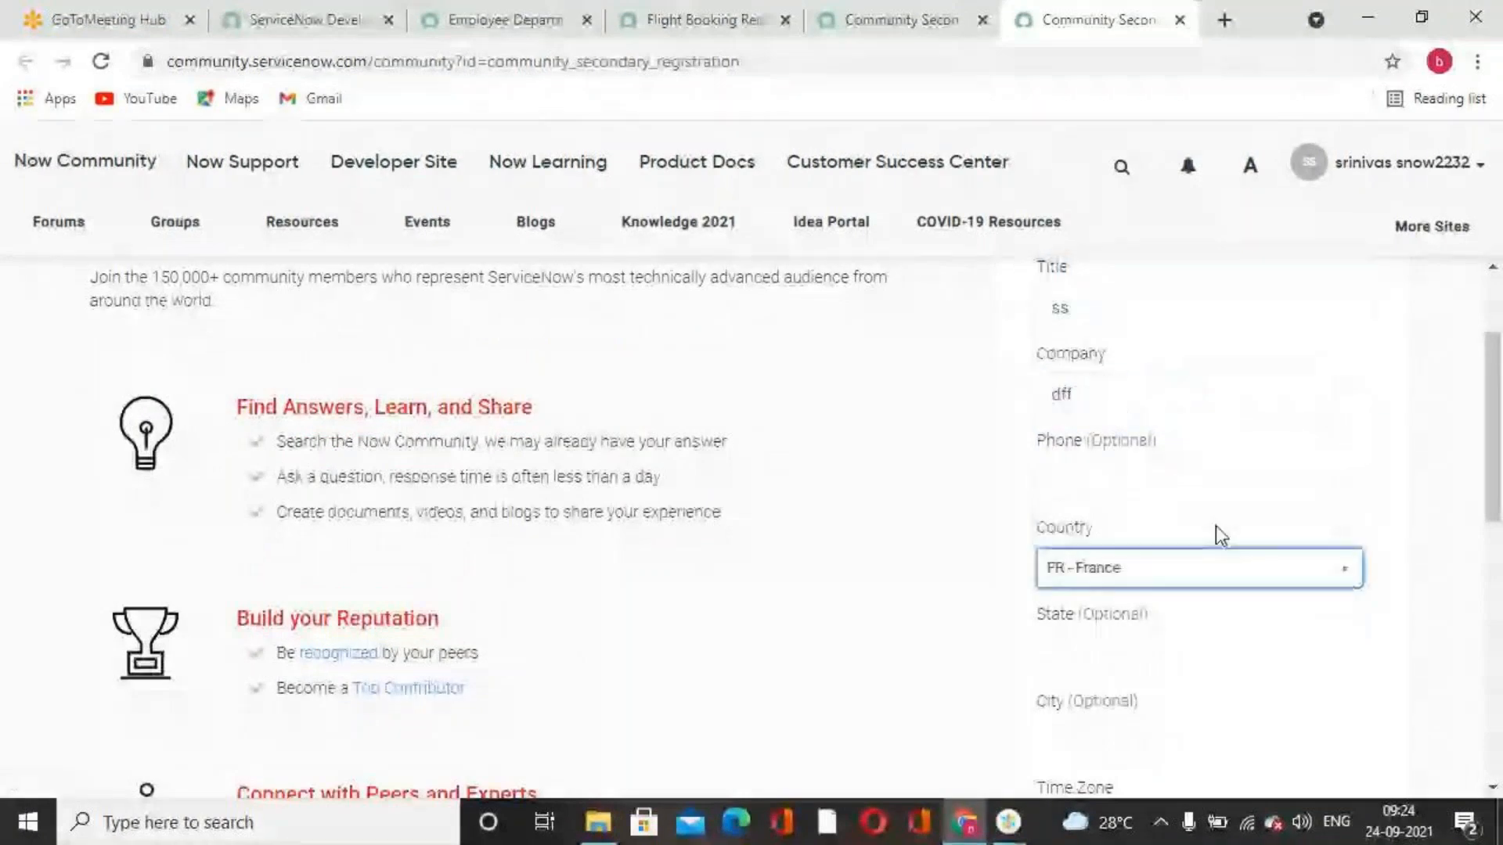
Confirm the minimum age, agree to the community terms and conditions, and submit the registration.
scroll(1215, 524, "down", 2)
scroll(1262, 685, "down", 5)
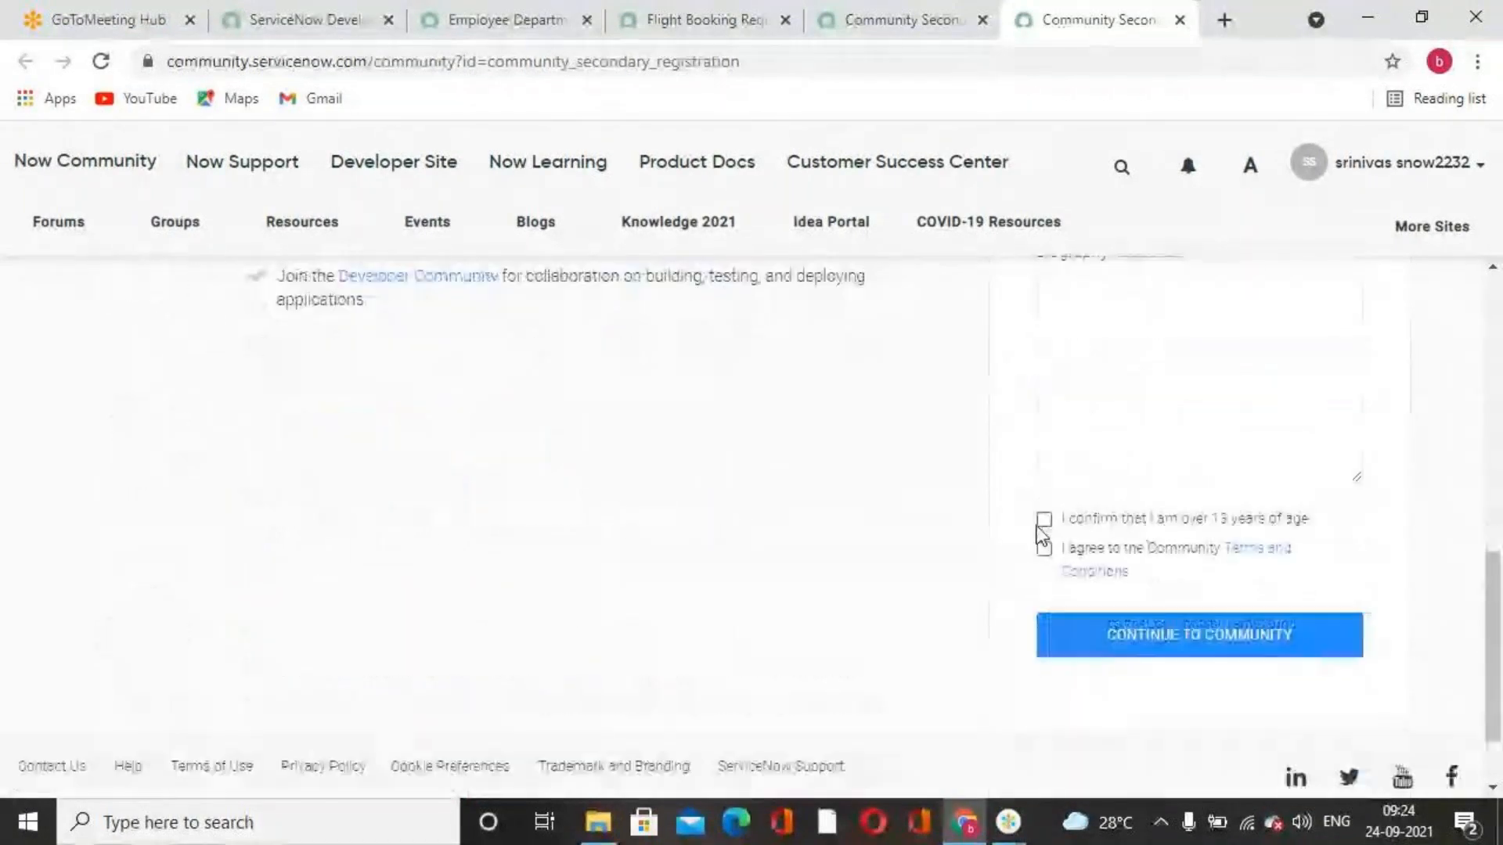
left_click(1044, 520)
left_click(1128, 656)
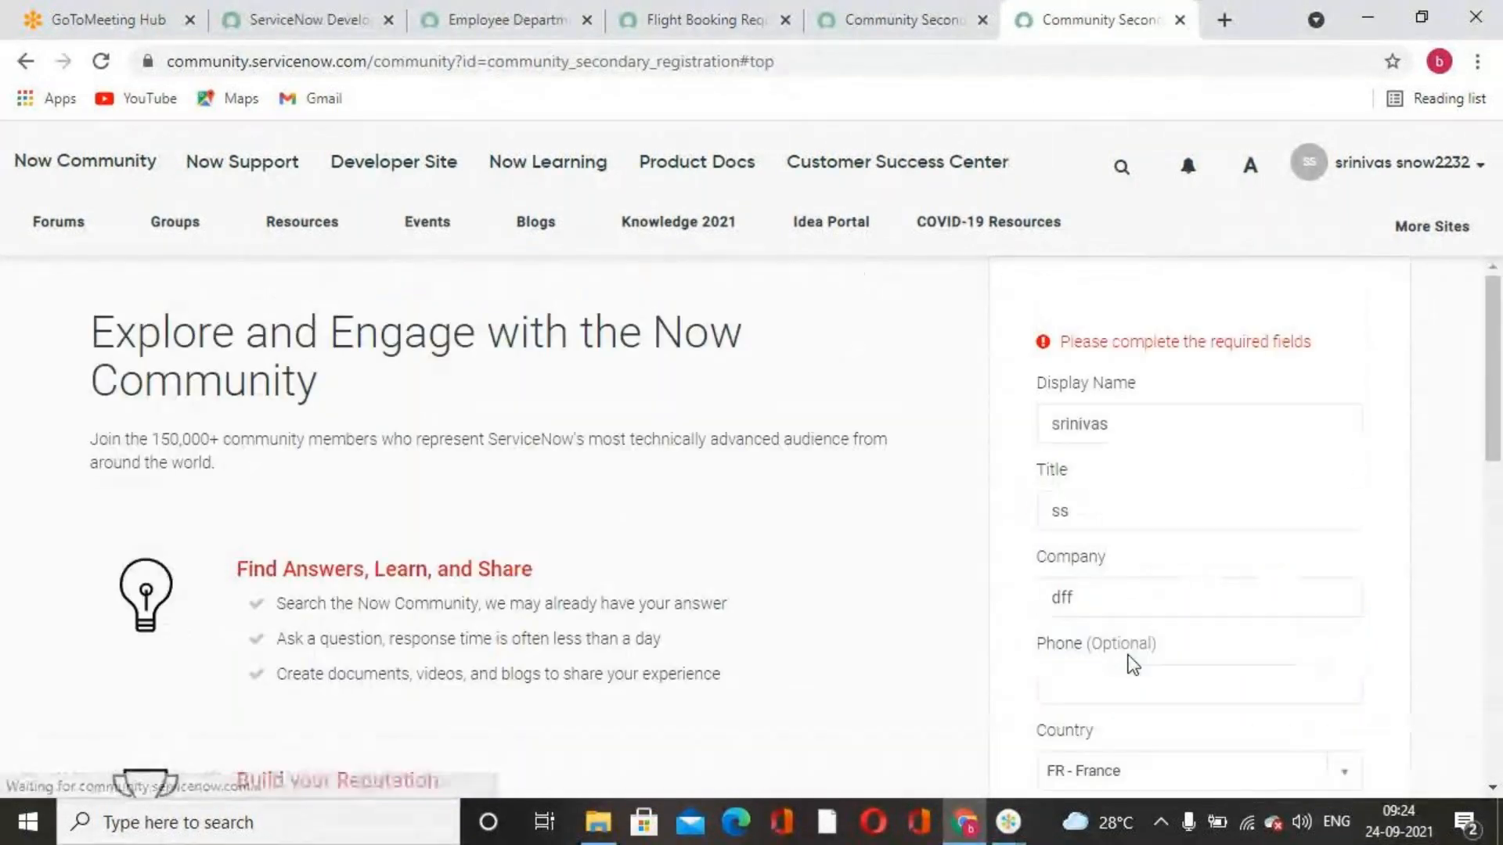
Choose a time zone in the registration form and continue to the community.
scroll(1171, 481, "down", 2)
scroll(1171, 486, "down", 4)
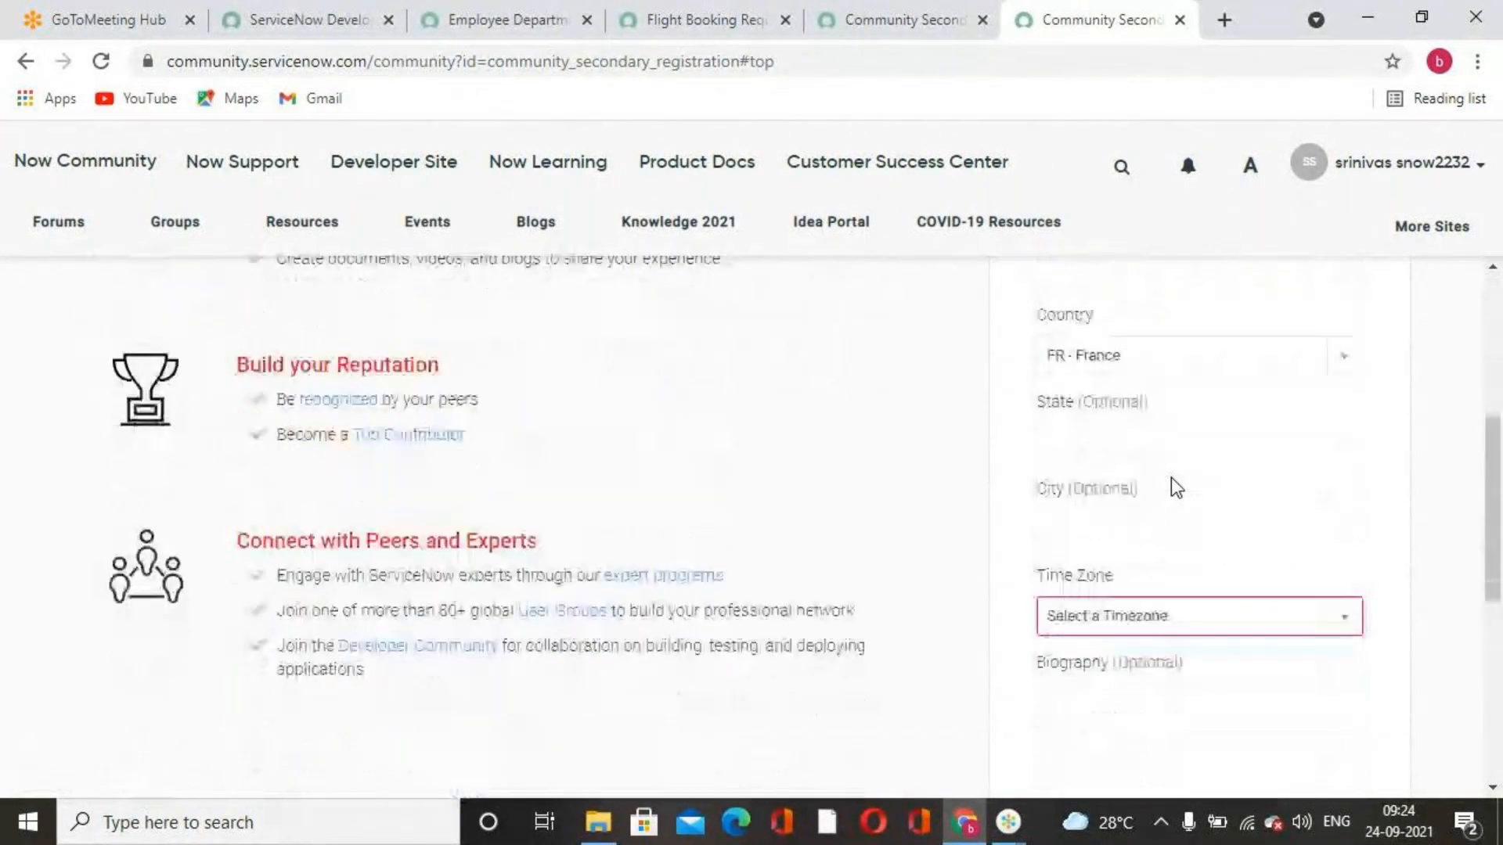
left_click(1337, 620)
scroll(1135, 517, "down", 5)
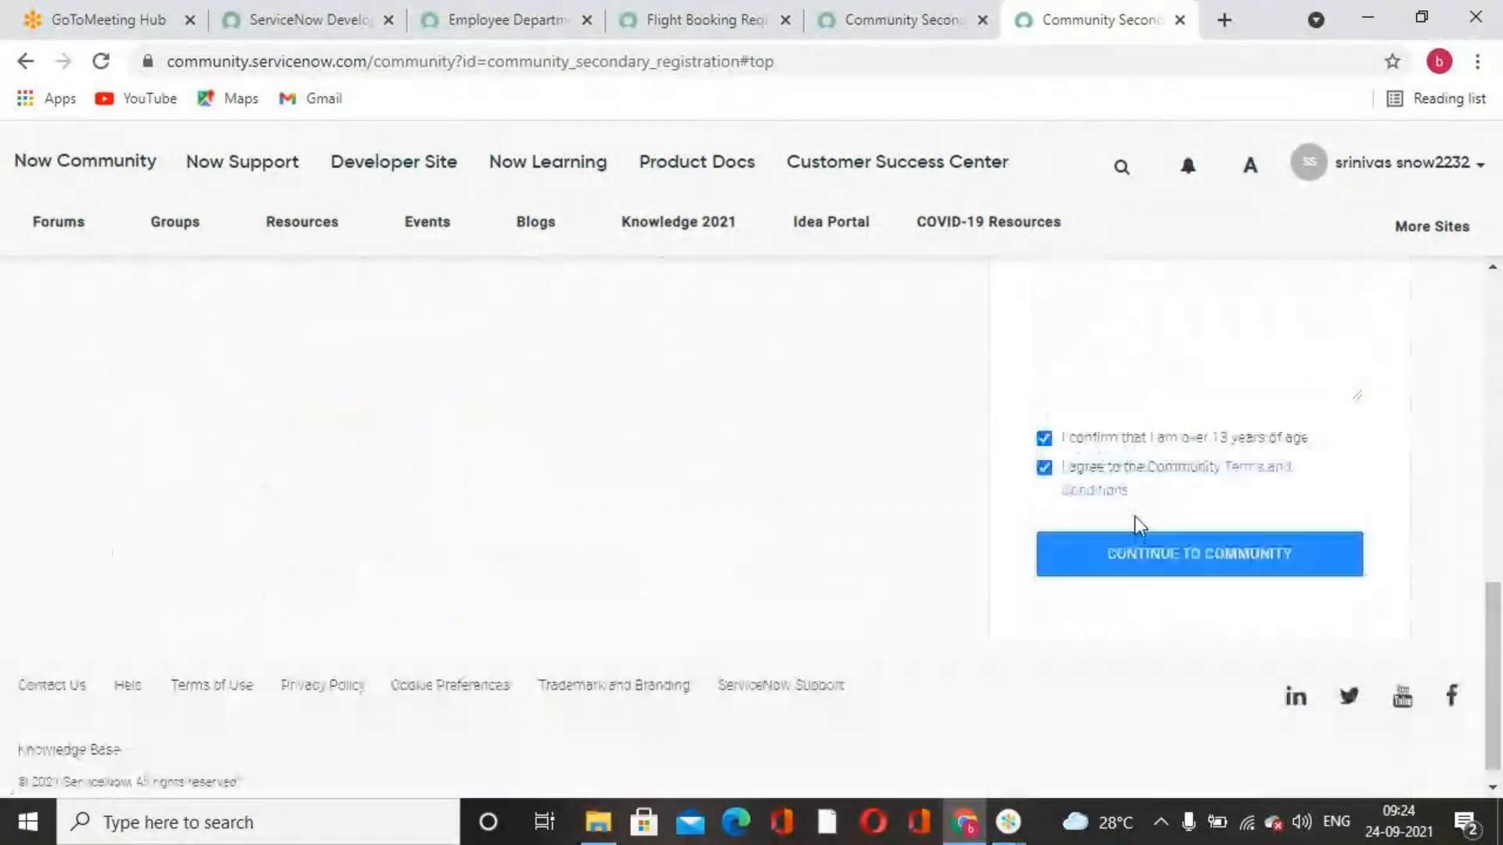
left_click(1192, 527)
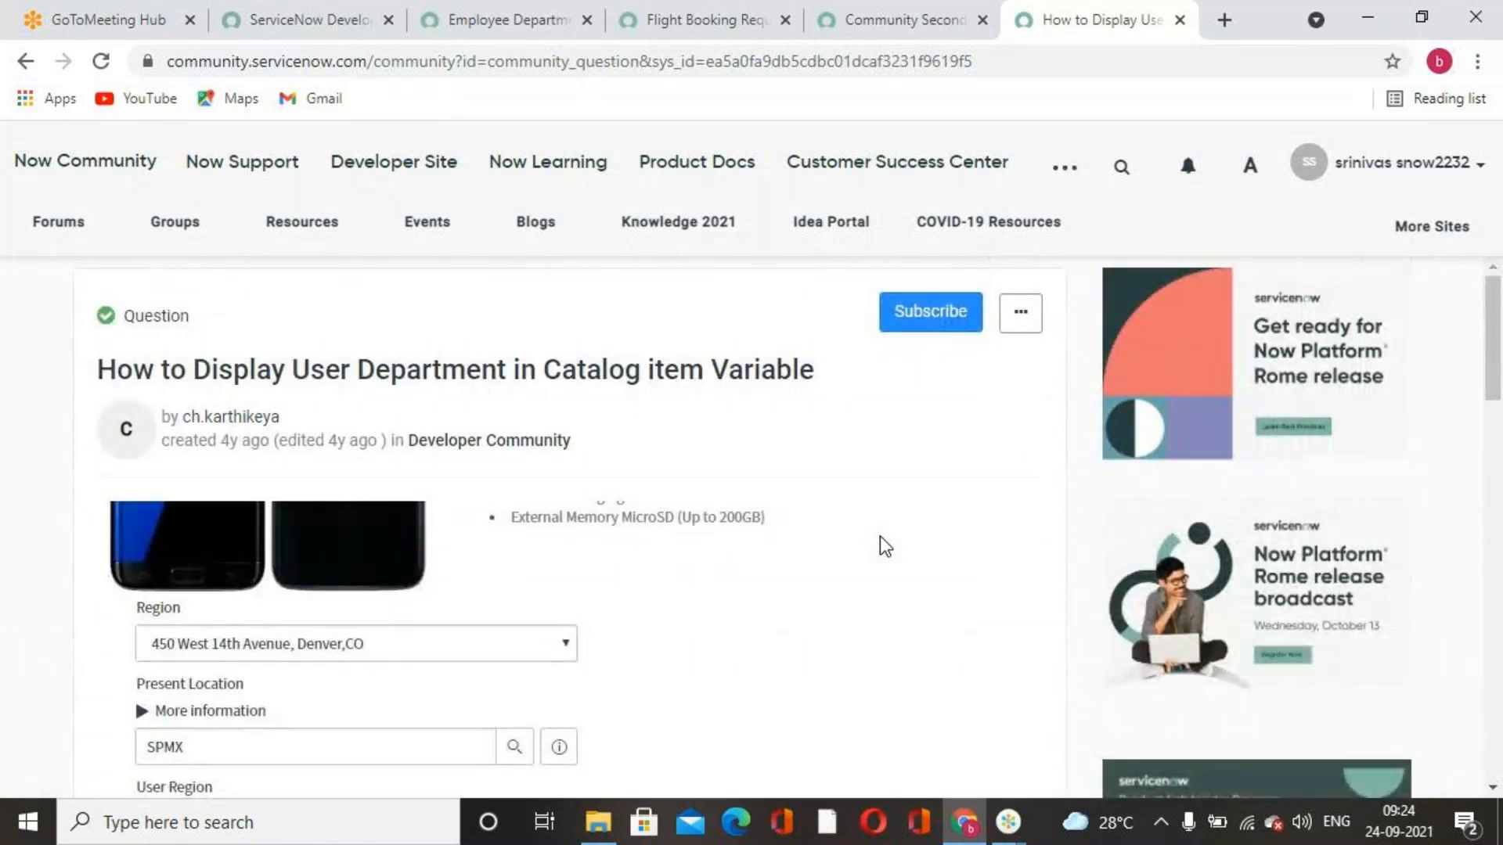
Find the reply with the logged-in user's department script in the community question and select javascript: gs.getUser().getDepartmentID();.
scroll(787, 603, "down", 4)
scroll(714, 642, "down", 13)
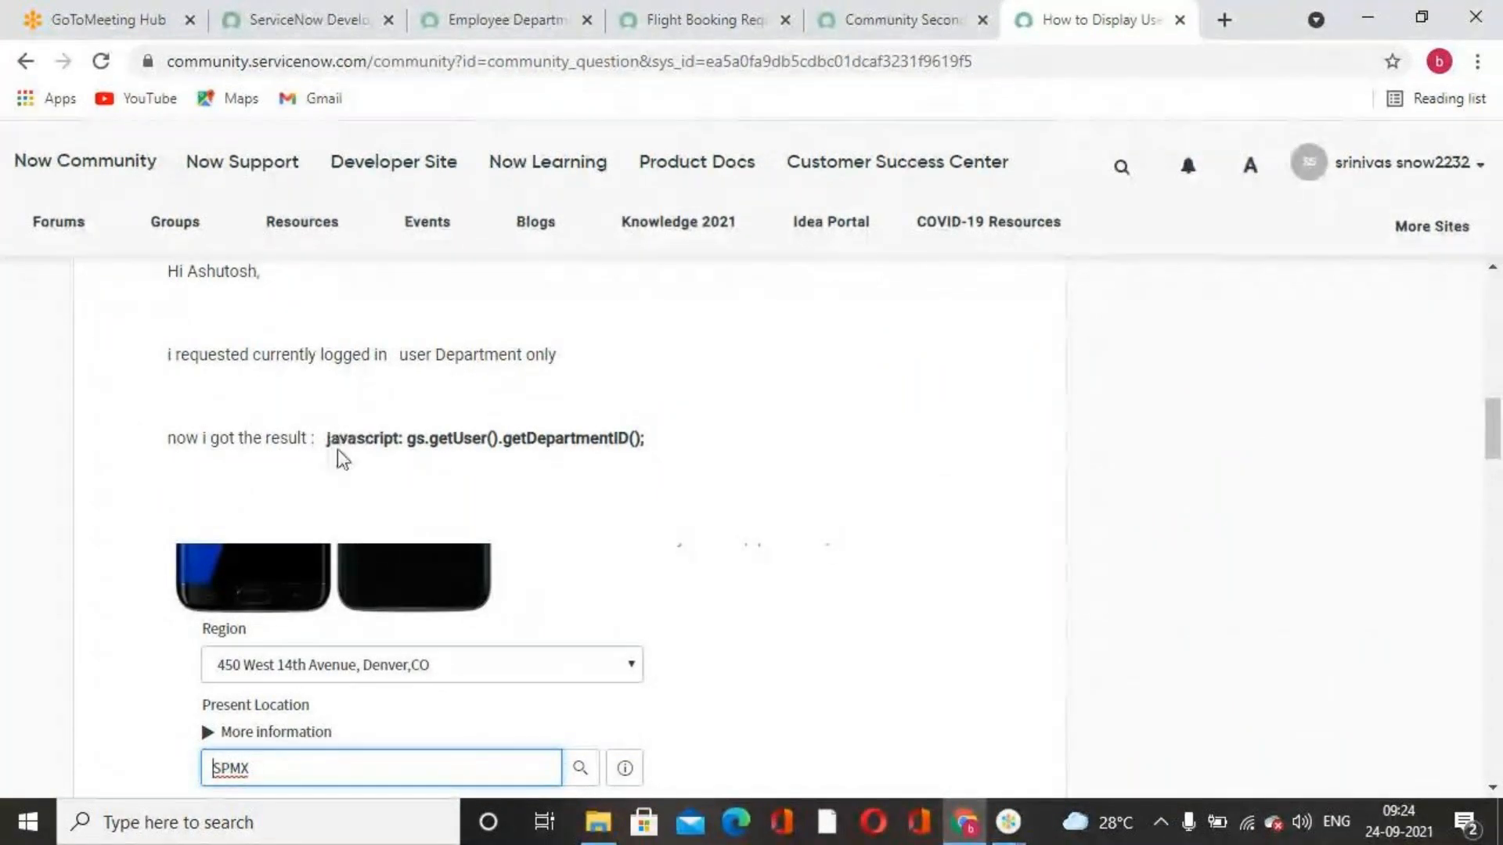
scroll(337, 444, "up", 5)
scroll(335, 446, "down", 3)
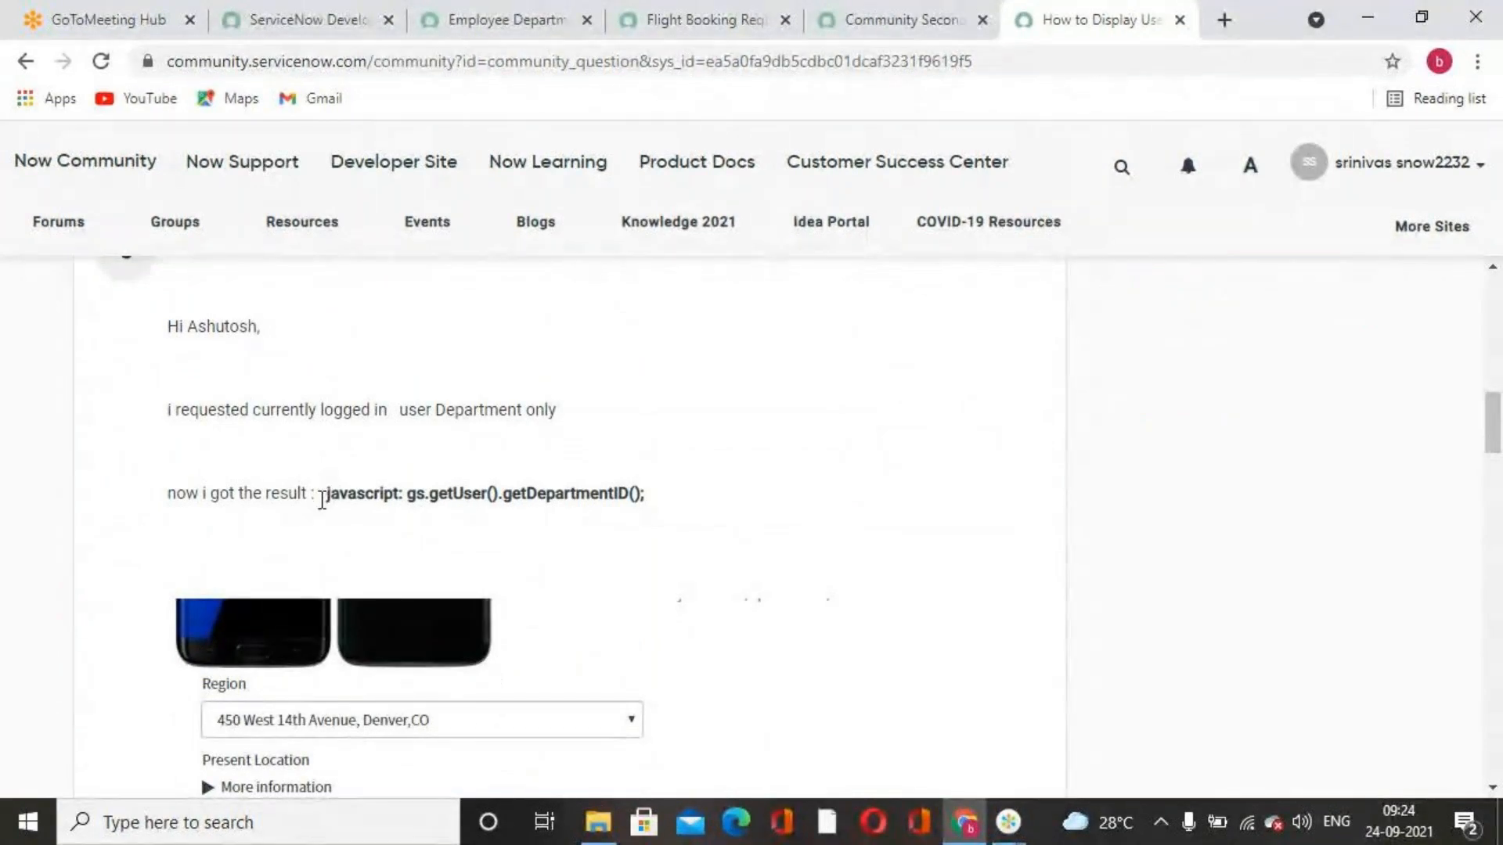
left_click_drag(325, 500, 576, 493)
left_click_drag(326, 498, 640, 486)
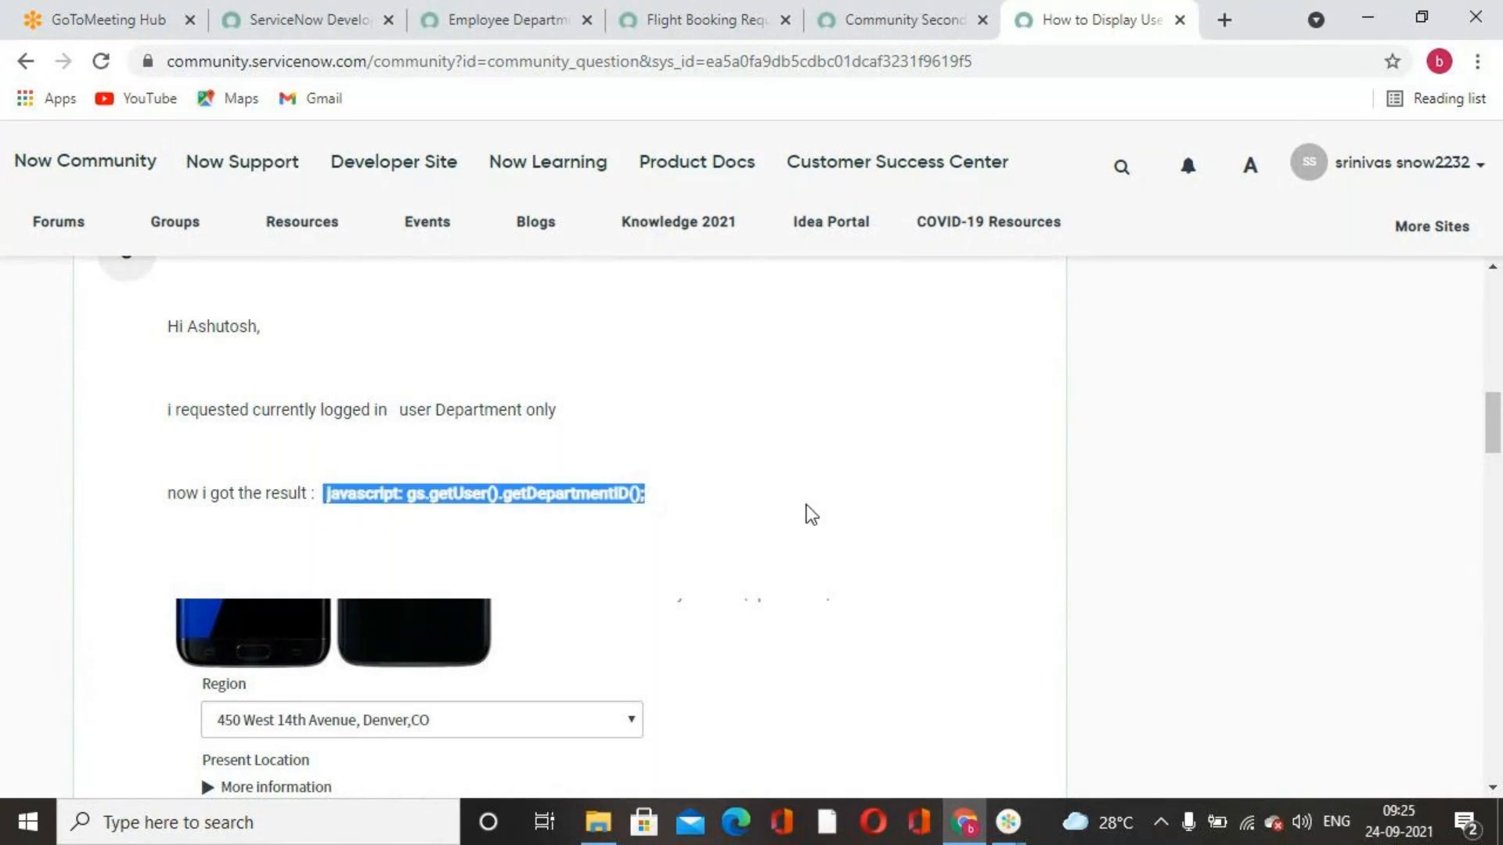
Read the remaining replies for other default value scripts for the user's department, and return to the Flight Booking Request portal form.
scroll(896, 584, "down", 5)
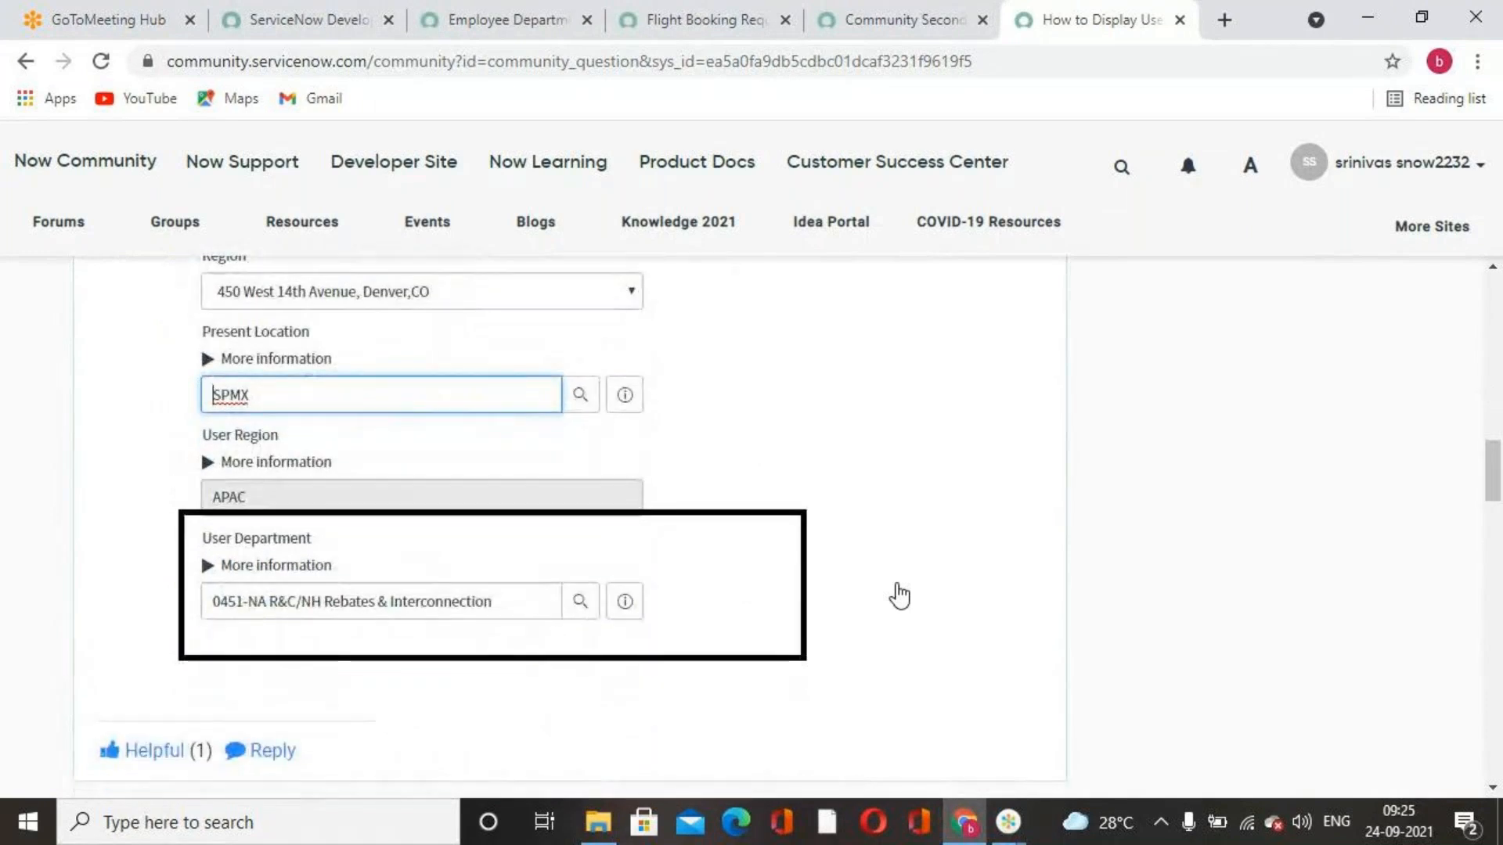
scroll(899, 595, "down", 8)
scroll(898, 595, "down", 4)
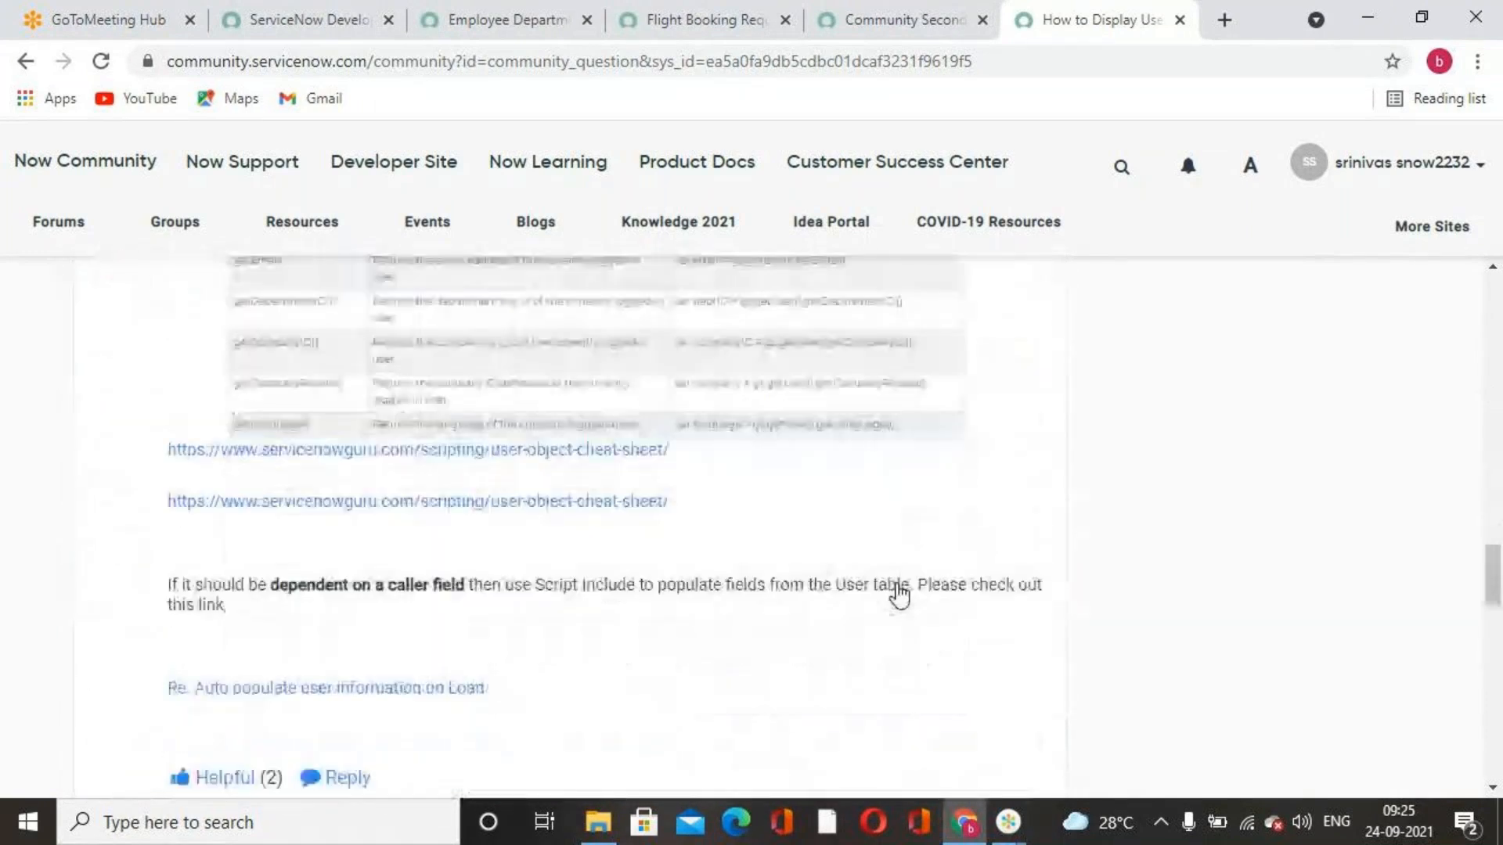
scroll(899, 586, "up", 2)
scroll(899, 585, "up", 1)
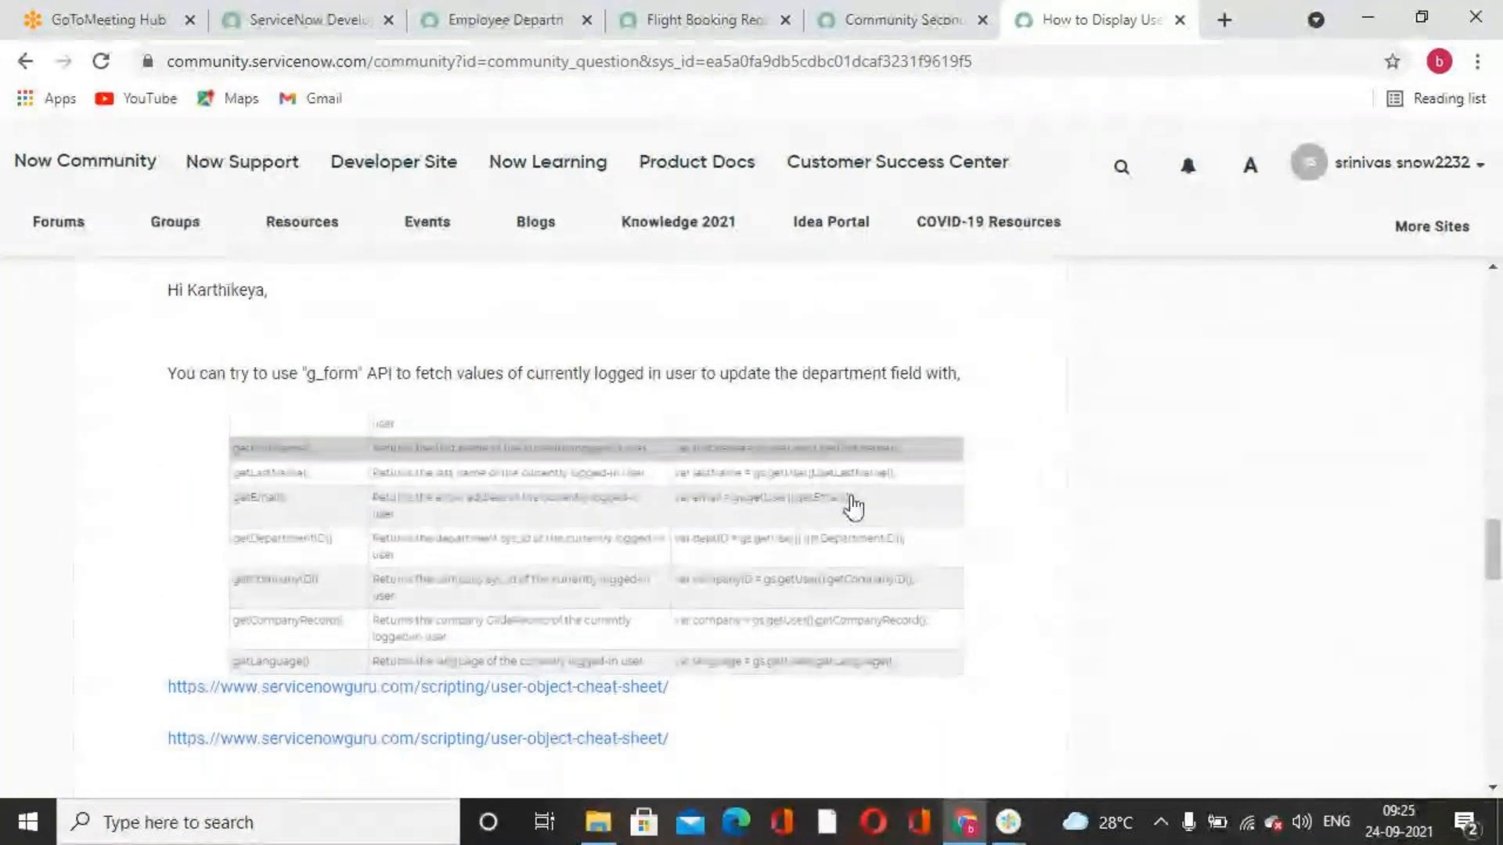
scroll(840, 594, "down", 4)
scroll(844, 591, "down", 6)
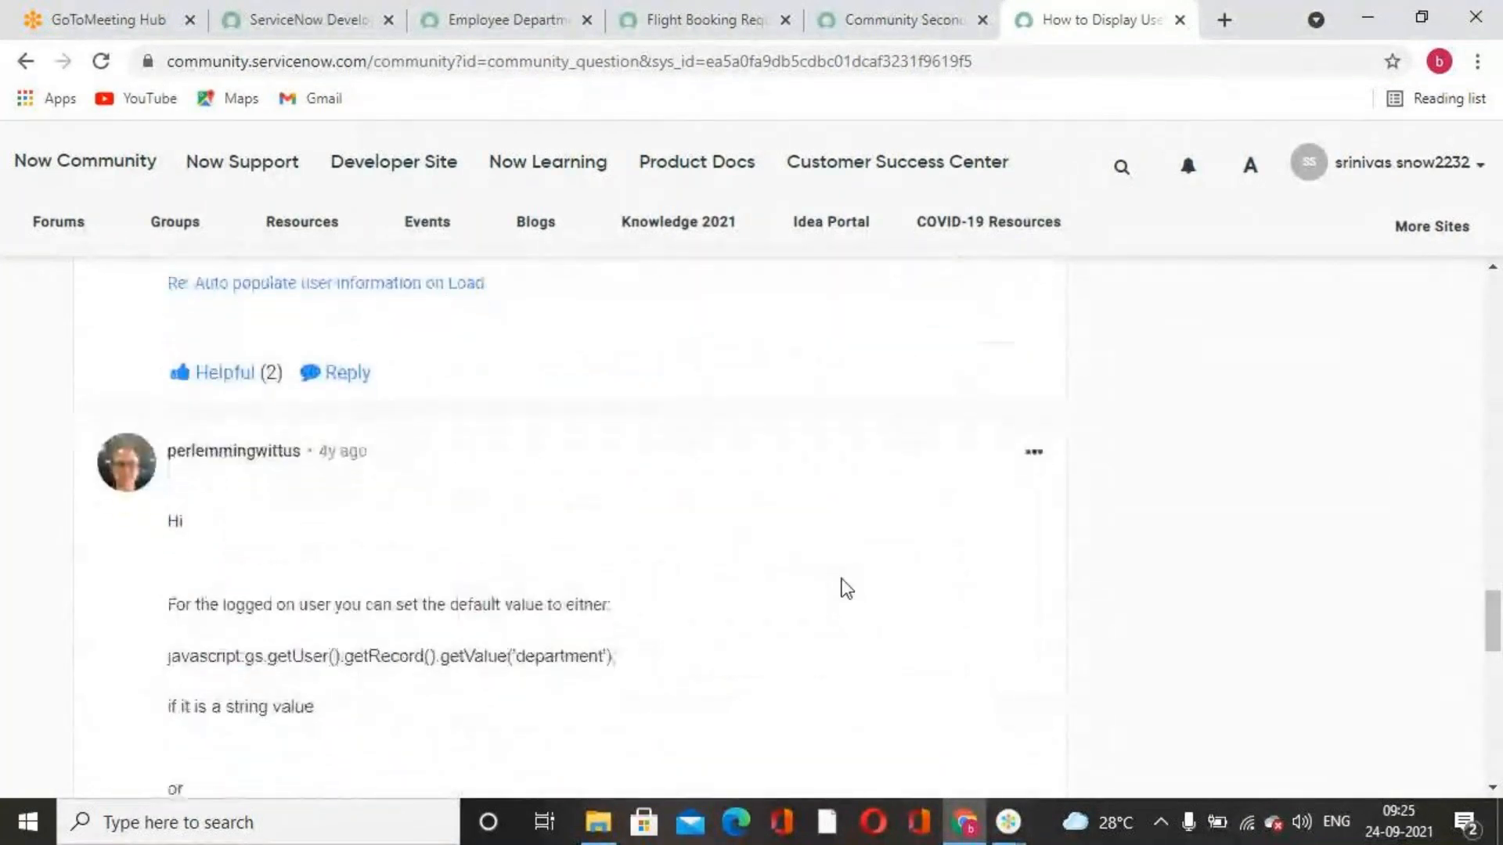
scroll(844, 588, "down", 5)
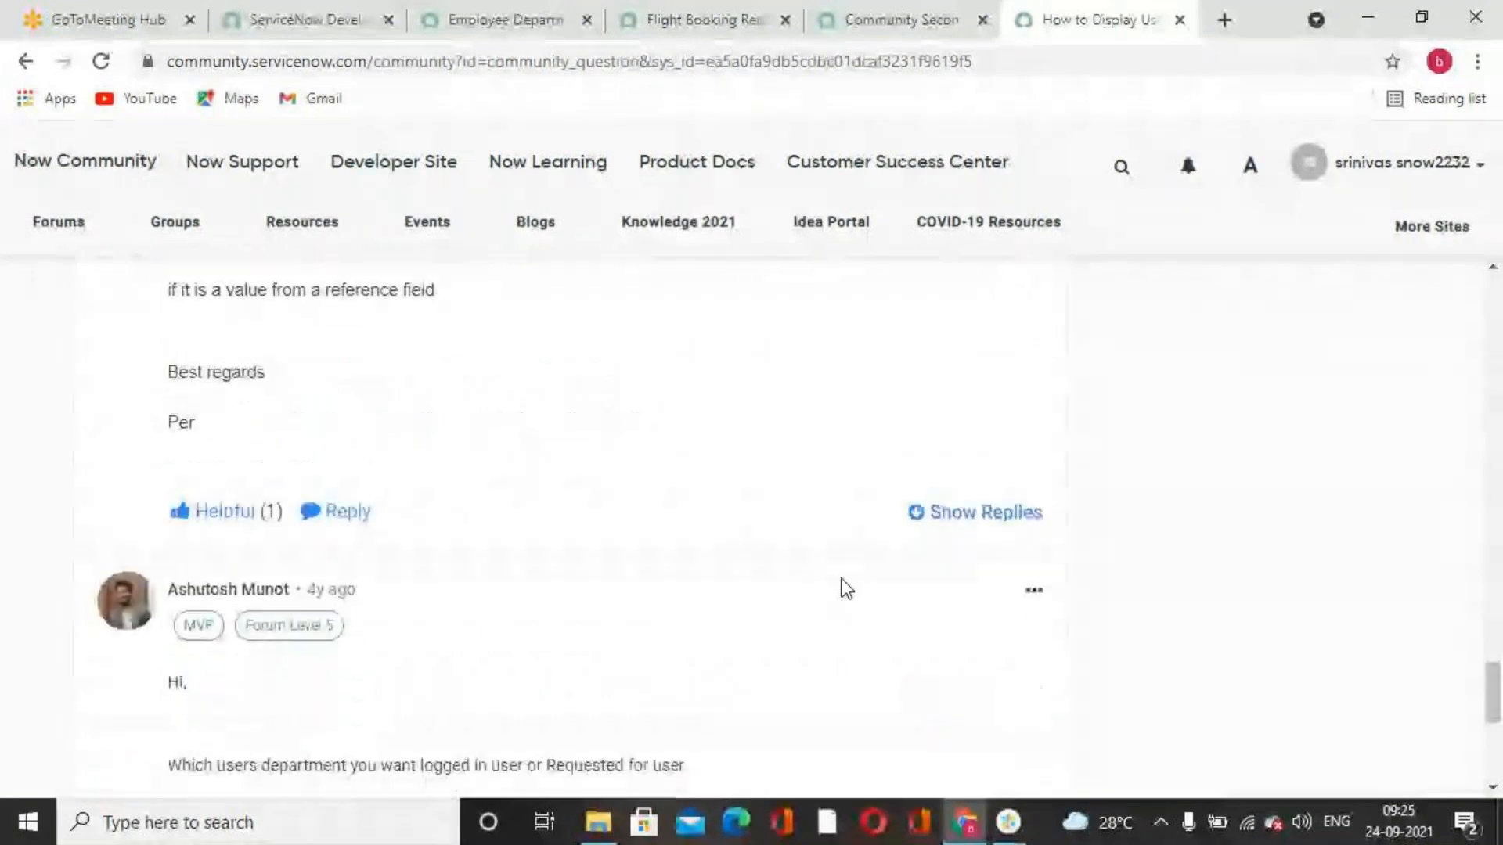
scroll(844, 588, "up", 6)
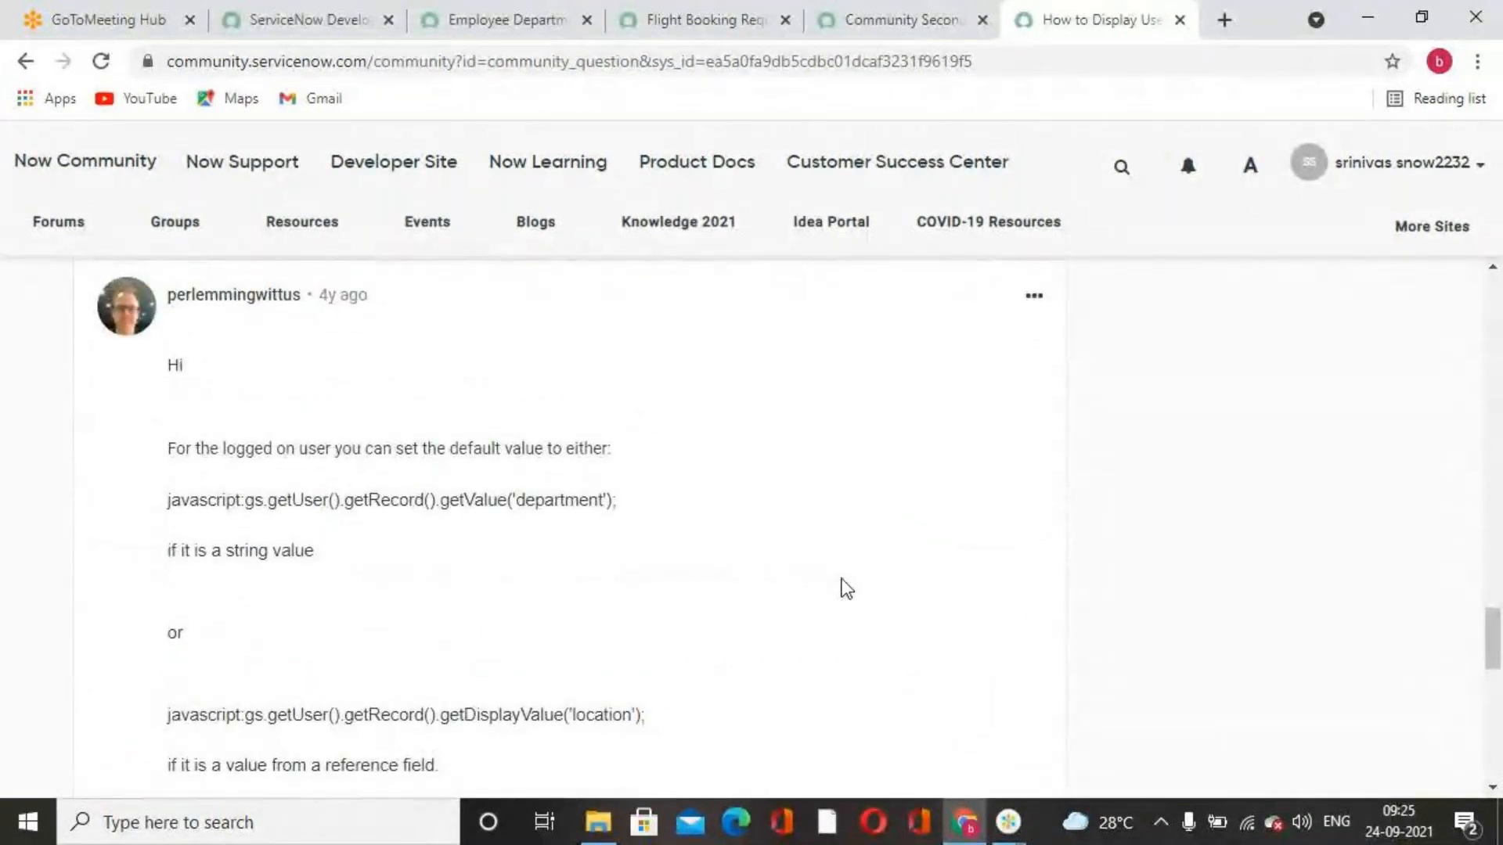
scroll(844, 589, "up", 1)
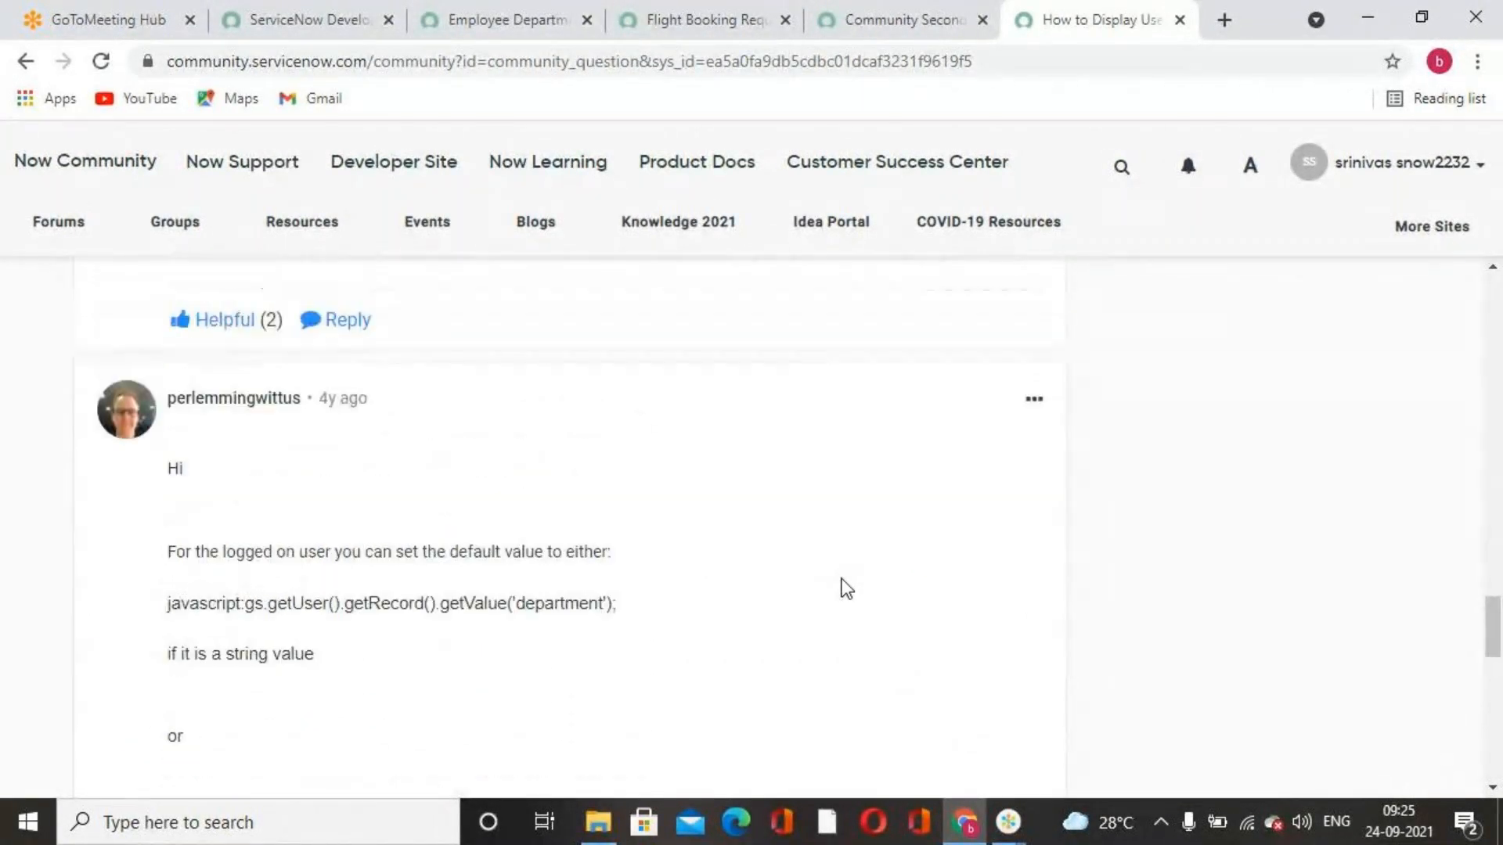
left_click(675, 30)
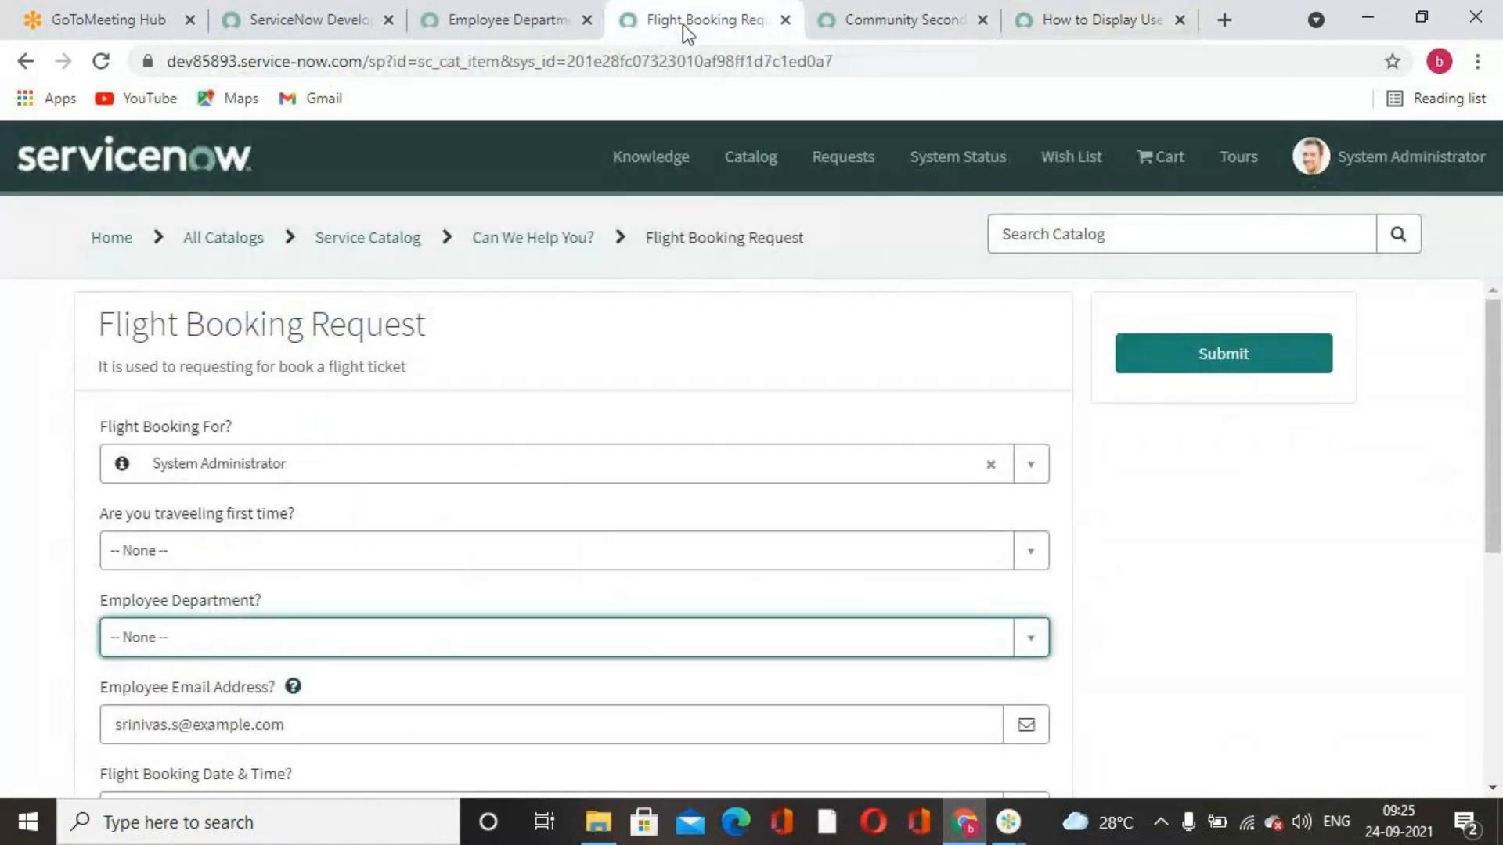
Clear the existing script from the default value of the Employee Department? variable.
left_click(556, 24)
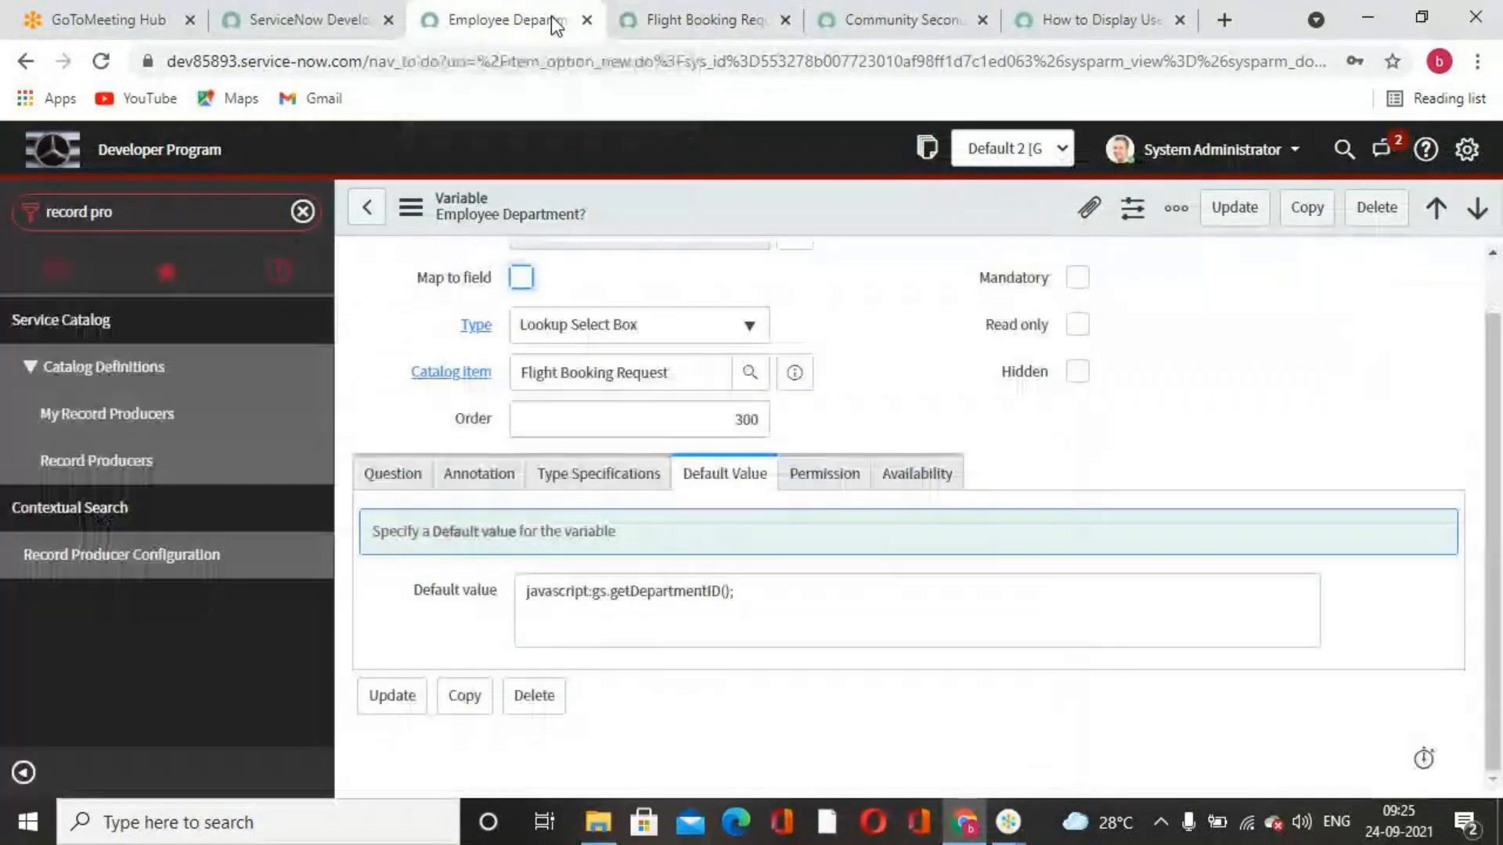
scroll(695, 354, "up", 1)
scroll(695, 354, "down", 1)
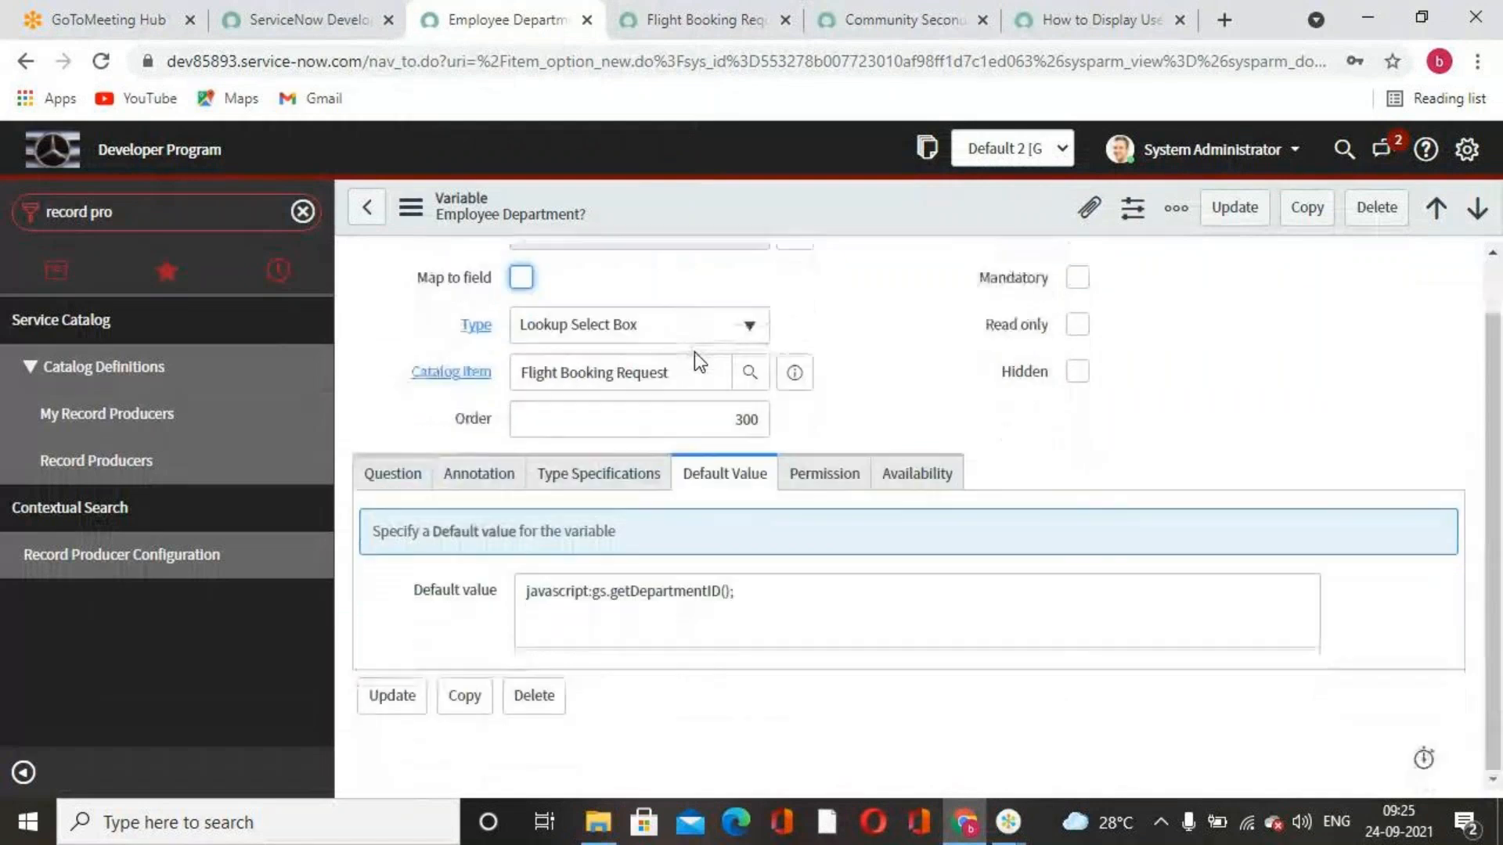
left_click_drag(762, 597, 419, 599)
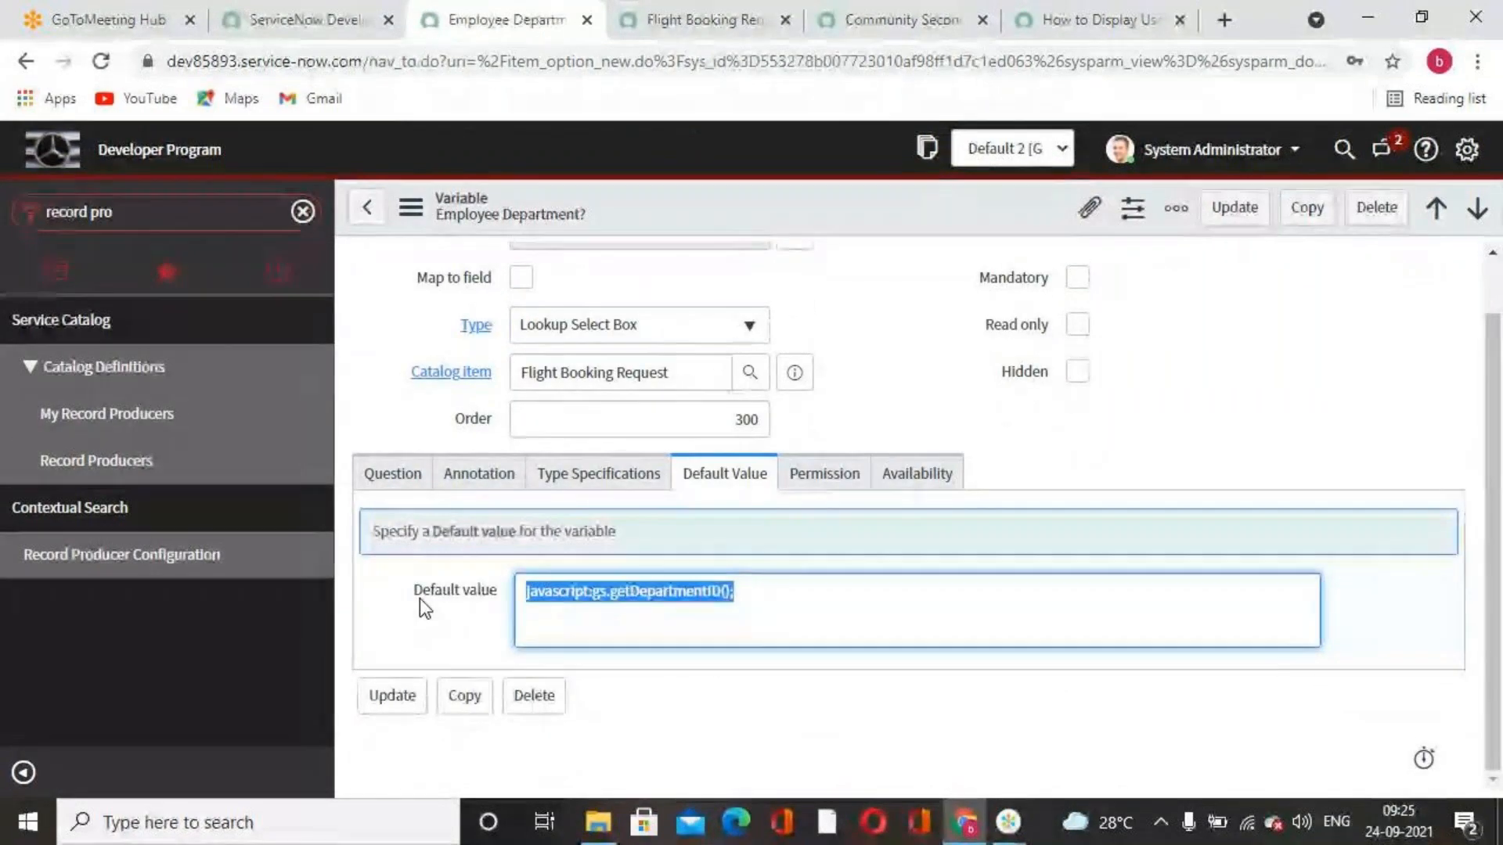
type("https://dev85893.service-now.com/")
left_click_drag(753, 605, 435, 622)
key("BackSpace")
type("javascrip")
key("BackSpace")
key("BackSpace")
key("BackSpace")
key("BackSpace")
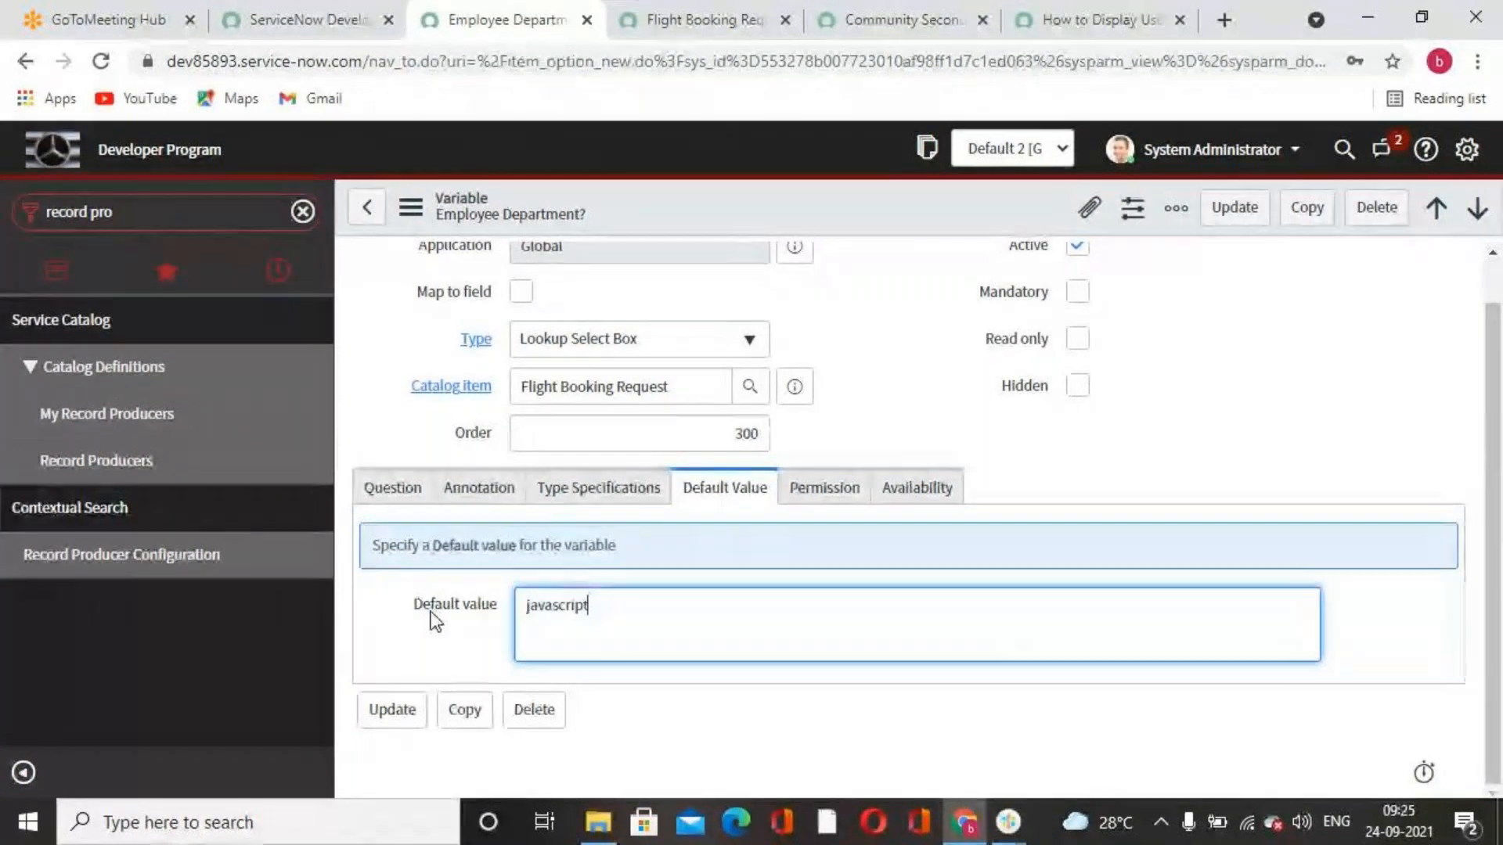
Copy the script javascript: gs.getUser().getDepartmentID(); from the accepted solution in the community question.
left_click(940, 26)
left_click(1079, 25)
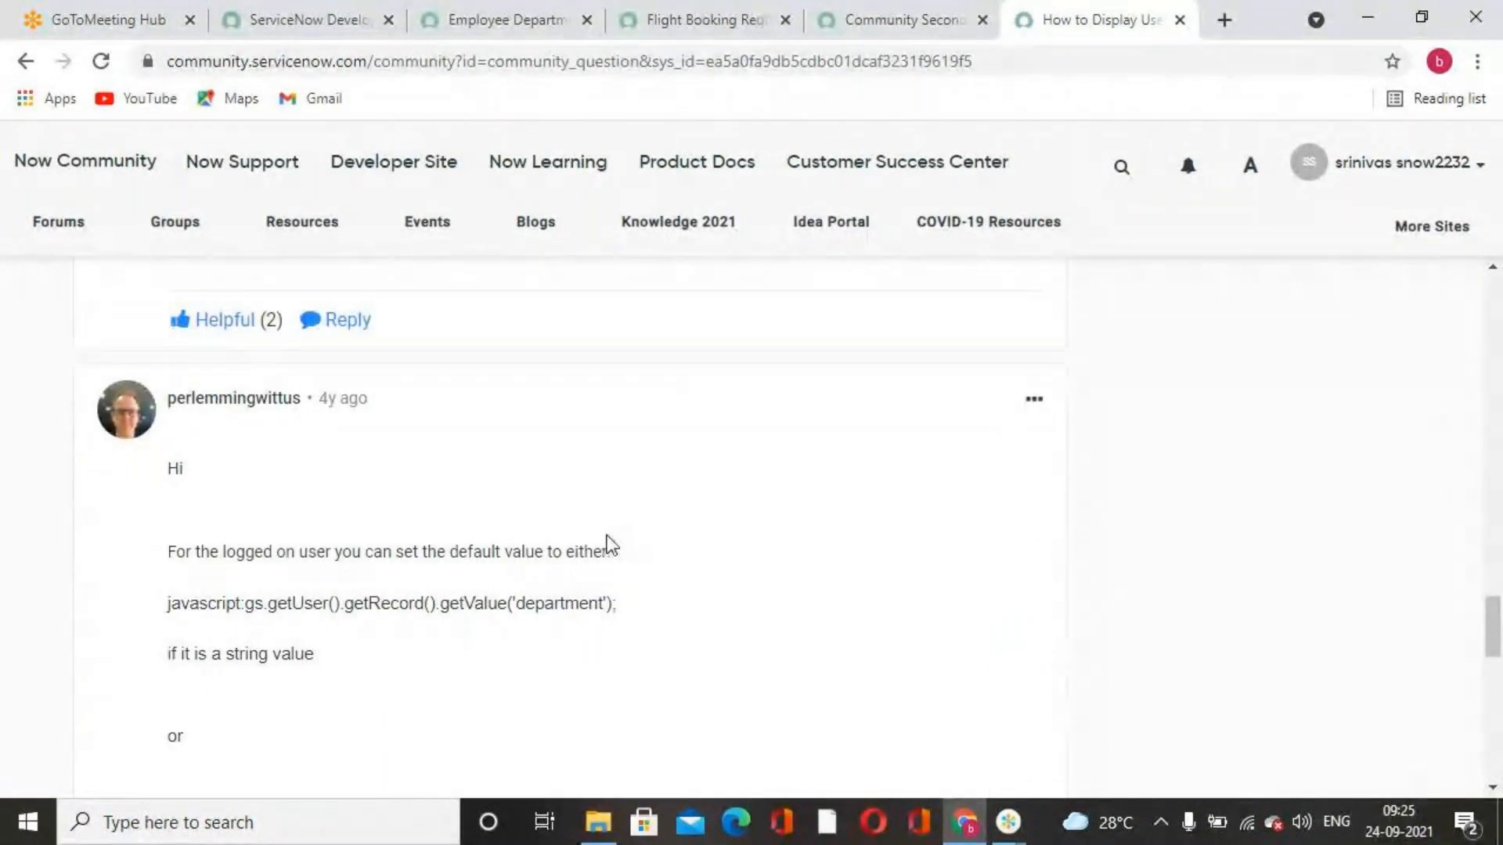
scroll(609, 546, "up", 15)
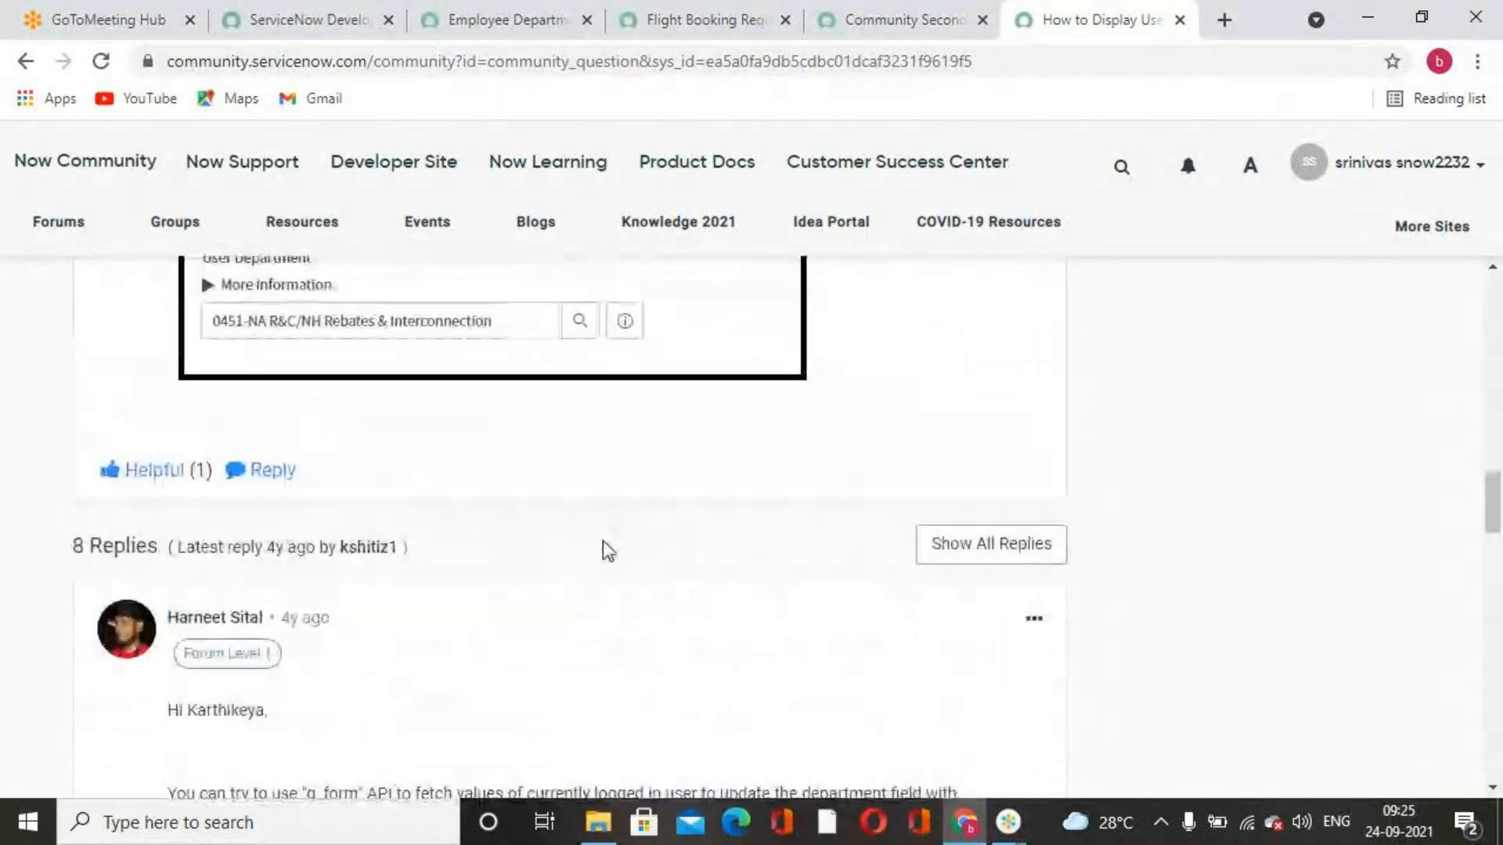
scroll(604, 542, "up", 10)
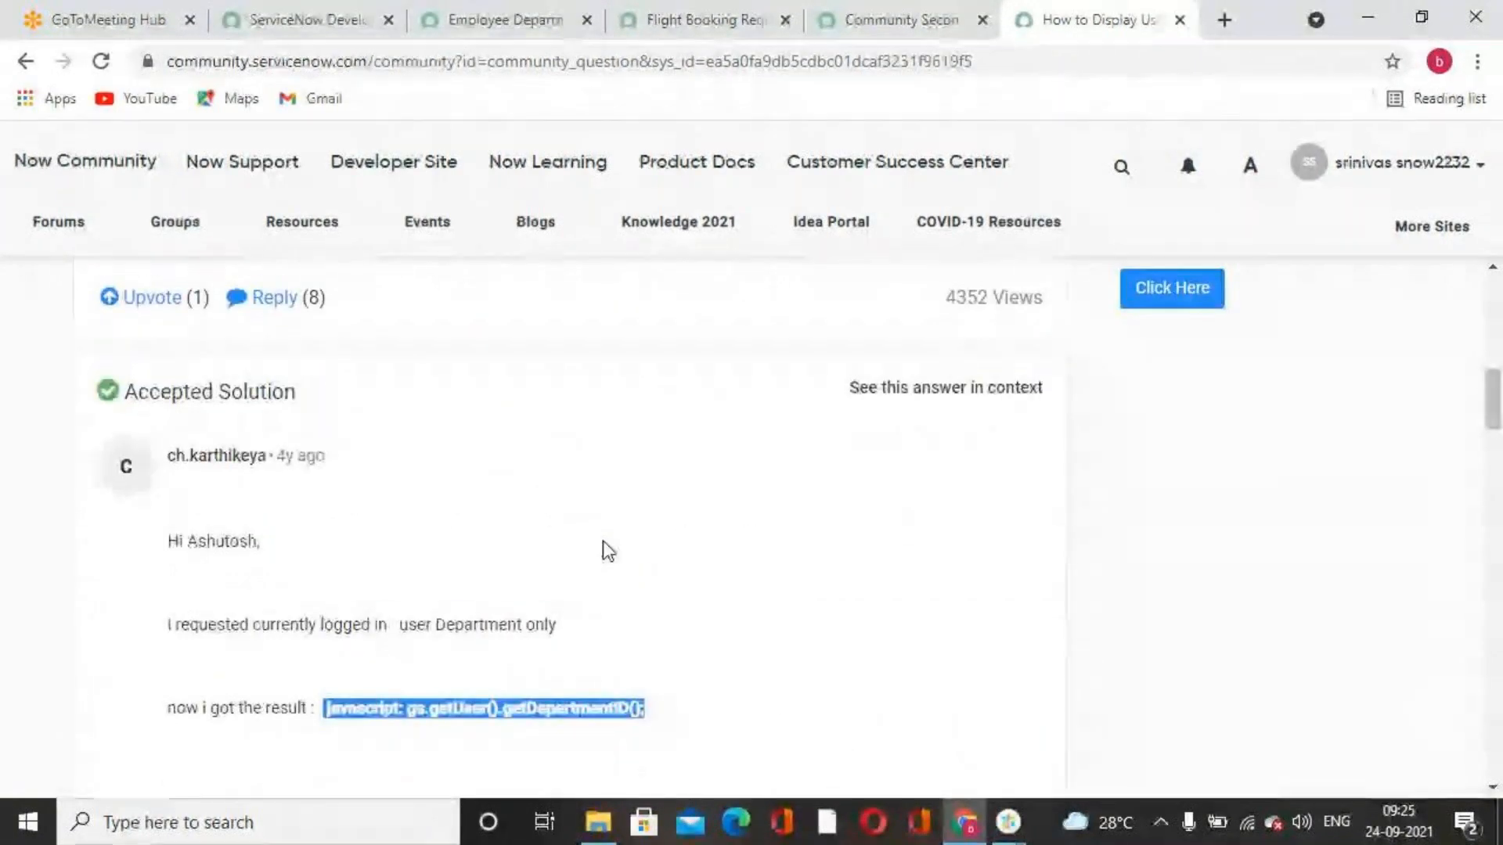
left_click_drag(325, 708, 650, 701)
key("ctrl+c")
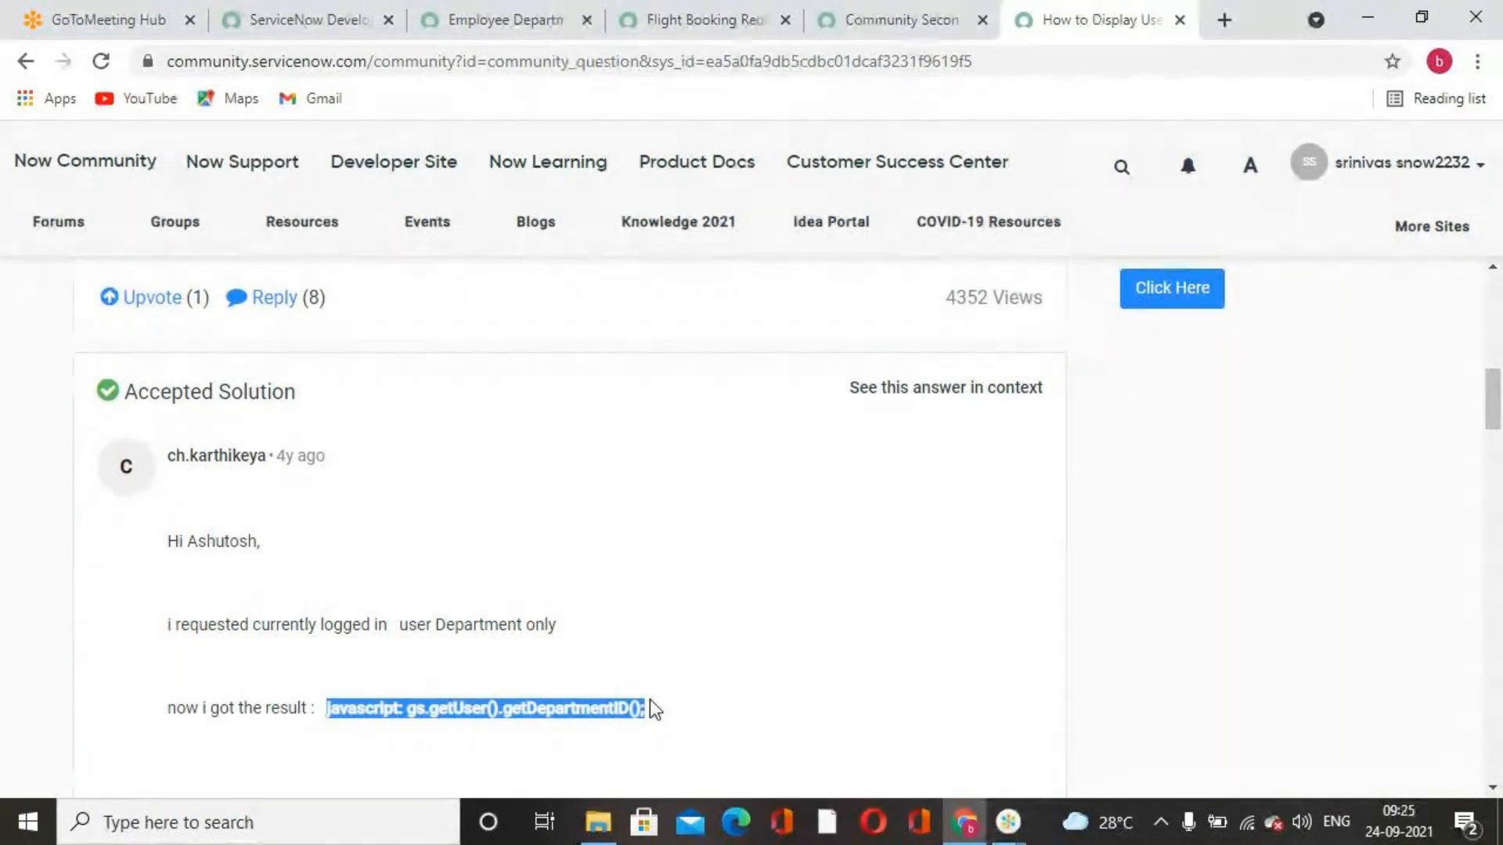
Set the default value of Employee Department? to javascript: gs.getUser().getDepartmentID(); and save the variable.
left_click(661, 22)
left_click(494, 25)
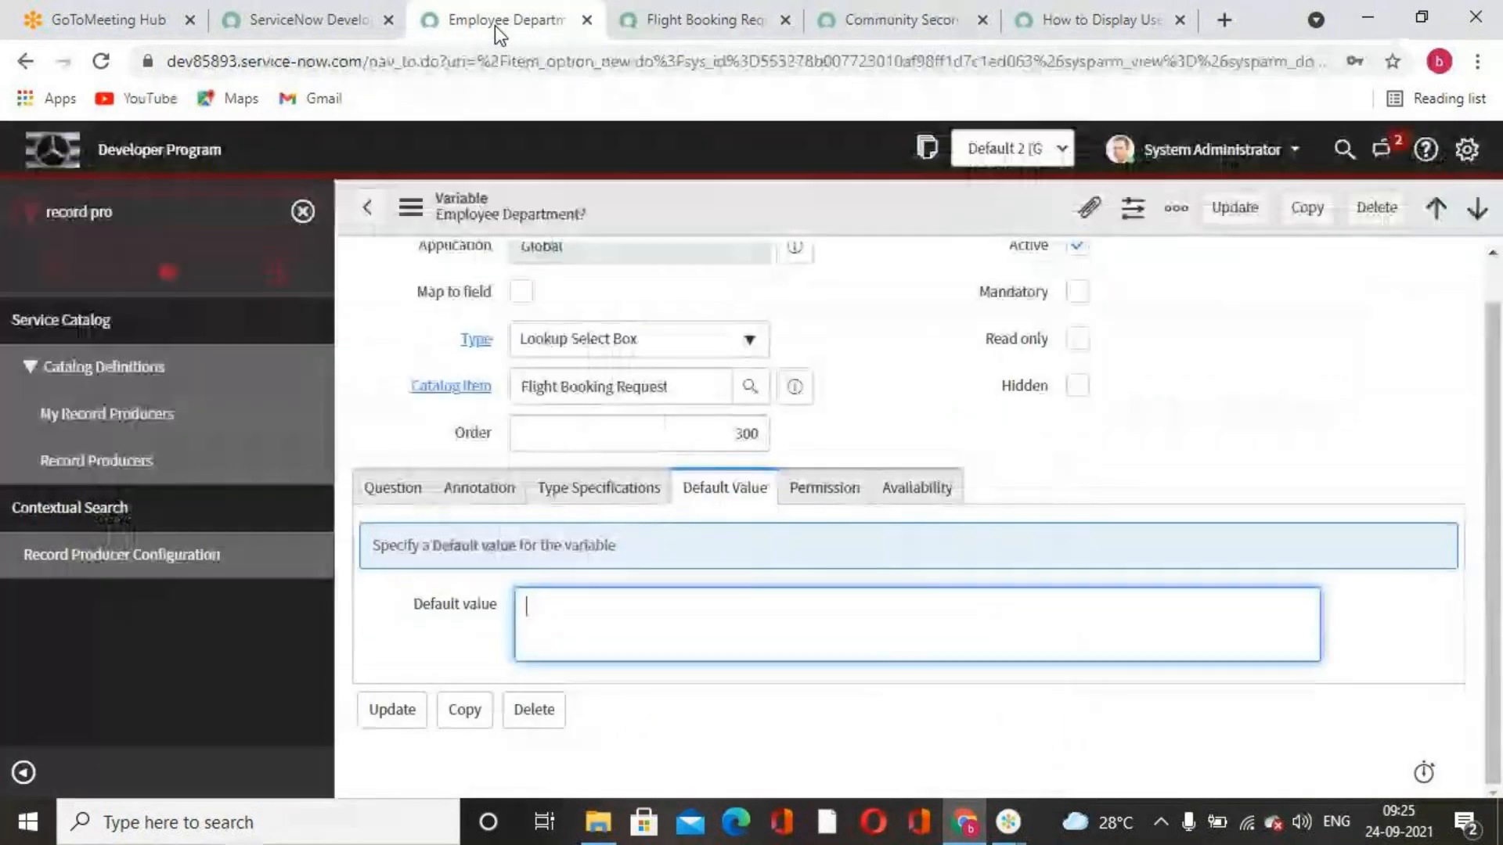
key("ctrl+v")
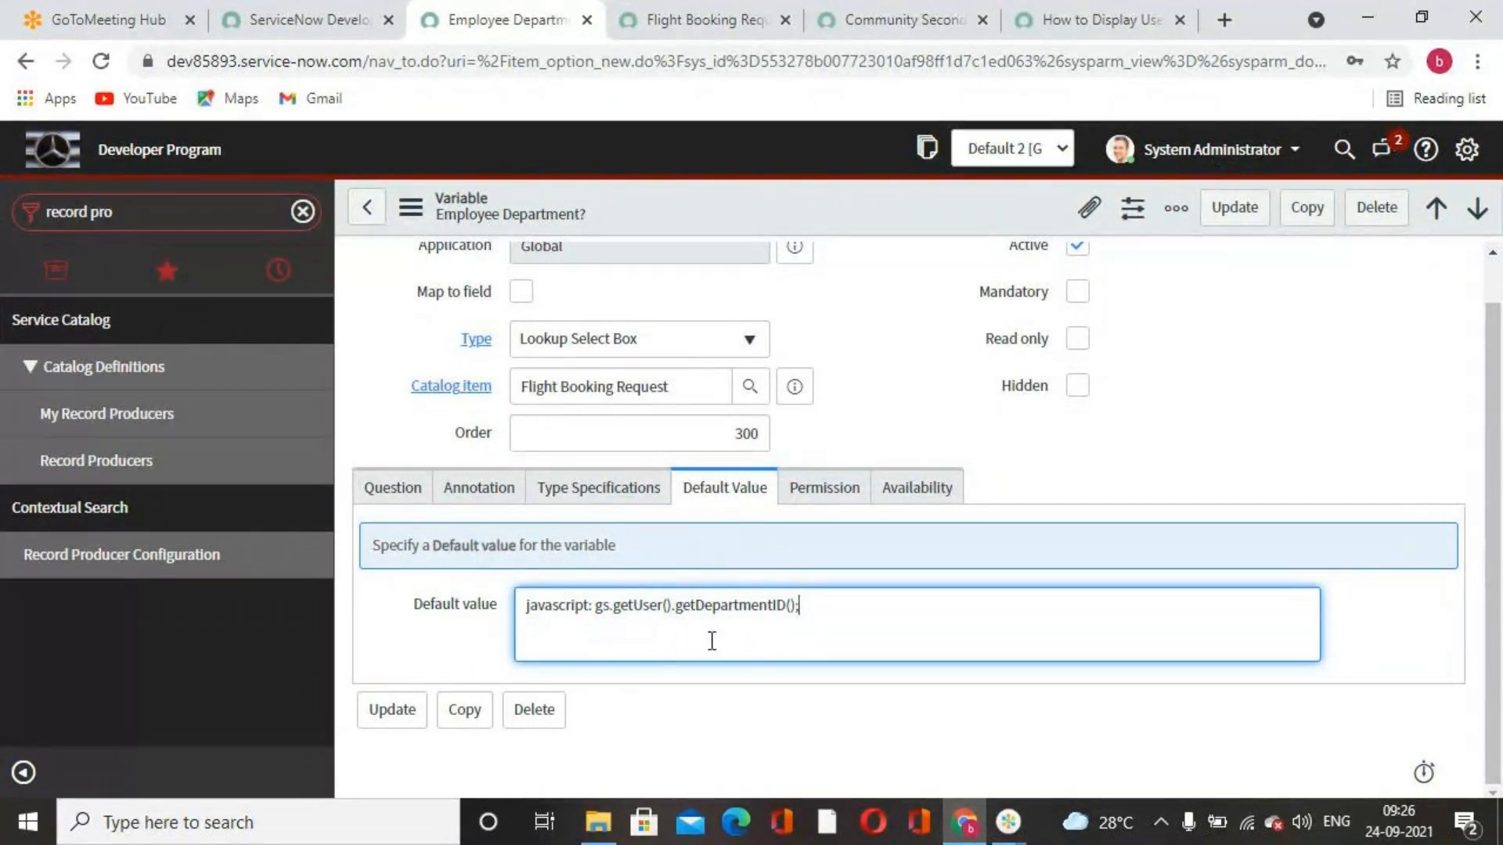
right_click(874, 222)
left_click(910, 232)
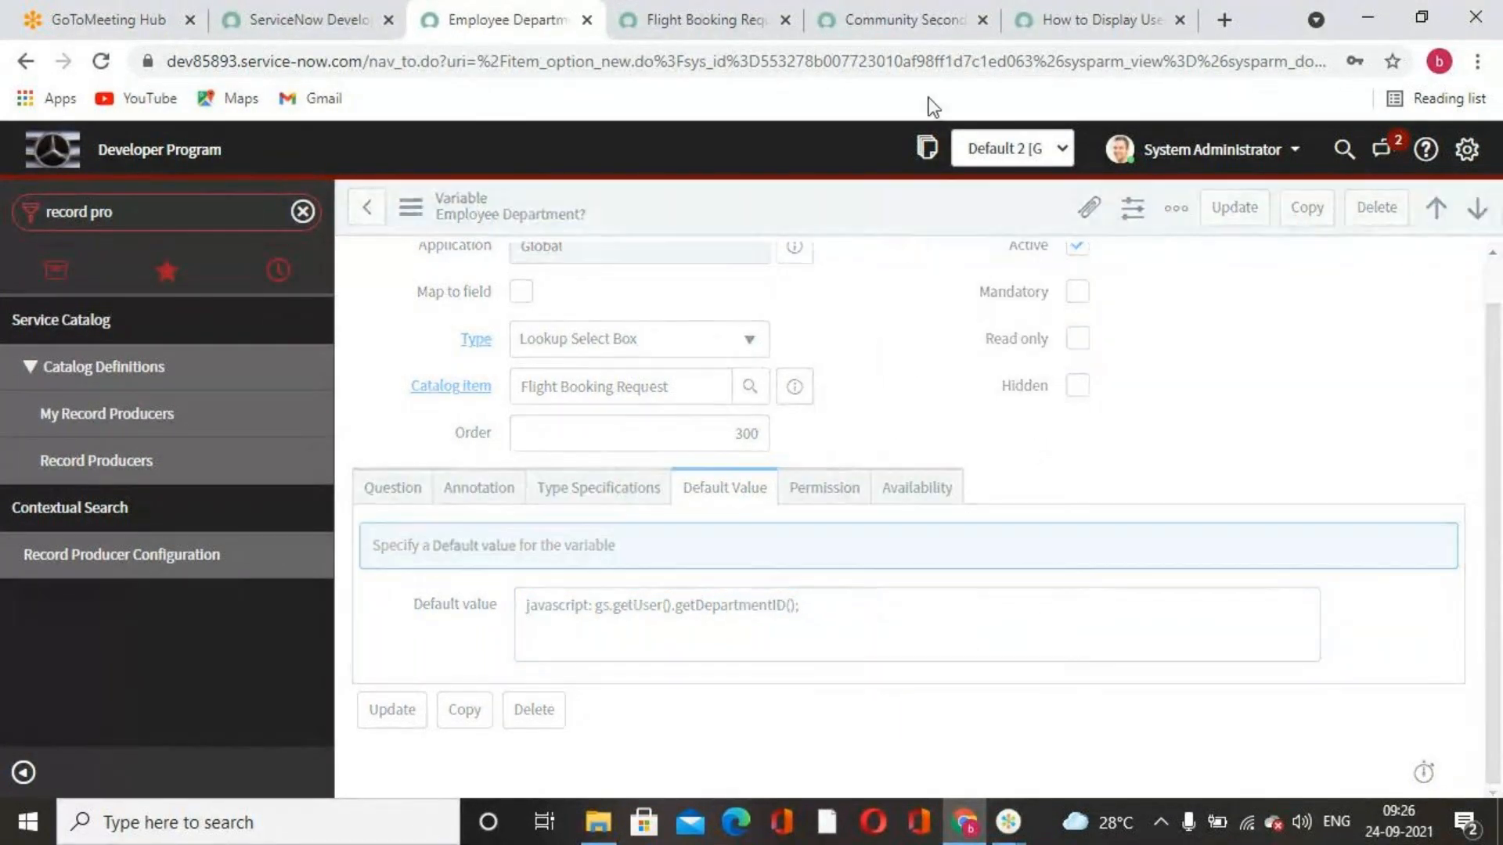
Close the community registration page and reload the Flight Booking Request portal form to check the Employee Department? default.
left_click(912, 31)
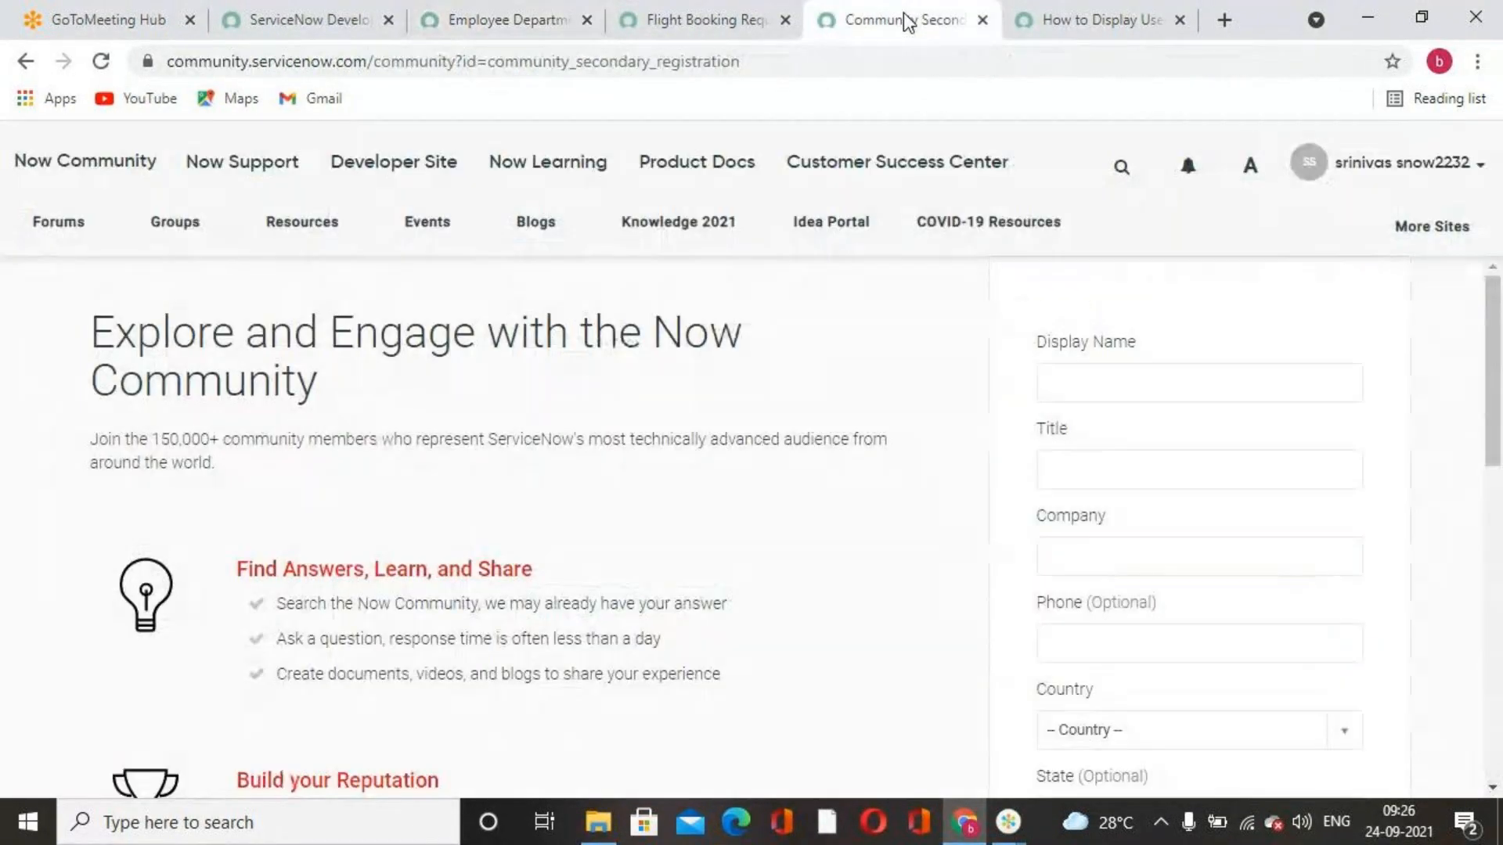
left_click(990, 23)
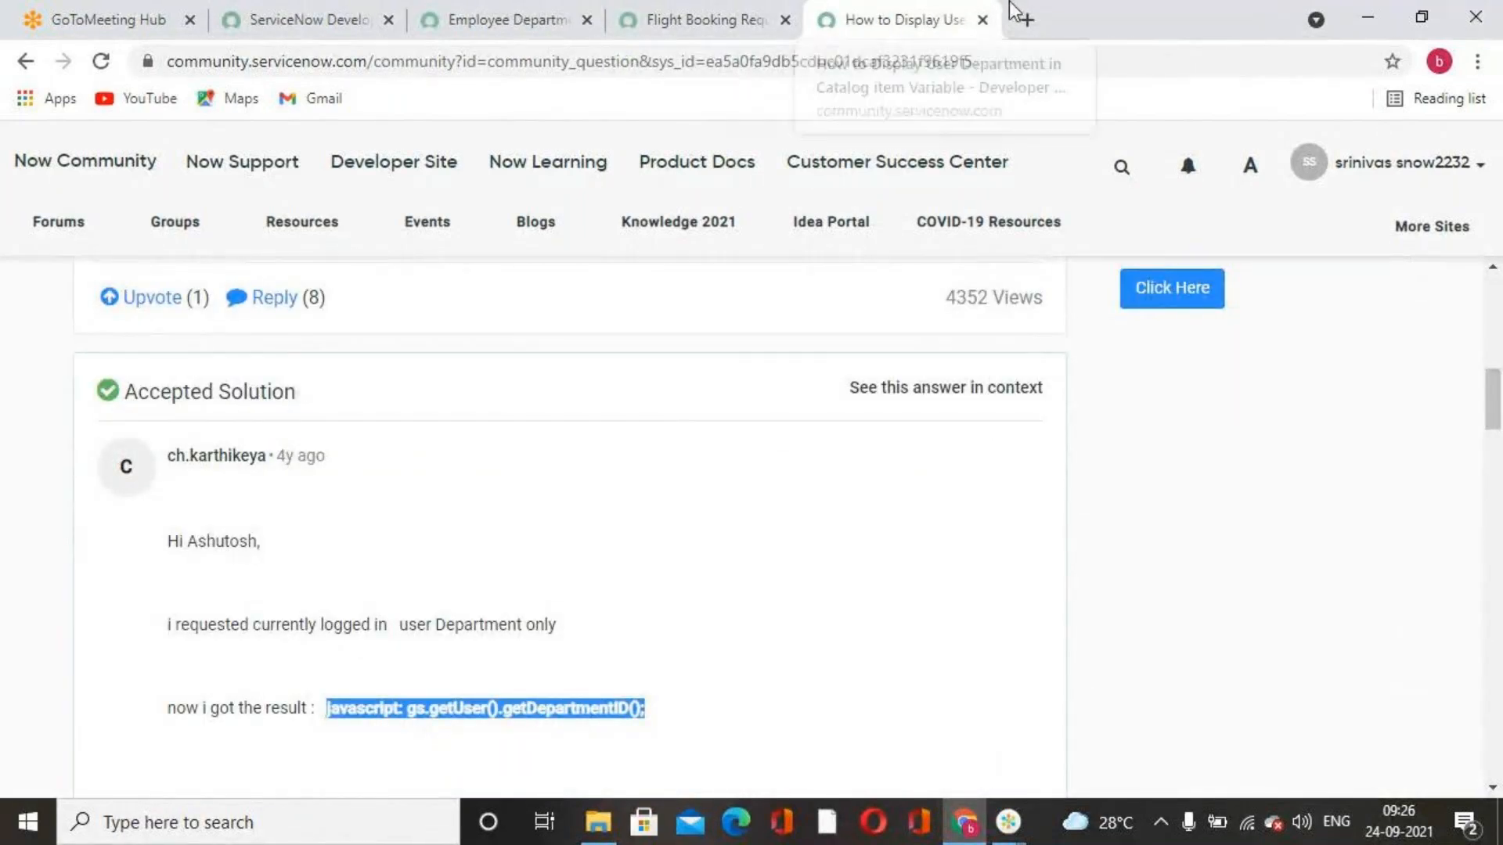
left_click(693, 28)
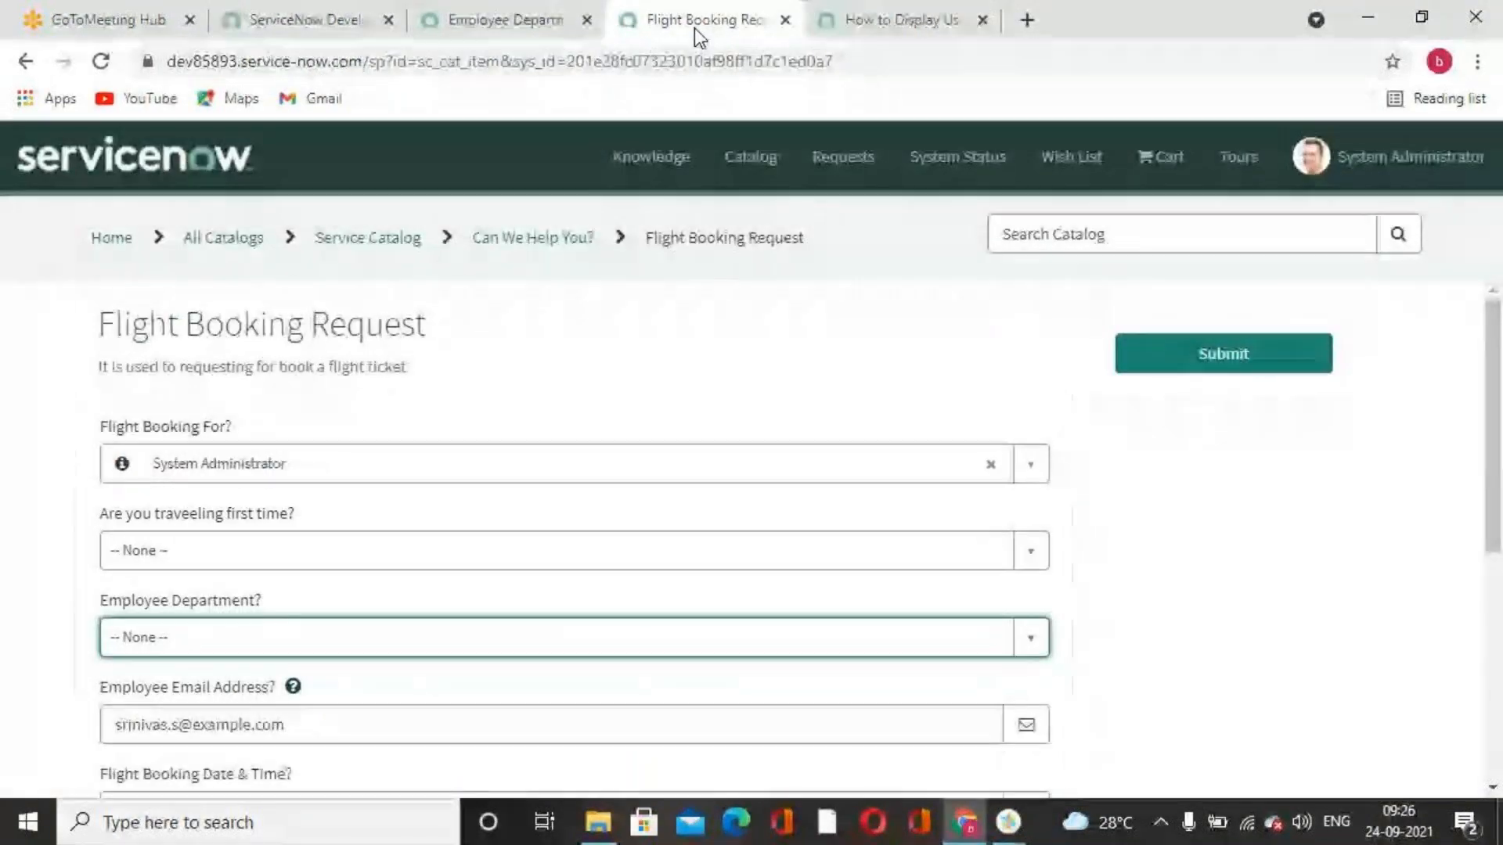
left_click(100, 61)
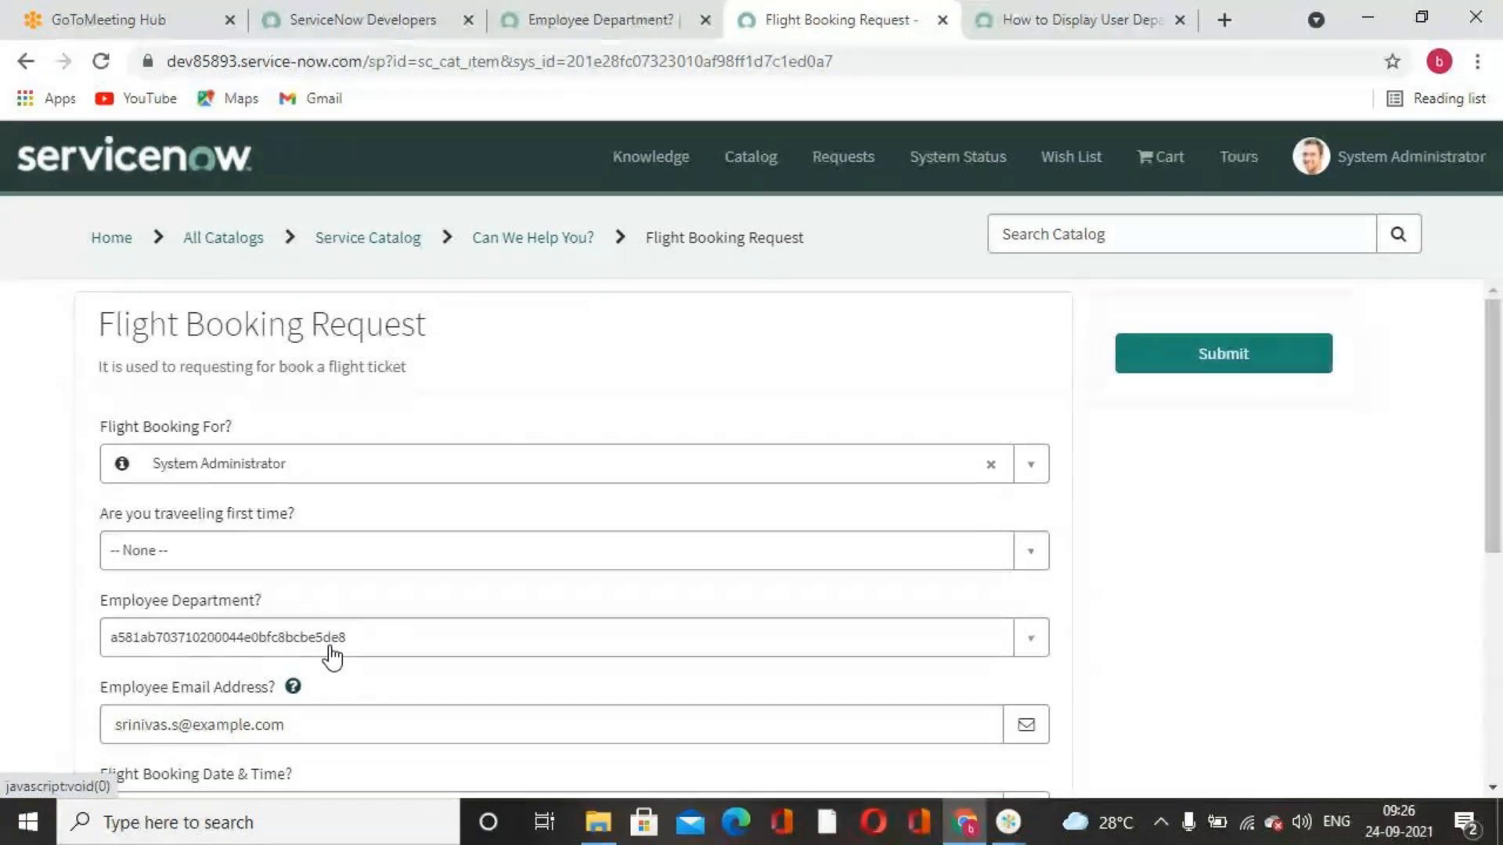
Try appending .getDisplayValue() after getDepartmentID() in the Employee Department? default value script and save the variable.
left_click(609, 10)
scroll(656, 403, "down", 1)
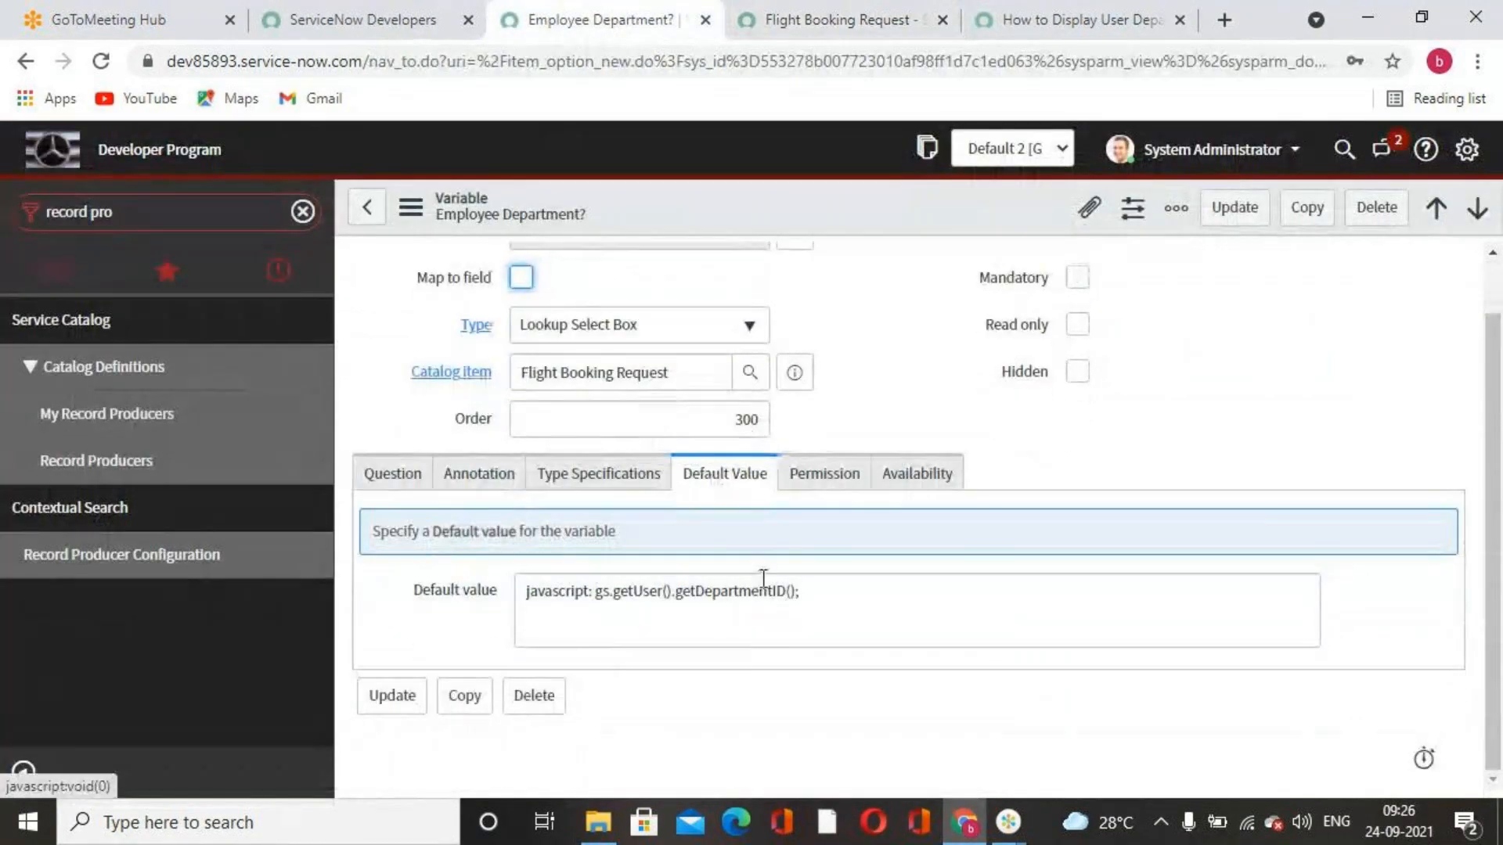
left_click(795, 592)
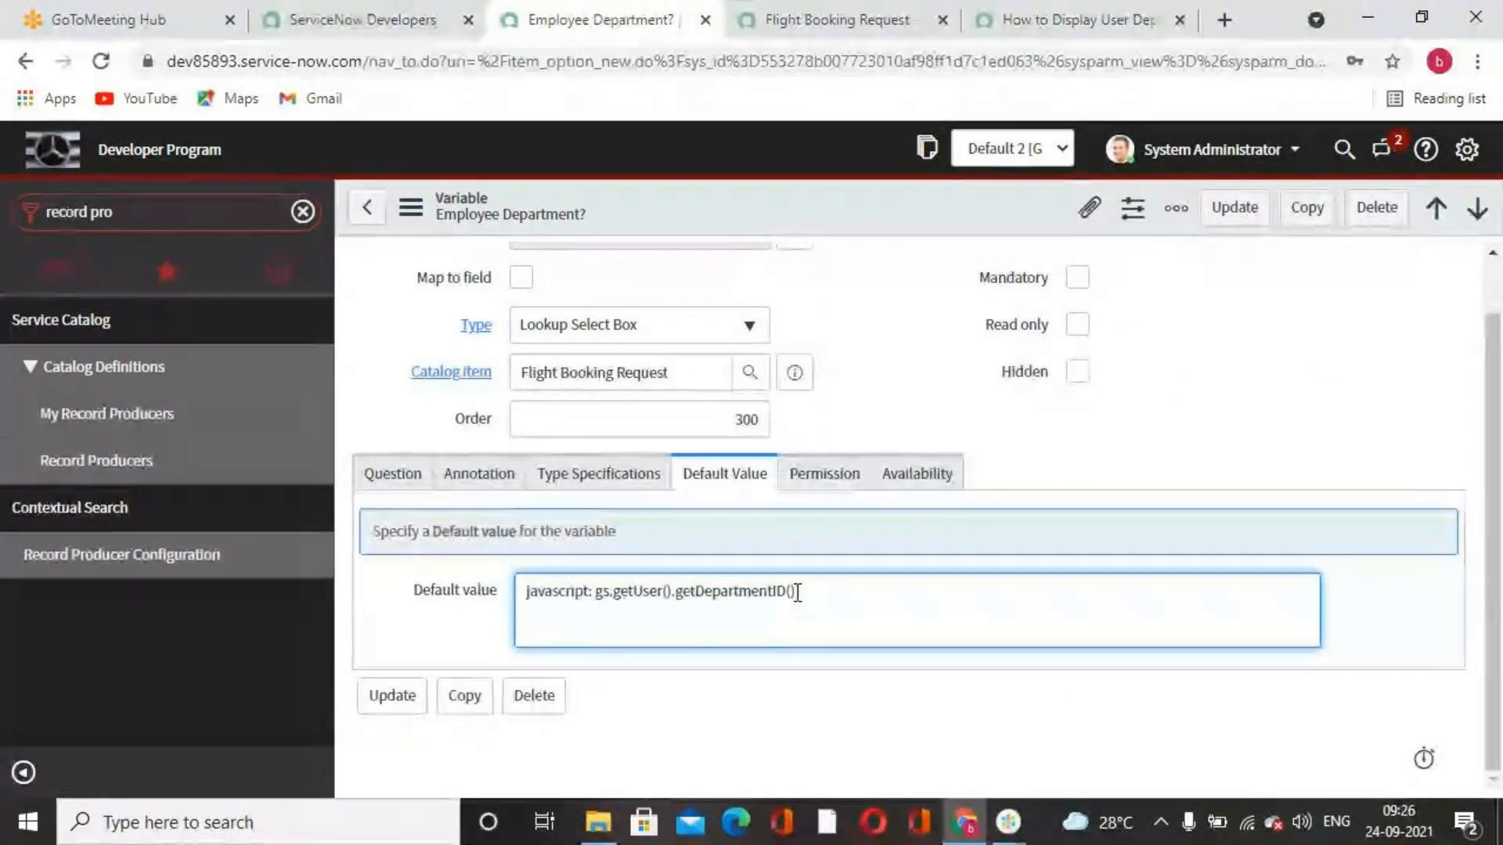
type(";")
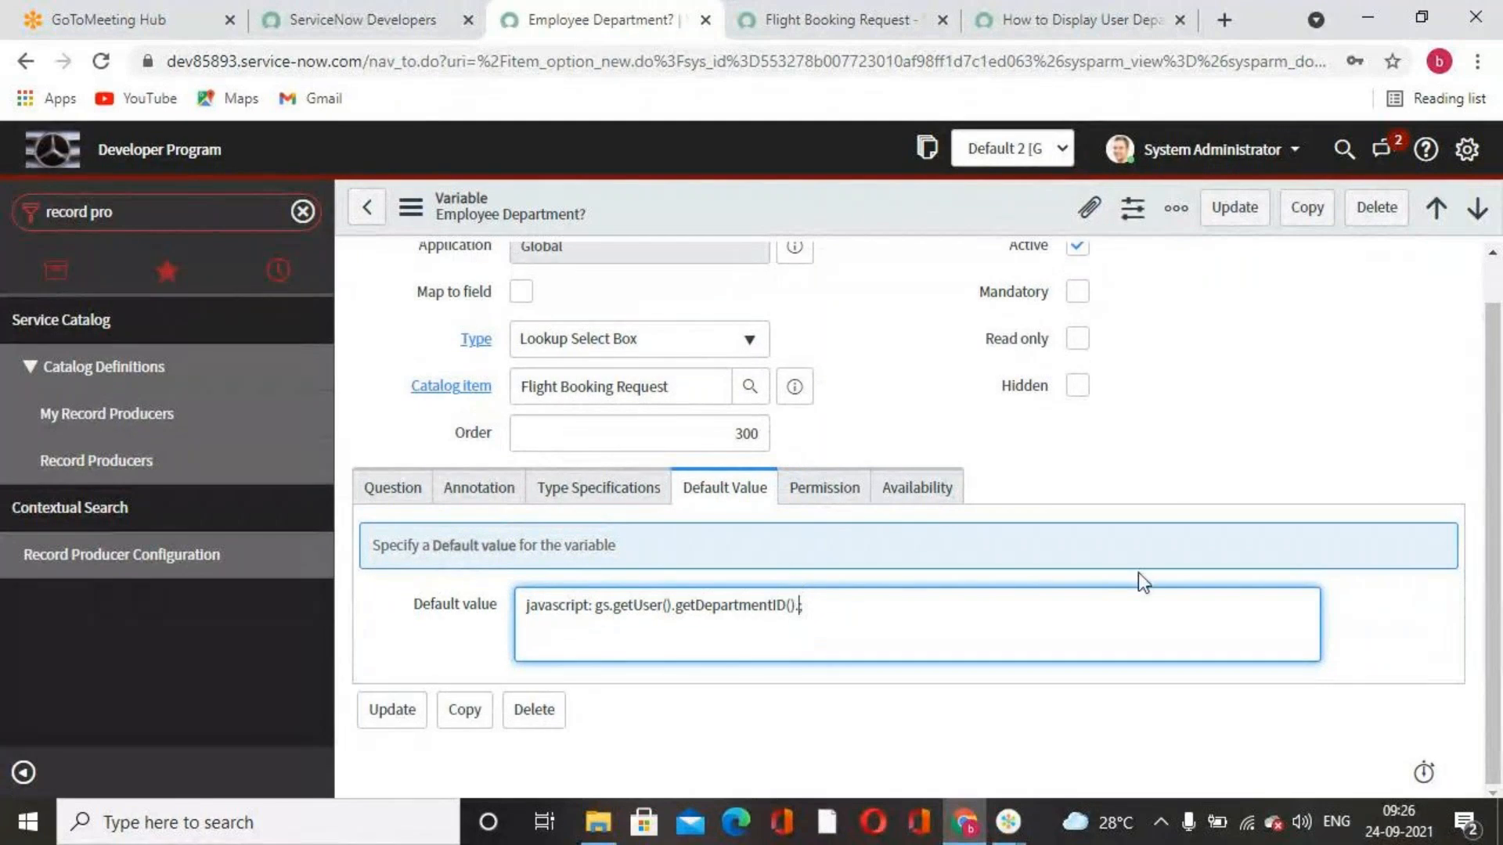
type("get")
type("Display")
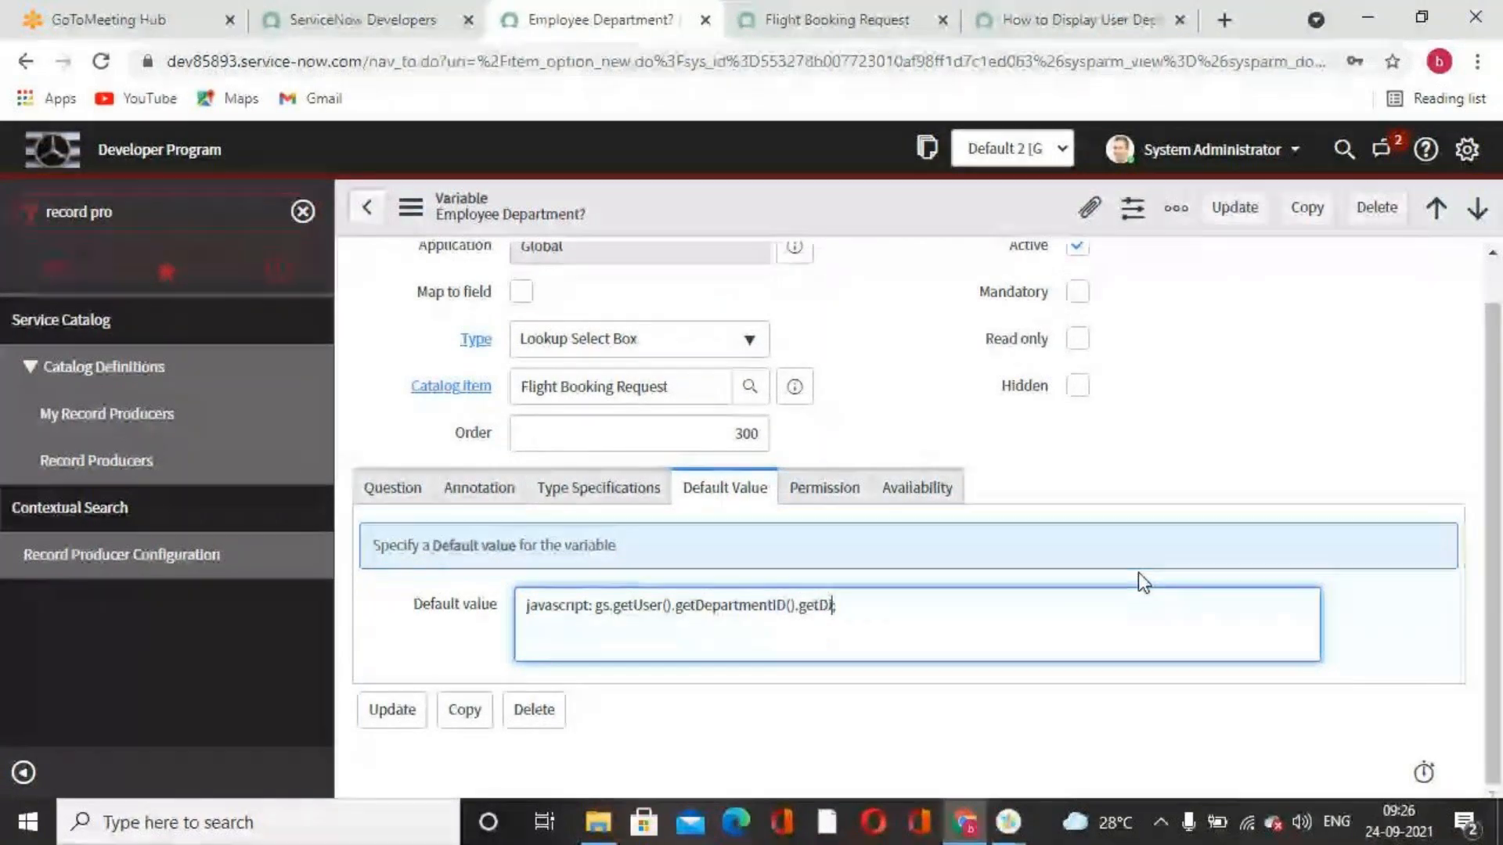
type("Value")
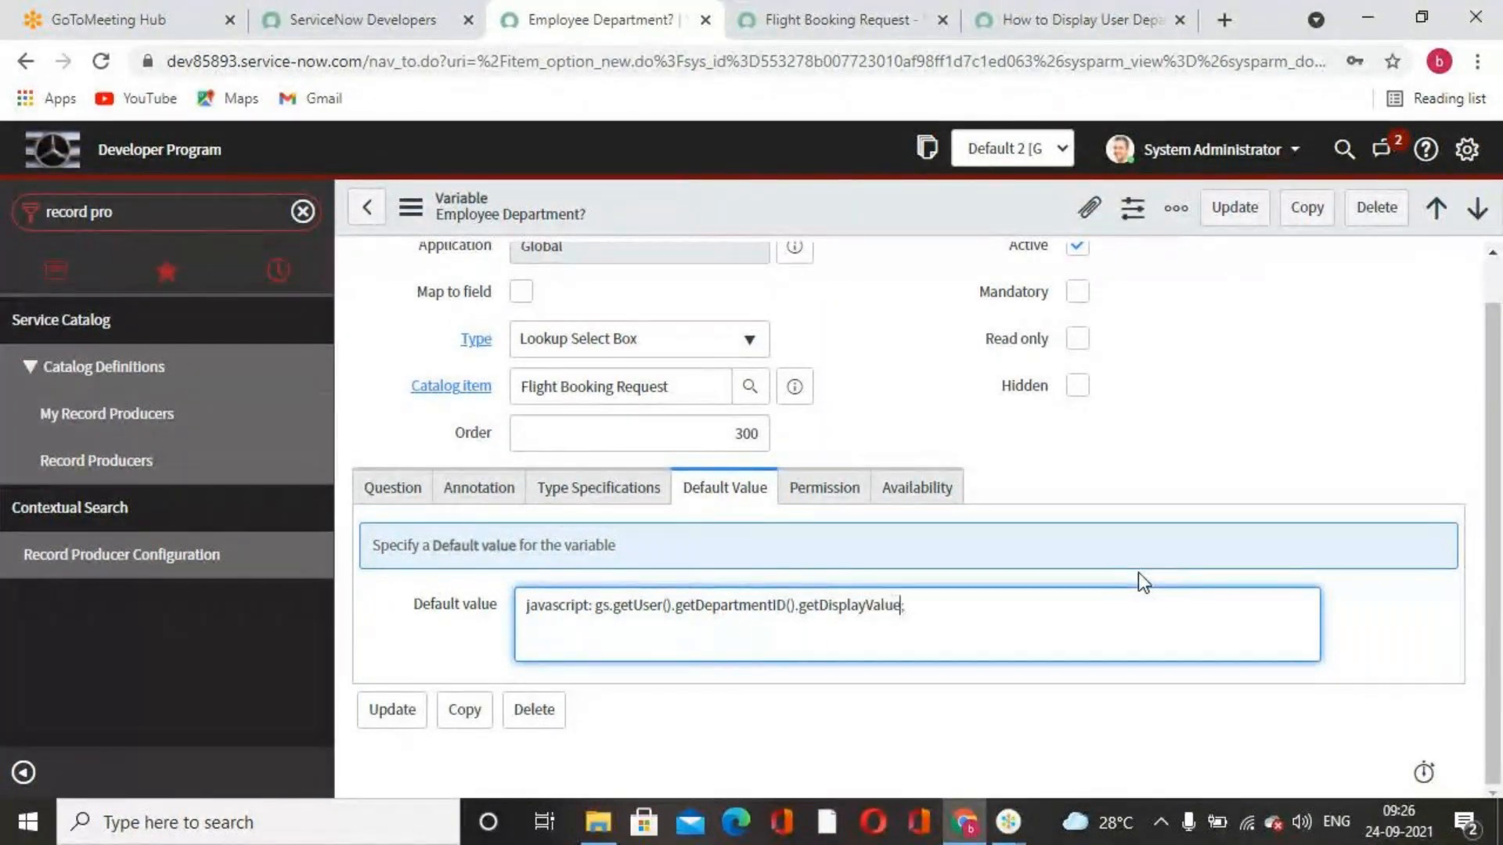
type("()")
right_click(872, 198)
left_click(910, 213)
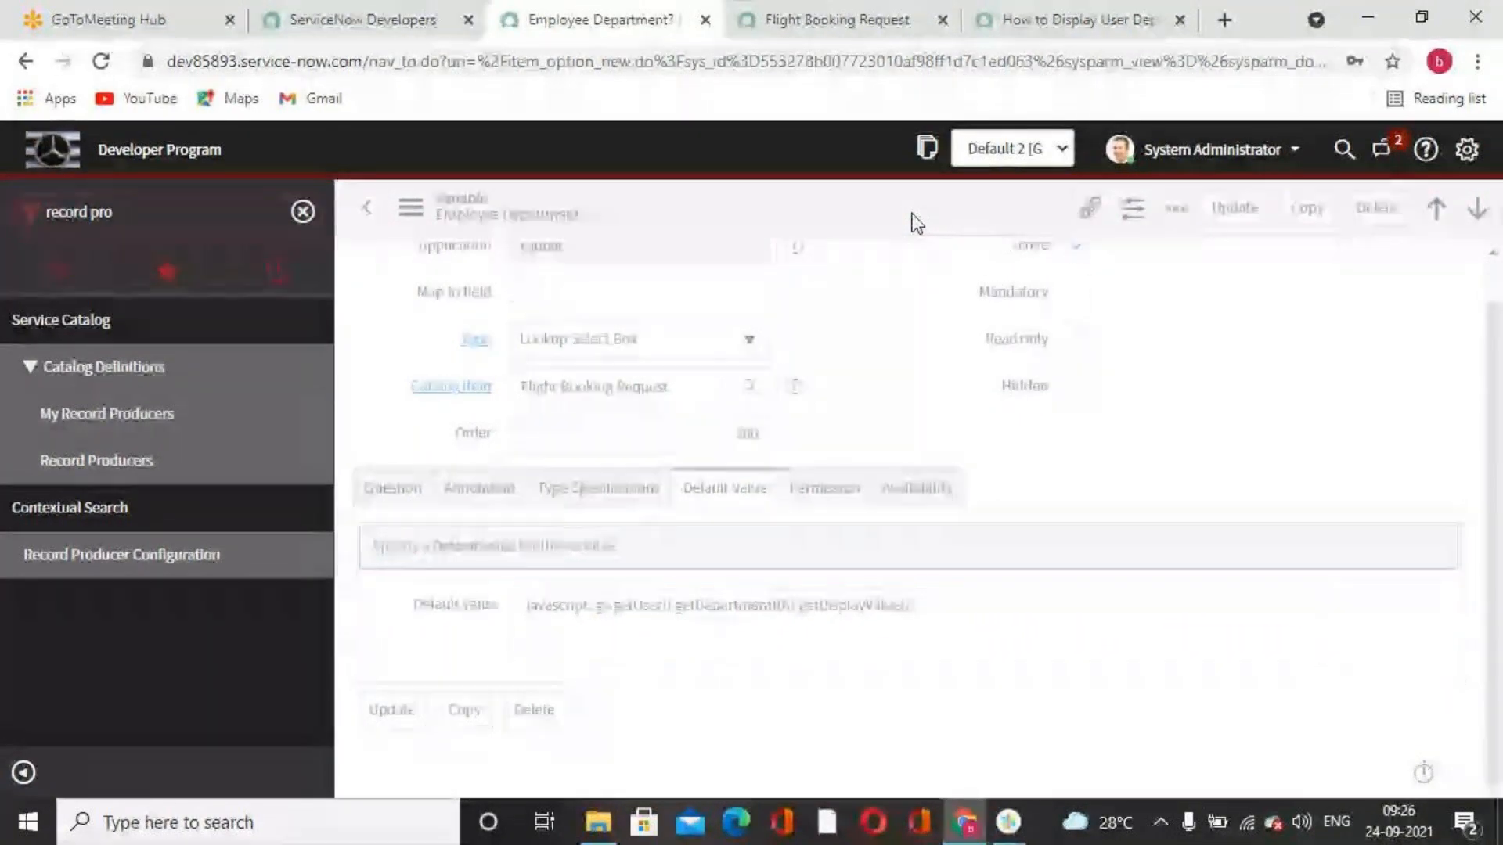
Reload the Flight Booking Request portal form and check what Employee Department? shows by default.
left_click(858, 32)
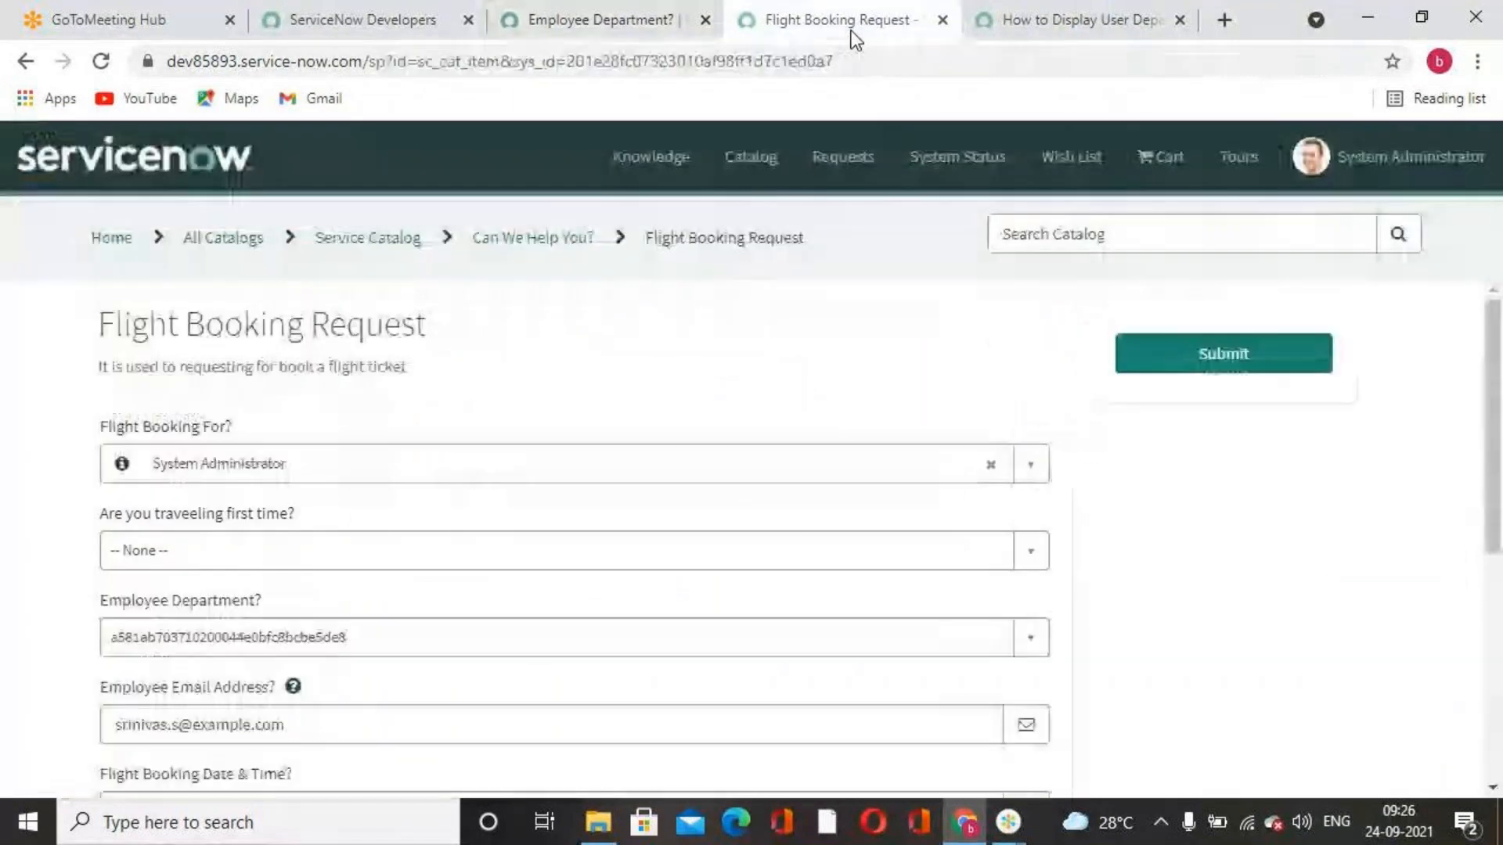
left_click(101, 62)
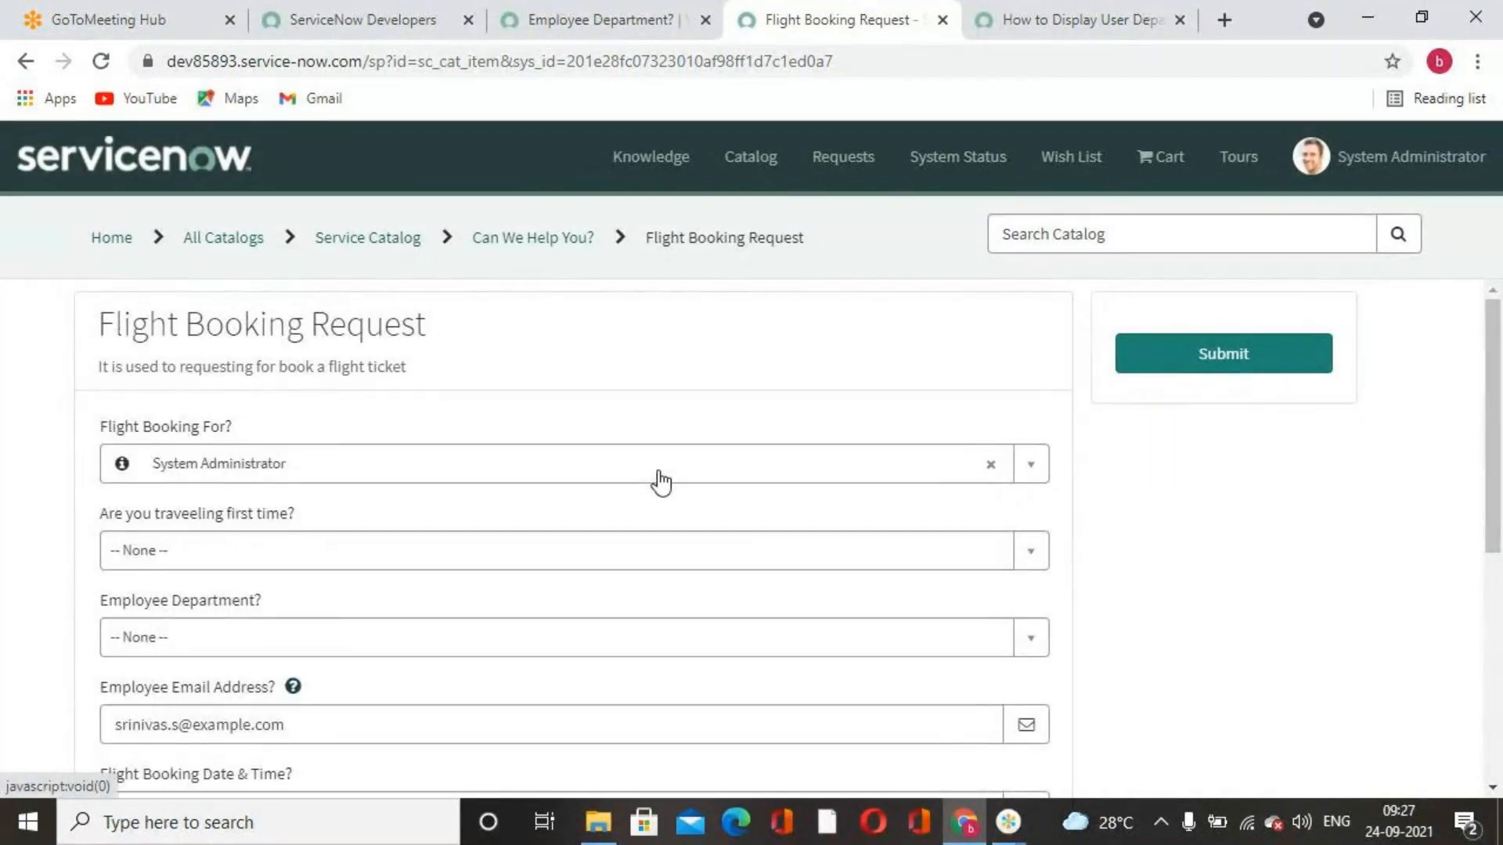
scroll(662, 479, "down", 2)
scroll(662, 480, "up", 2)
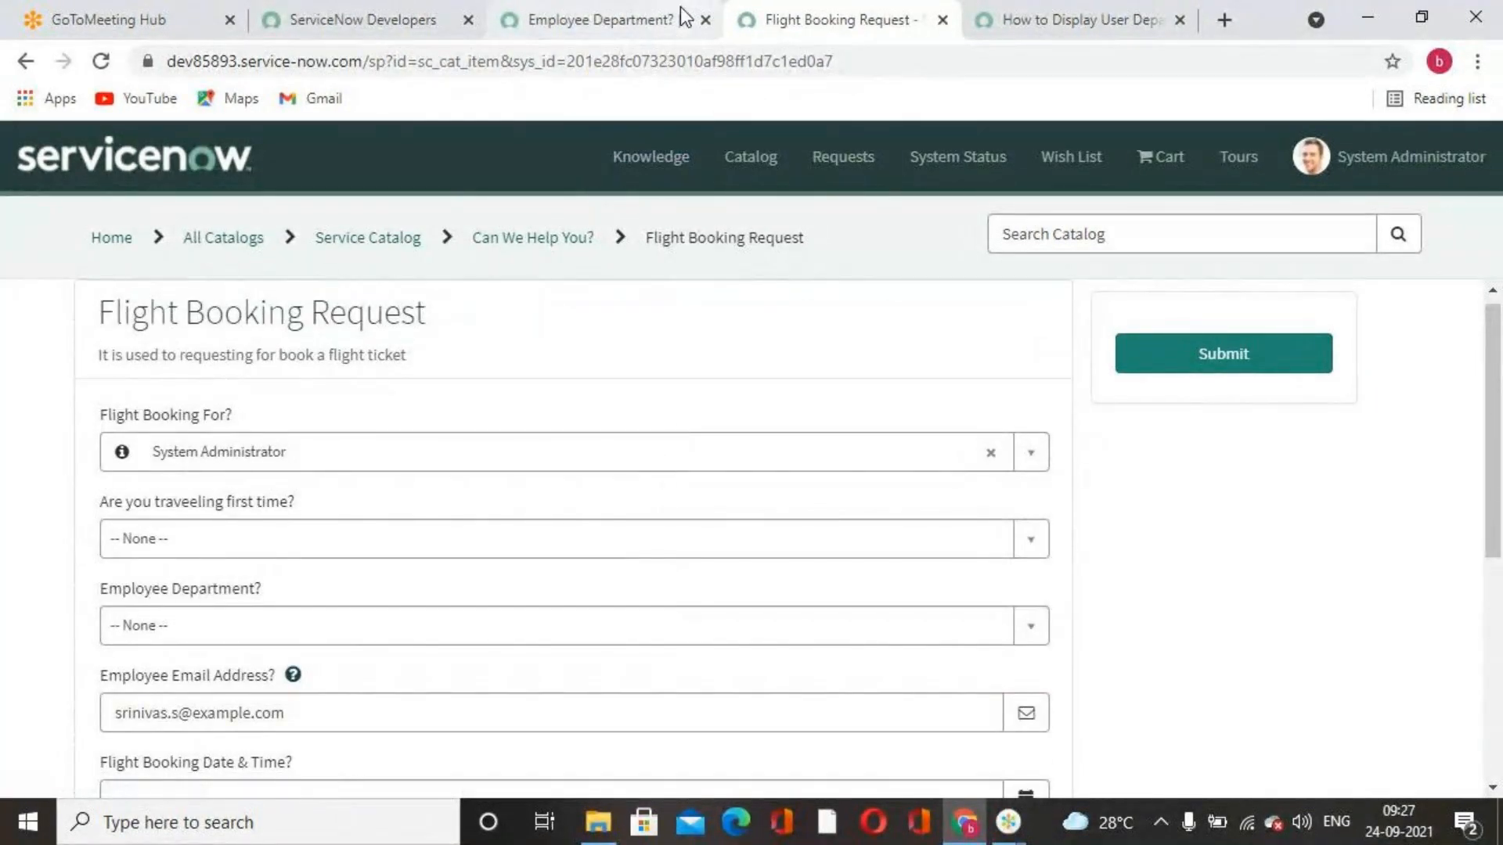
Delete getDisplayValue(); from the end of the Employee Department? default value script.
left_click(626, 21)
scroll(847, 558, "down", 1)
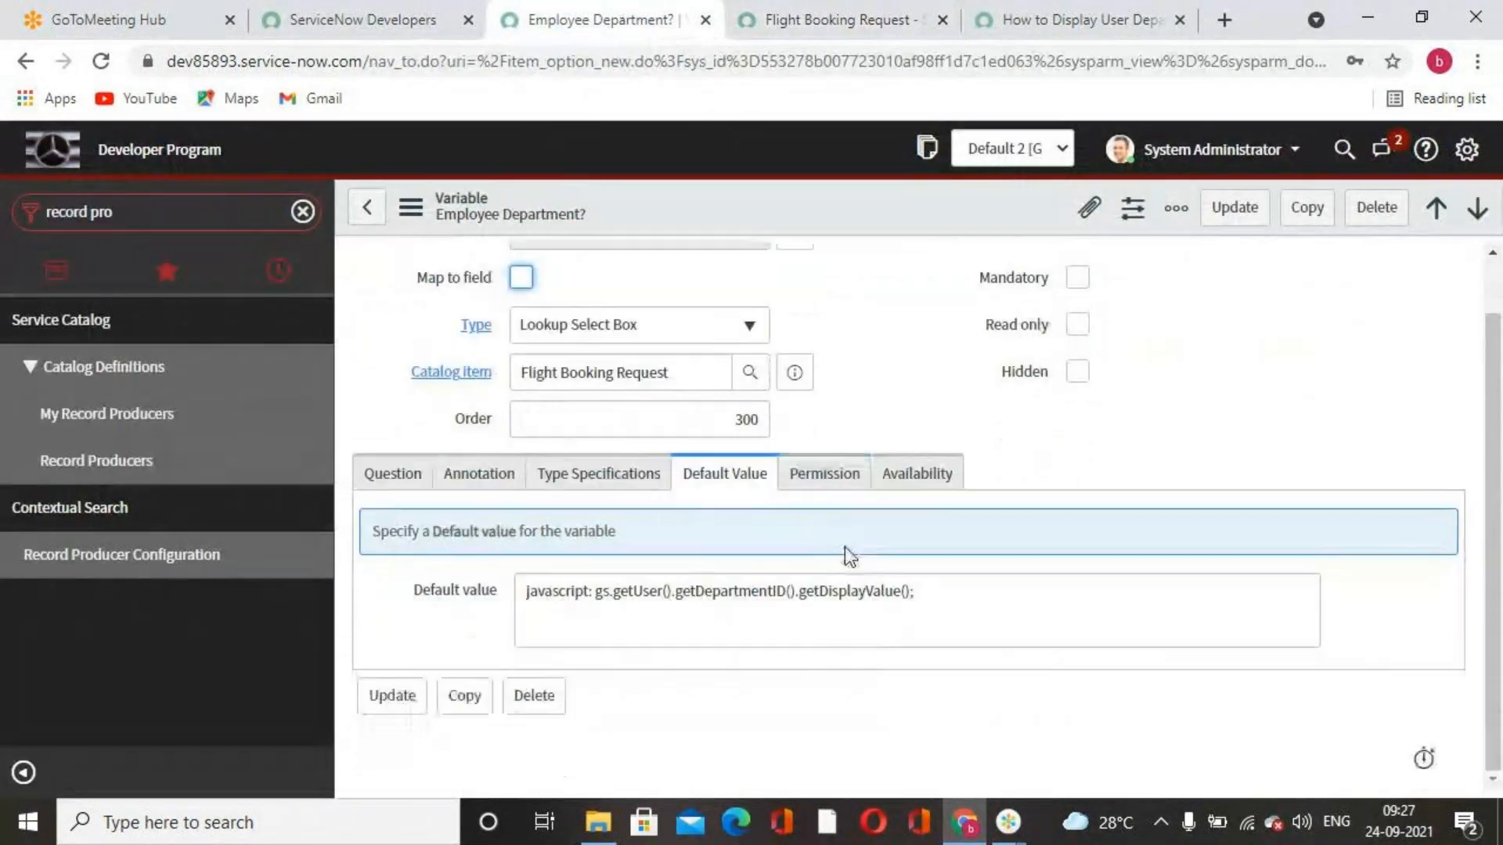
left_click(918, 597)
key("BackSpace")
key("BackSpace")
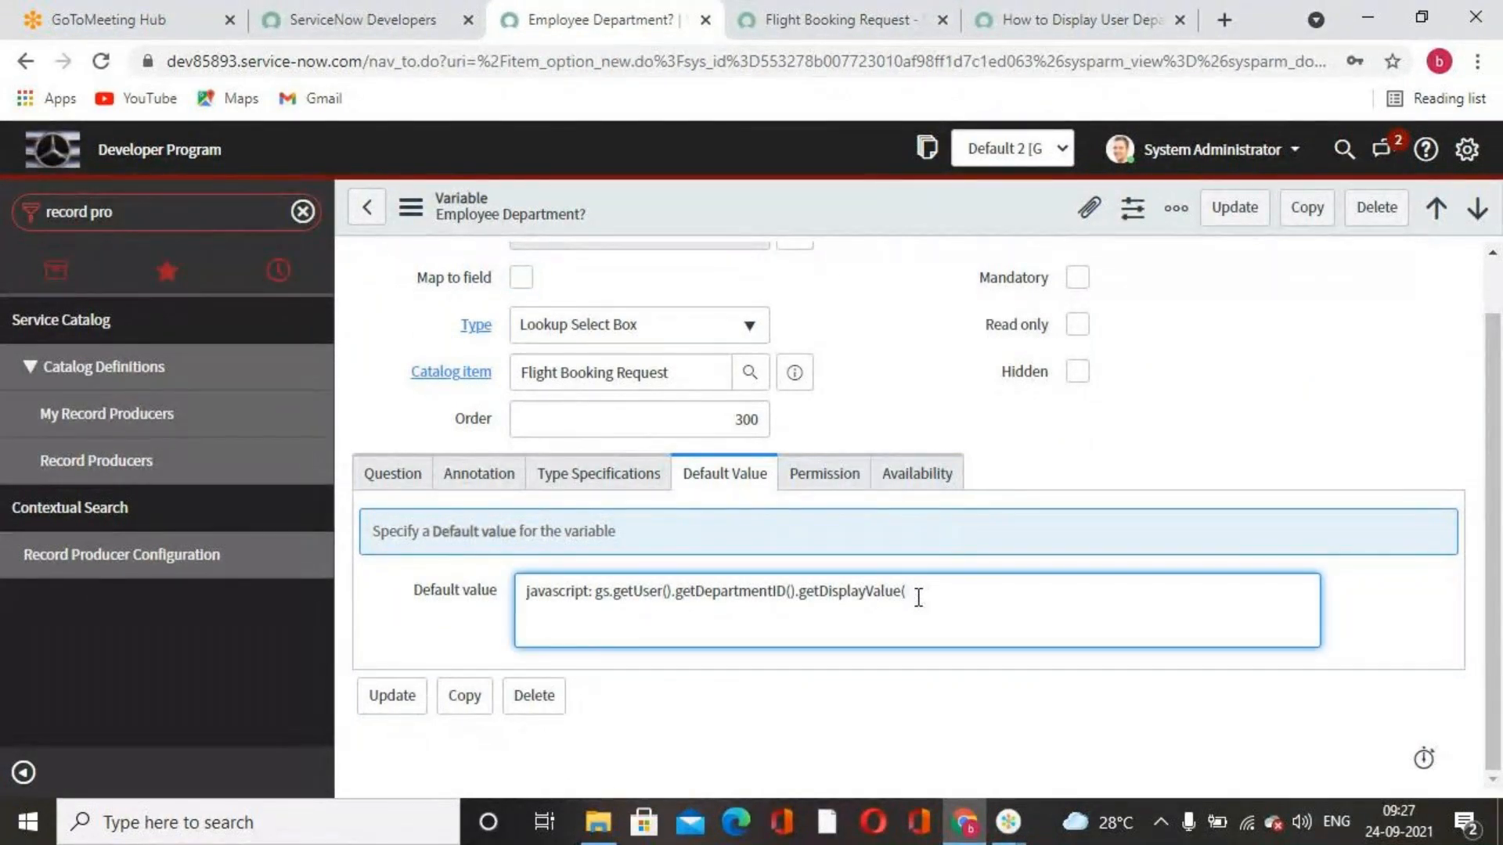
key("BackSpace")
key("BackSpace")
key("BackSpace")
key("BackSpace")
key("BackSpace")
key("BackSpace")
key("BackSpace")
key("BackSpace")
key("BackSpace")
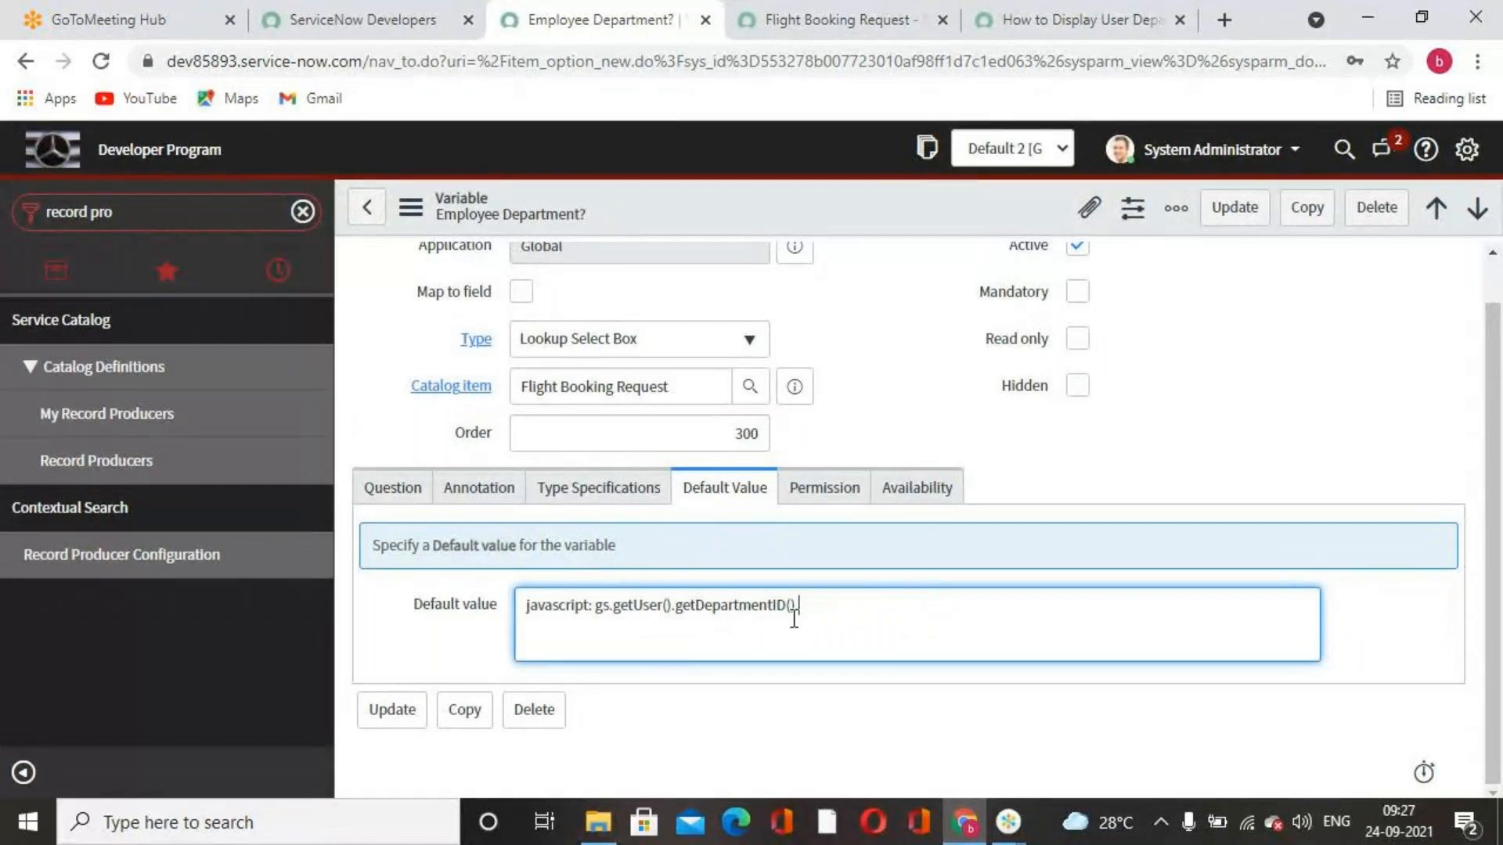
Insert getDisplayValue() inside the getDepartmentID() parentheses of the default value script, save the variable, and reload the Flight Booking Request form.
type("getDispla")
right_click(871, 210)
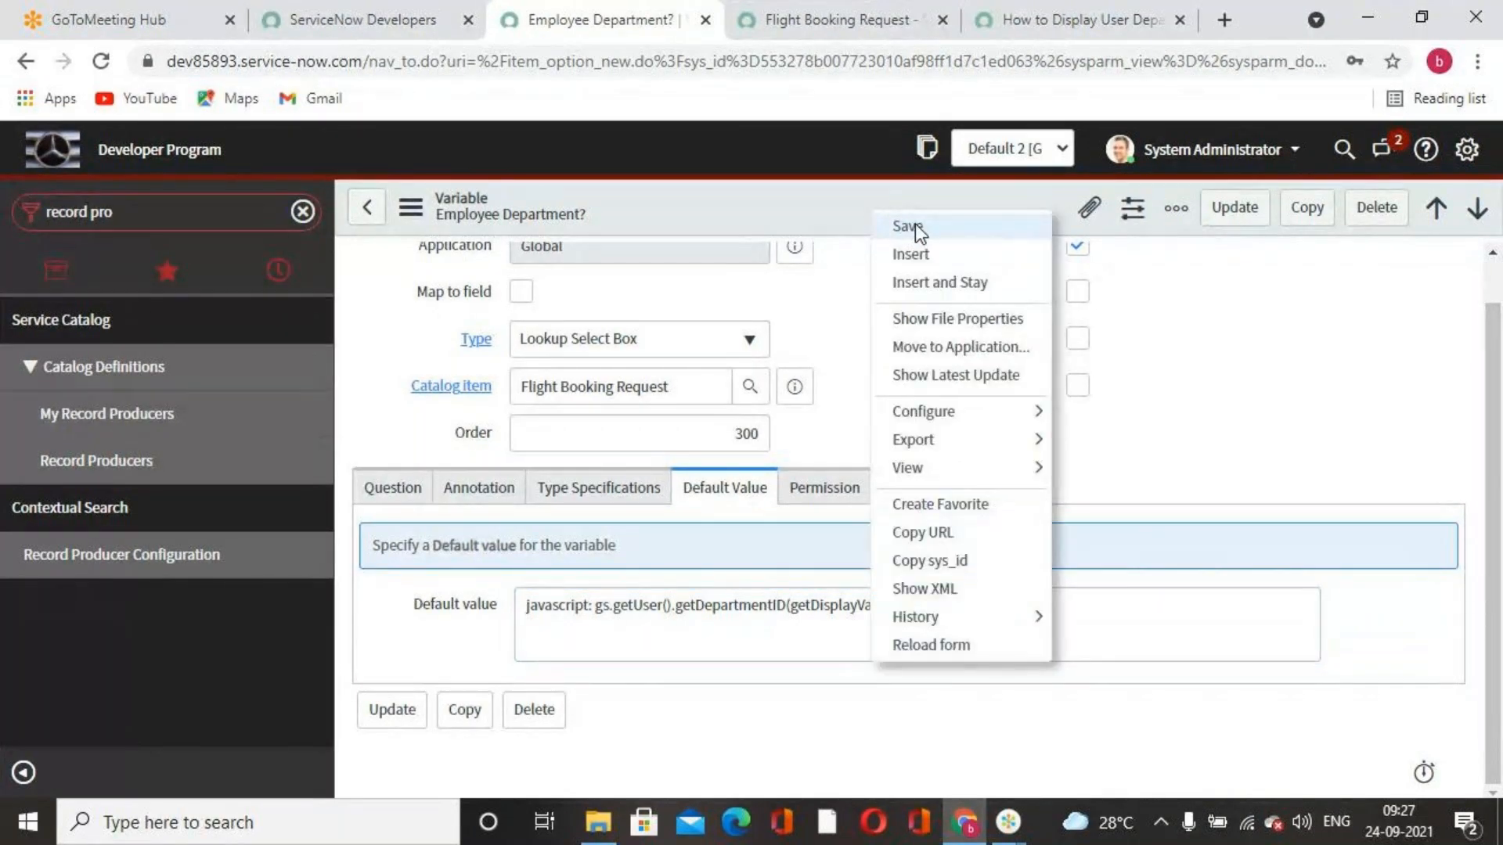
left_click(914, 226)
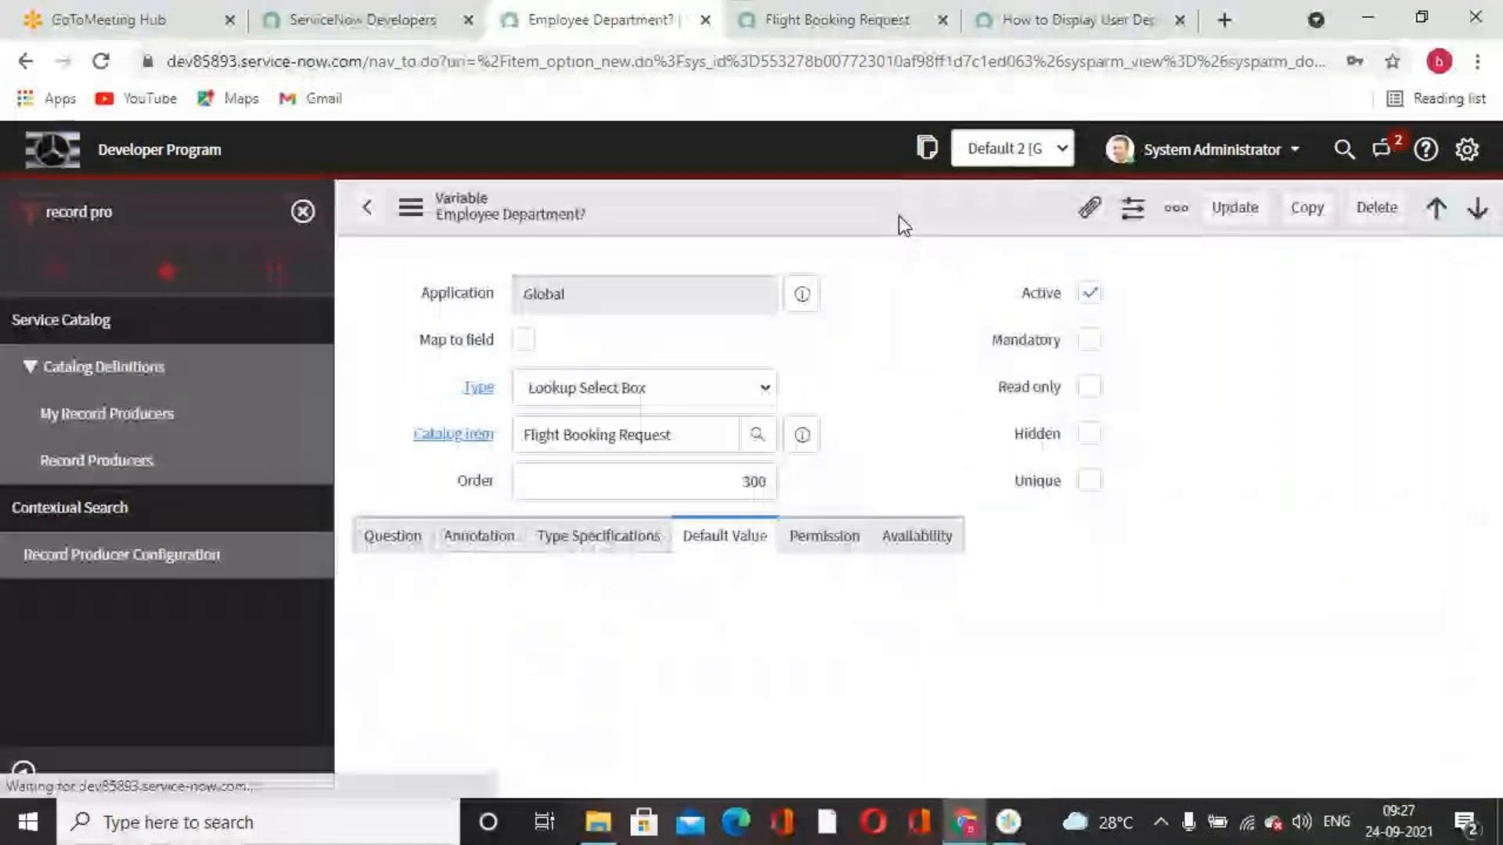
left_click(829, 22)
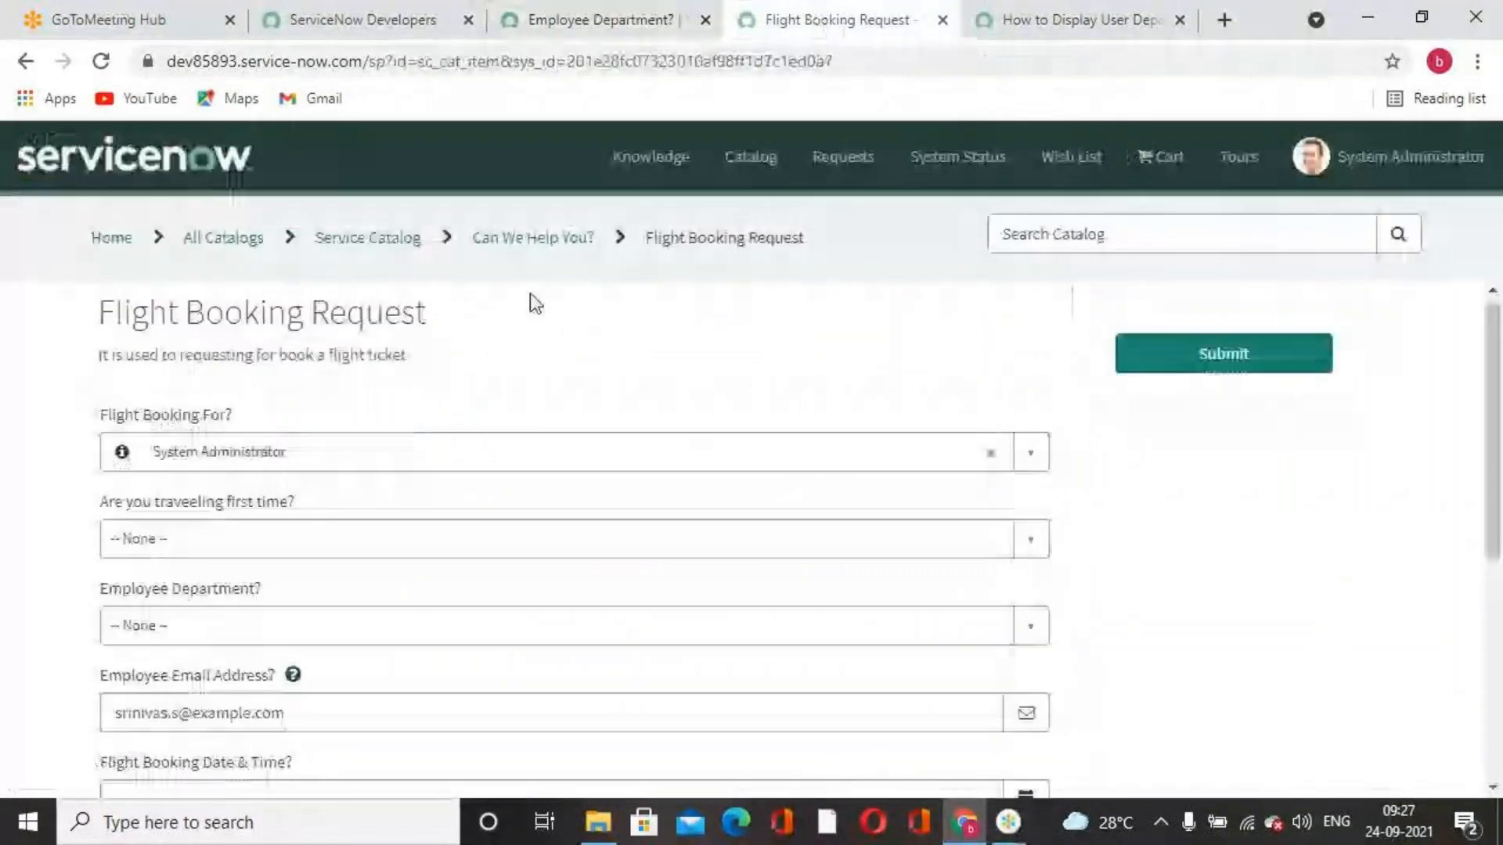
key("F5")
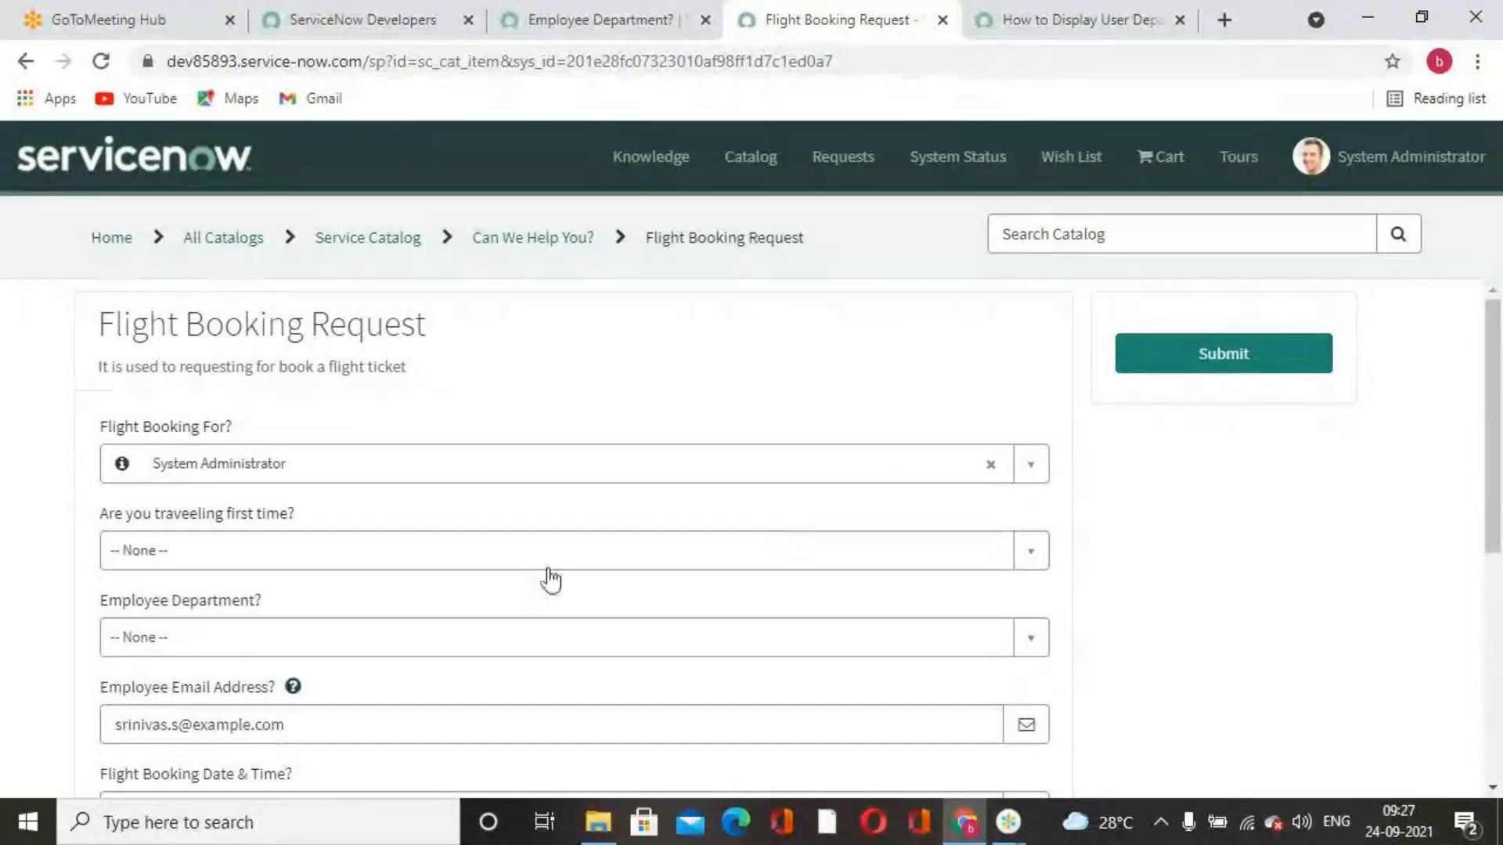
Change the type of the Employee Department? variable from Lookup Select Box to Reference.
left_click(589, 25)
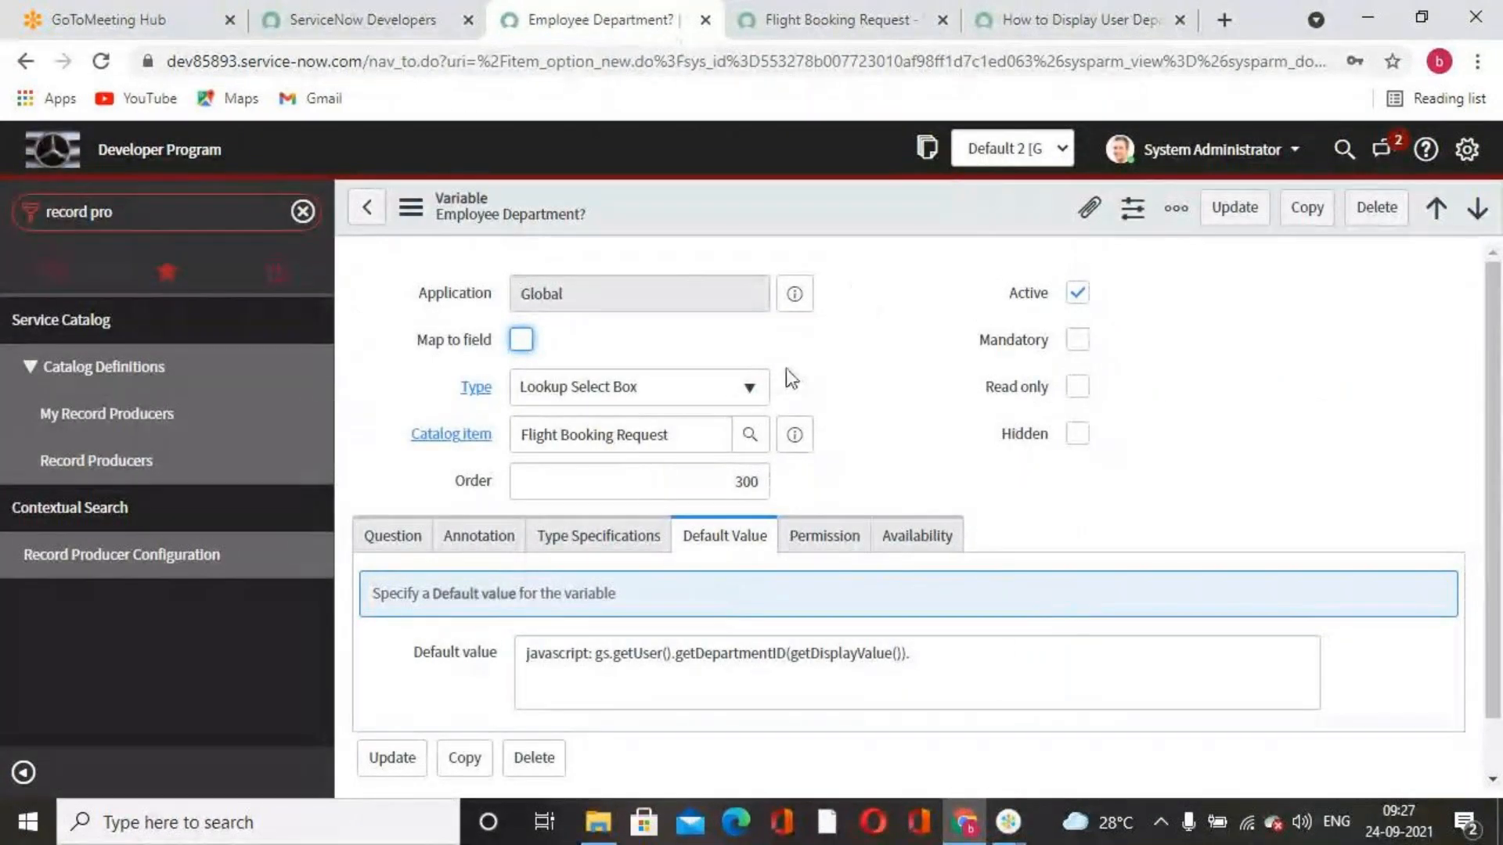
left_click(753, 387)
scroll(720, 548, "up", 4)
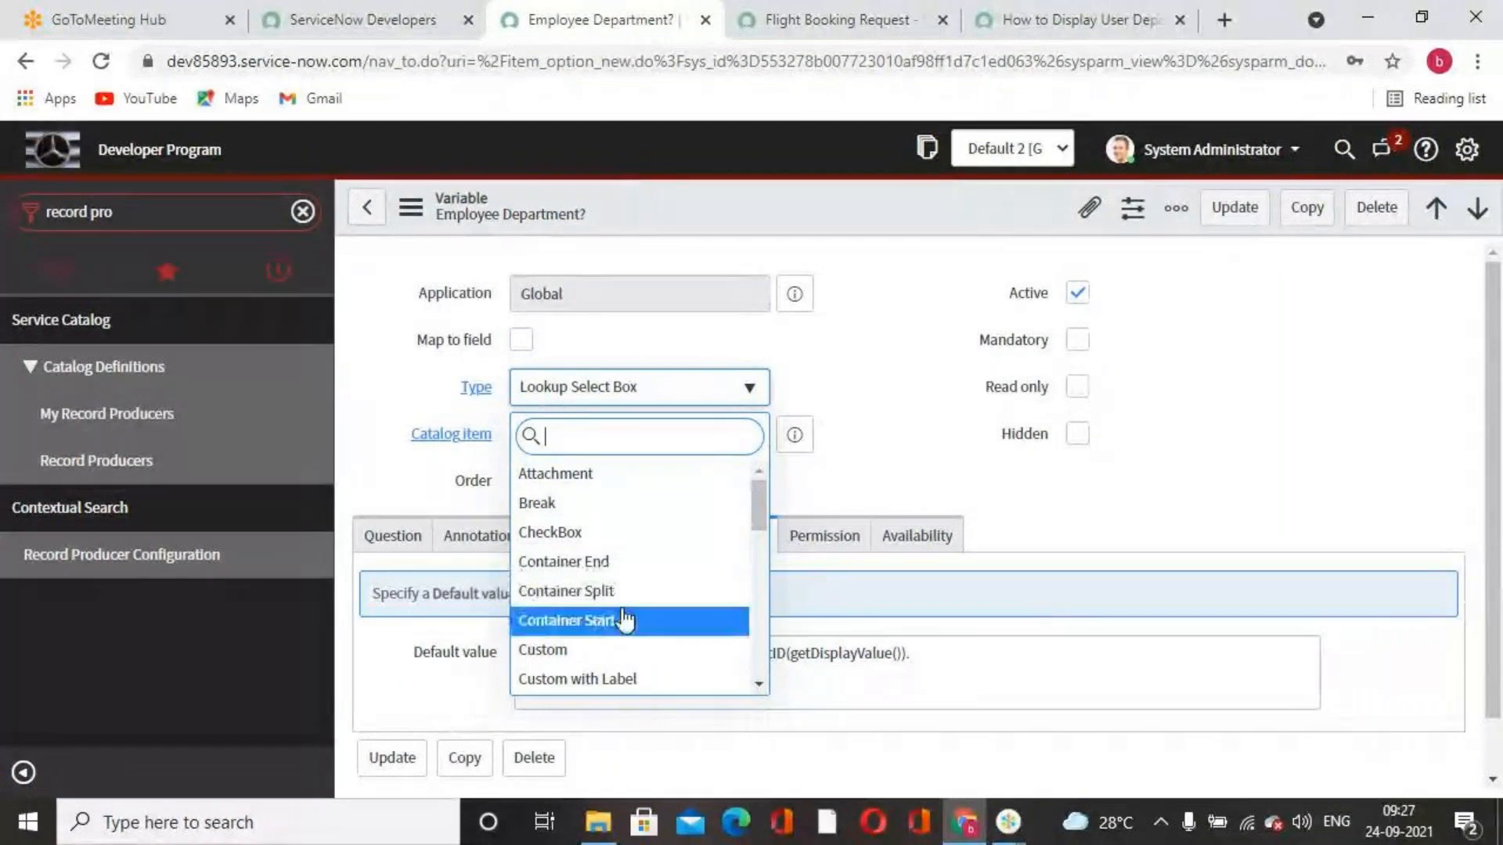
type("re")
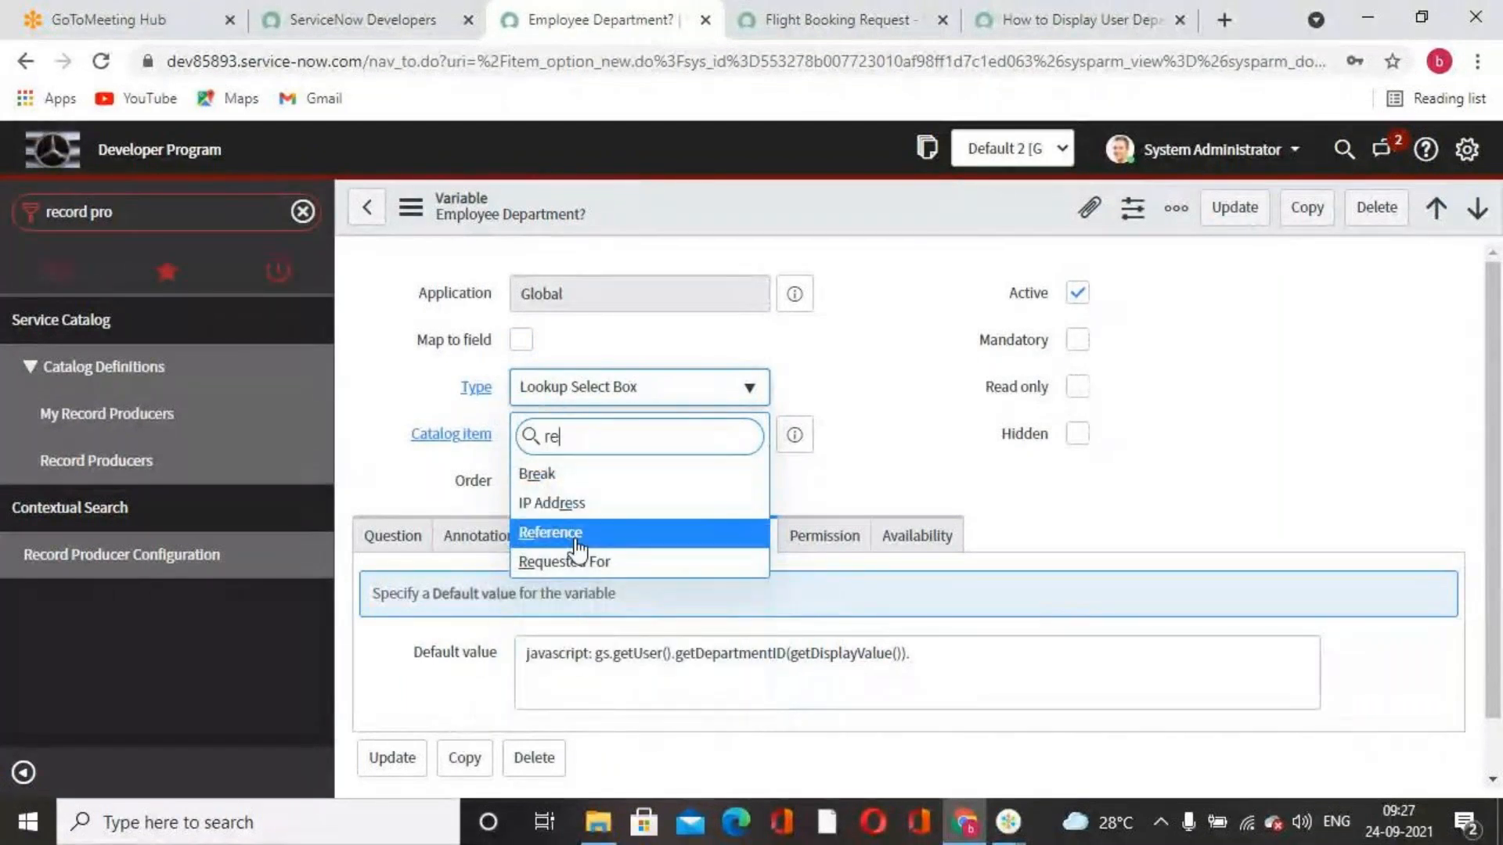
left_click(577, 539)
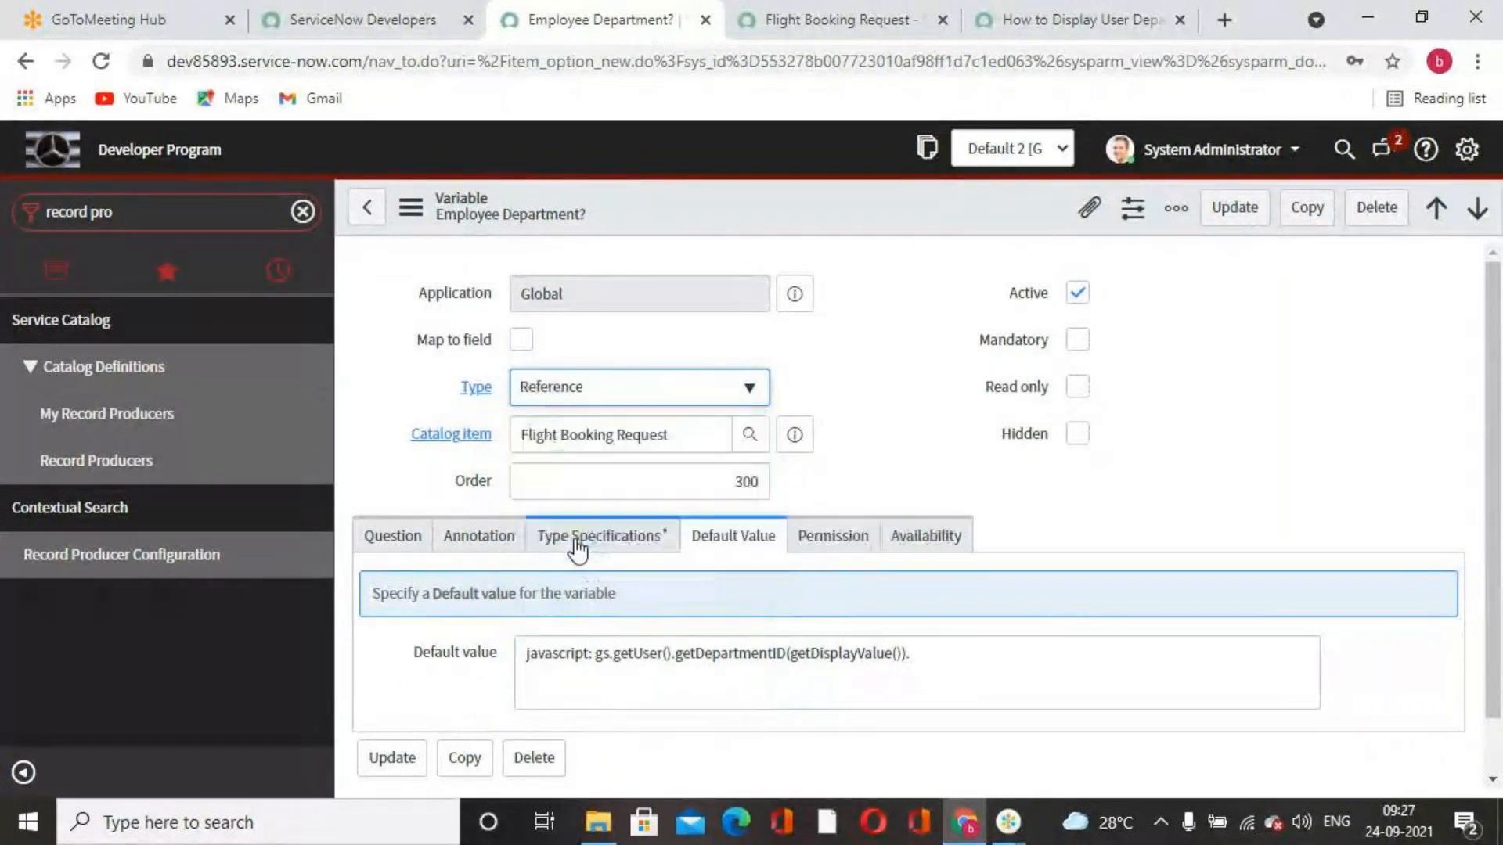
Try to save the Employee Department? variable with its new Reference type.
right_click(711, 205)
left_click(815, 219)
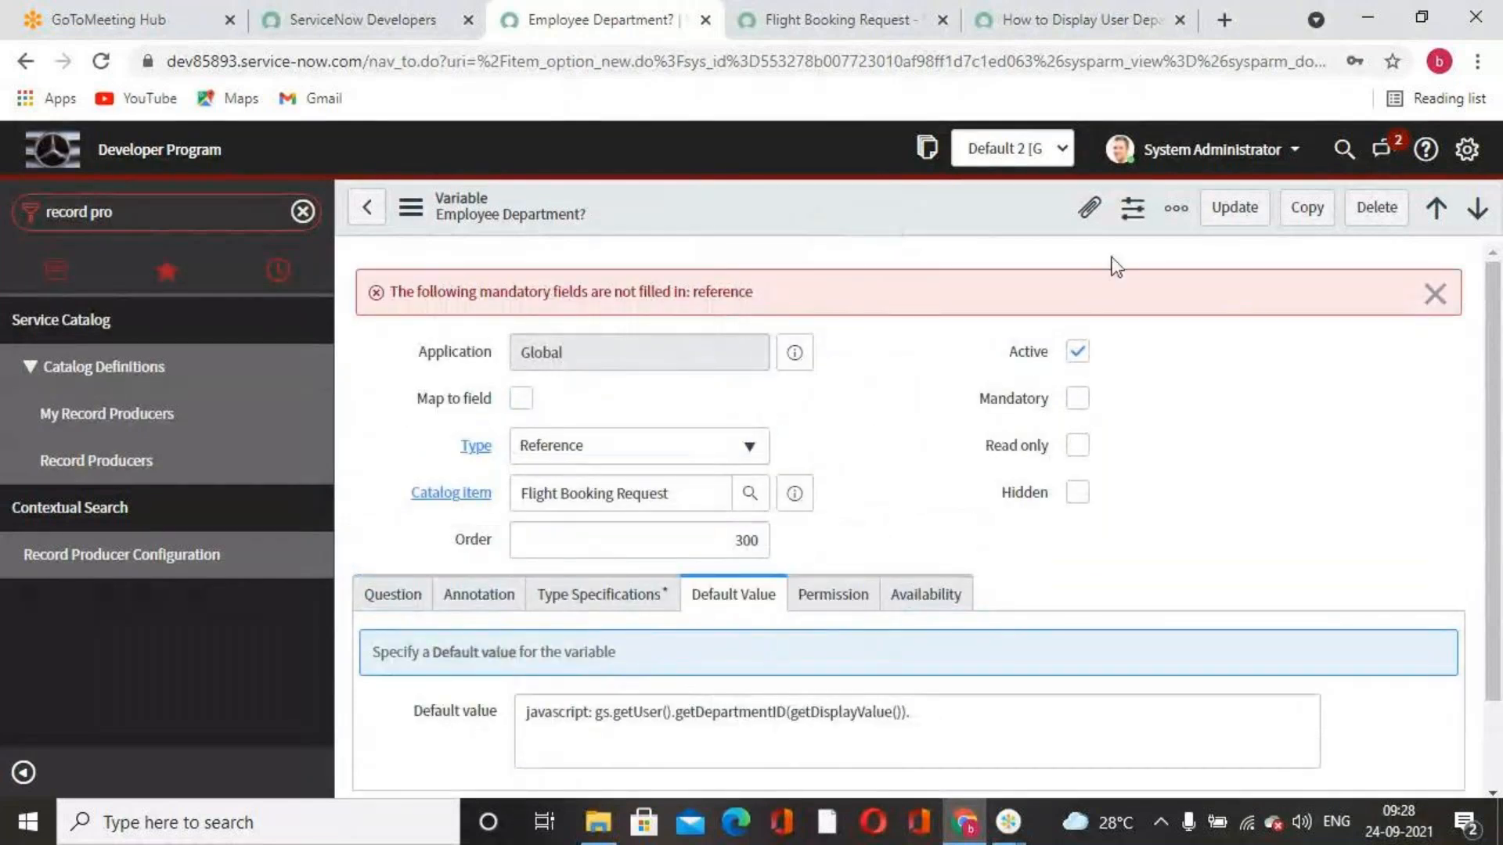
left_click(1434, 293)
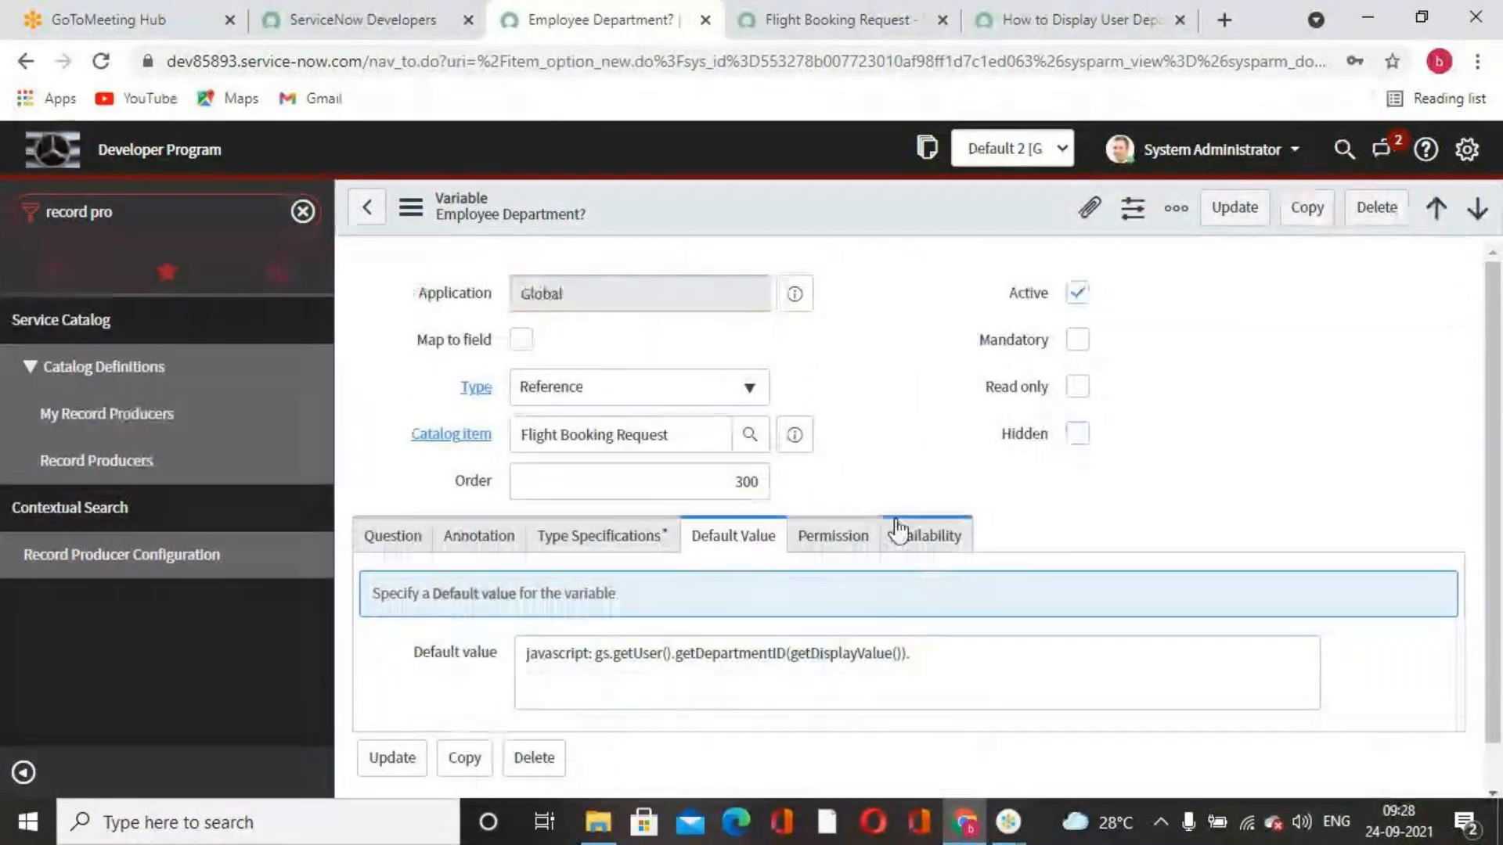
Set the Employee Department? variable's reference table to Department [cmn_department] in its type specifications and update the variable.
left_click(600, 540)
scroll(899, 571, "down", 2)
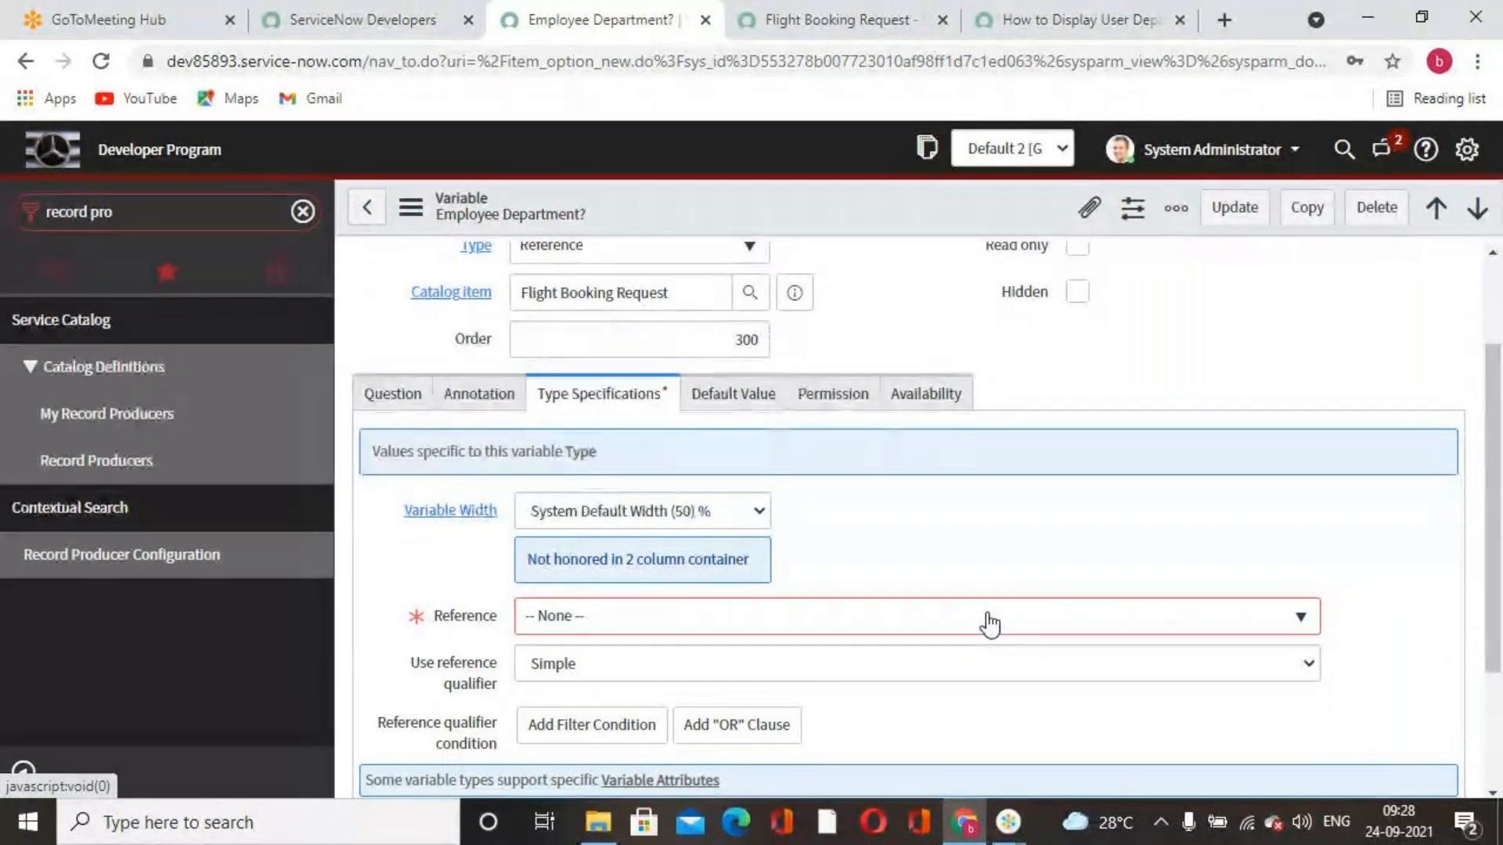
left_click(925, 617)
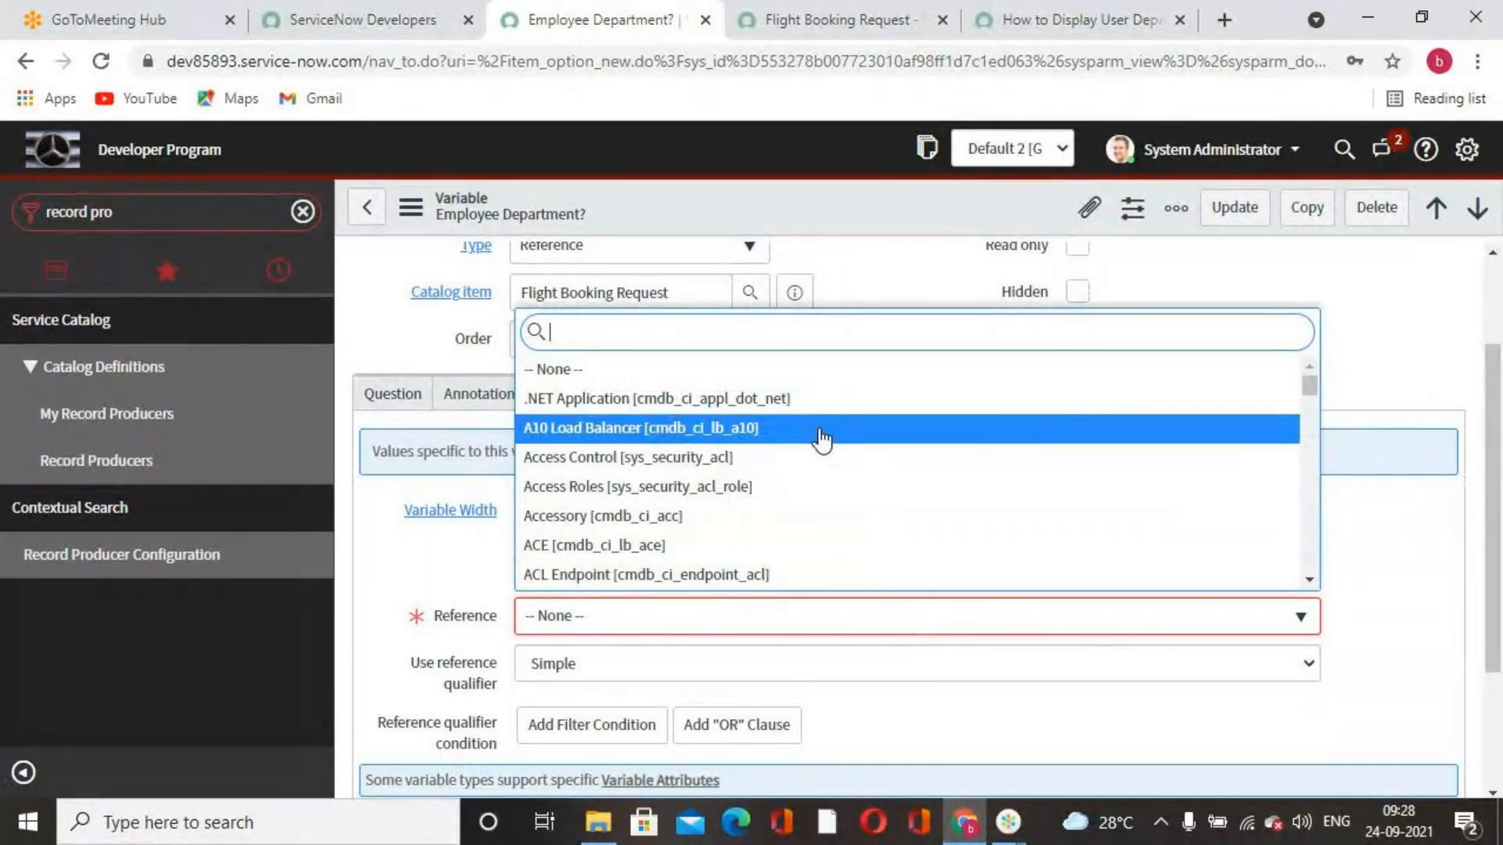
type("cmn_")
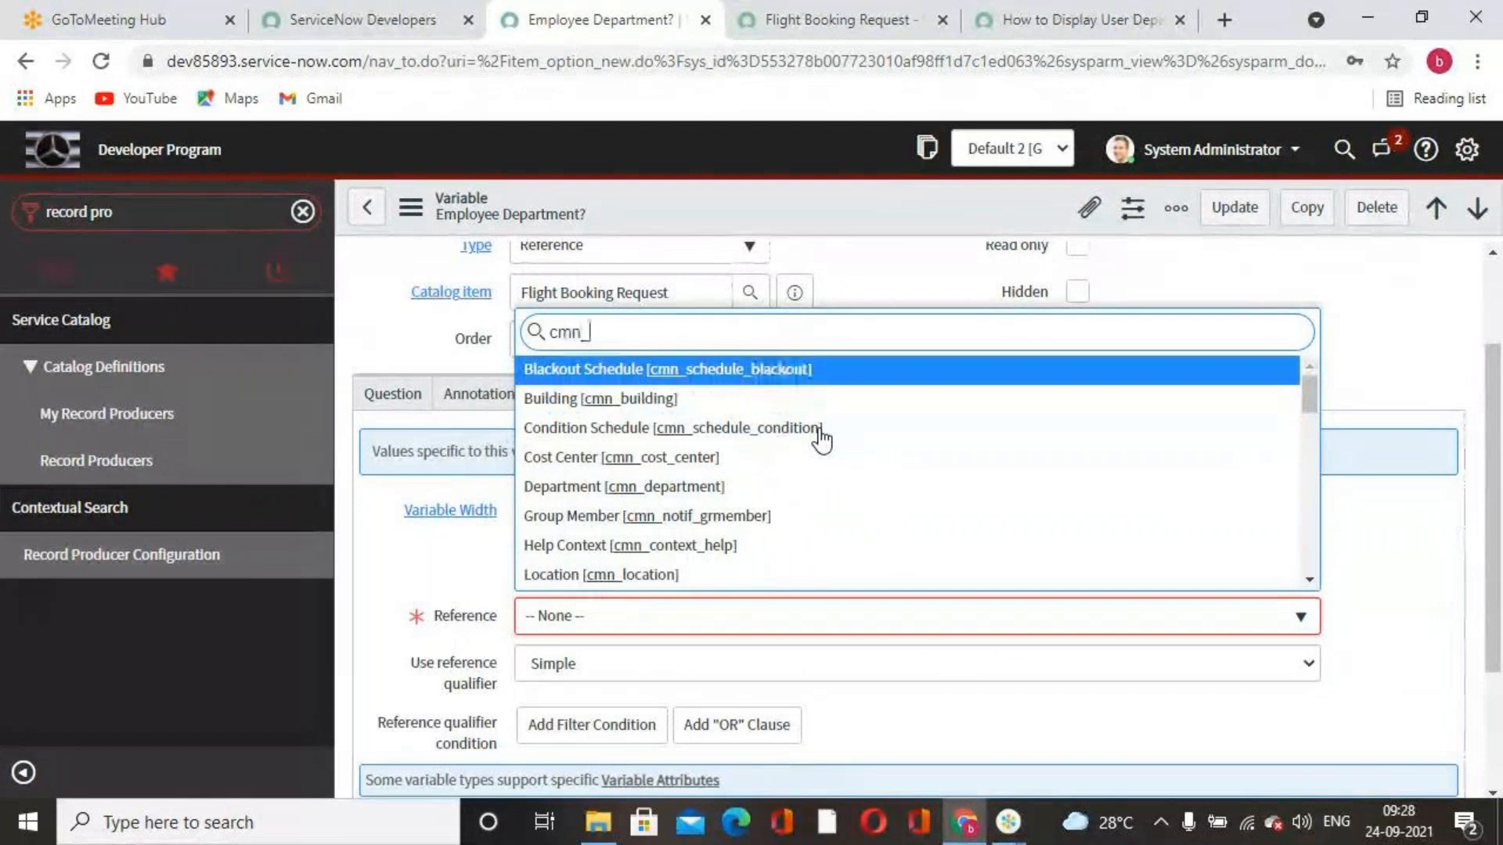
type("depart")
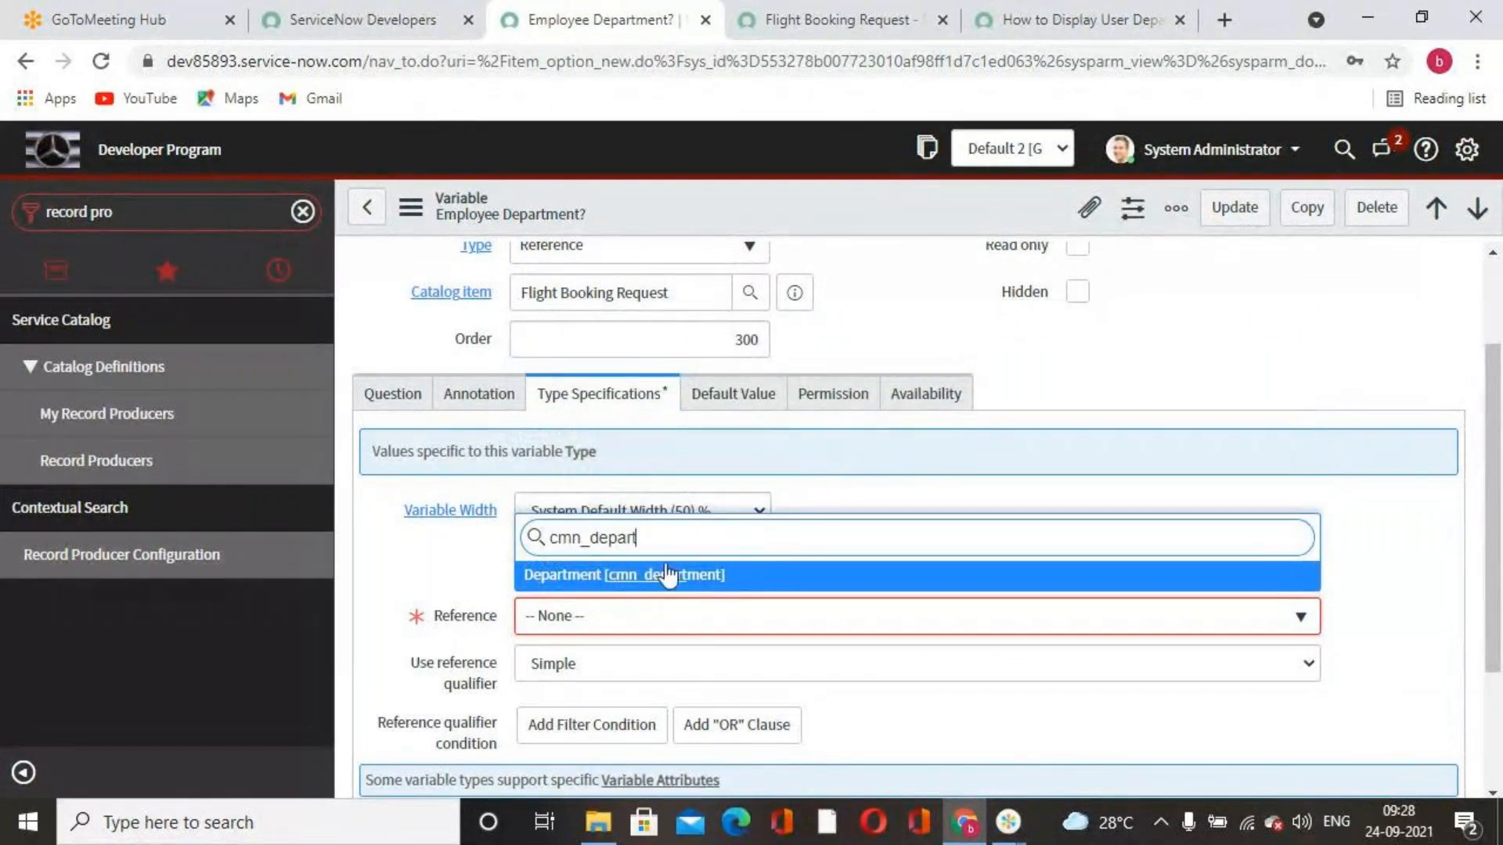
left_click(664, 579)
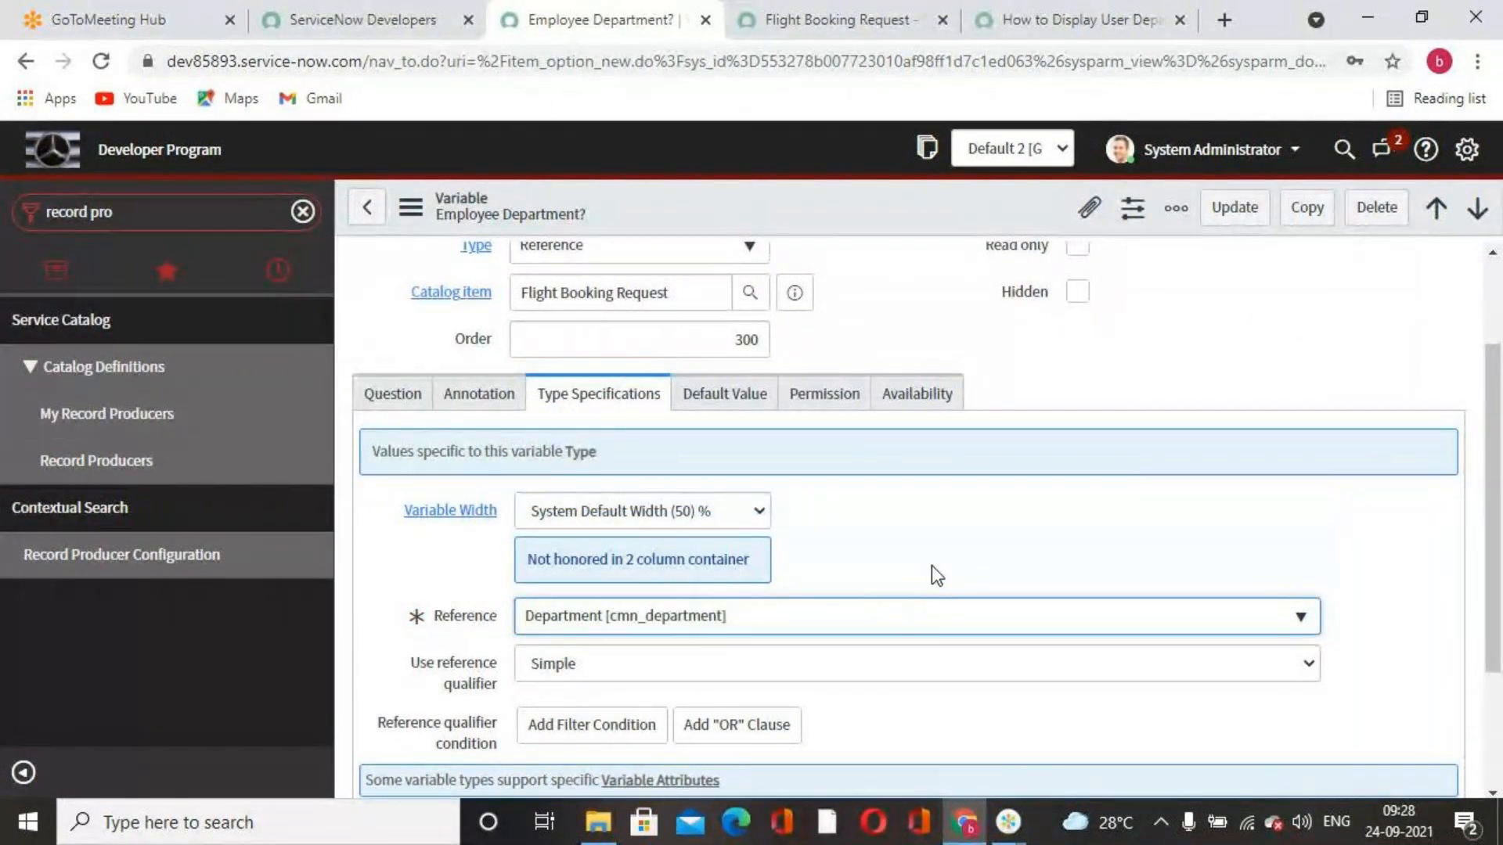
scroll(932, 565, "down", 4)
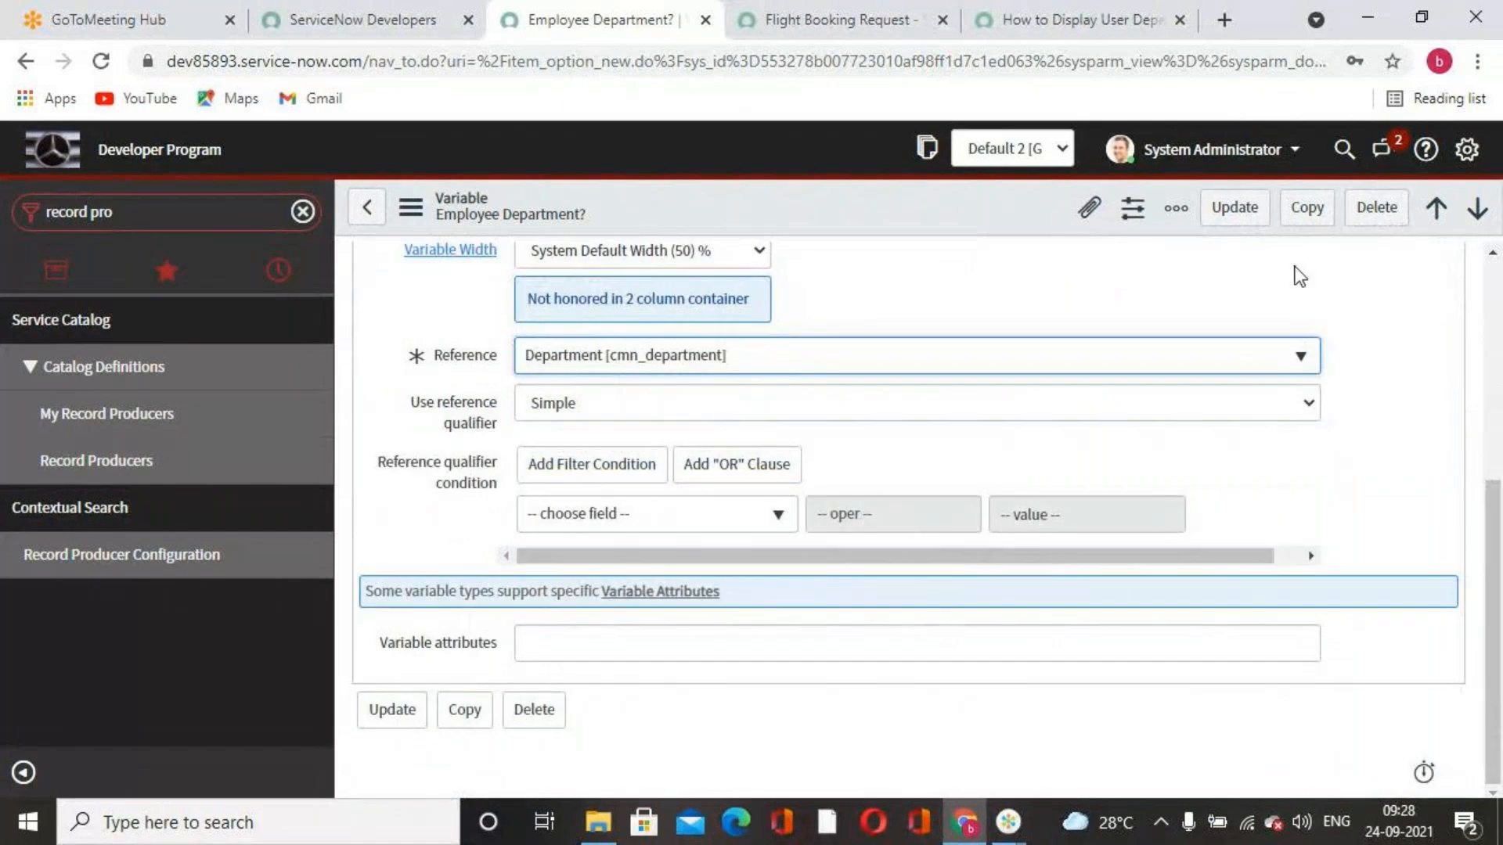
left_click(1236, 219)
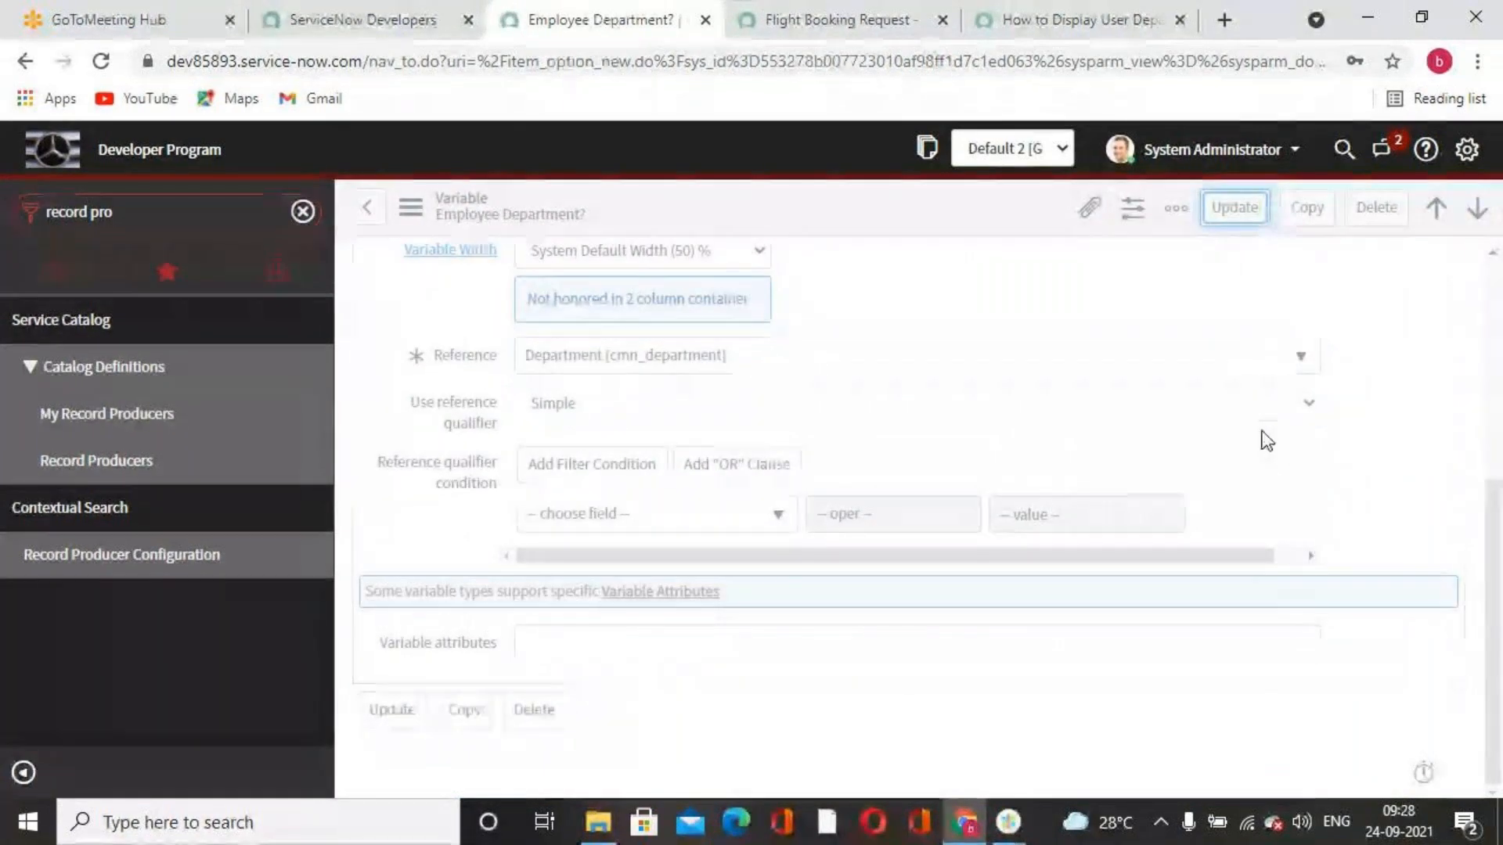
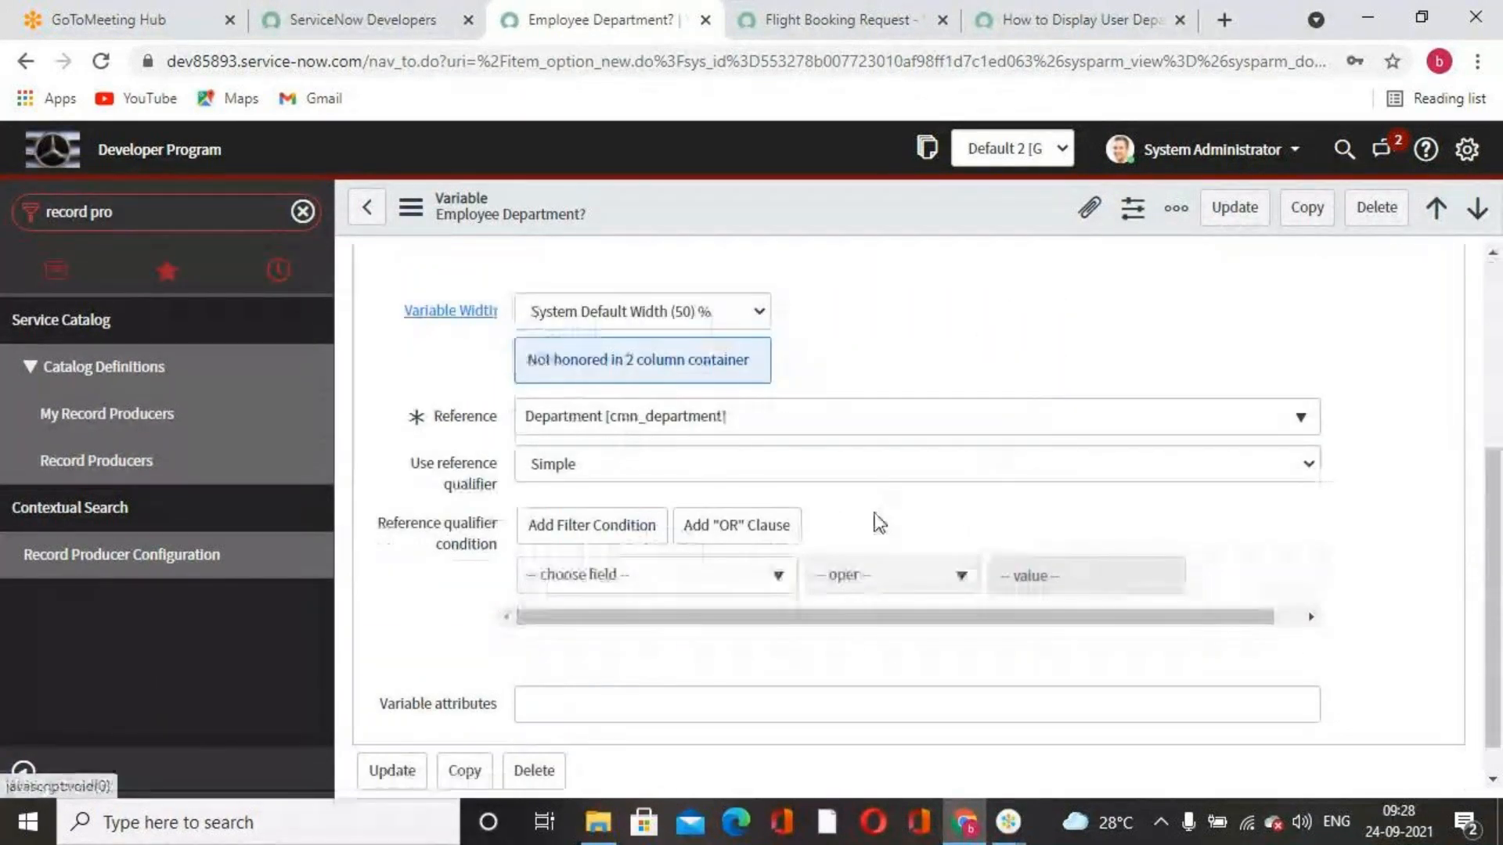
Replace the Employee Department? variable's default value with javascript:gs.getUser().getDepartmentID(); and save the variable.
scroll(845, 518, "up", 2)
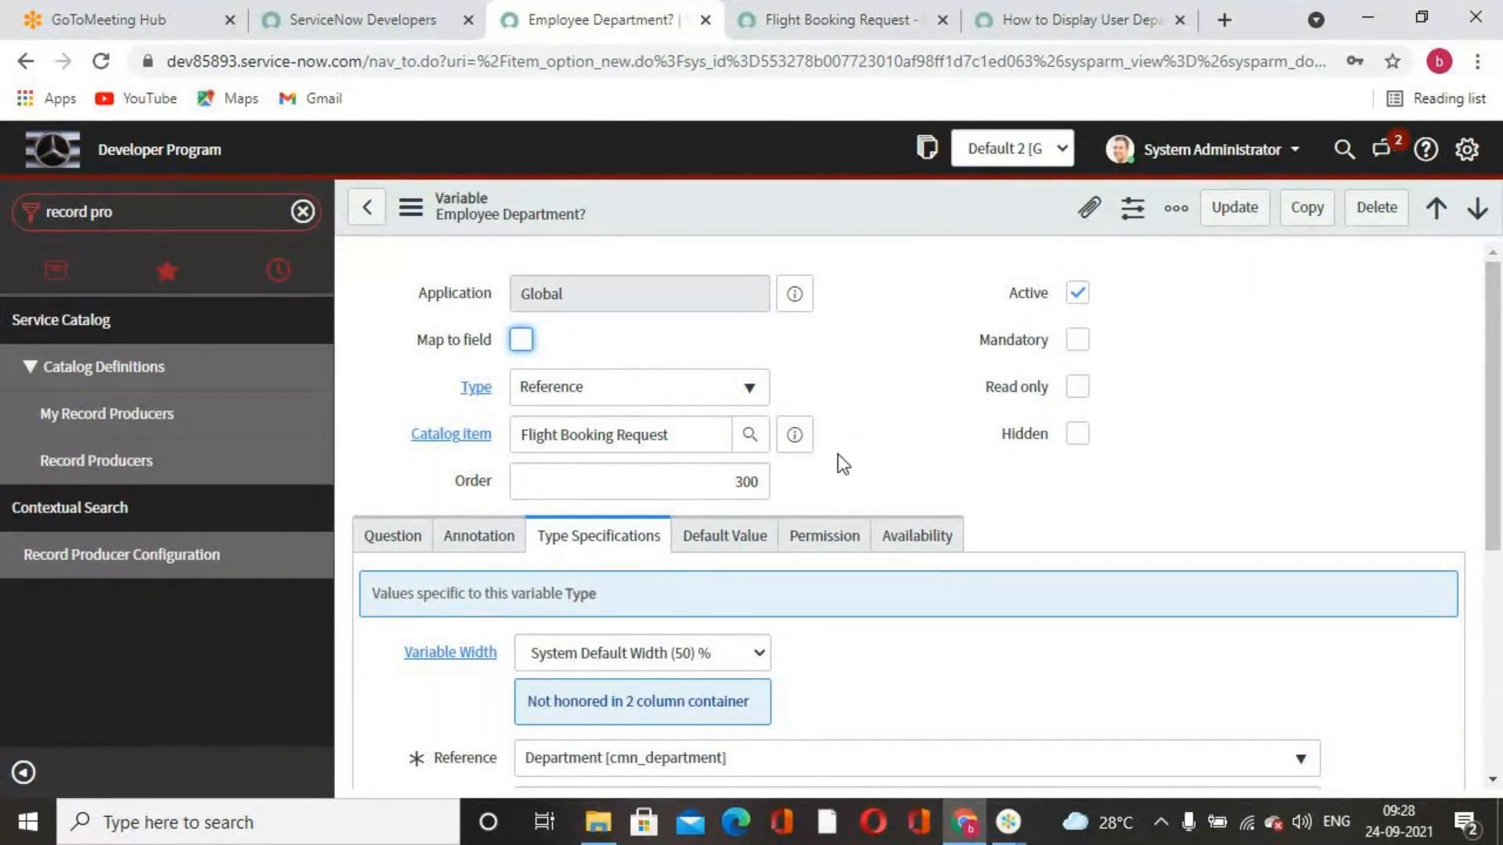
scroll(837, 454, "down", 2)
left_click(756, 430)
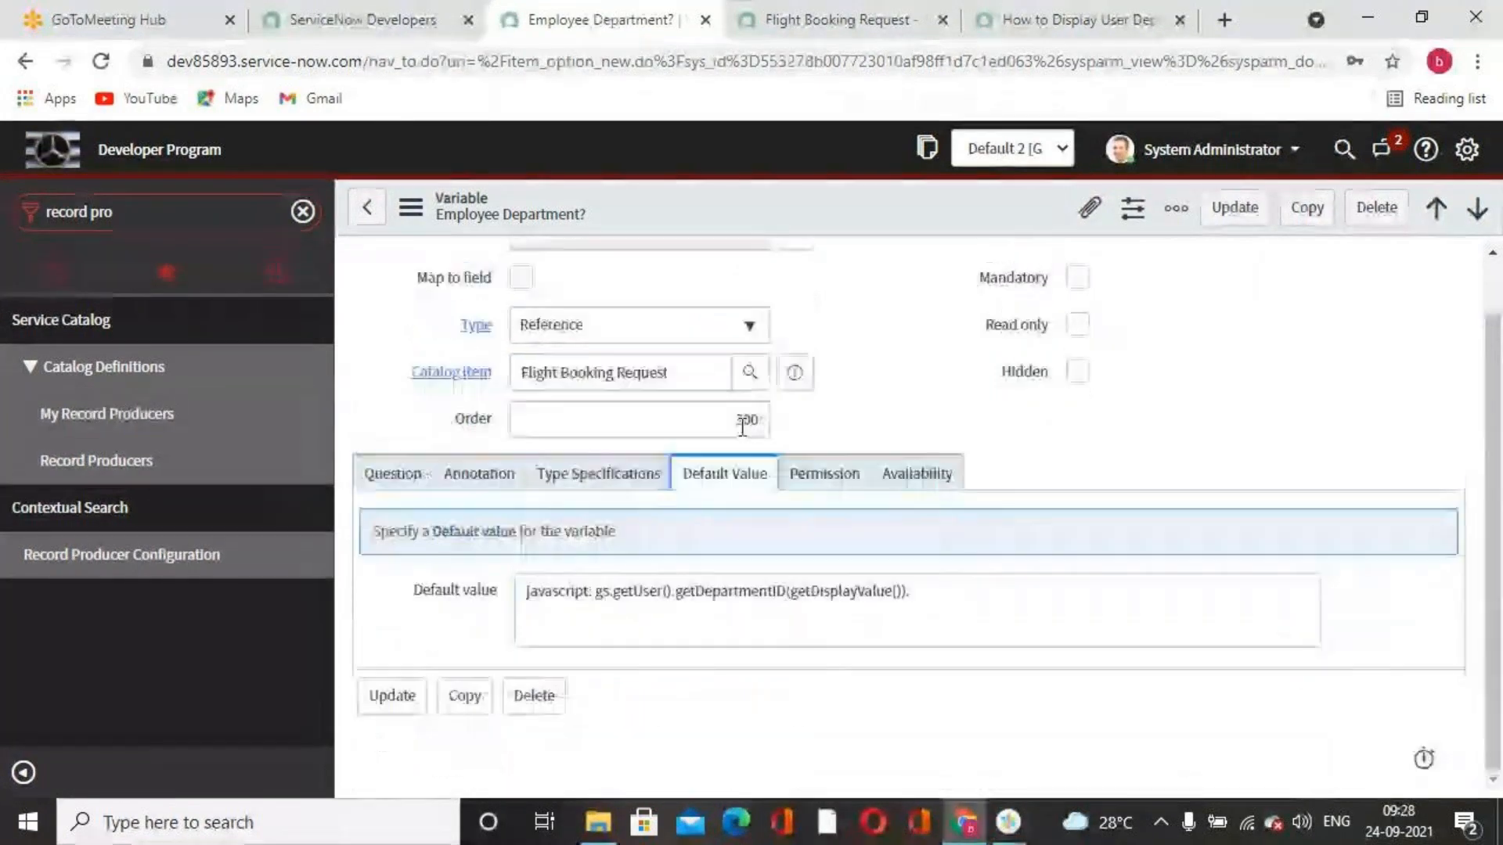
left_click_drag(916, 614, 482, 617)
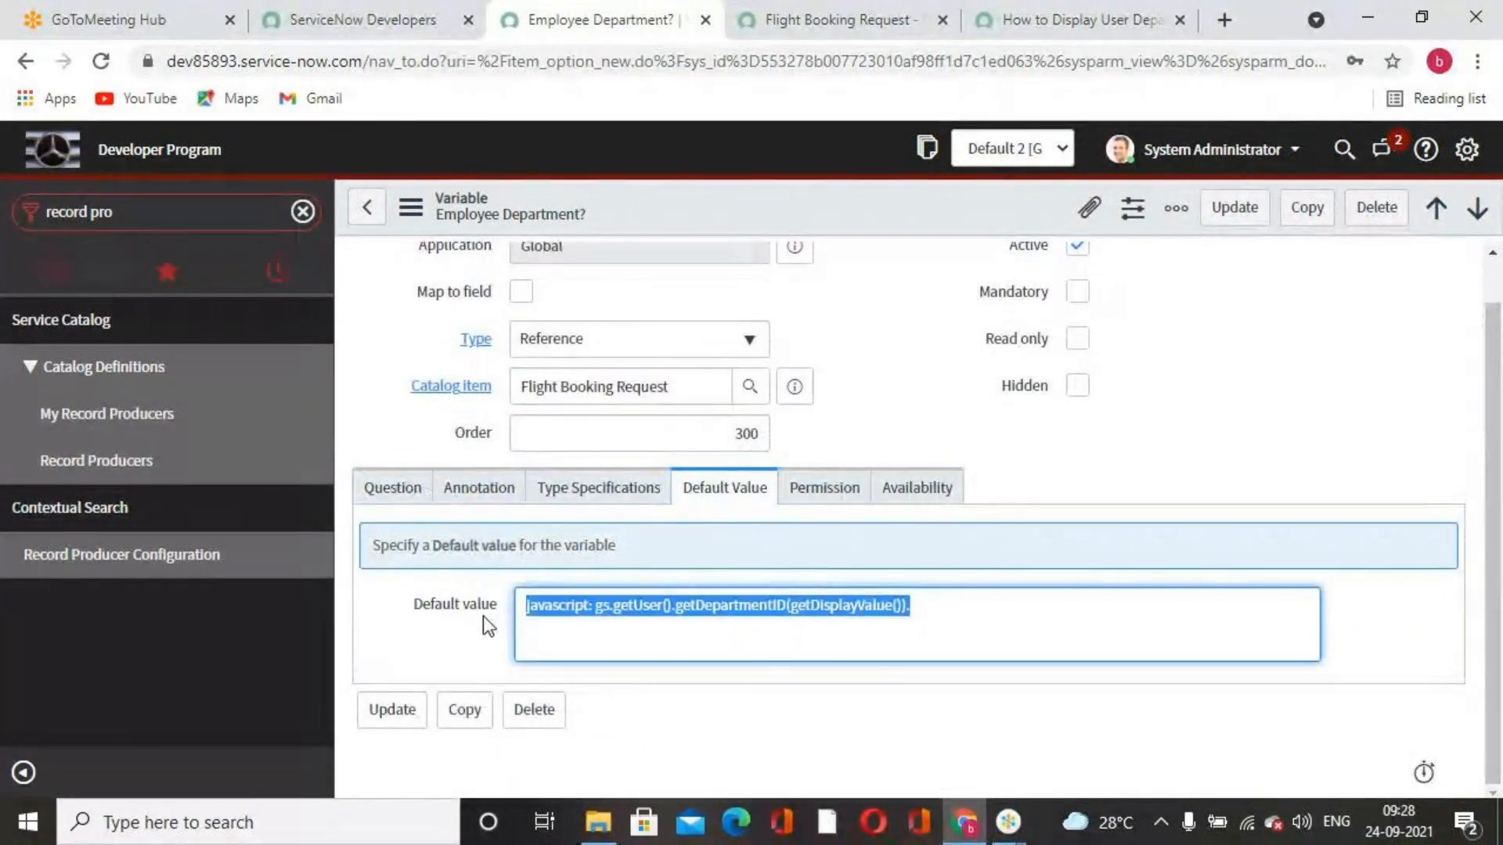
type("java")
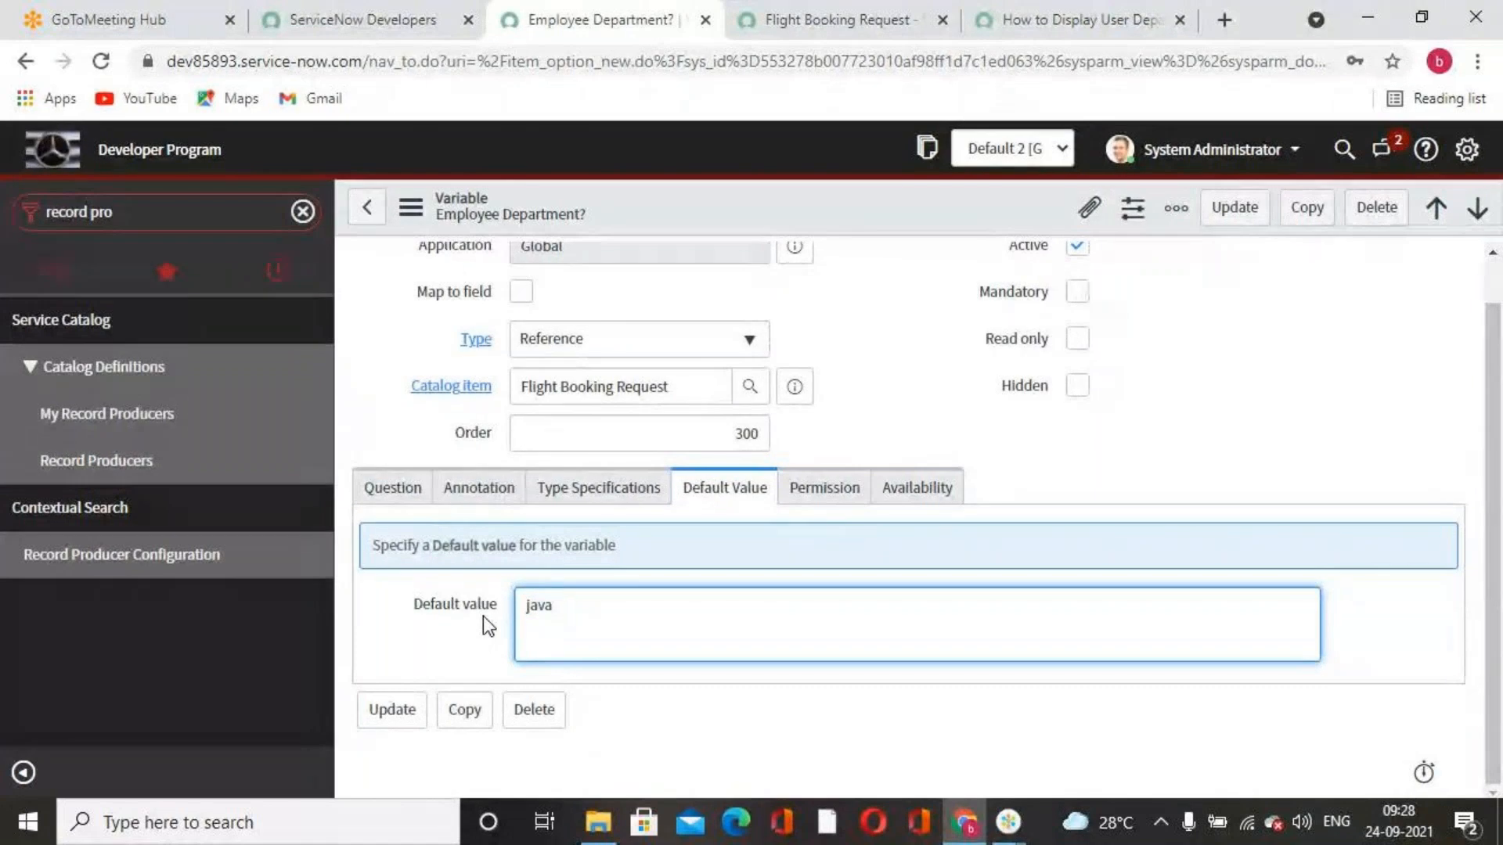
type("script:gs.getU")
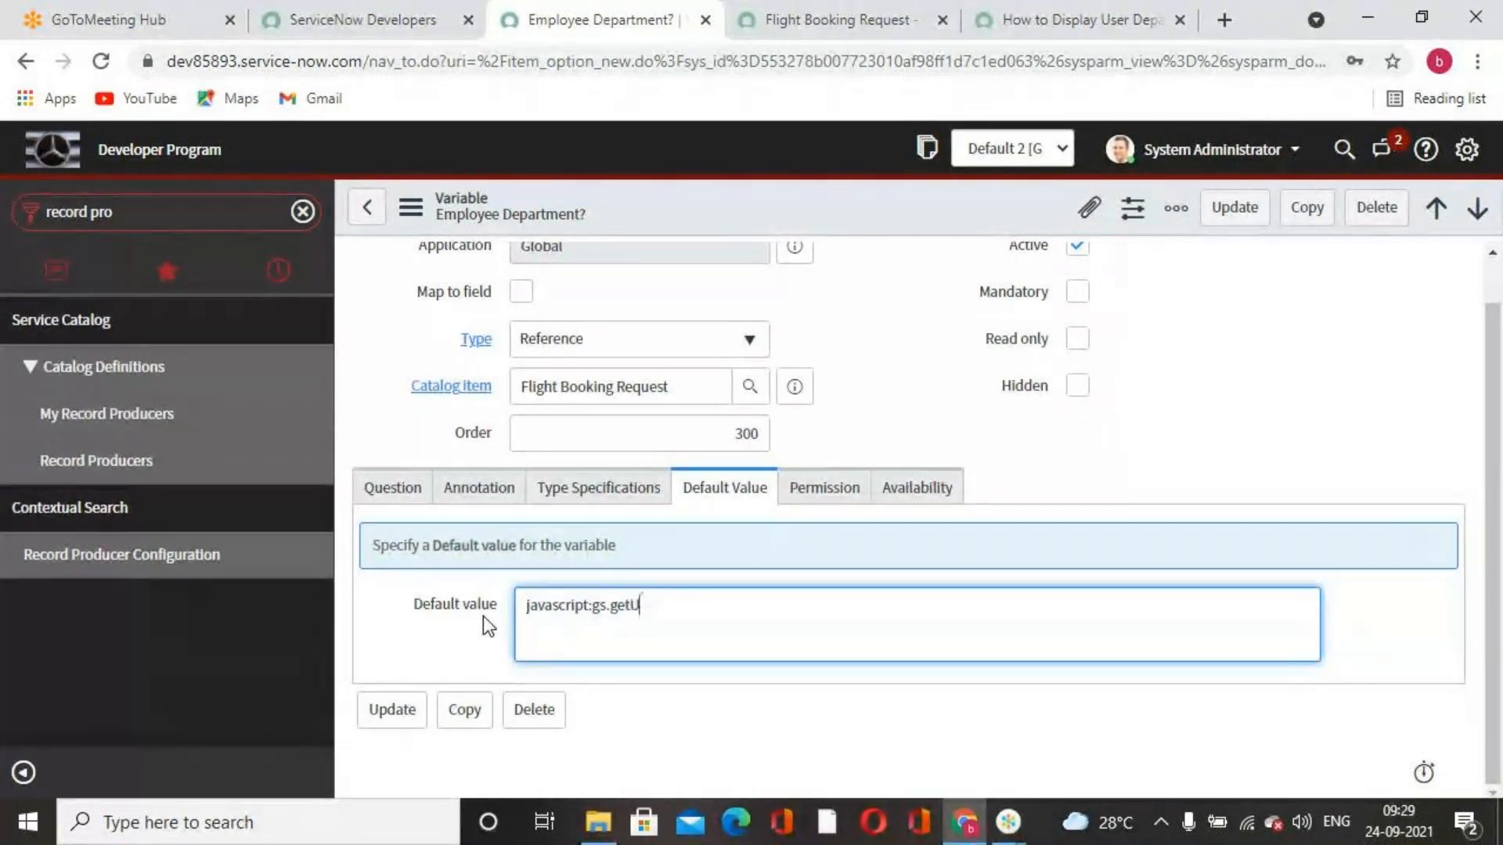
type("ser().get")
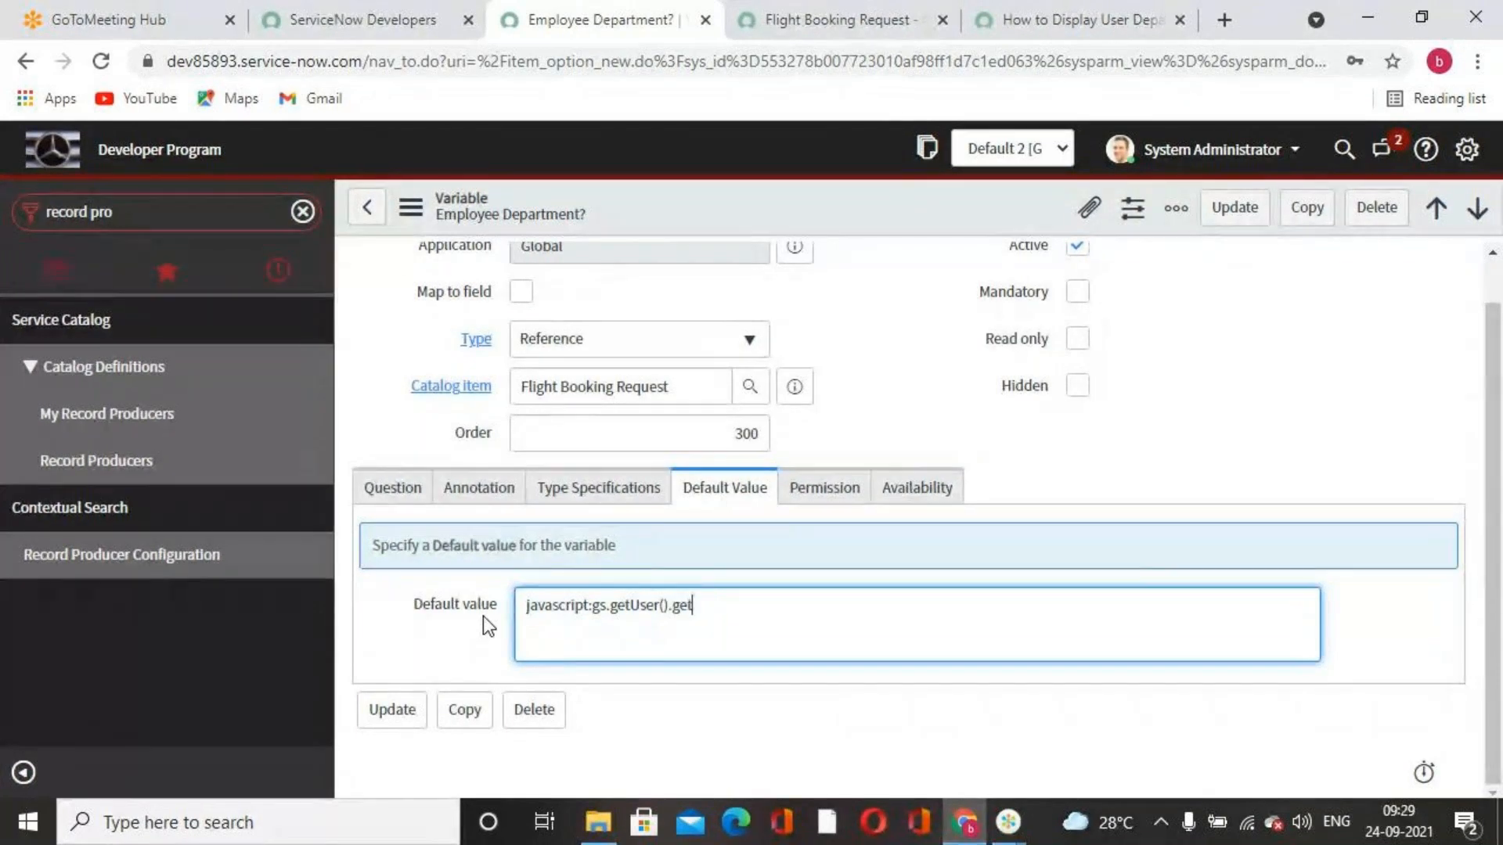
type("DepartmentID();")
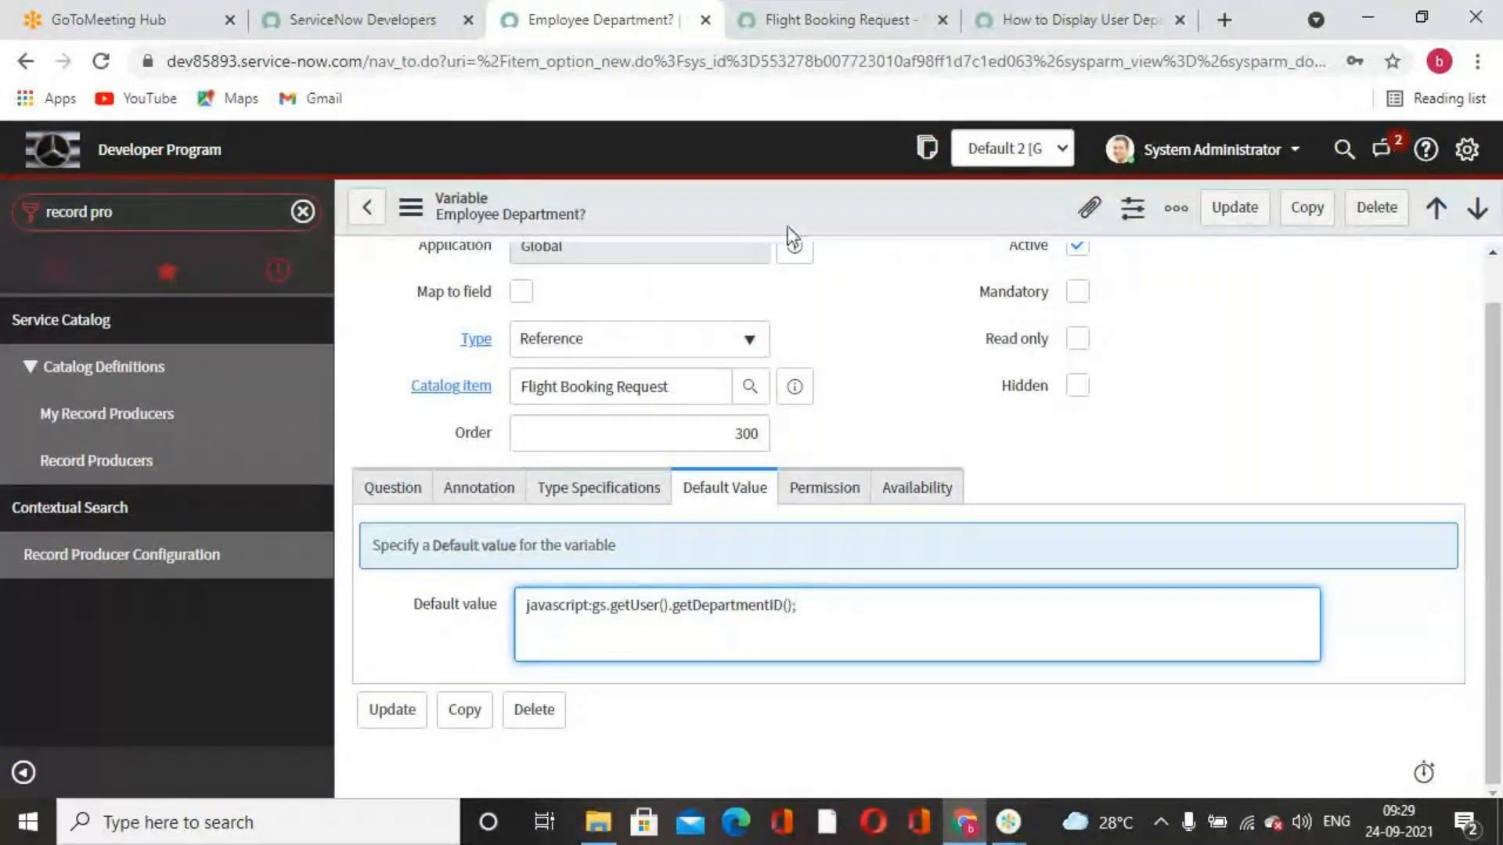
right_click(889, 209)
left_click(919, 216)
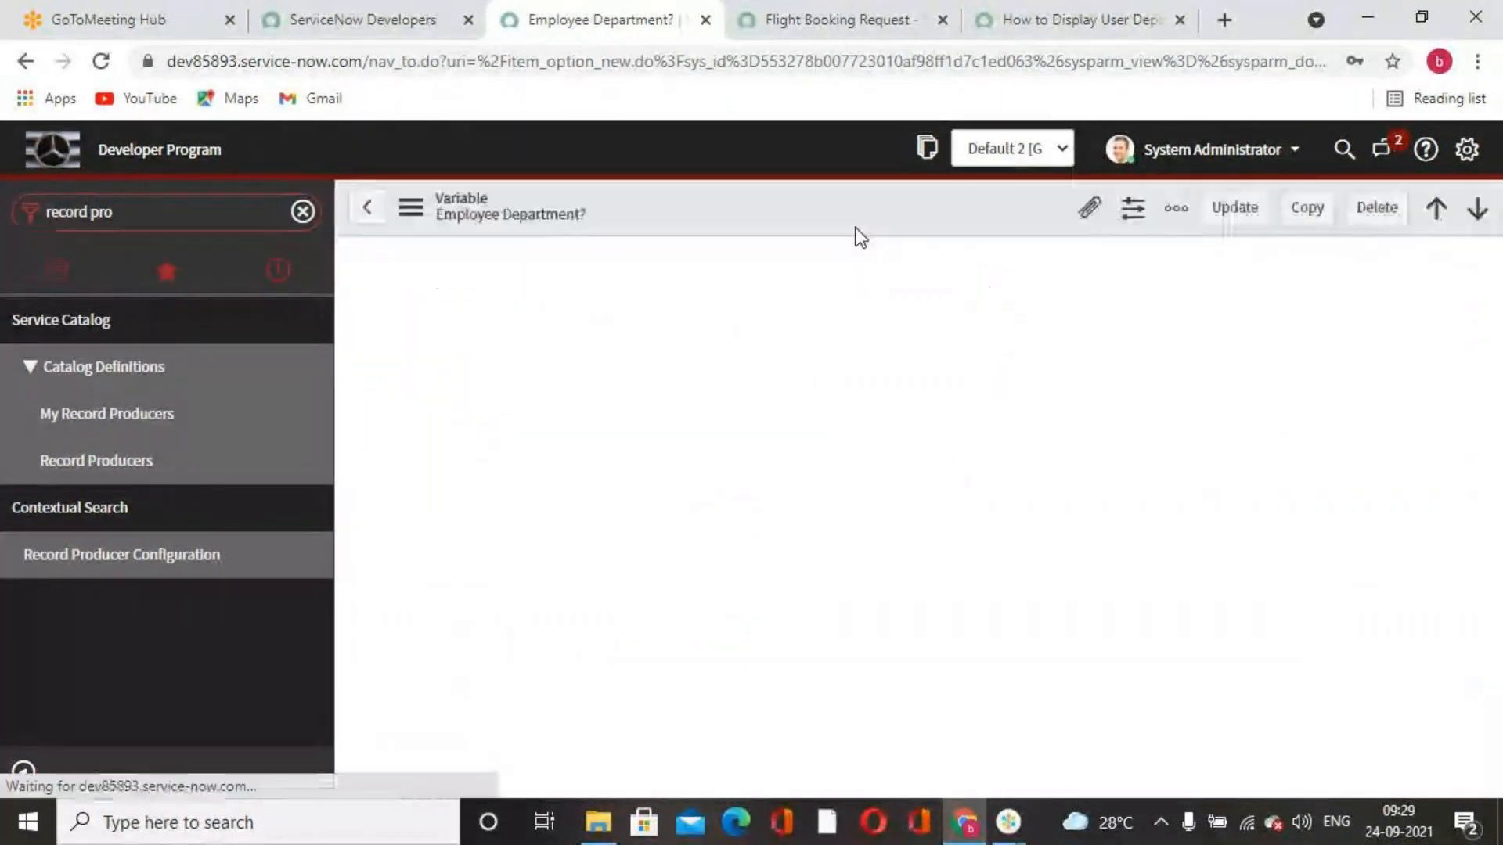
Reload the Flight Booking Request portal form and check the default values of the Employee Department? and Employee Email Address? fields.
left_click(811, 25)
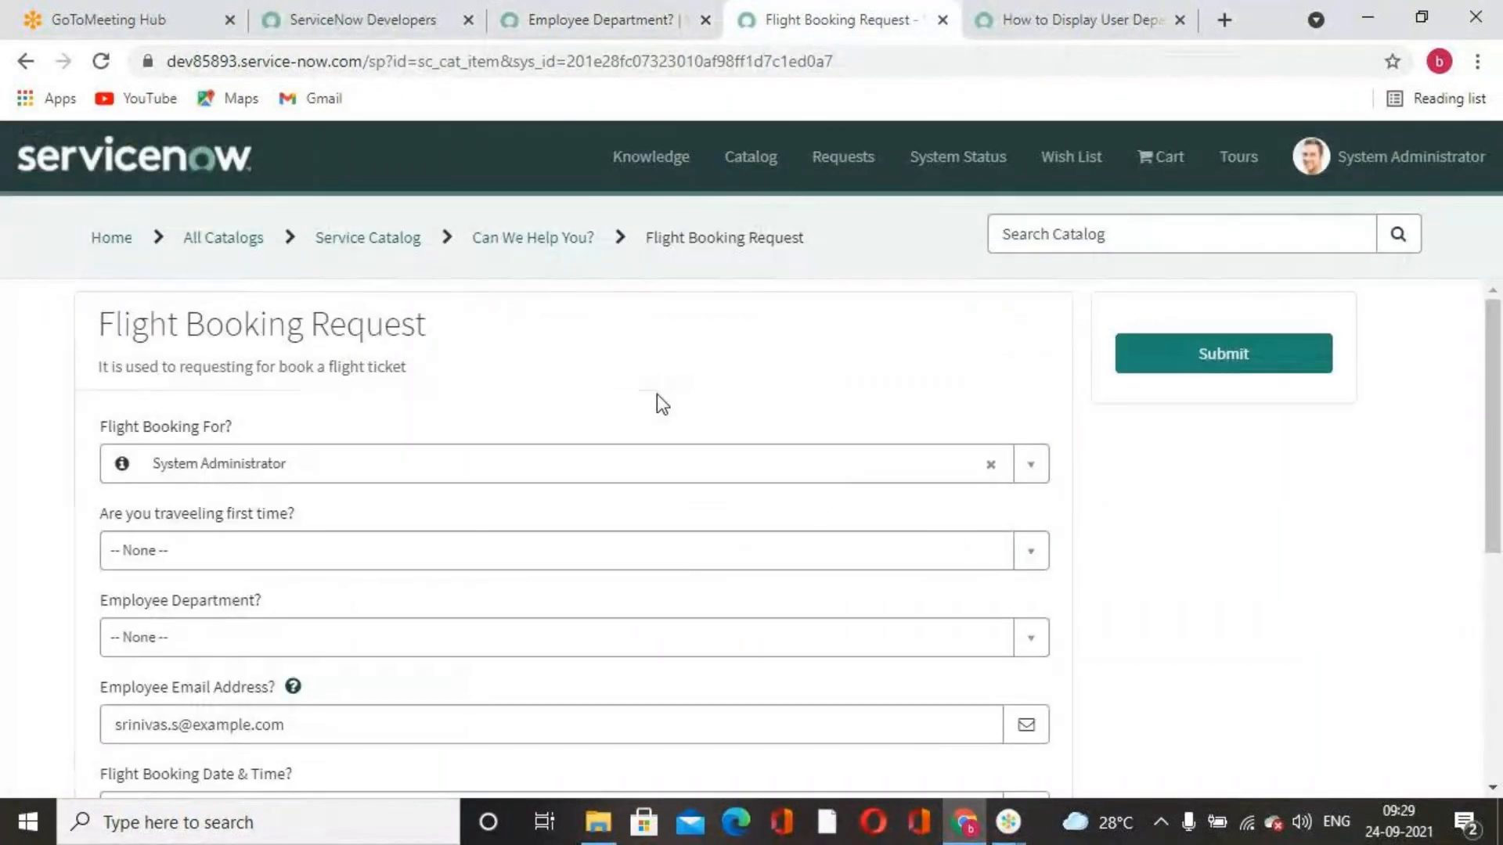
left_click(101, 62)
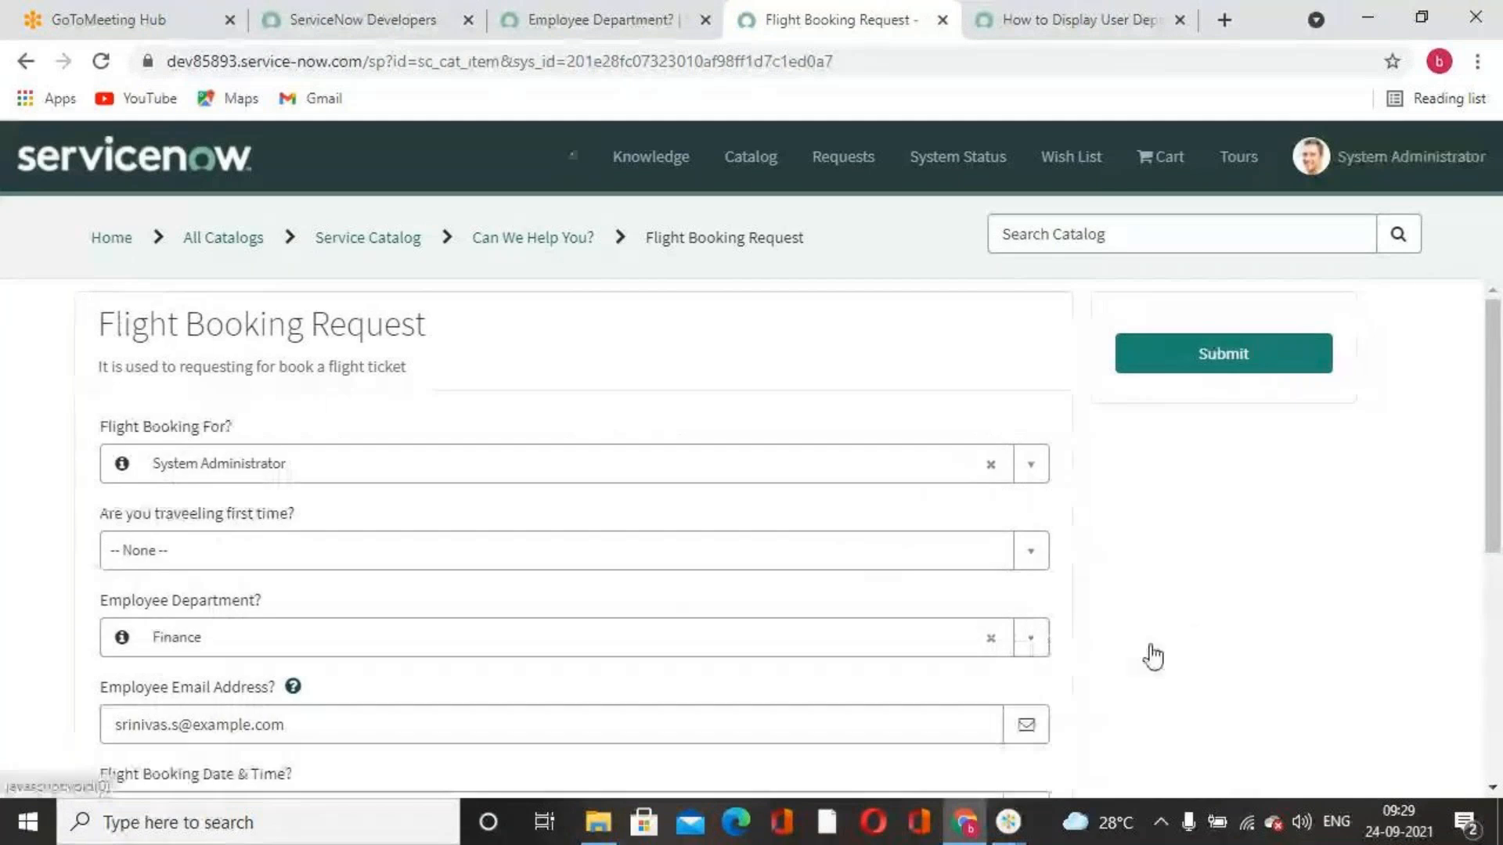
scroll(1192, 637, "down", 1)
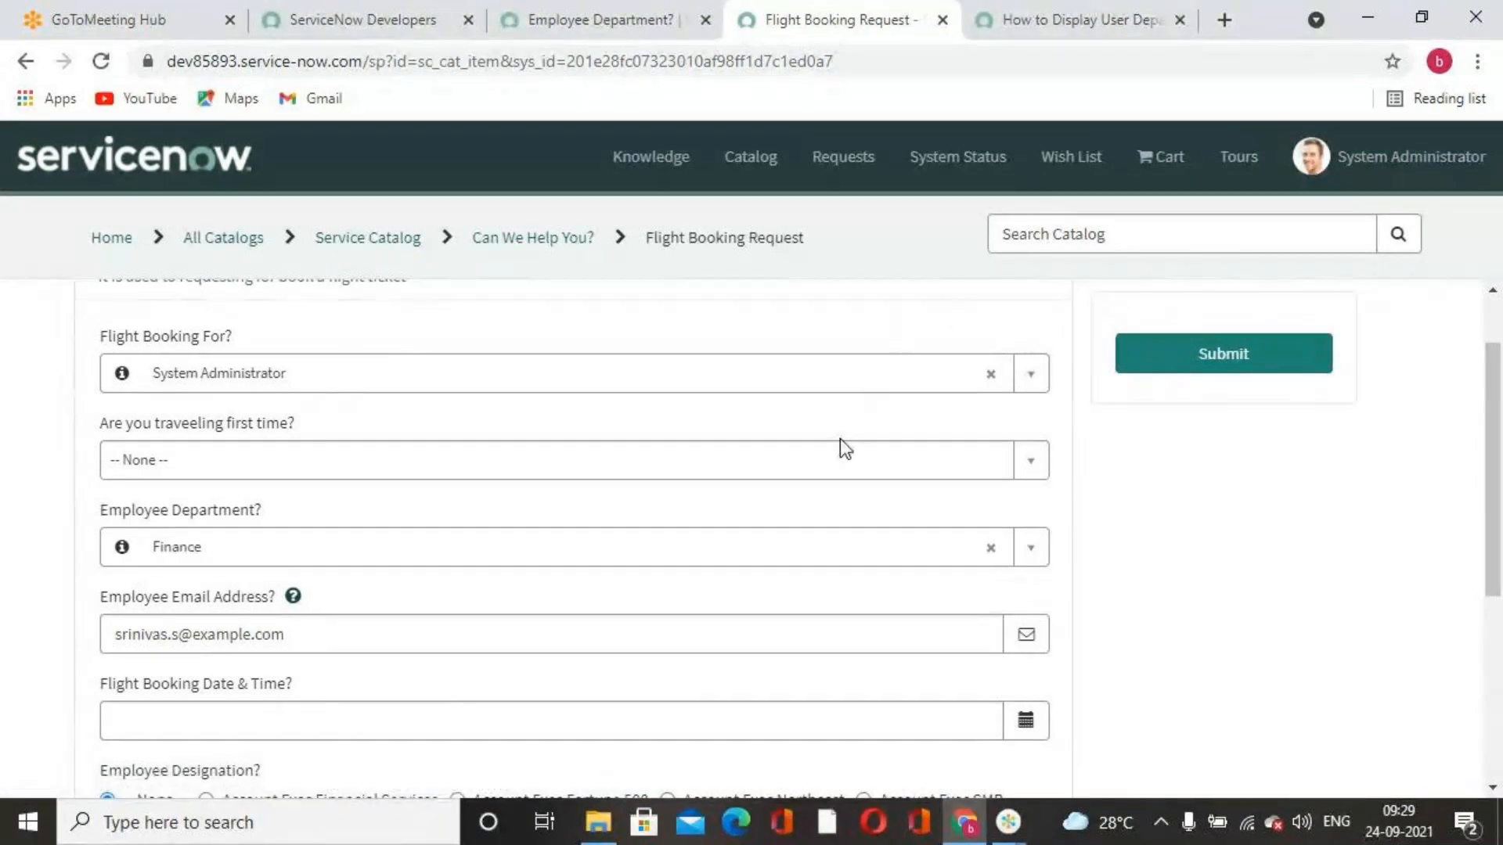
scroll(288, 556, "up", 1)
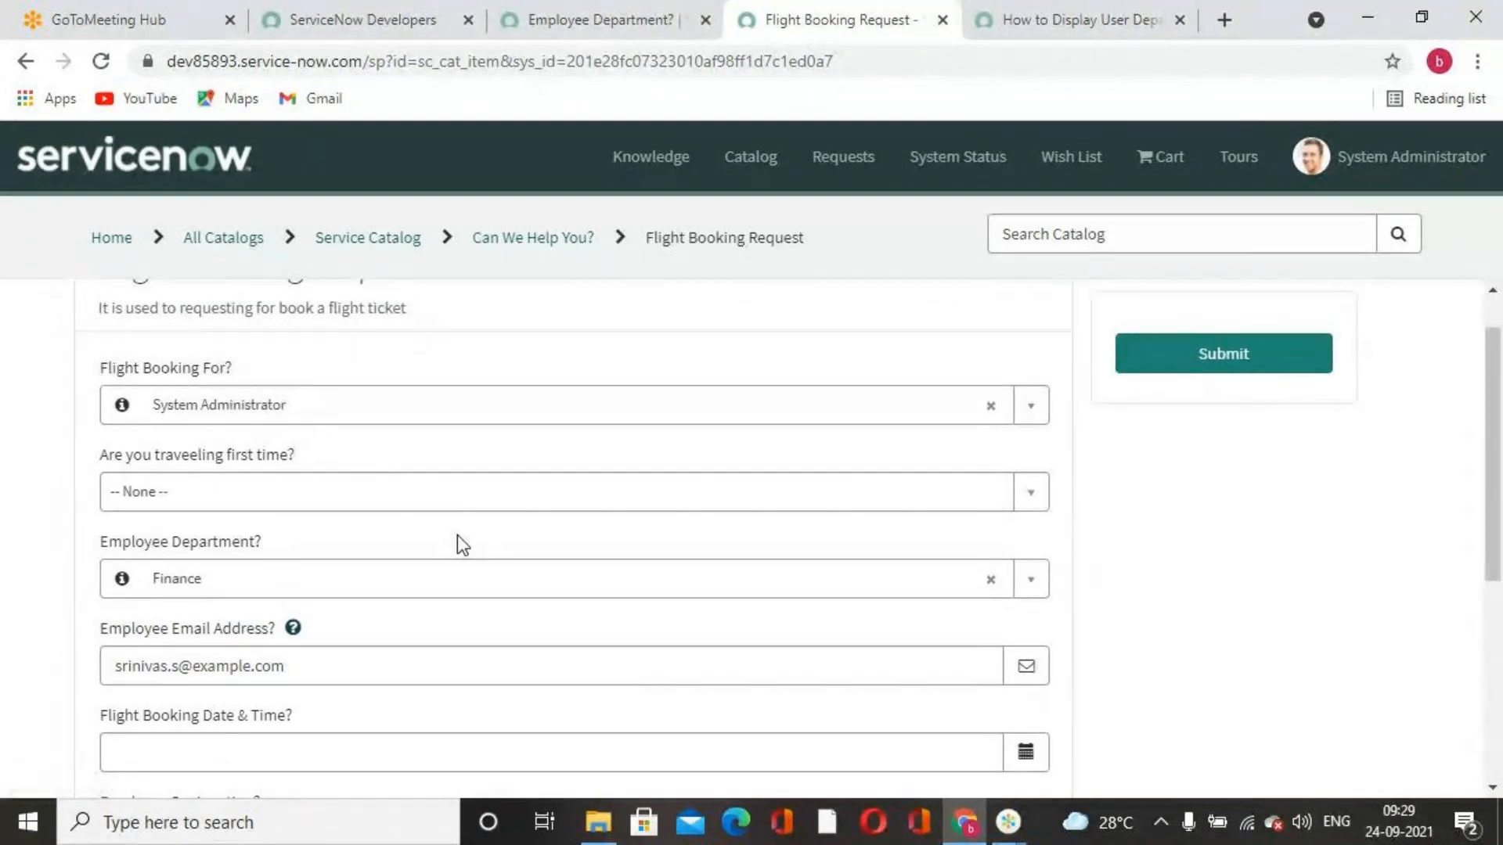
scroll(457, 540, "down", 2)
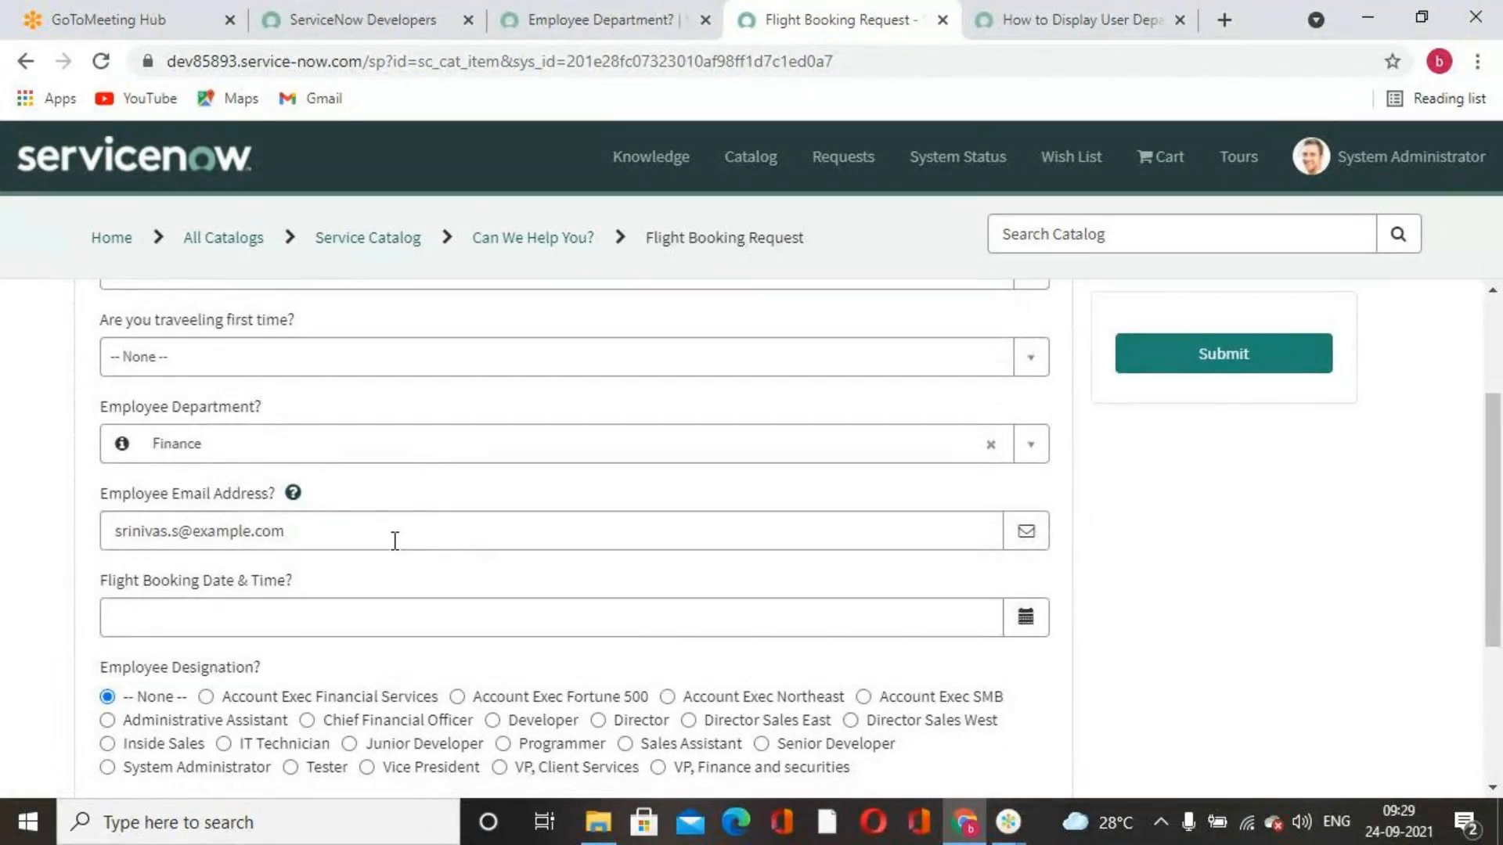
left_click(394, 539)
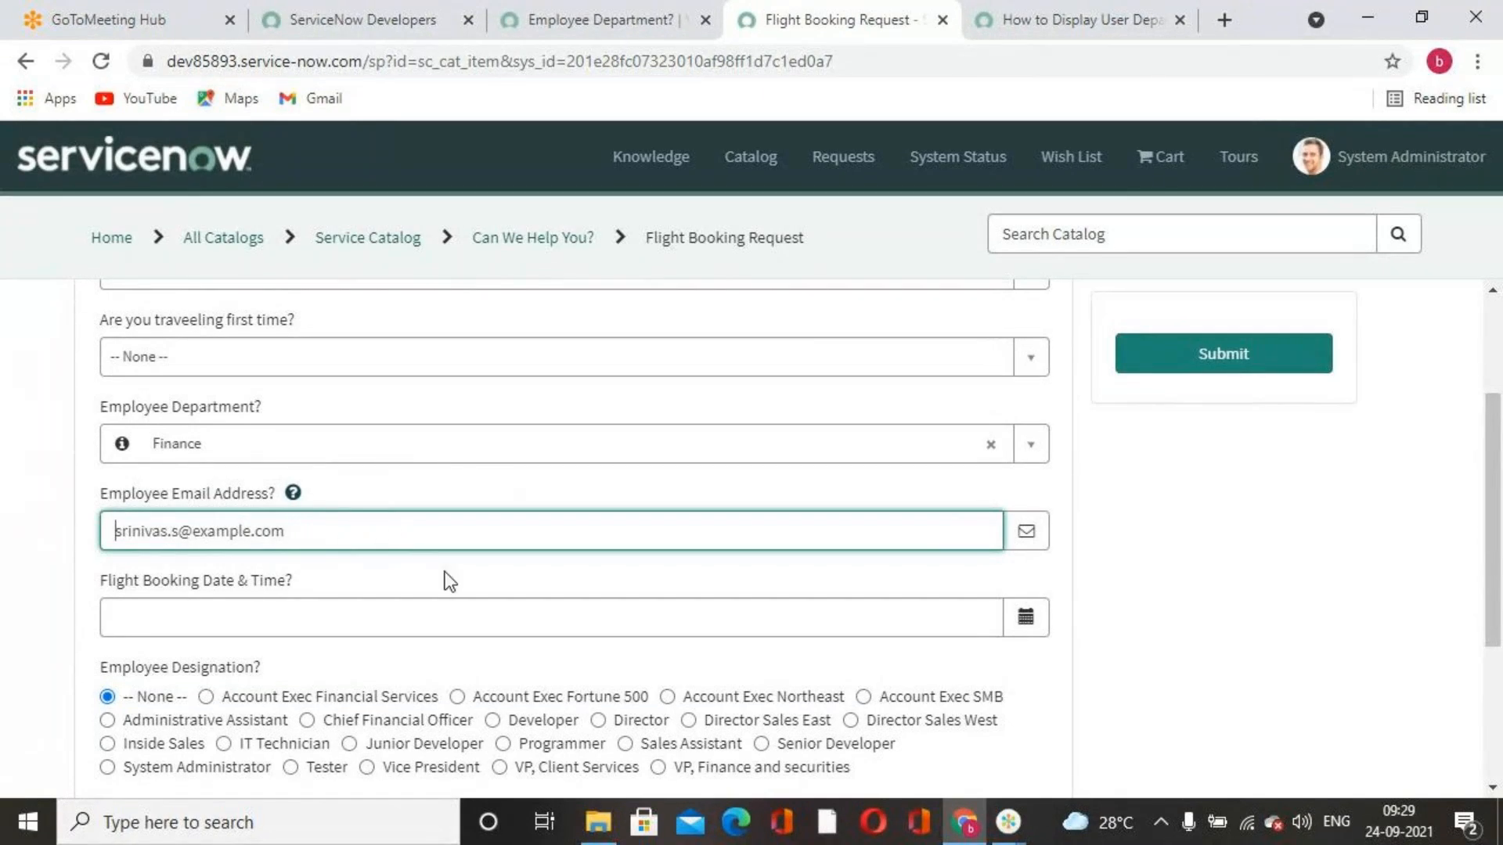
Look through the community question's answers for the methods that return the logged-in user's details.
left_click(1074, 25)
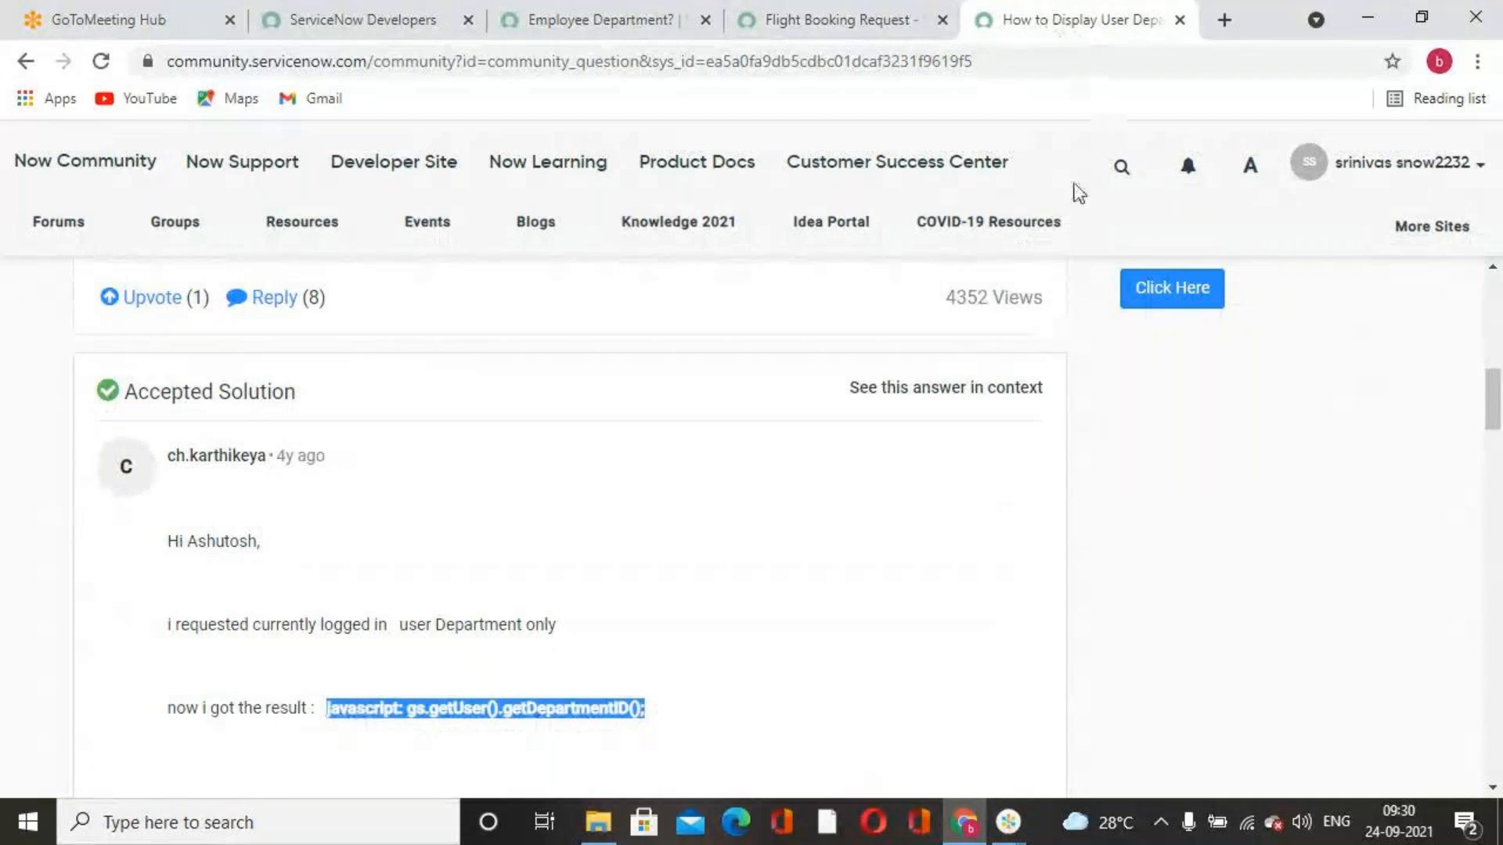
scroll(781, 621, "down", 10)
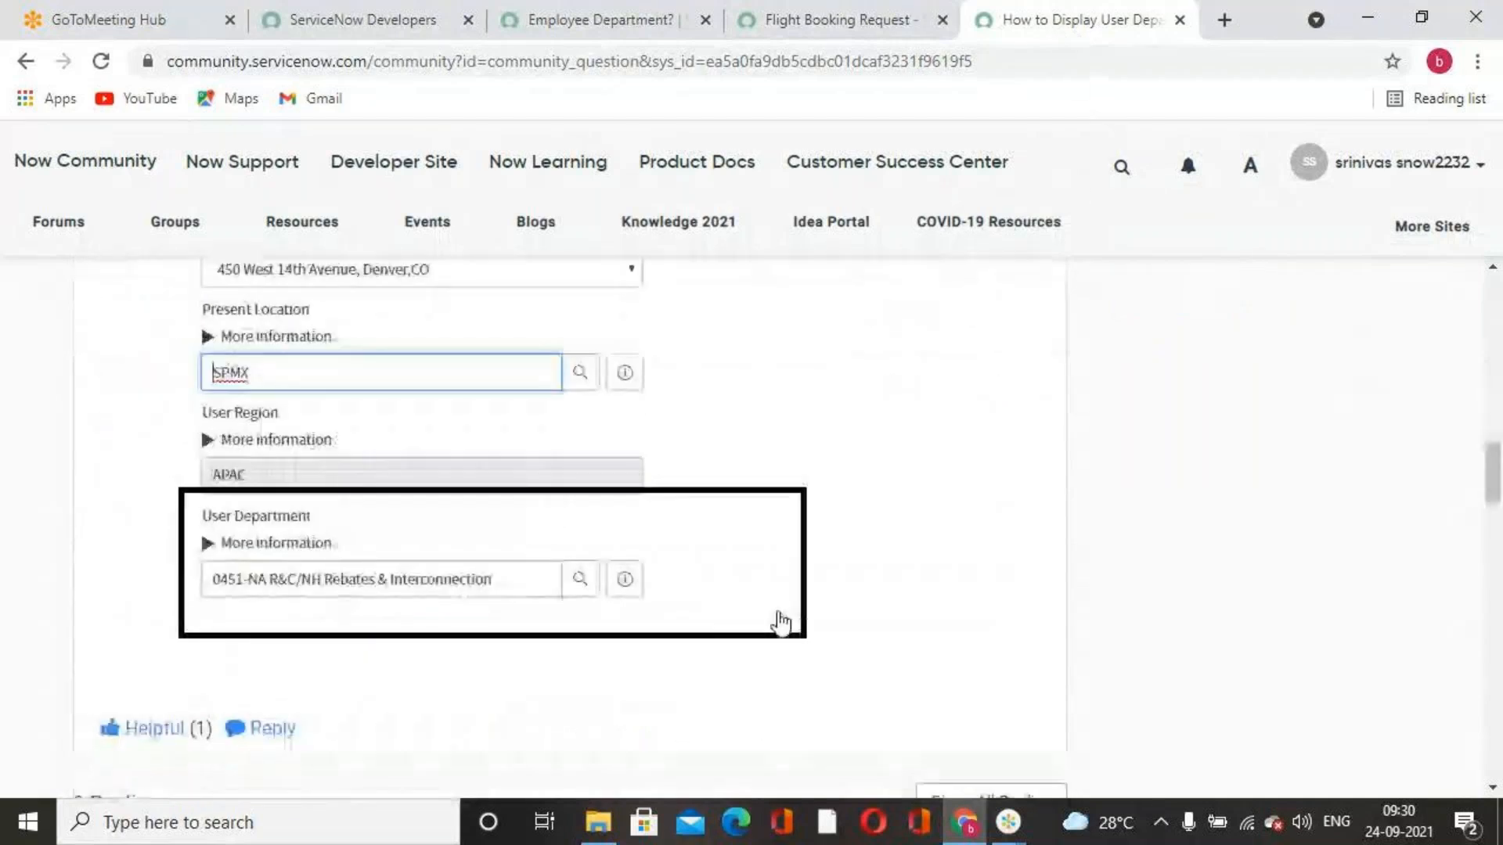
scroll(780, 621, "down", 4)
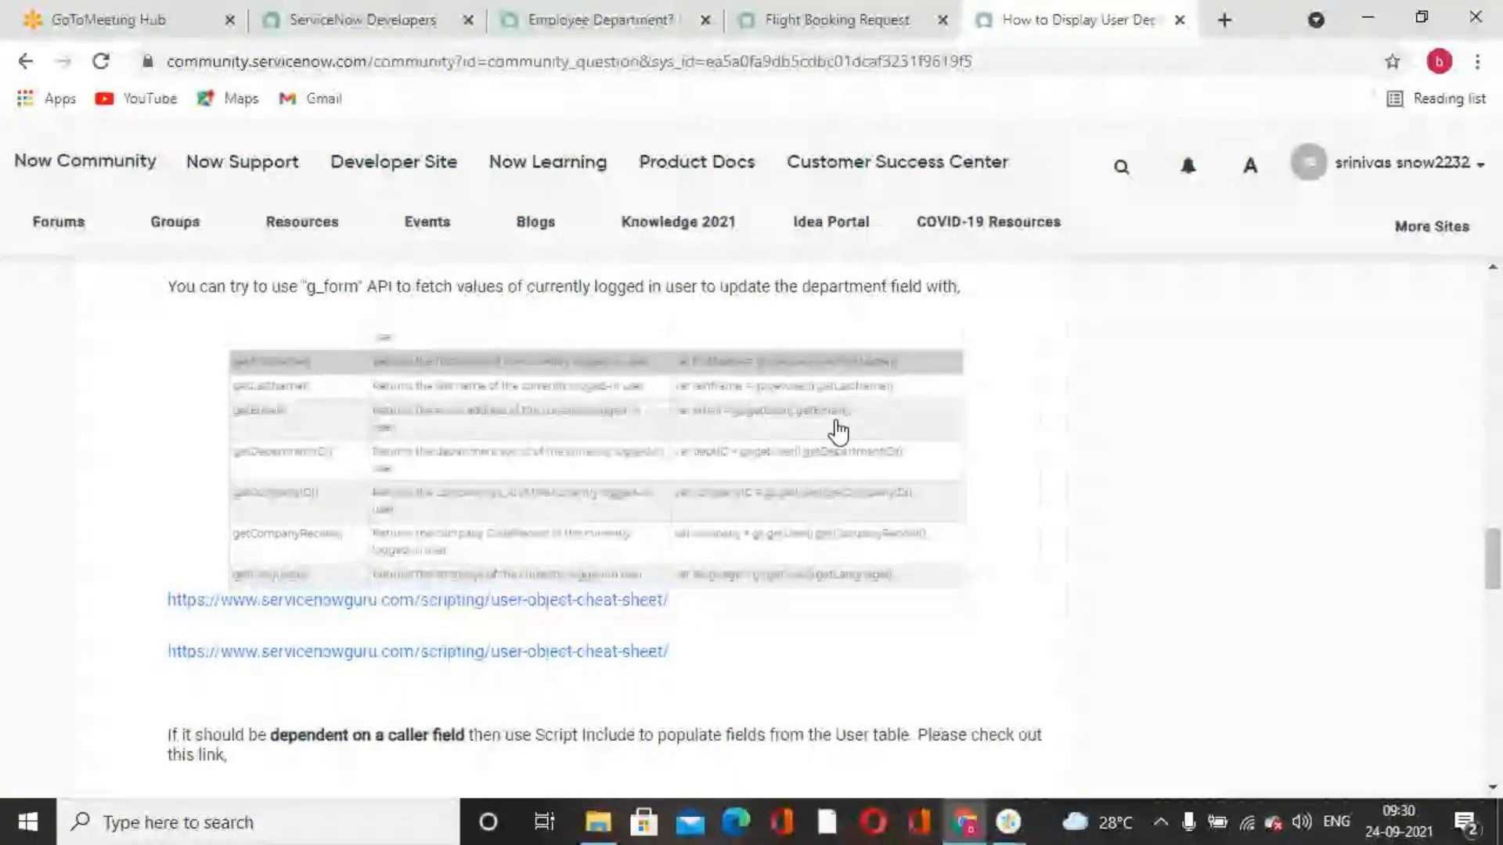
left_click(791, 27)
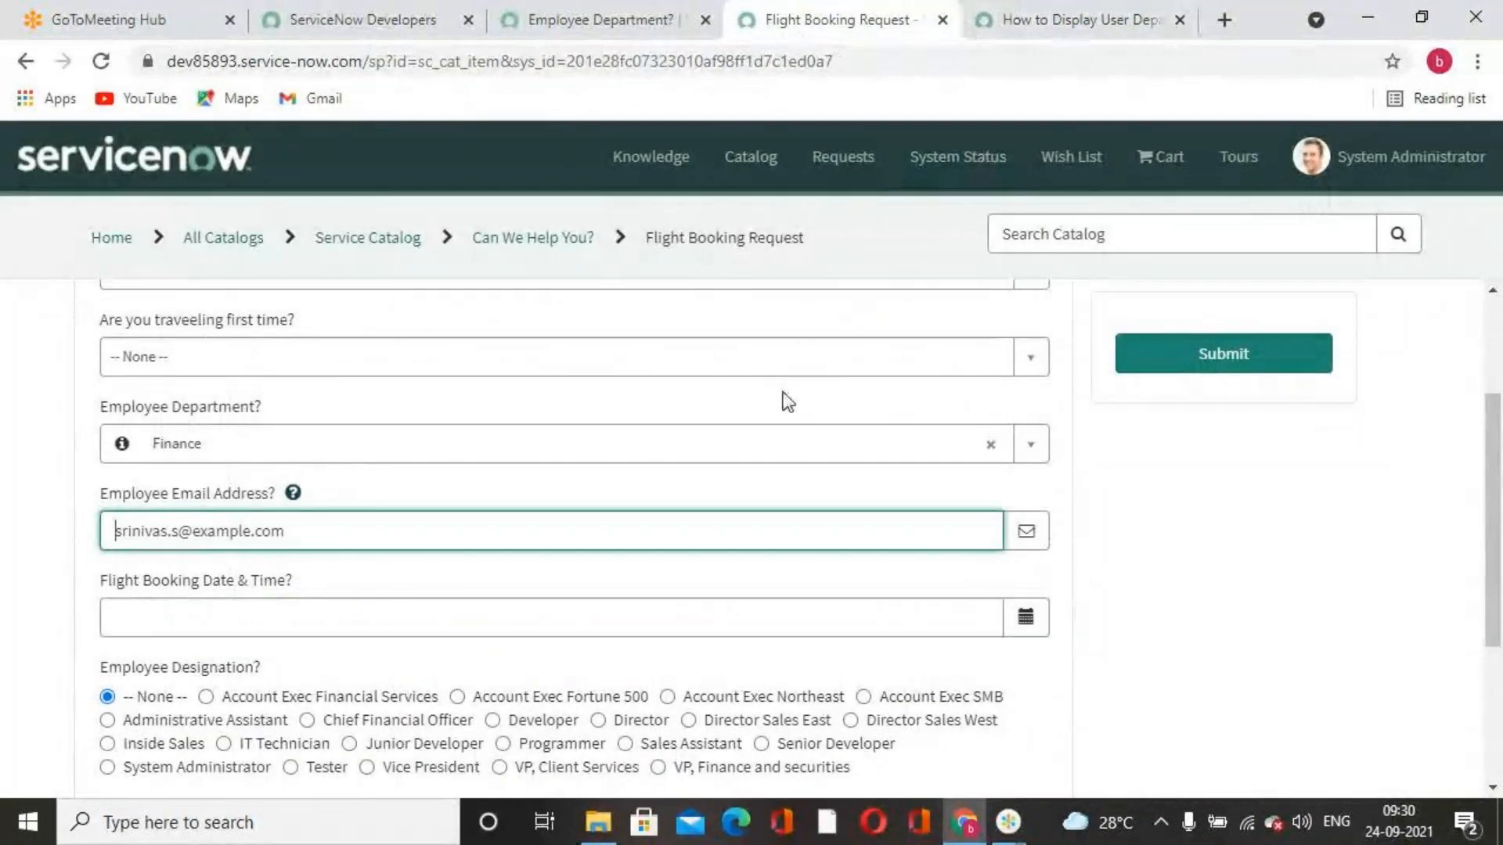
Leave the Employee Department? variable and open the Flight Booking Request record producer from the Record Producers list.
left_click(633, 26)
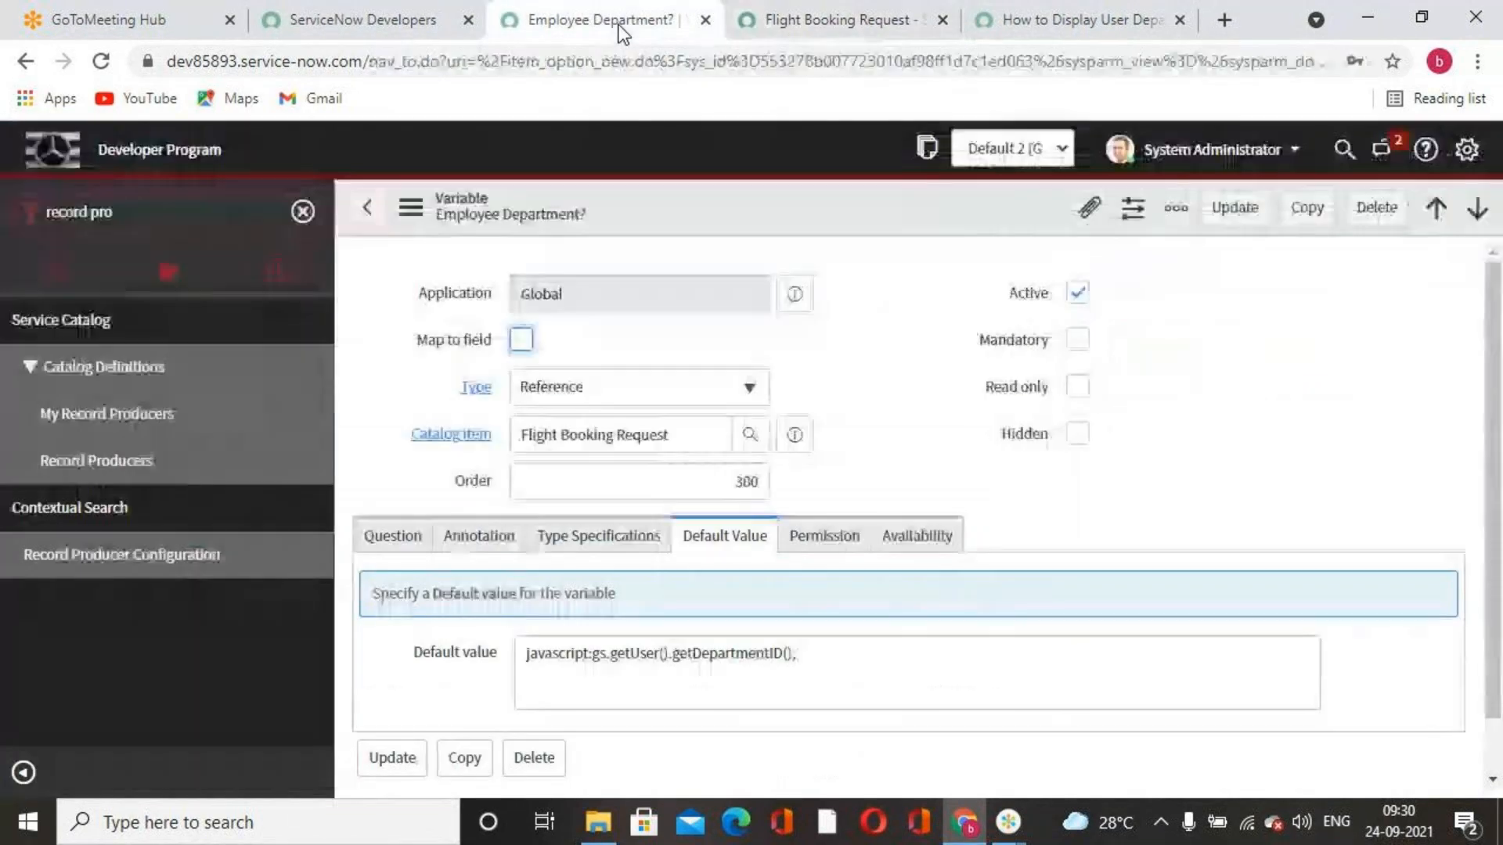
scroll(800, 431, "down", 1)
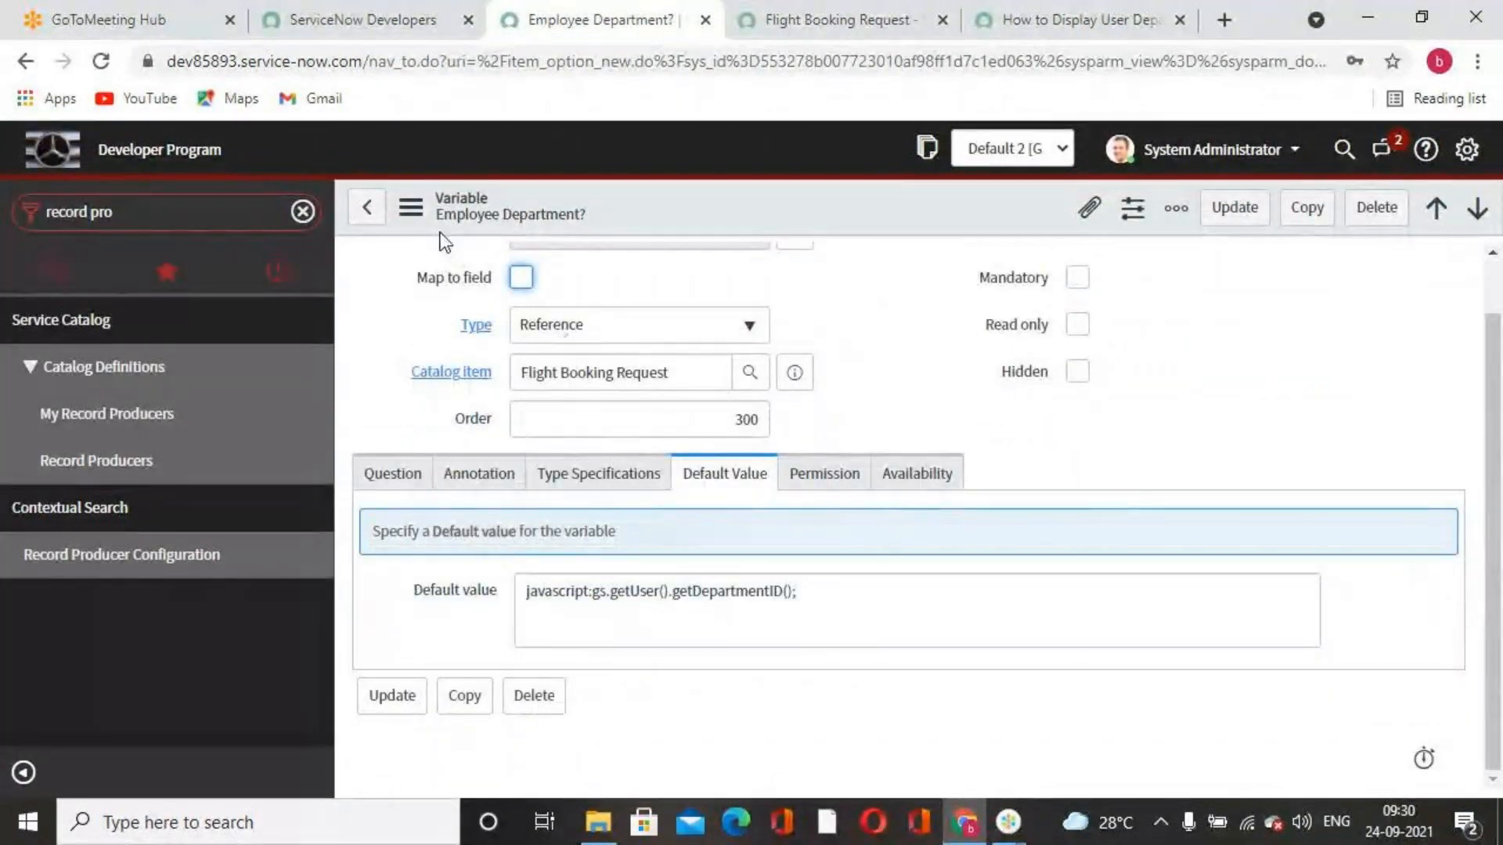
left_click(363, 218)
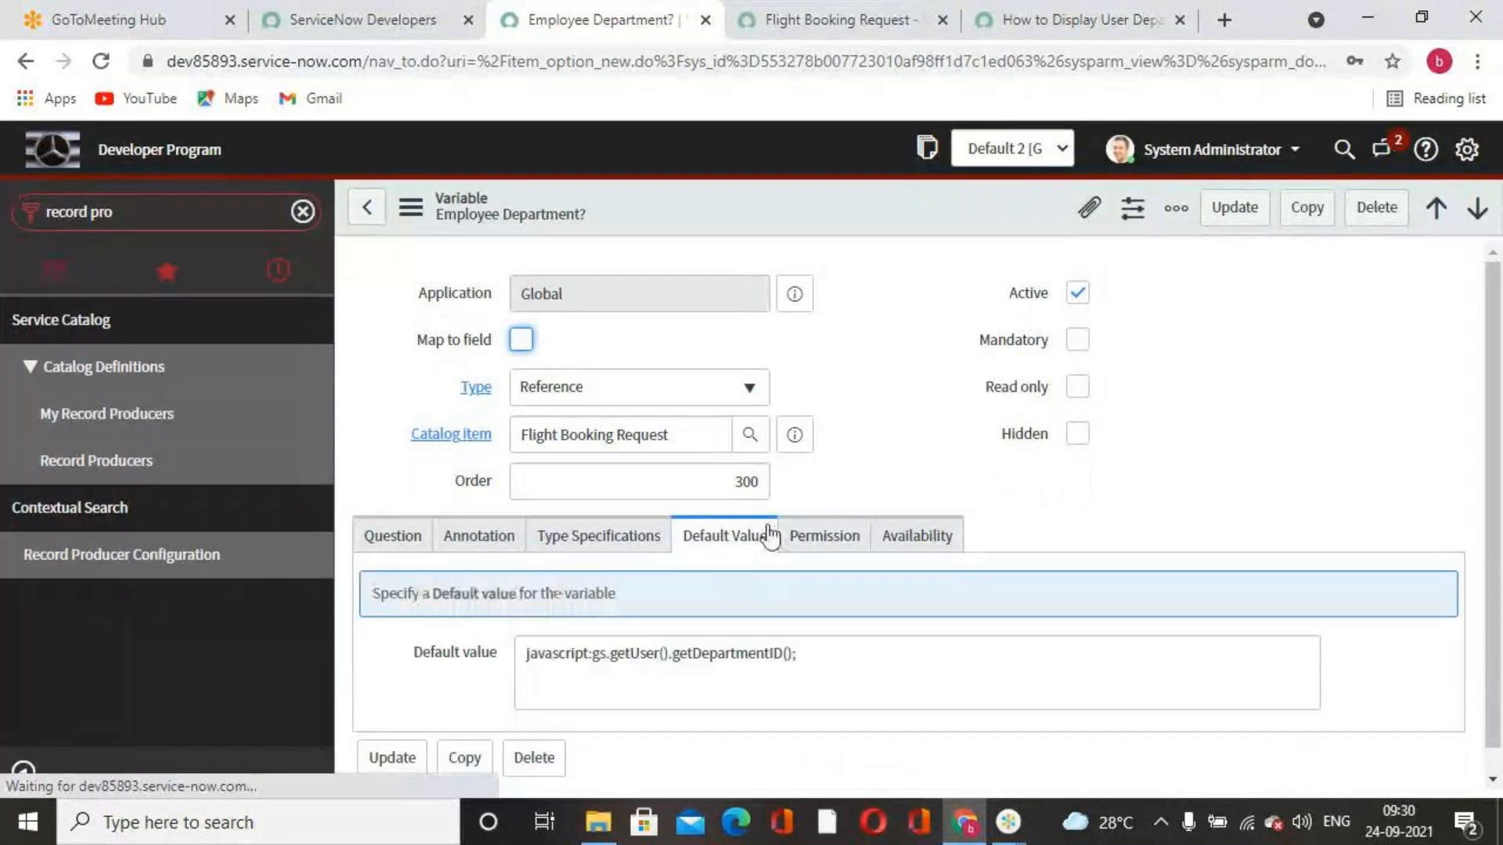
scroll(873, 435, "down", 1)
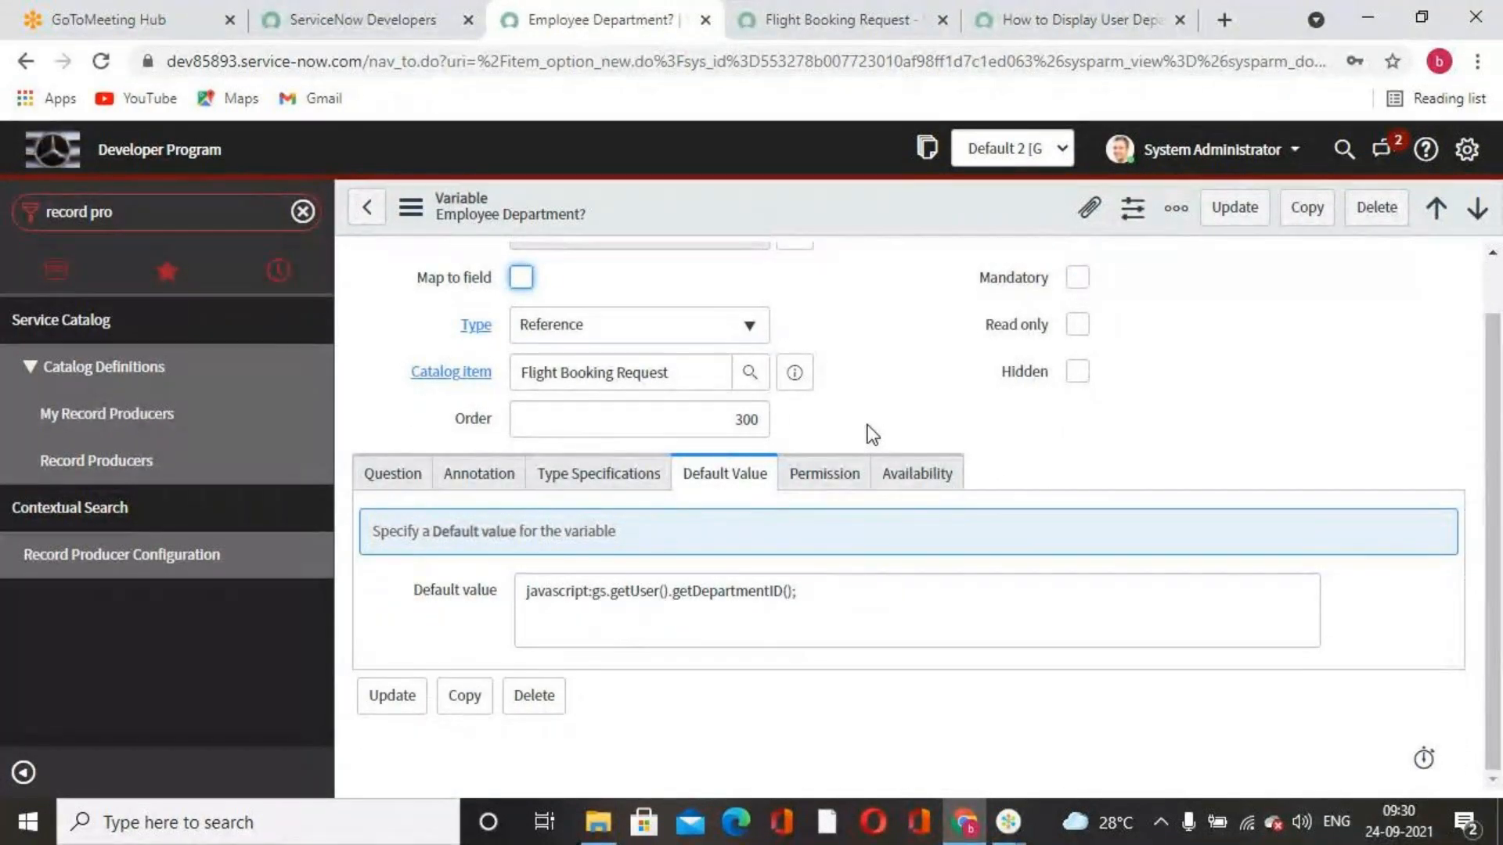
scroll(865, 433, "up", 1)
scroll(865, 433, "down", 1)
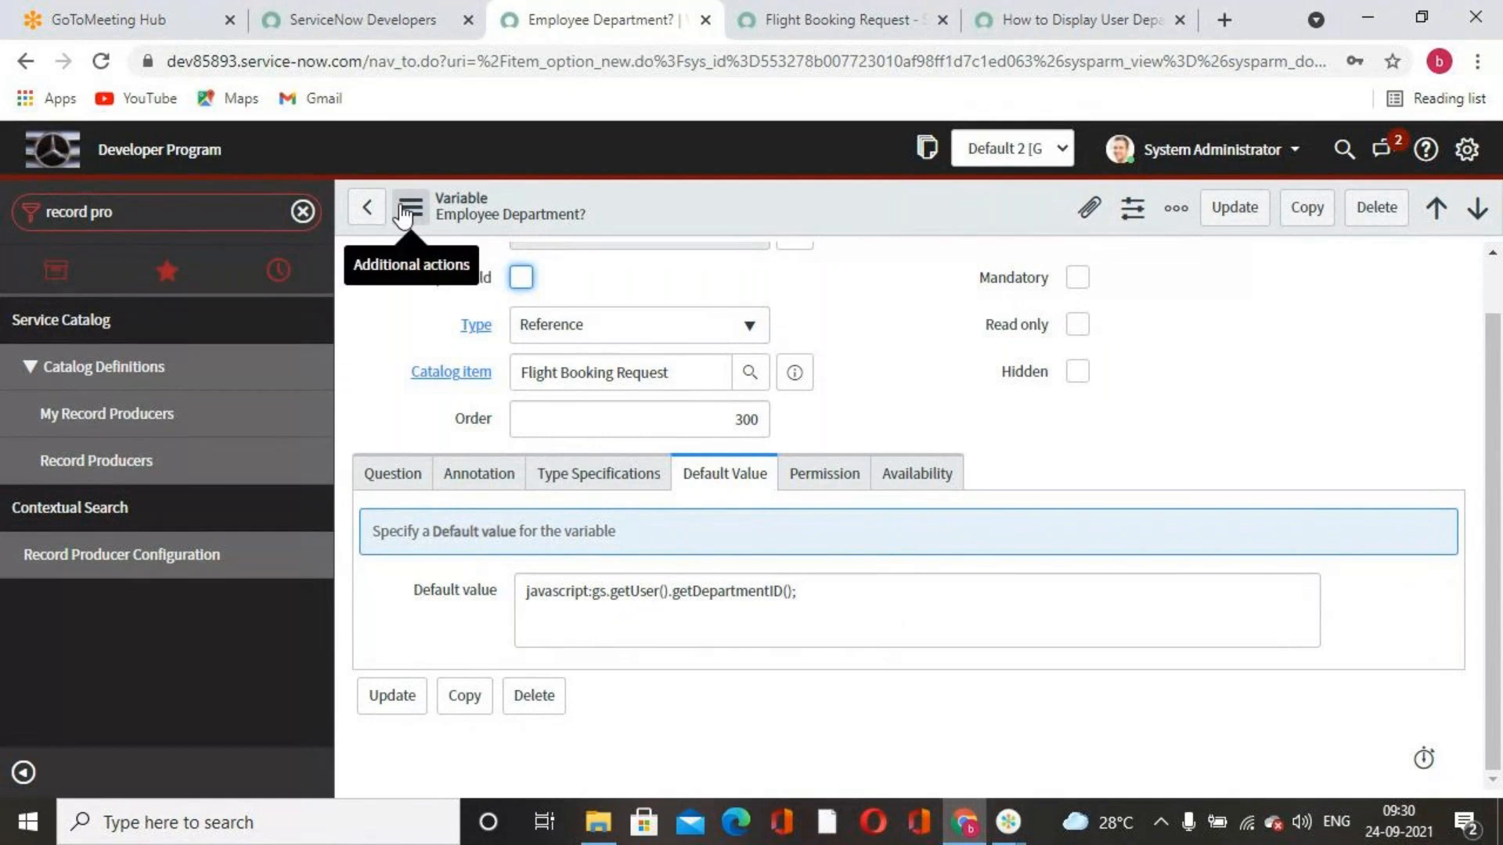
left_click(367, 206)
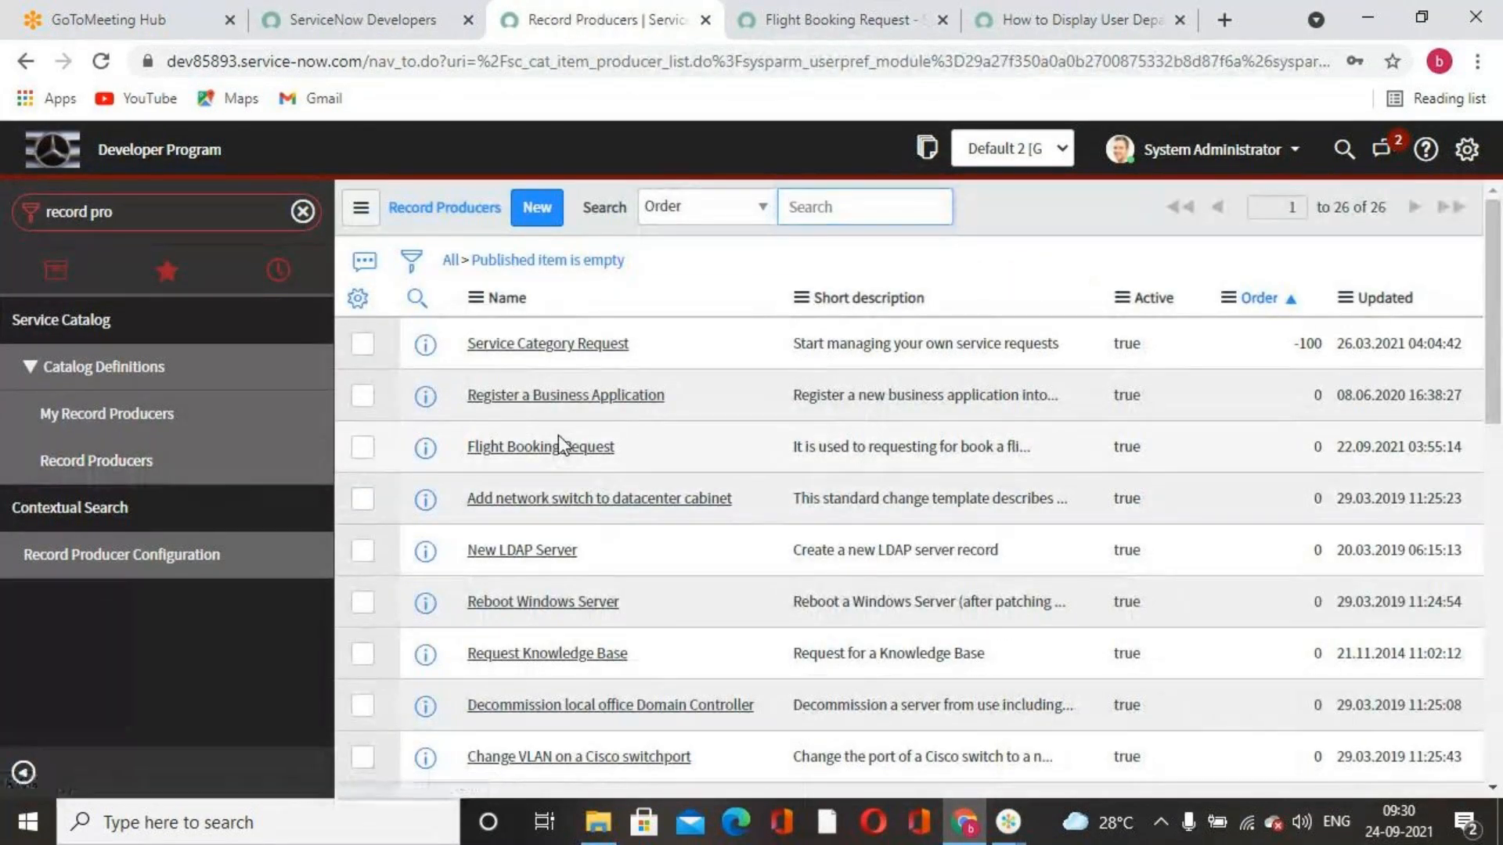
left_click(557, 435)
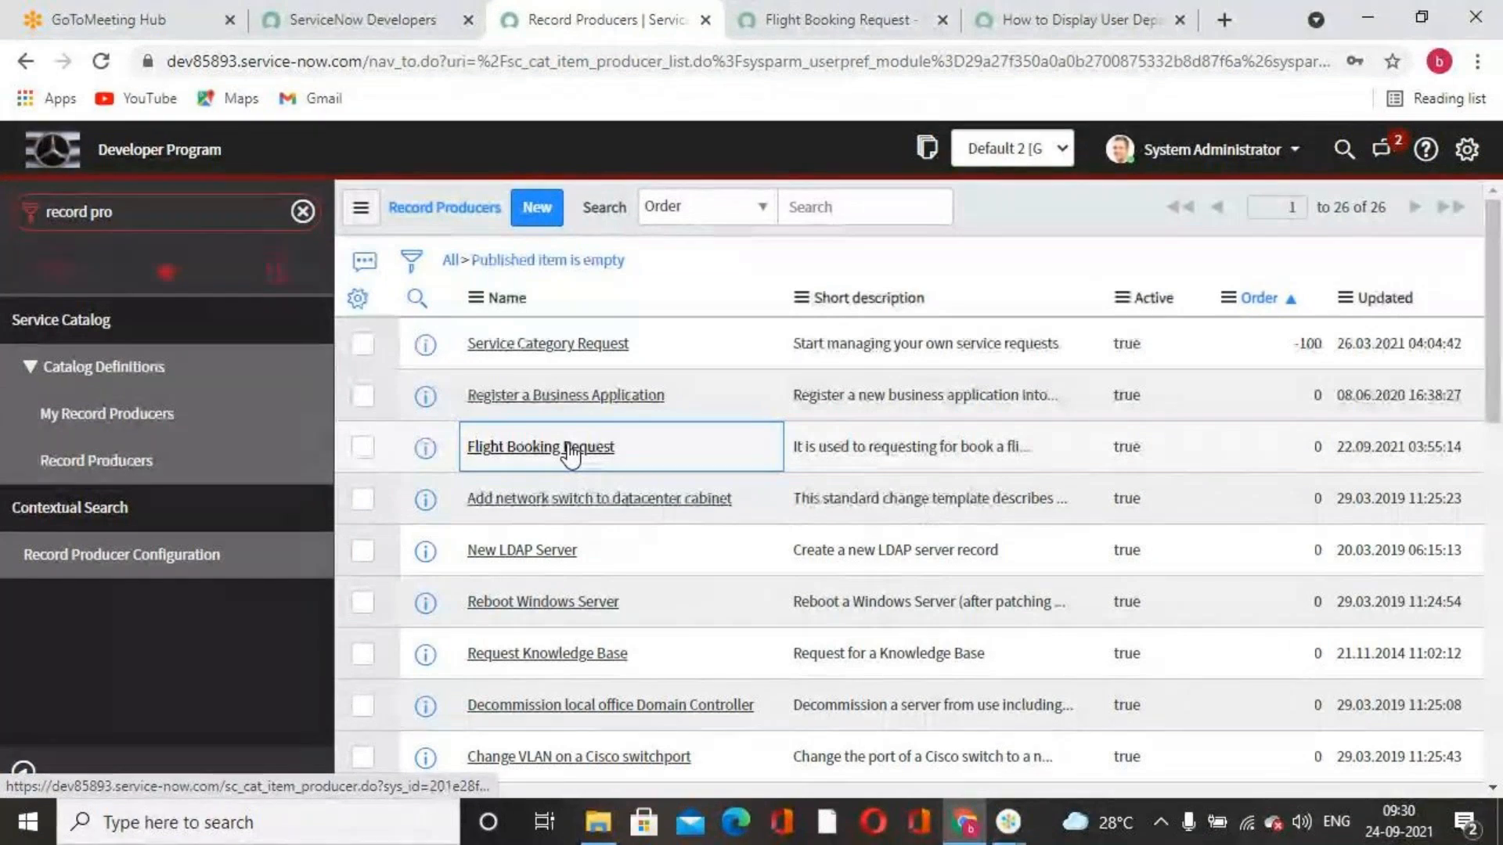
left_click(566, 445)
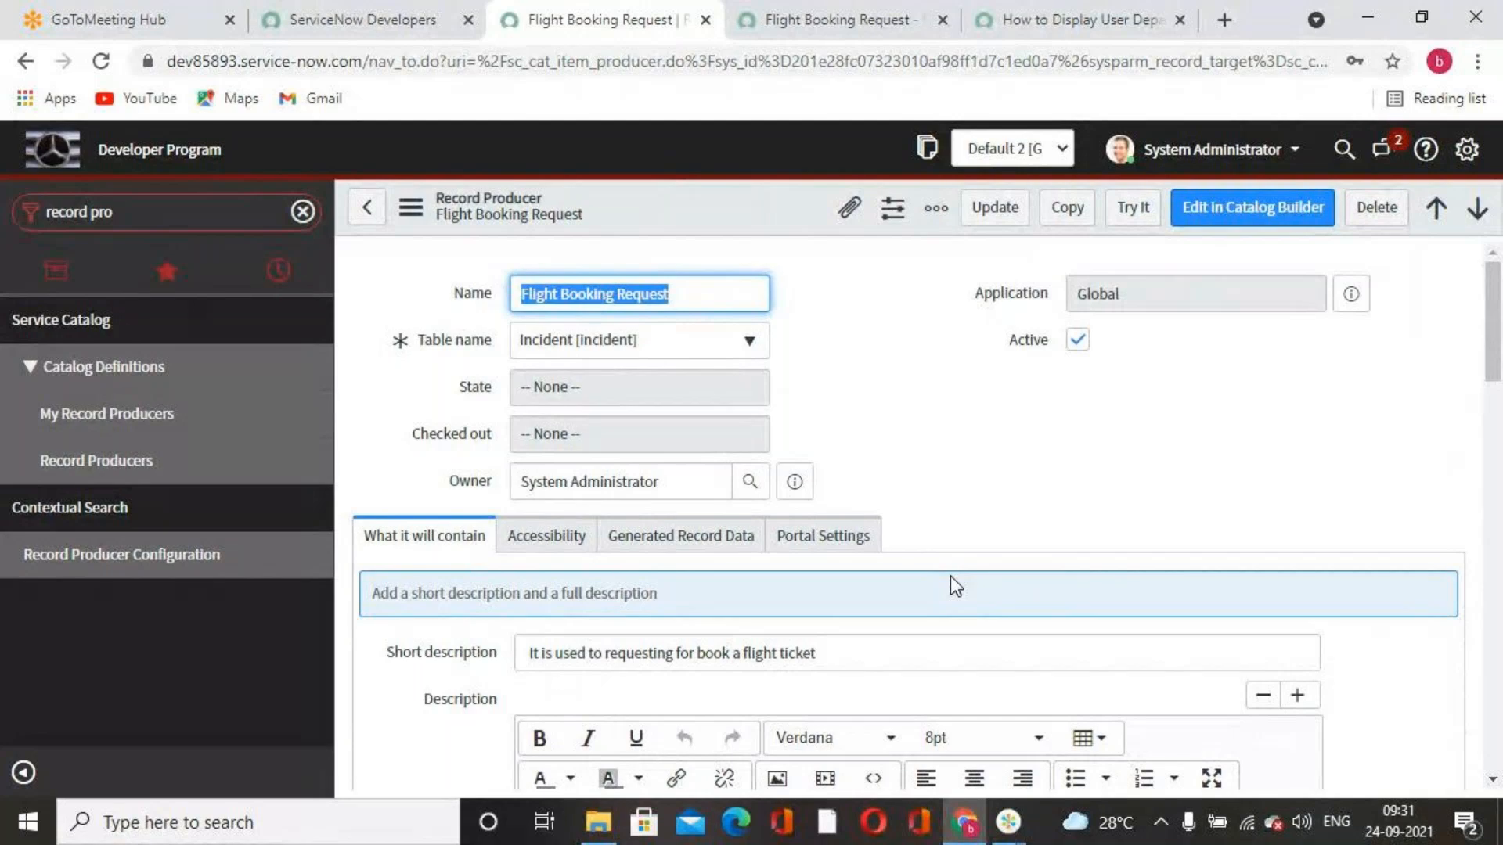
Open the Employee Email Address? variable from the record producer's list of variables.
scroll(947, 516, "down", 1)
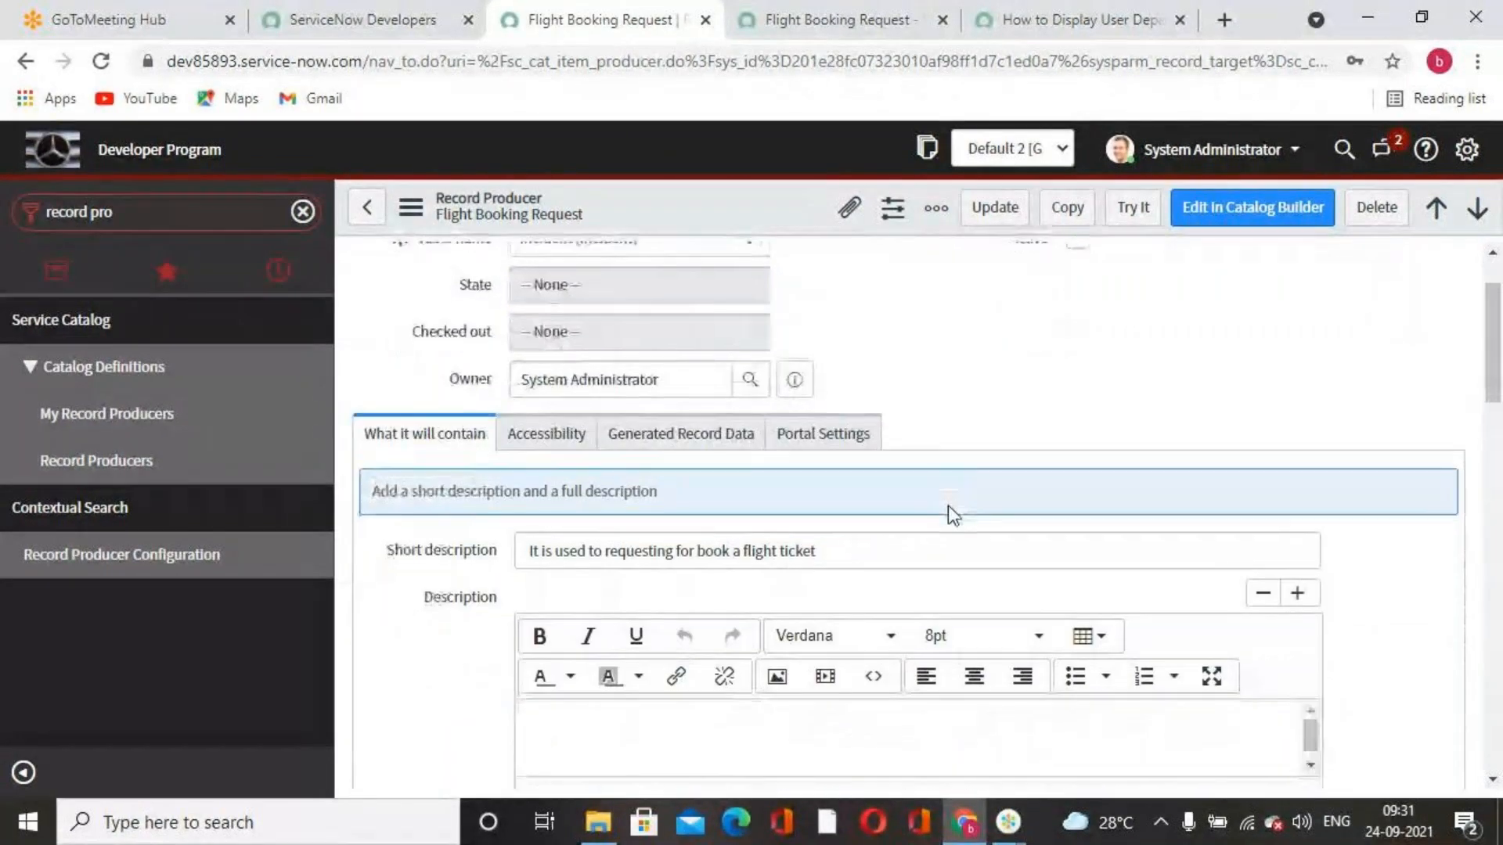
scroll(948, 510, "down", 5)
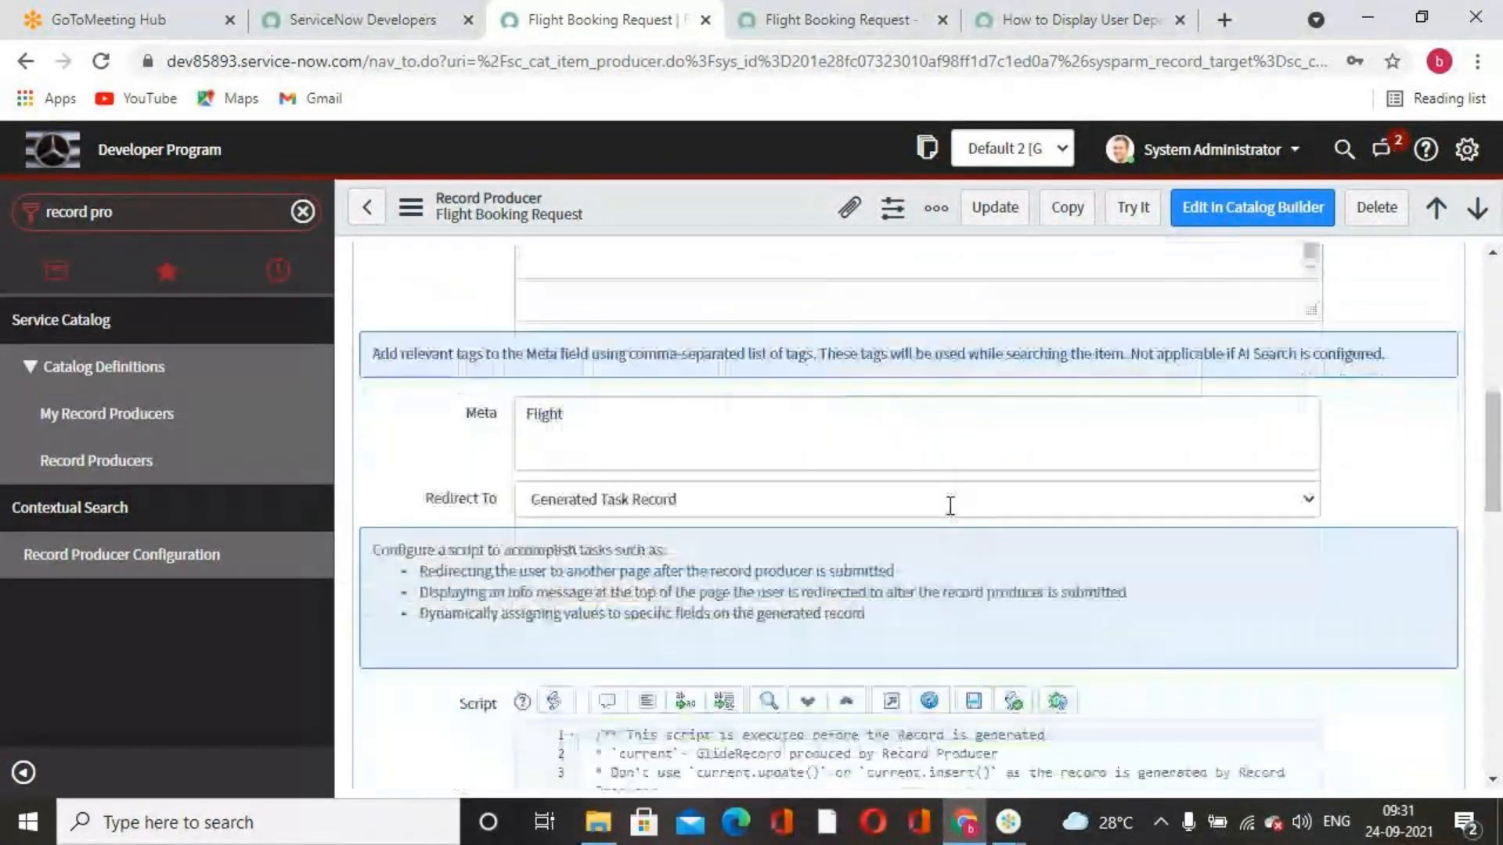
scroll(949, 505, "down", 10)
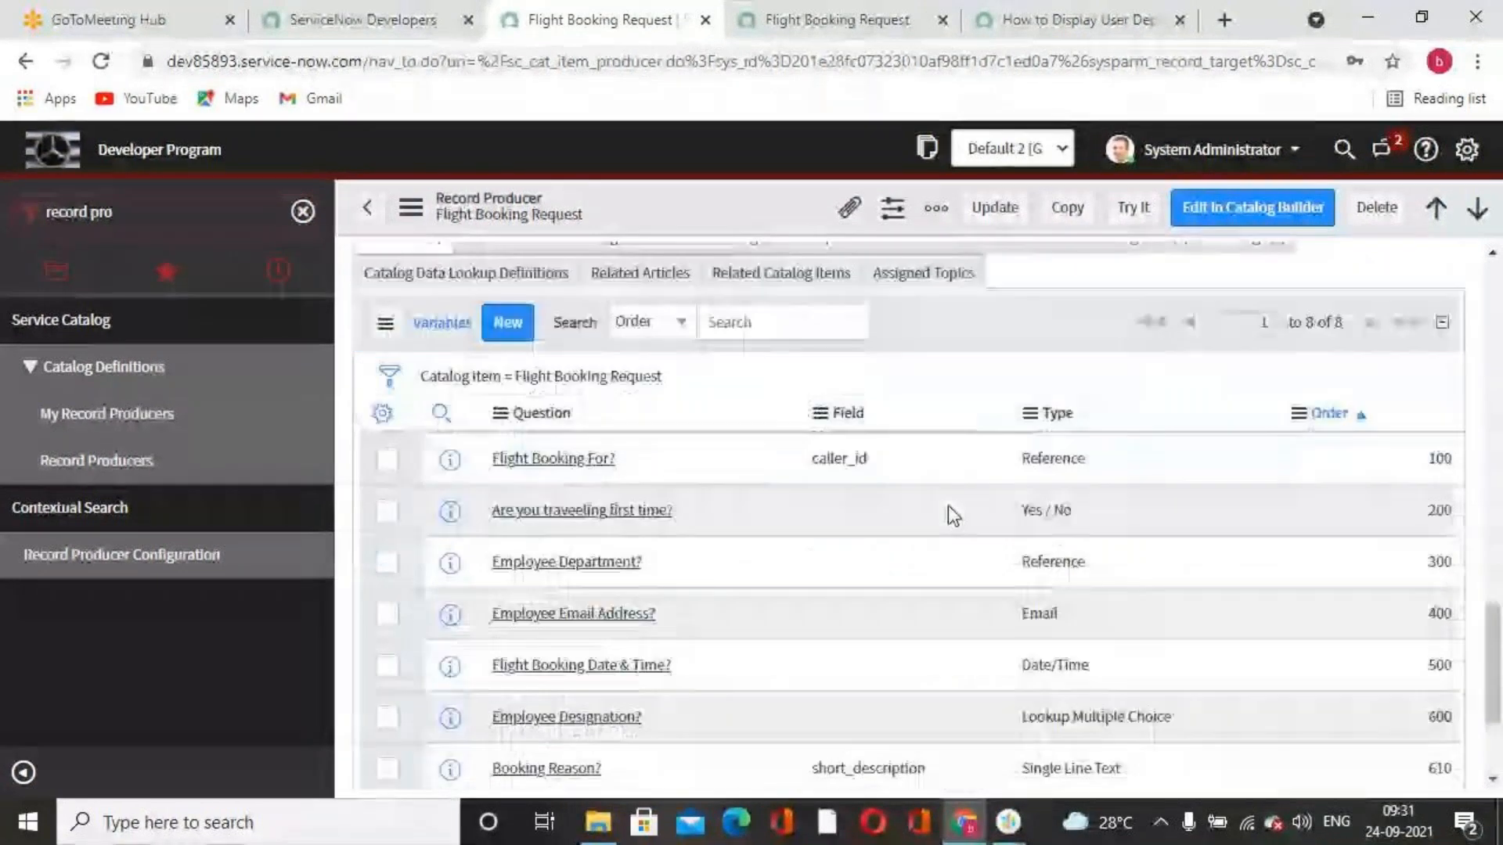
scroll(947, 505, "down", 2)
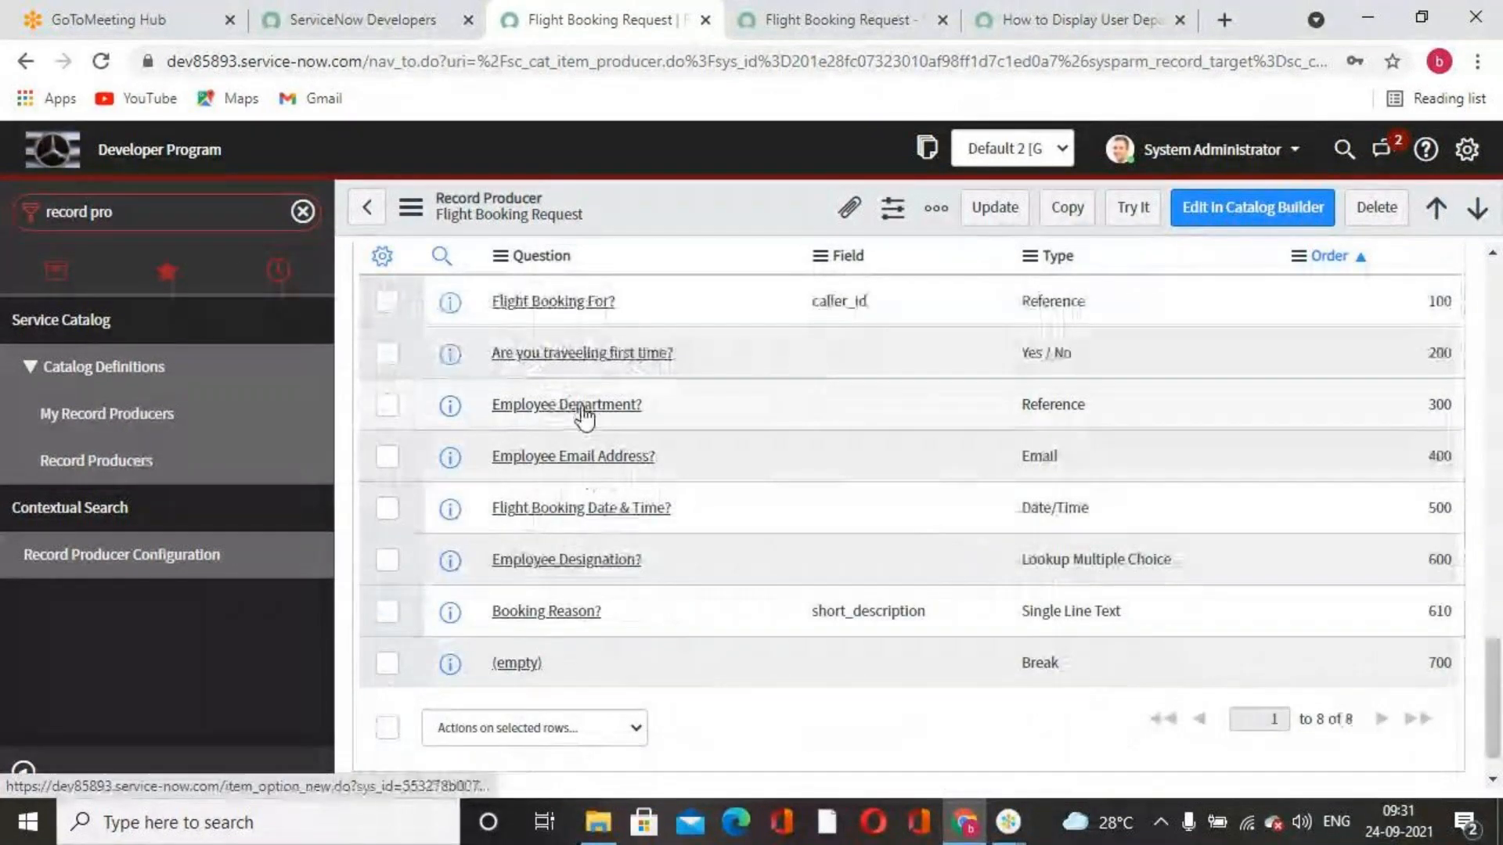
left_click(591, 457)
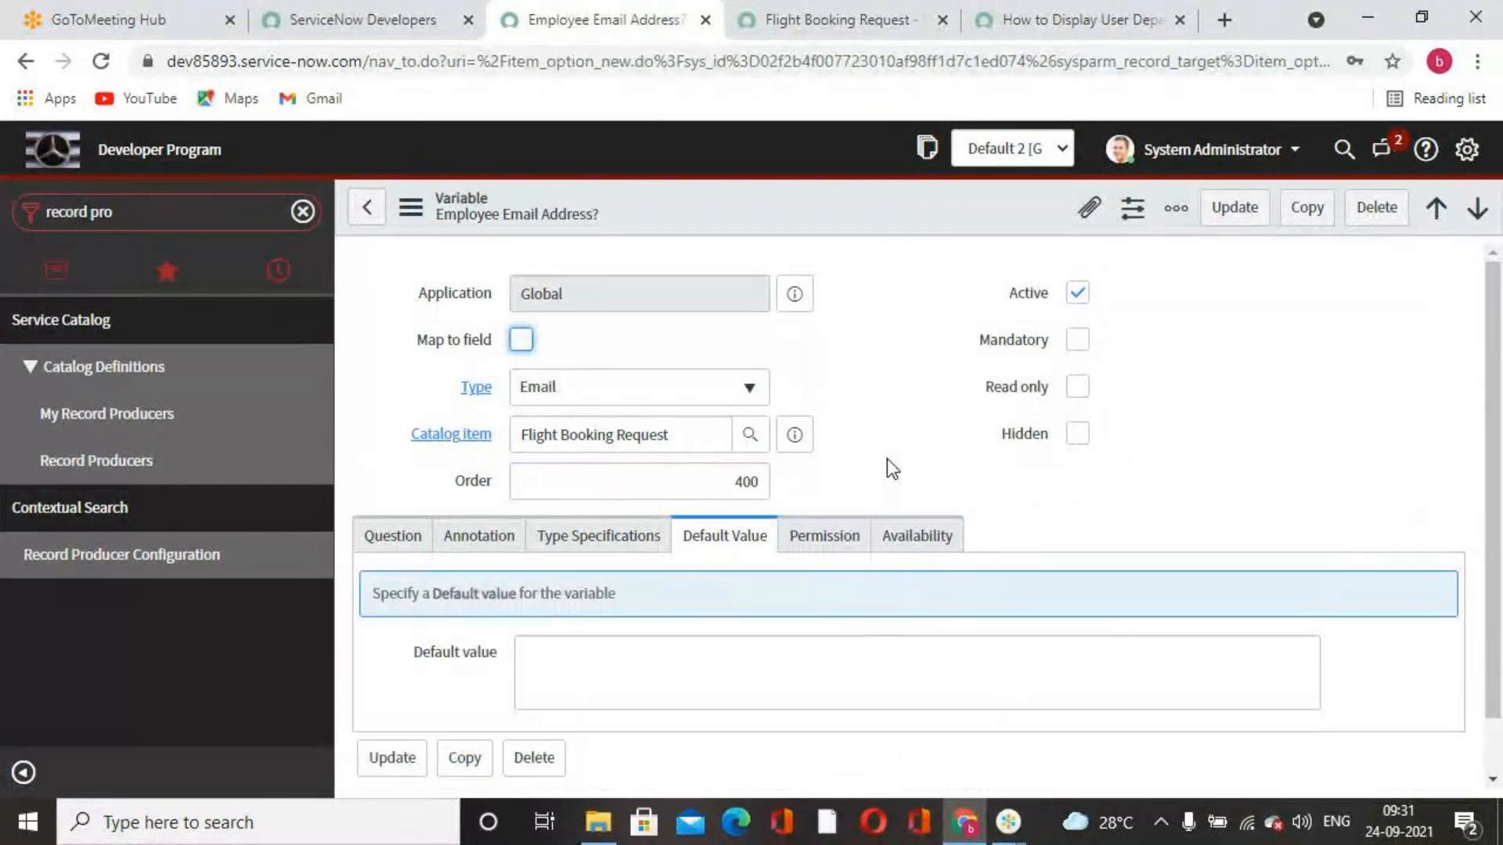
Set the default value of the Employee Email Address? variable to javascript:gs.getUser().getEmail().
scroll(886, 459, "down", 1)
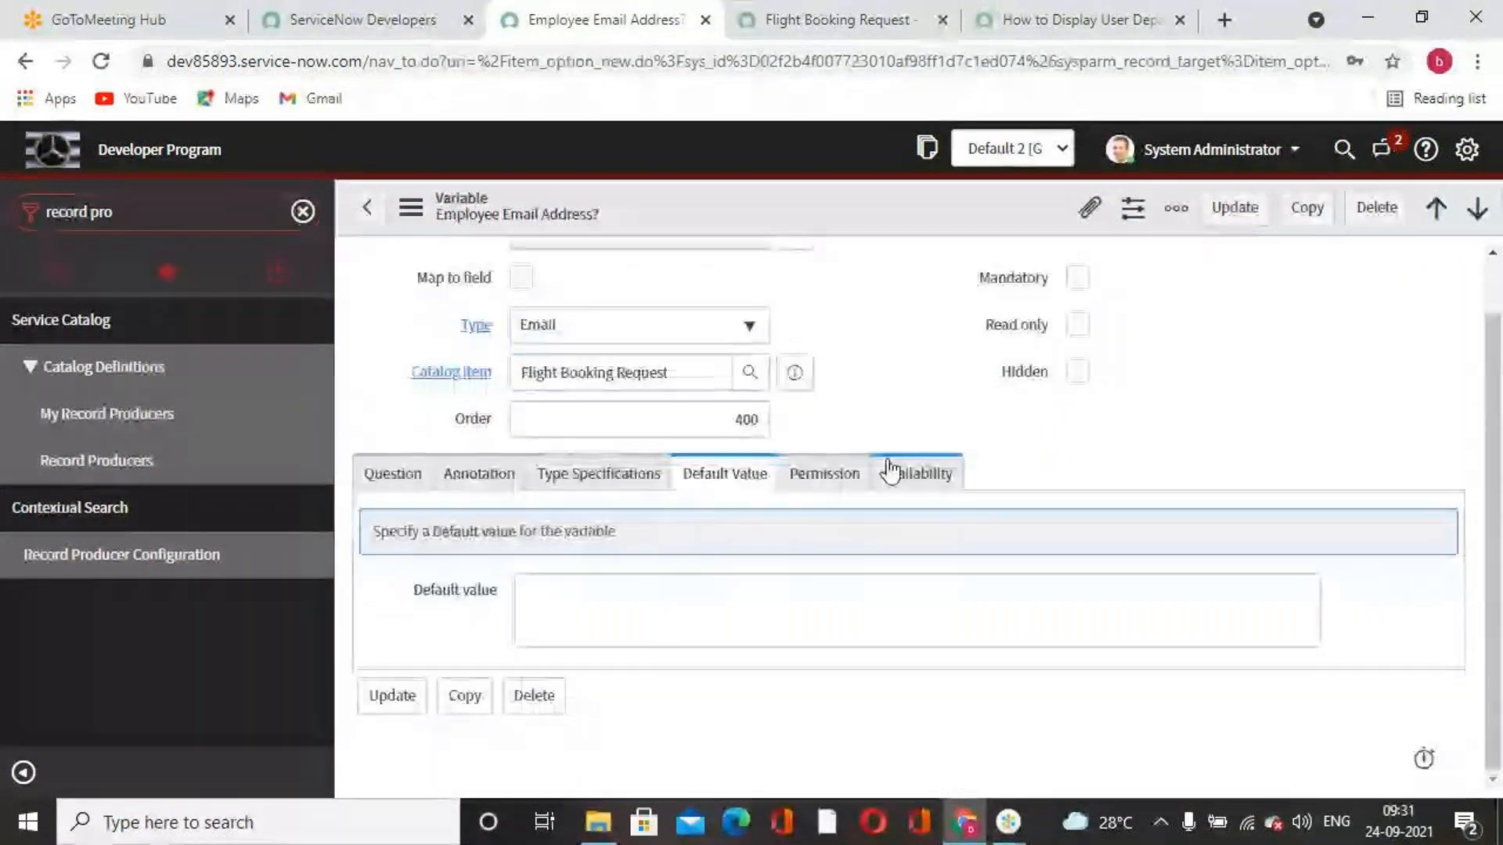
left_click(742, 590)
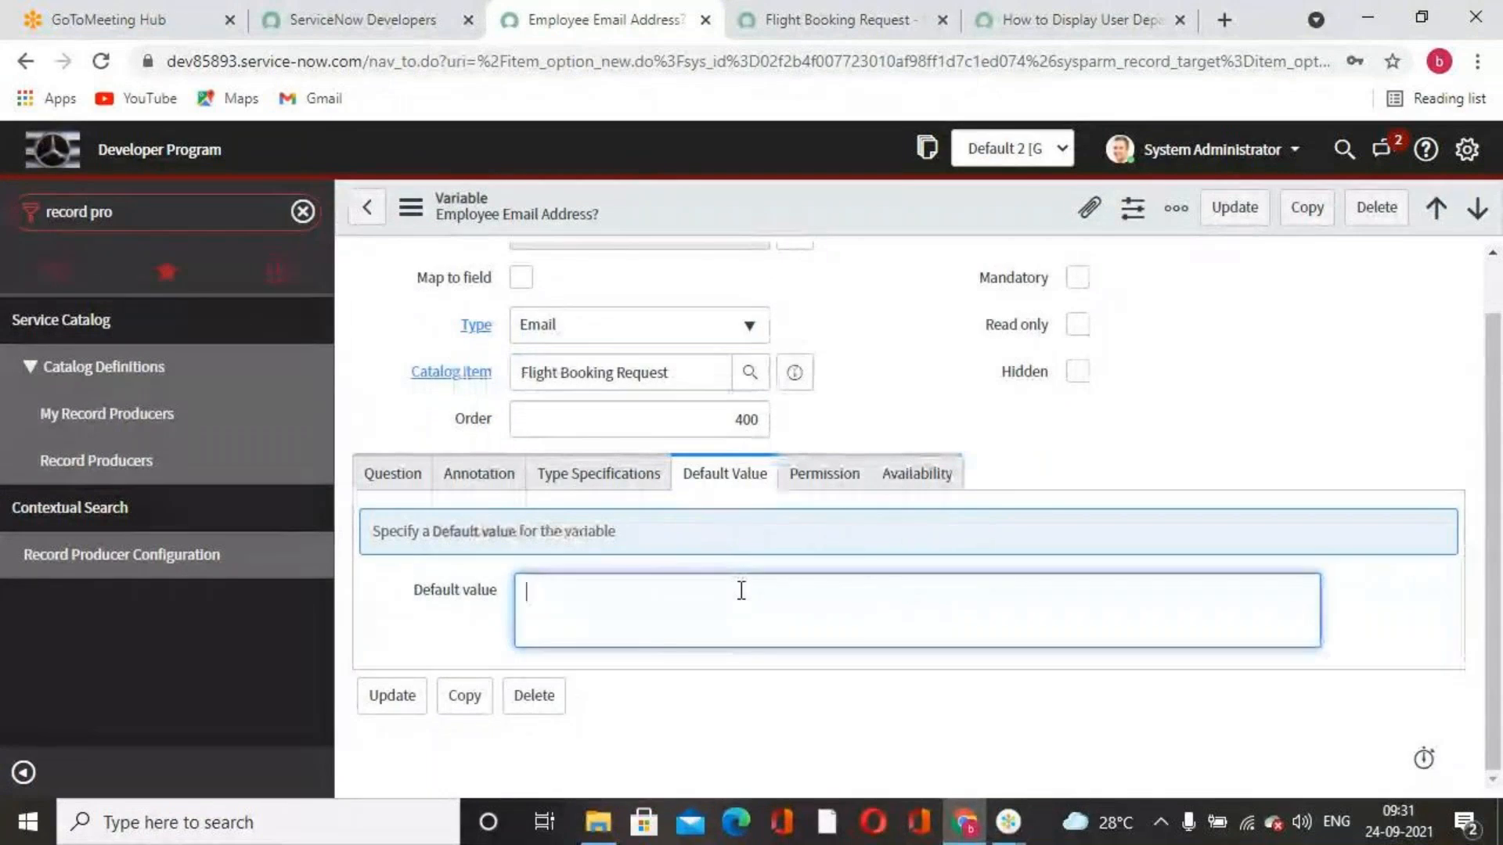
type("javascr")
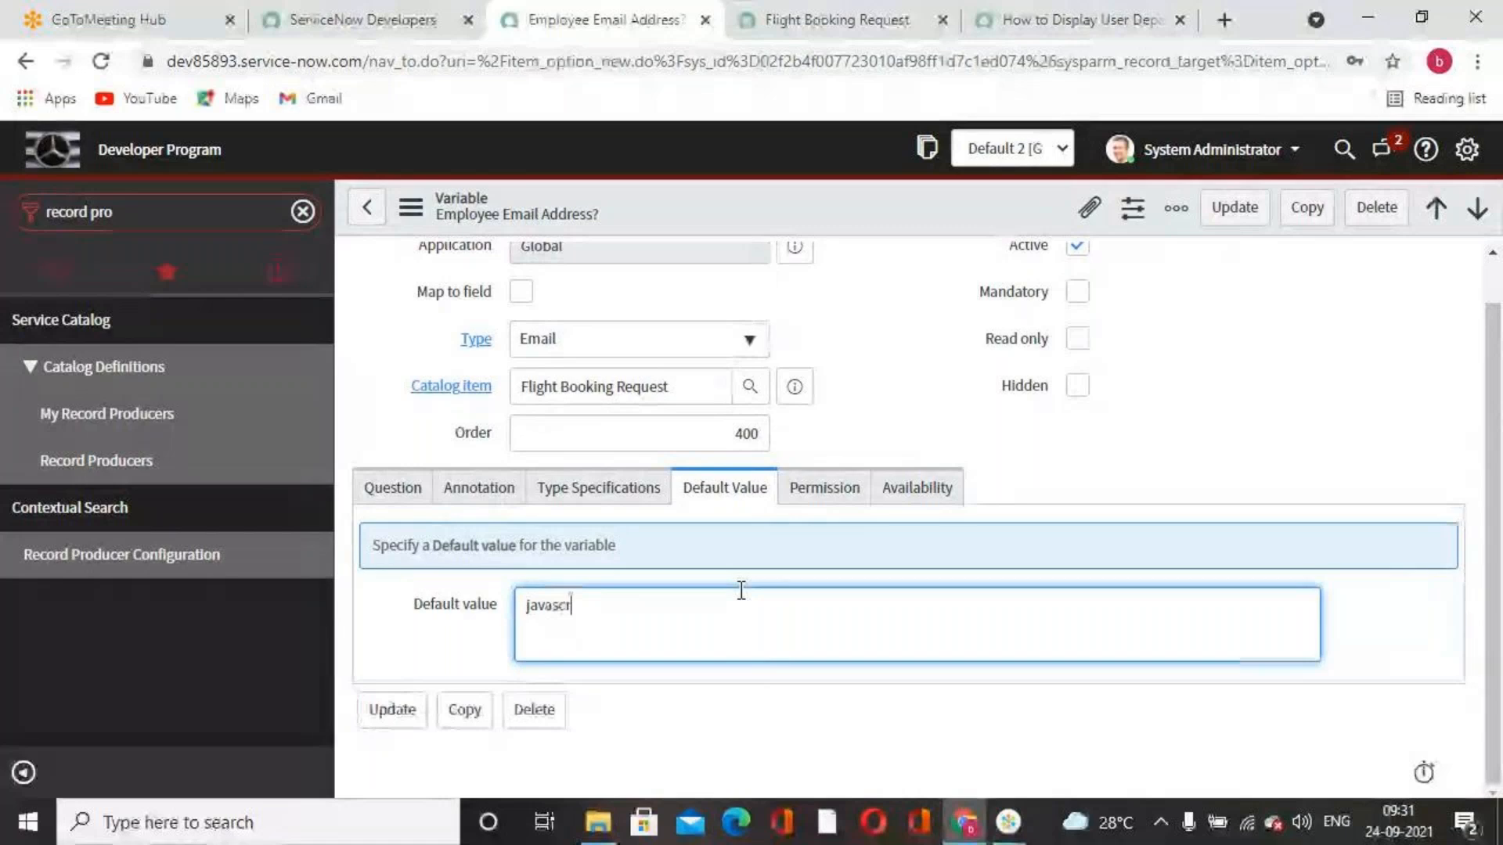
type("ipt:")
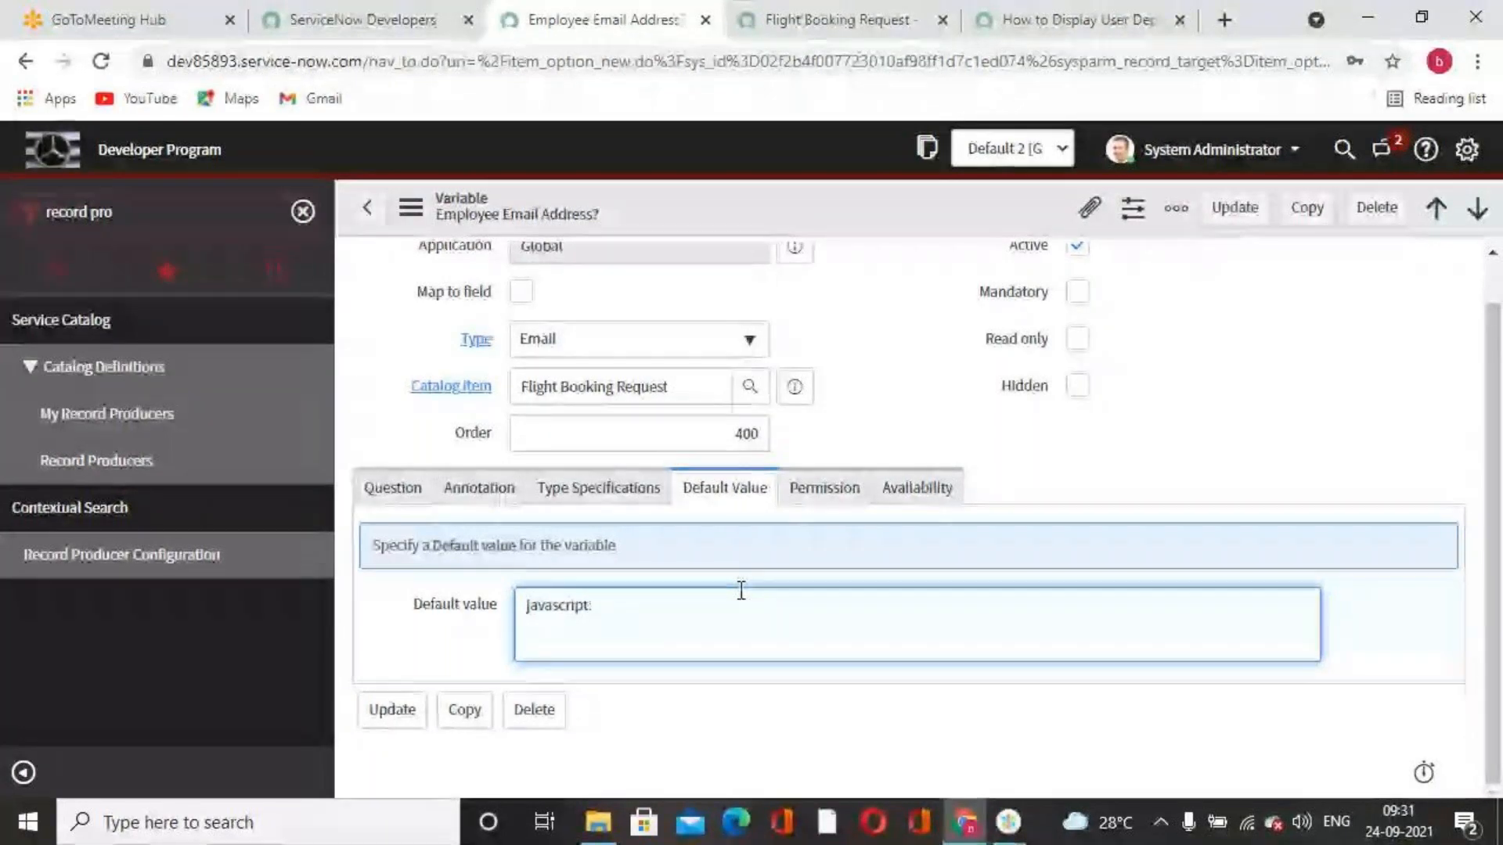
type("gs.h")
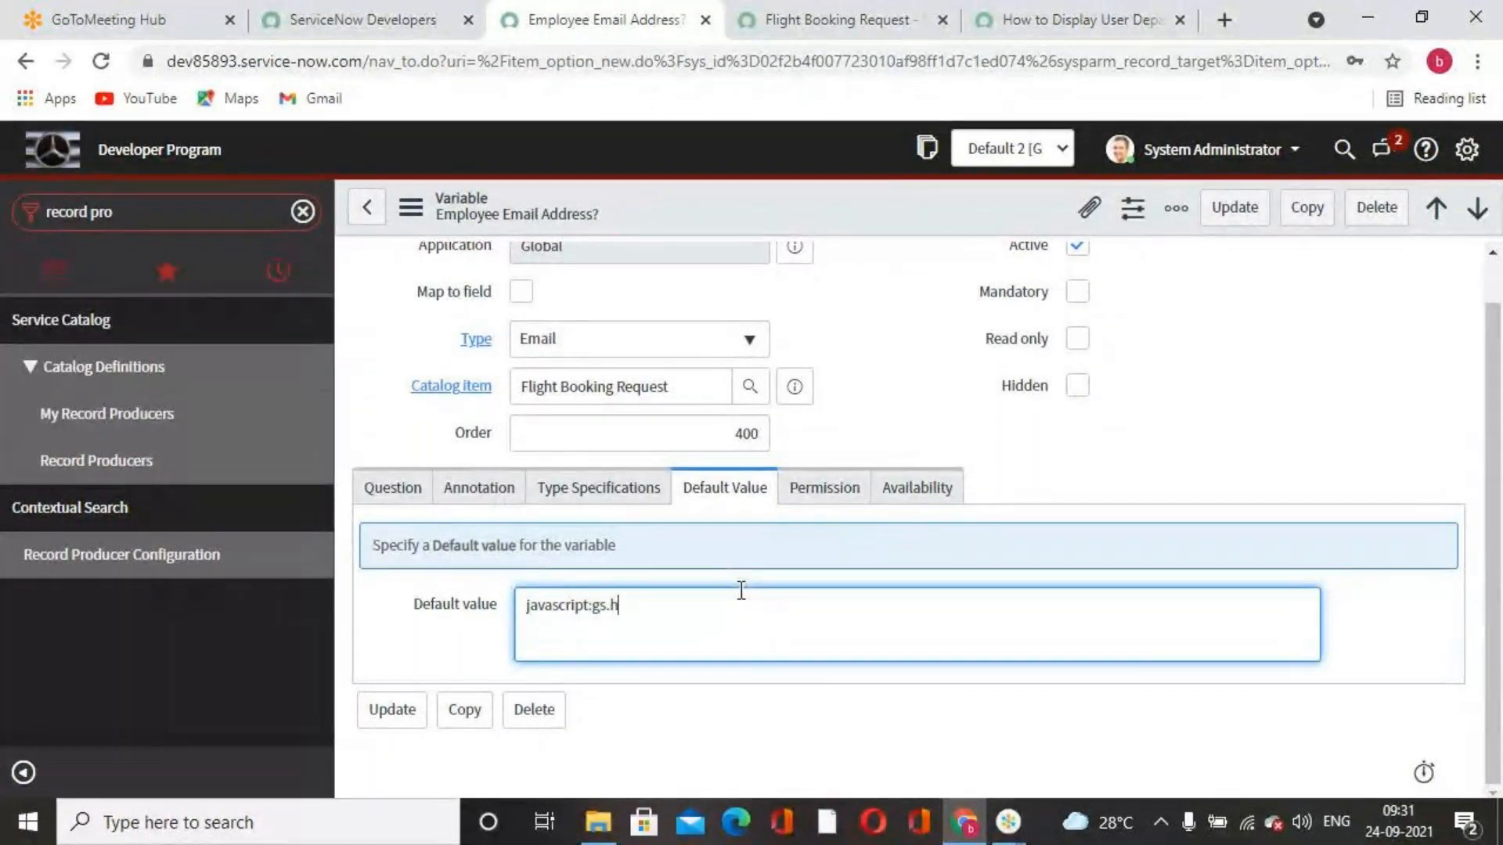
key("BackSpace")
type("getUser")
scroll(817, 662, "up", 1)
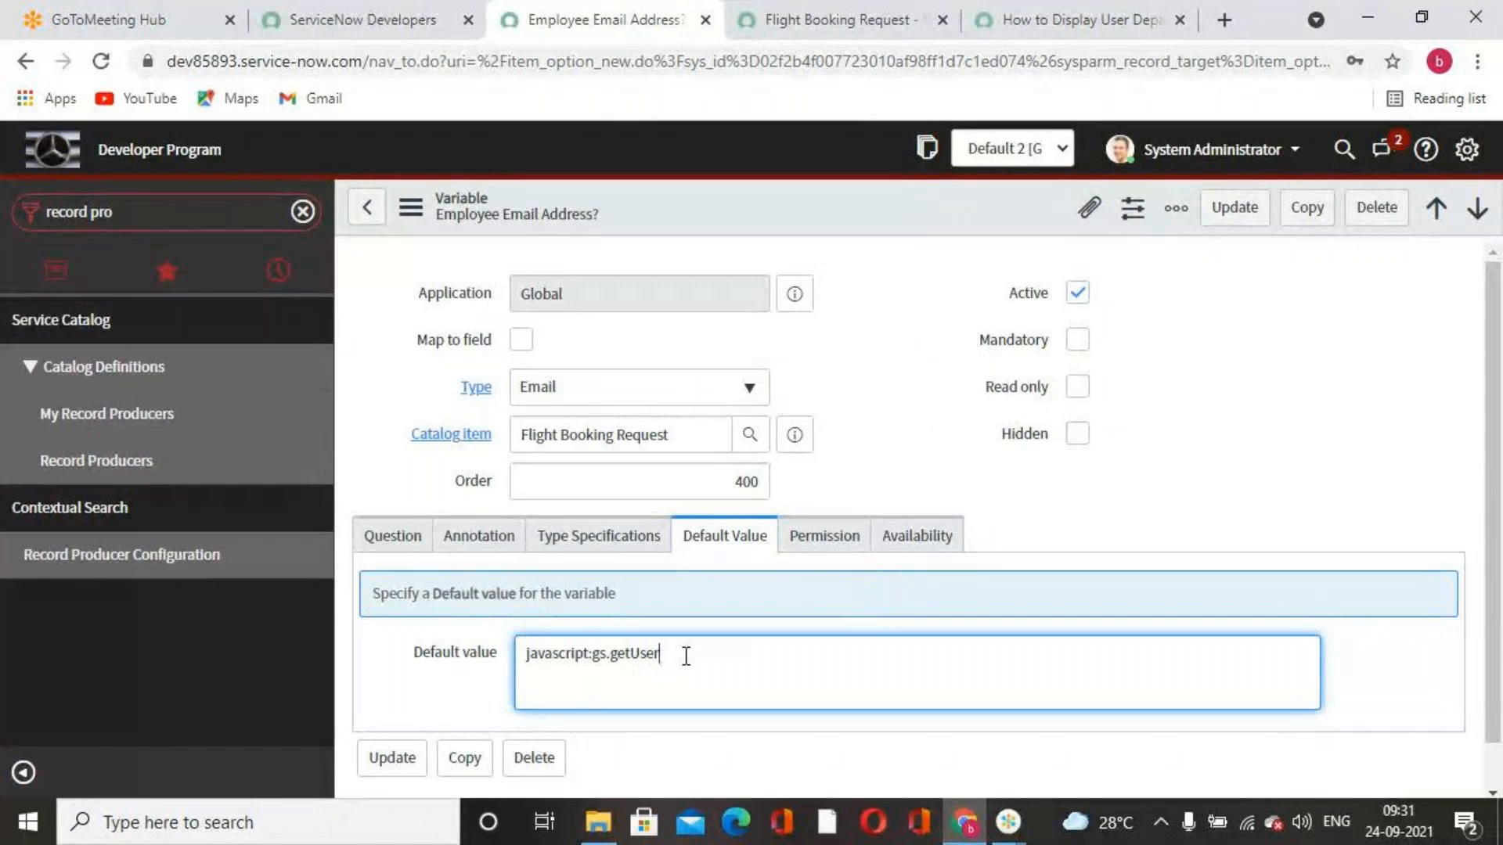
type("(")
type(")/")
type("ge")
type("tEmail")
type("()")
left_click(1407, 691)
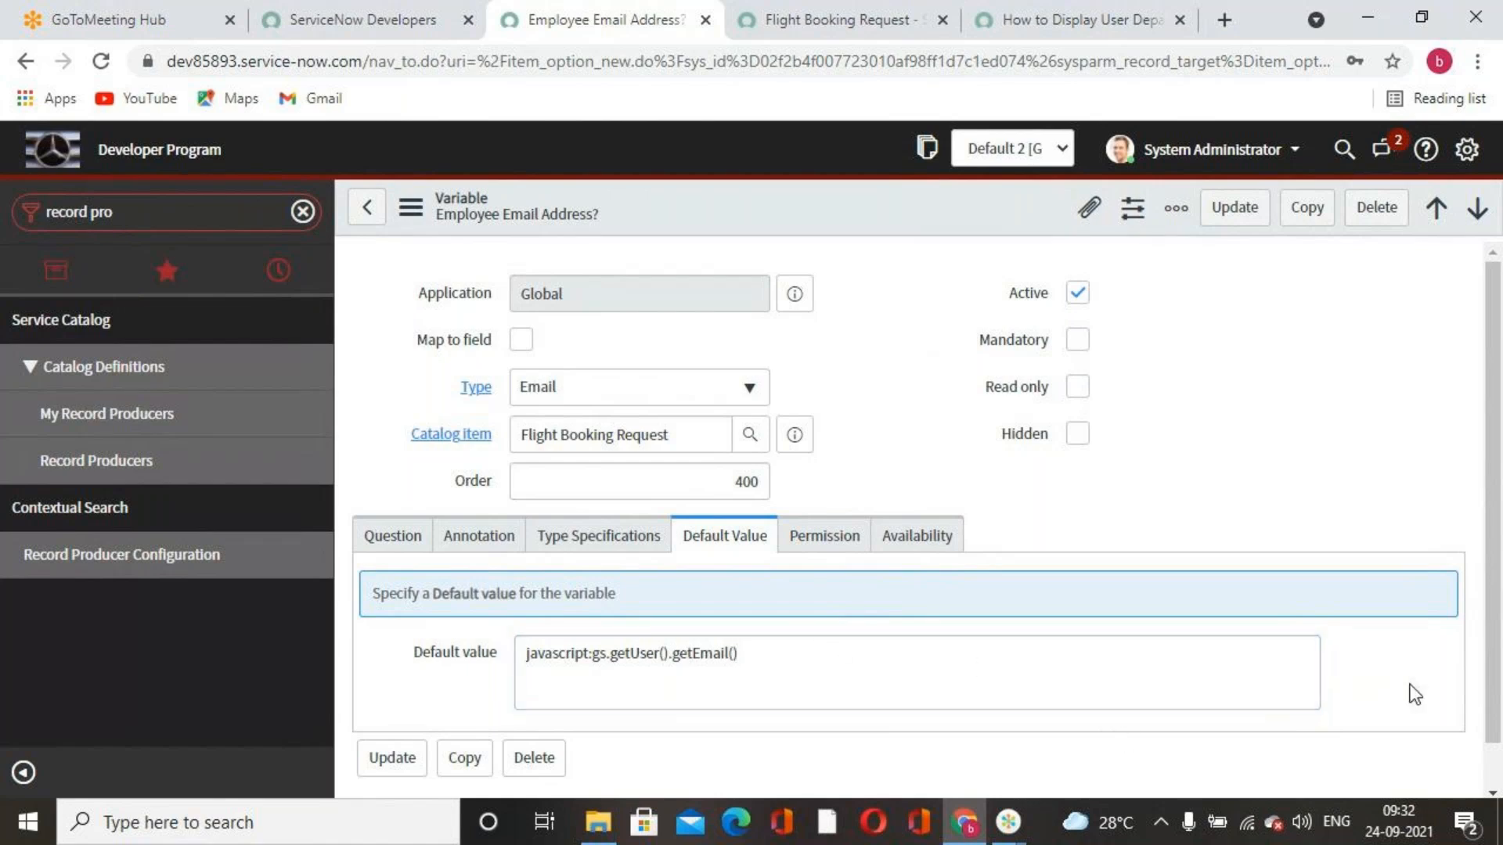
Compare the script with the community question's getEmail() example and save the Employee Email Address? variable.
left_click(1058, 24)
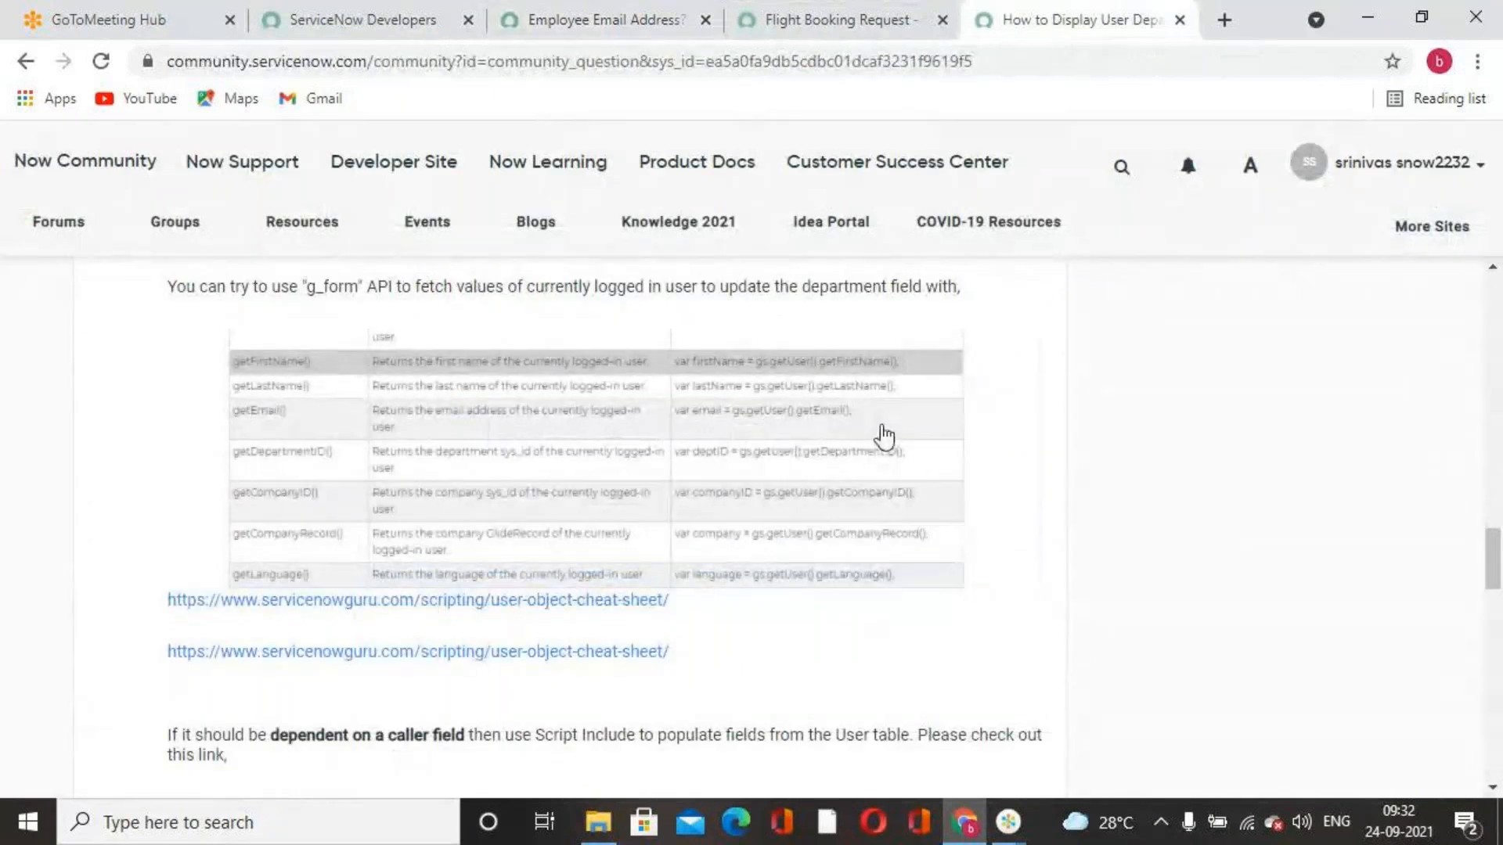
left_click(807, 21)
left_click(619, 21)
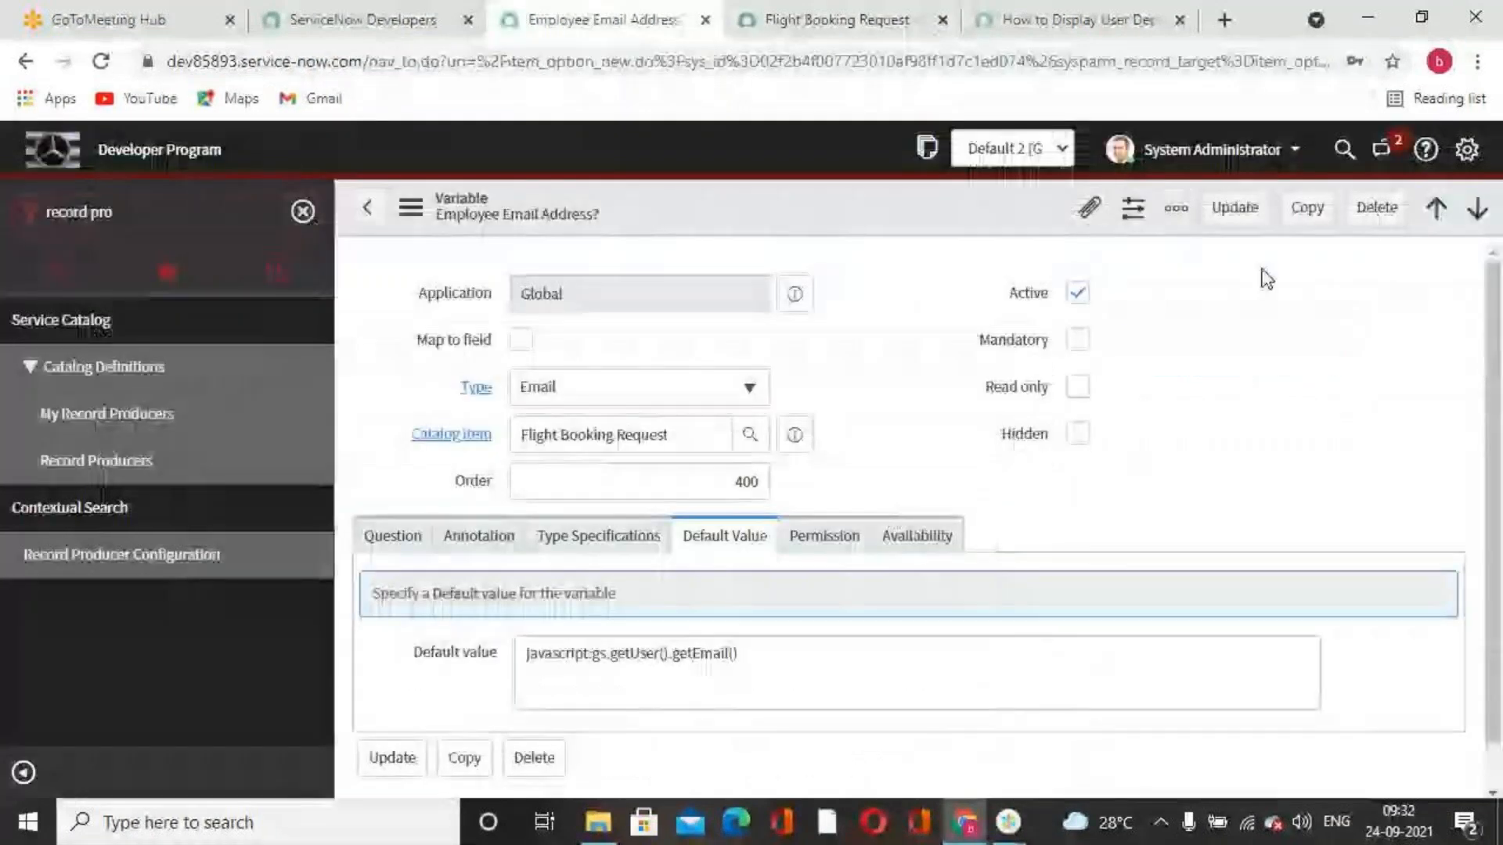
left_click(1231, 210)
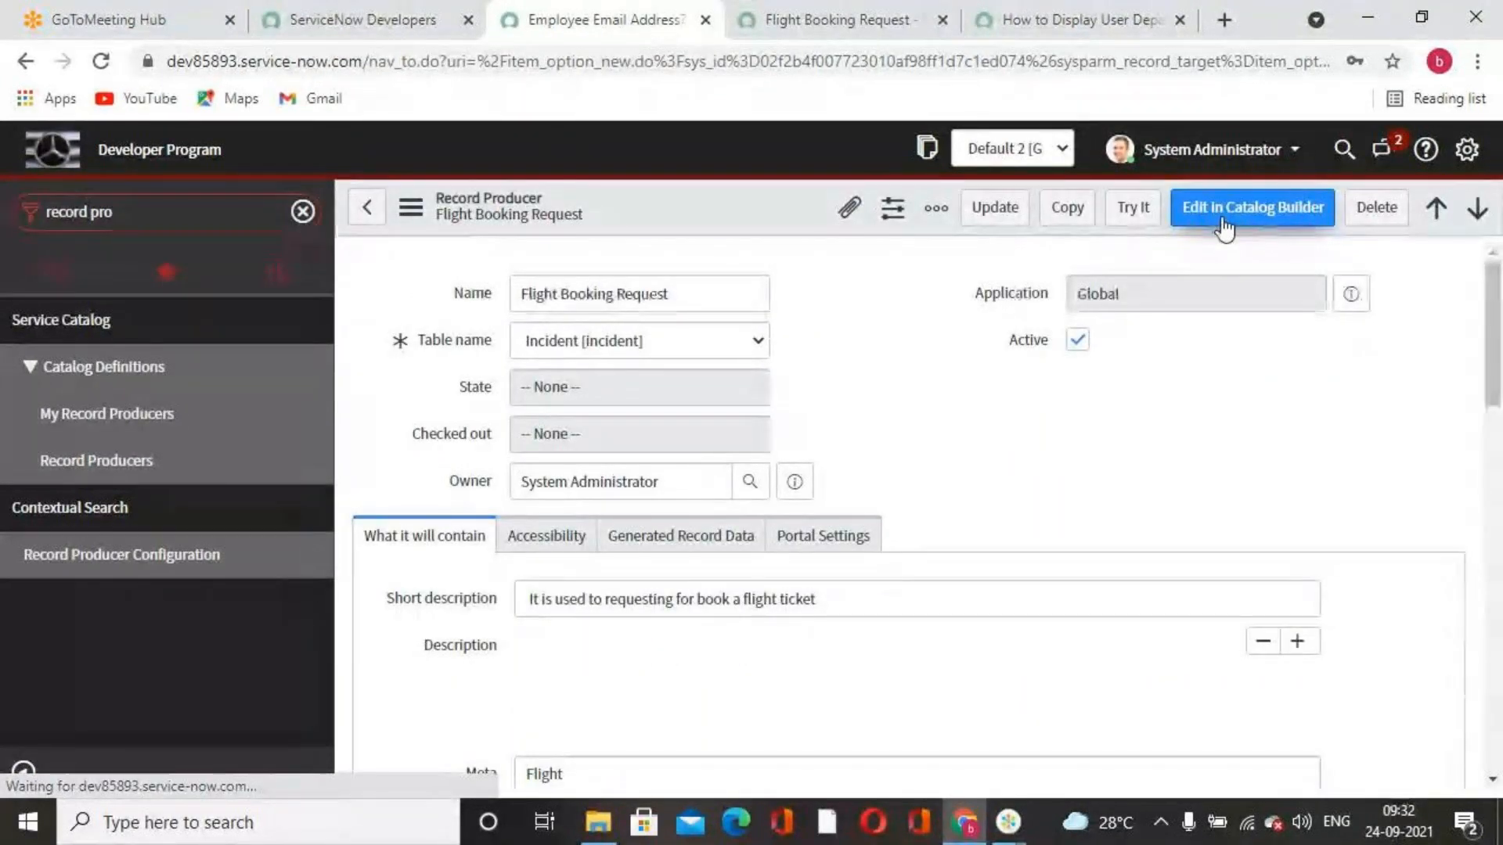
Reload the Flight Booking Request portal form and check the default value of the Employee Email Address? field.
left_click(877, 19)
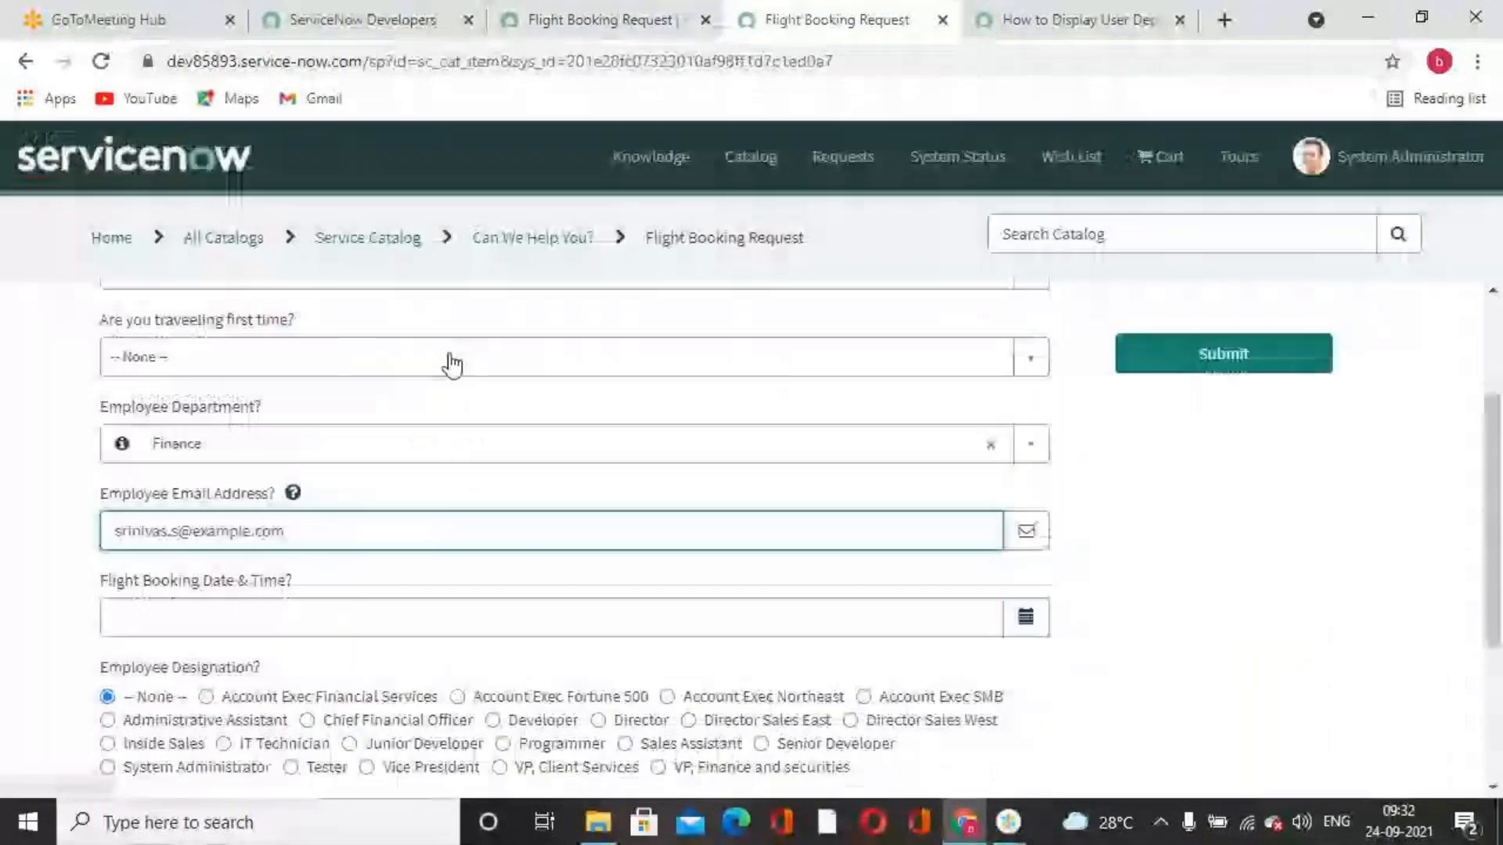
left_click(101, 61)
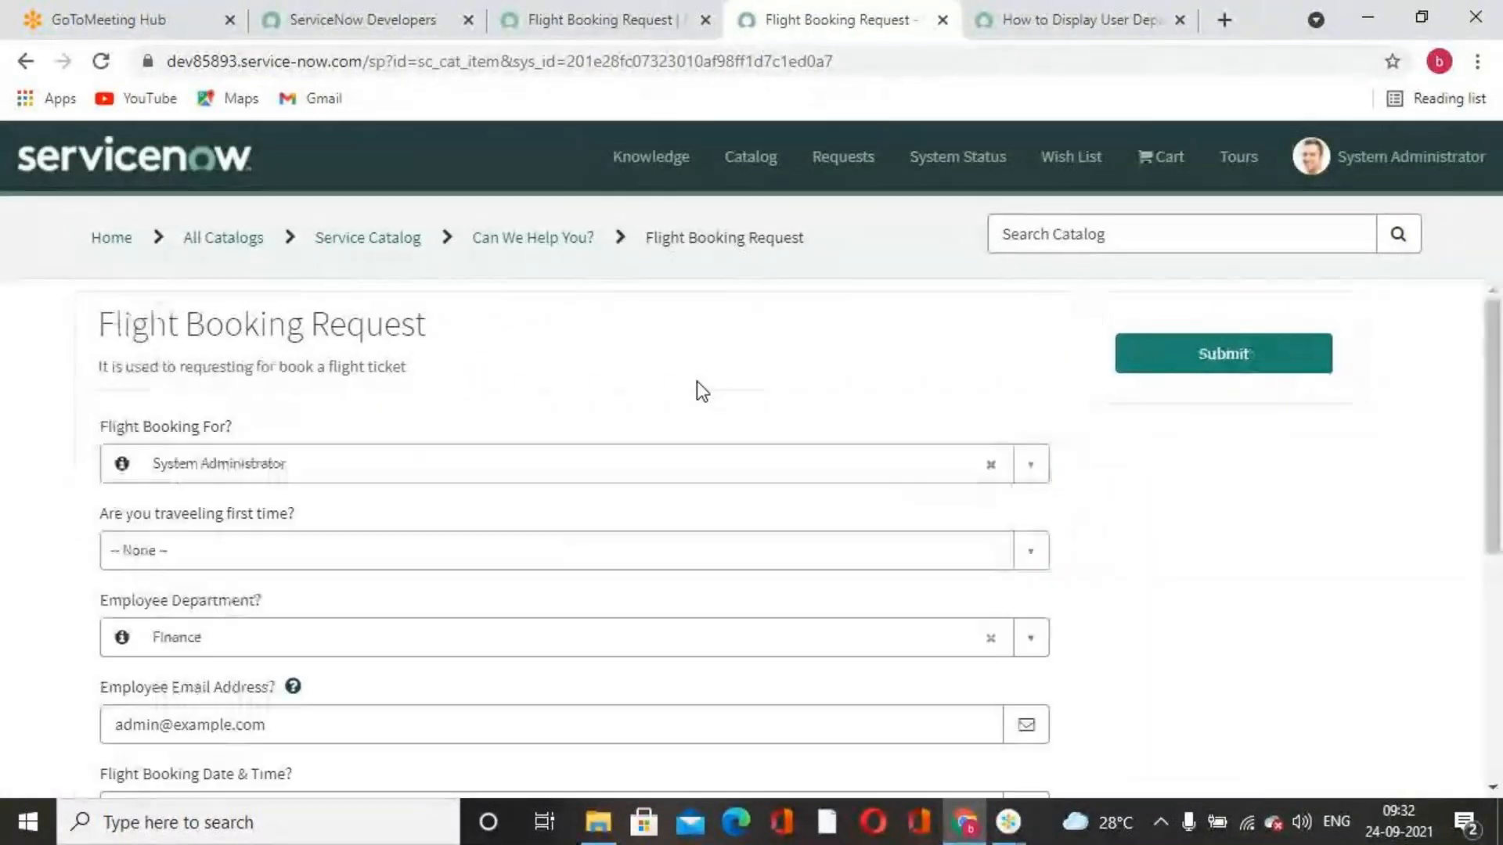
scroll(697, 382, "down", 2)
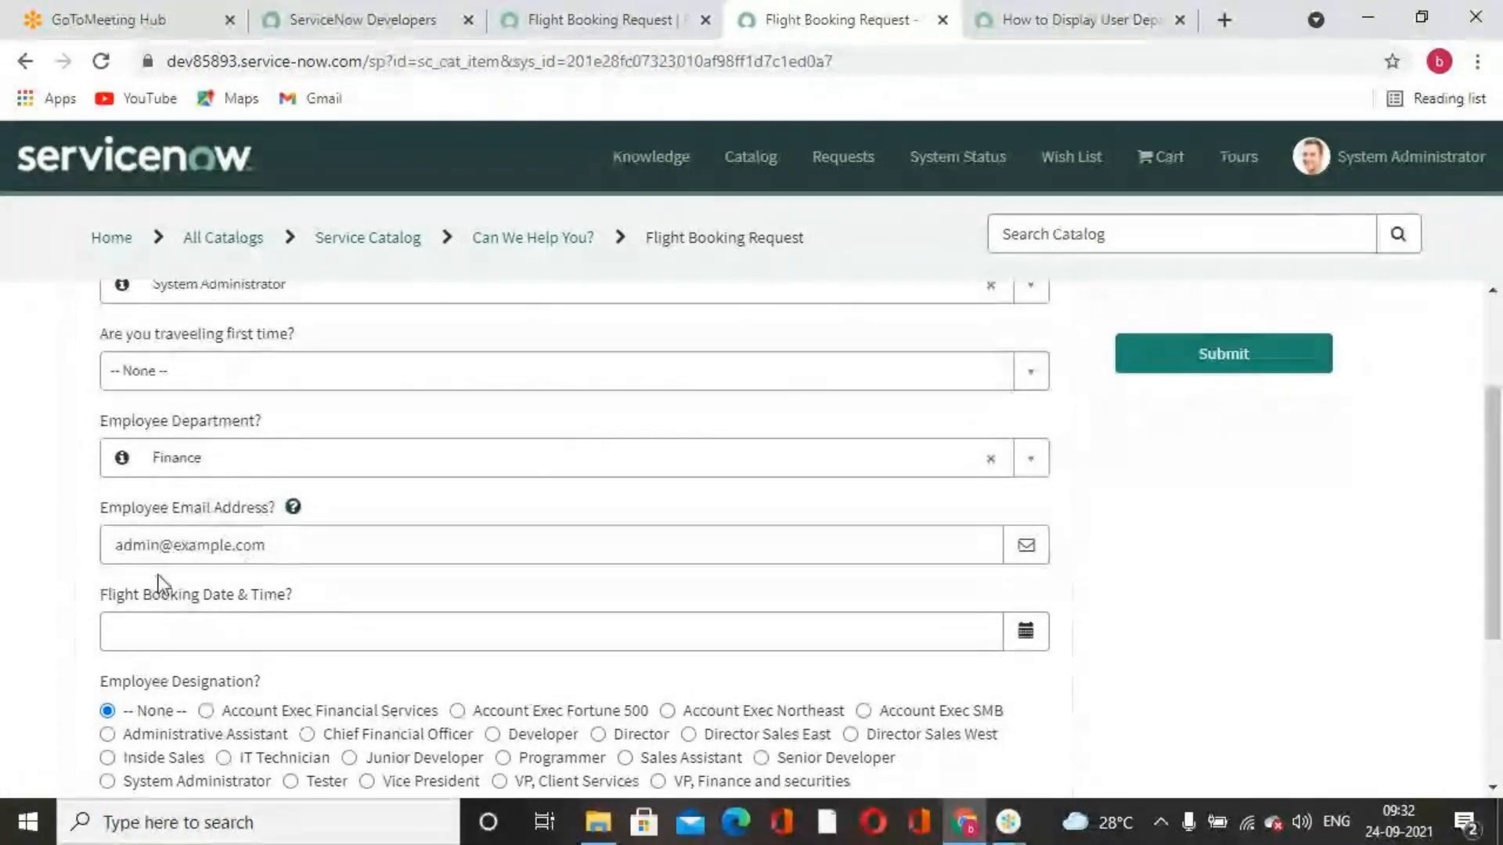
scroll(317, 556, "up", 2)
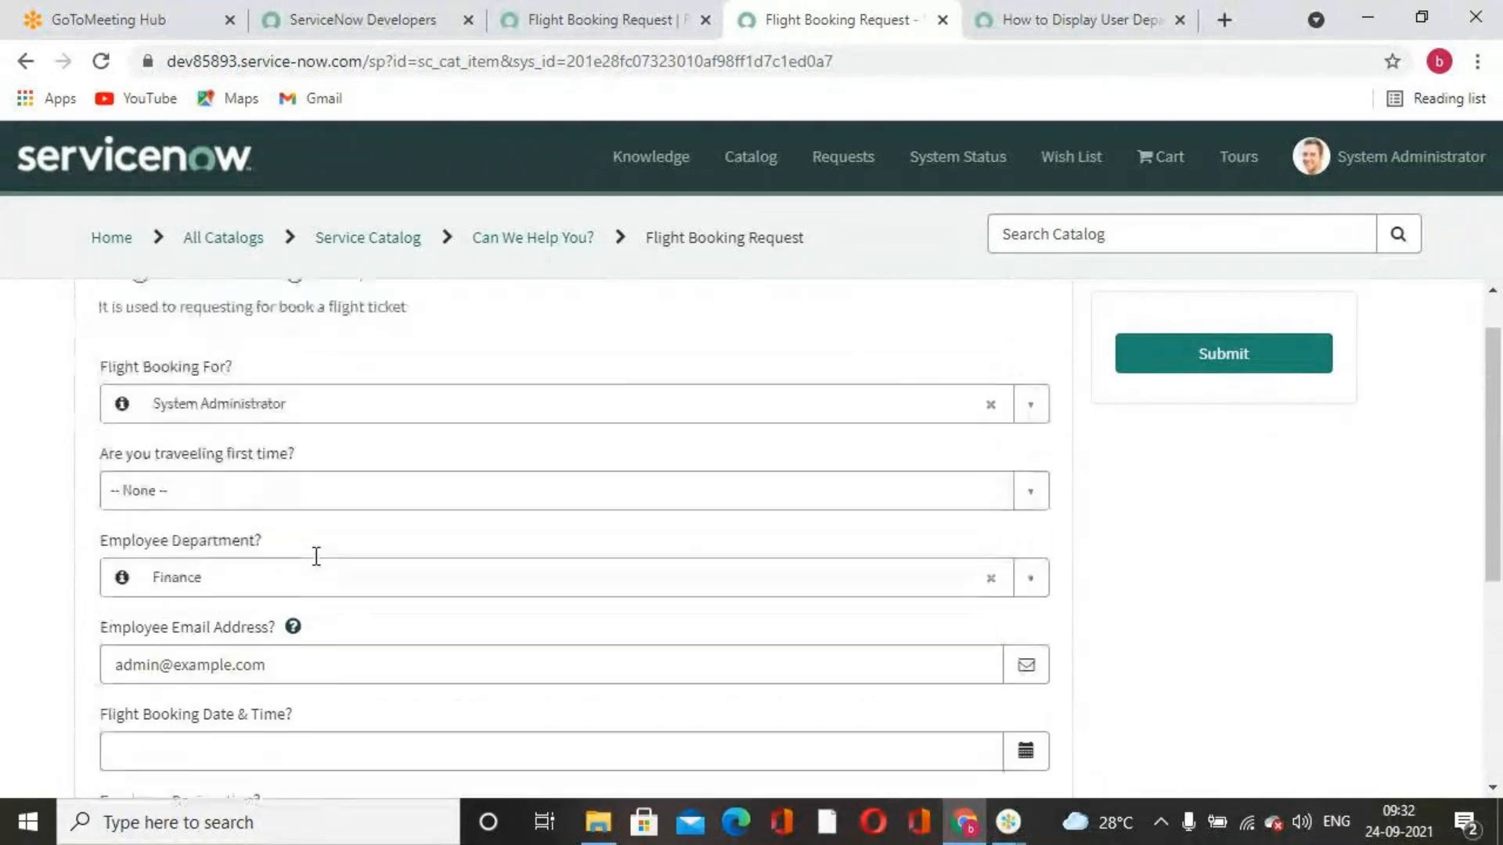
scroll(316, 556, "down", 3)
scroll(313, 560, "up", 4)
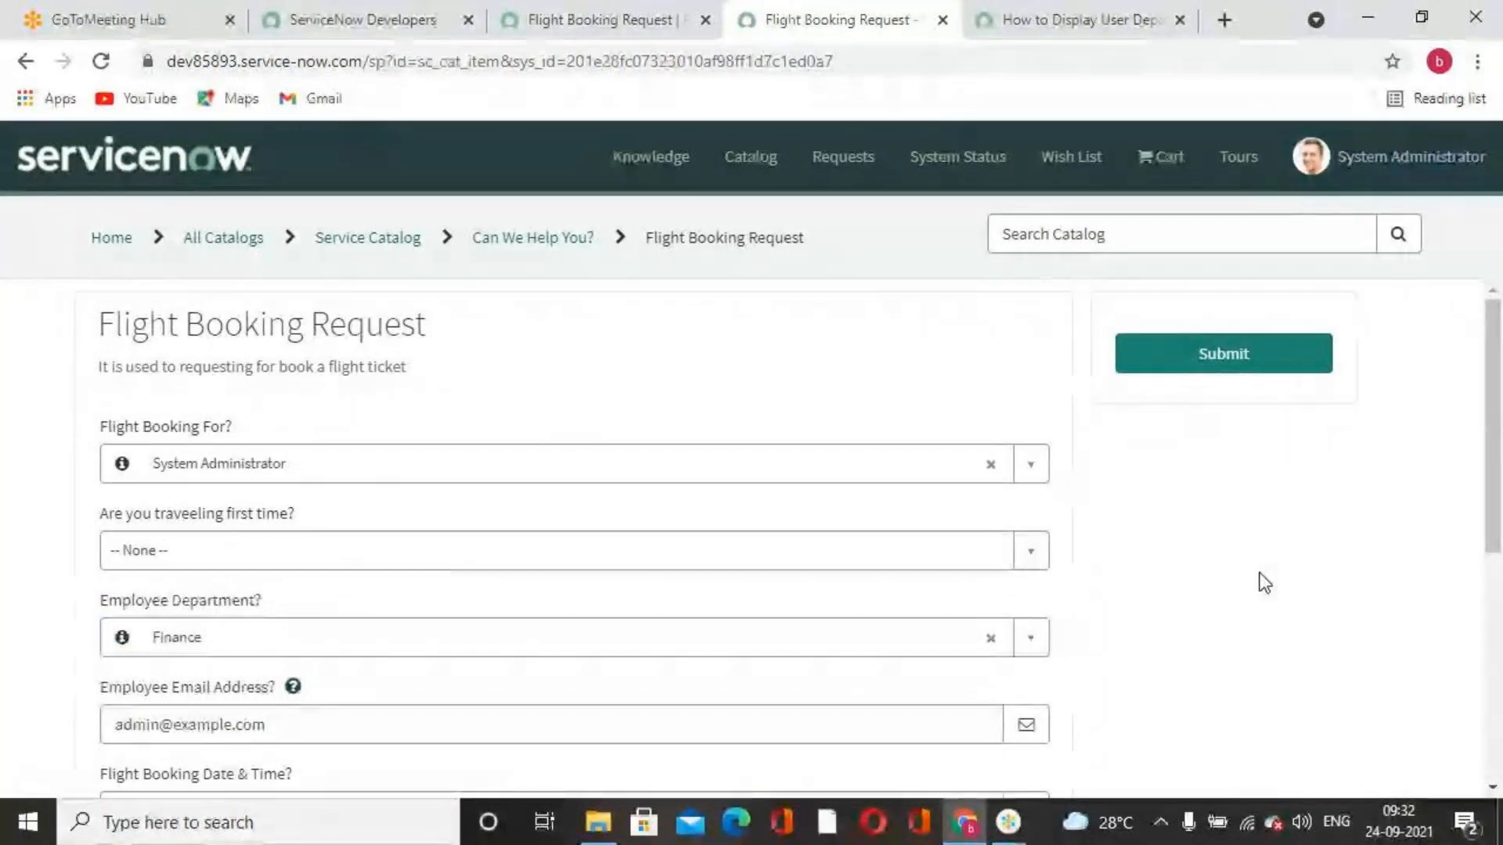
left_click(1010, 822)
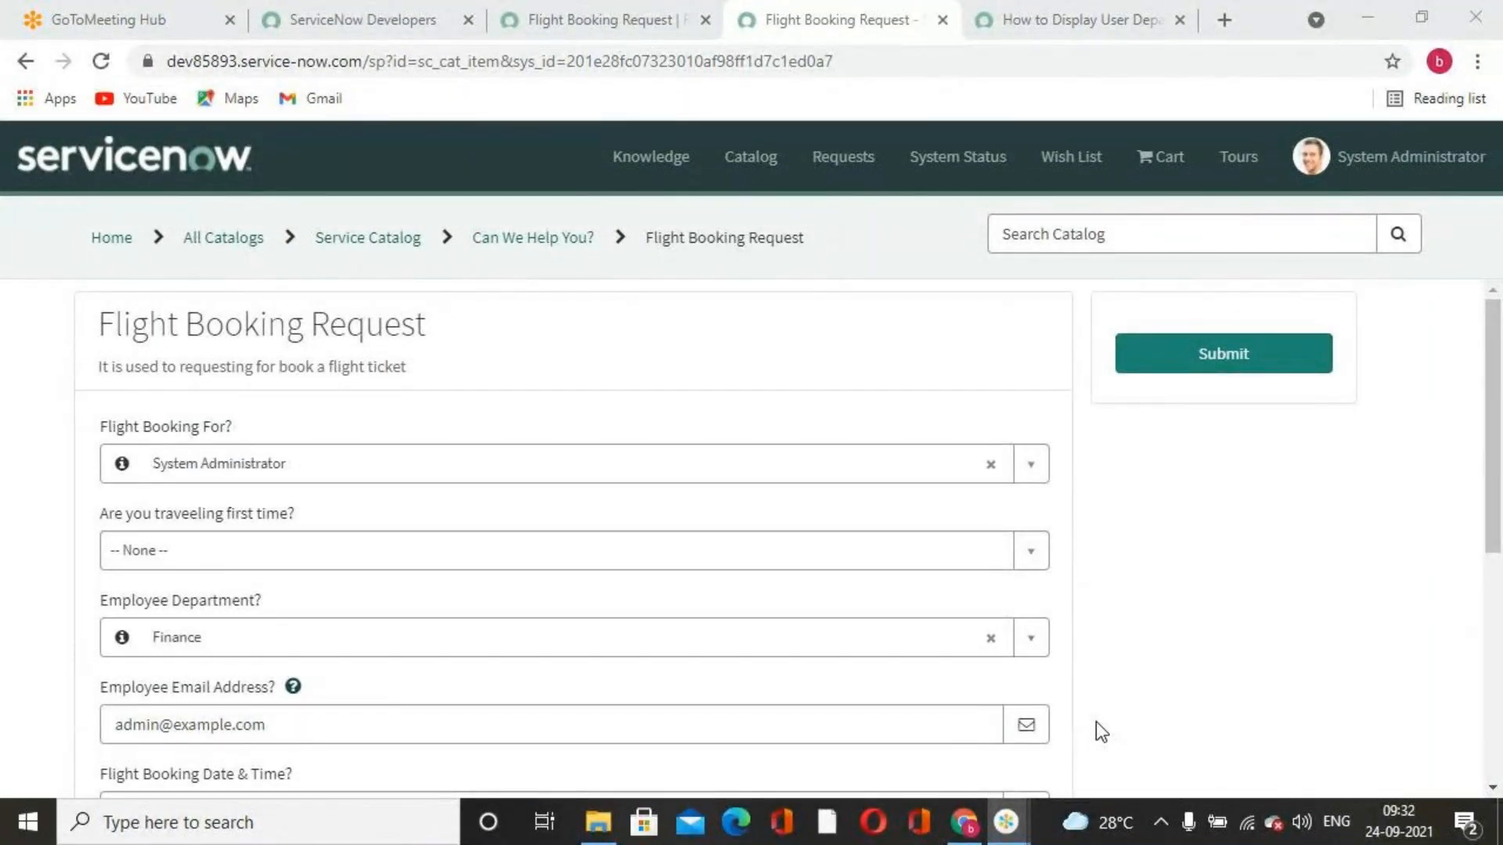
left_click(1197, 44)
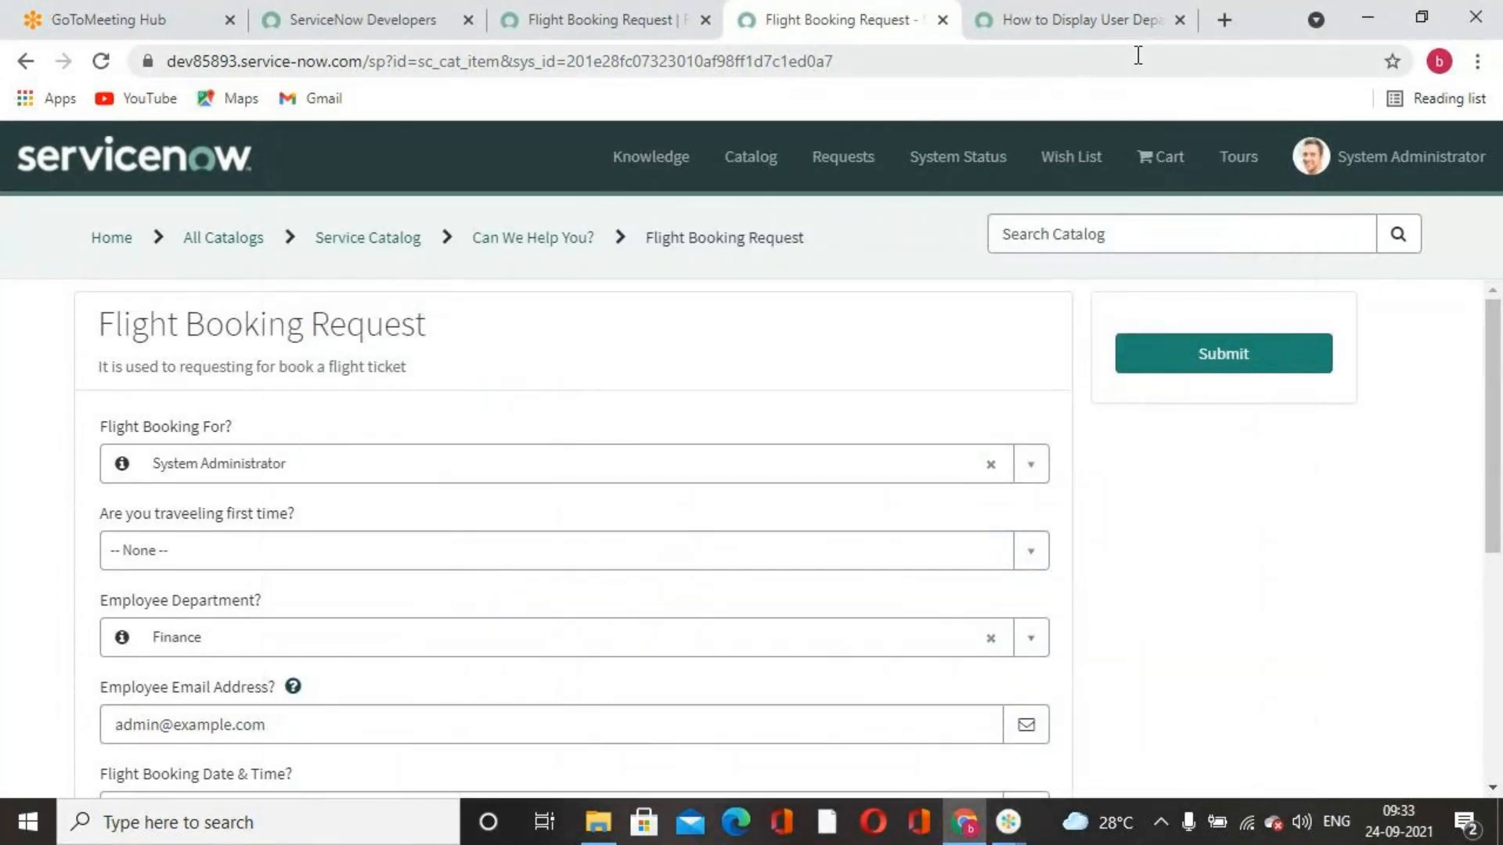
left_click(1040, 25)
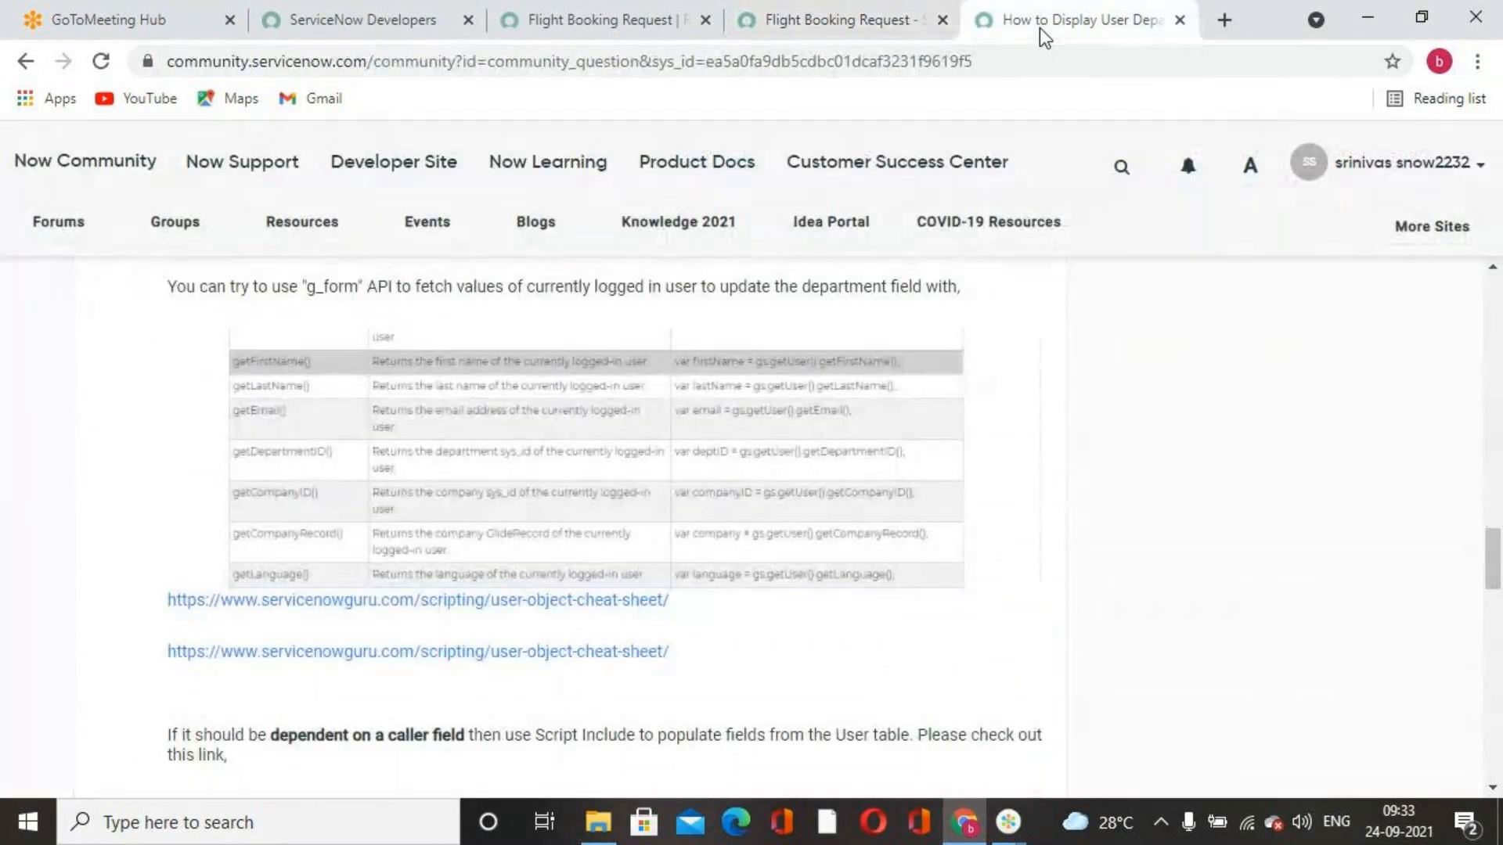
mouse_move(1007, 822)
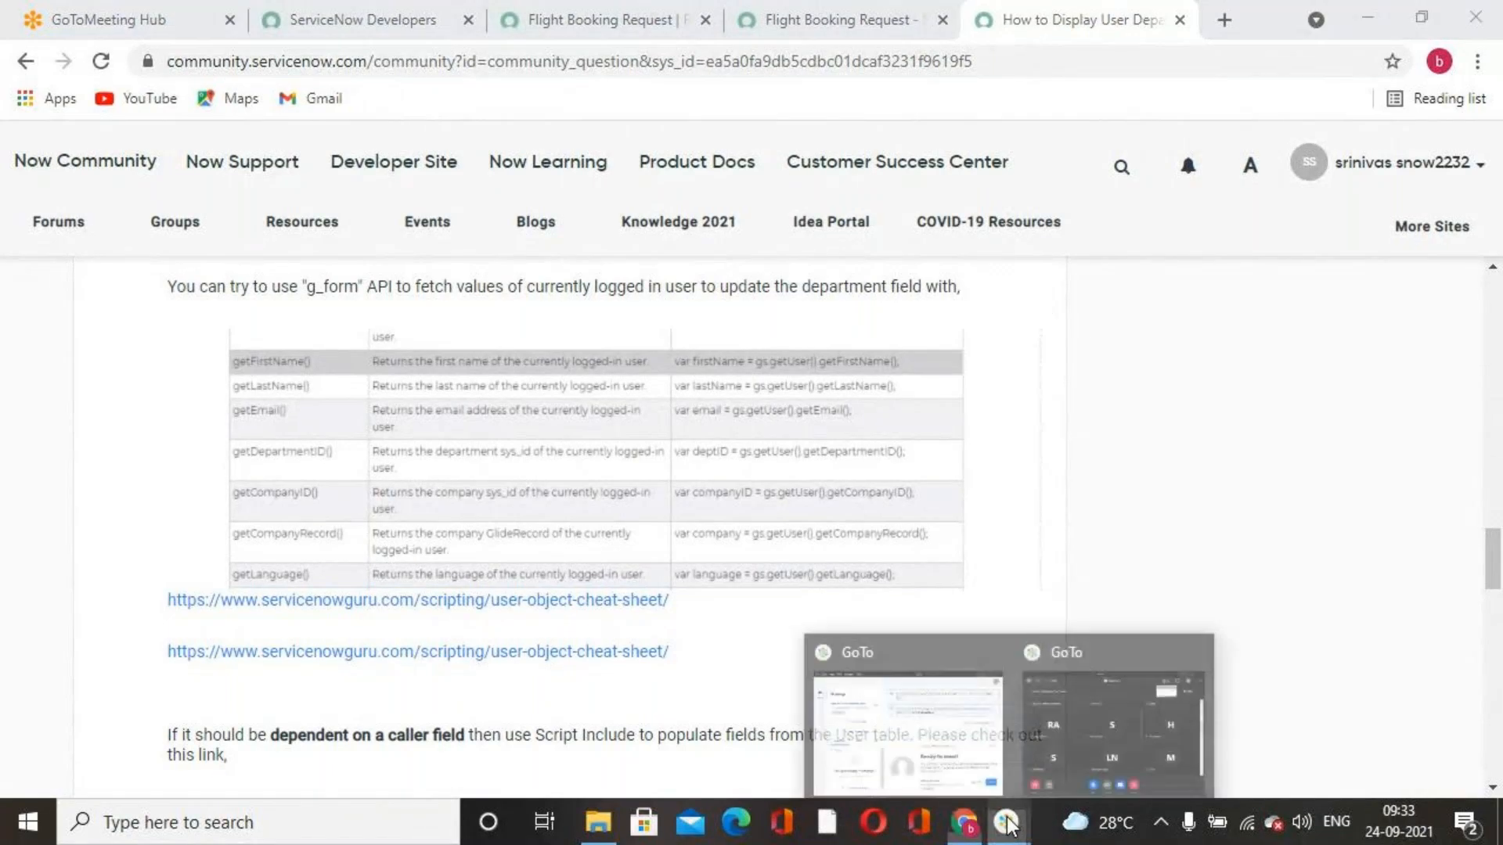
left_click(1067, 727)
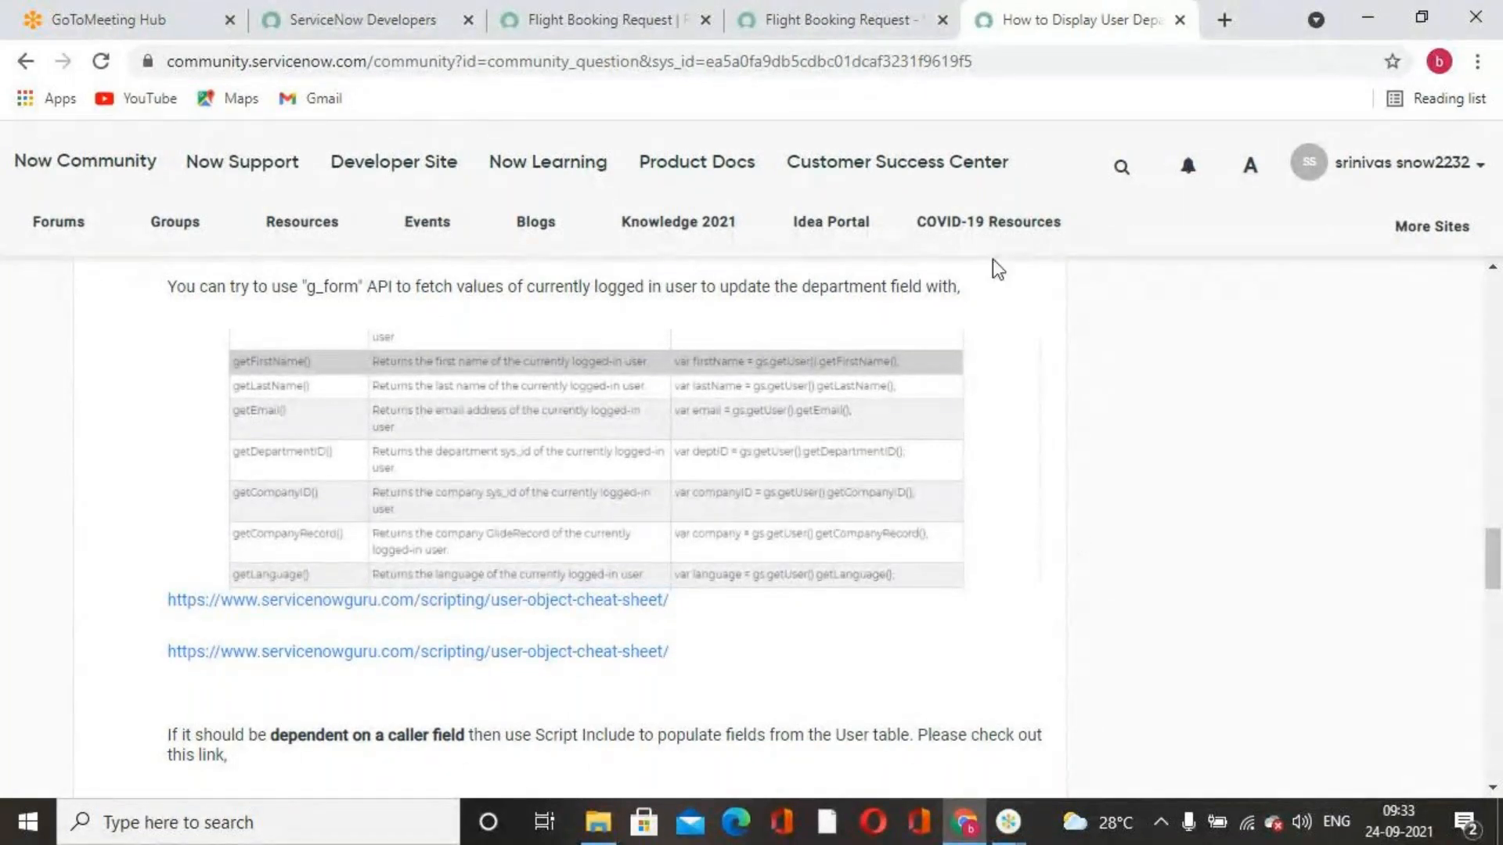
Review the fields of the Flight Booking Request portal form from Flight Booking For? down to Booking Reason?
left_click(802, 16)
scroll(785, 393, "down", 5)
scroll(787, 393, "up", 5)
scroll(787, 393, "down", 2)
scroll(787, 393, "down", 2)
scroll(788, 393, "up", 6)
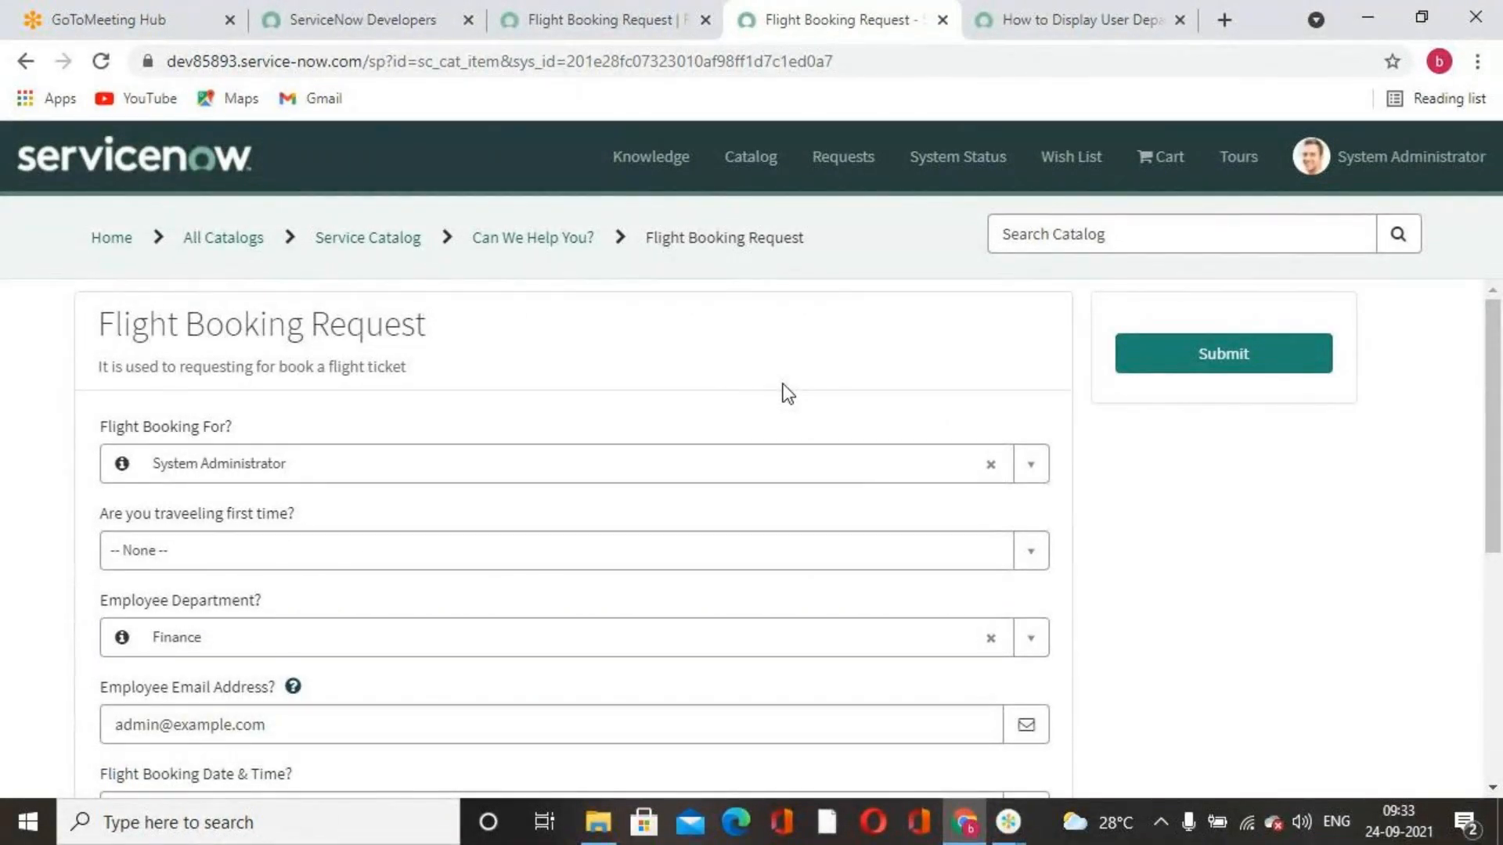
scroll(705, 413, "down", 2)
scroll(702, 404, "up", 2)
scroll(701, 404, "down", 3)
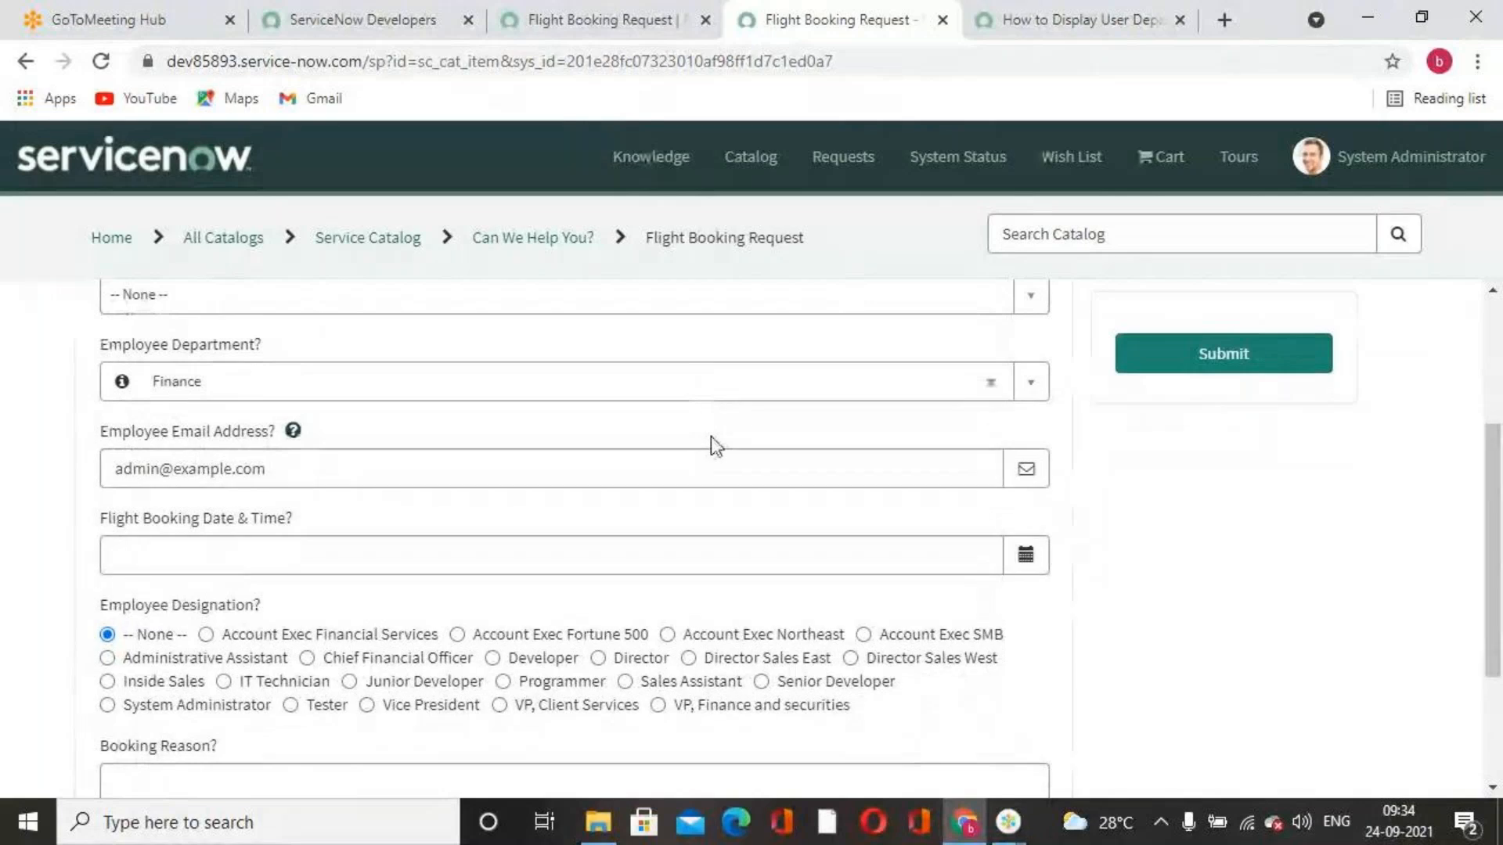
scroll(714, 445, "up", 3)
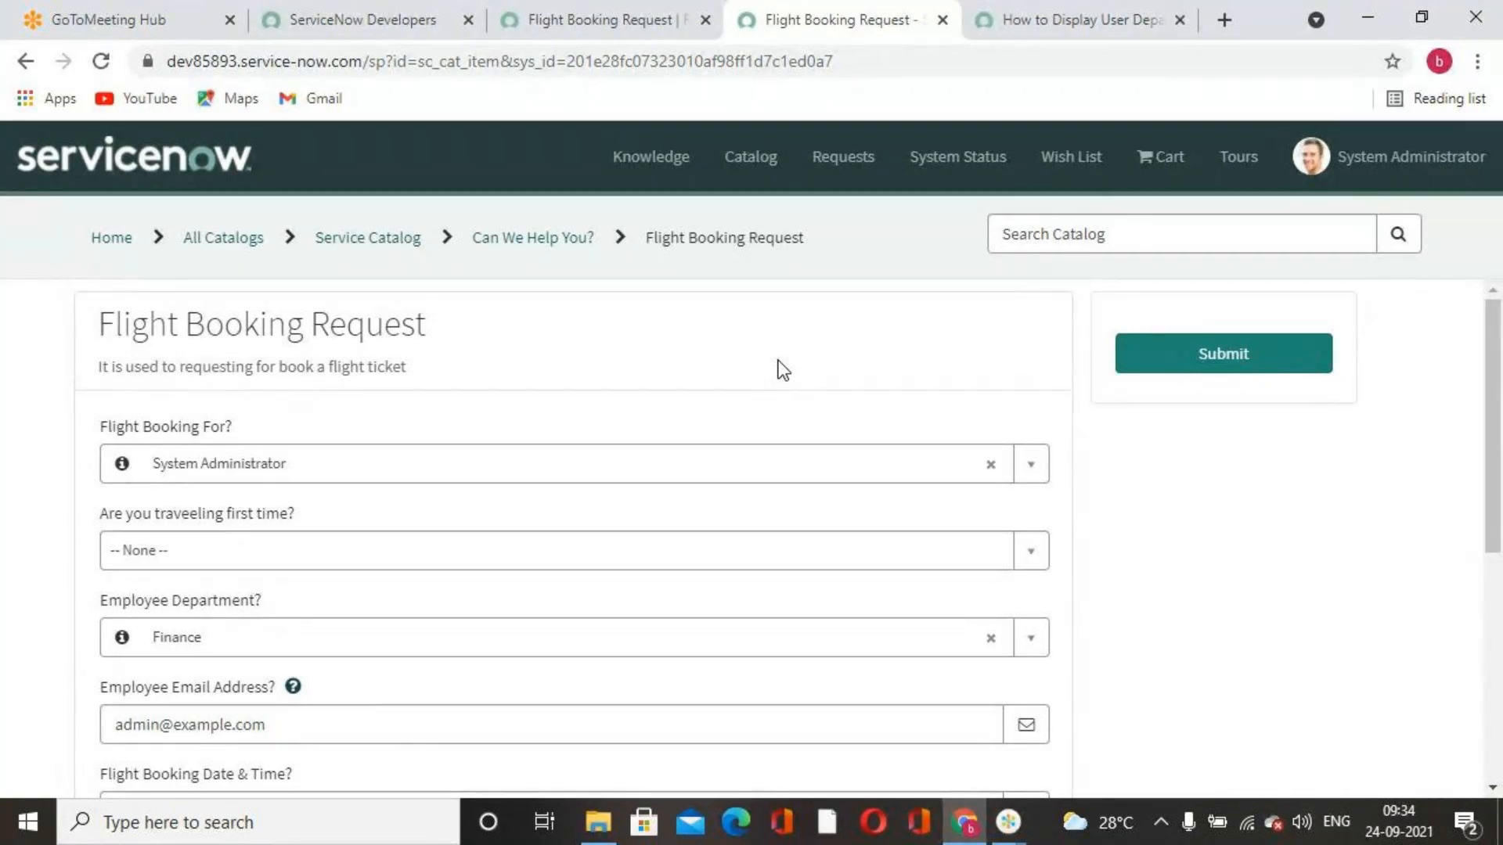
scroll(780, 368, "down", 2)
scroll(780, 367, "down", 4)
scroll(780, 368, "up", 6)
scroll(783, 369, "down", 1)
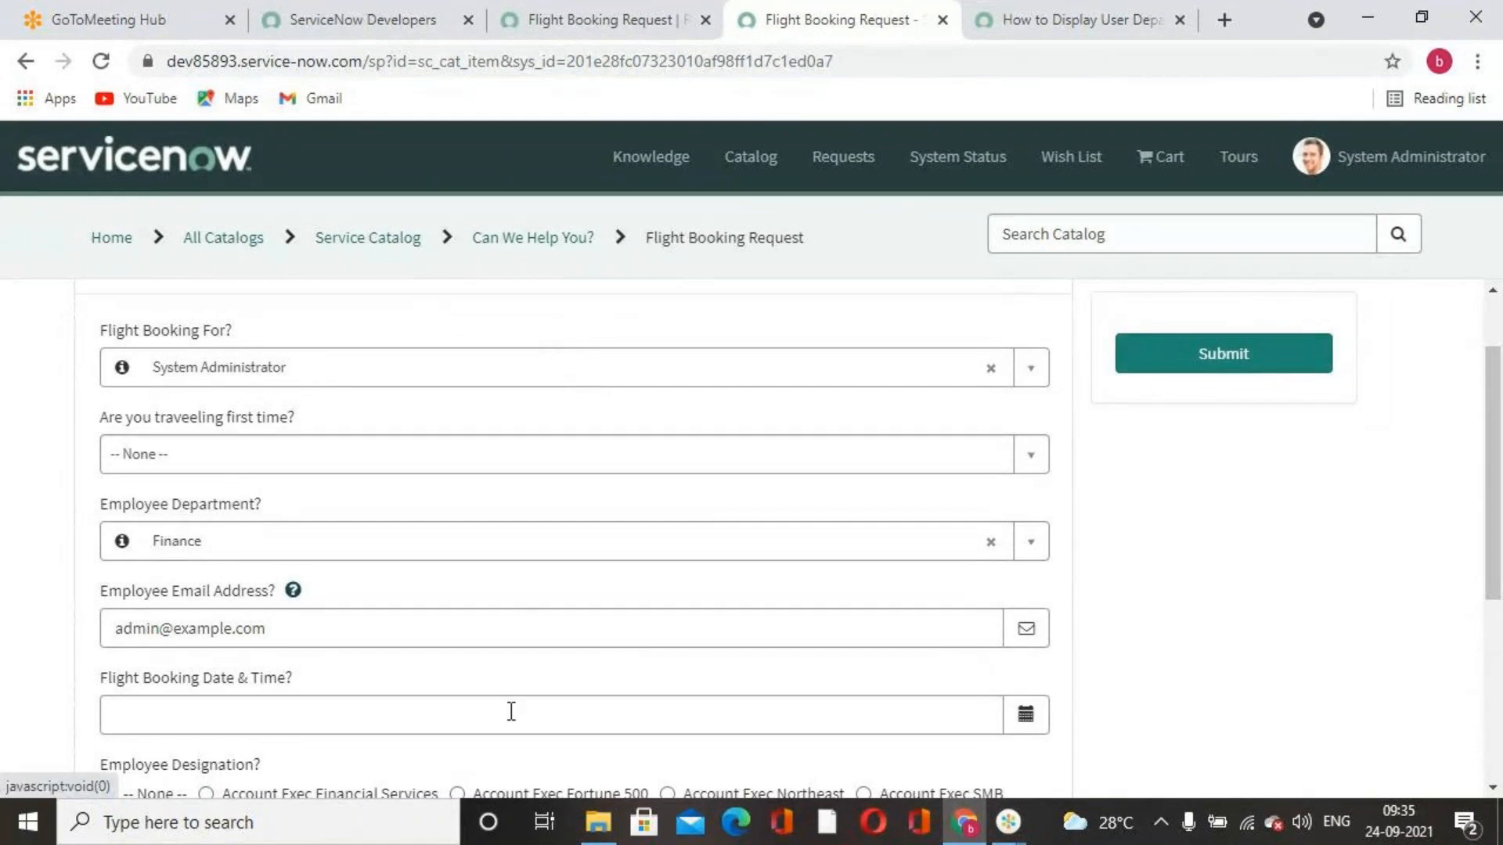
Start a new catalog UI policy for the Flight Booking Request record producer.
left_click(645, 25)
scroll(692, 434, "down", 20)
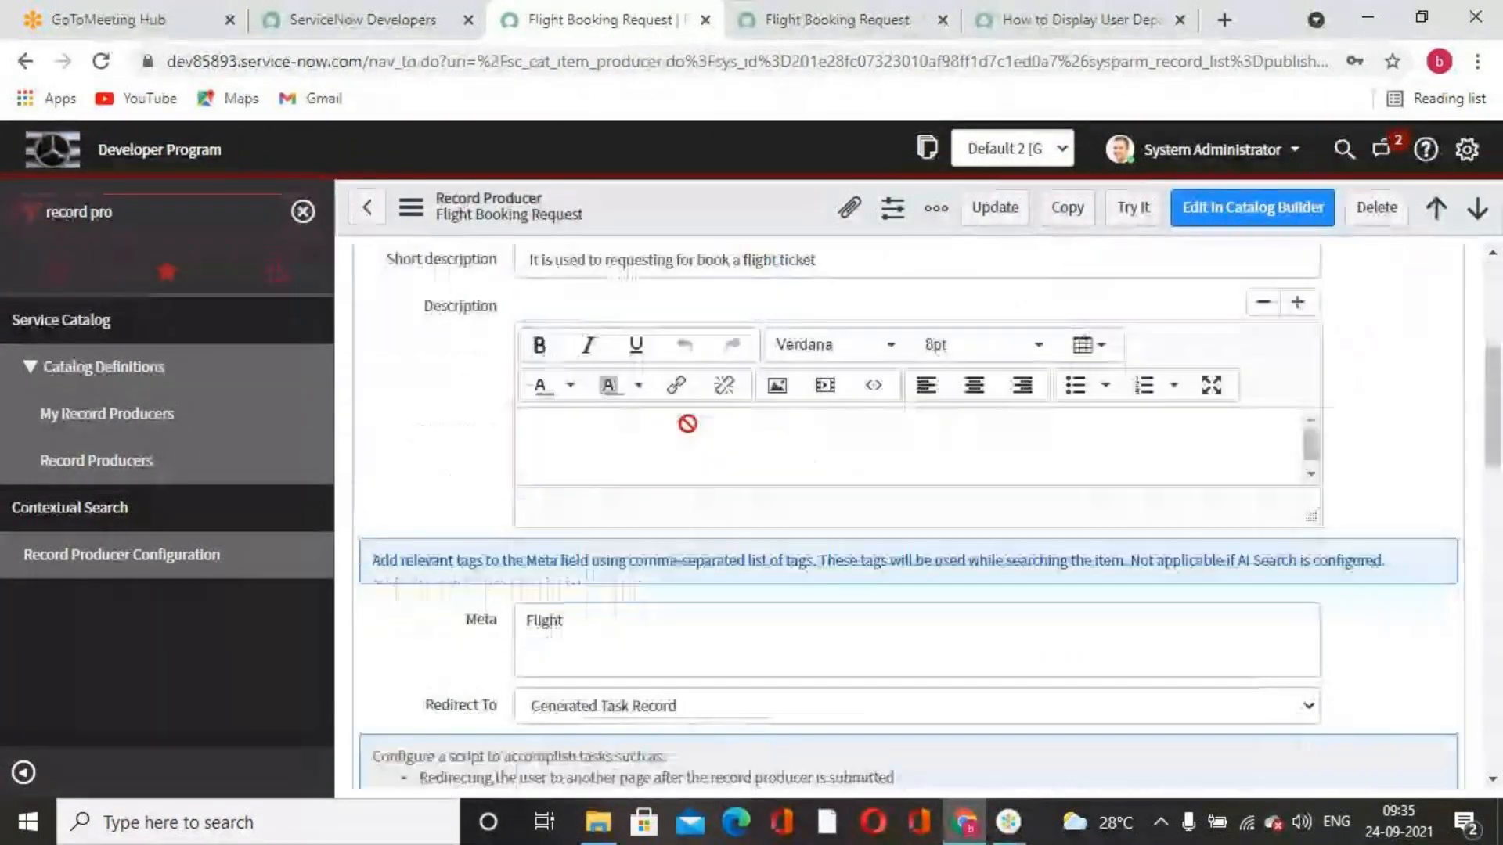
scroll(692, 435, "down", 4)
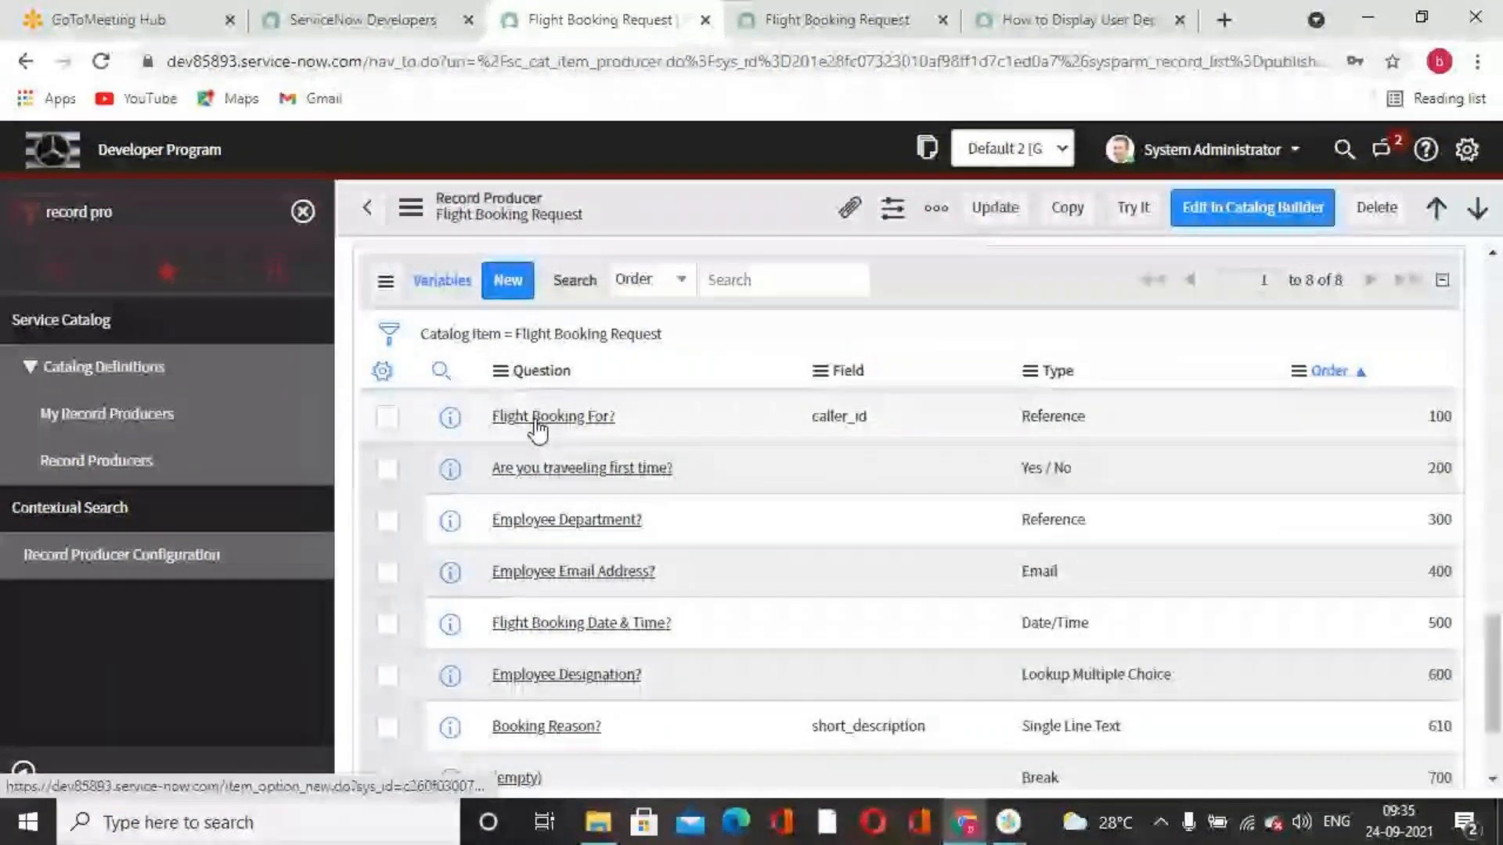
scroll(764, 515, "up", 1)
scroll(764, 515, "down", 1)
scroll(603, 407, "up", 3)
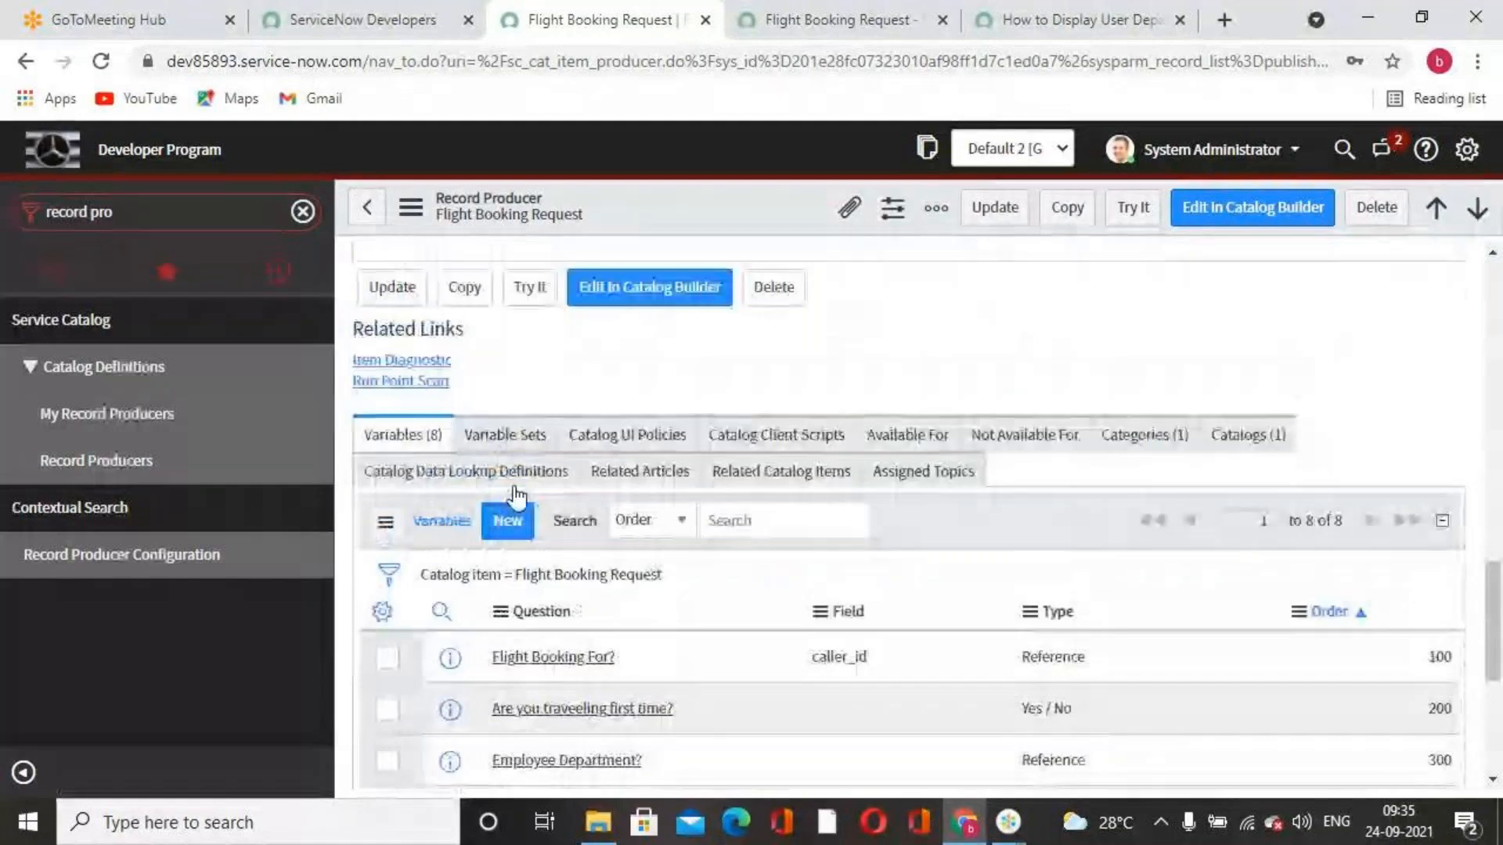
left_click(666, 451)
left_click(564, 535)
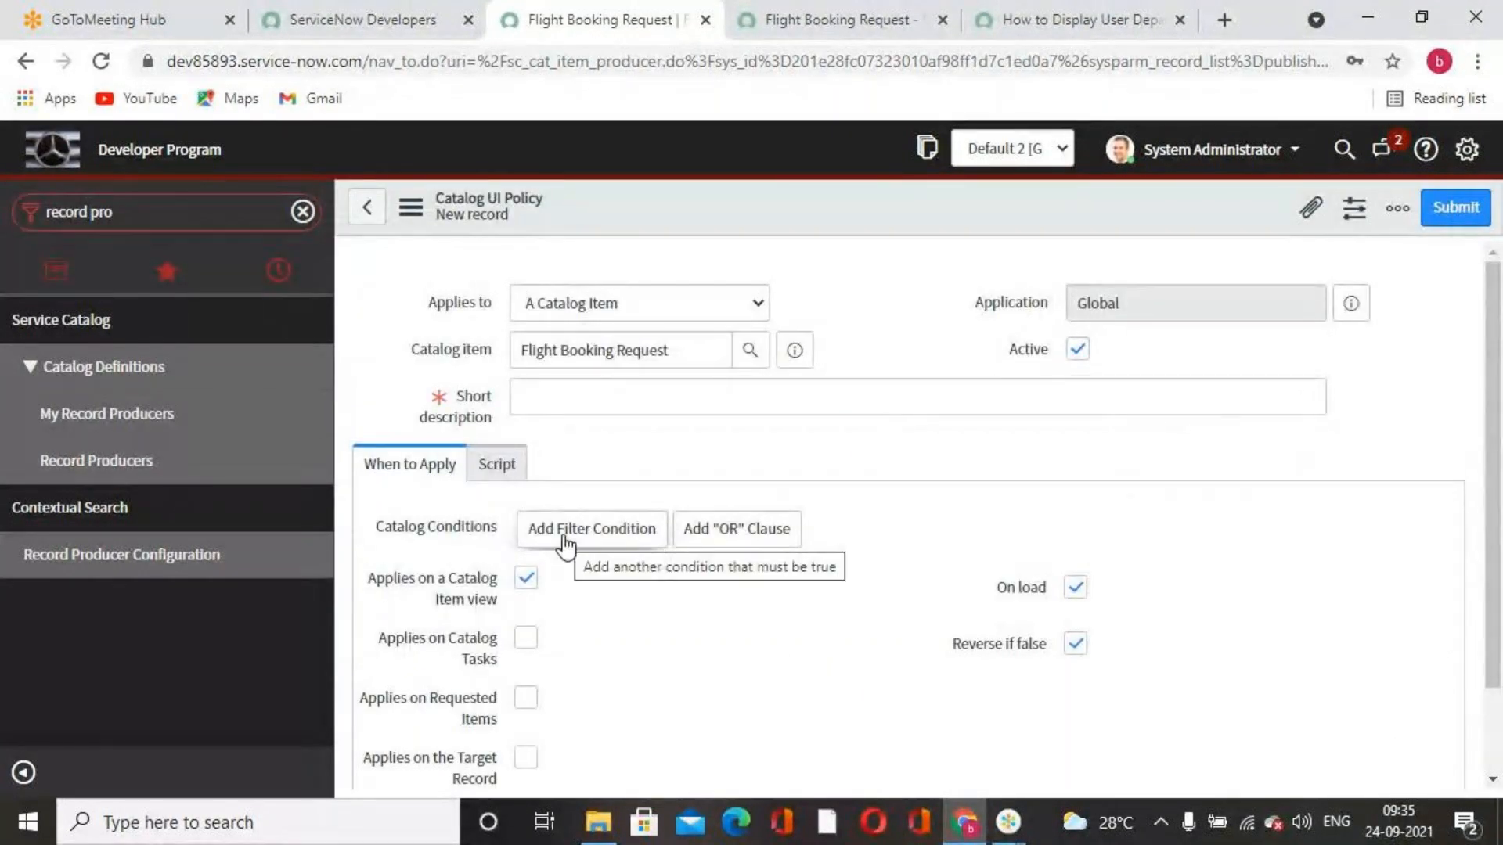
Enter "Booking for and Departmnet" as the short description of the new catalog UI policy.
scroll(785, 654, "down", 3)
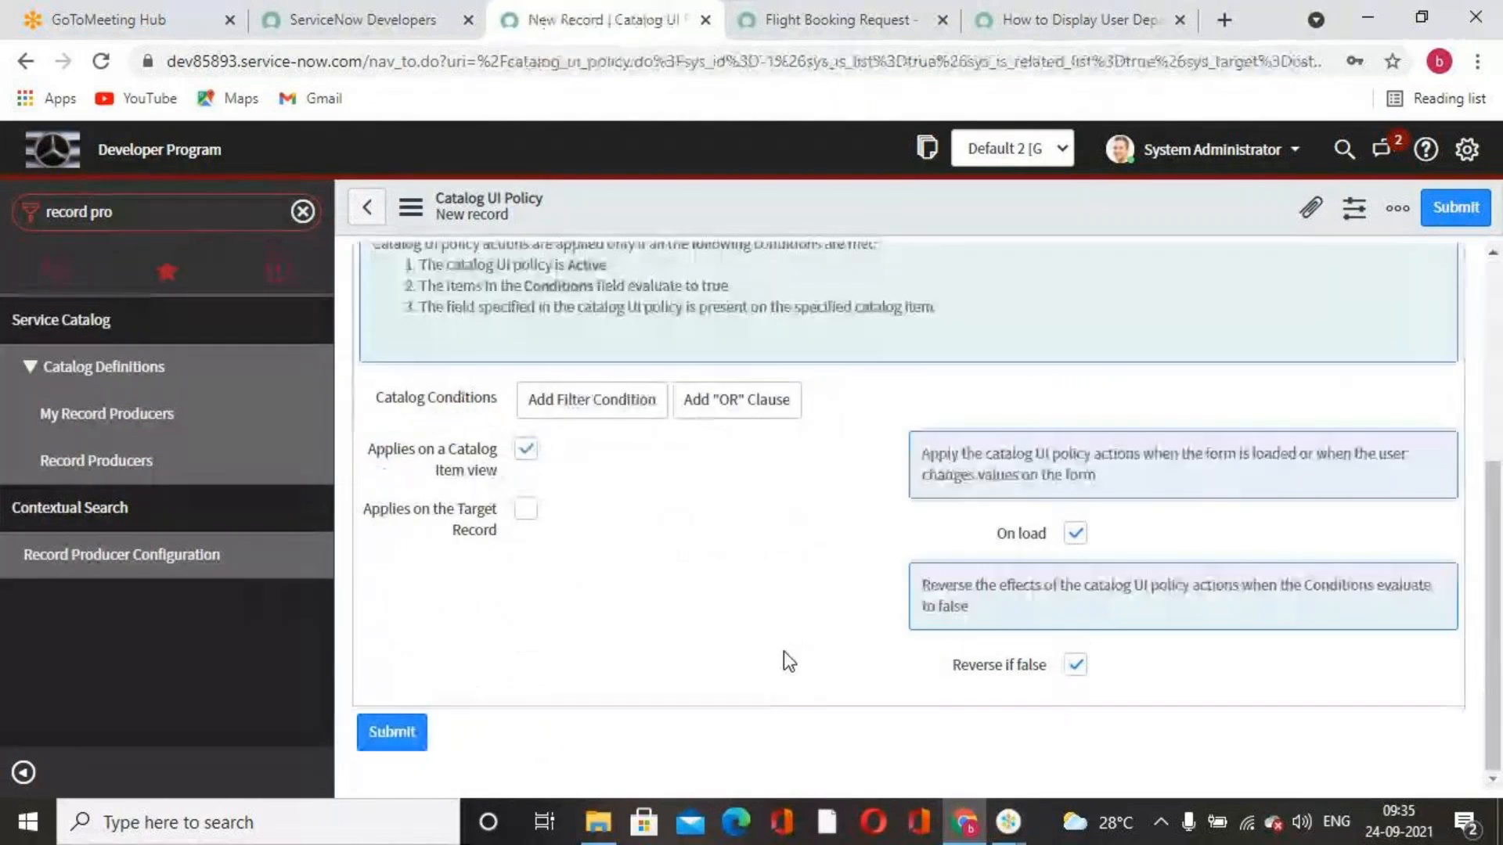
scroll(783, 651, "up", 5)
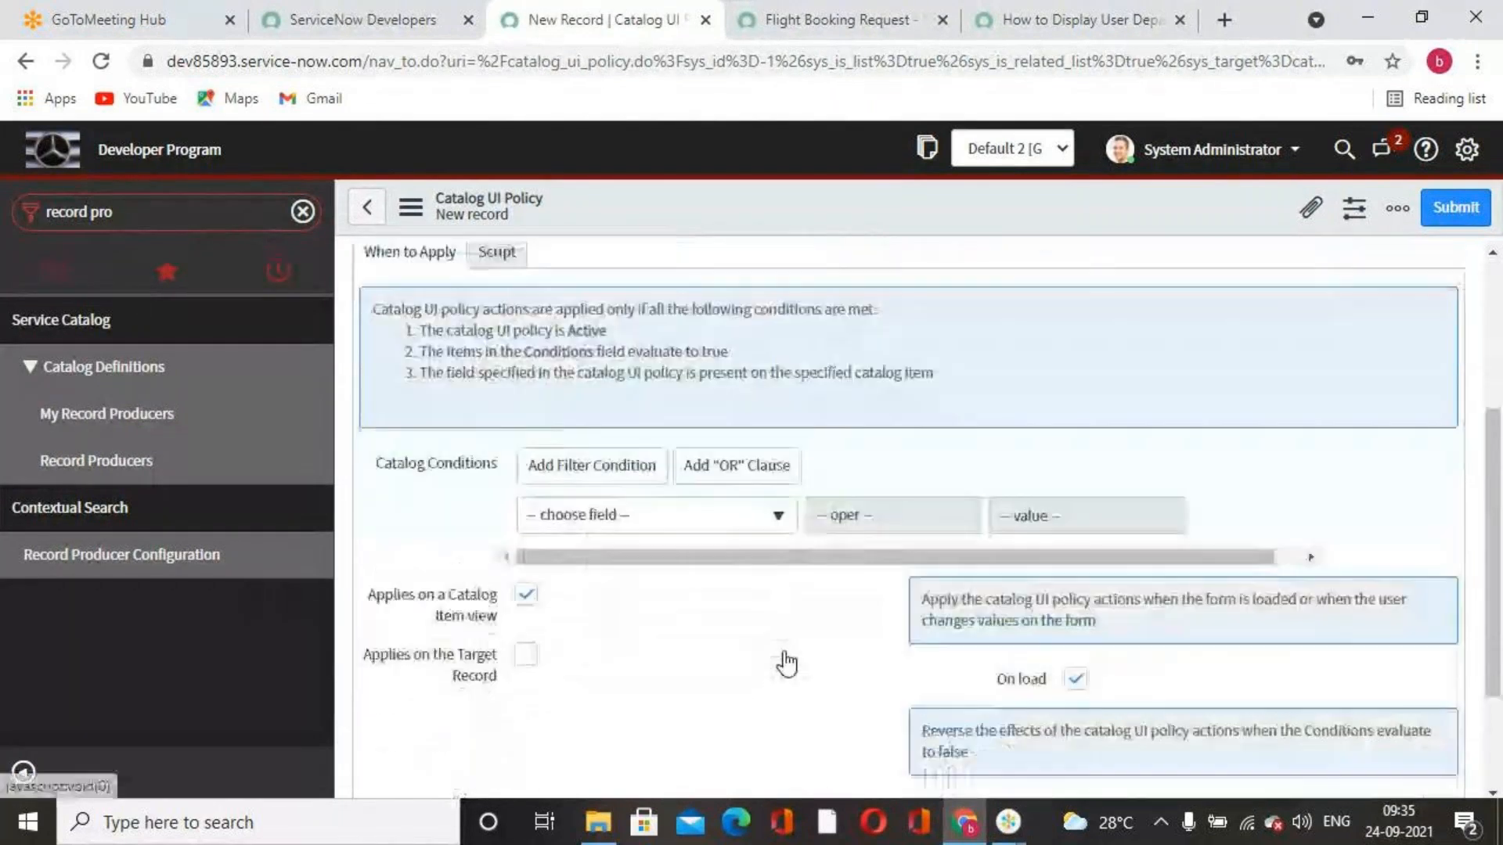
scroll(782, 651, "down", 5)
scroll(783, 651, "up", 5)
left_click(721, 462)
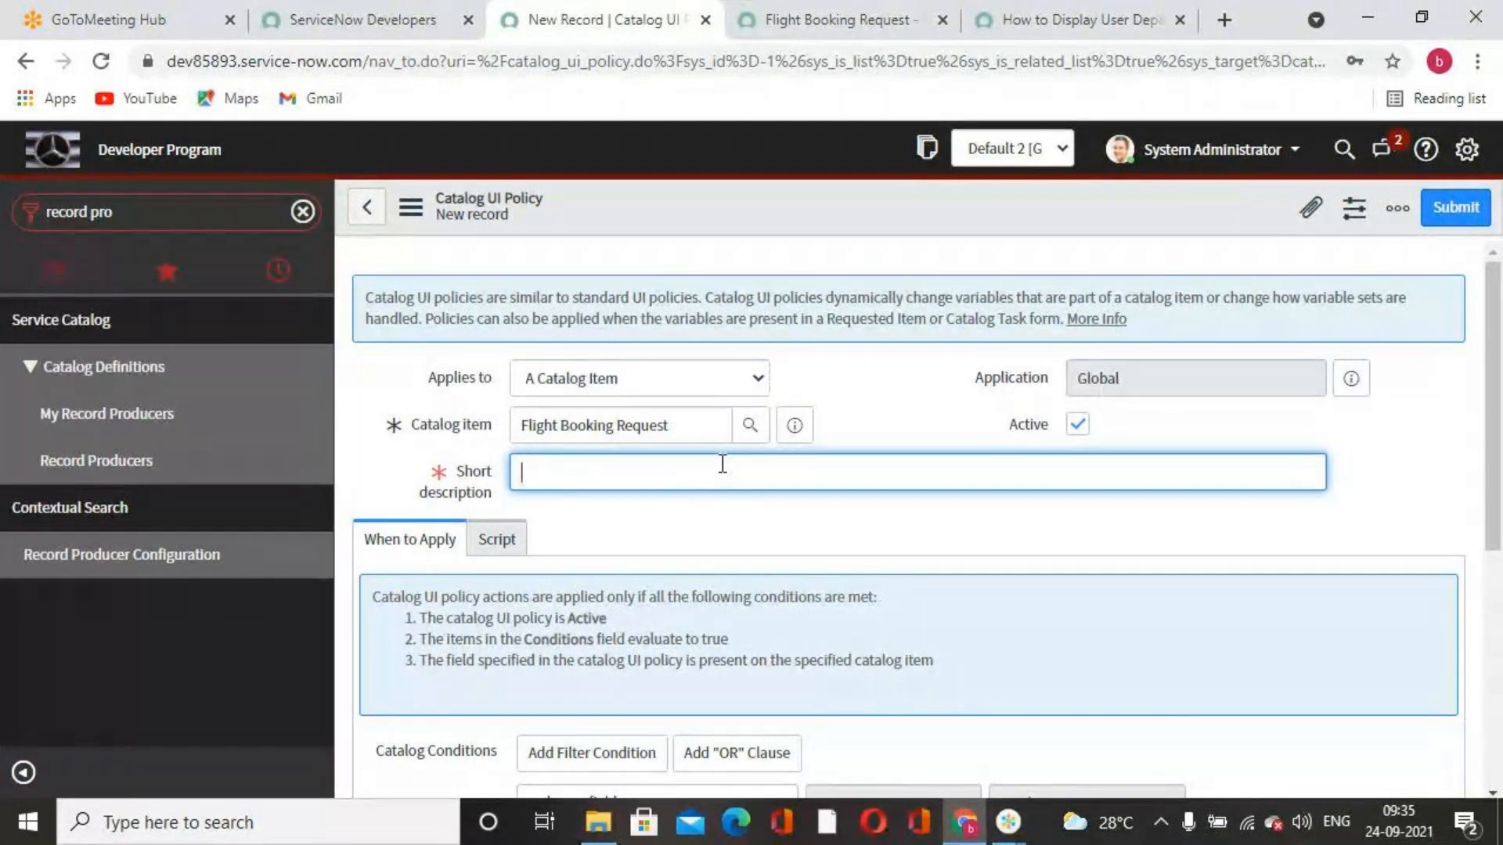
type("Booking for ")
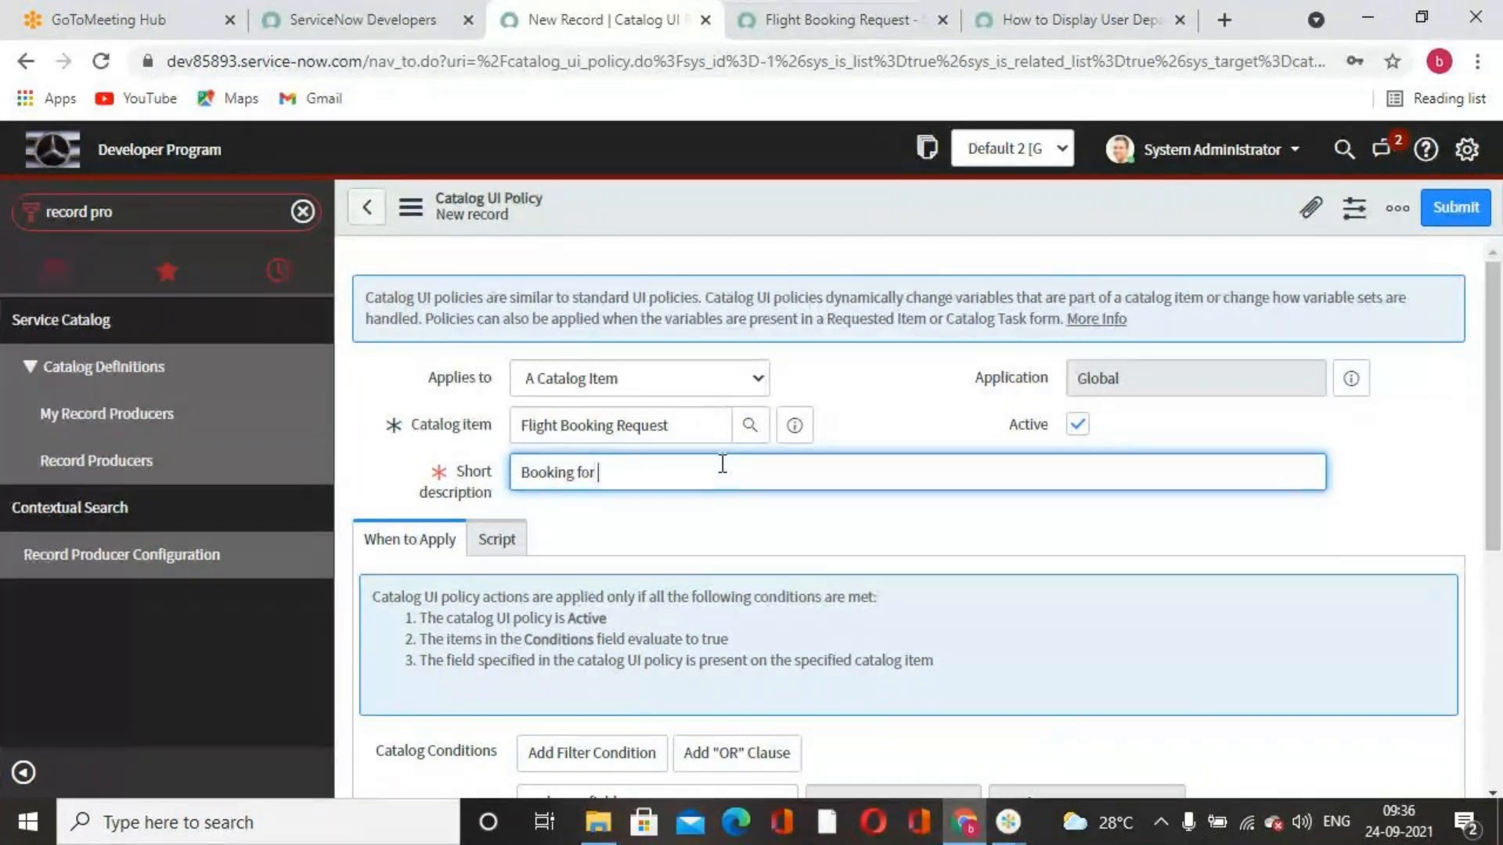
type("and")
type(" DE")
type("Depa")
type("rtmne")
type("t a")
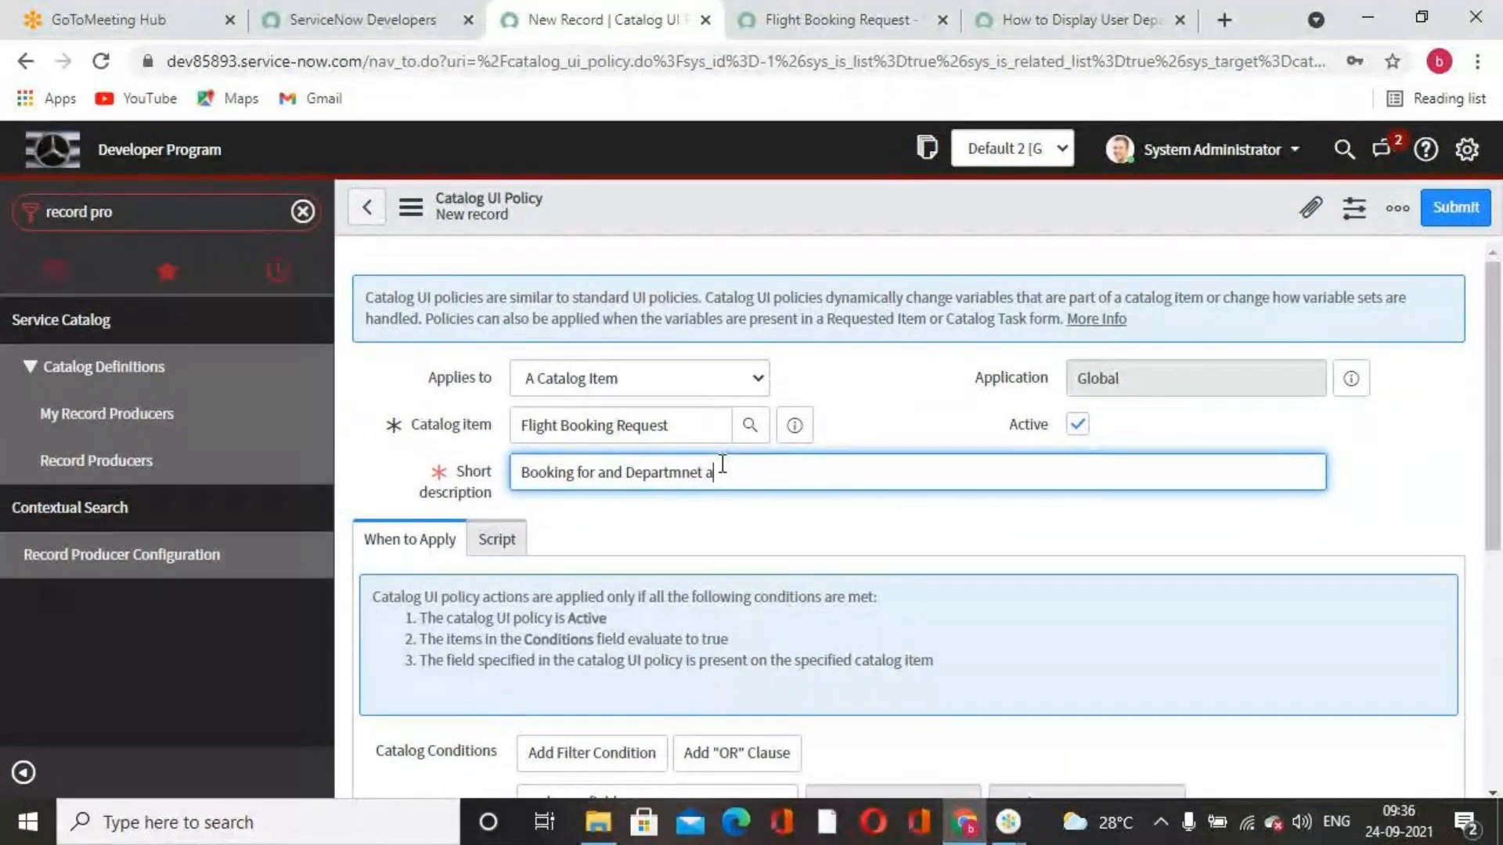
Change the short description of the catalog UI policy to "Booking for / Departmnet and Email should be read only".
key("BackSpace")
double_click(627, 477)
type("/ Departmnet")
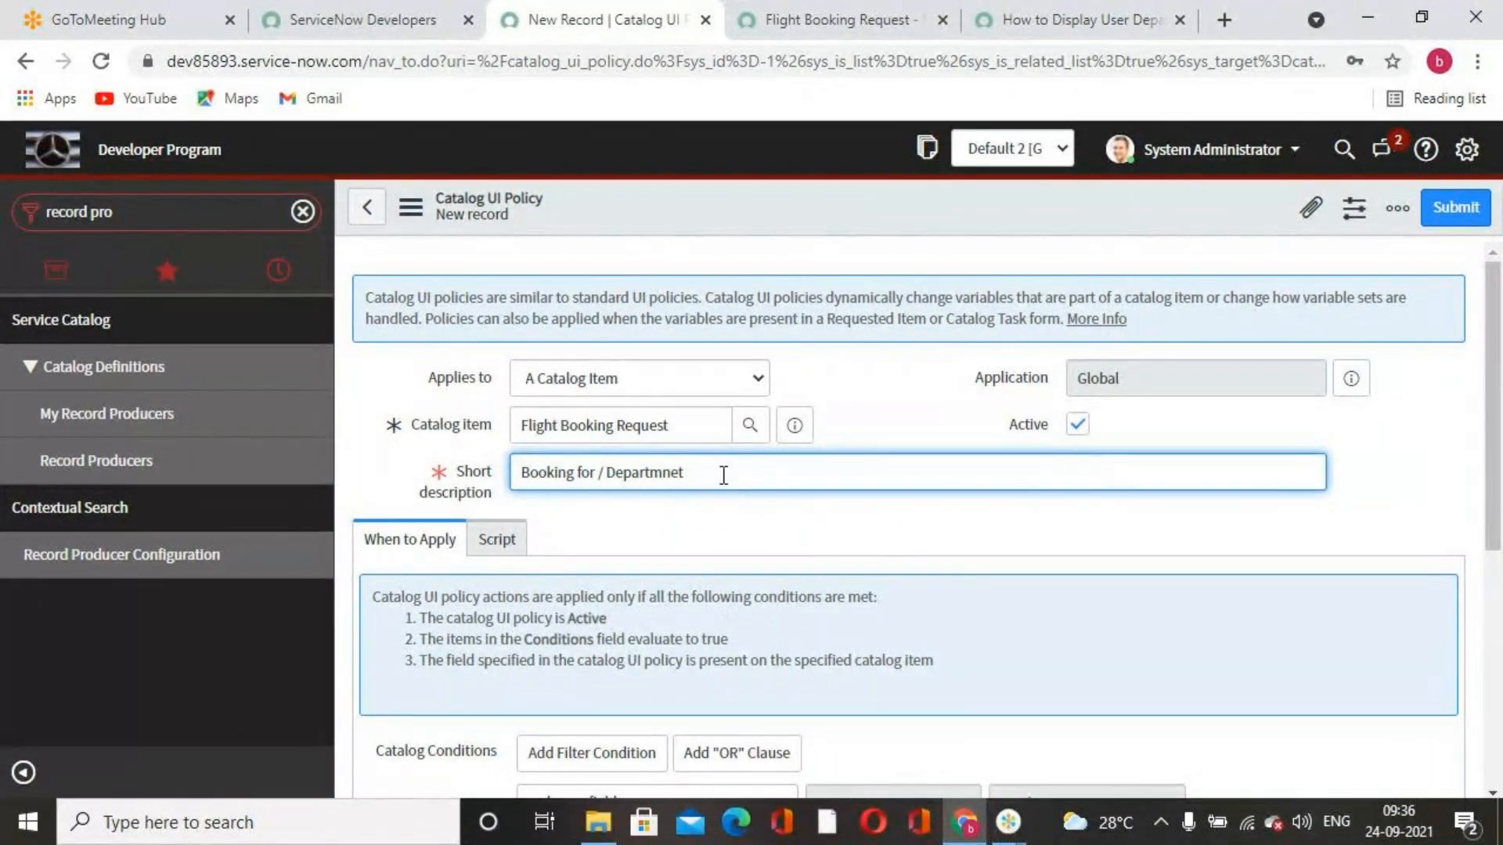
type(" and")
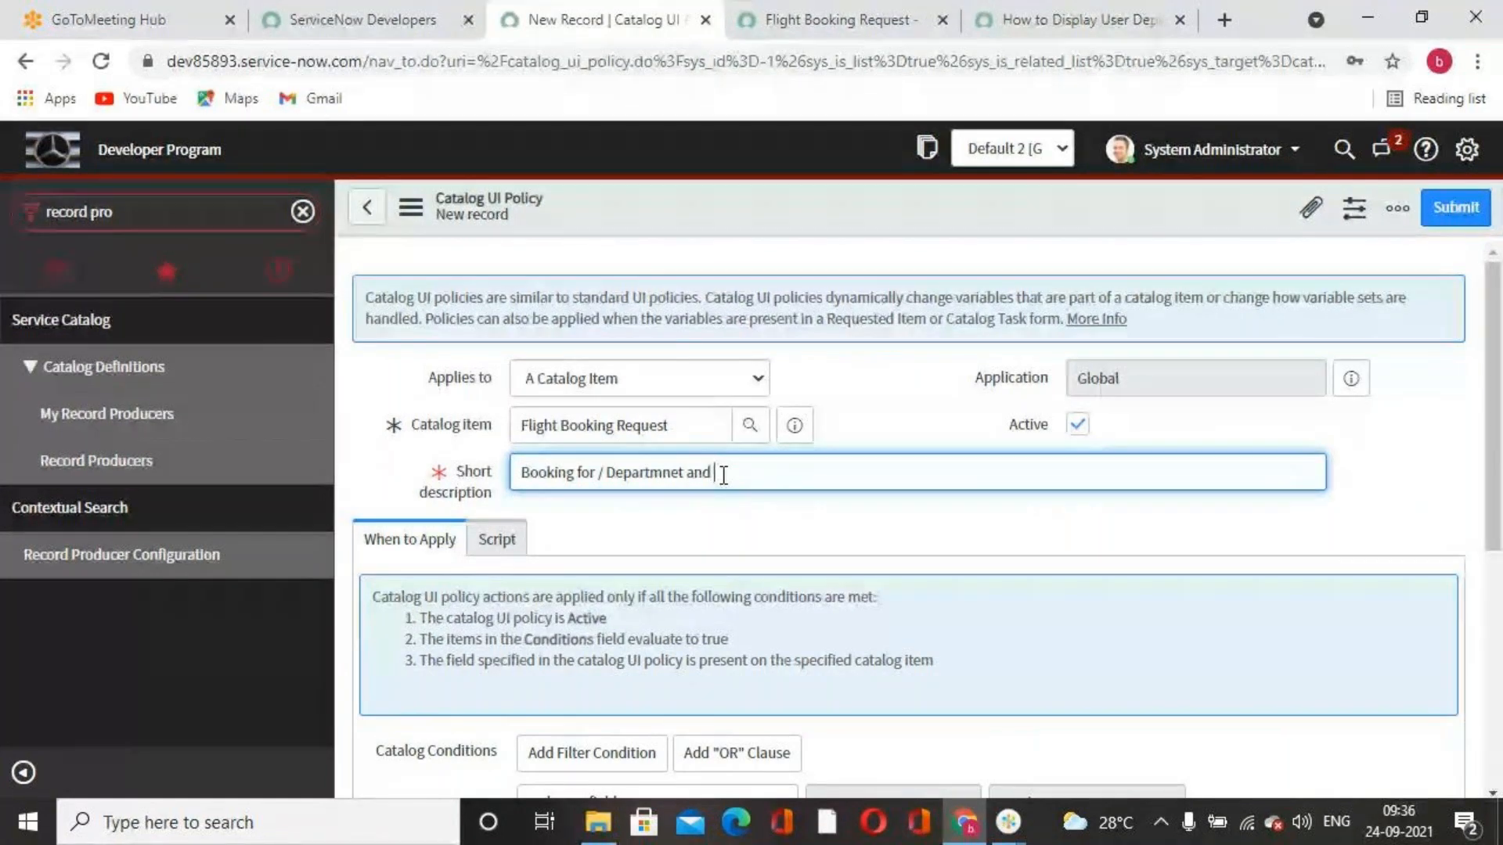
type(" Email shoul")
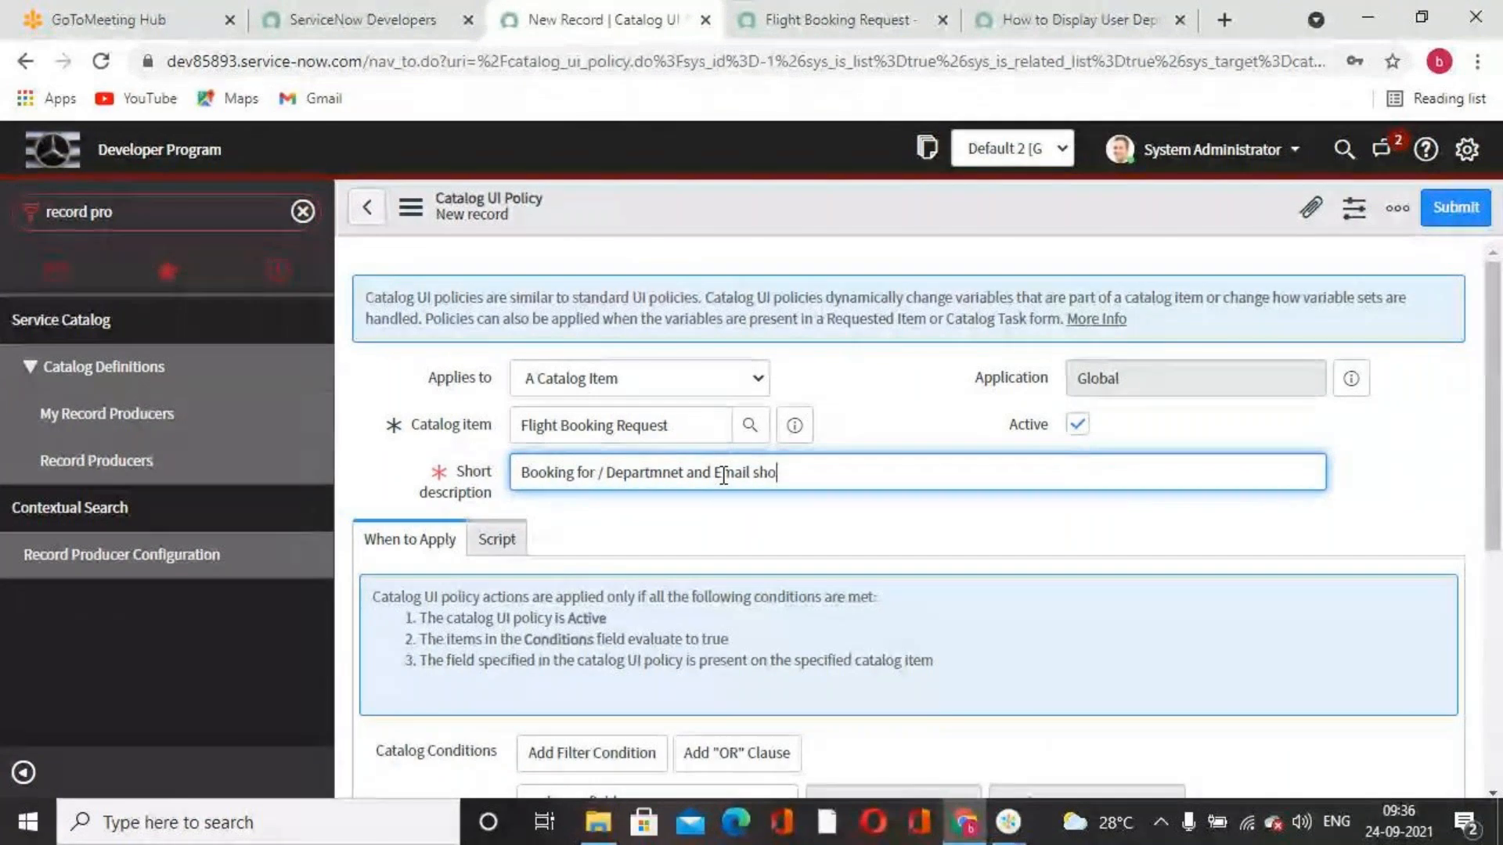
key("BackSpace")
key("BackSpace")
key("BackSpace")
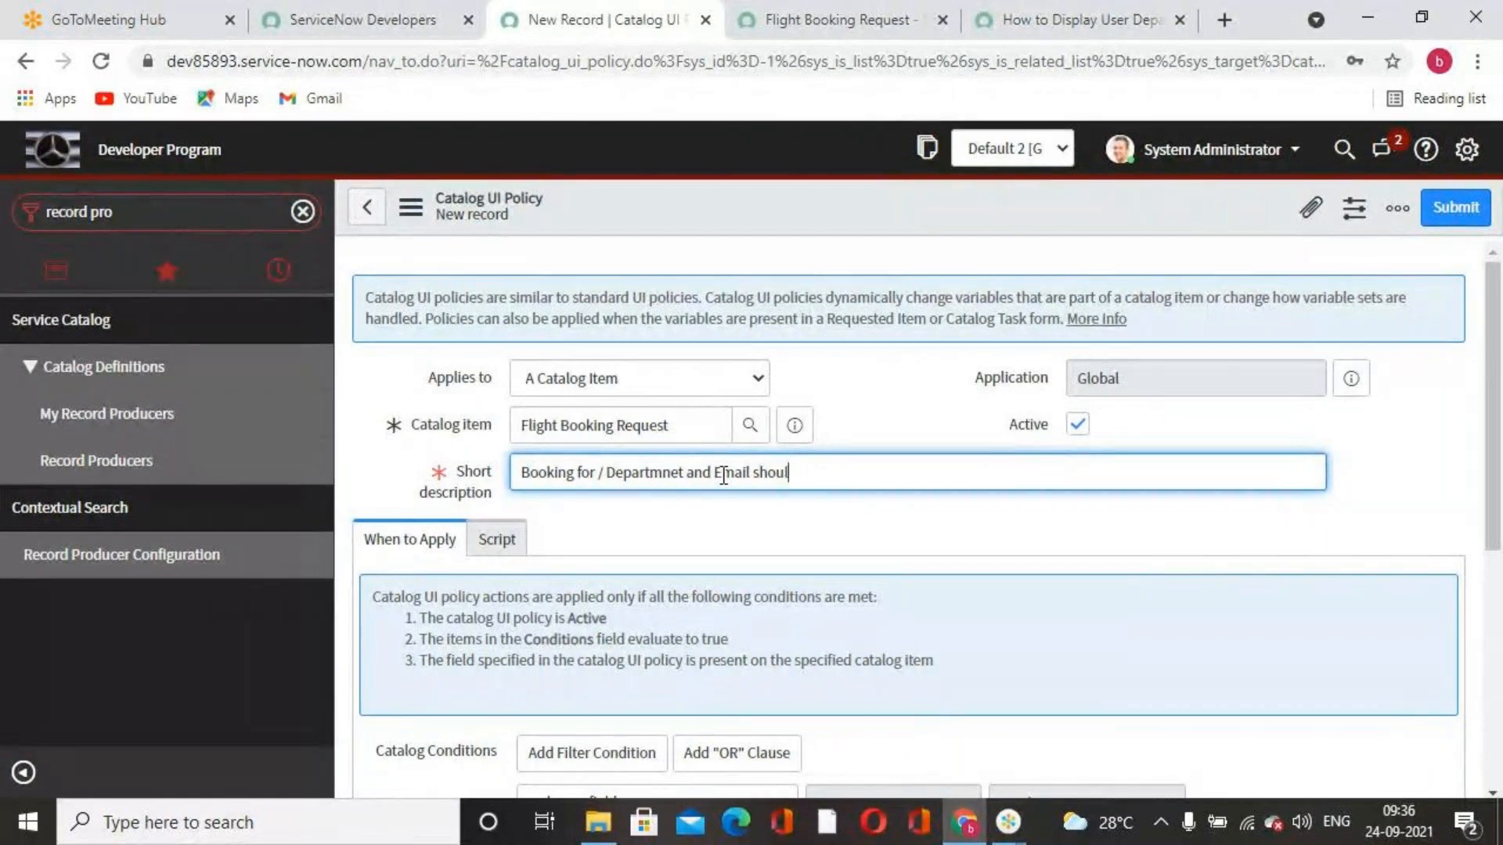
type("ld be r")
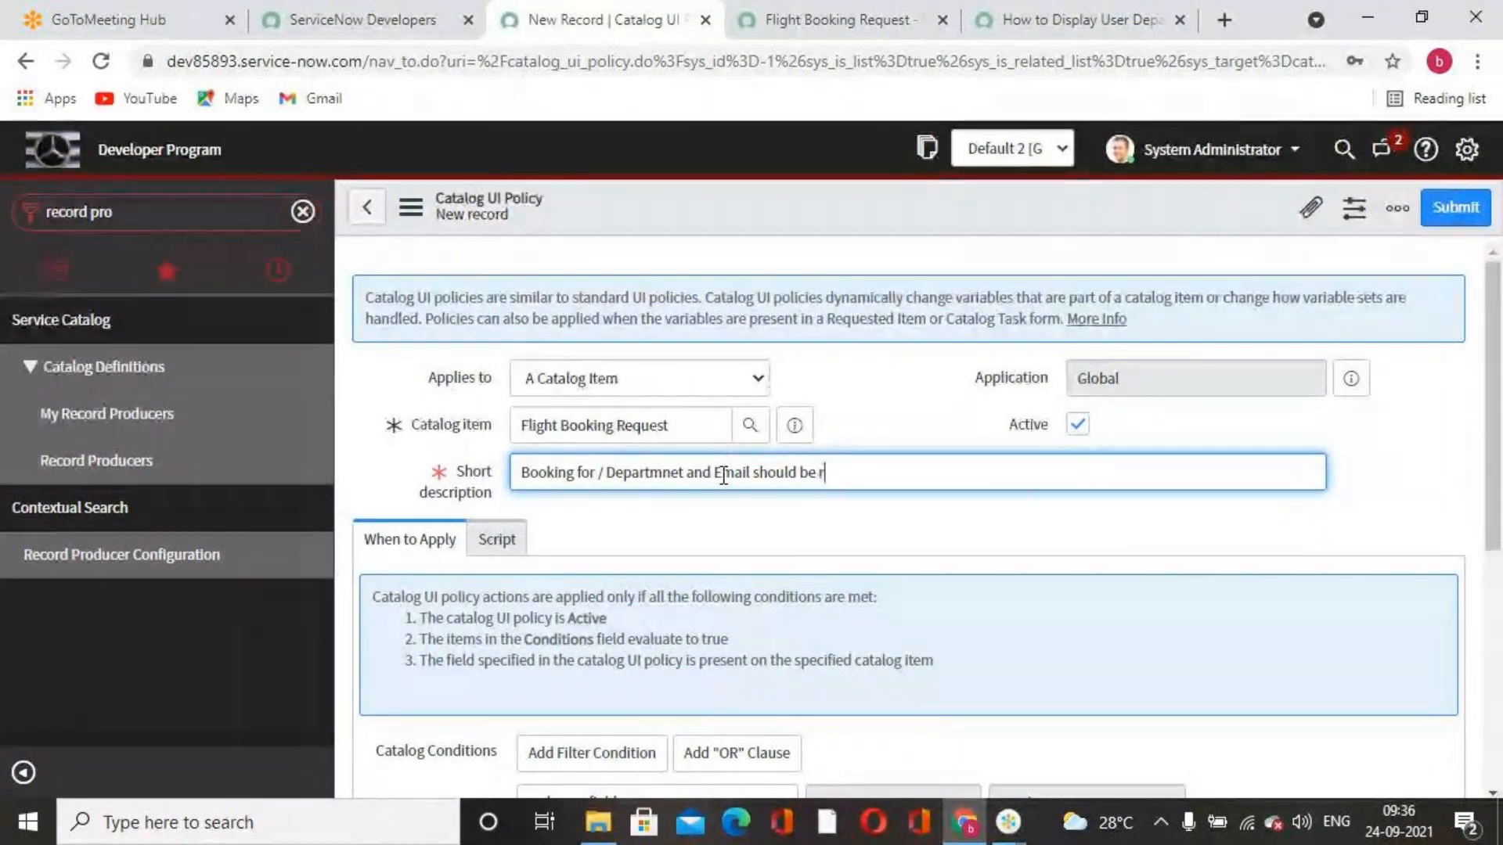
type("ead only")
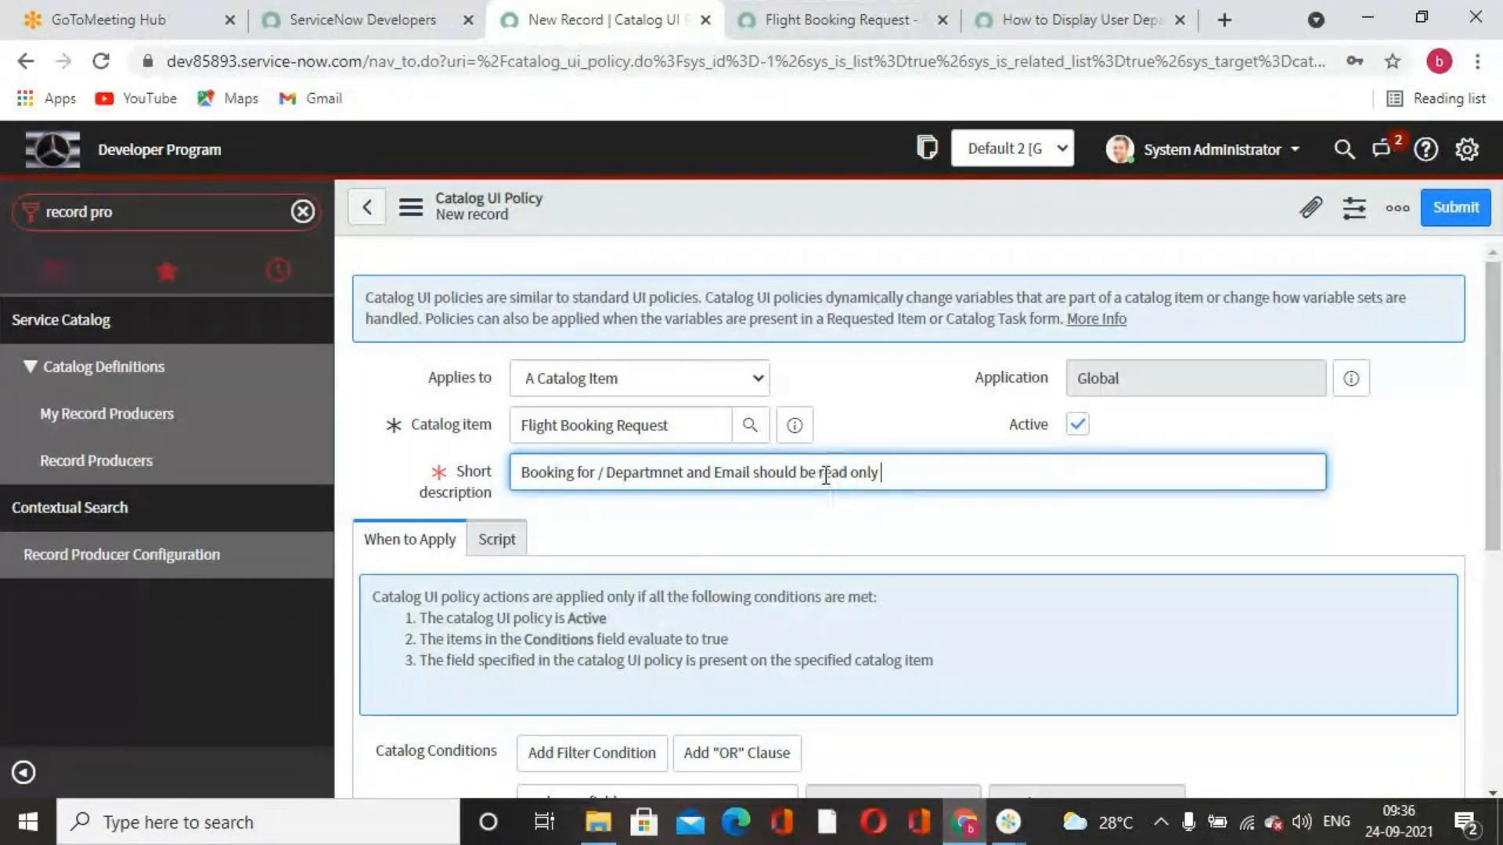
Save the new catalog UI policy while staying on its record.
scroll(1092, 547, "down", 3)
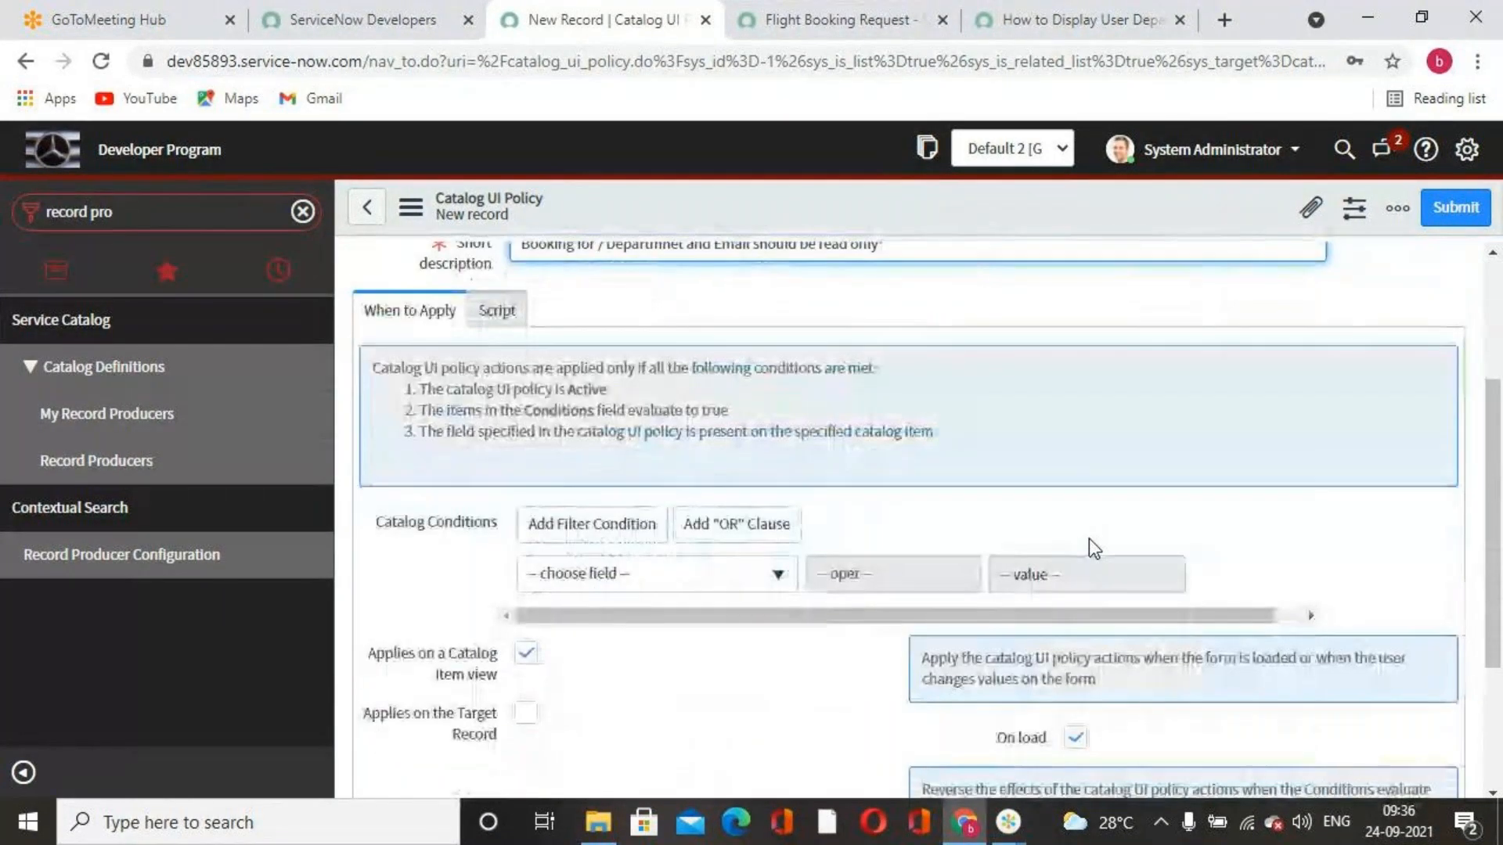
scroll(833, 364, "up", 1)
scroll(828, 355, "up", 2)
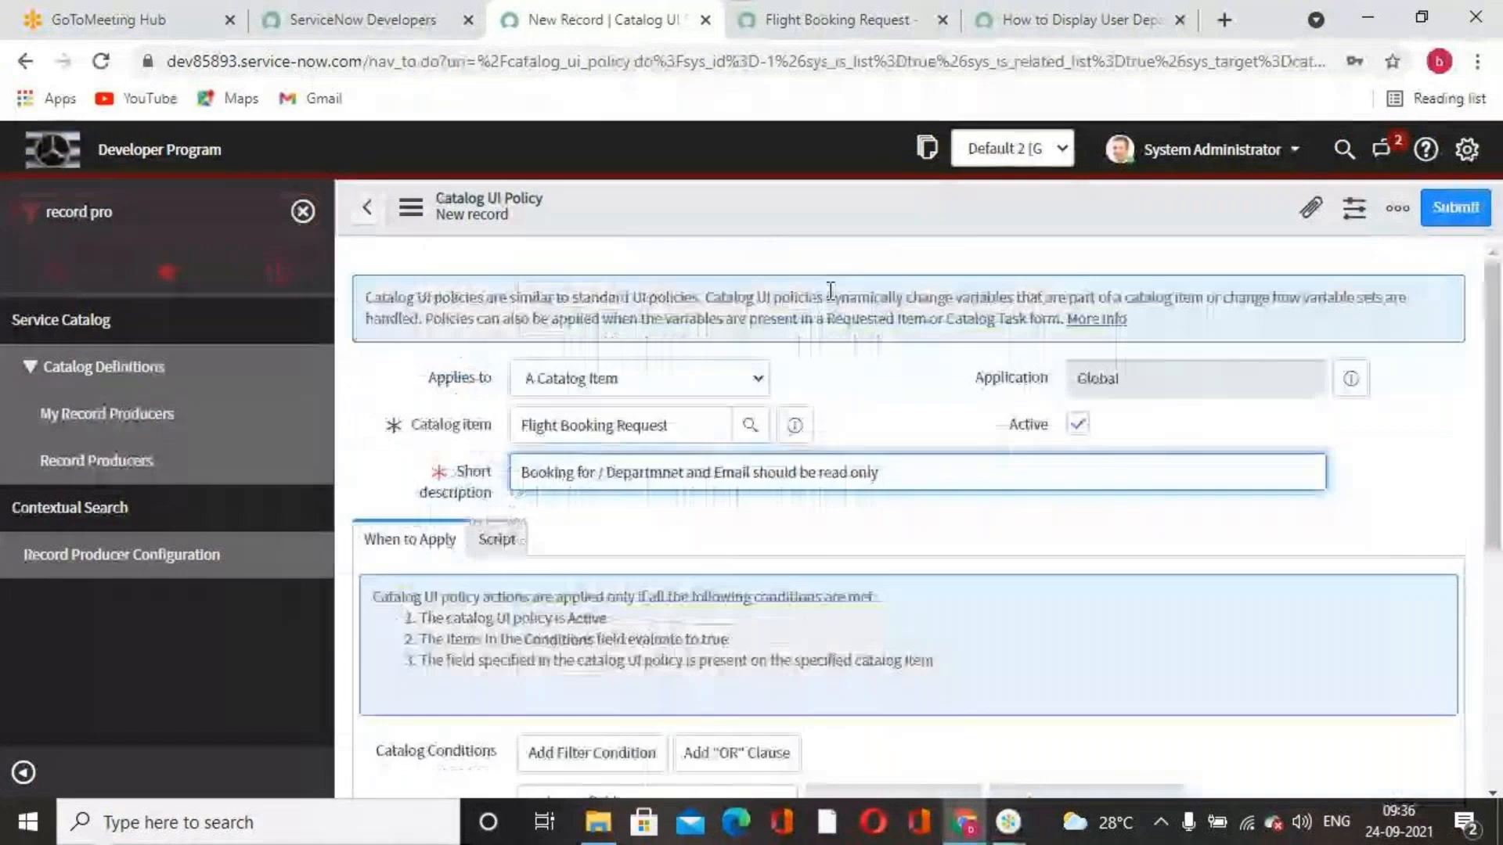
right_click(811, 216)
left_click(841, 226)
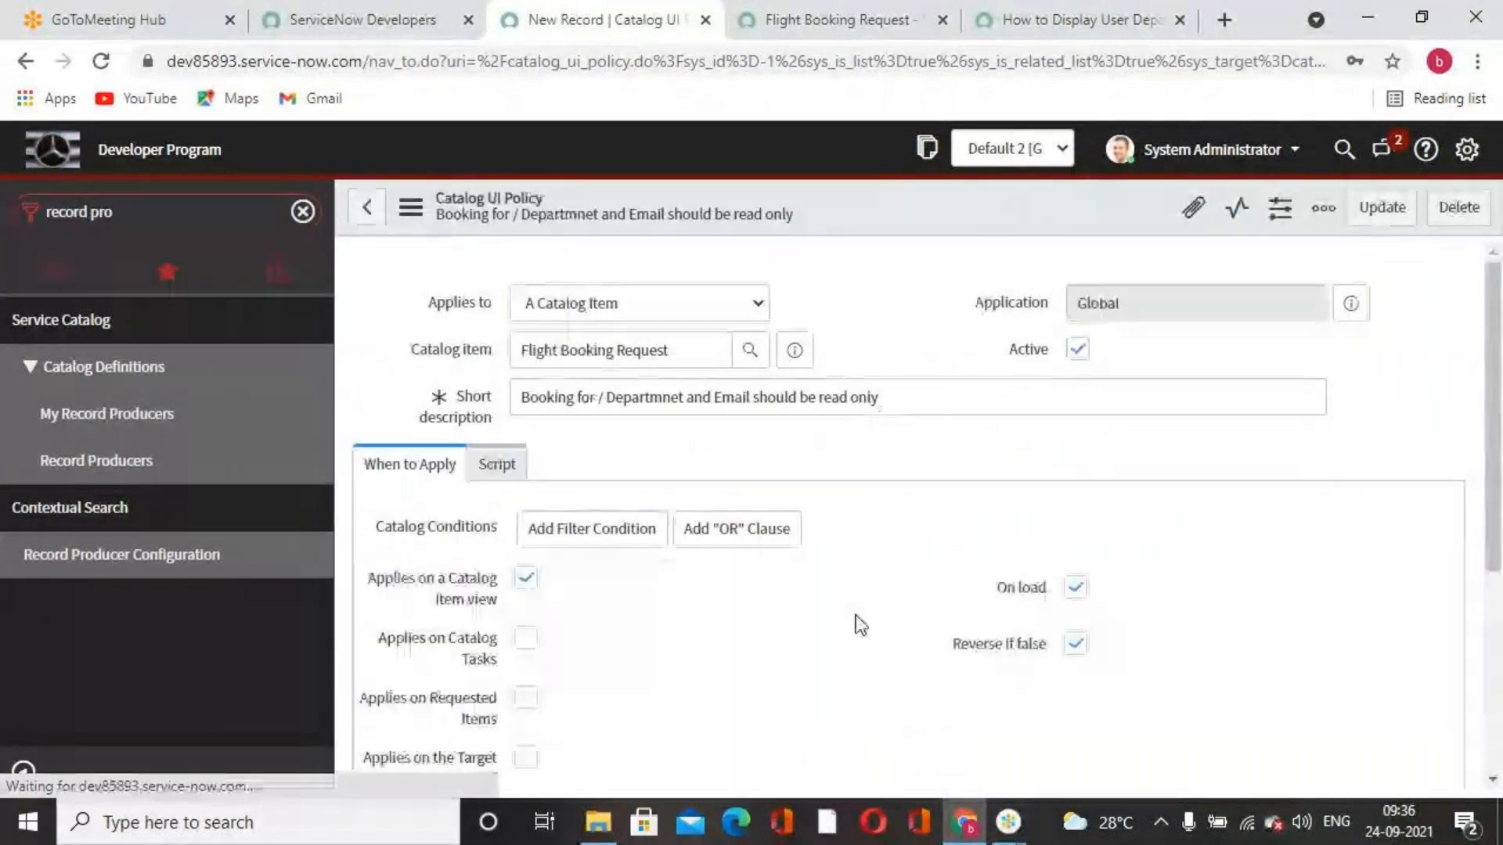
Add a catalog UI policy action for the employee_department variable with Read only set to True.
scroll(856, 620, "down", 2)
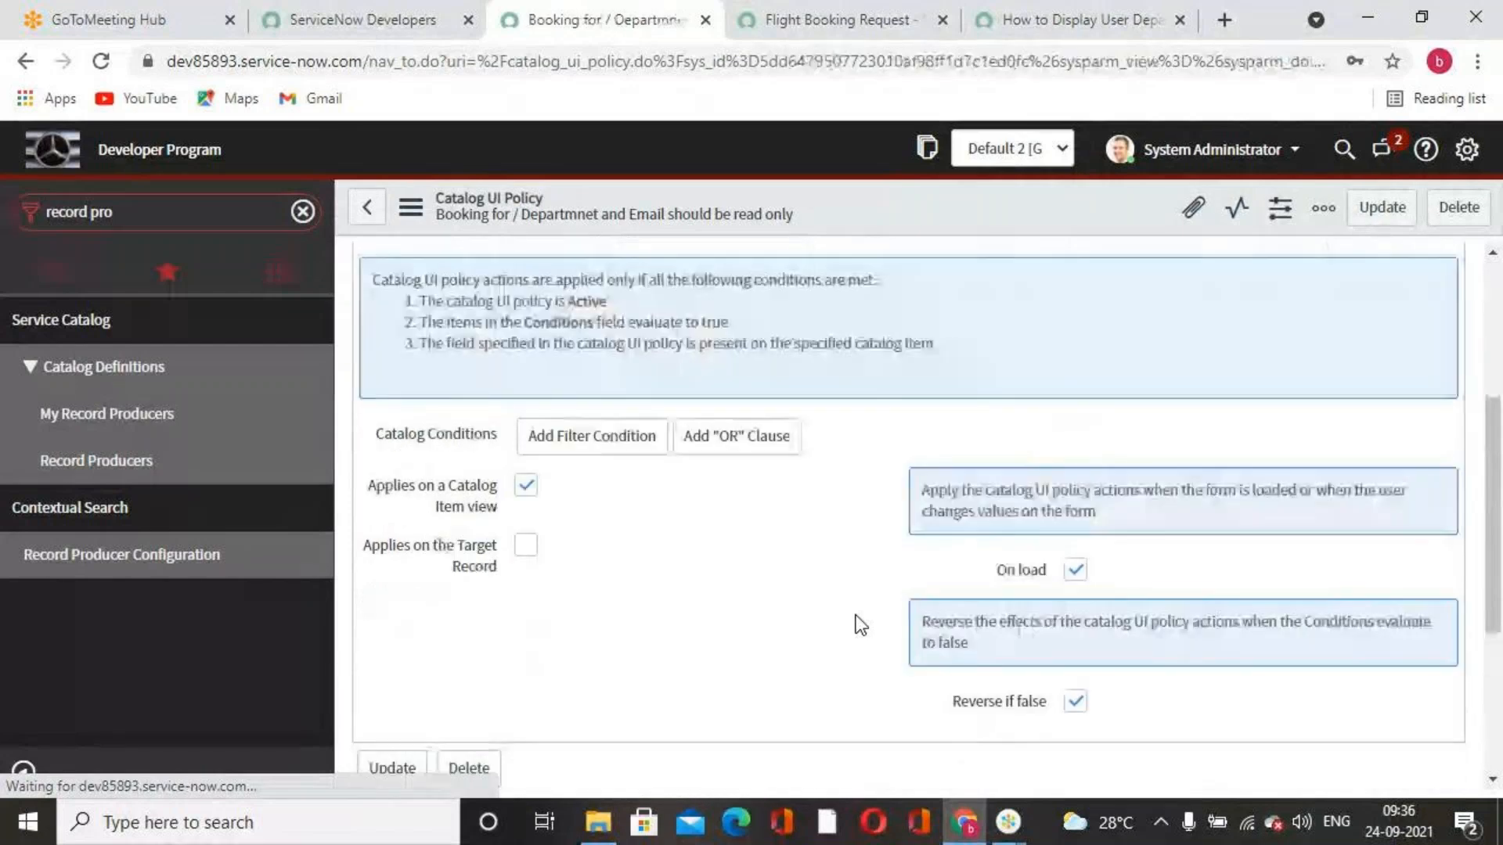
scroll(855, 614, "down", 4)
left_click(609, 517)
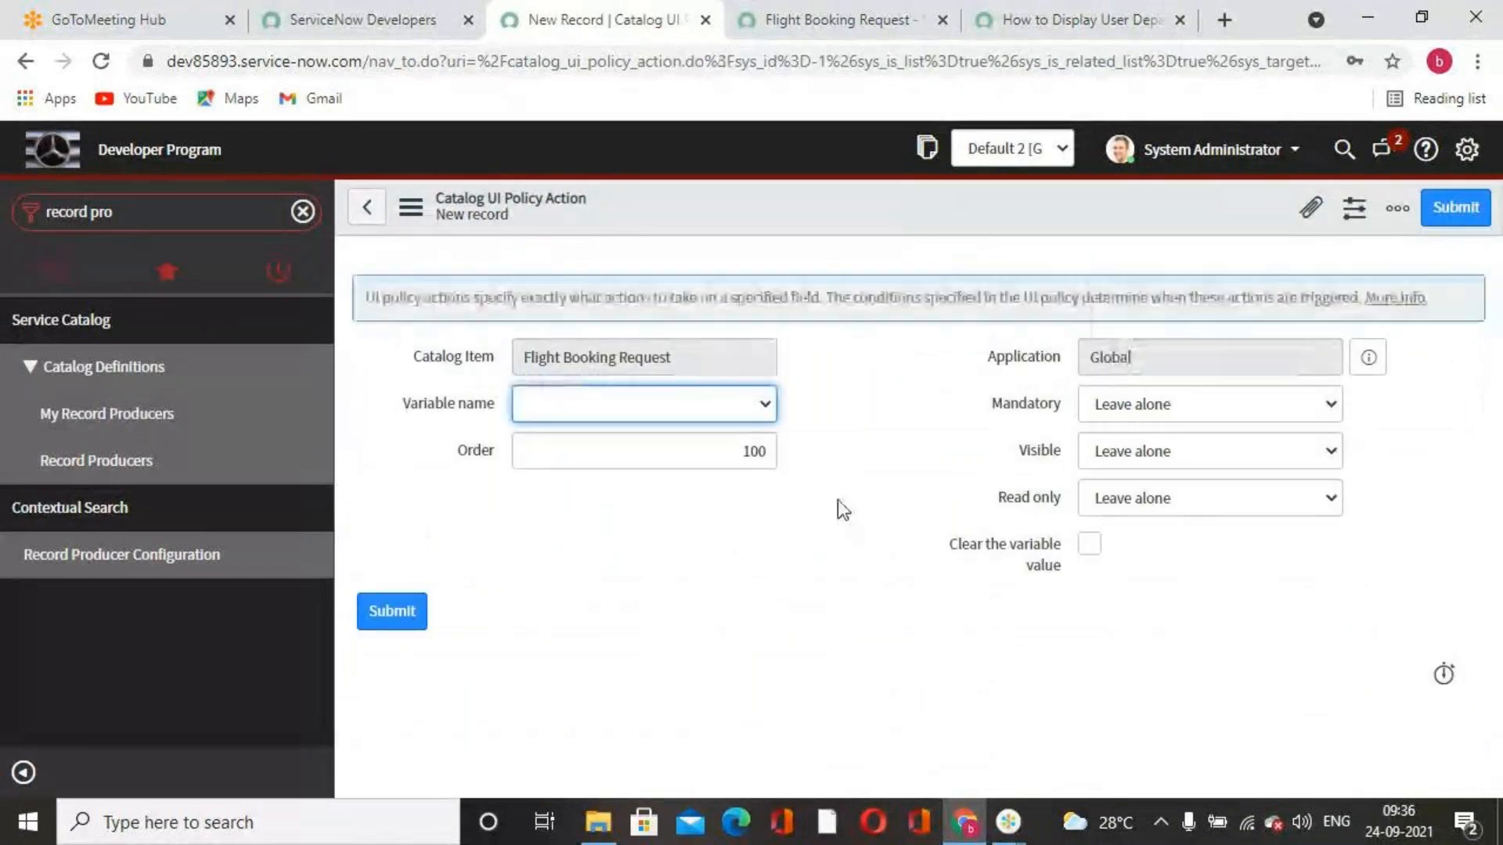
left_click(764, 401)
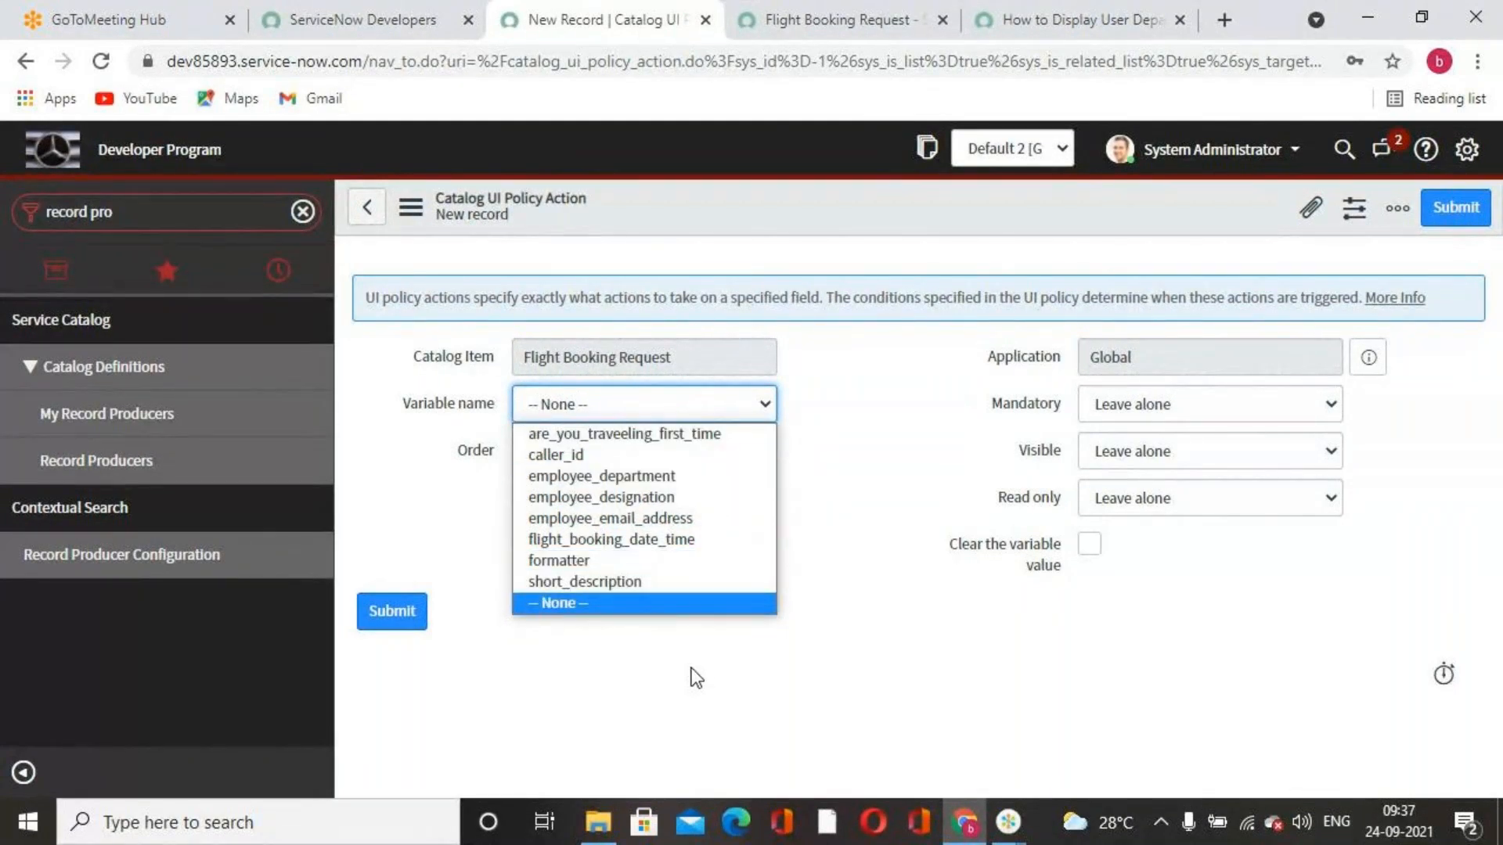
left_click(652, 477)
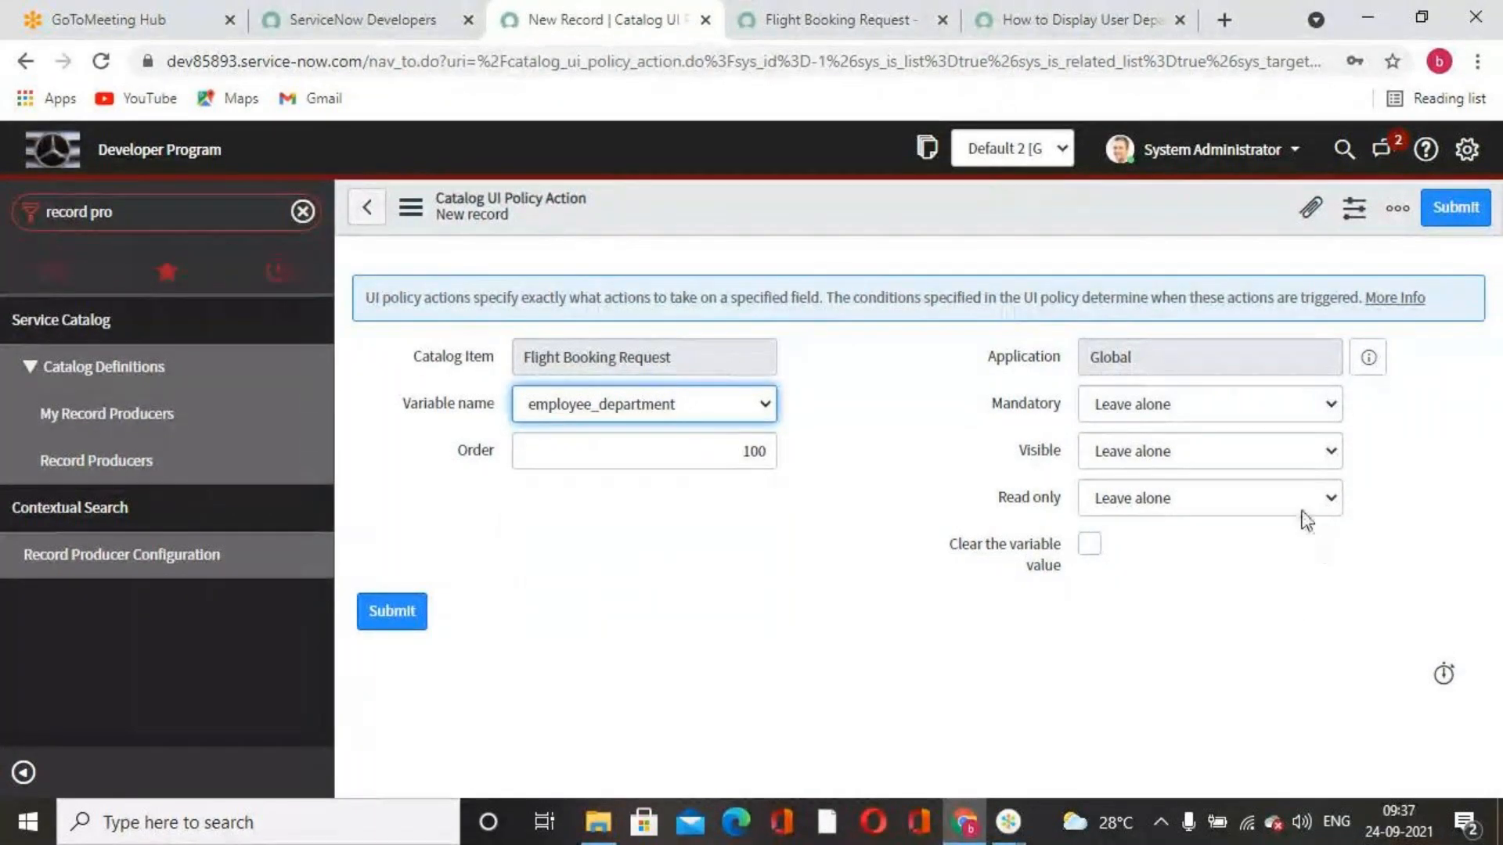
left_click(1166, 497)
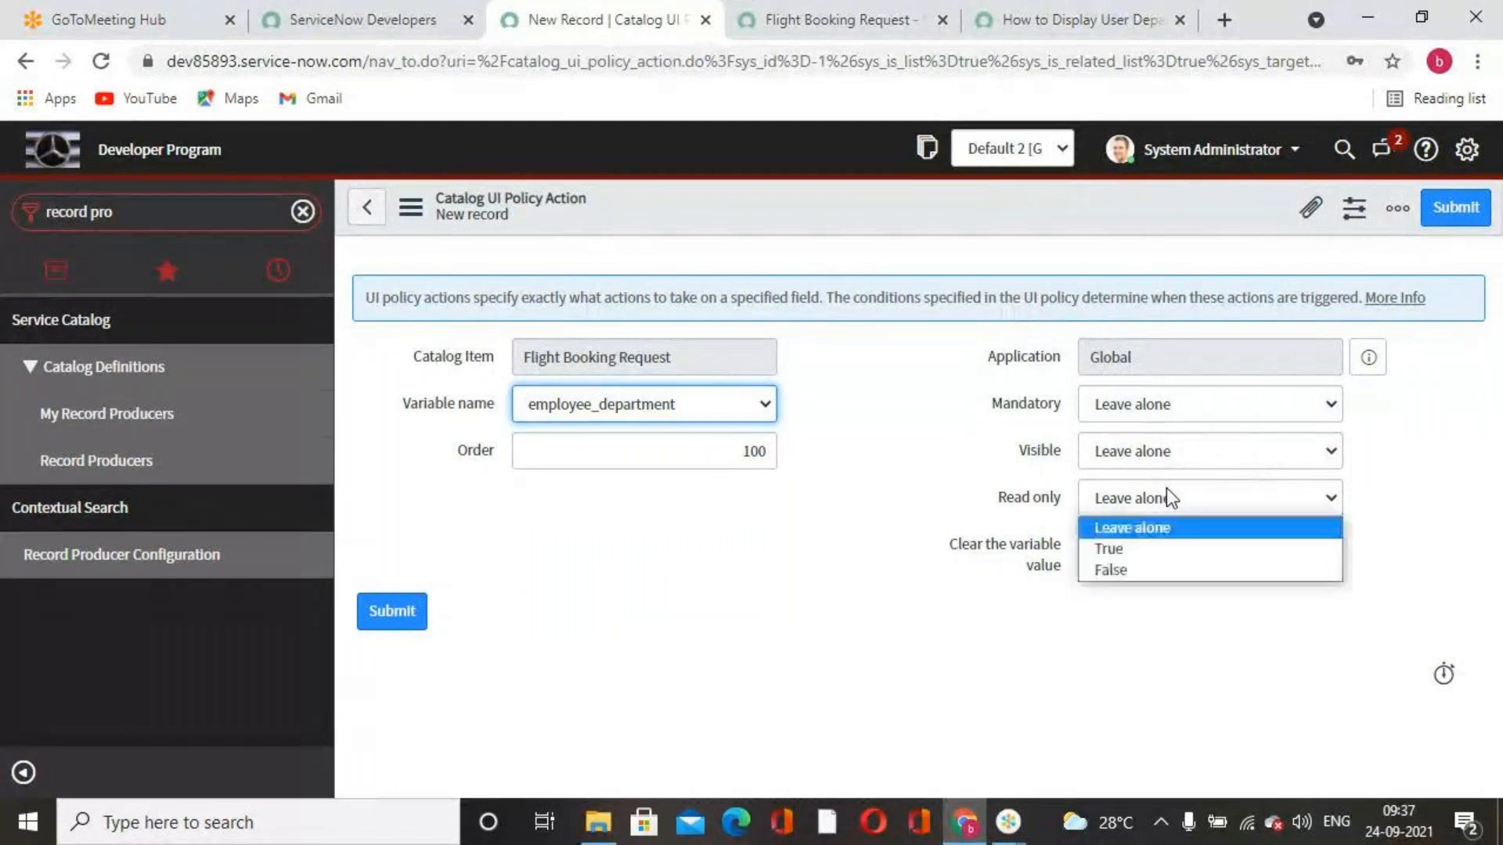
left_click(1129, 546)
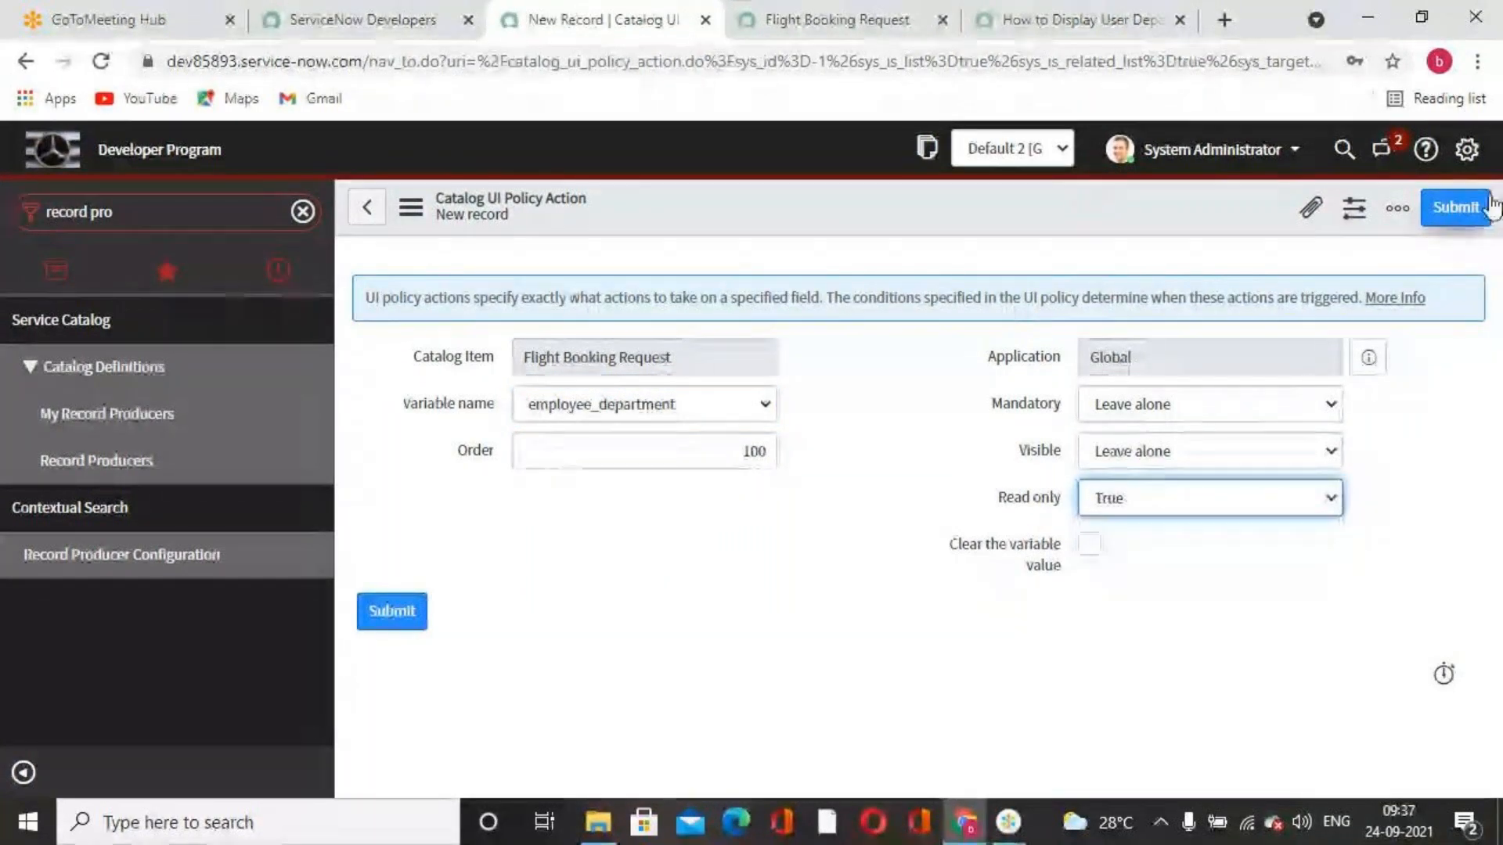
left_click(1470, 208)
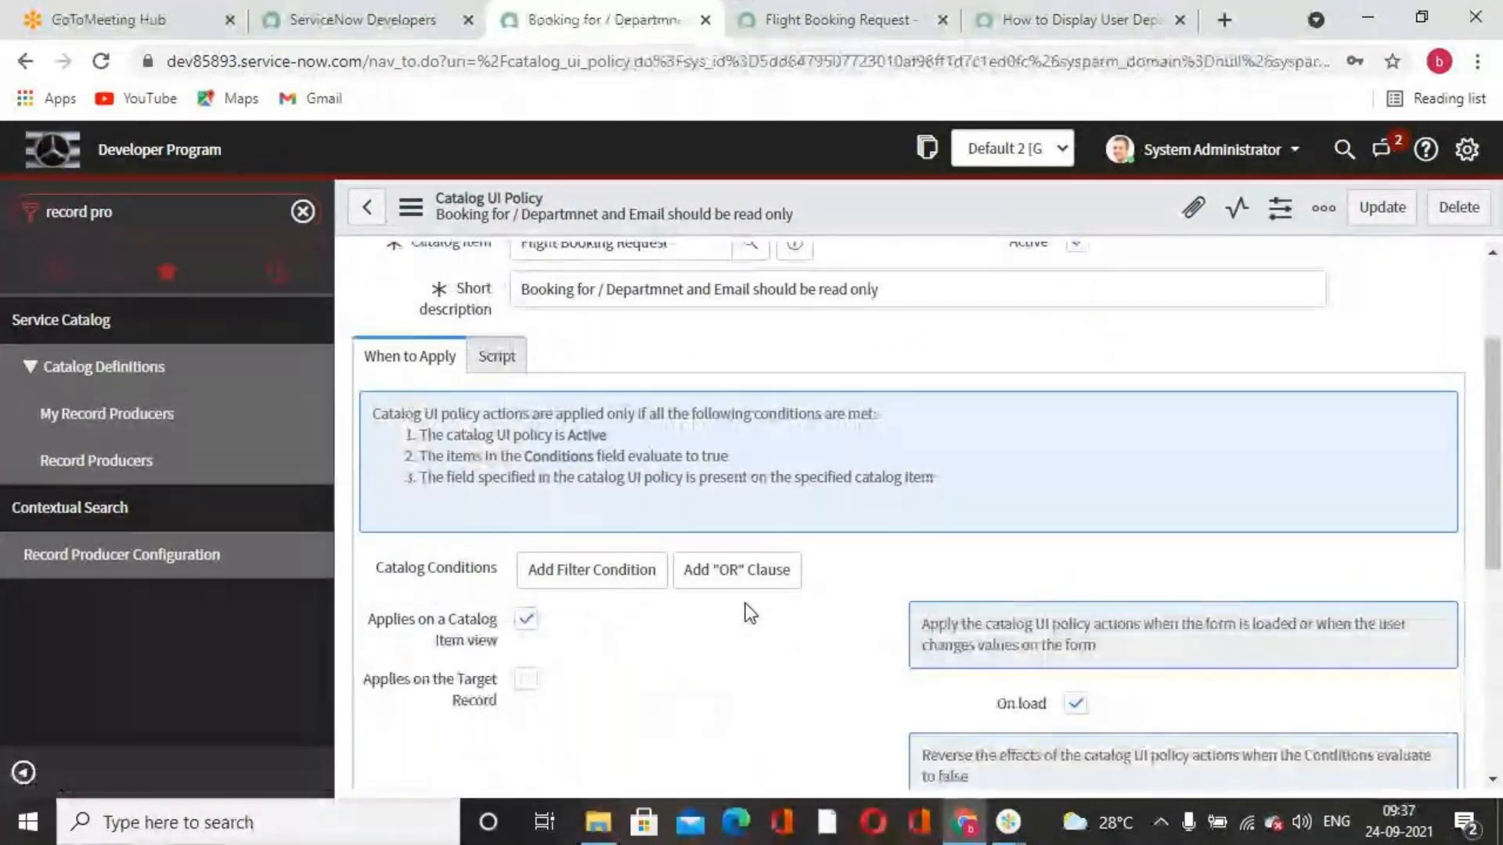
Add a catalog UI policy action setting Read only to True for the employee_email_address variable, and update the policy.
scroll(747, 612, "down", 5)
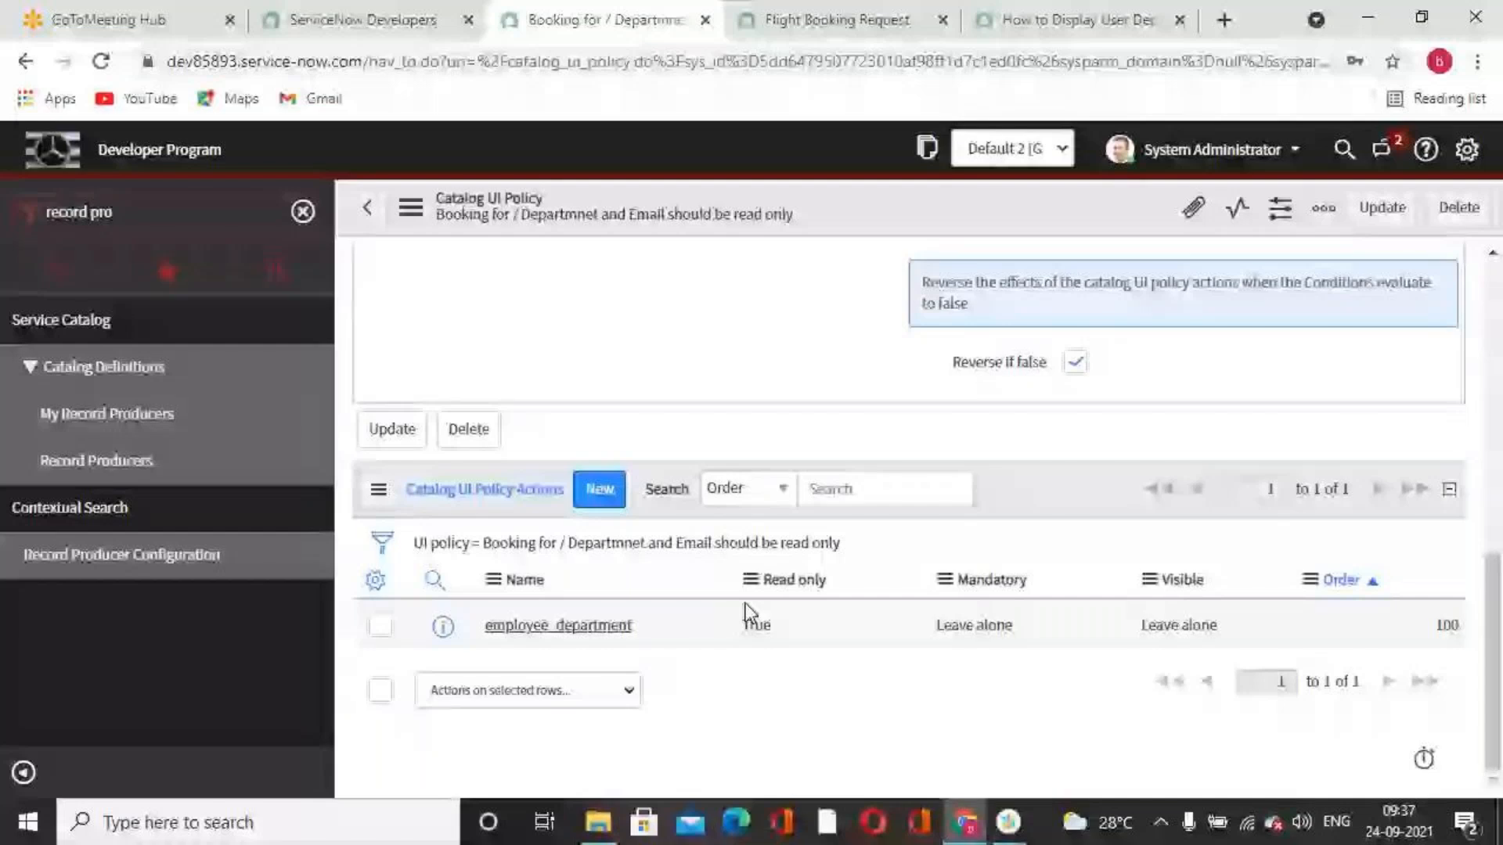
left_click(601, 490)
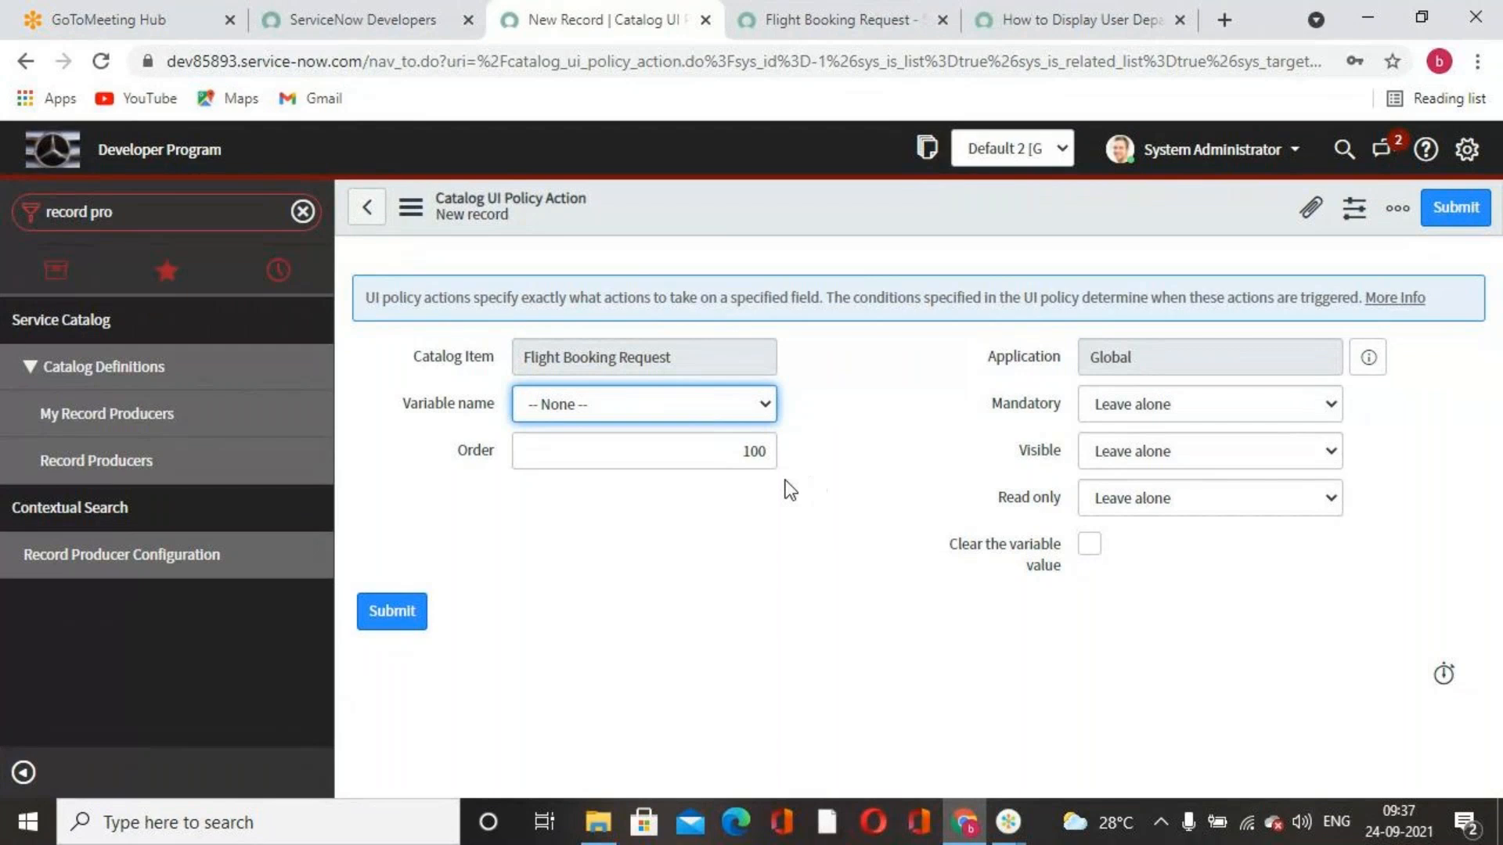
left_click(761, 414)
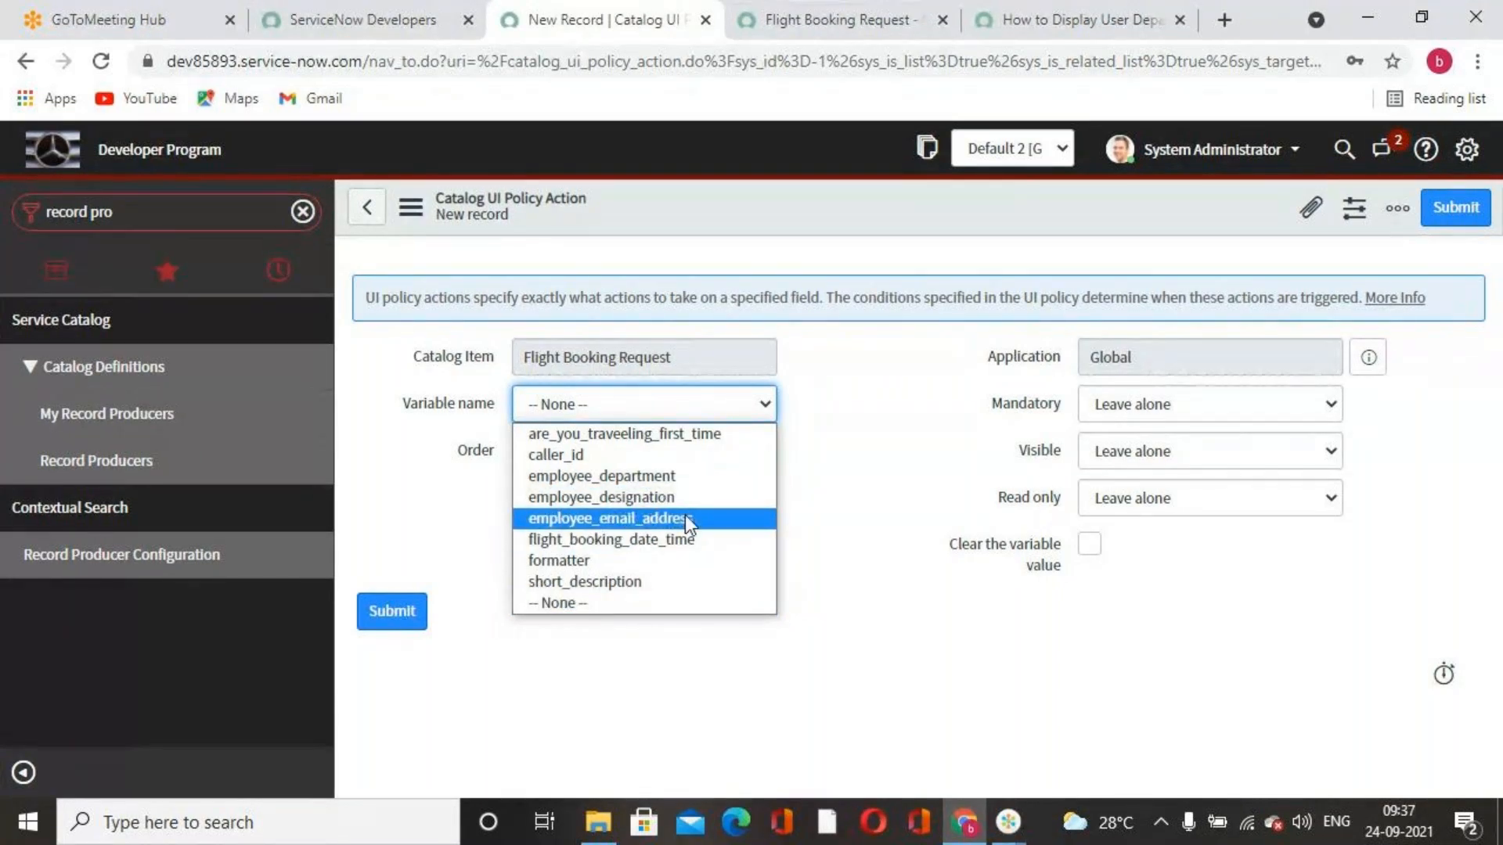
left_click(650, 518)
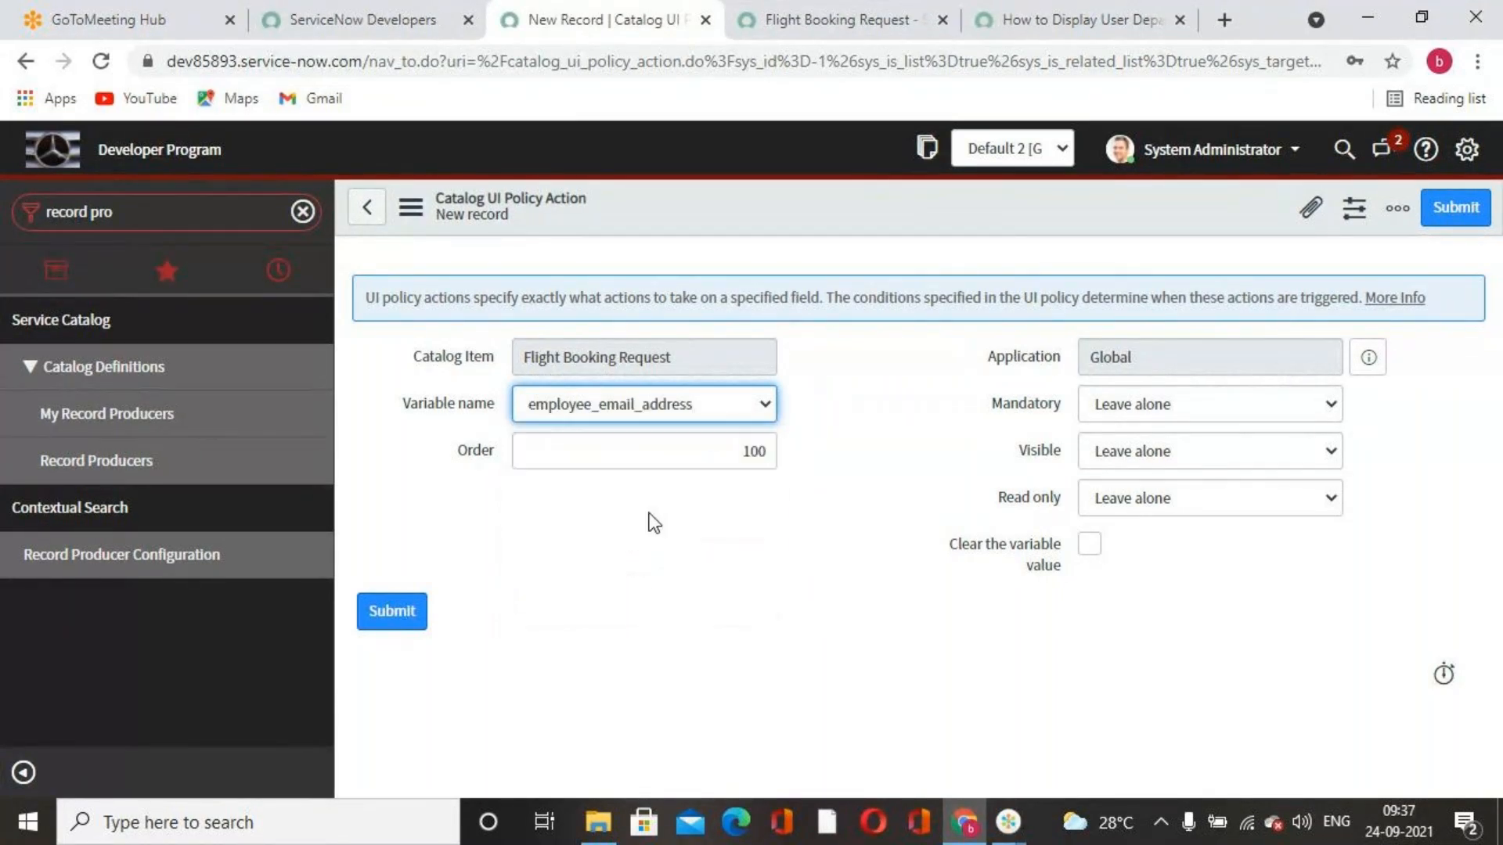
left_click(1195, 496)
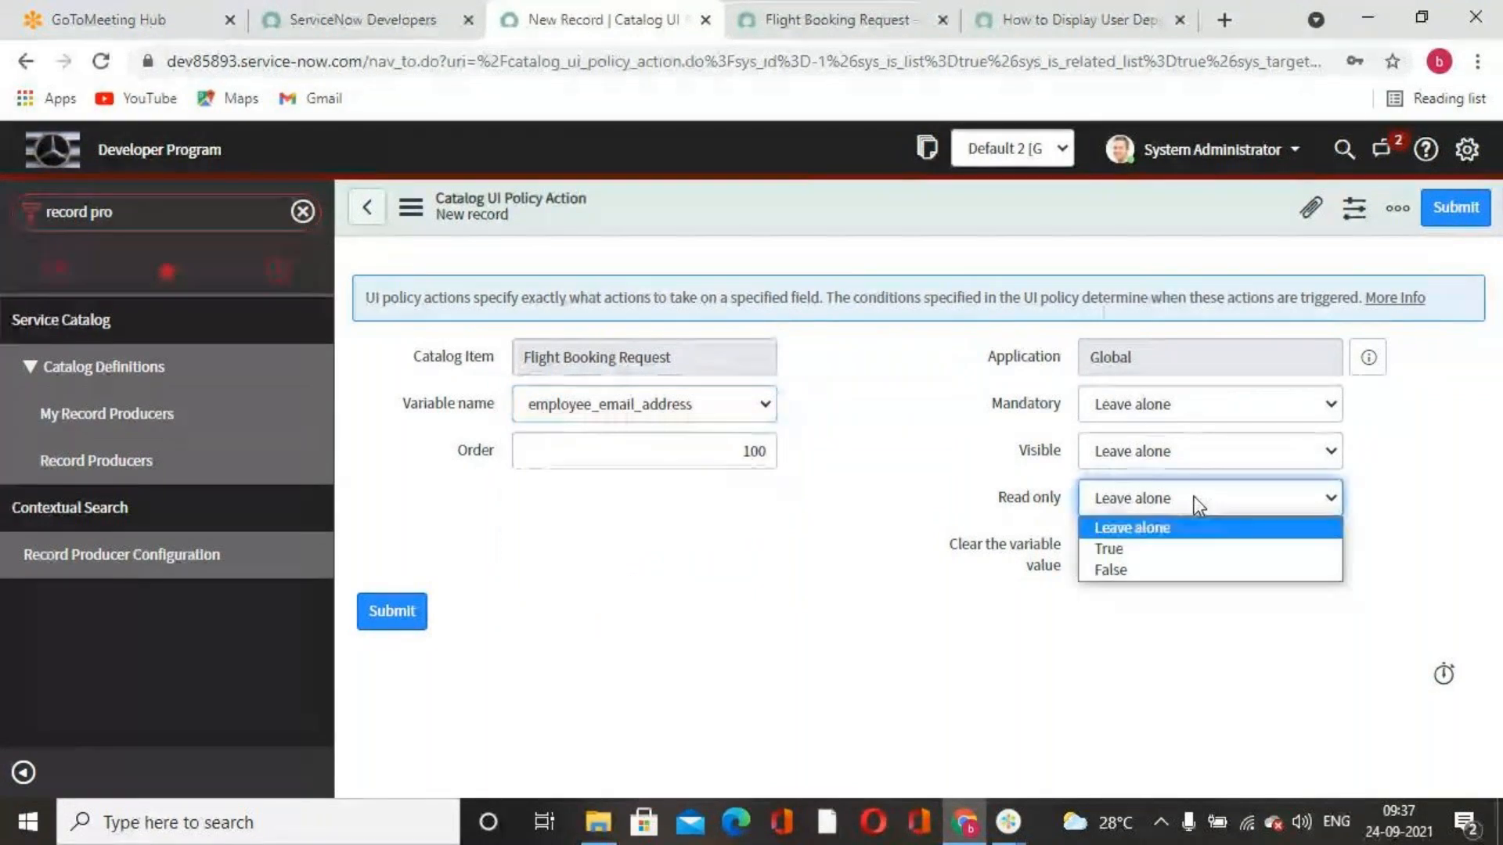
left_click(1161, 548)
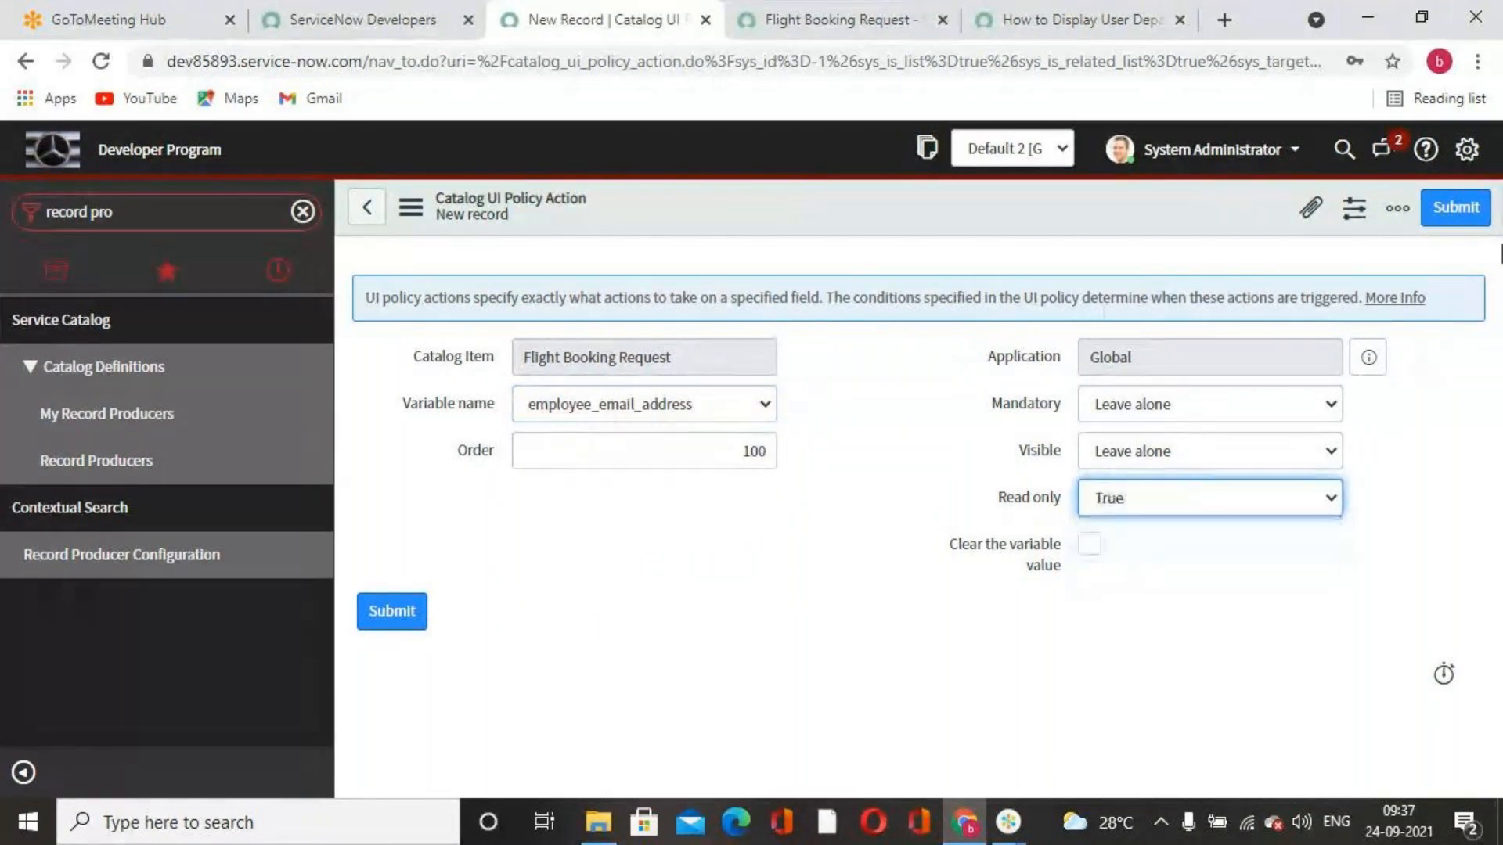
left_click(1453, 209)
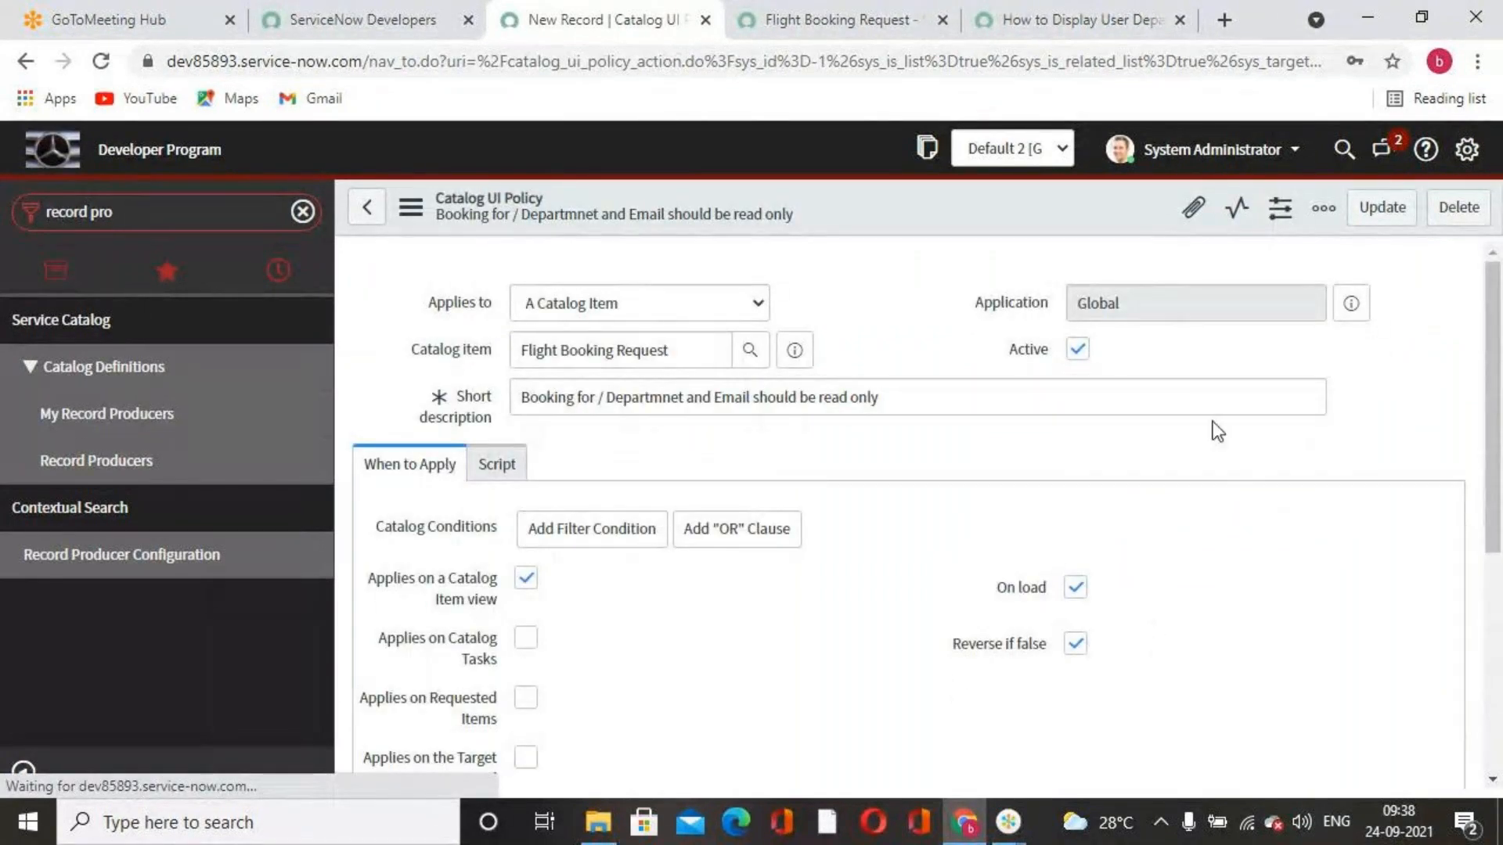
left_click(1372, 225)
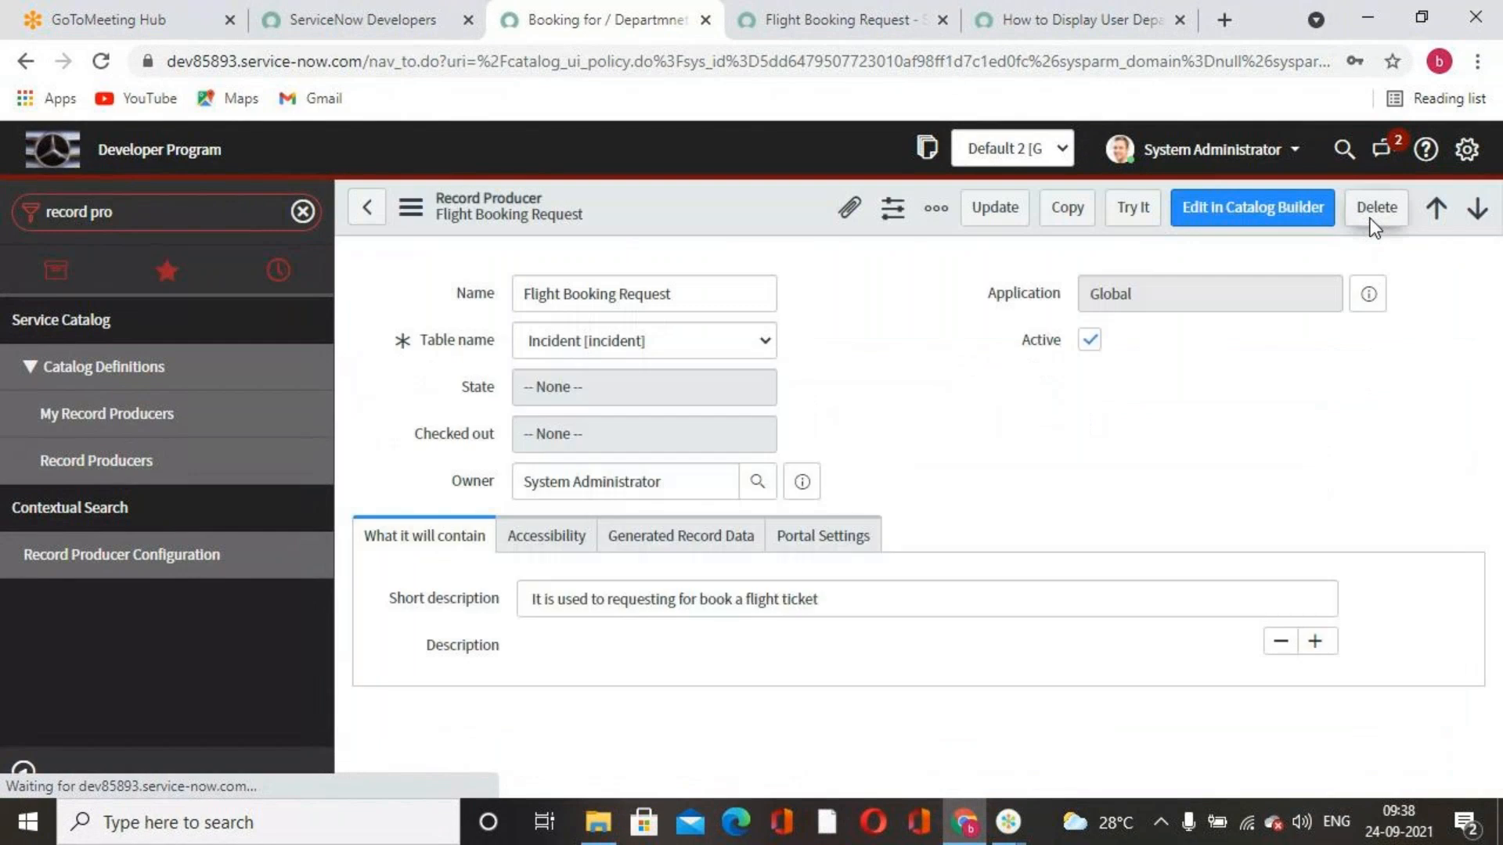
Try out the Flight Booking Request form and check whether the Employee Department? and Employee Email Address? fields can be edited.
left_click(1130, 223)
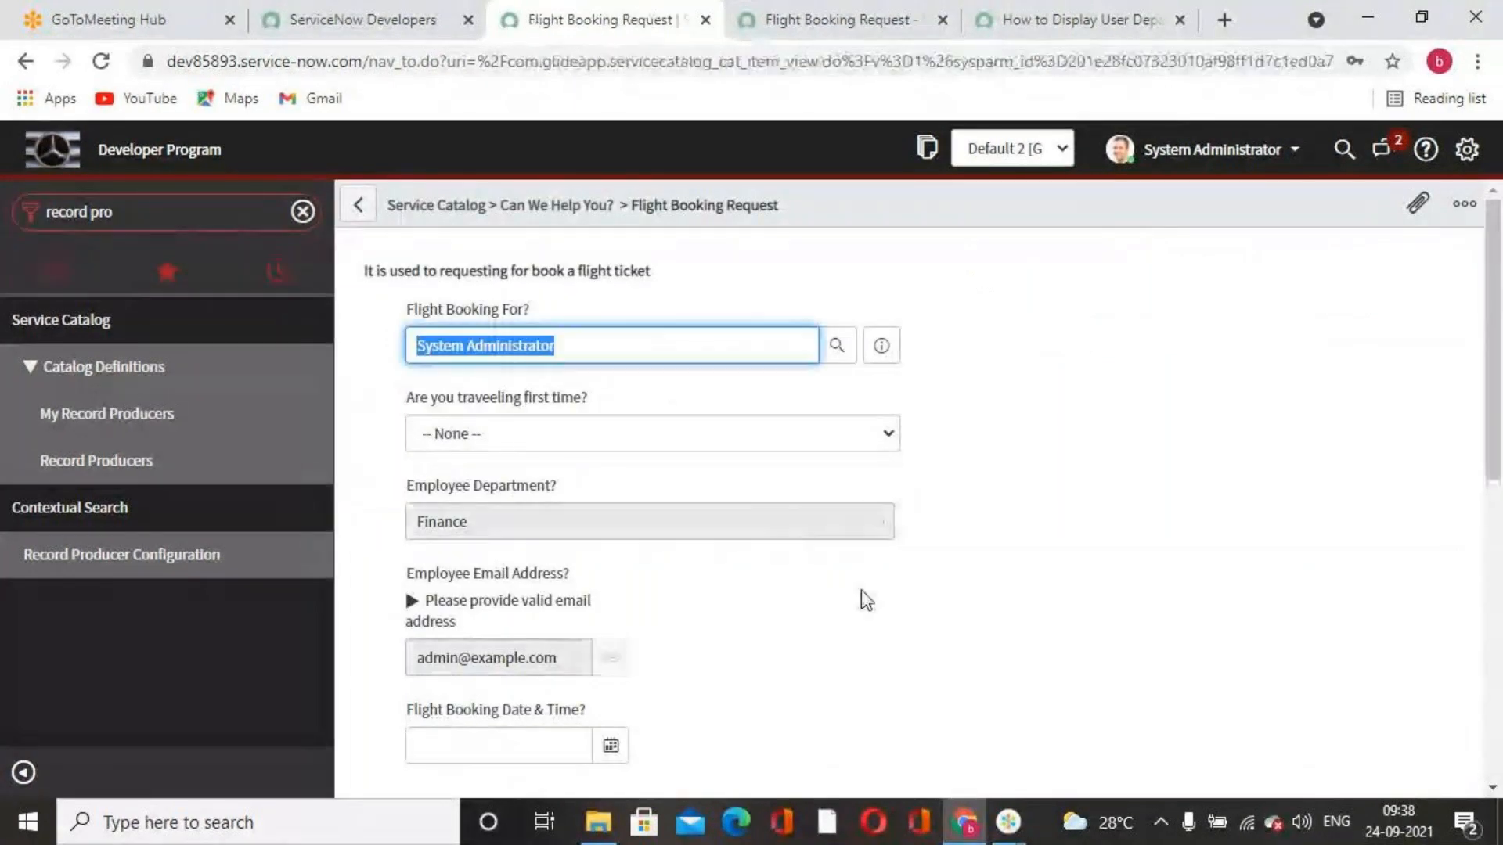
left_click(565, 520)
double_click(545, 657)
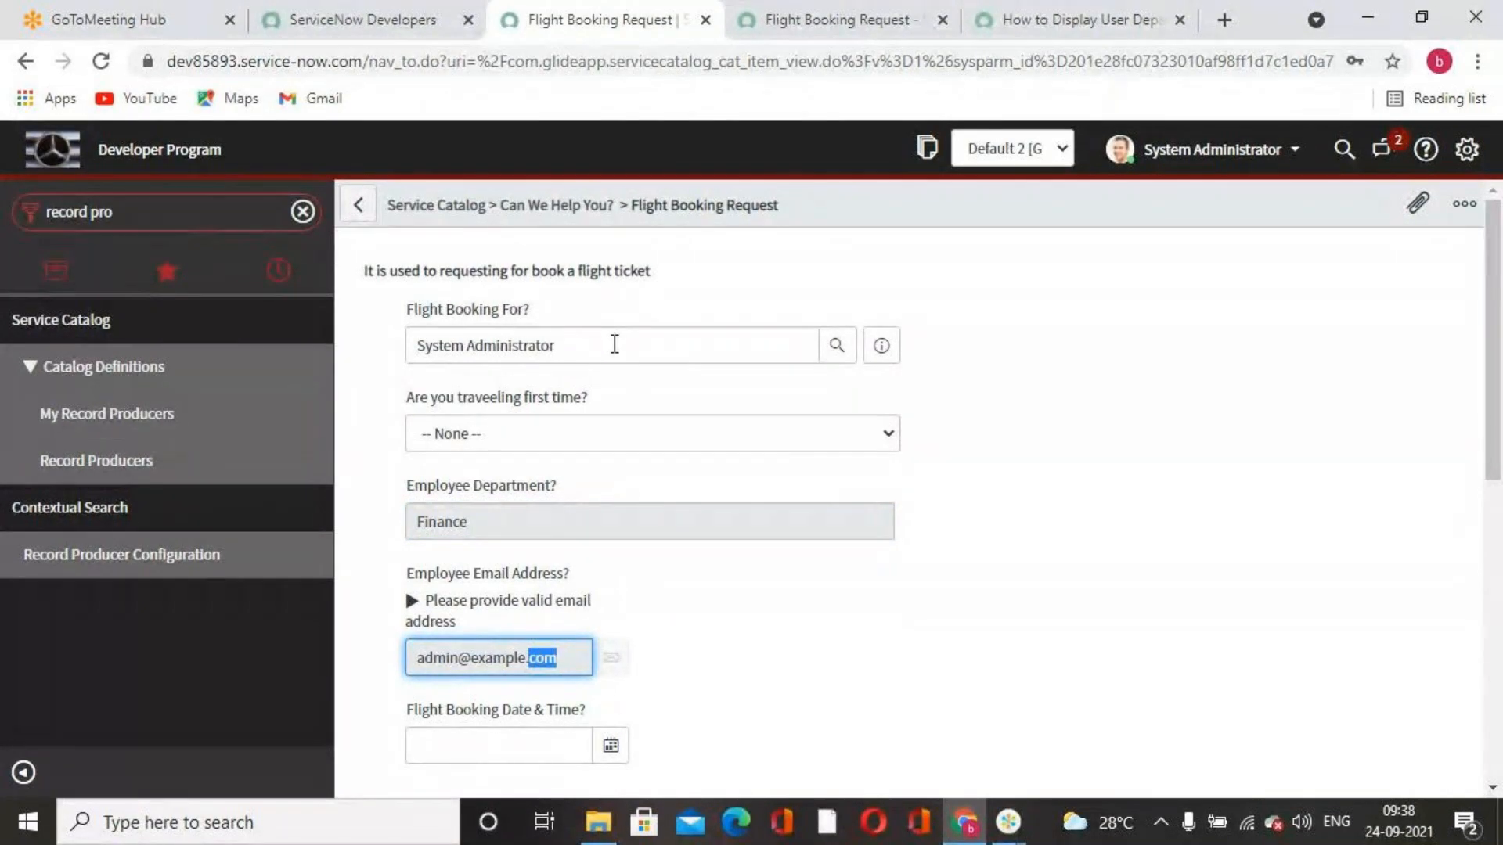
Open the Flight Booking Request record producer from the list of record producers and go to its related records.
left_click(131, 463)
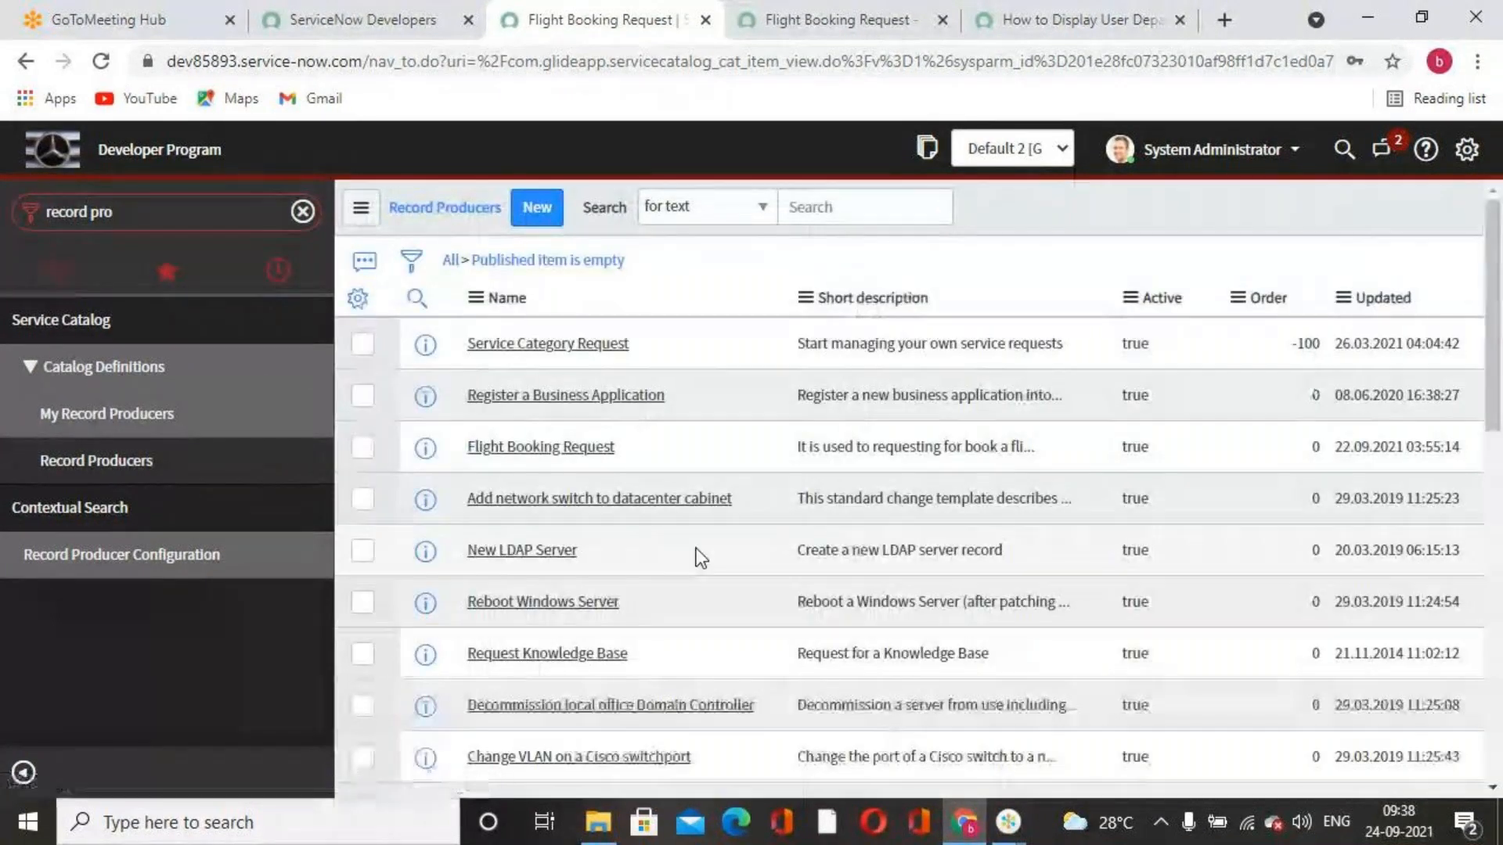
left_click(567, 452)
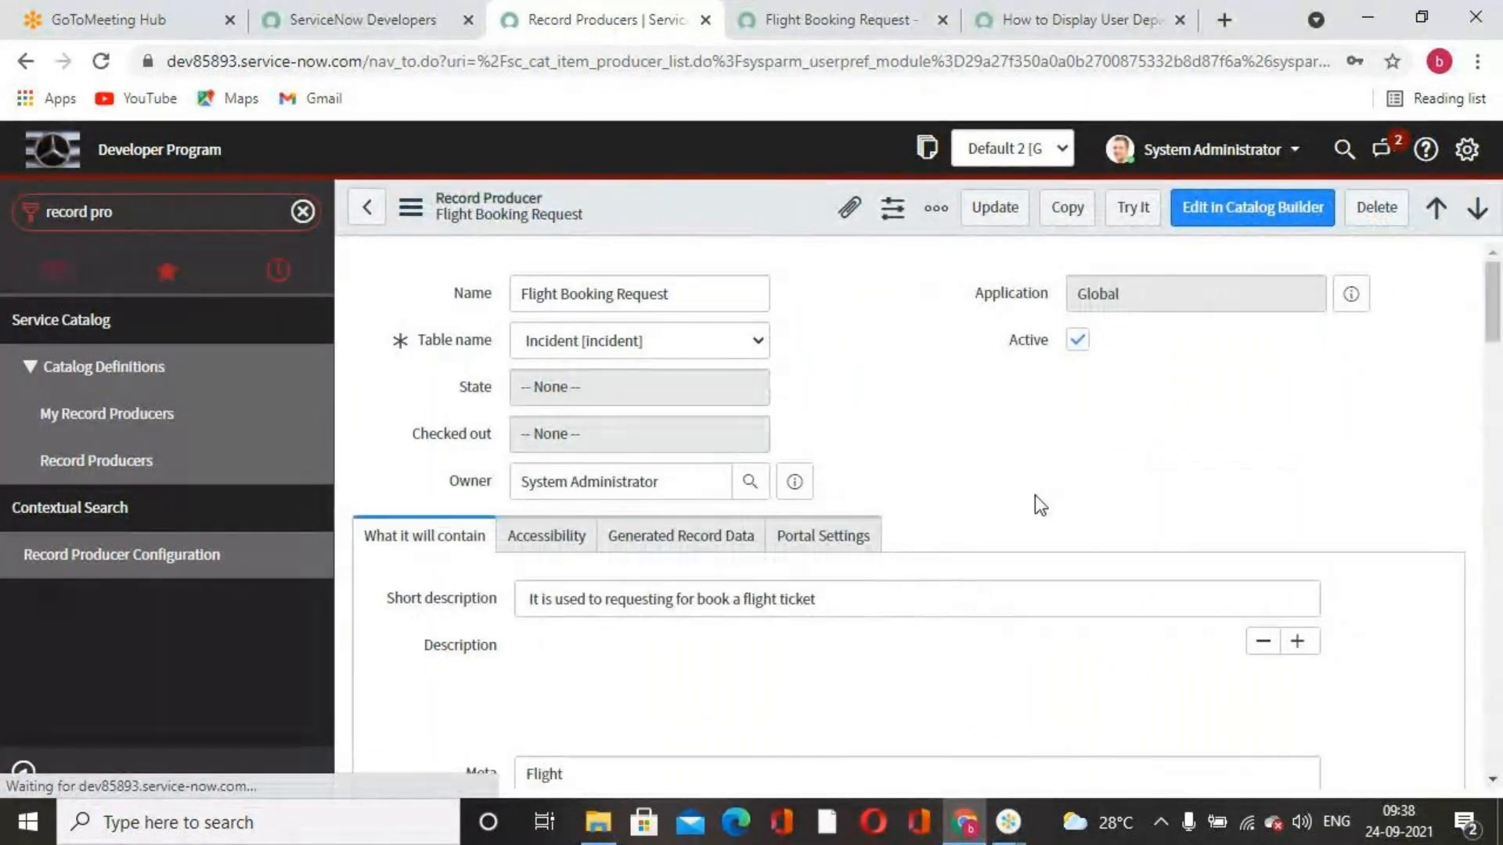
scroll(1037, 505, "down", 1)
scroll(1035, 495, "down", 12)
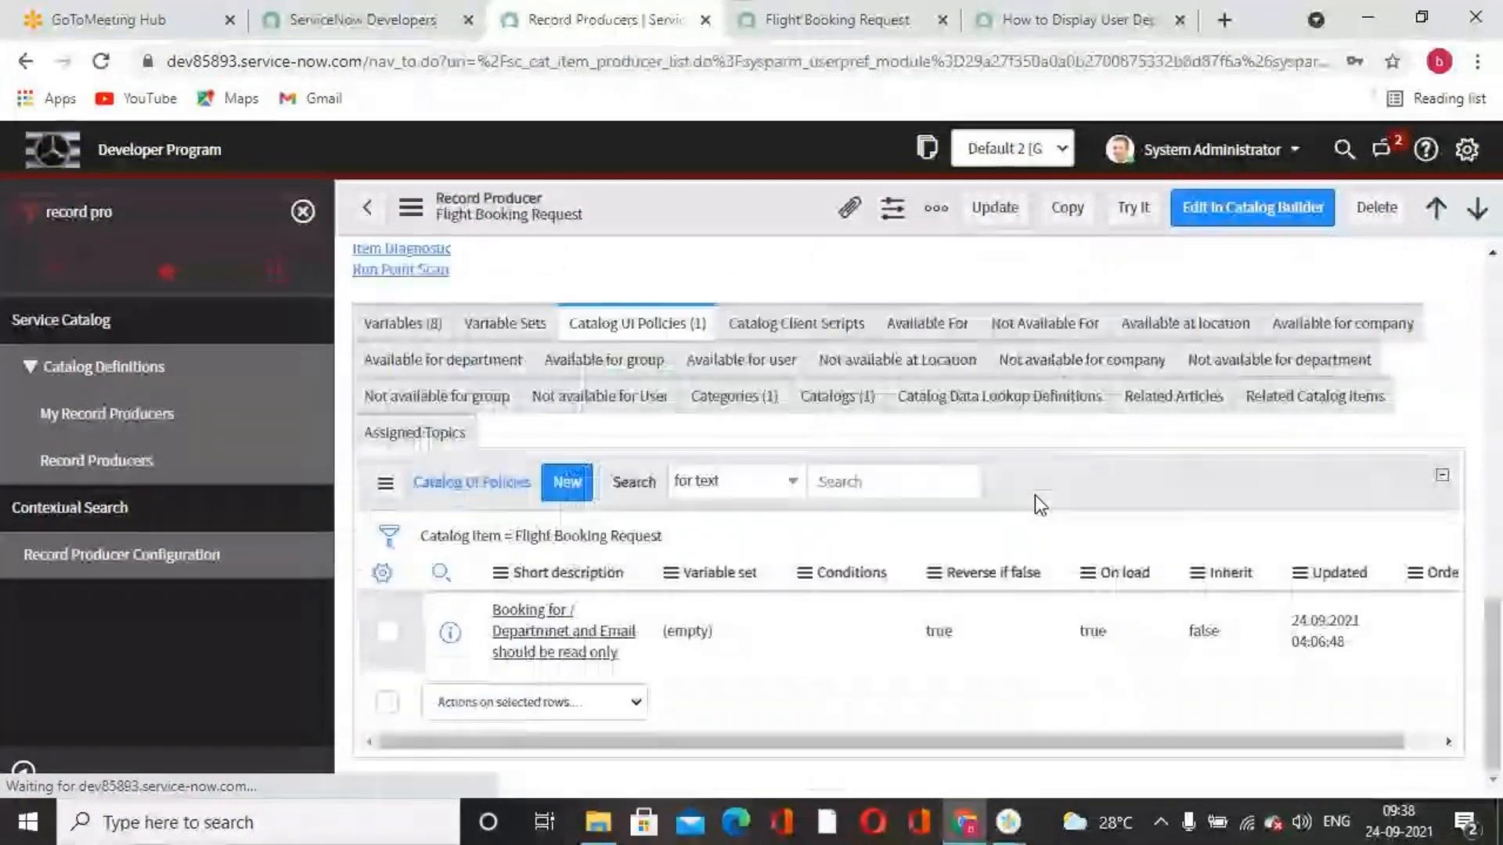
scroll(781, 442, "down", 4)
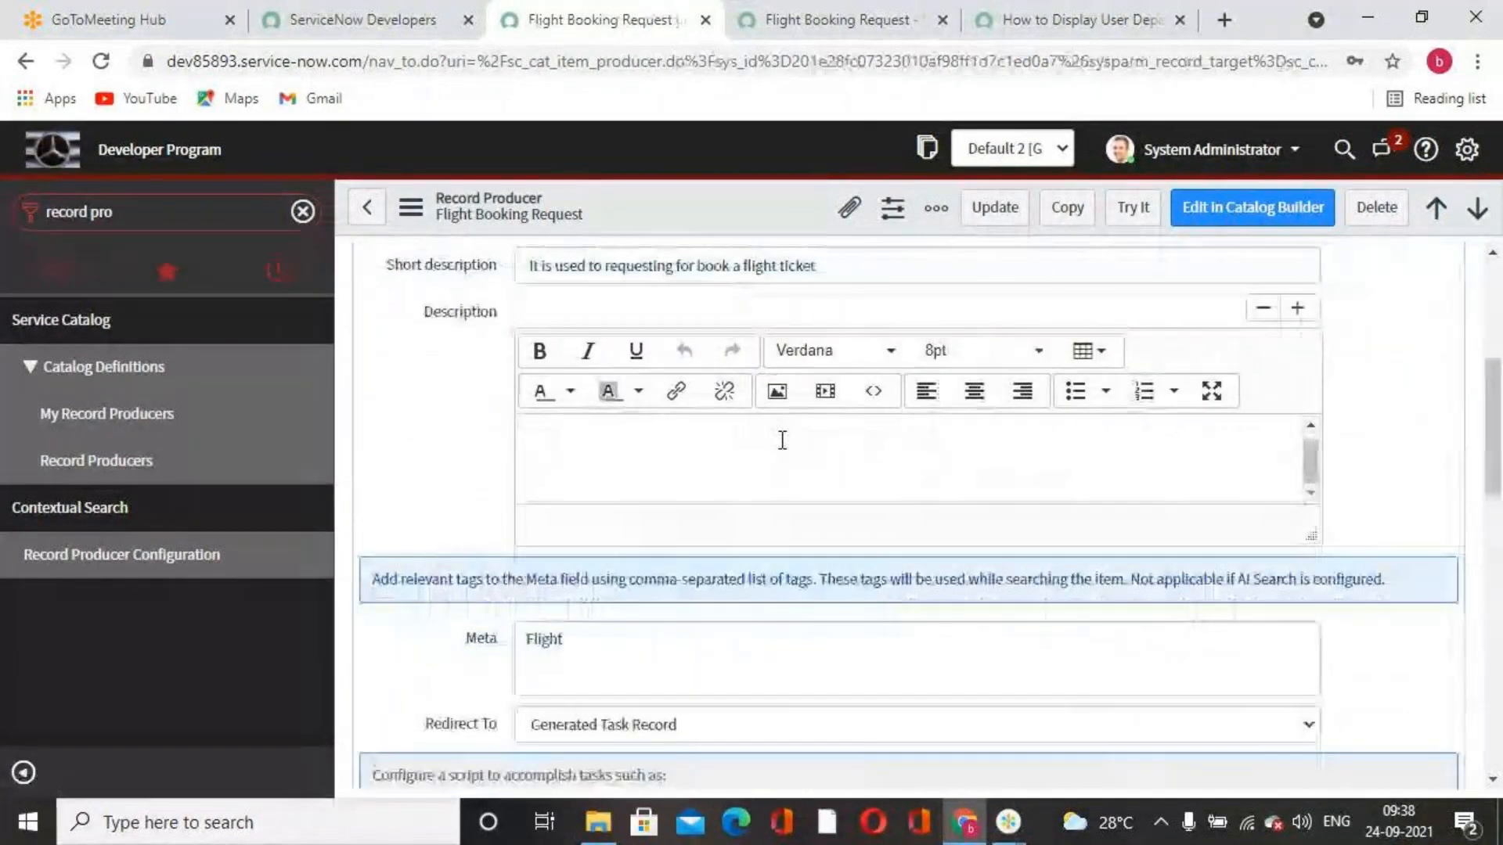
scroll(782, 440, "down", 14)
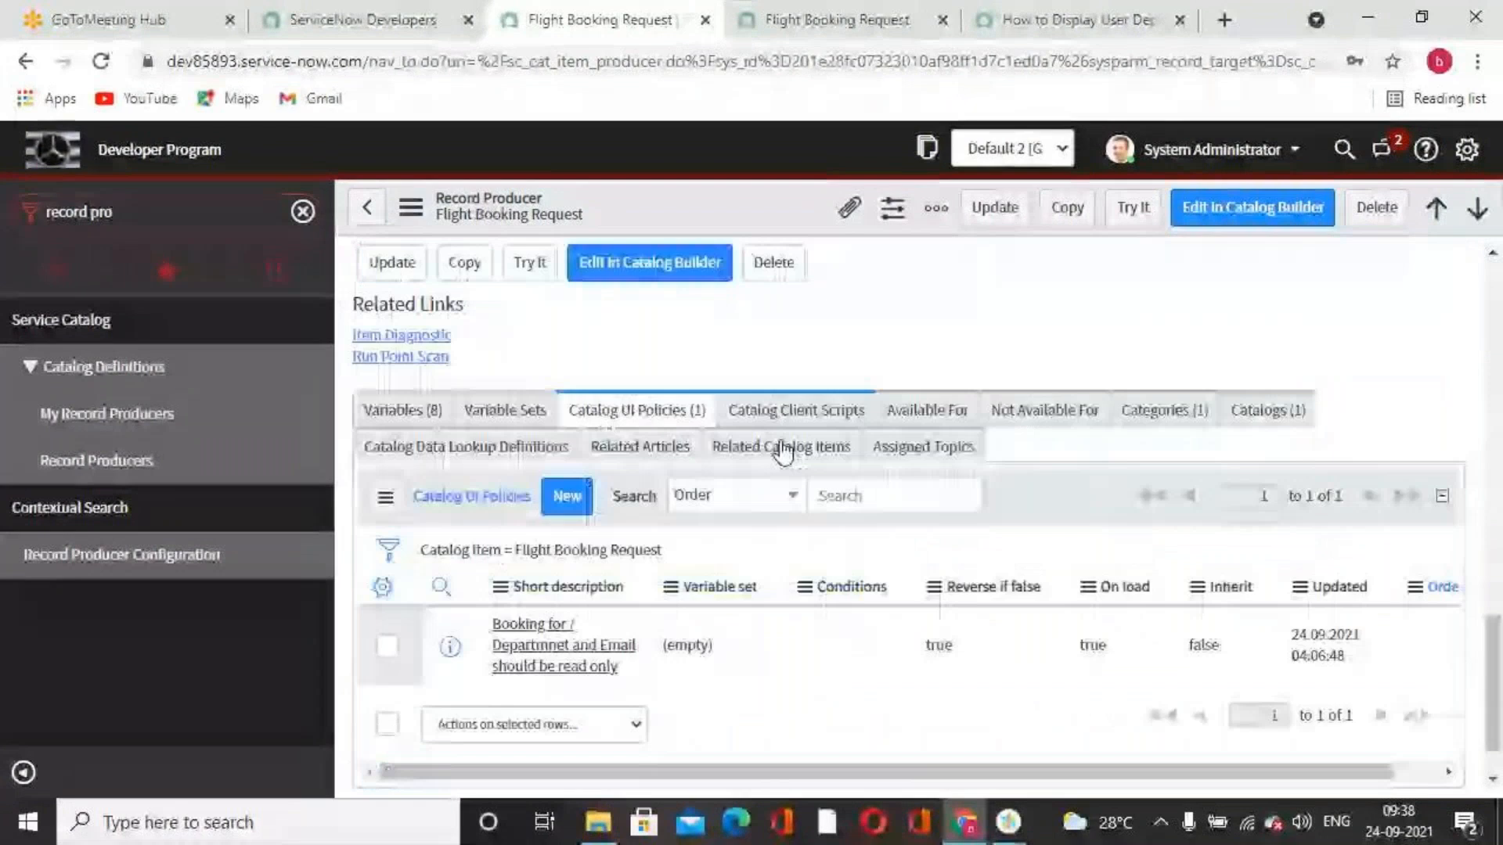
Make the Flight Booking For? variable read only and update it.
left_click(417, 350)
left_click(535, 584)
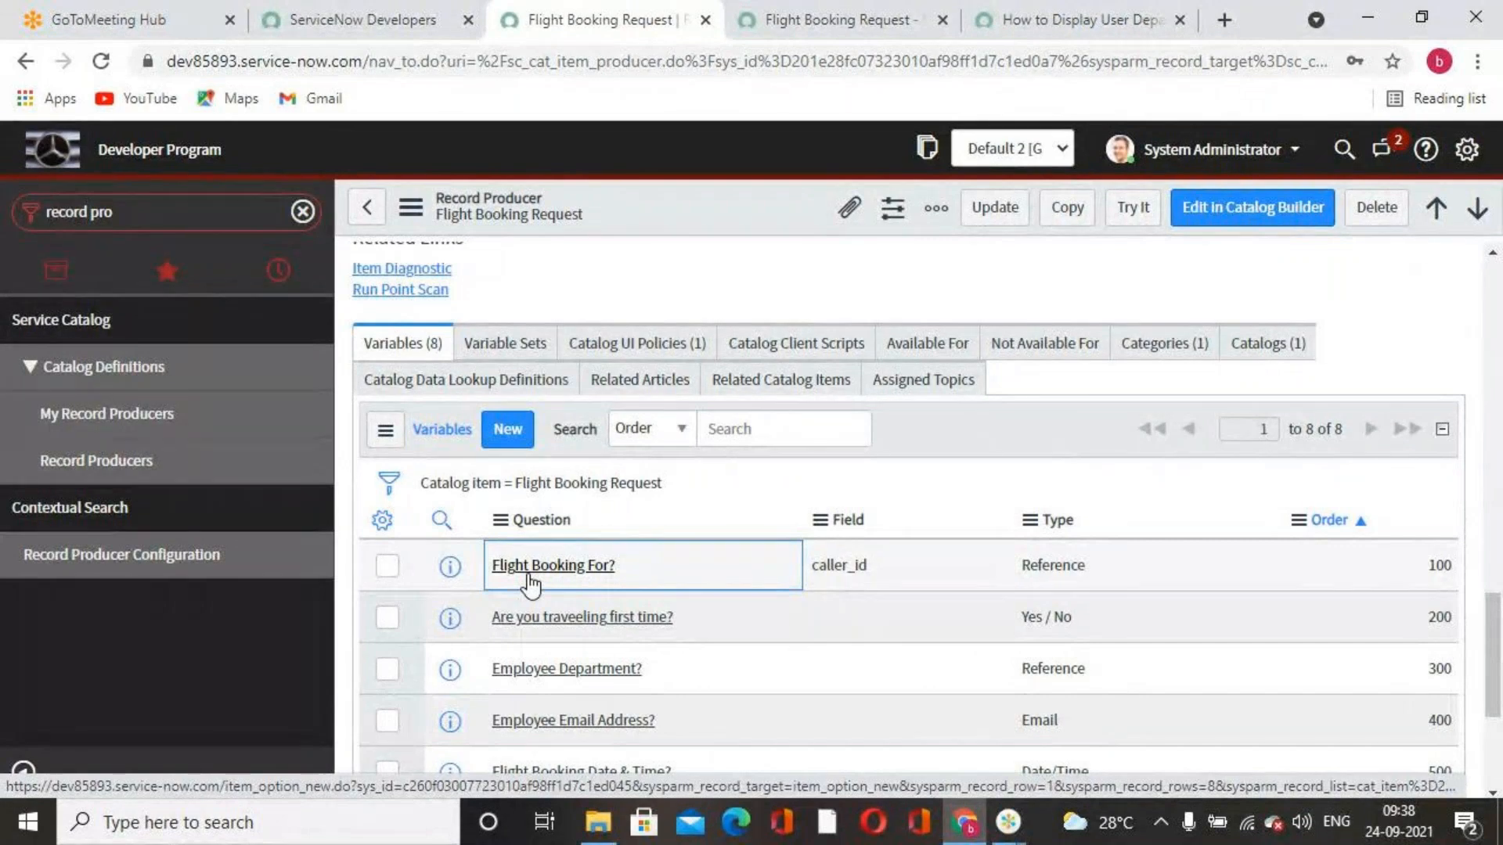
left_click(530, 567)
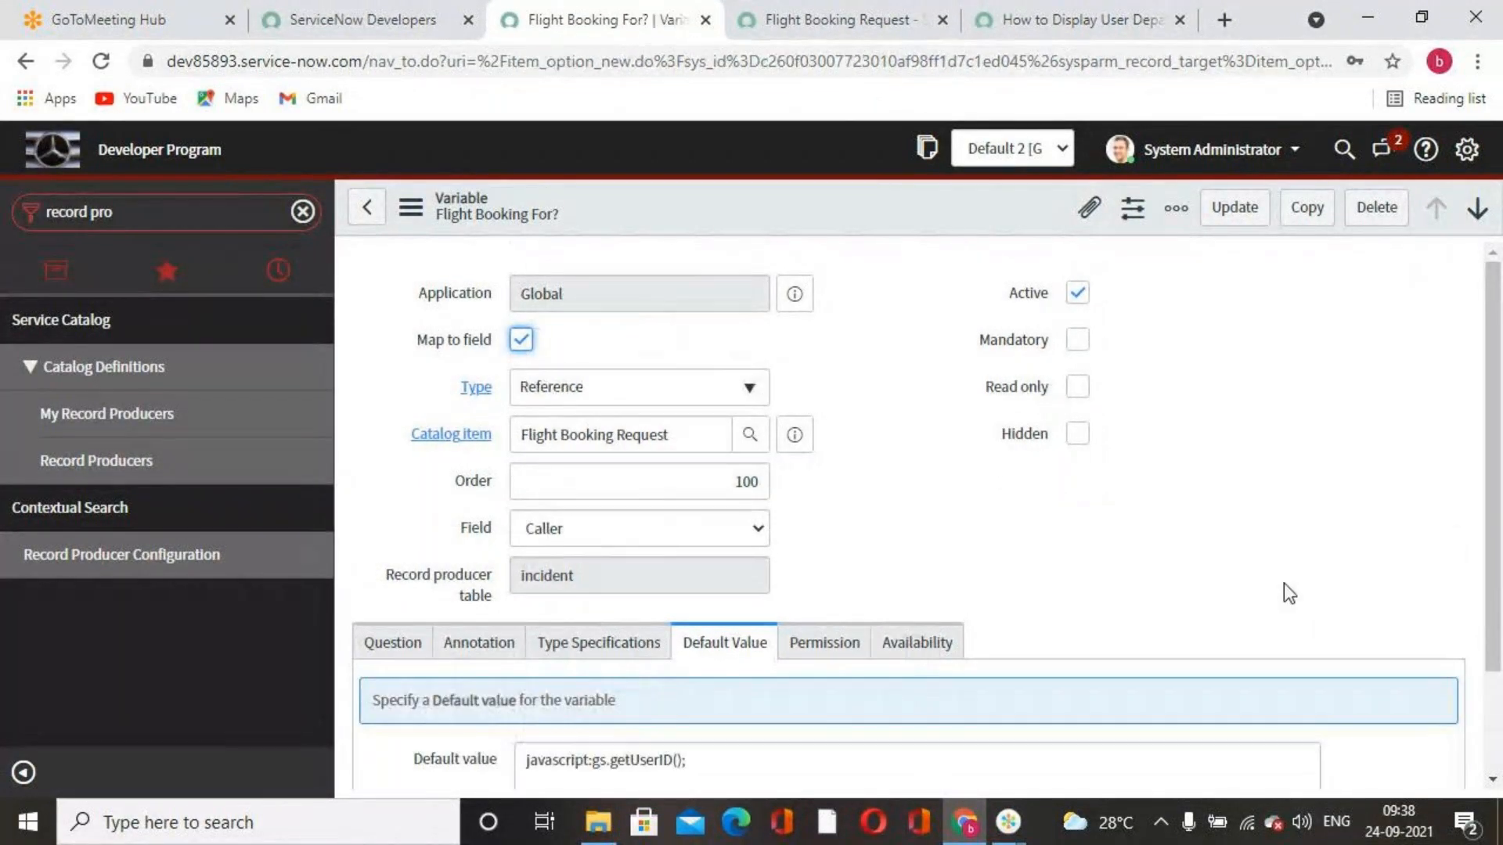
left_click(1078, 389)
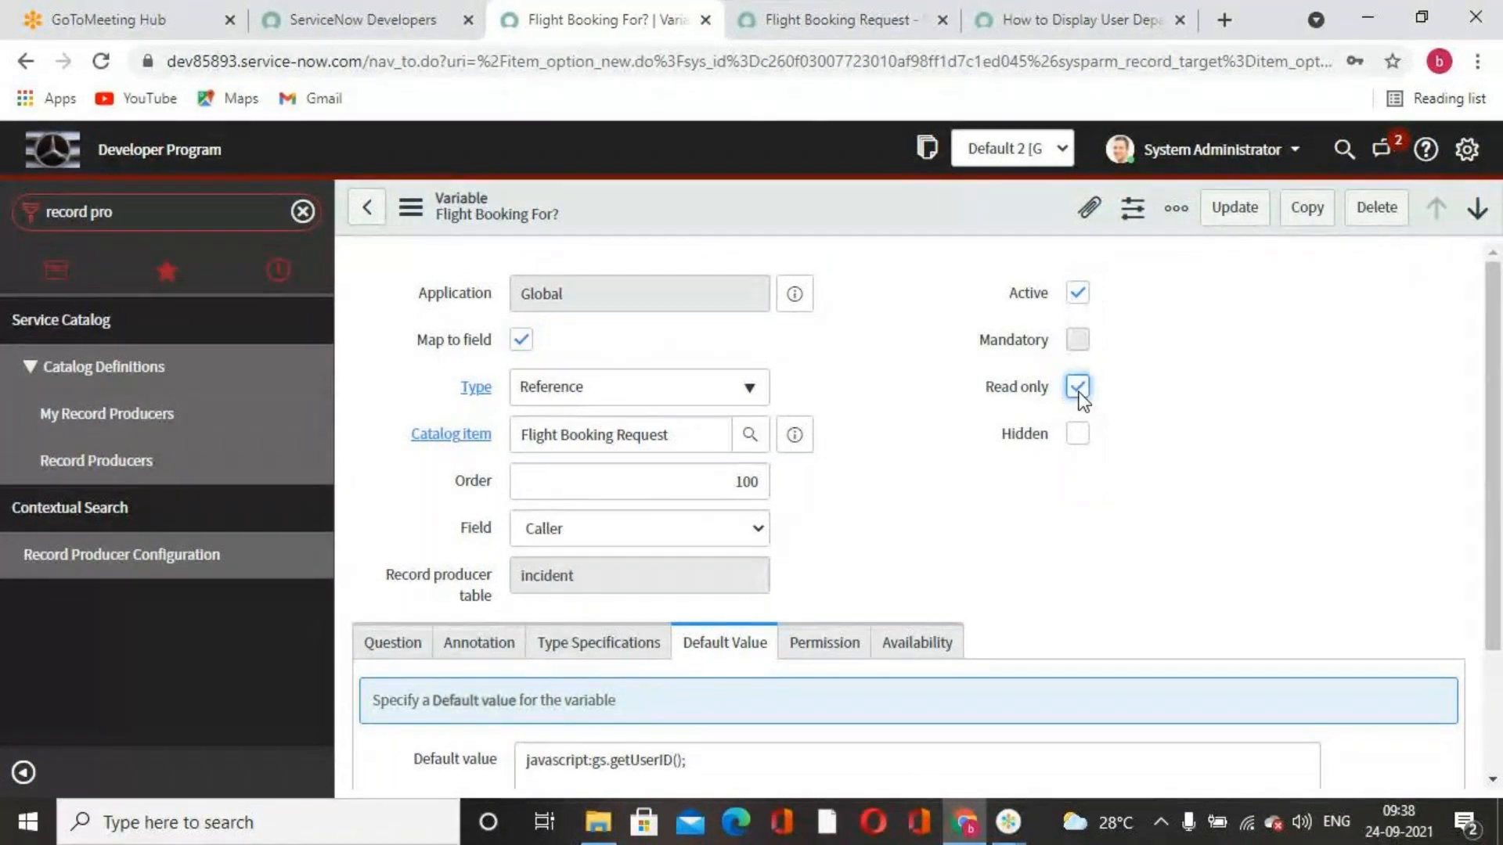
left_click(1240, 208)
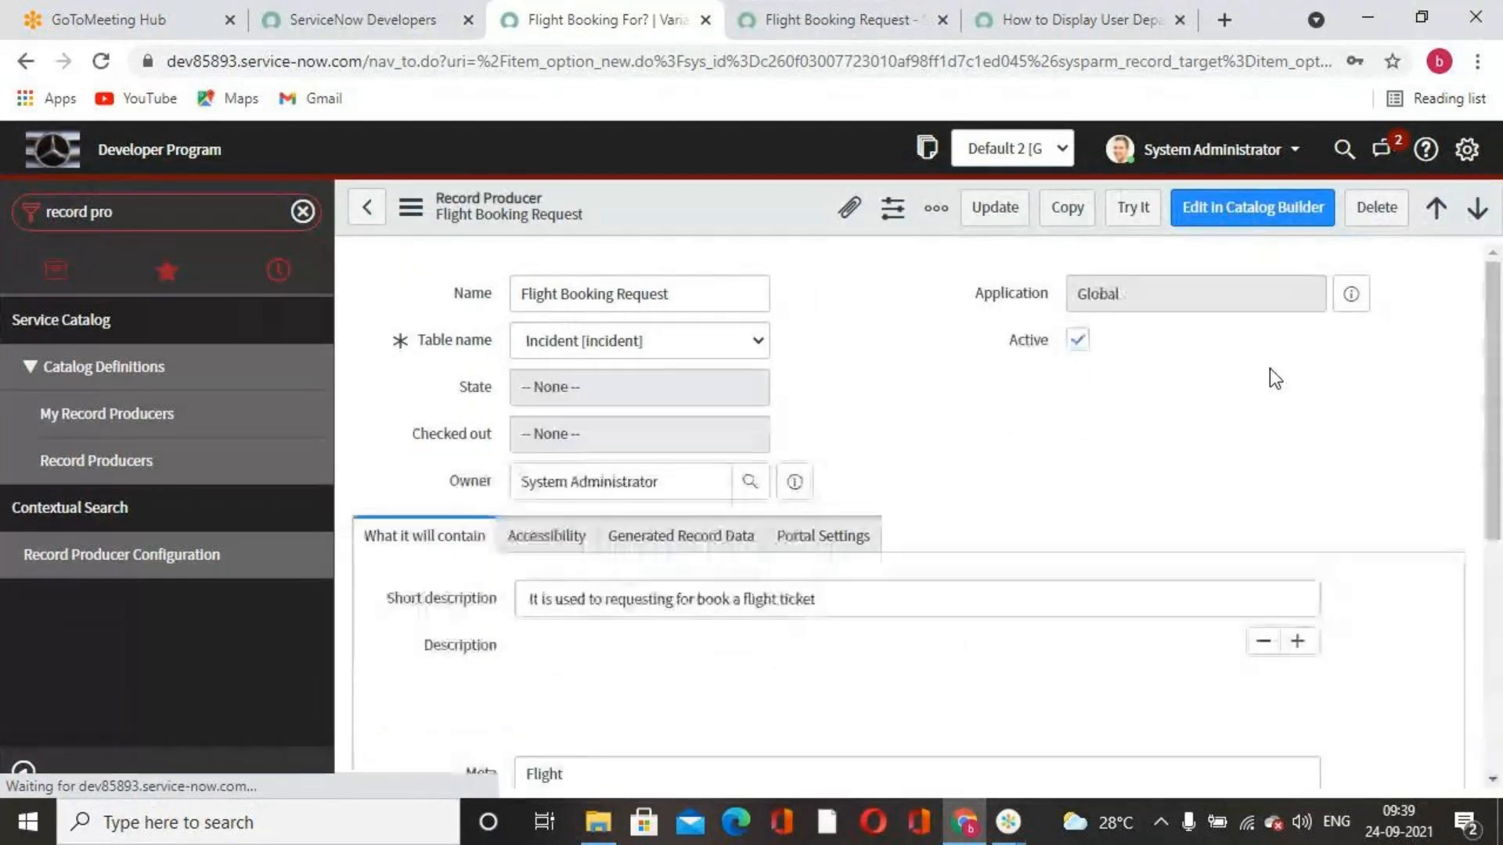
Try out the Flight Booking Request form to check whether Flight Booking For? can be edited, and return to the record producer.
left_click(1132, 223)
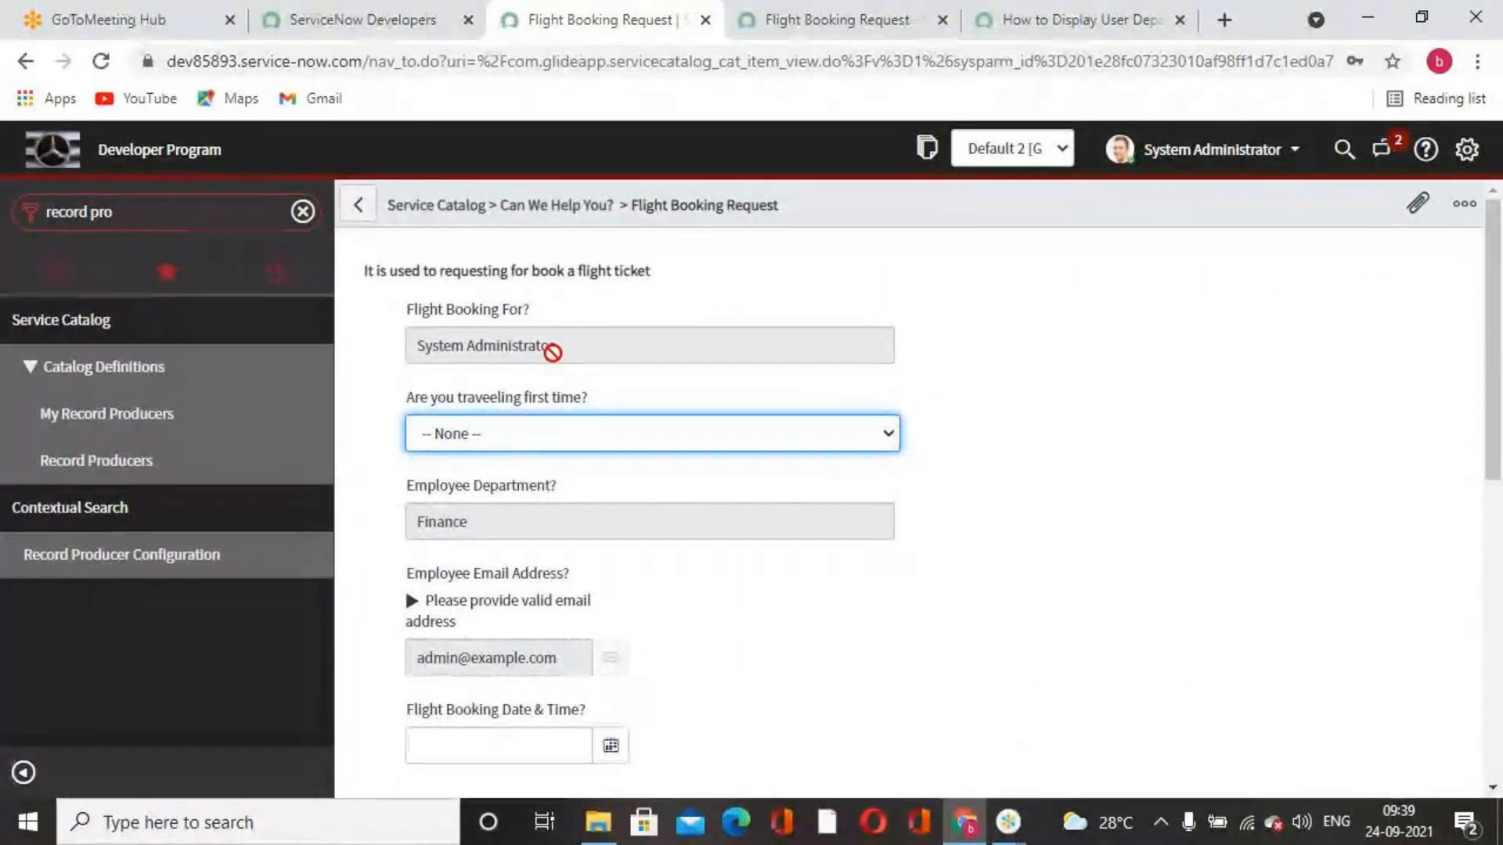
left_click(359, 220)
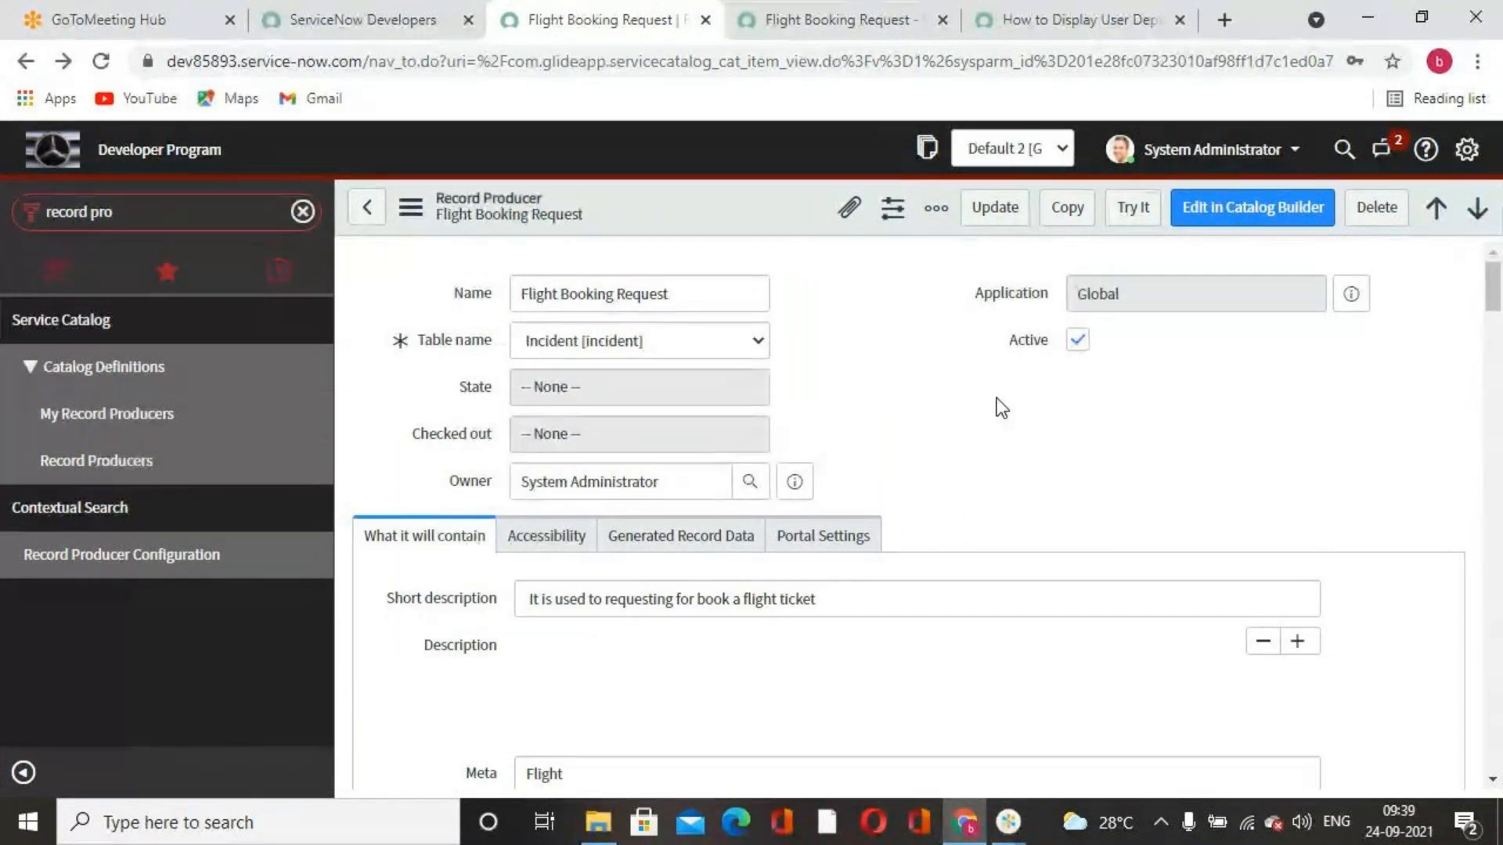
left_click(1004, 453)
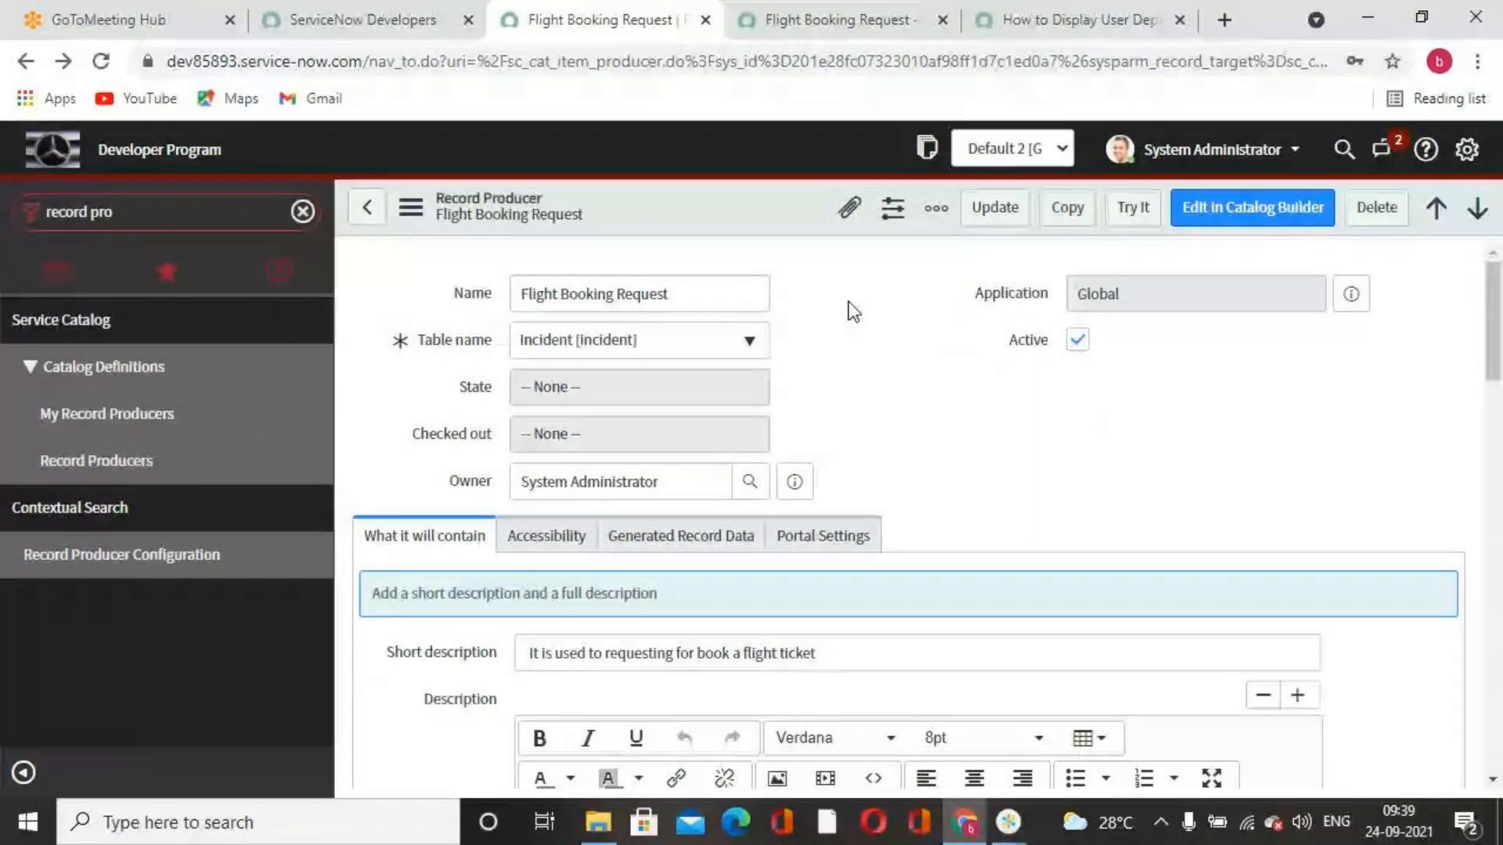
scroll(947, 485, "down", 2)
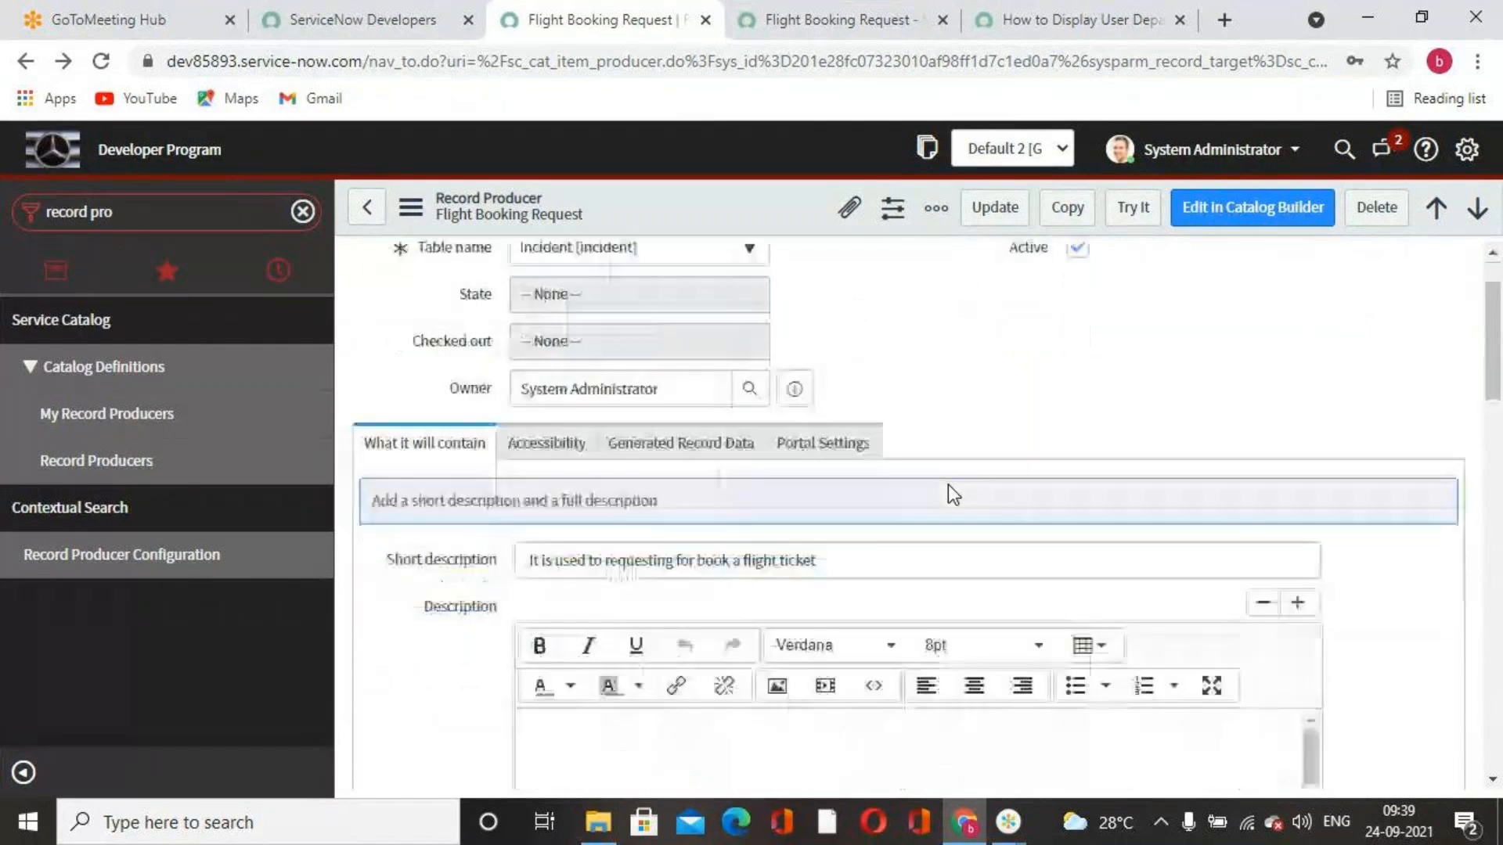
scroll(947, 485, "up", 2)
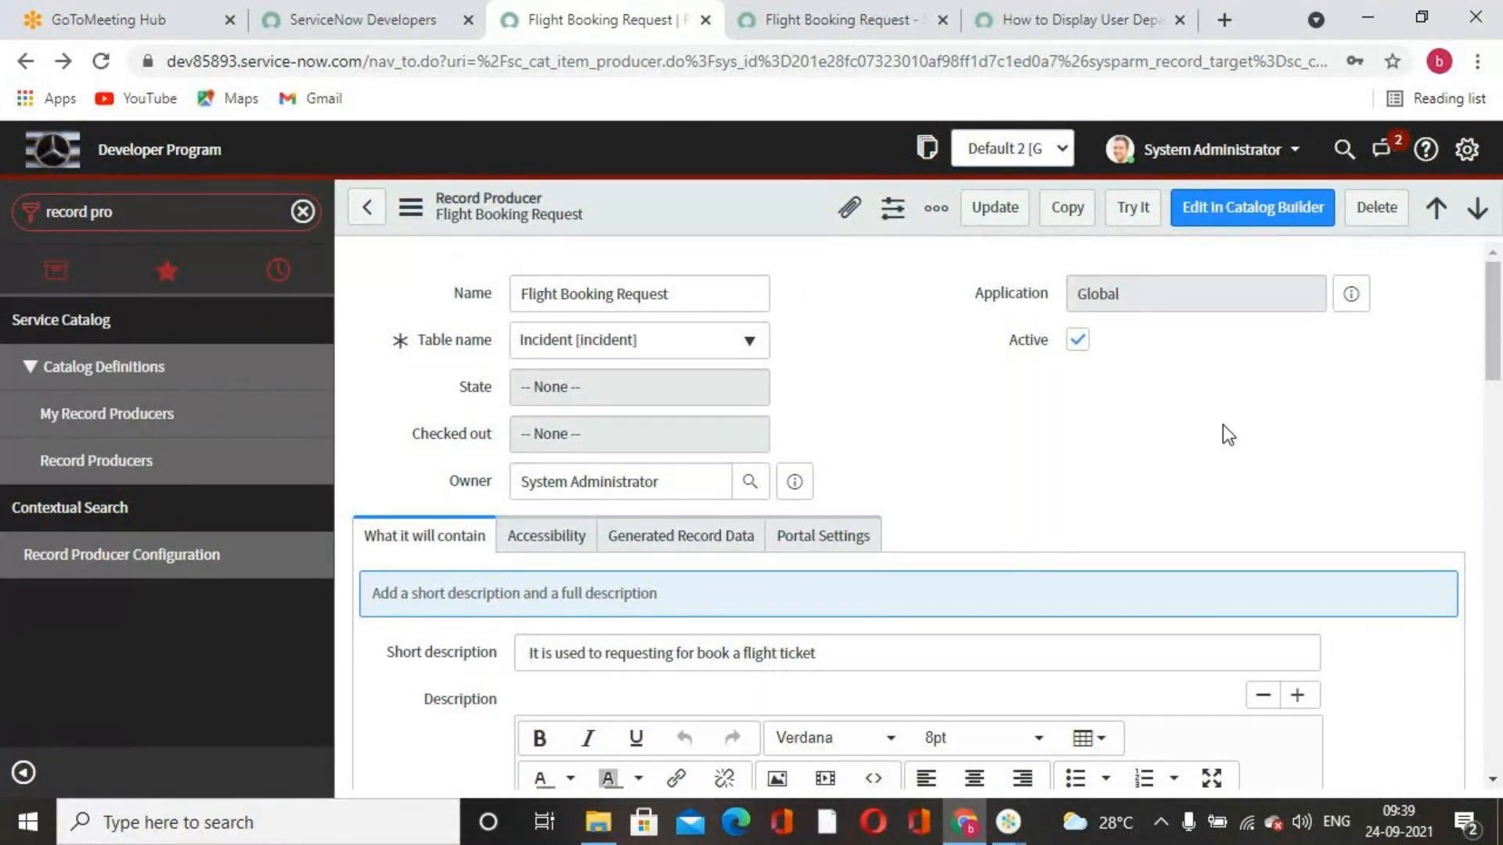
scroll(1223, 428, "down", 5)
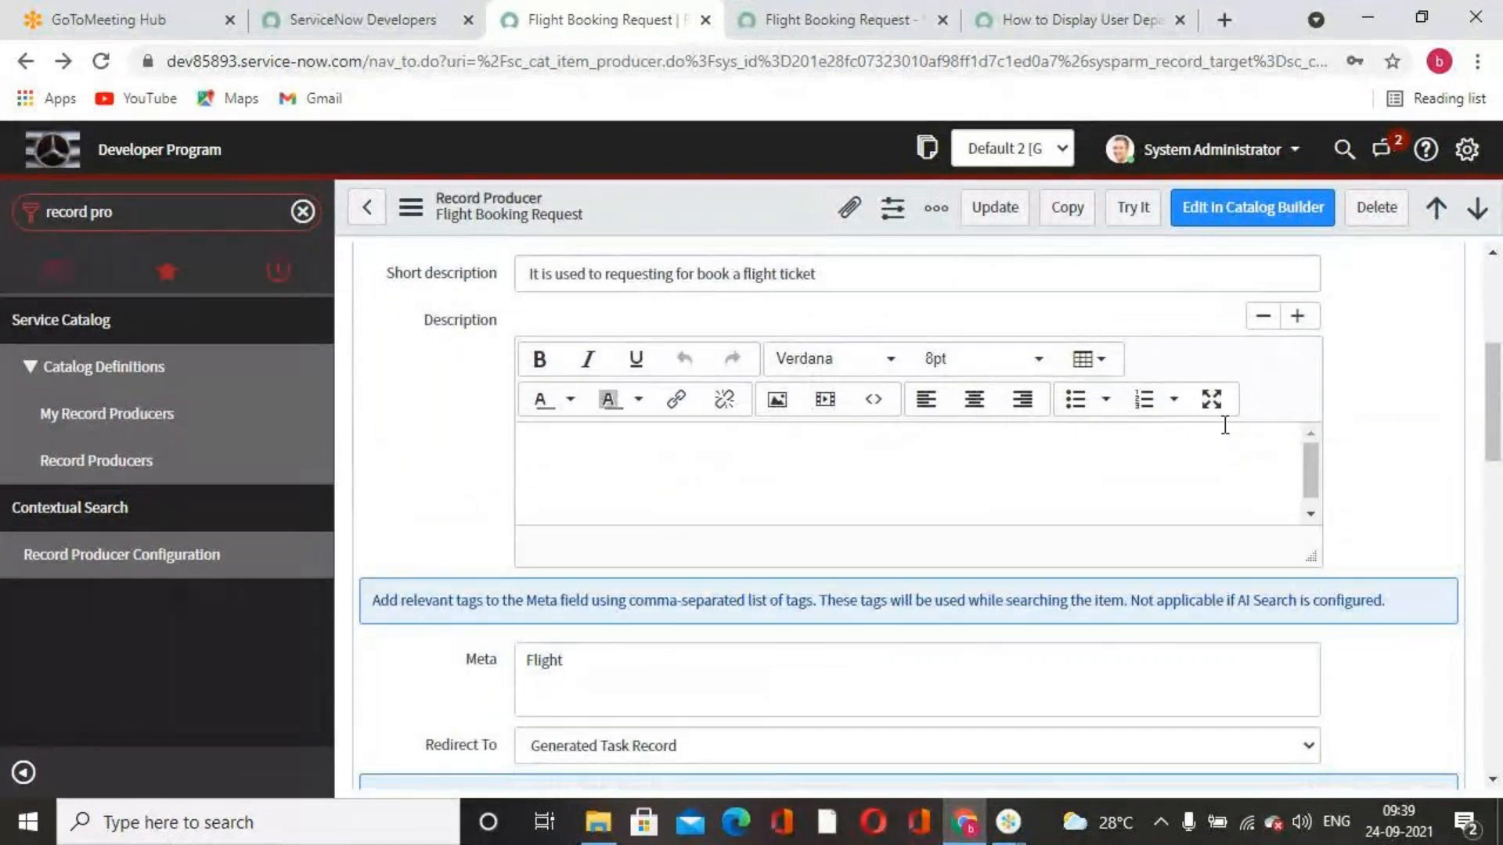
scroll(1018, 508, "up", 5)
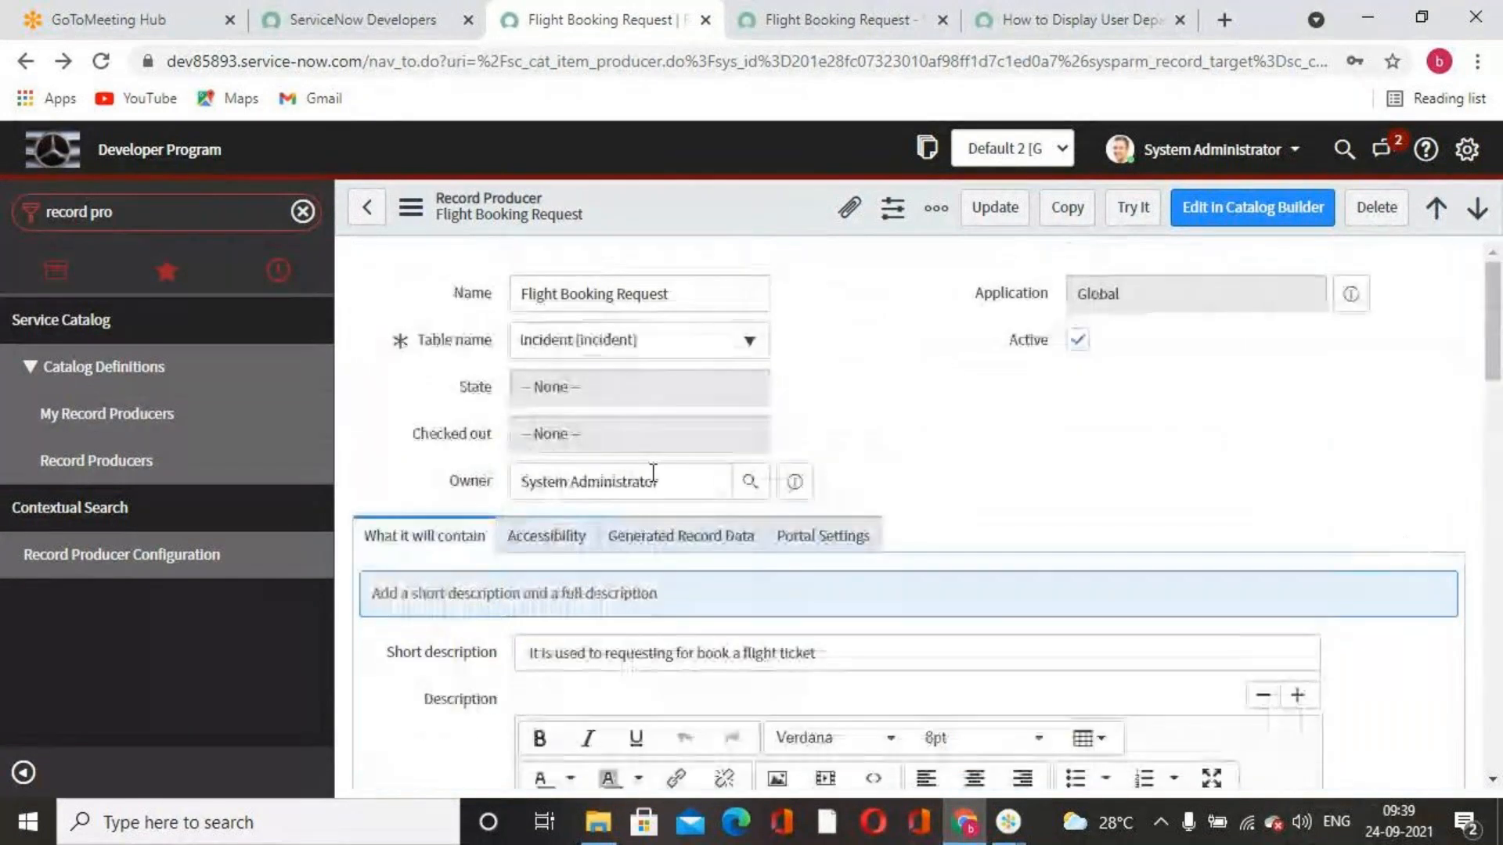
Bring up the list of record producers, and look through all fields of the Flight Booking Request form in the service portal.
left_click(143, 470)
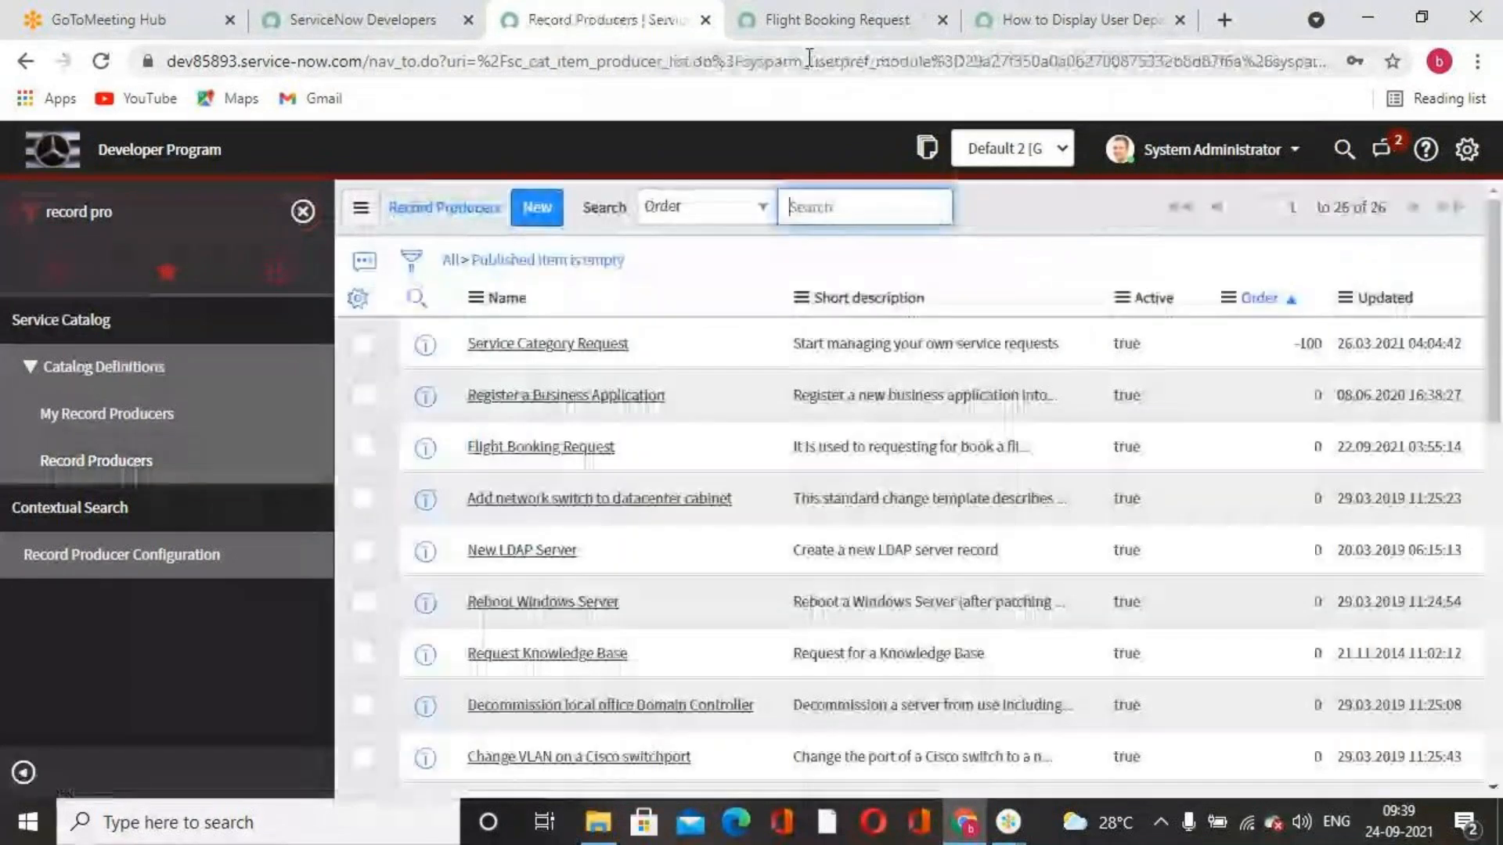
left_click(836, 20)
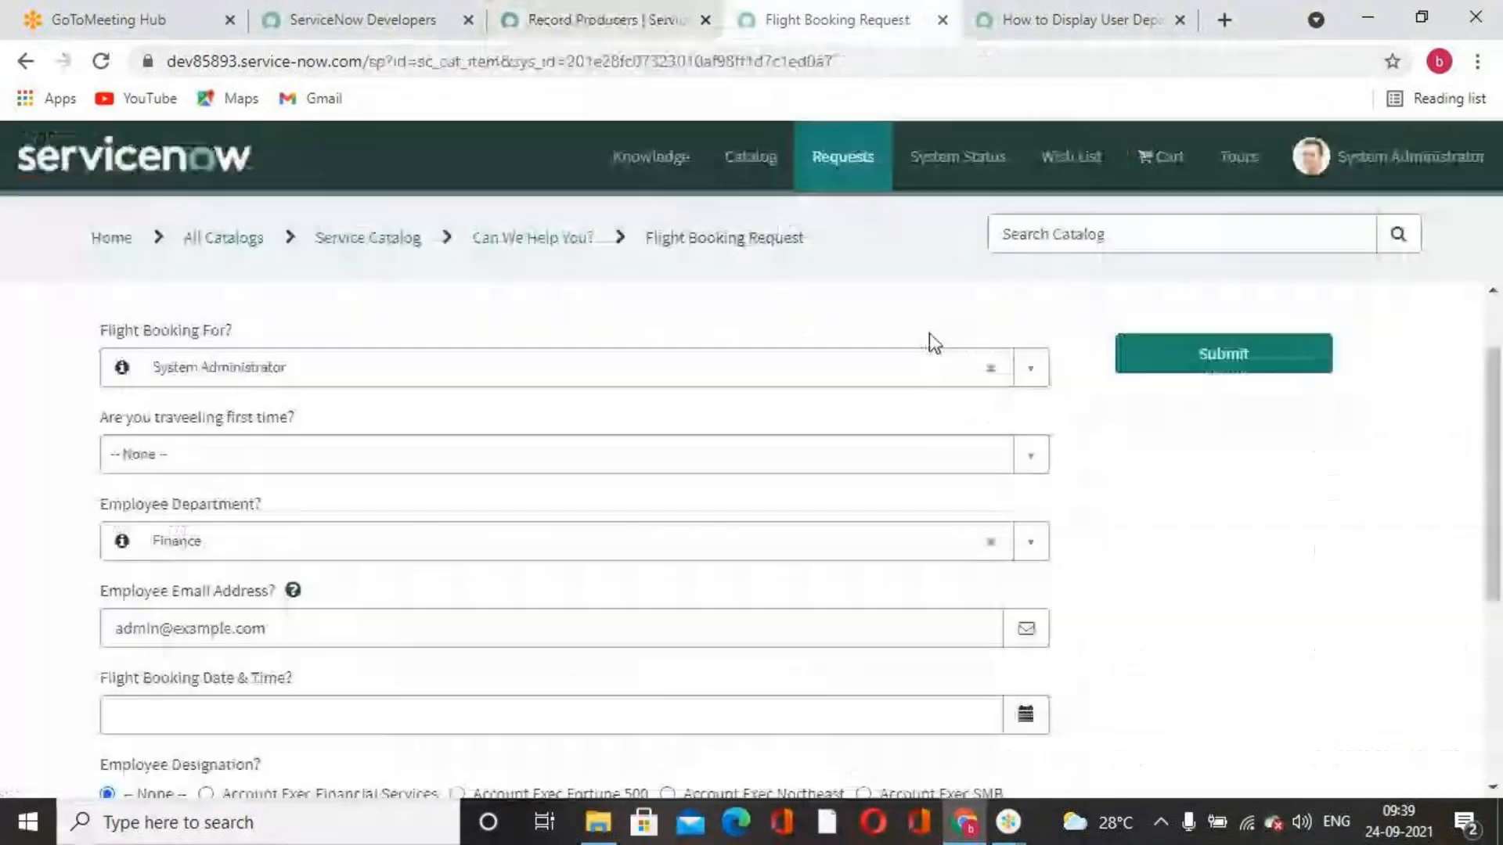
right_click(1168, 680)
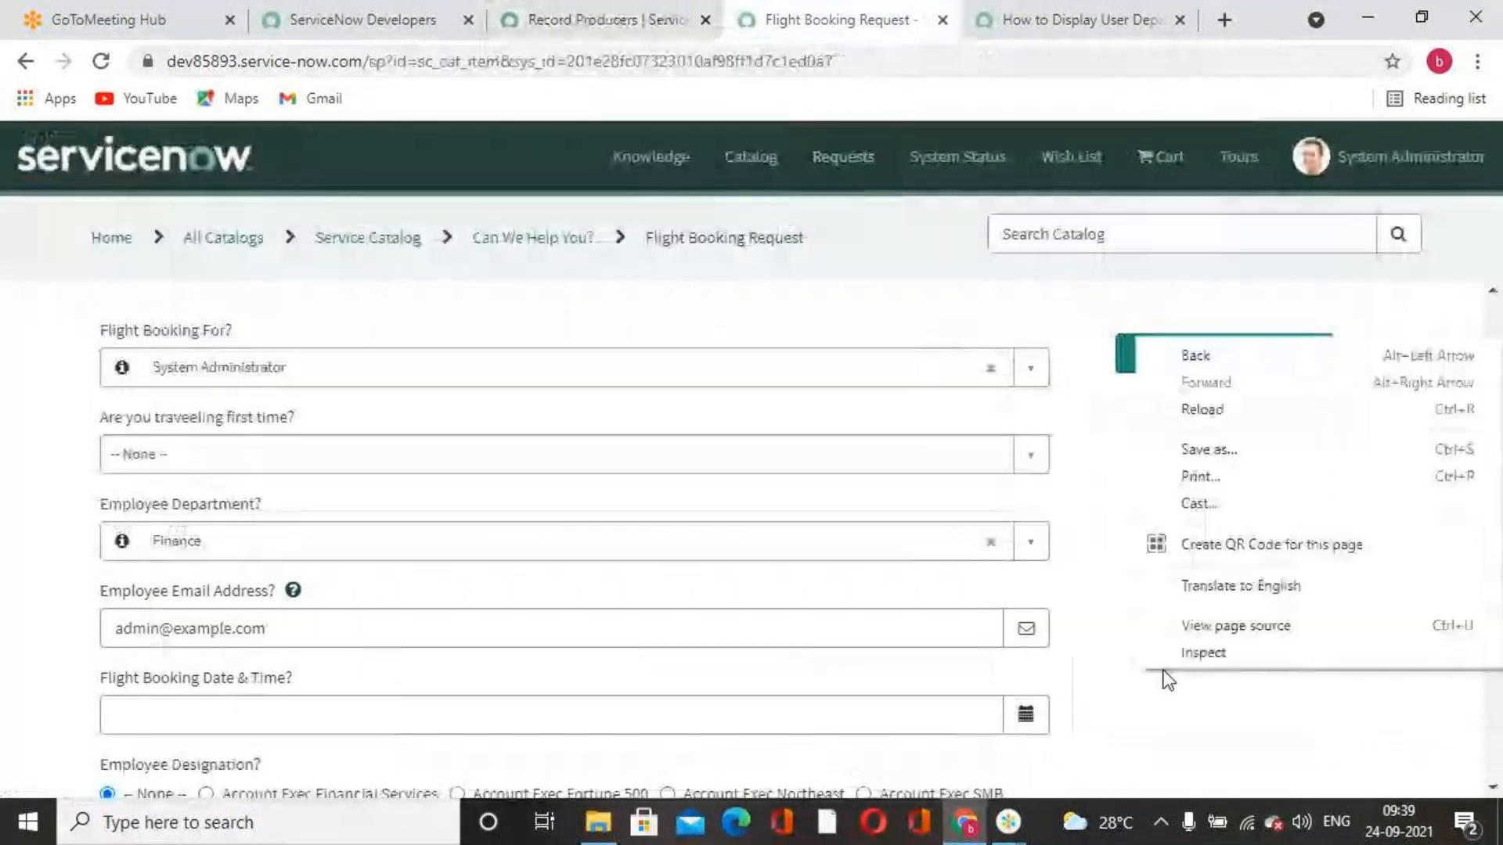
left_click(1111, 716)
scroll(1112, 715, "down", 3)
scroll(1111, 715, "up", 3)
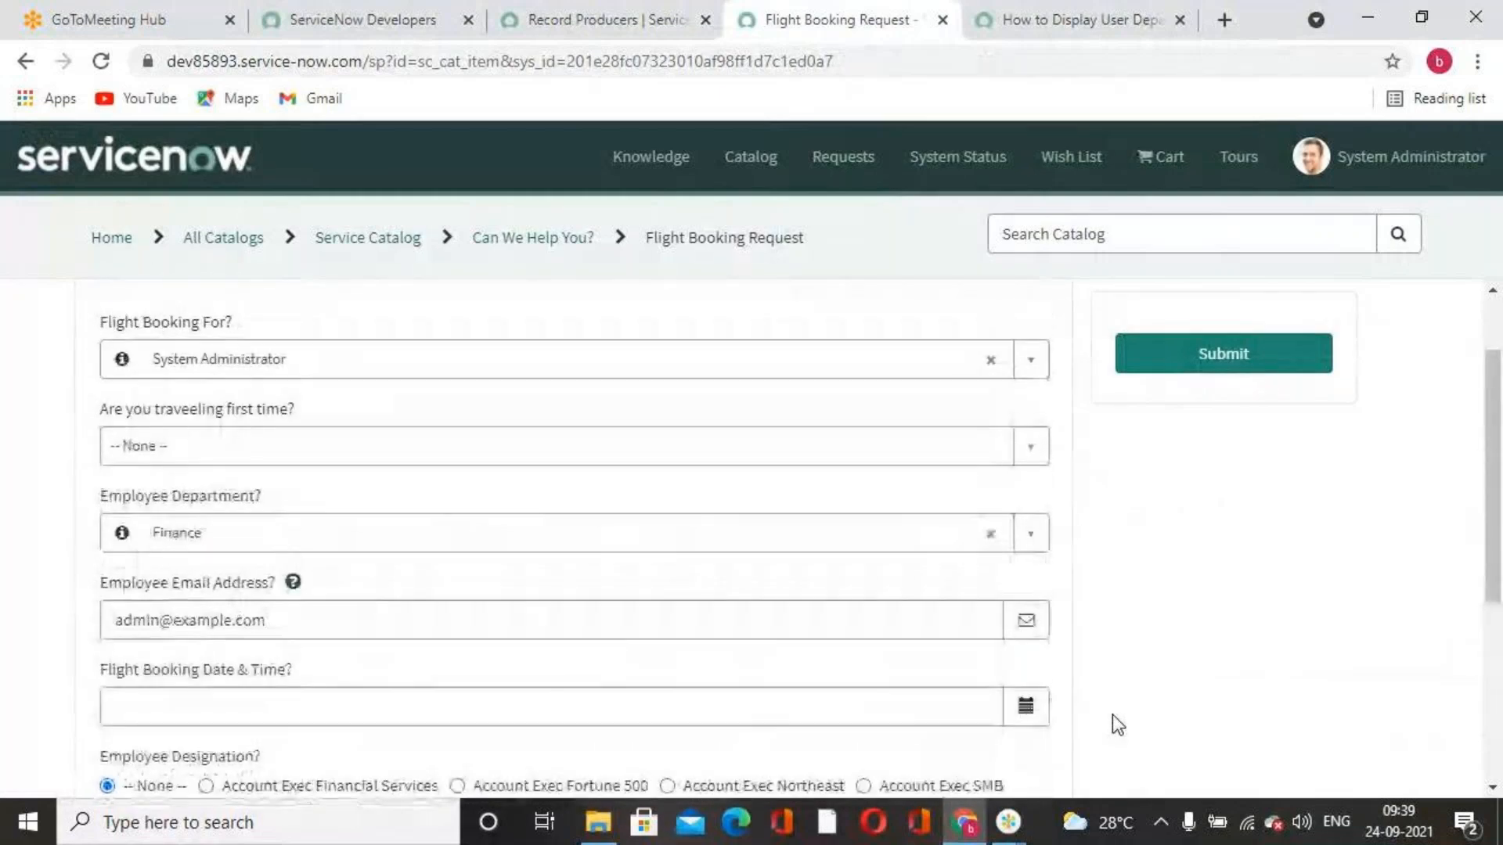
scroll(1112, 716, "down", 4)
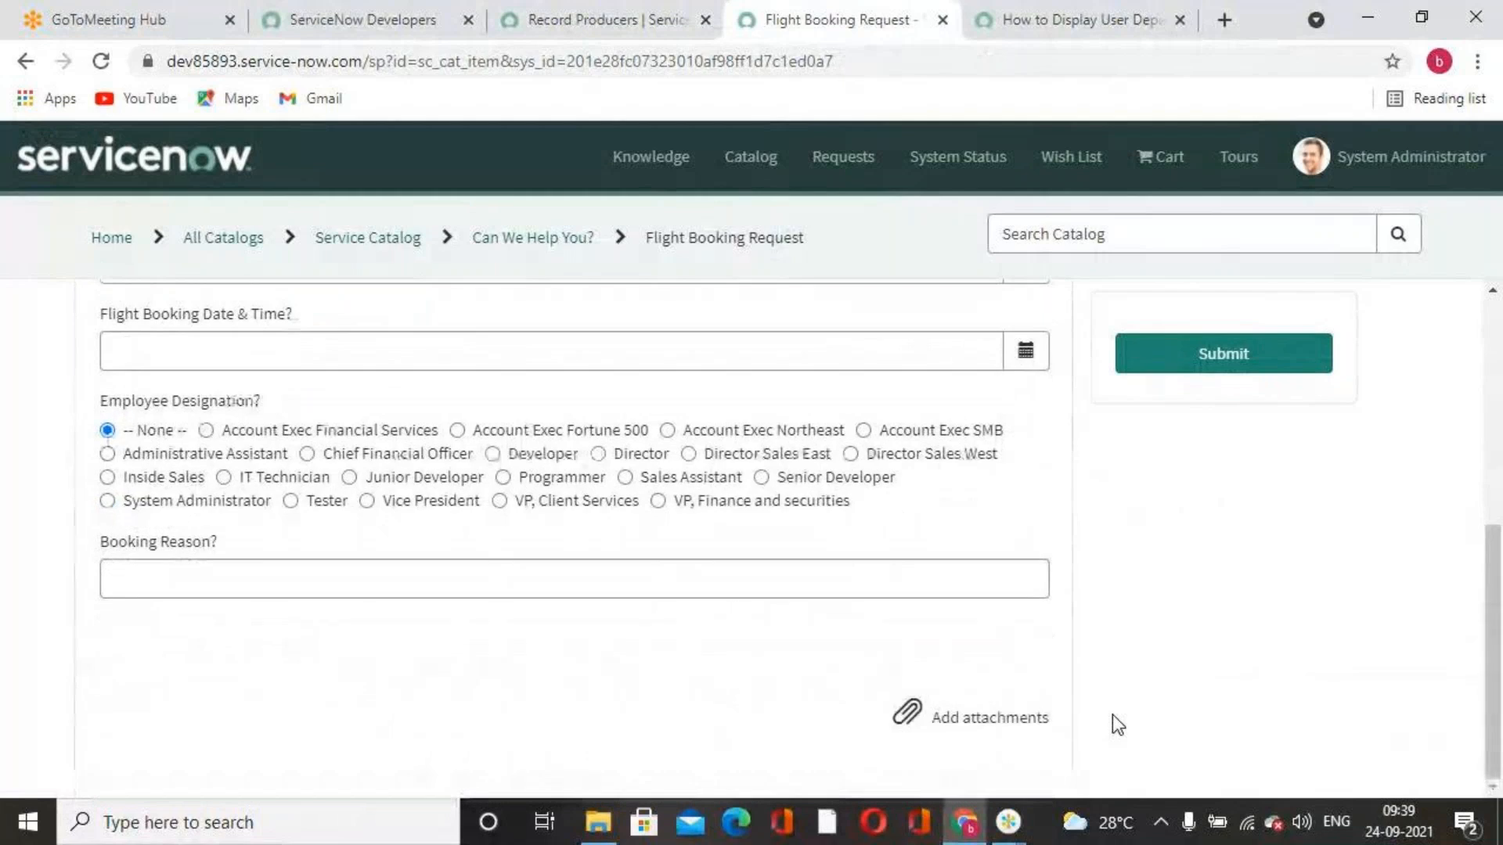
scroll(1112, 715, "up", 3)
scroll(1112, 716, "up", 3)
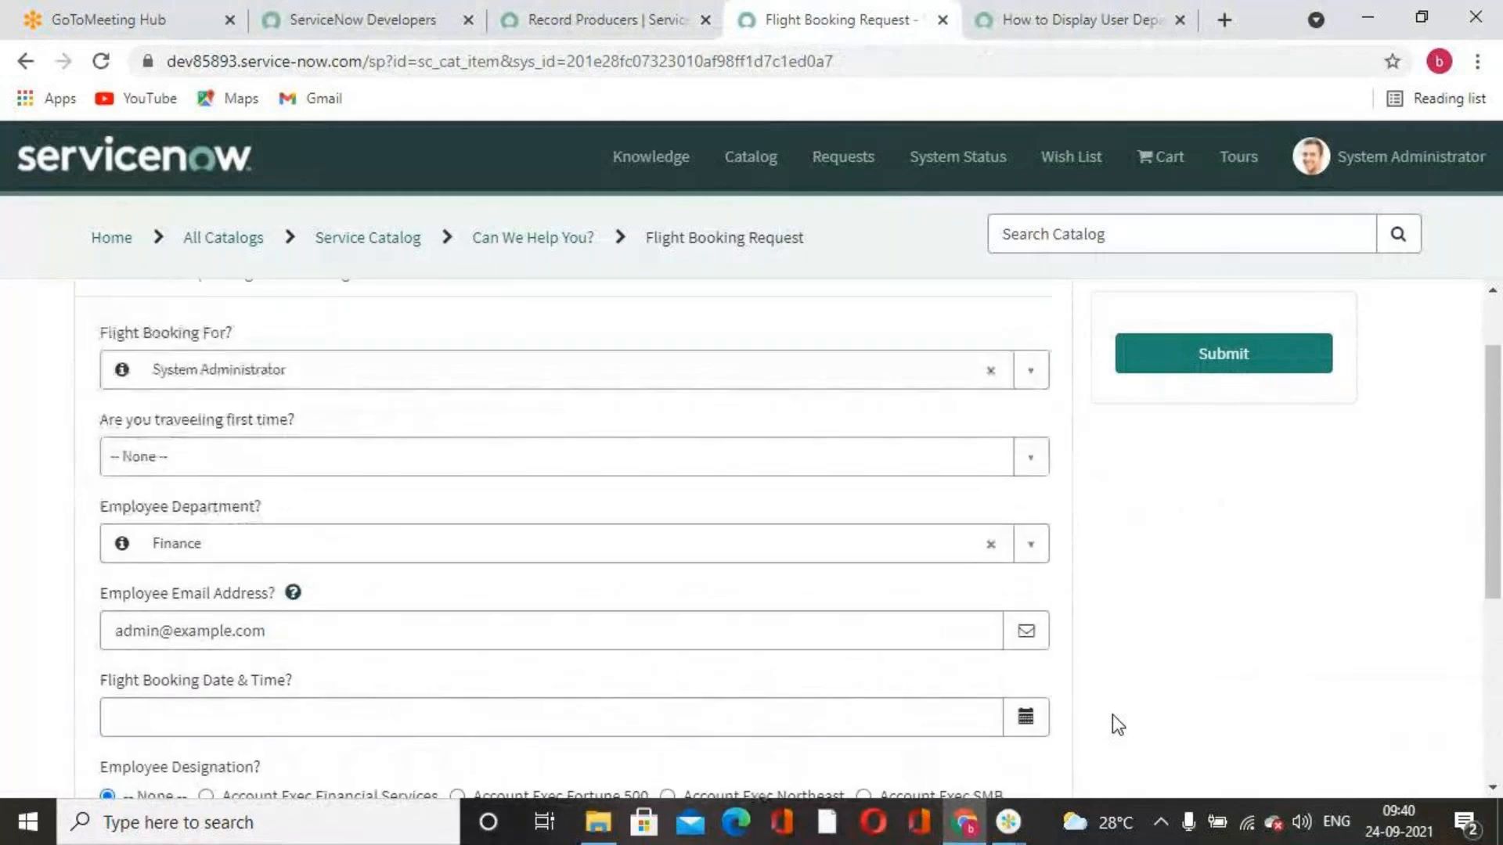
scroll(1112, 715, "down", 2)
scroll(1118, 725, "down", 2)
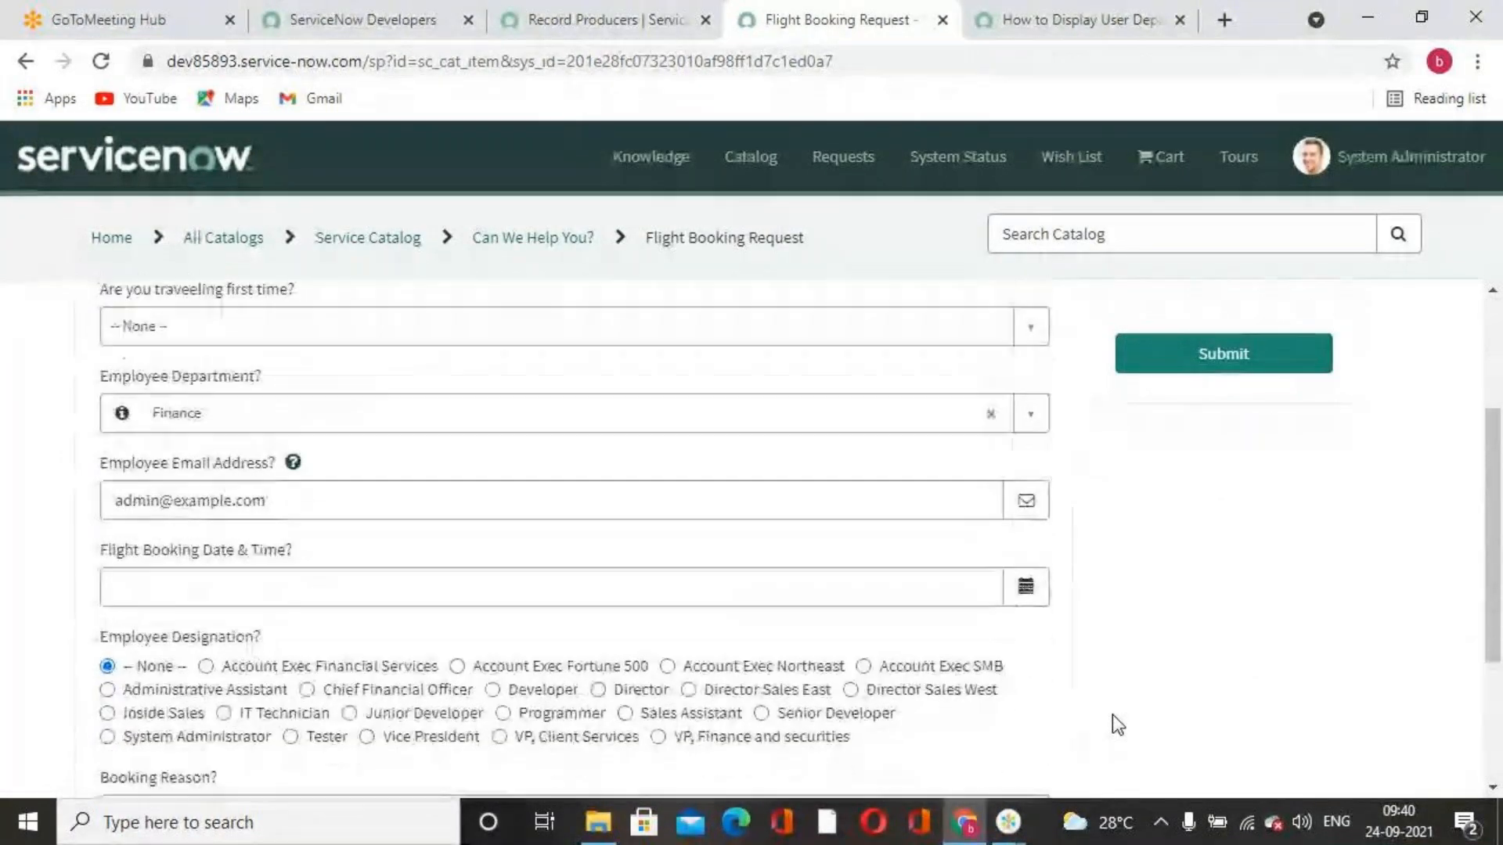
scroll(1112, 717, "up", 3)
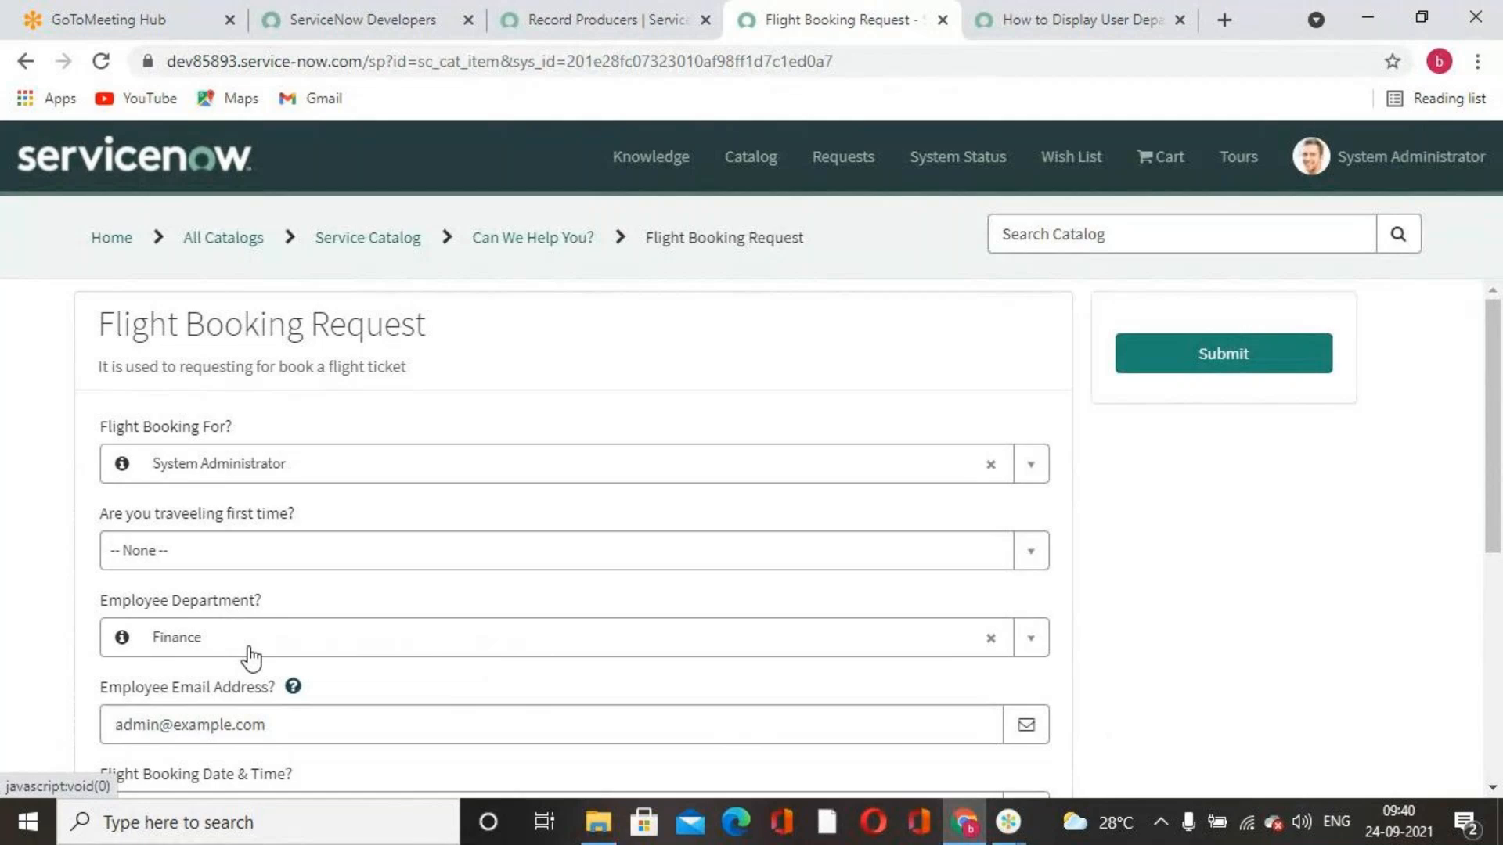
scroll(251, 658, "down", 5)
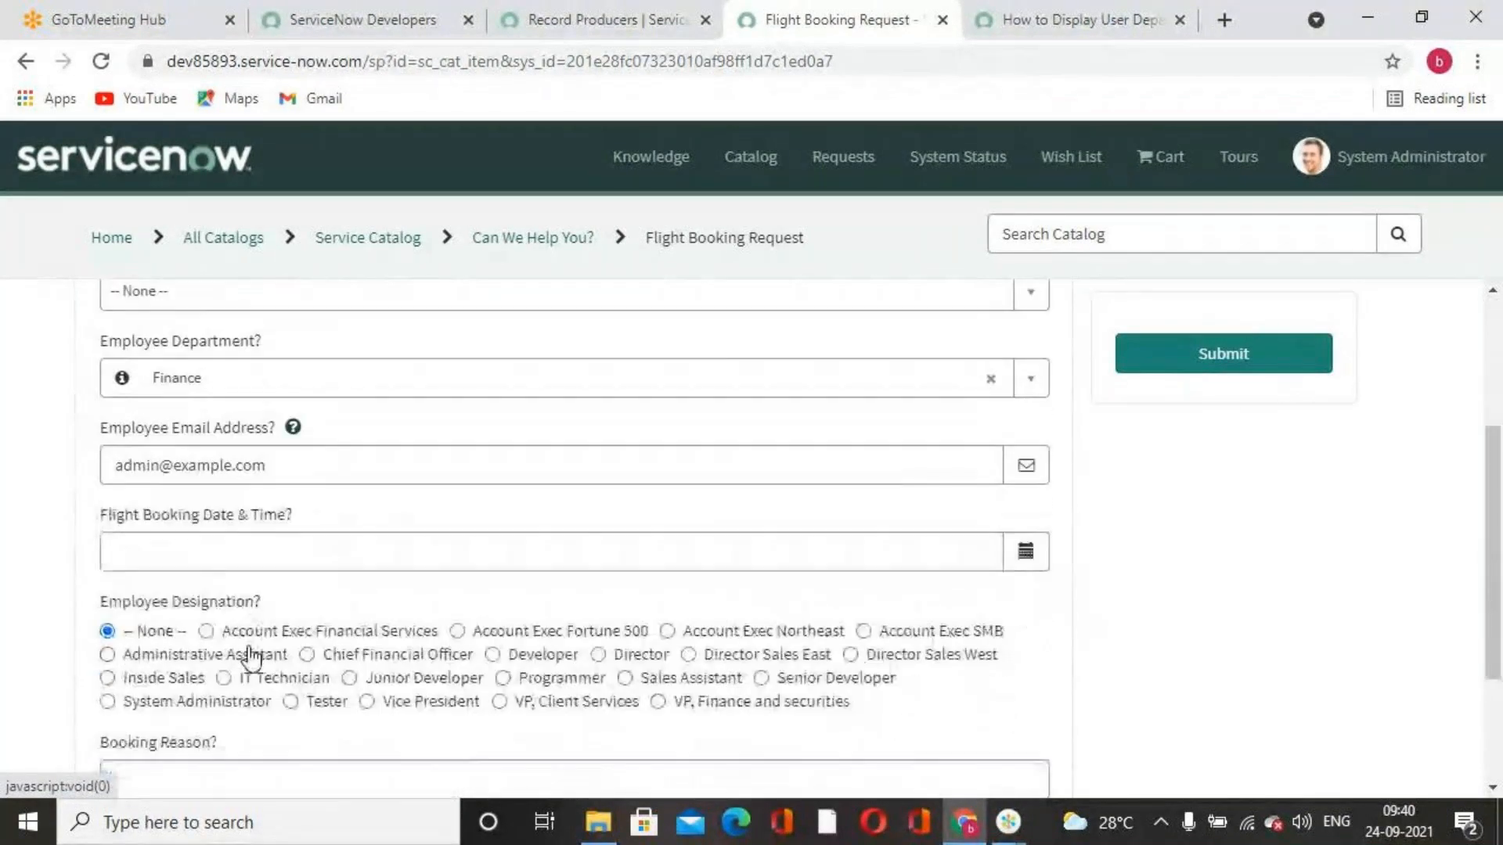
scroll(250, 657, "down", 1)
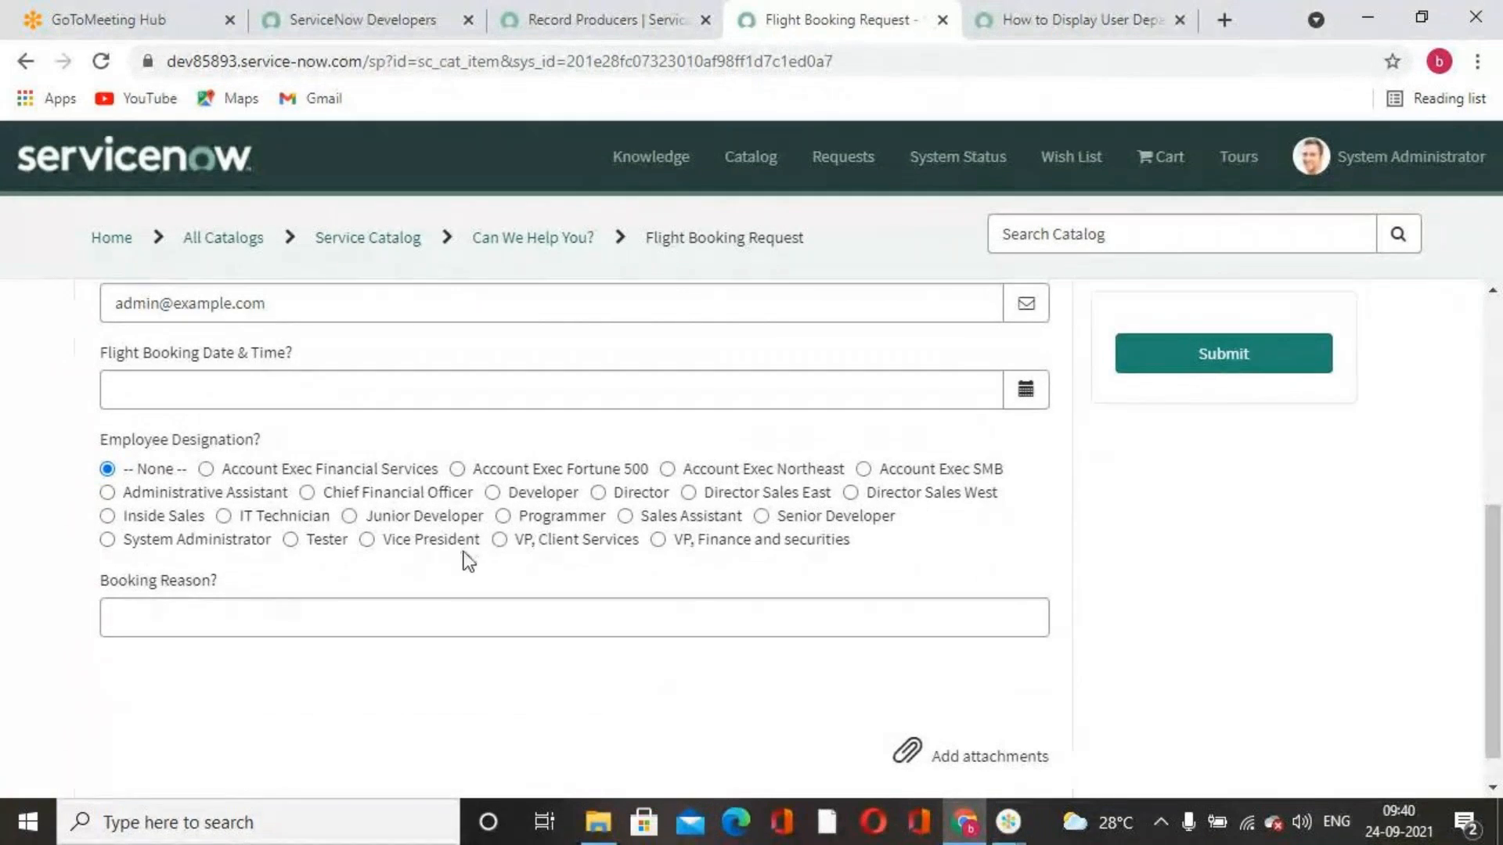
scroll(576, 529, "up", 5)
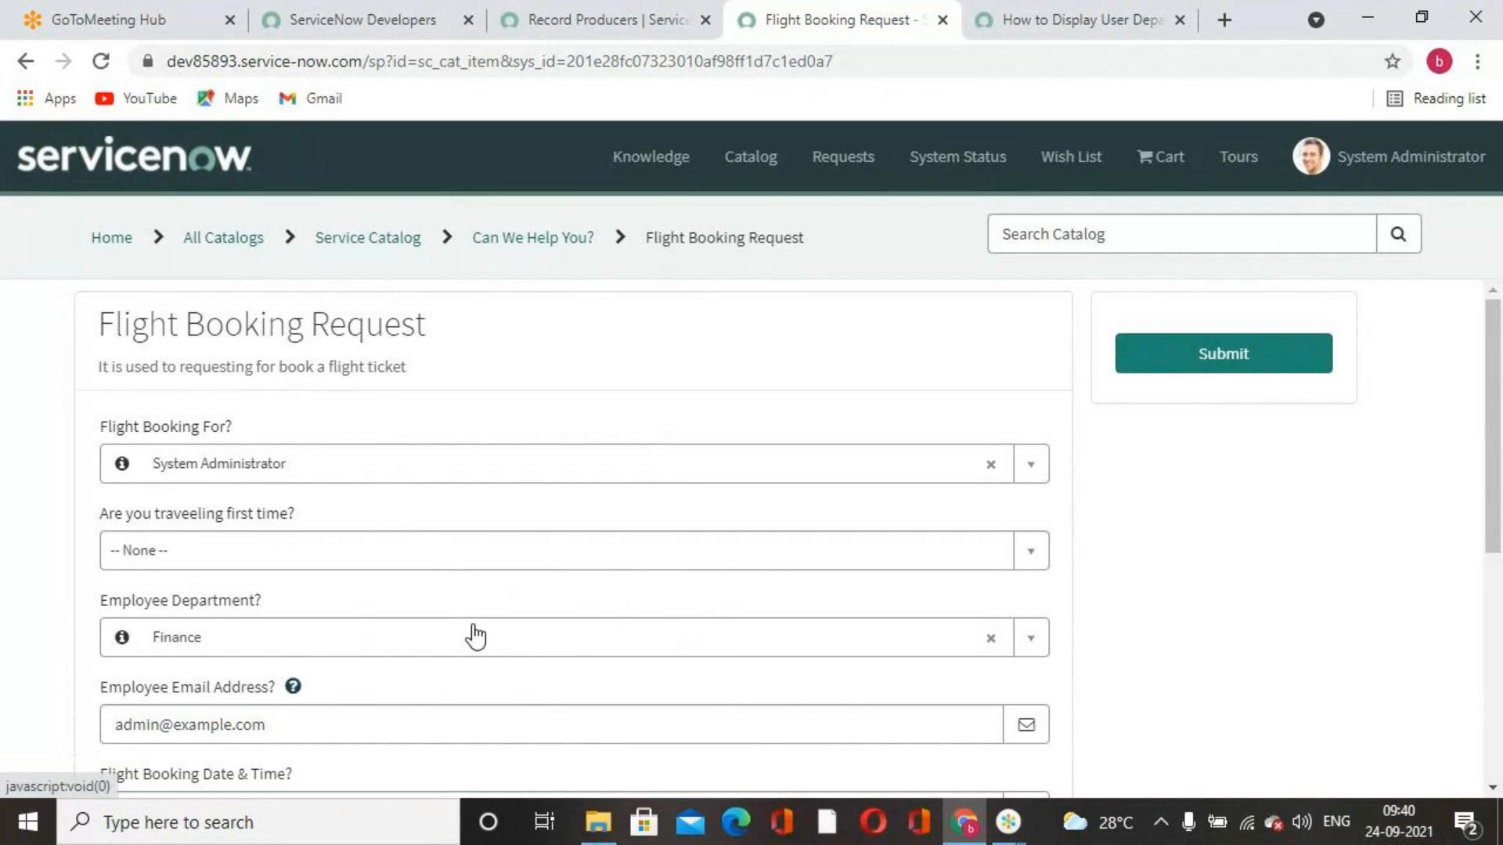
scroll(474, 634, "down", 5)
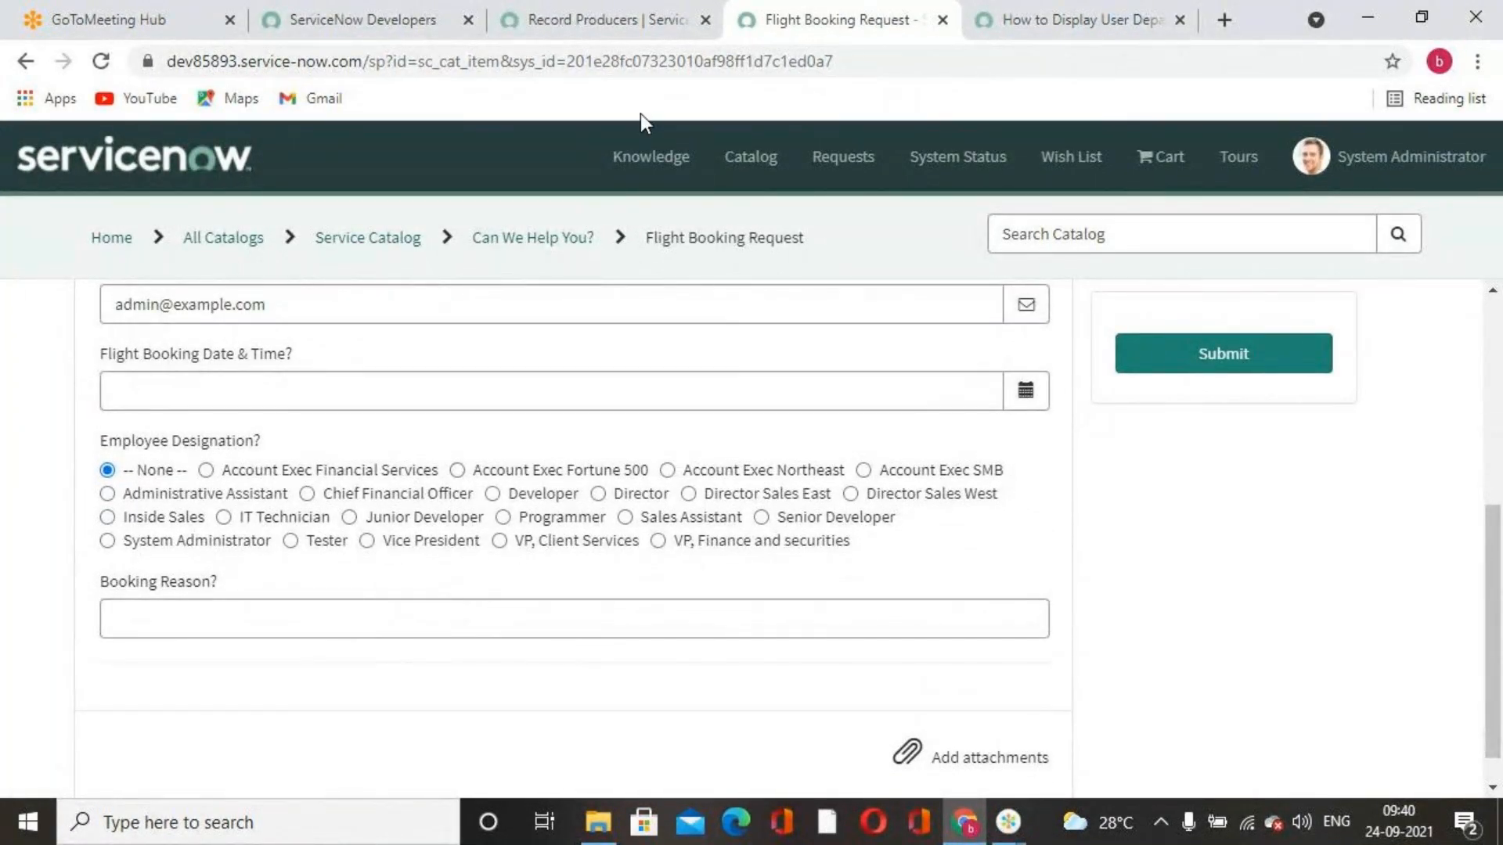
Open the Flight Booking Request record producer from the list of record producers and show its catalog UI policies.
left_click(581, 26)
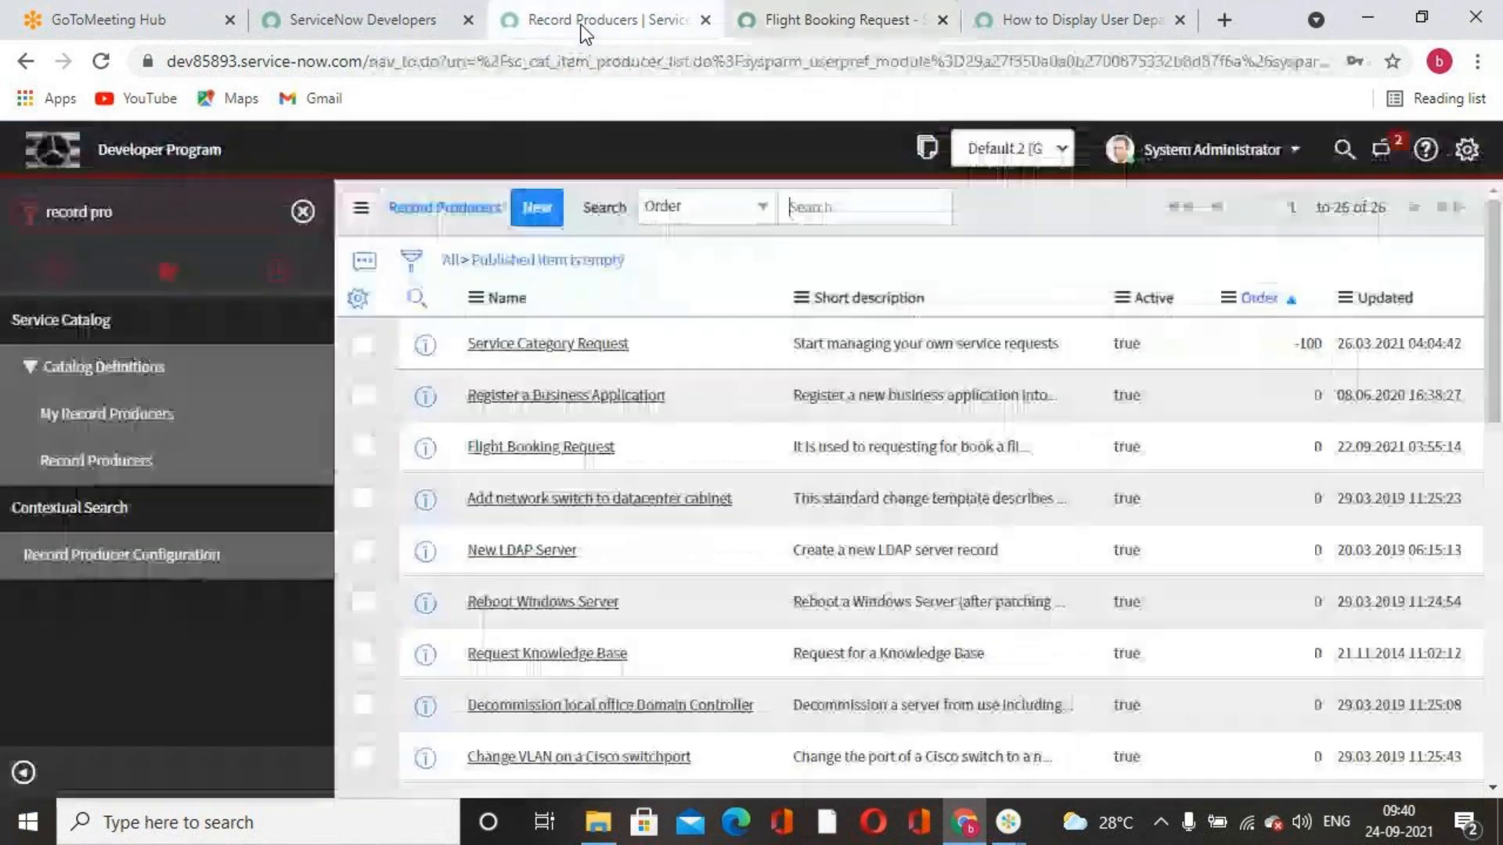
left_click(553, 448)
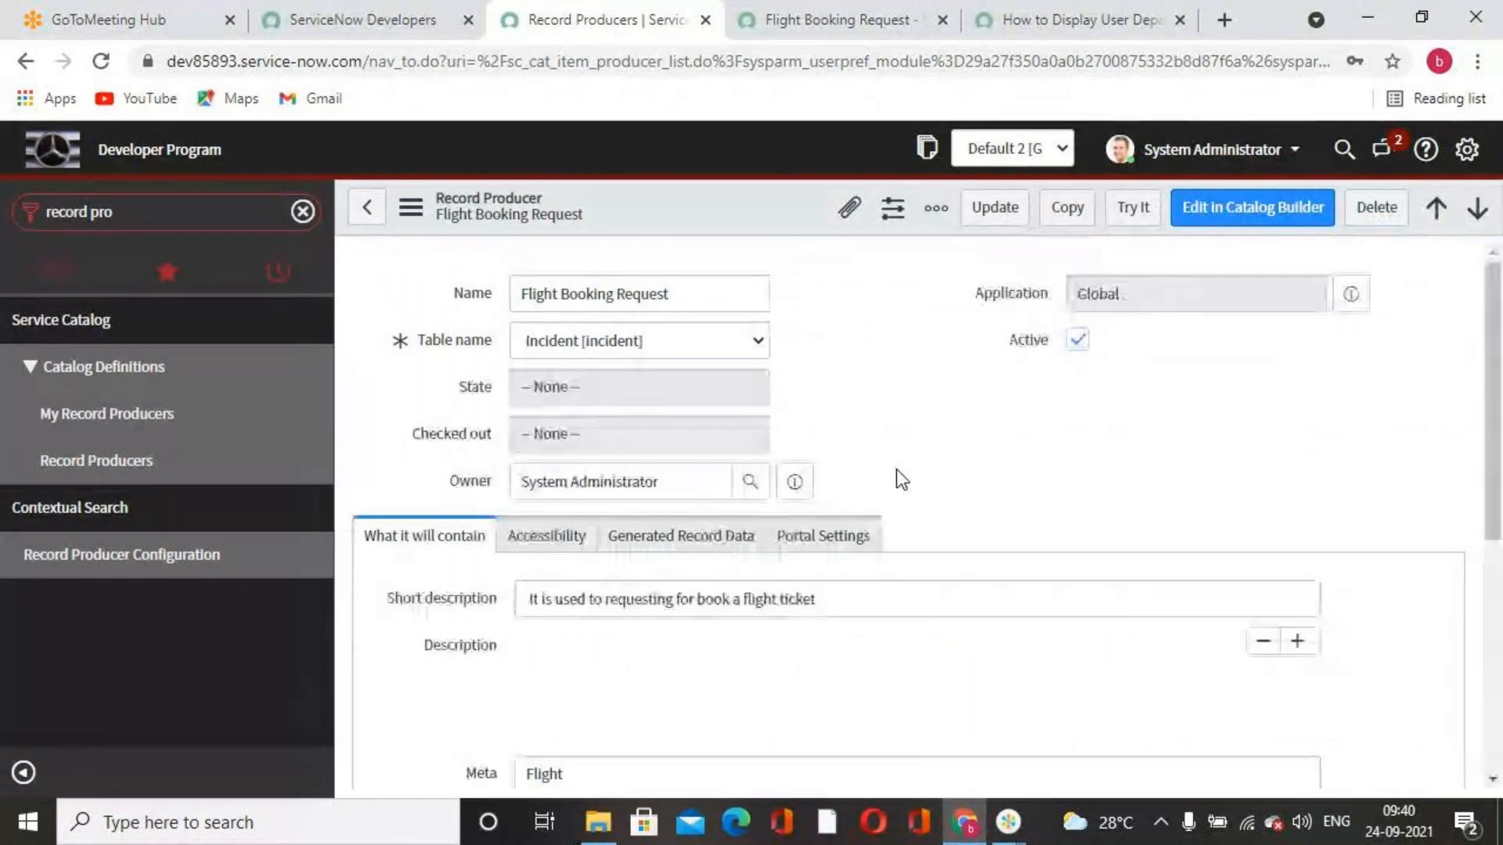
scroll(1006, 534, "down", 10)
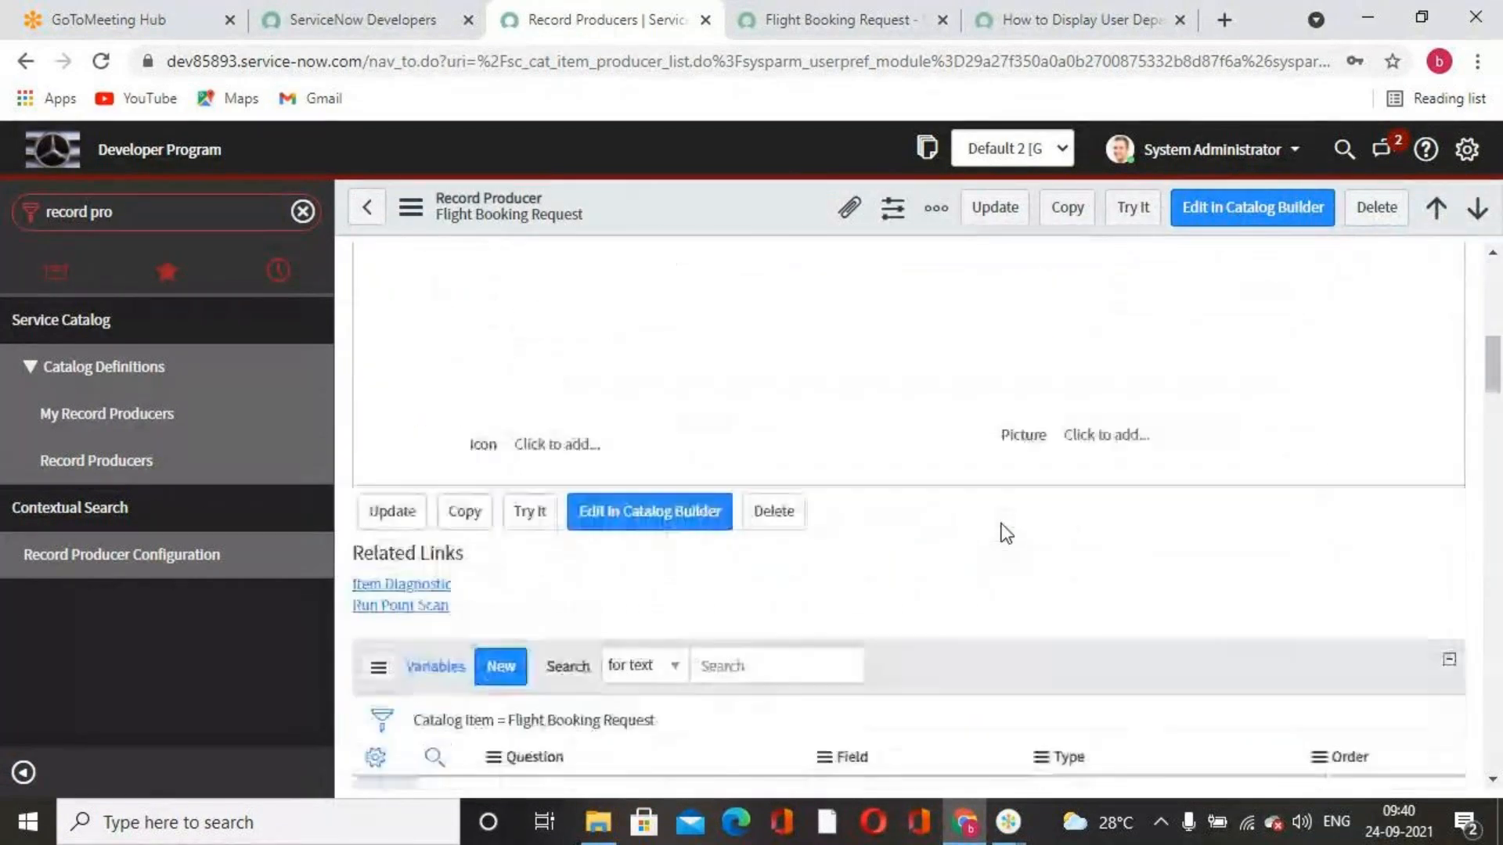
scroll(1006, 534, "up", 10)
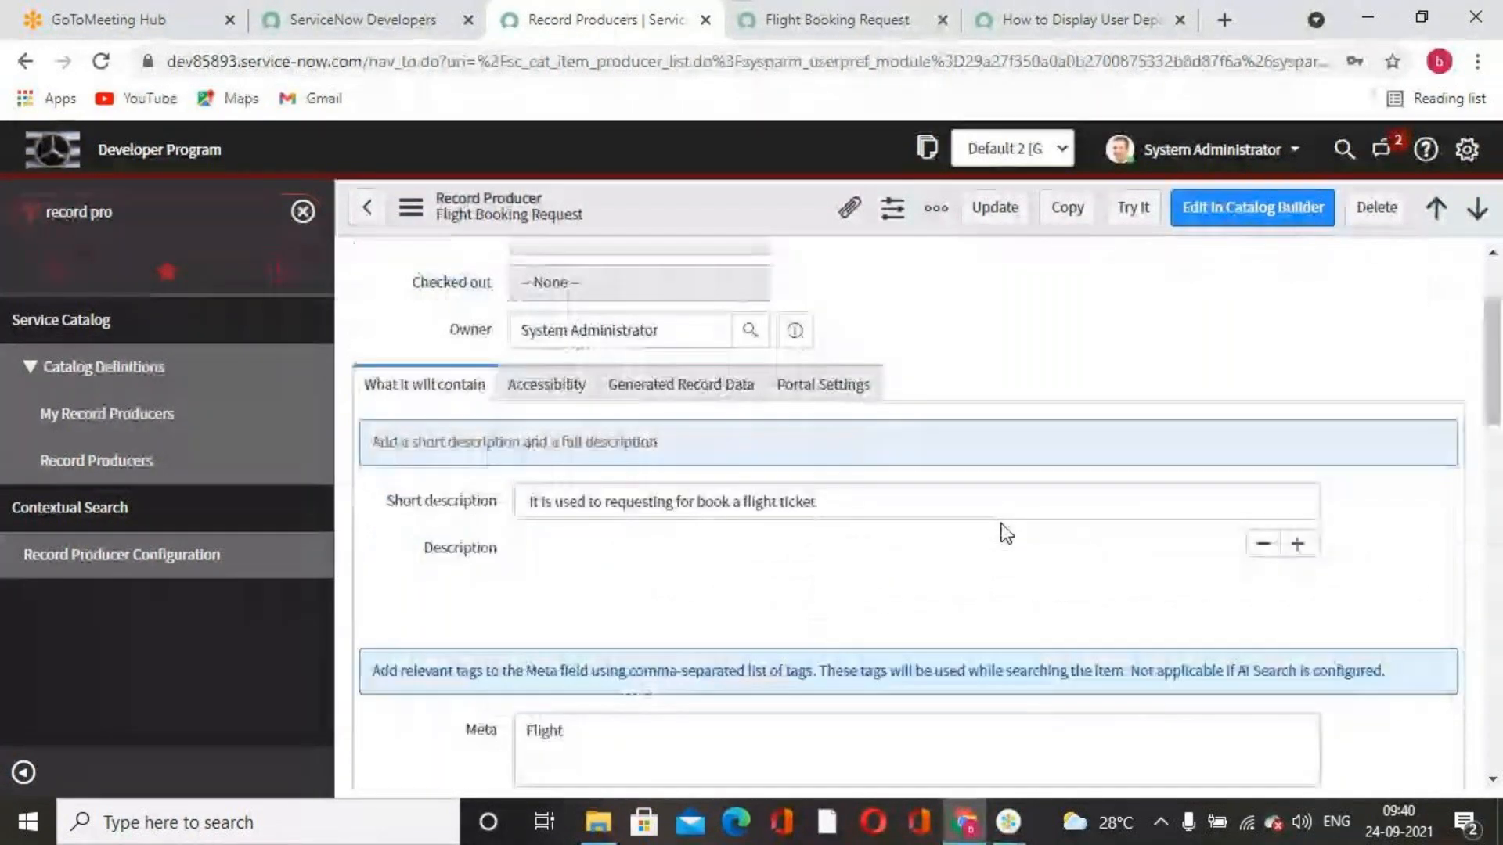
scroll(1006, 534, "down", 10)
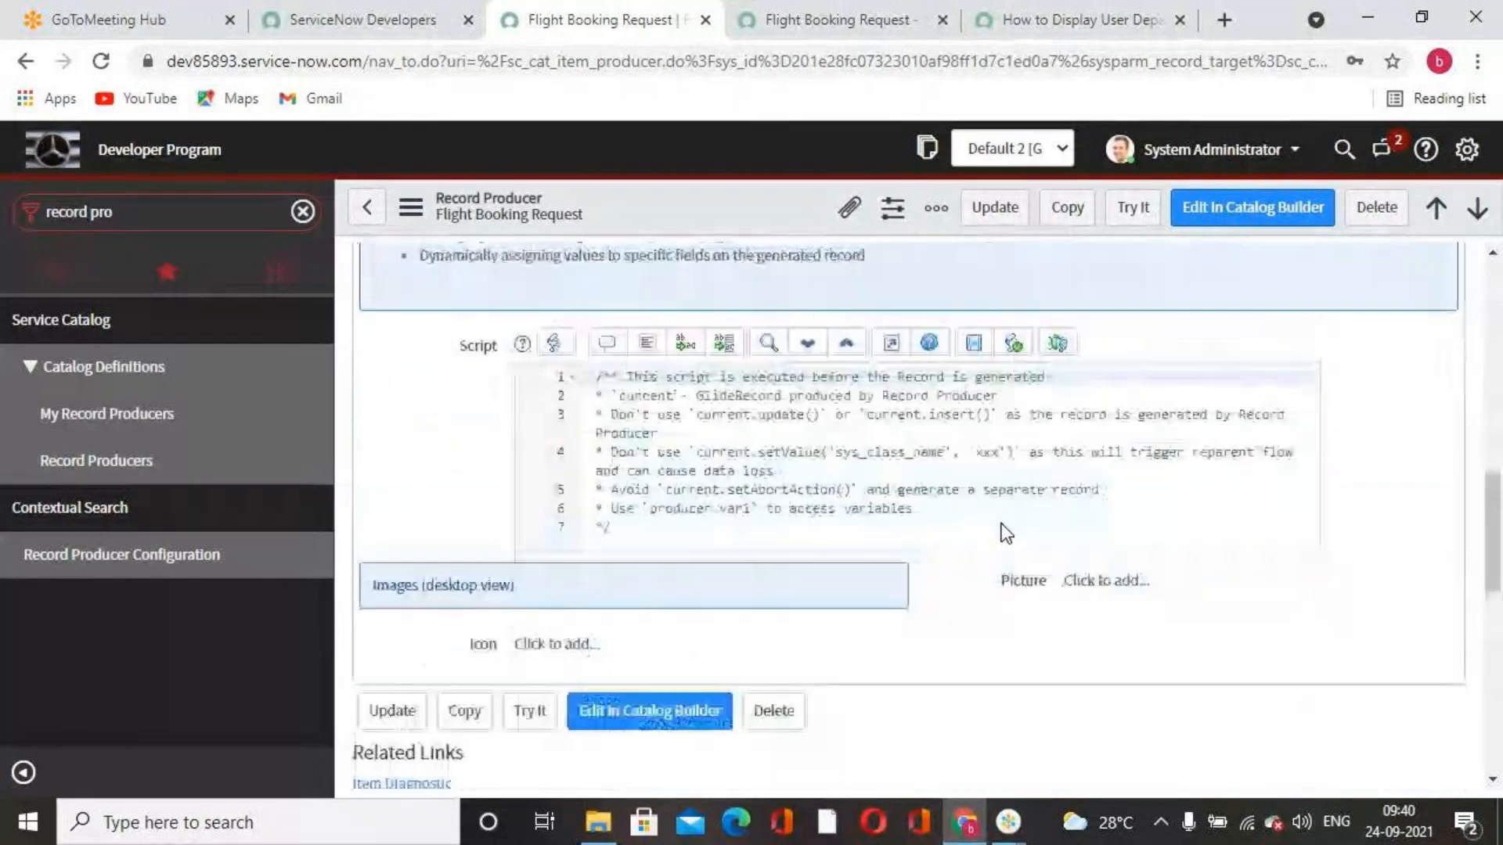
scroll(1005, 534, "down", 5)
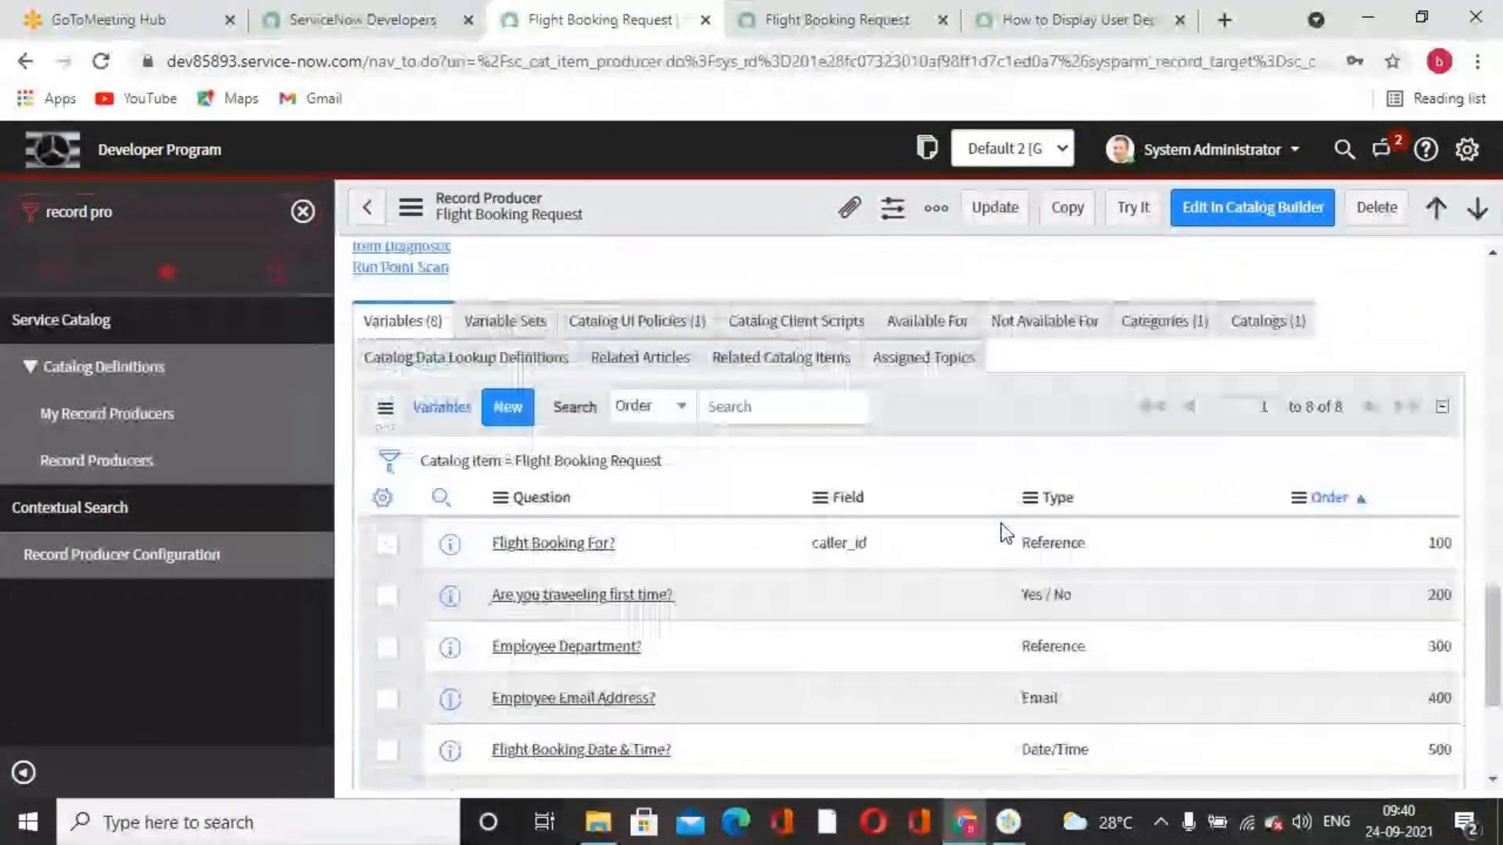
left_click(627, 317)
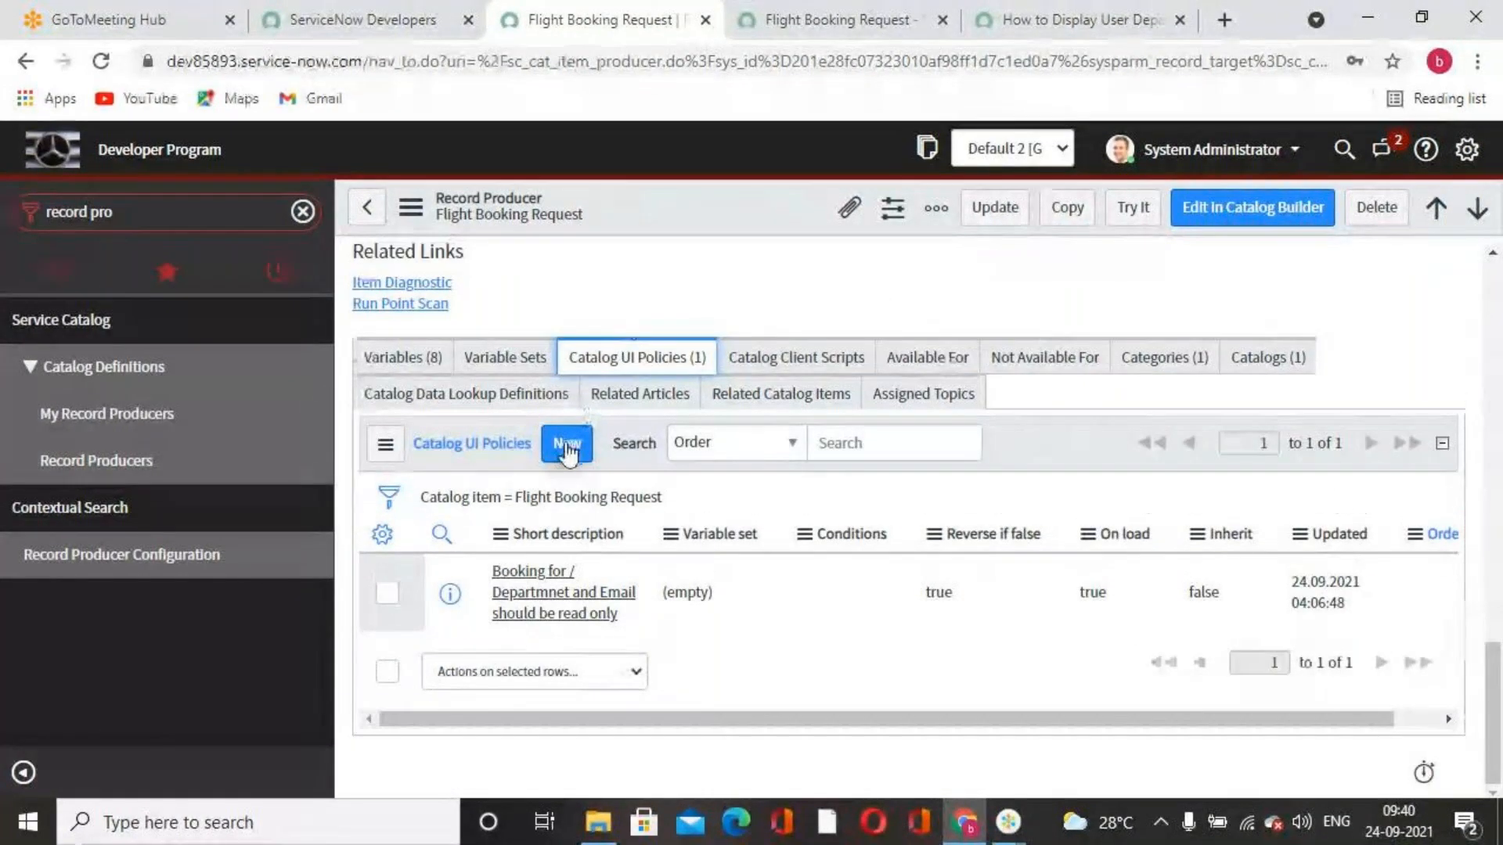
Start a new catalog UI policy with the short description "Emp Department is Finance then hide emp designation and booking reason".
left_click(565, 443)
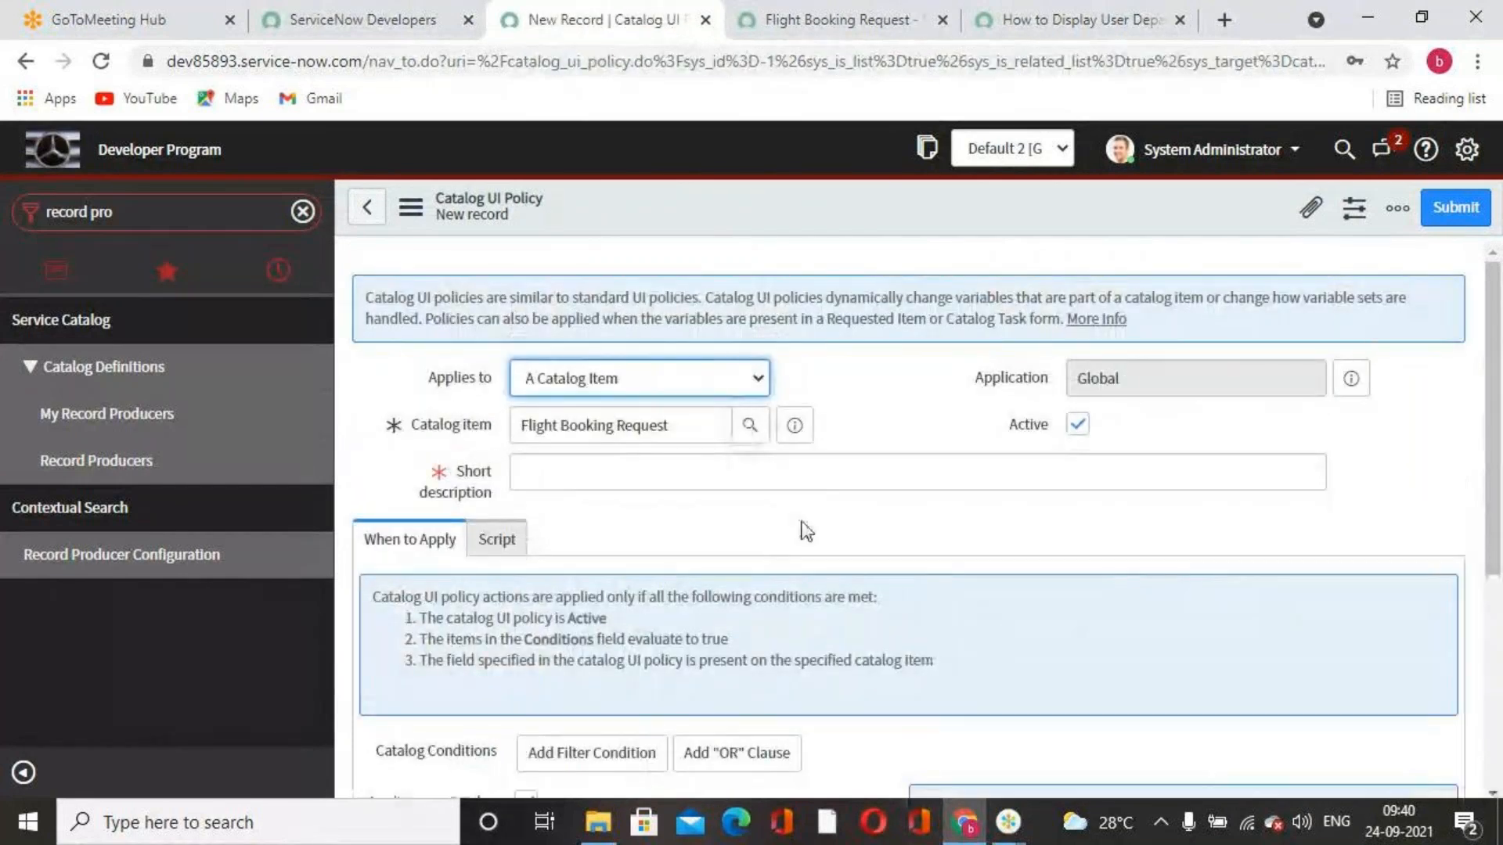
left_click(770, 485)
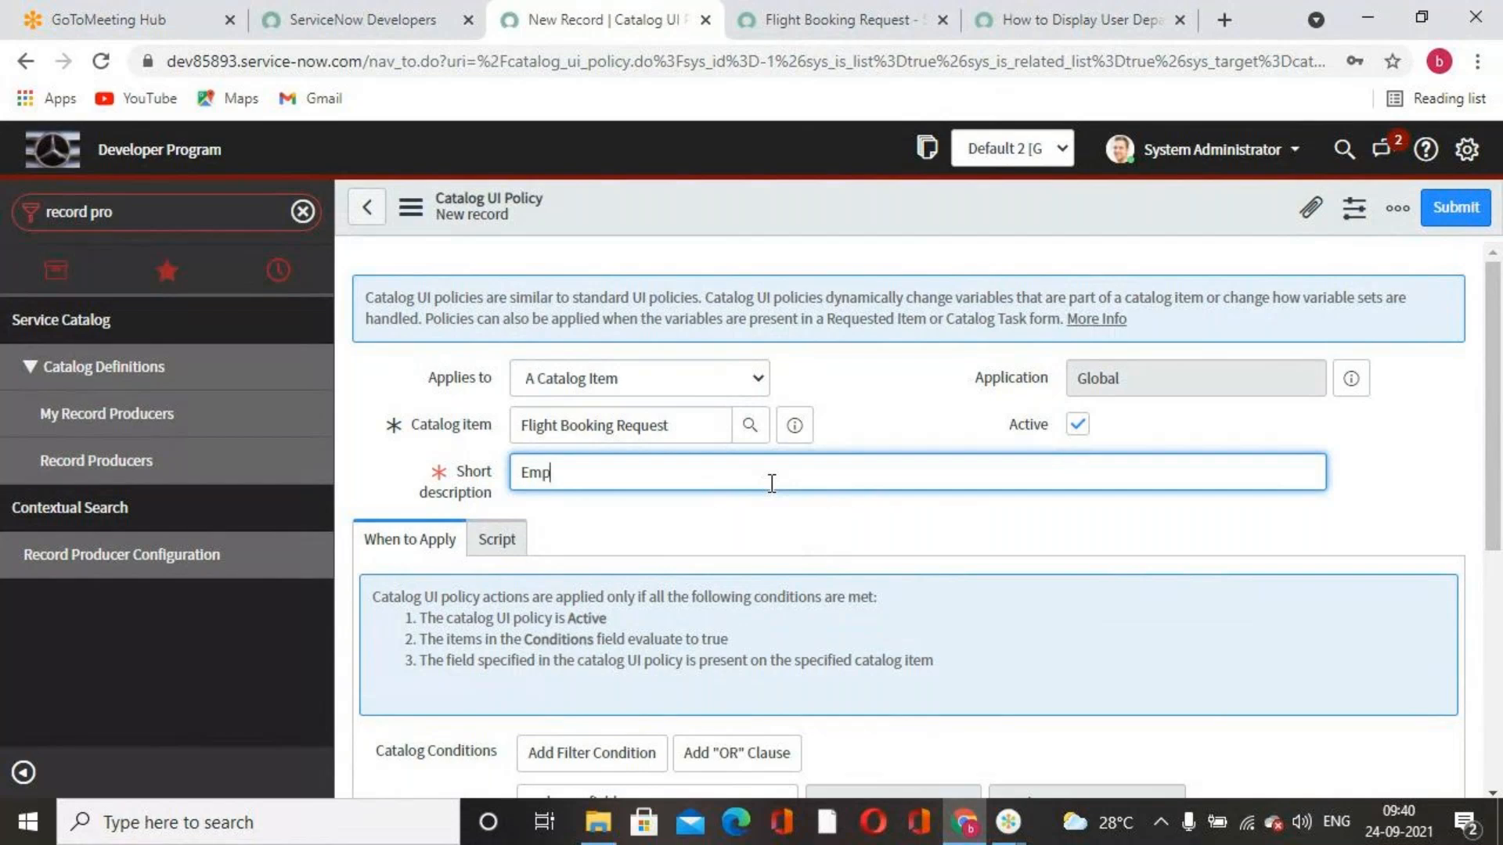
type("Emp Des")
type("artment is Finance ")
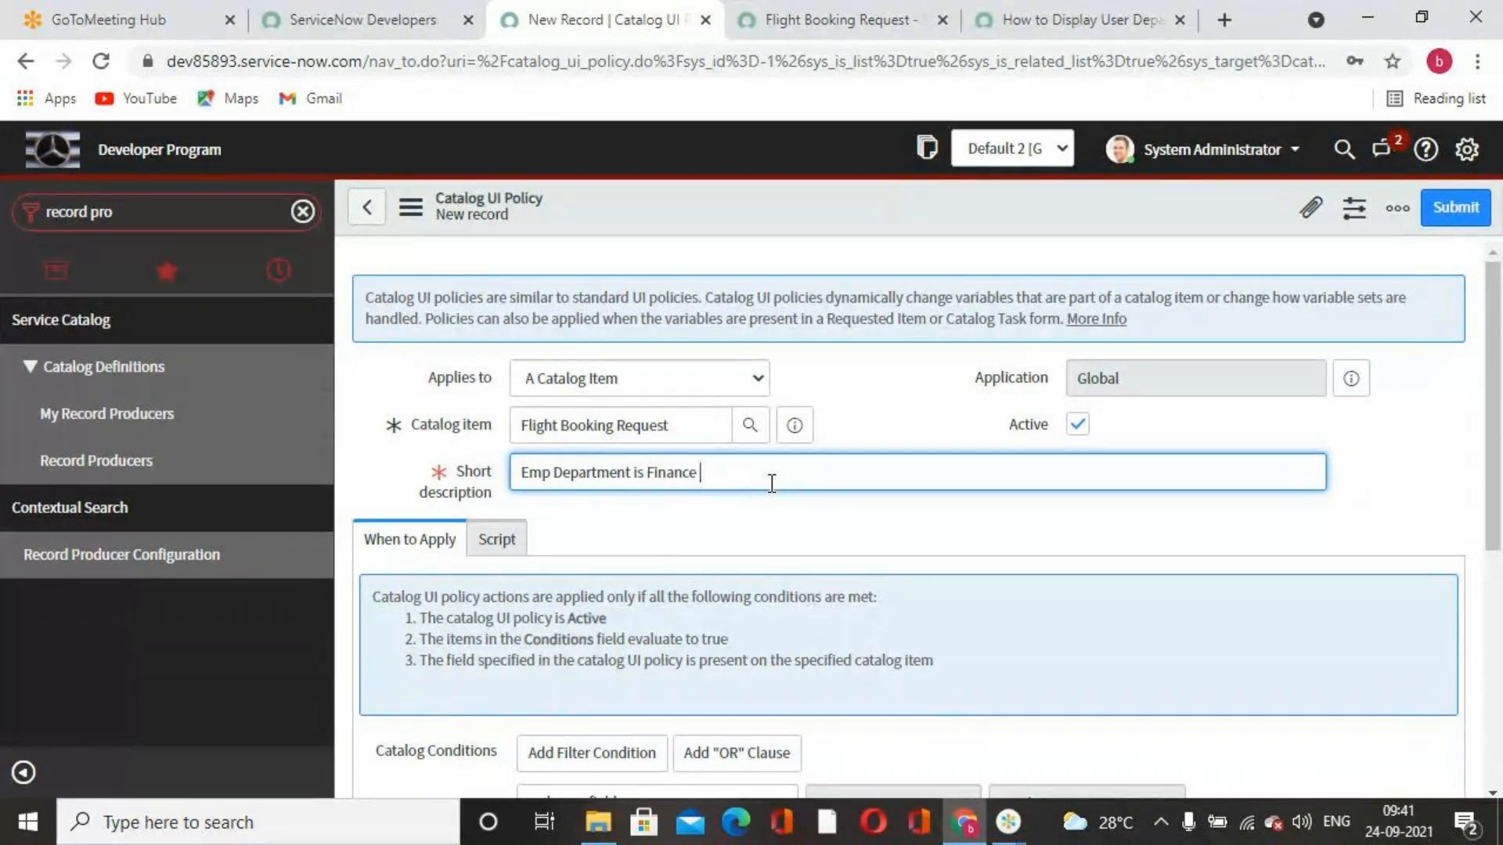
type("then hide emp designation an")
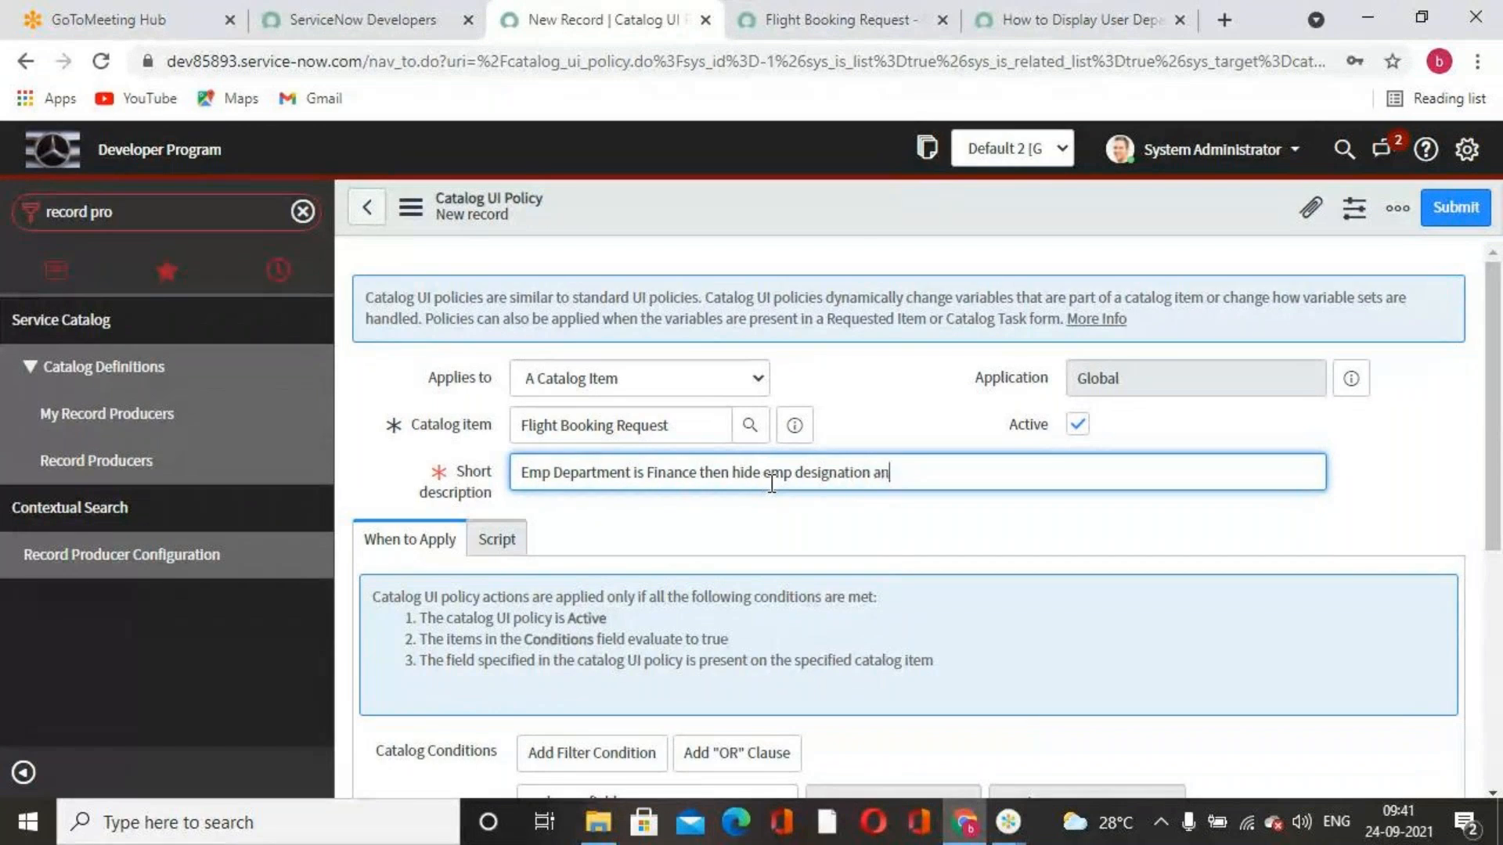
type("d bi")
type("ooking reason")
Add the catalog condition employee_department is Finance, save the new policy and go to its catalog UI policy actions.
scroll(978, 537, "down", 5)
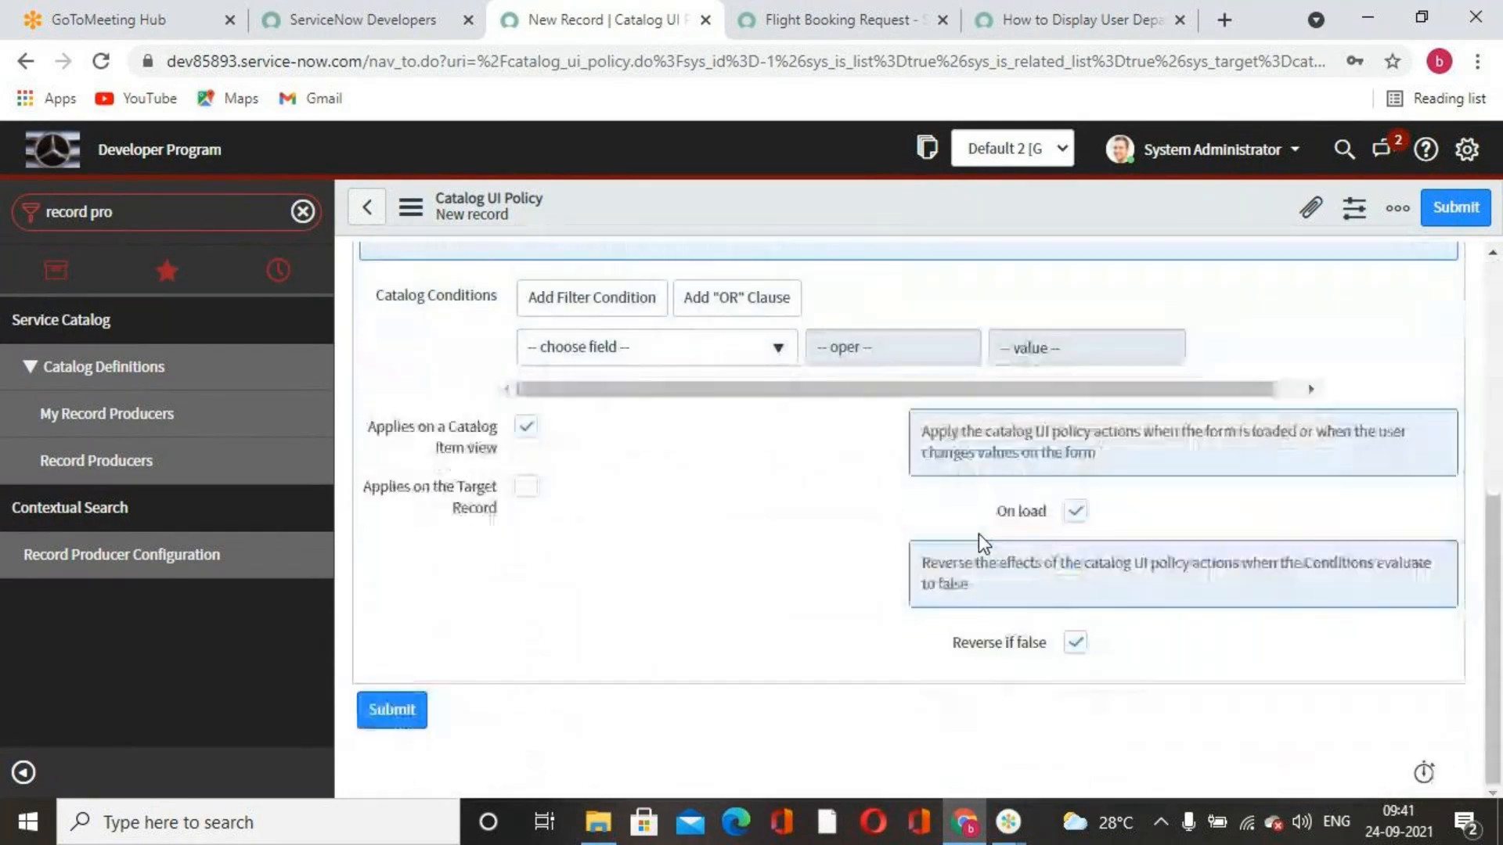
left_click(782, 356)
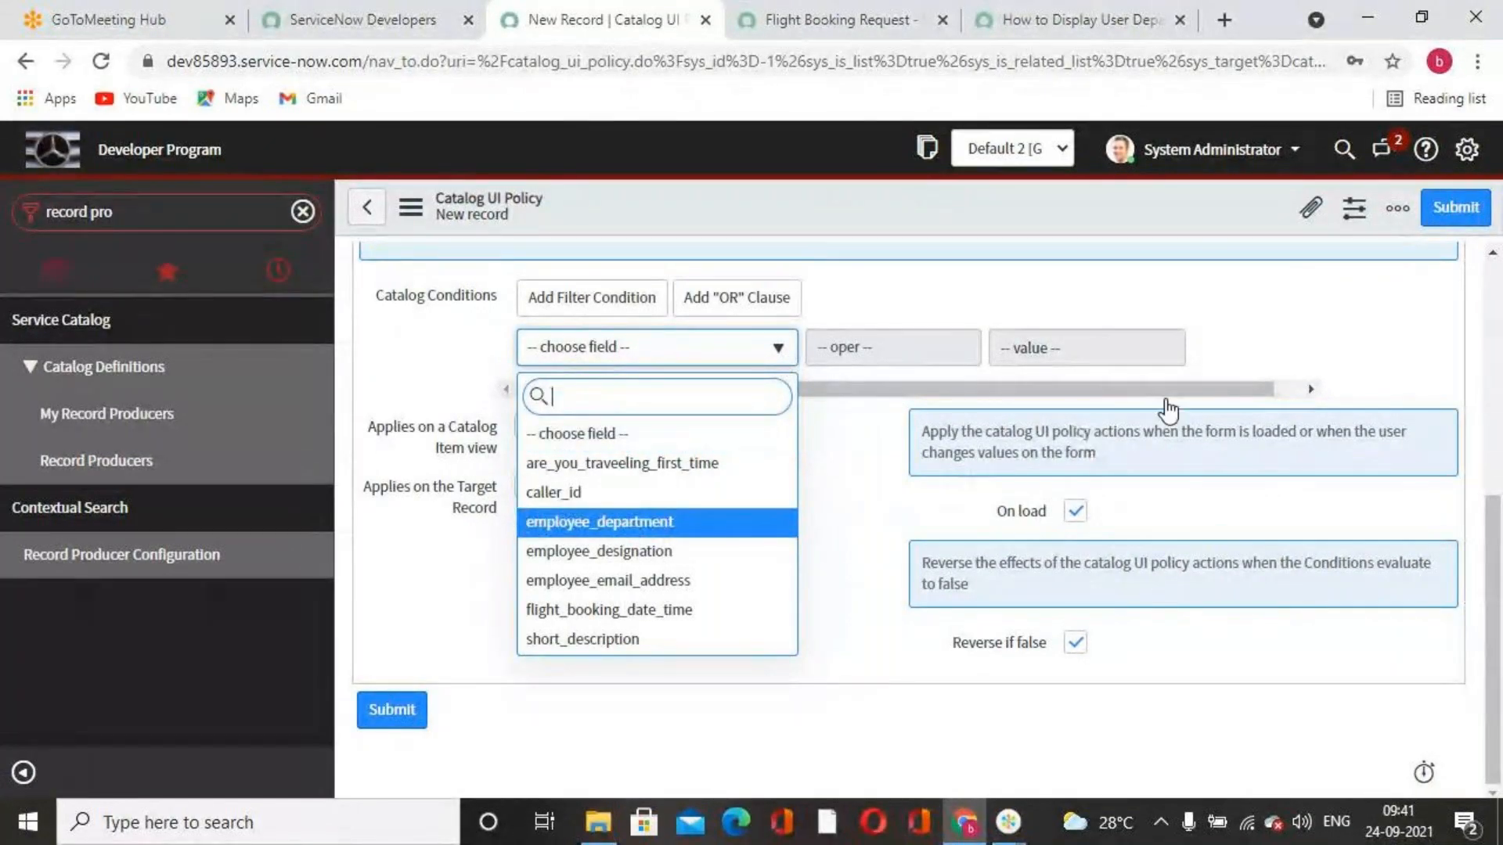
key("Return")
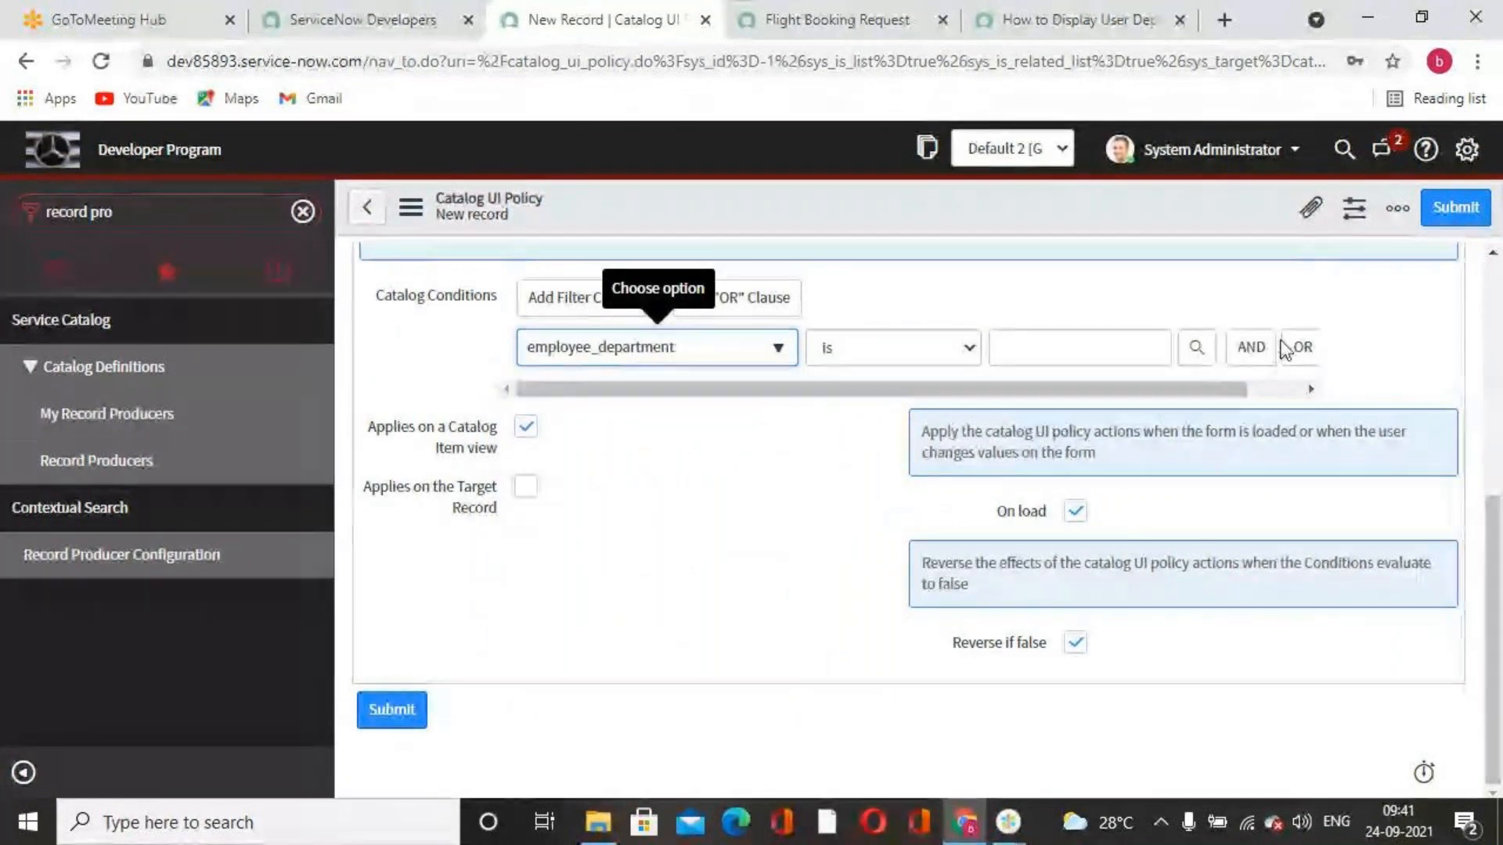
left_click(1139, 346)
type("Fina")
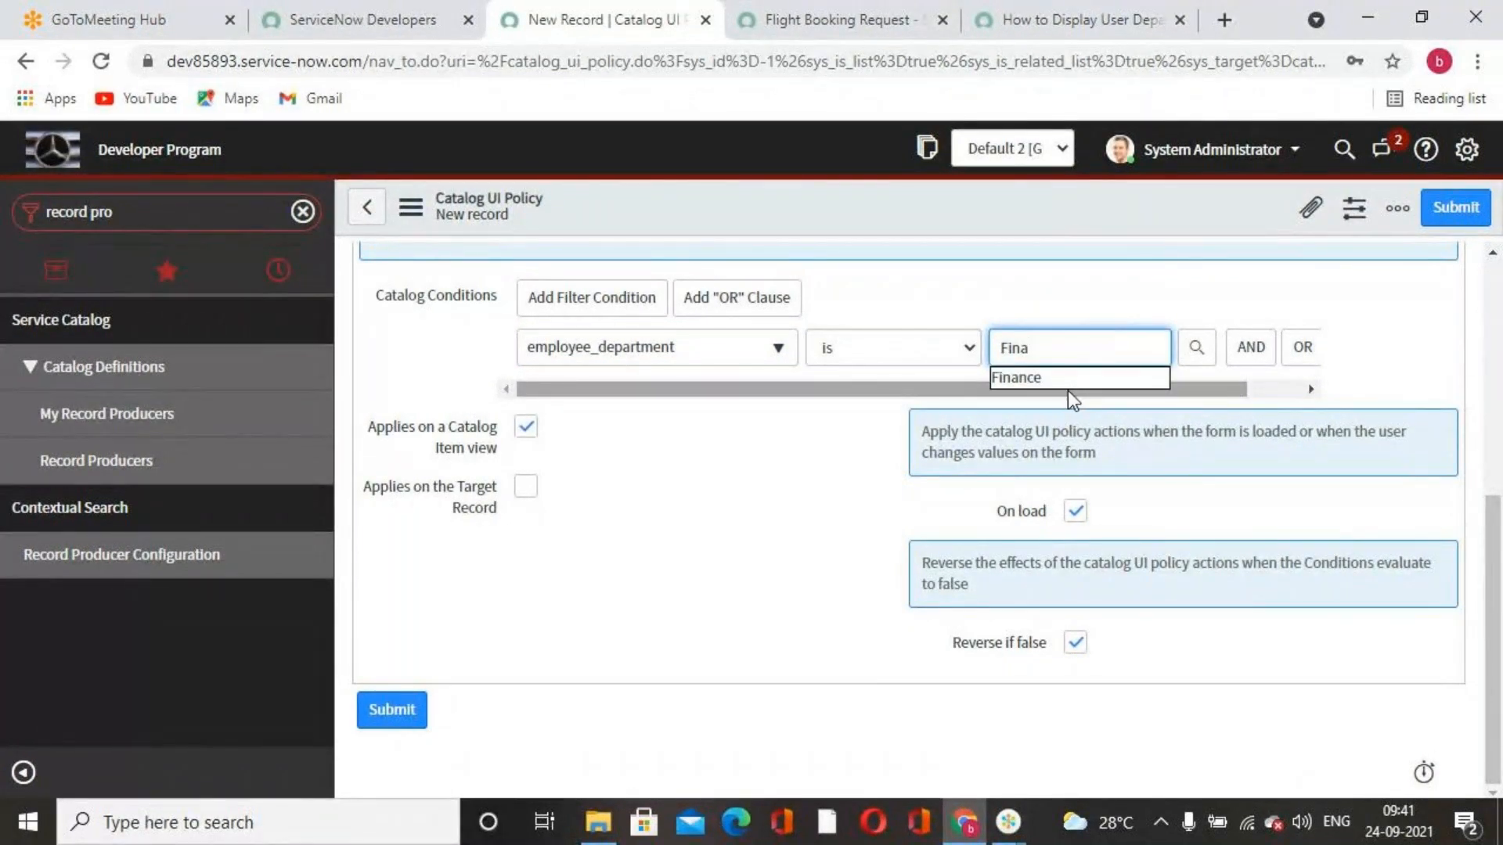
left_click(1063, 380)
right_click(961, 210)
left_click(1013, 227)
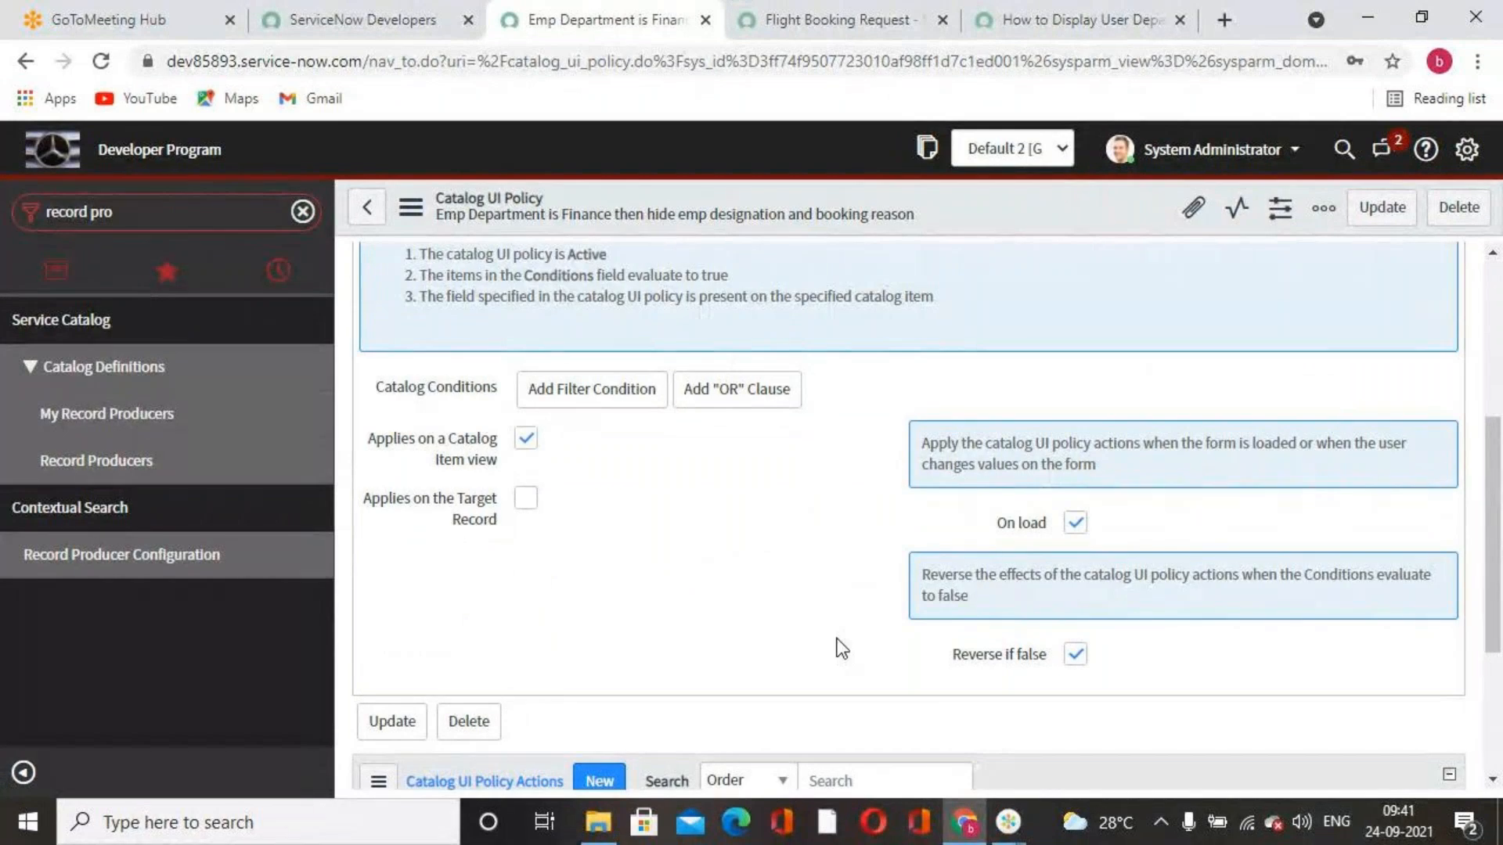
scroll(841, 648, "down", 3)
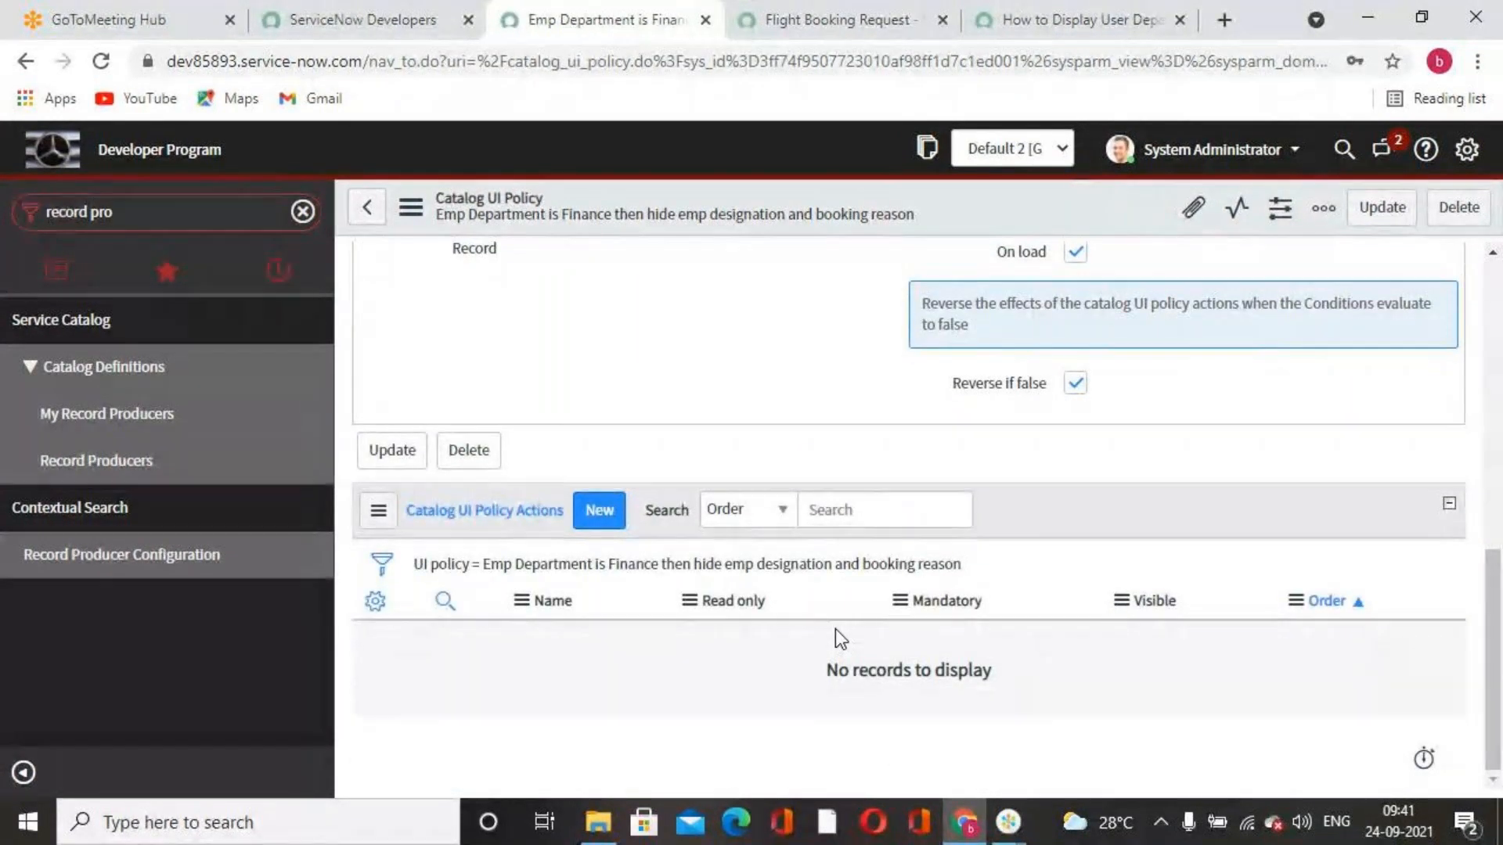
Add a catalog UI policy action for the variable employee_designation with Visible set to False, and submit it.
left_click(603, 518)
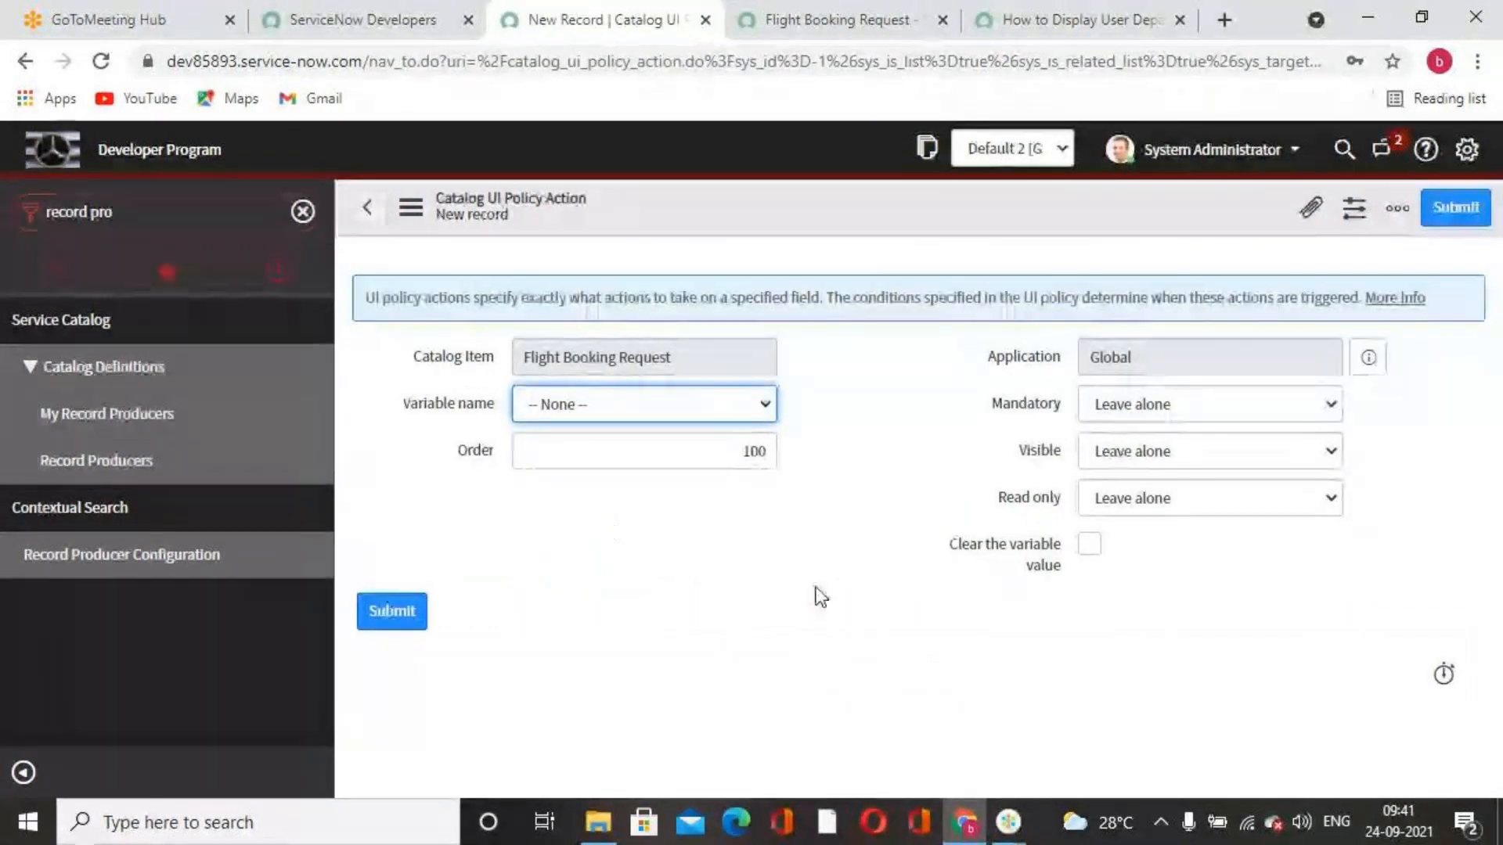
left_click(766, 404)
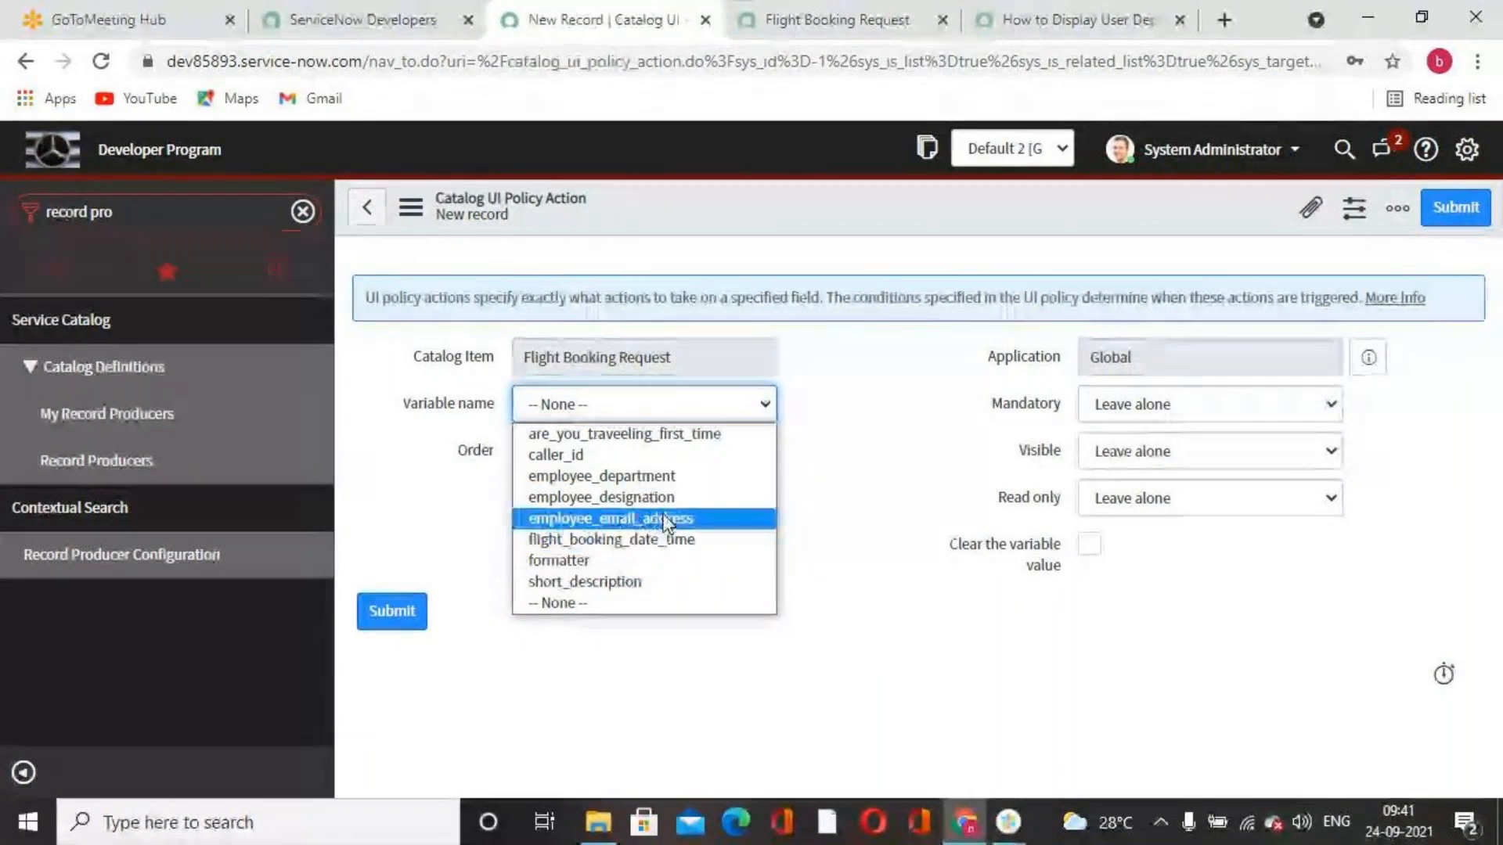
left_click(614, 497)
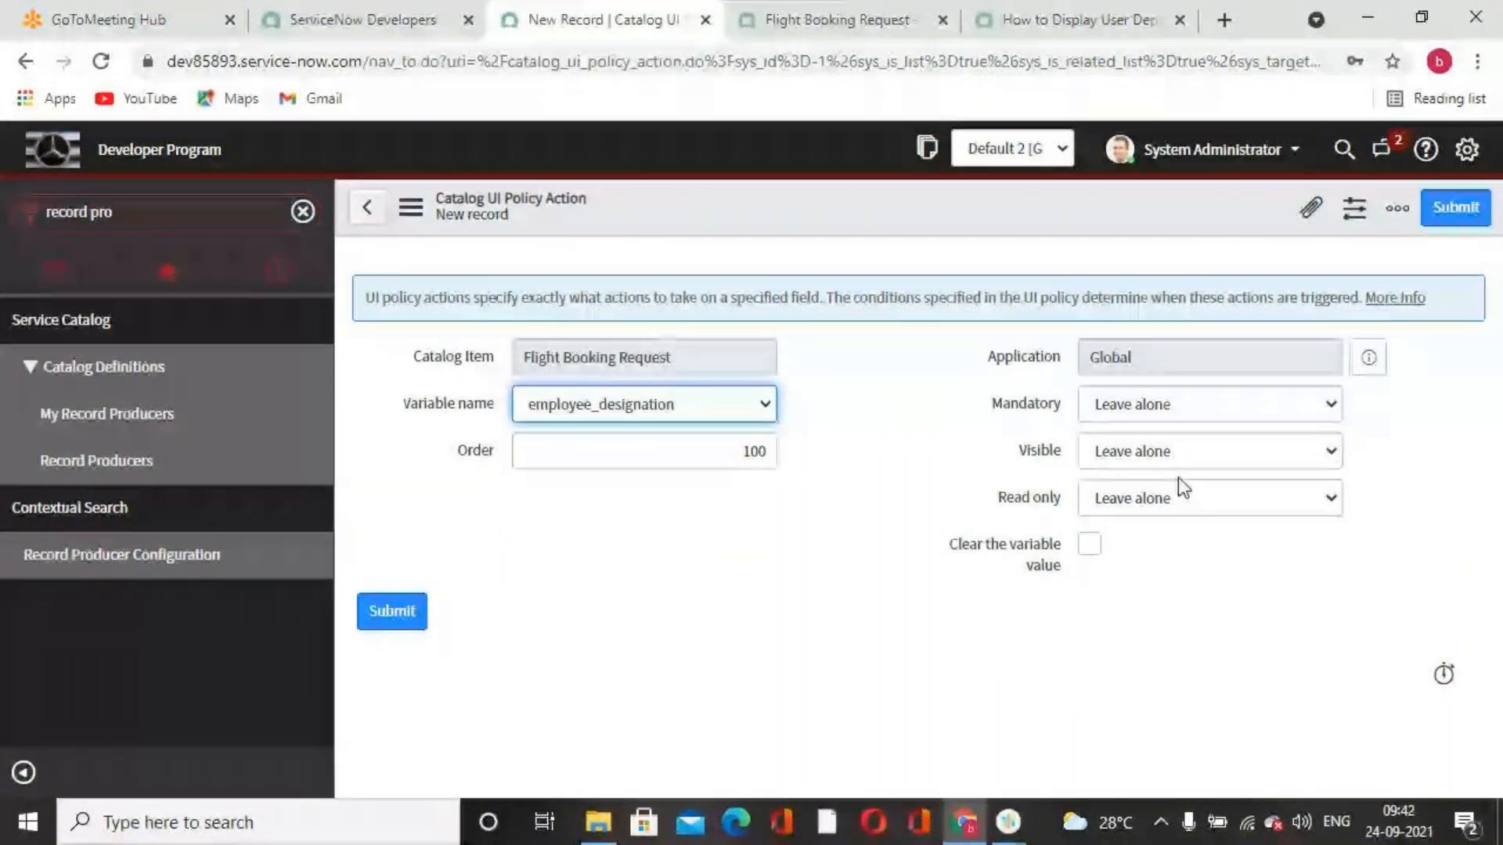
left_click(1151, 458)
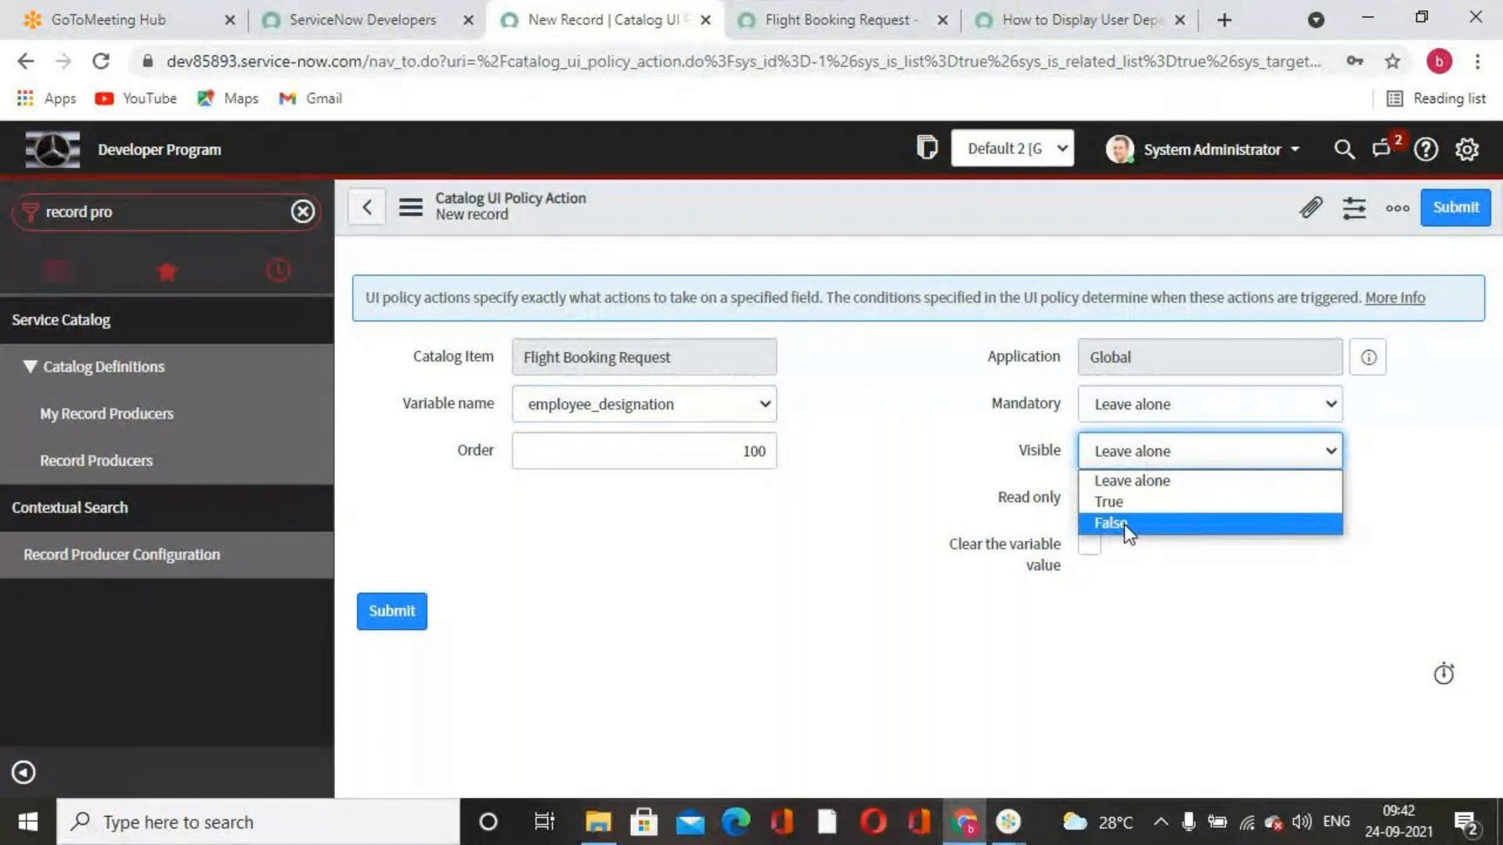
left_click(1125, 523)
left_click(1448, 210)
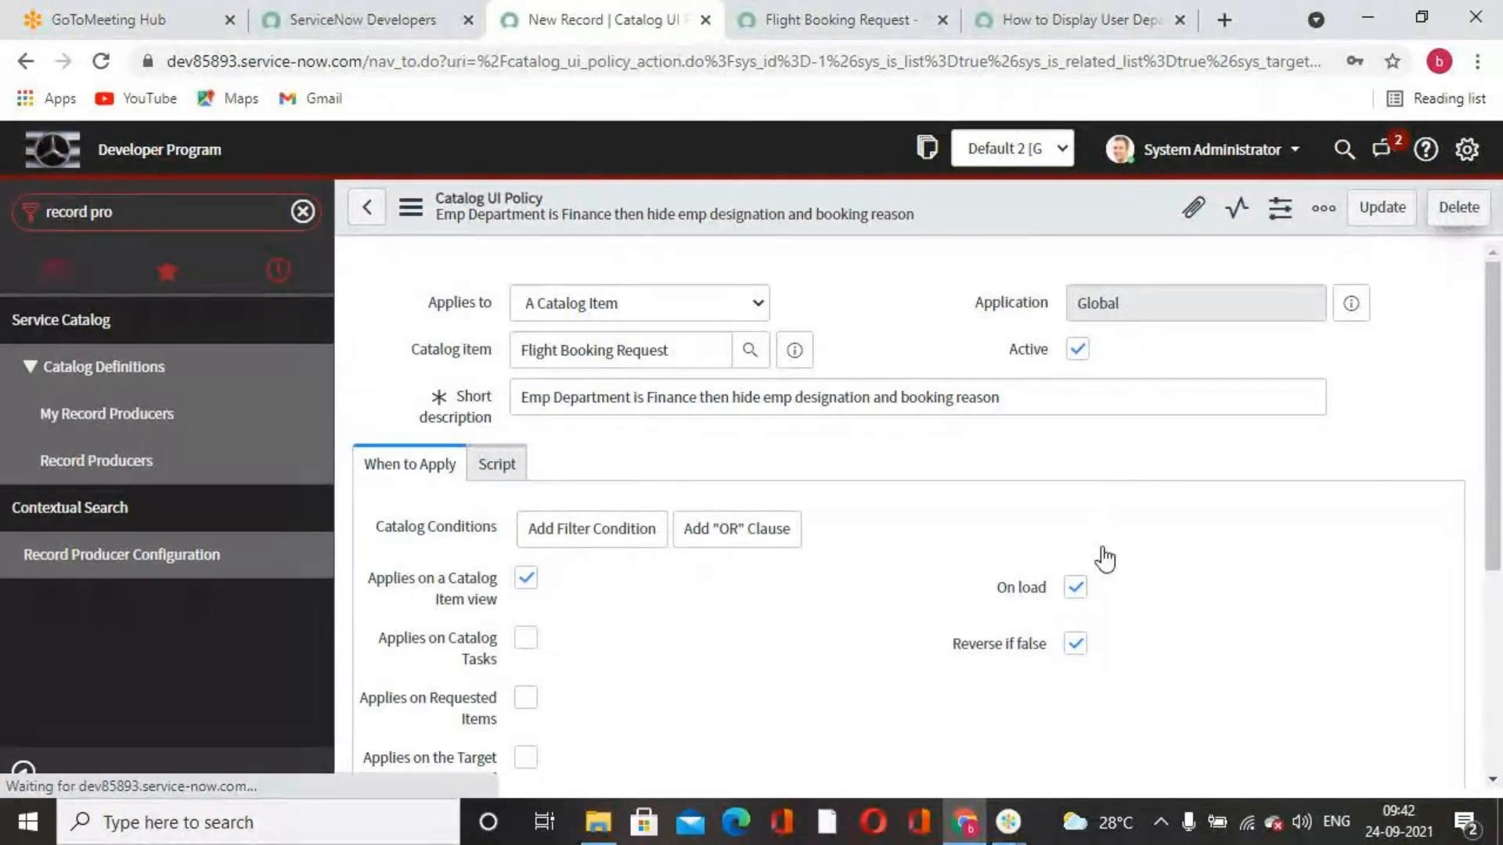
Add a second catalog UI policy action for the variable short_description with Visible set to False, submit it and save the policy.
scroll(1199, 576, "down", 5)
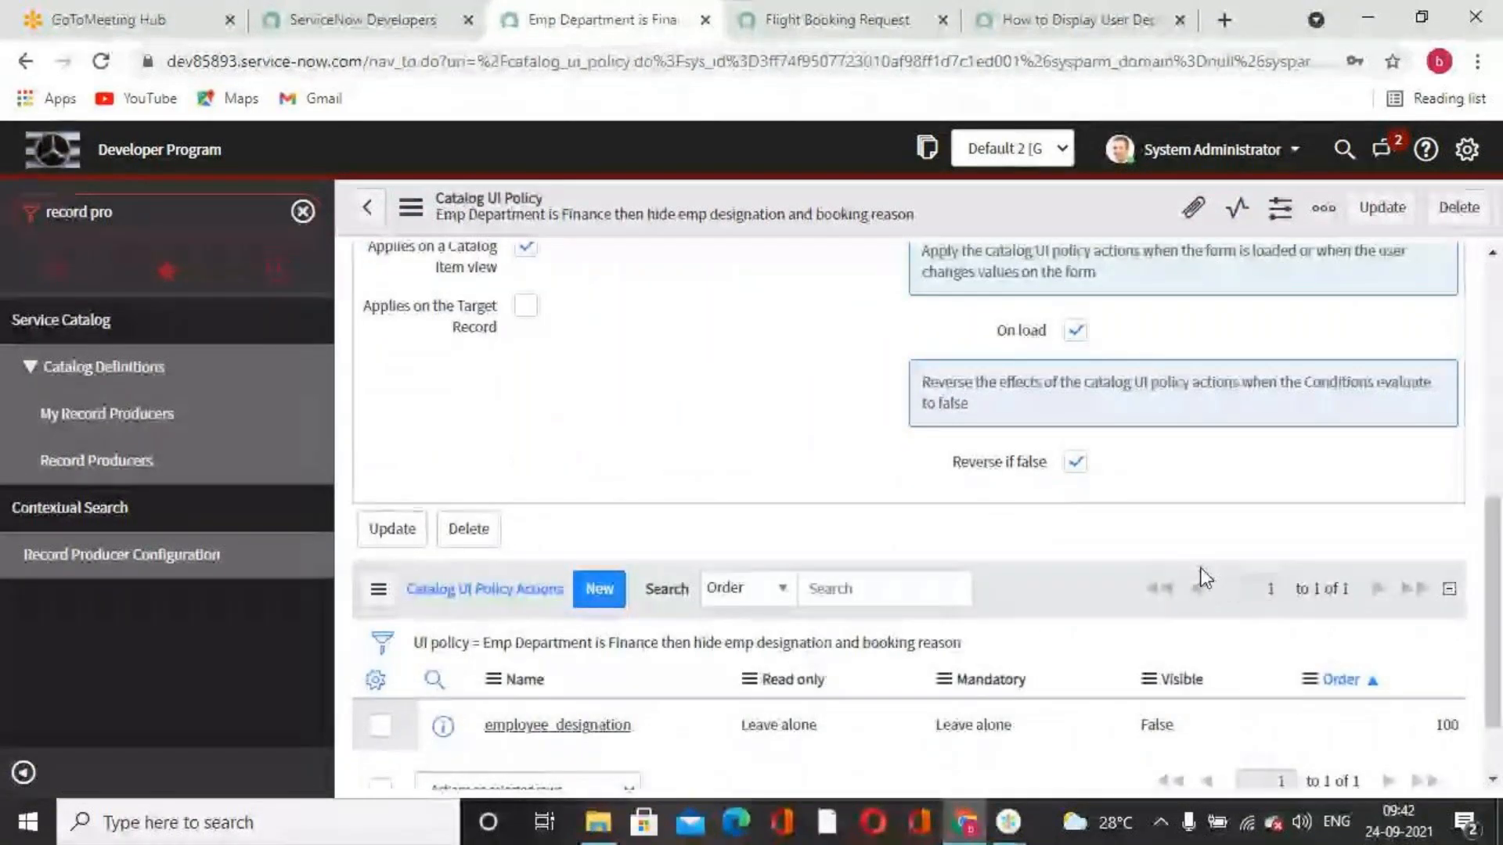
scroll(1197, 583, "down", 1)
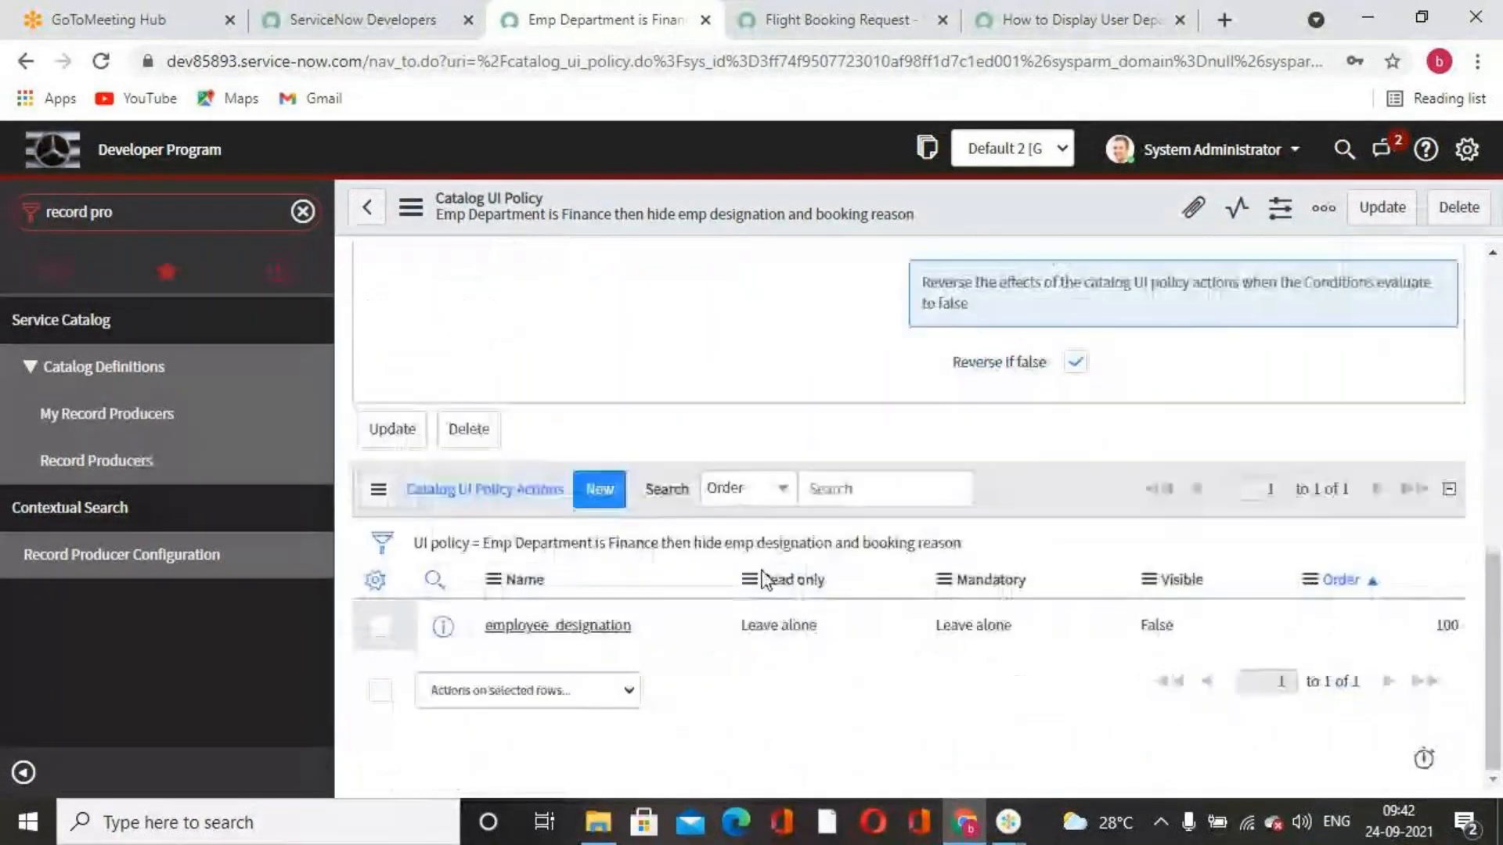
left_click(601, 492)
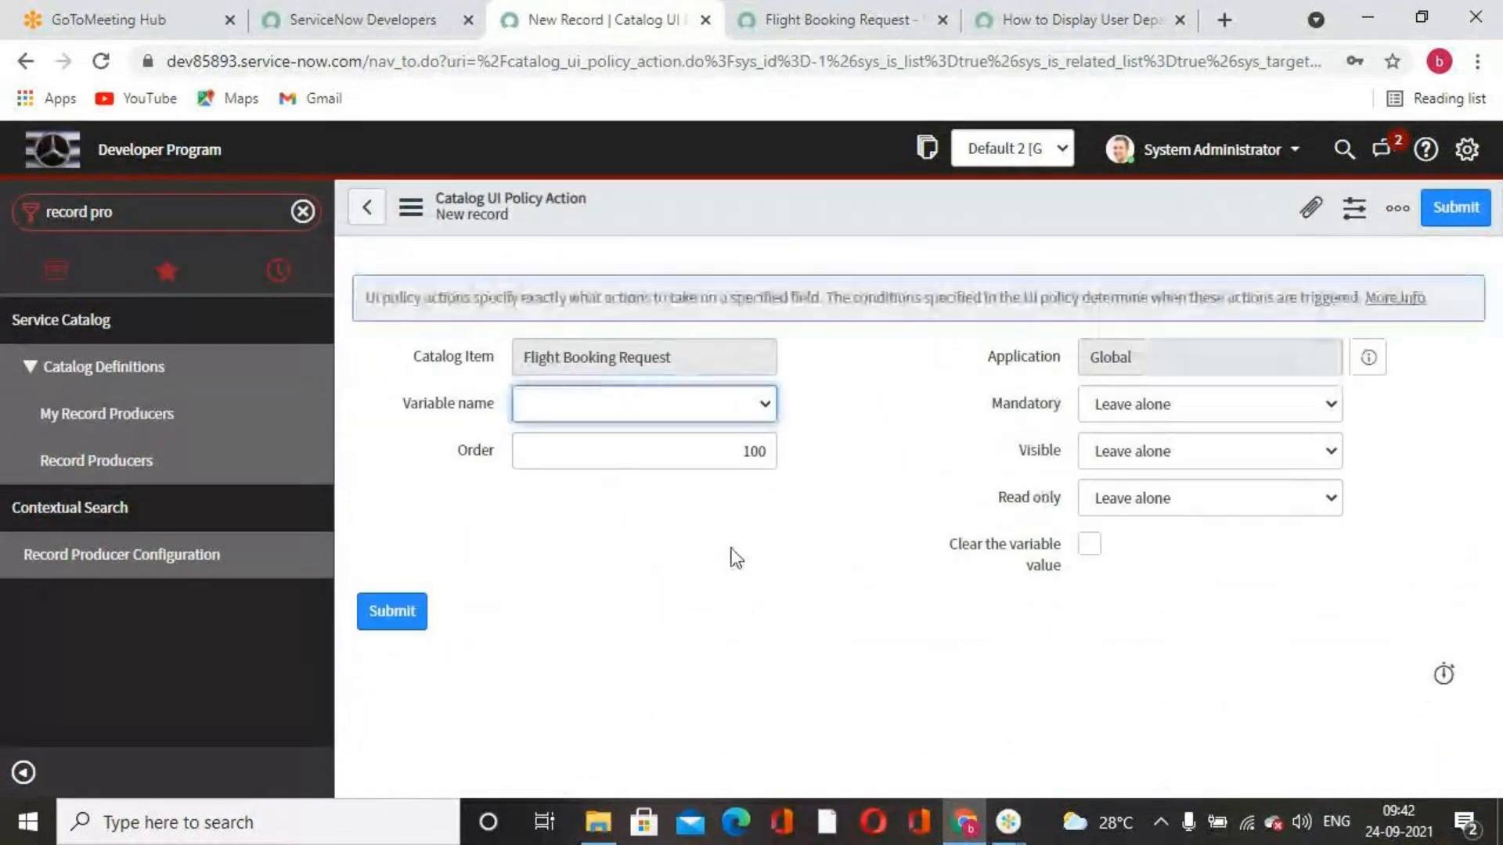
left_click(764, 409)
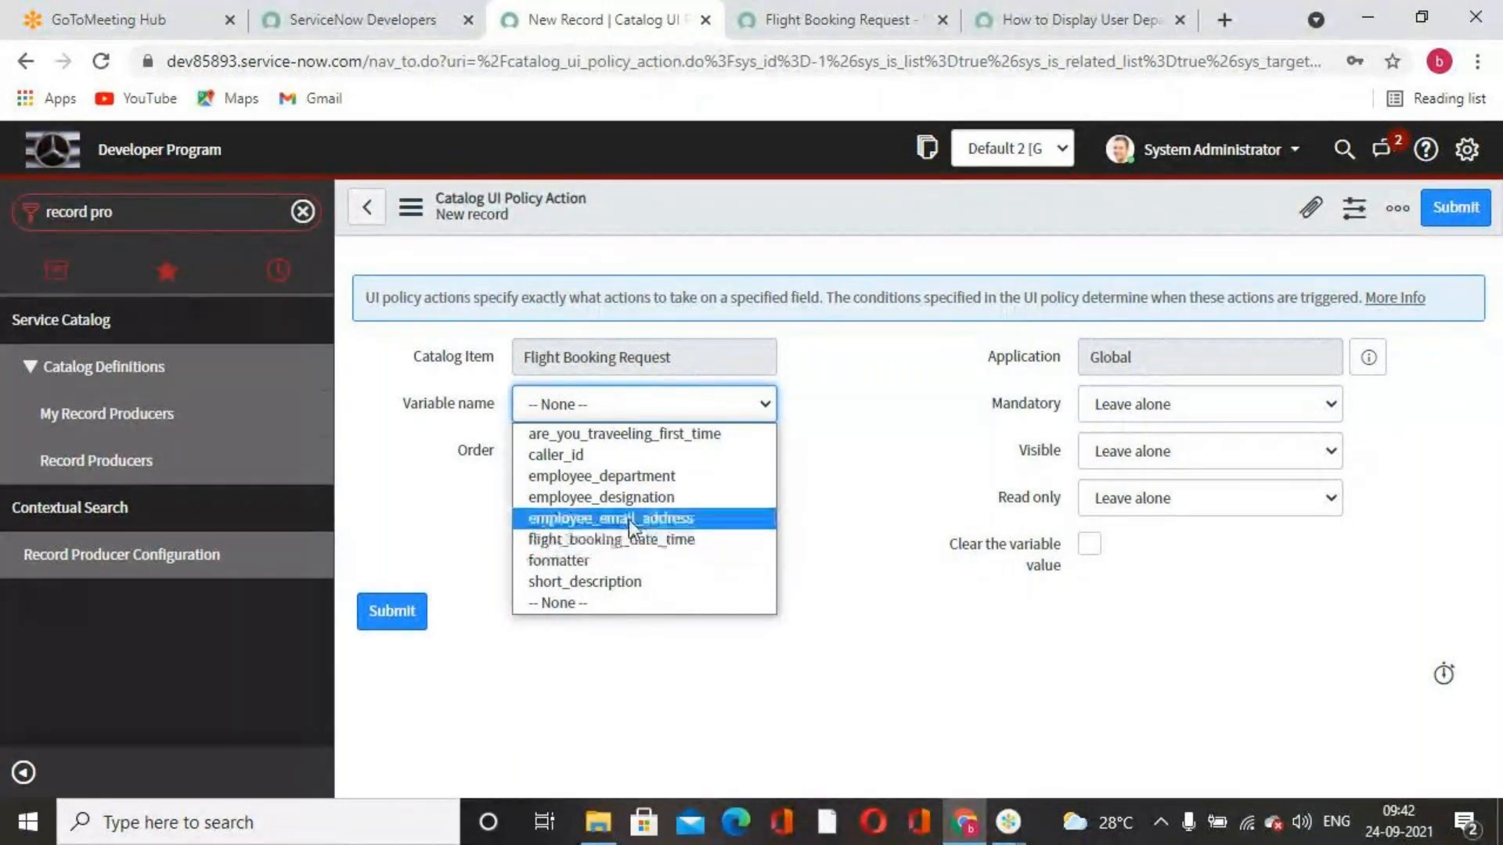
left_click(635, 583)
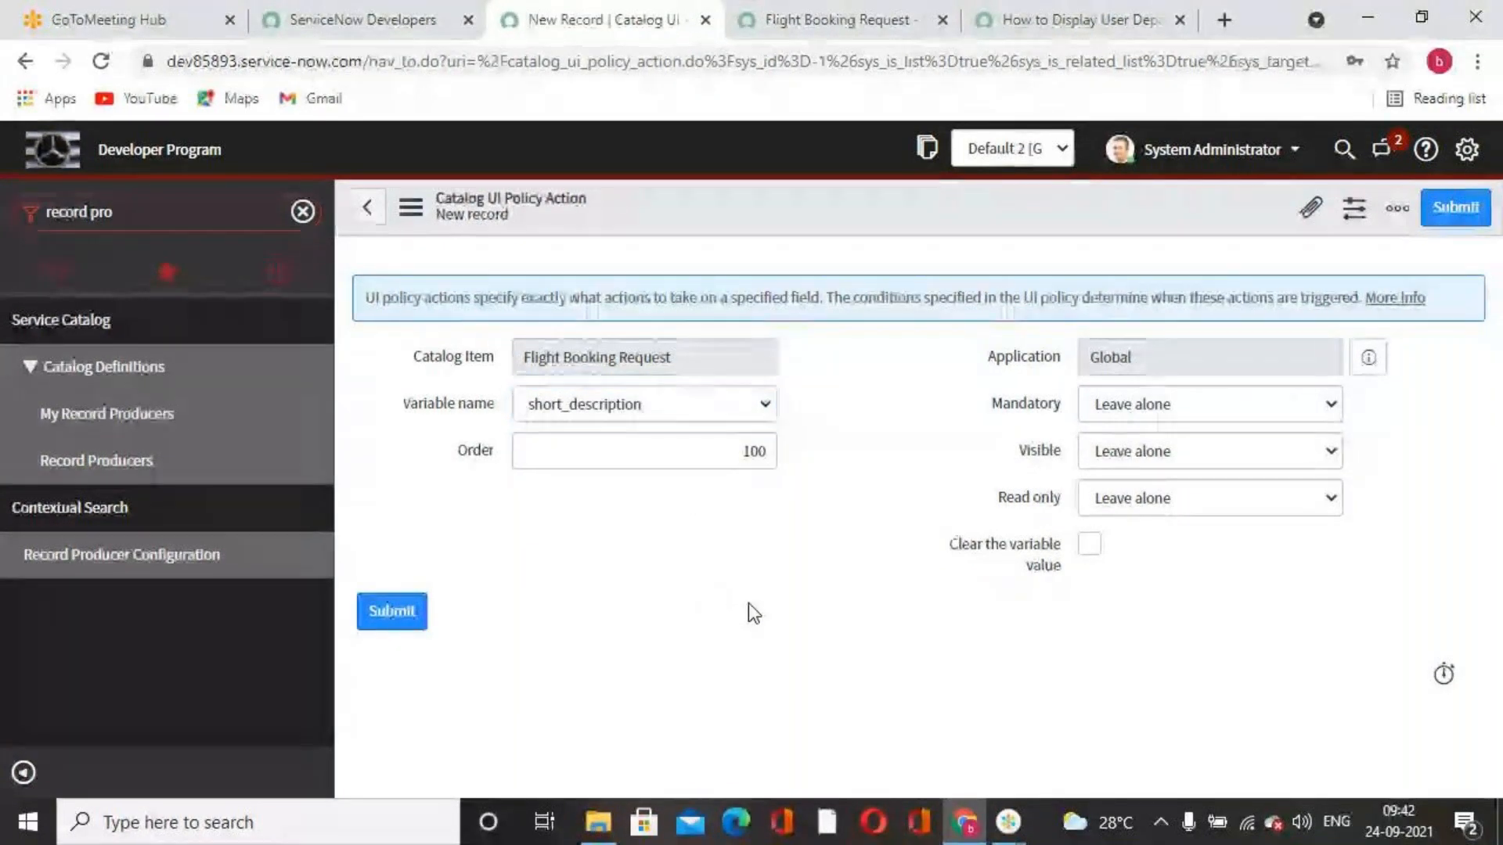
left_click(765, 409)
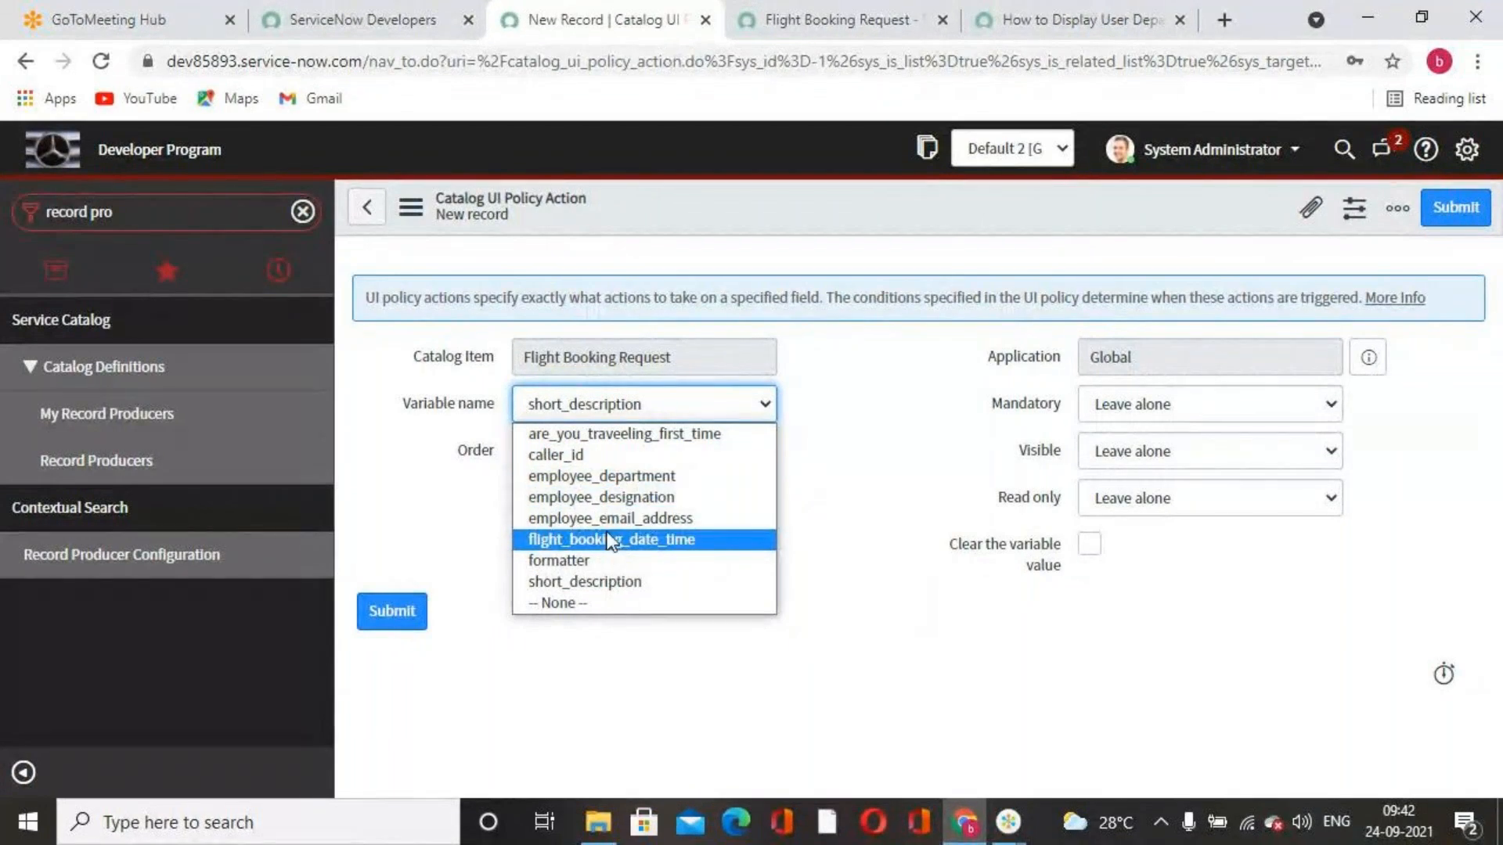
left_click(612, 581)
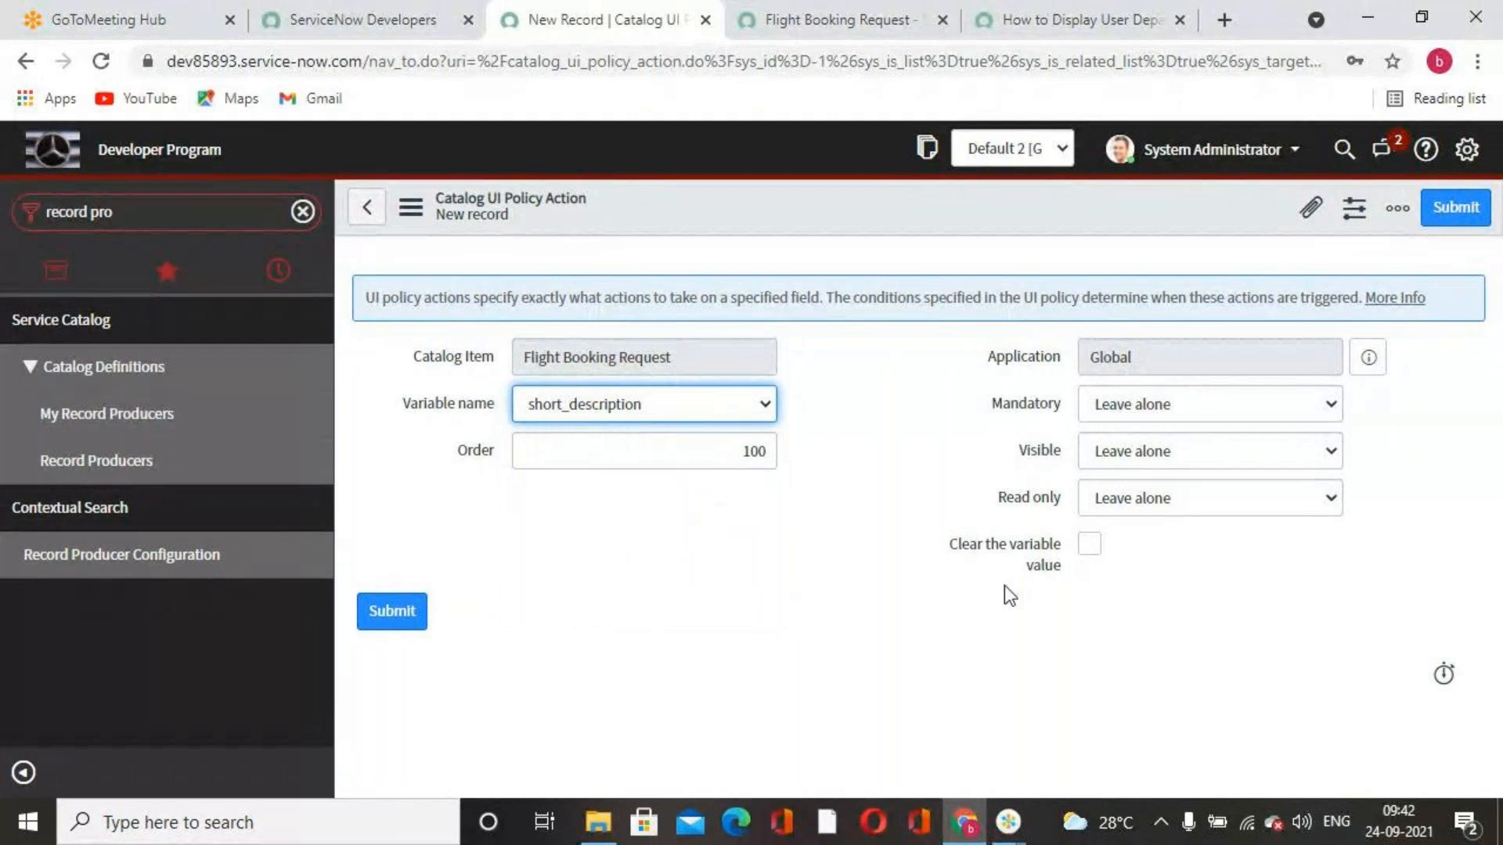
left_click(1205, 452)
left_click(1138, 504)
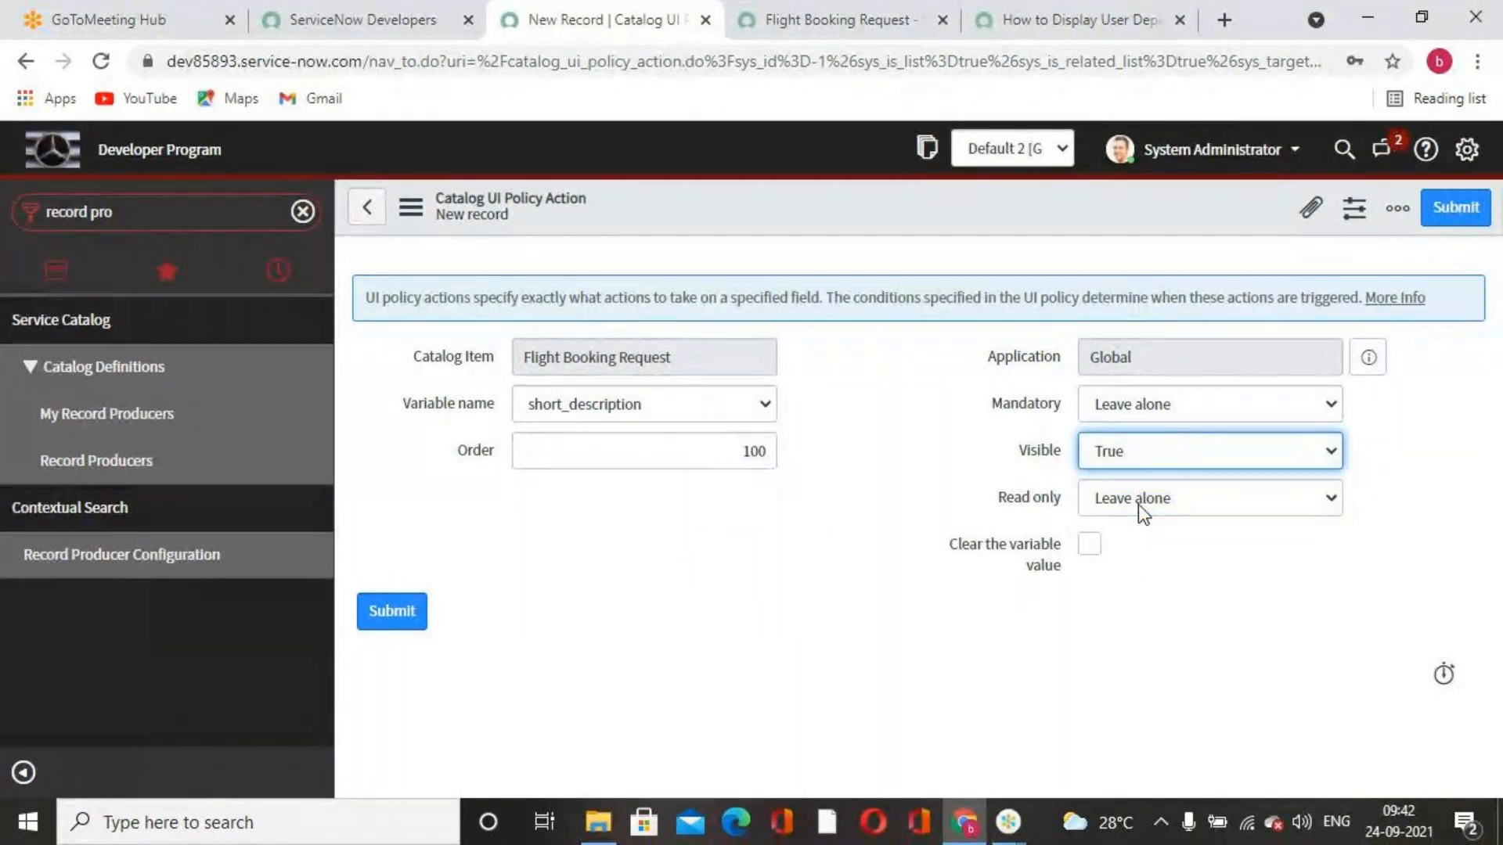
left_click(1246, 458)
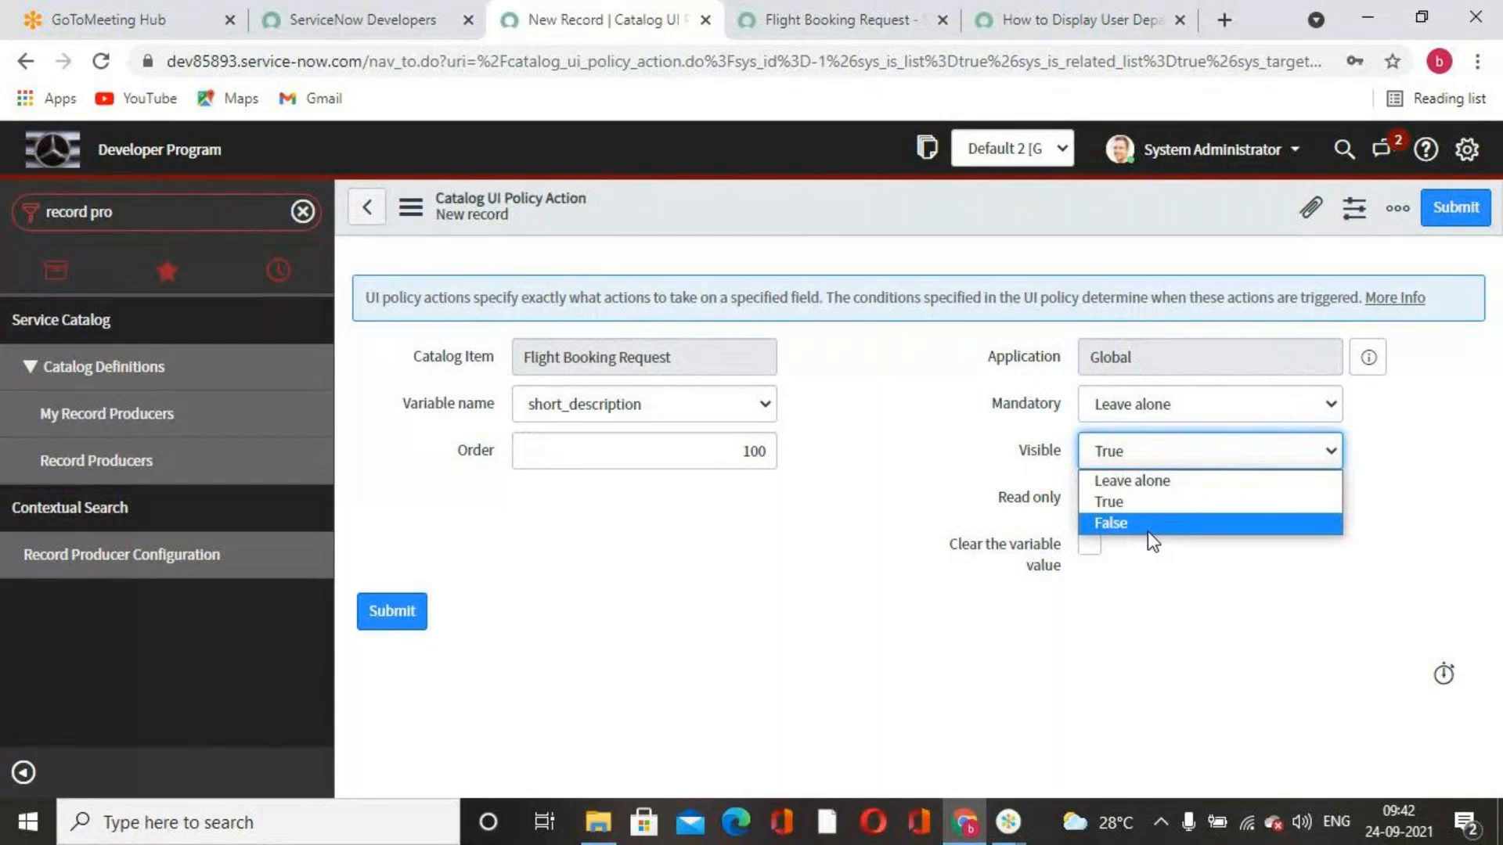
left_click(1148, 533)
left_click(1439, 209)
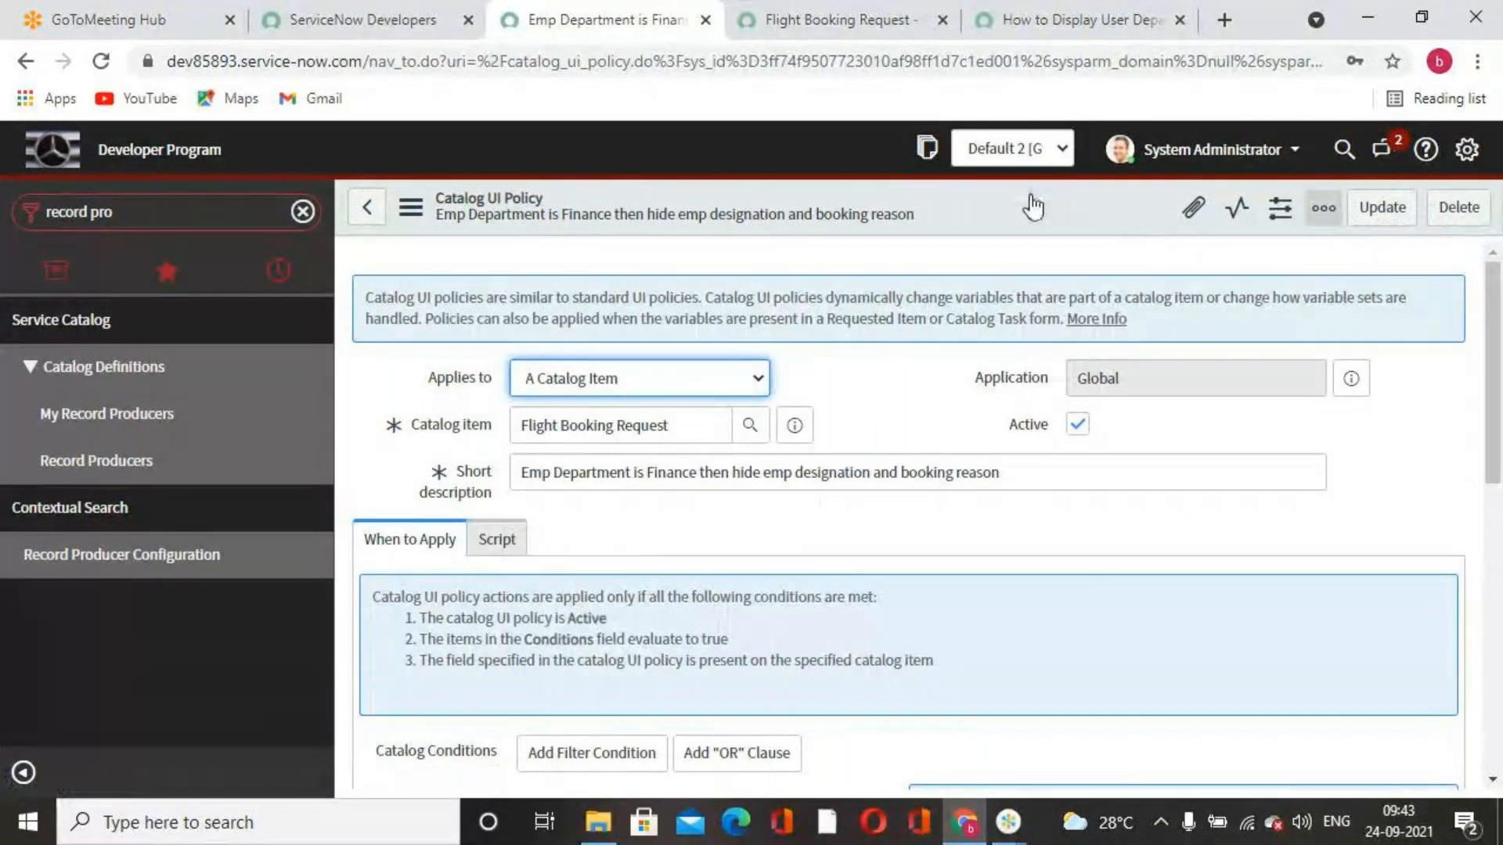
right_click(1031, 197)
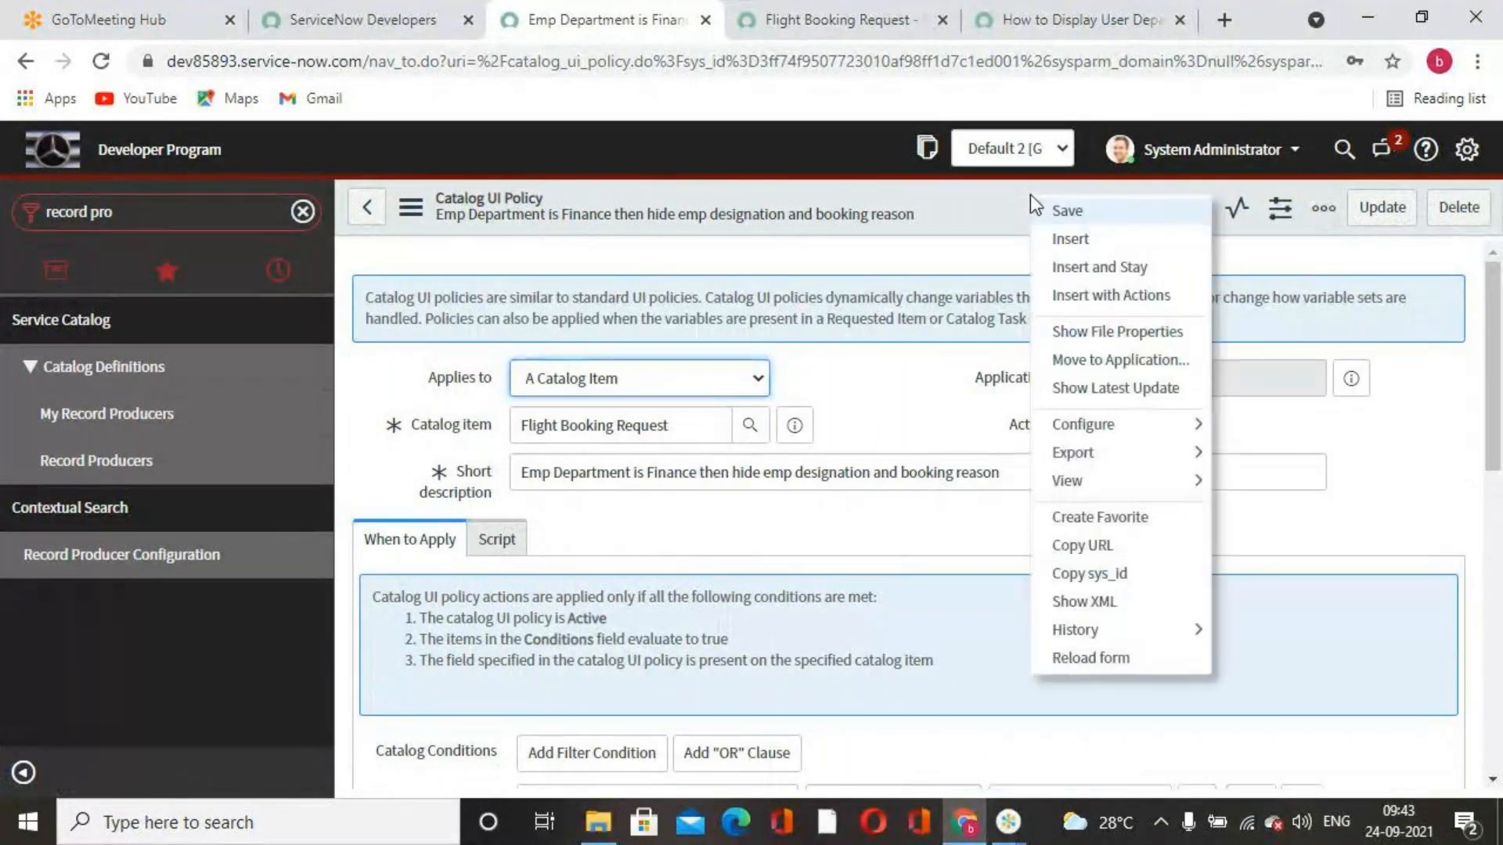
left_click(1087, 210)
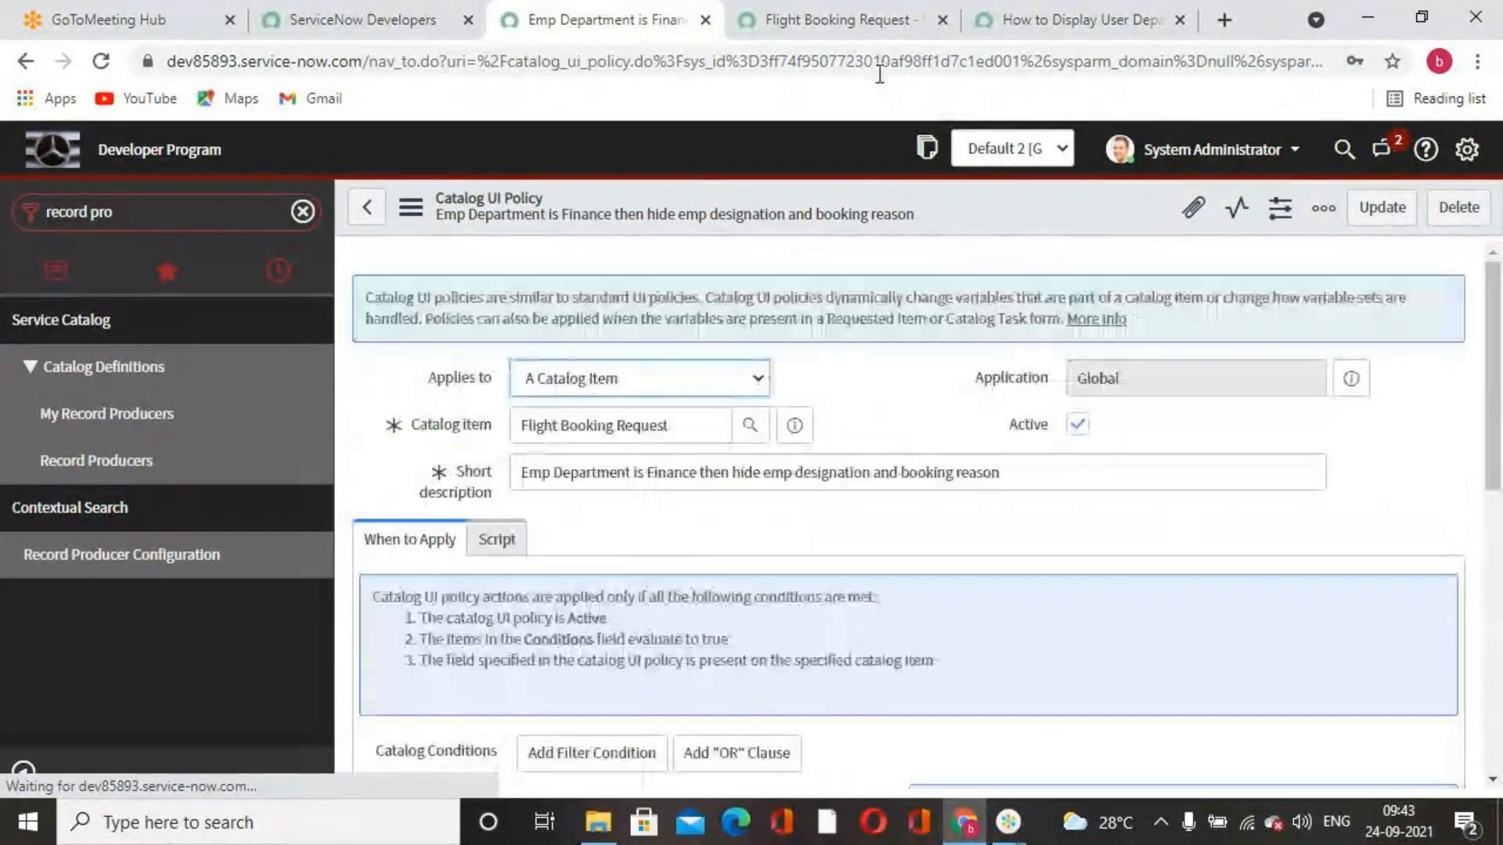
Reload the Flight Booking Request form in the service portal and check which fields show for the Finance department.
left_click(836, 31)
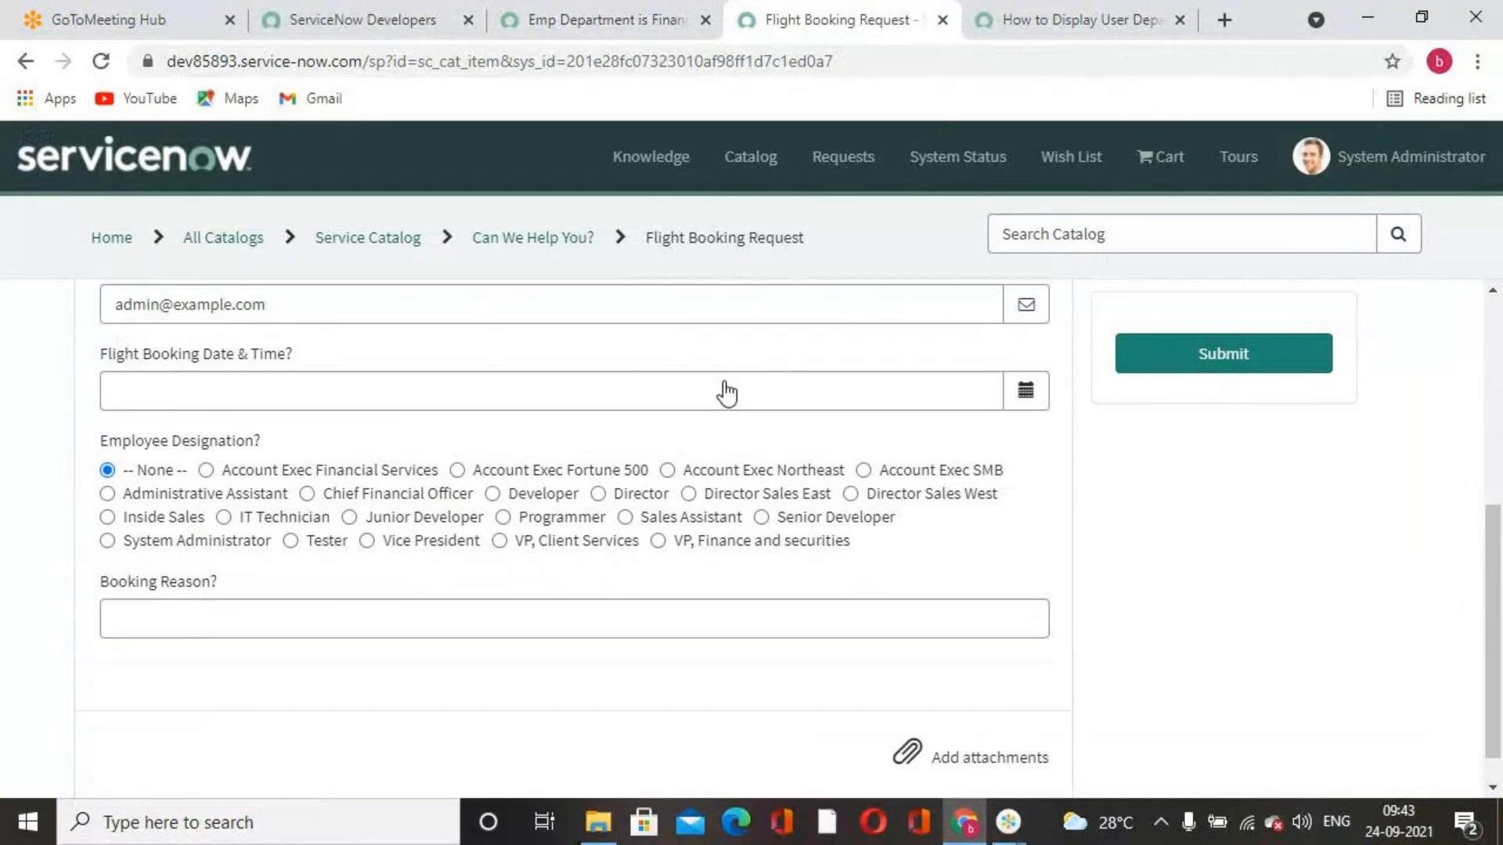
left_click(100, 61)
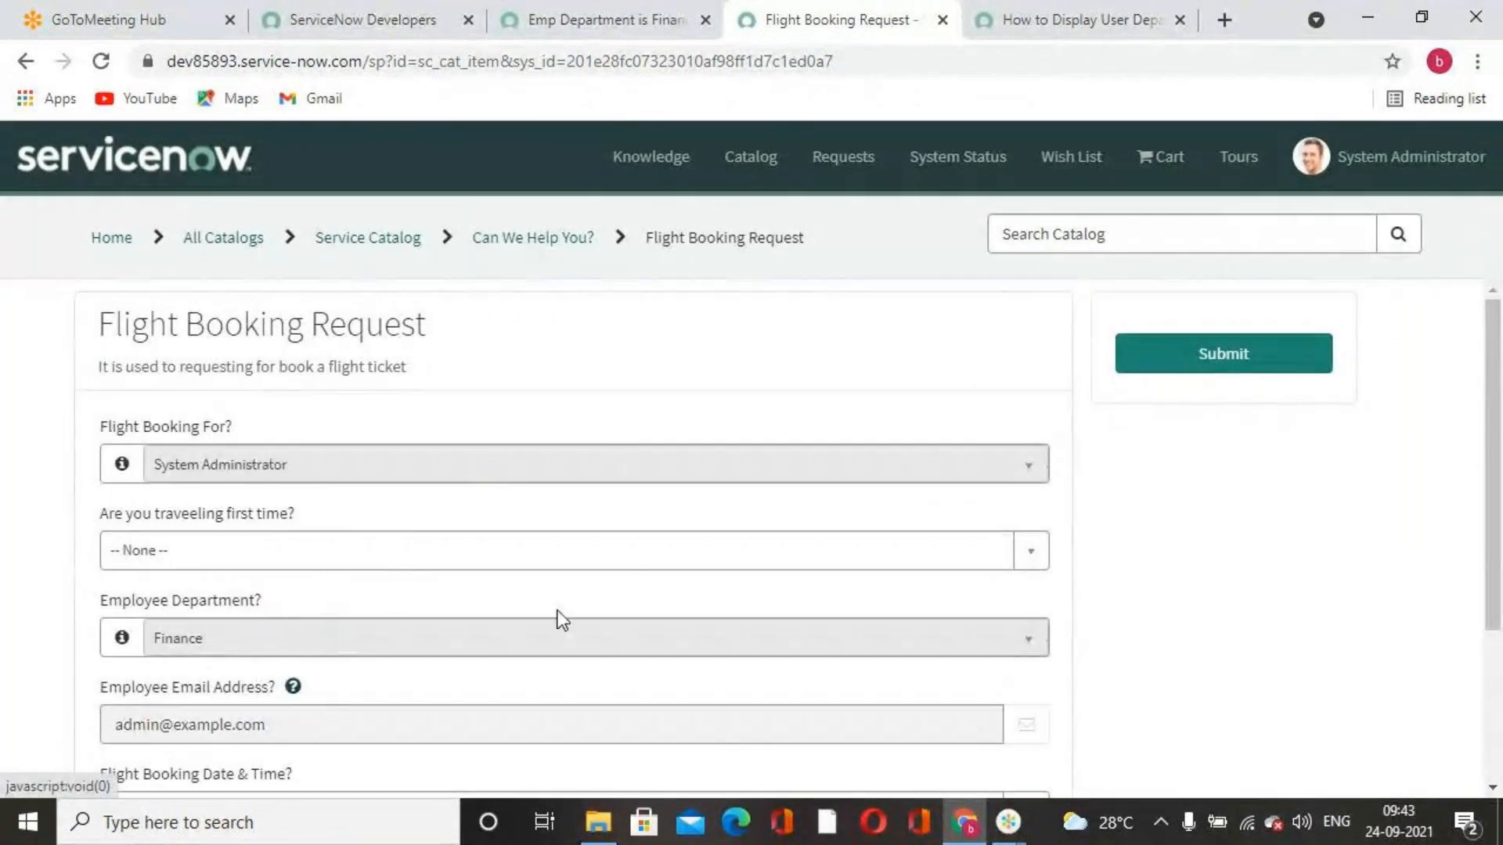
scroll(557, 617, "down", 3)
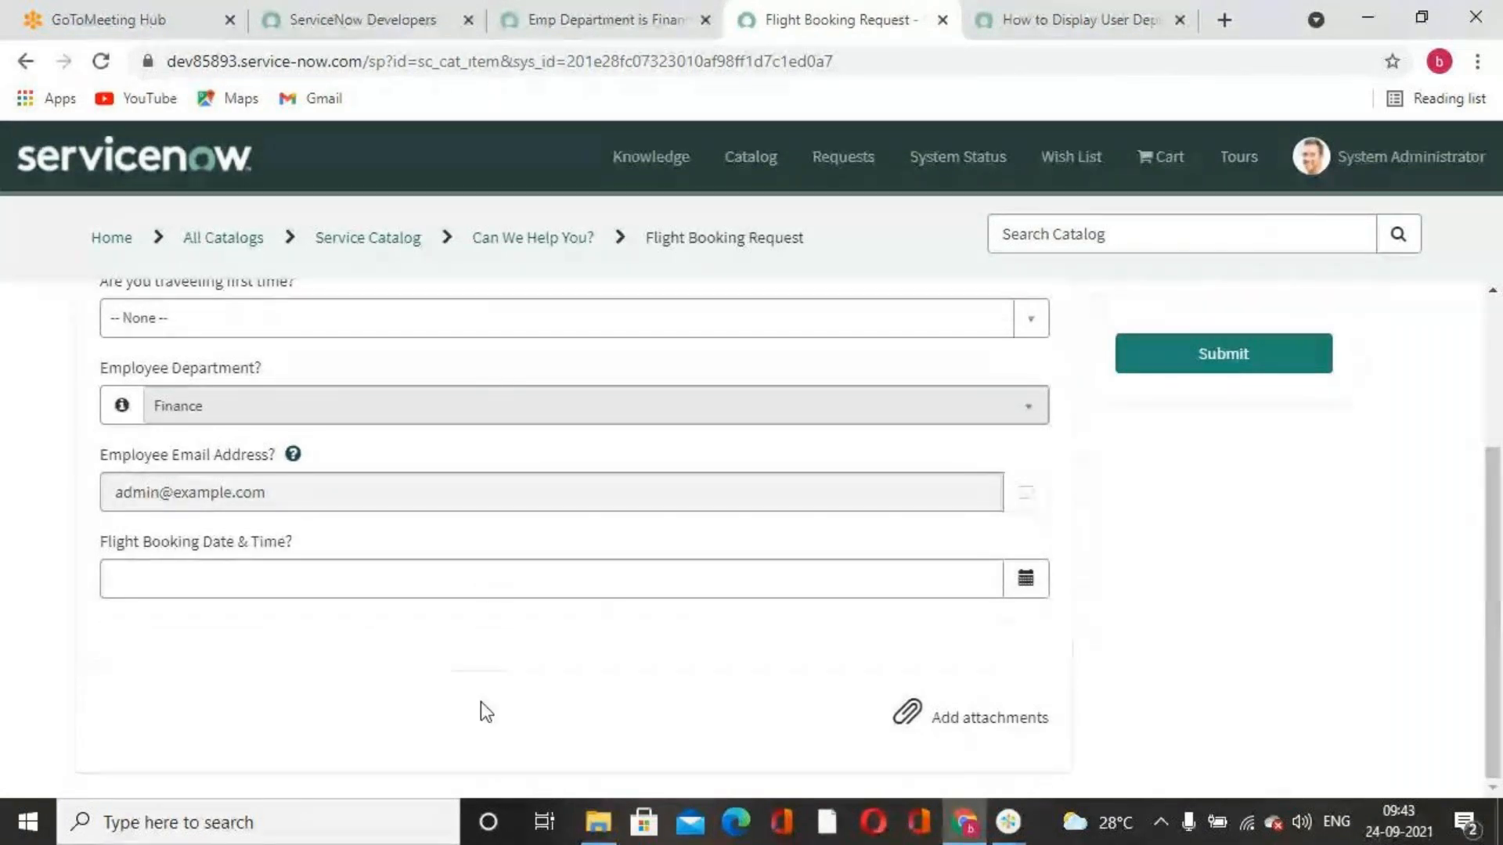
scroll(446, 553, "up", 3)
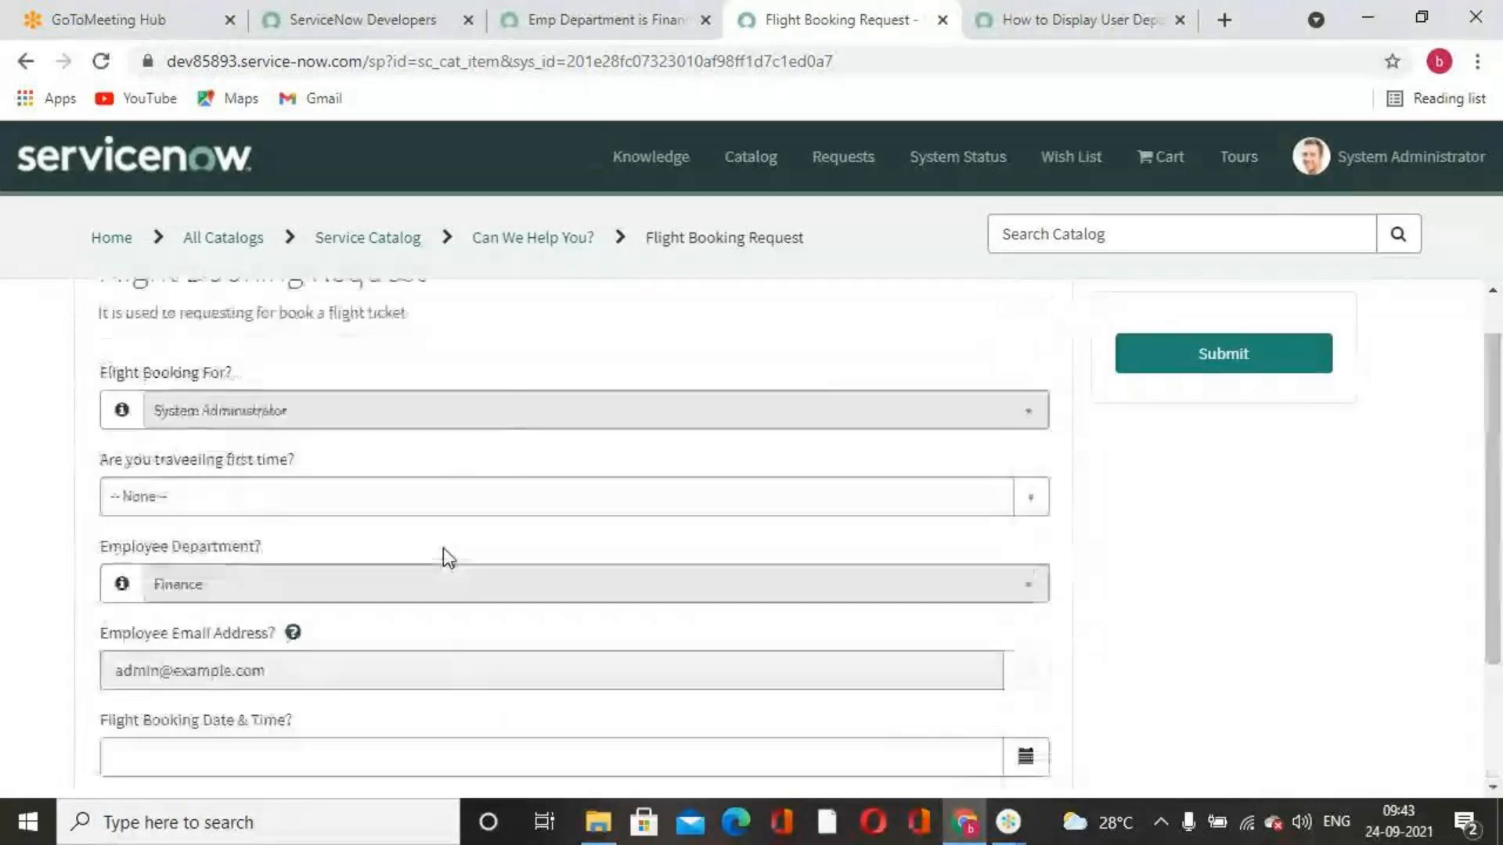
Return to the ServiceNow backend and impersonate a user outside the Finance department, searching by the user's first name.
left_click(603, 1)
left_click(1174, 149)
left_click(1174, 211)
left_click(828, 241)
type("fr")
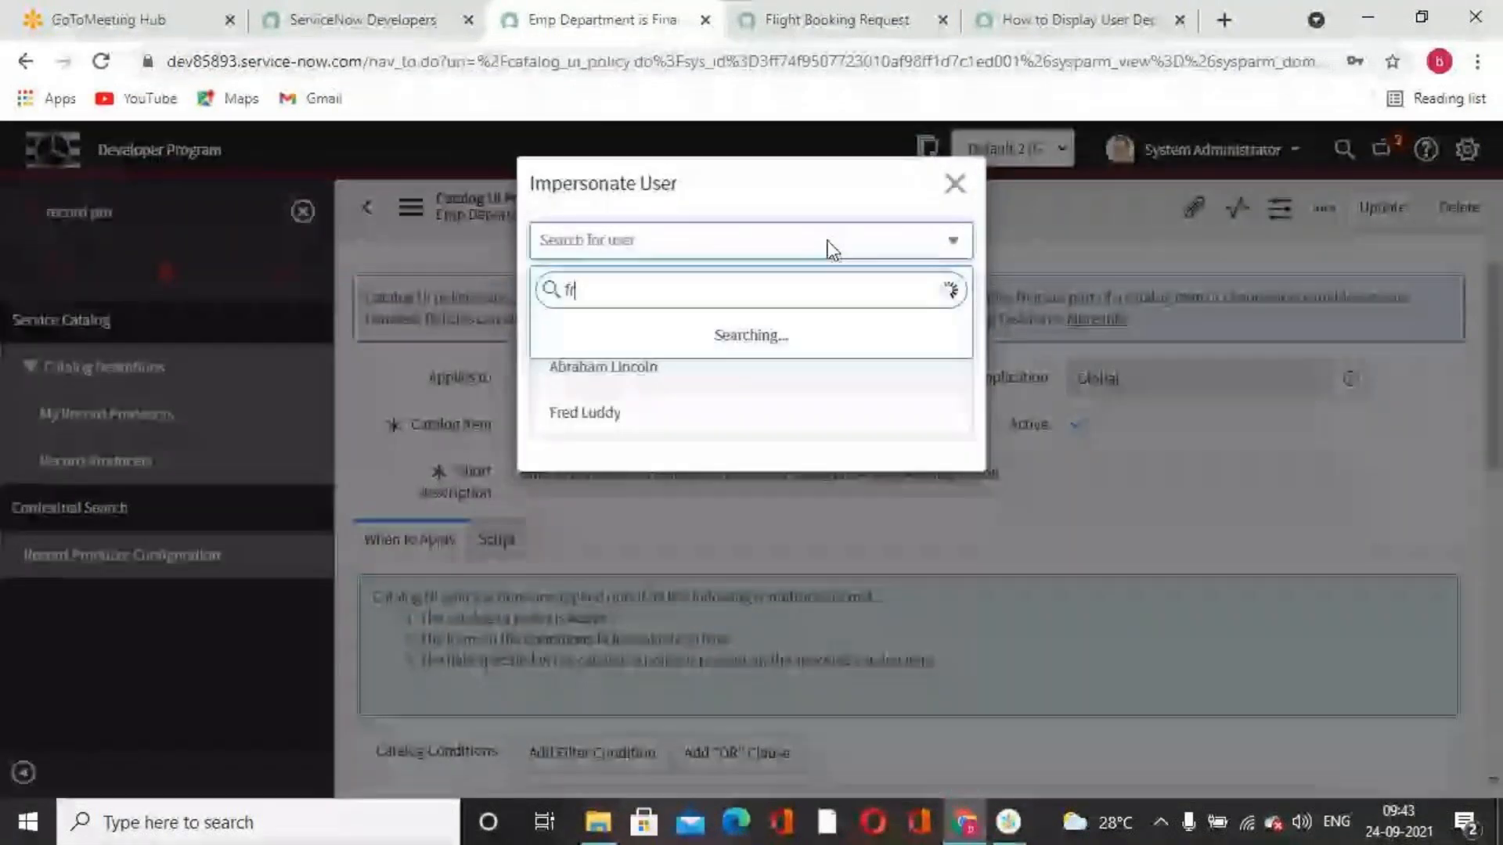
type("ed")
left_click(607, 391)
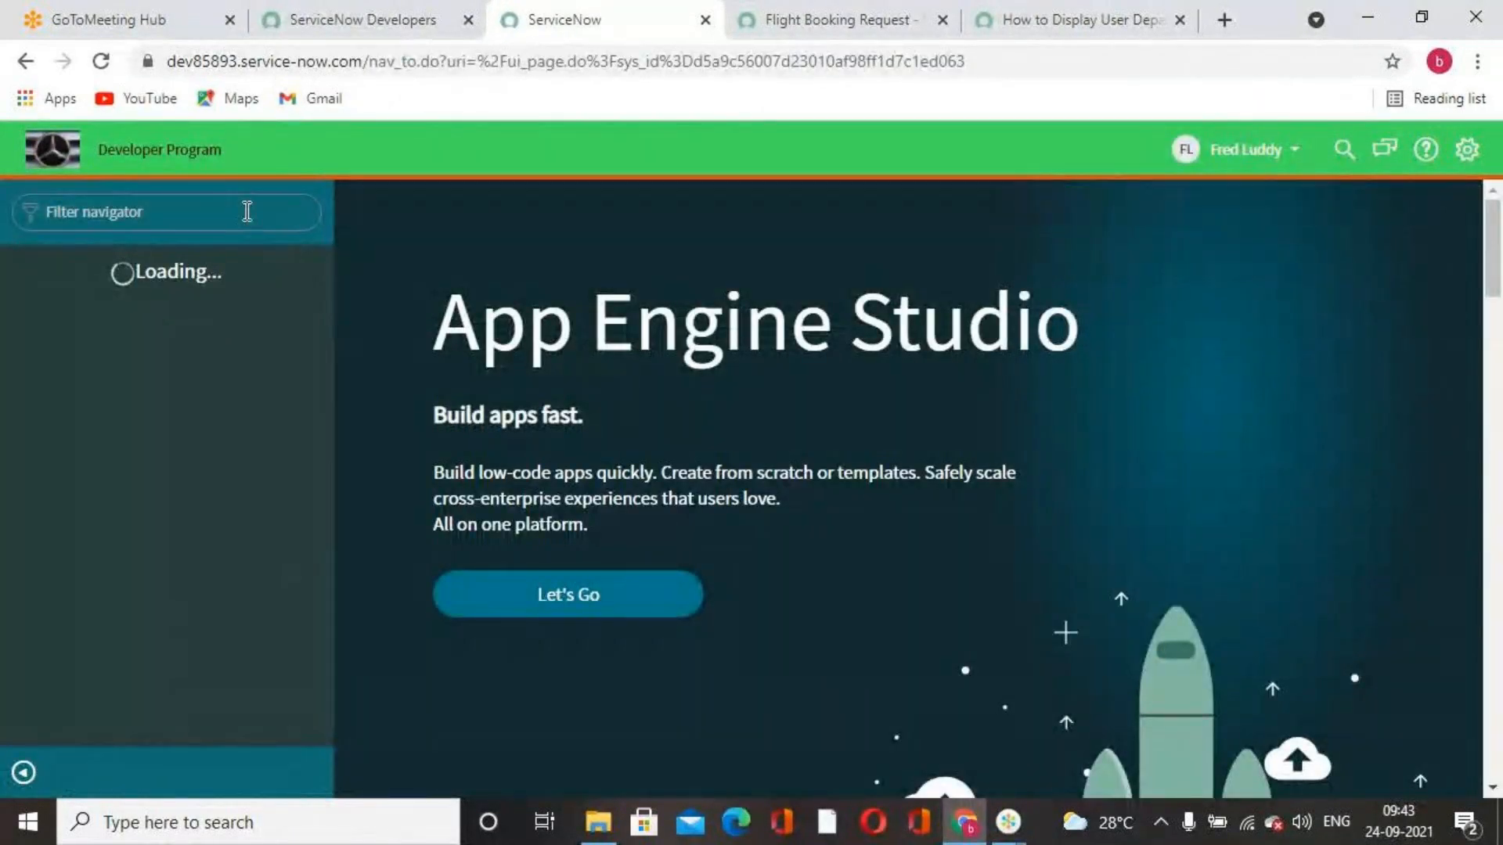
Reload the Flight Booking Request portal form as the impersonated user, dismiss the announcement banner and check the designation and booking reason fields.
left_click(810, 23)
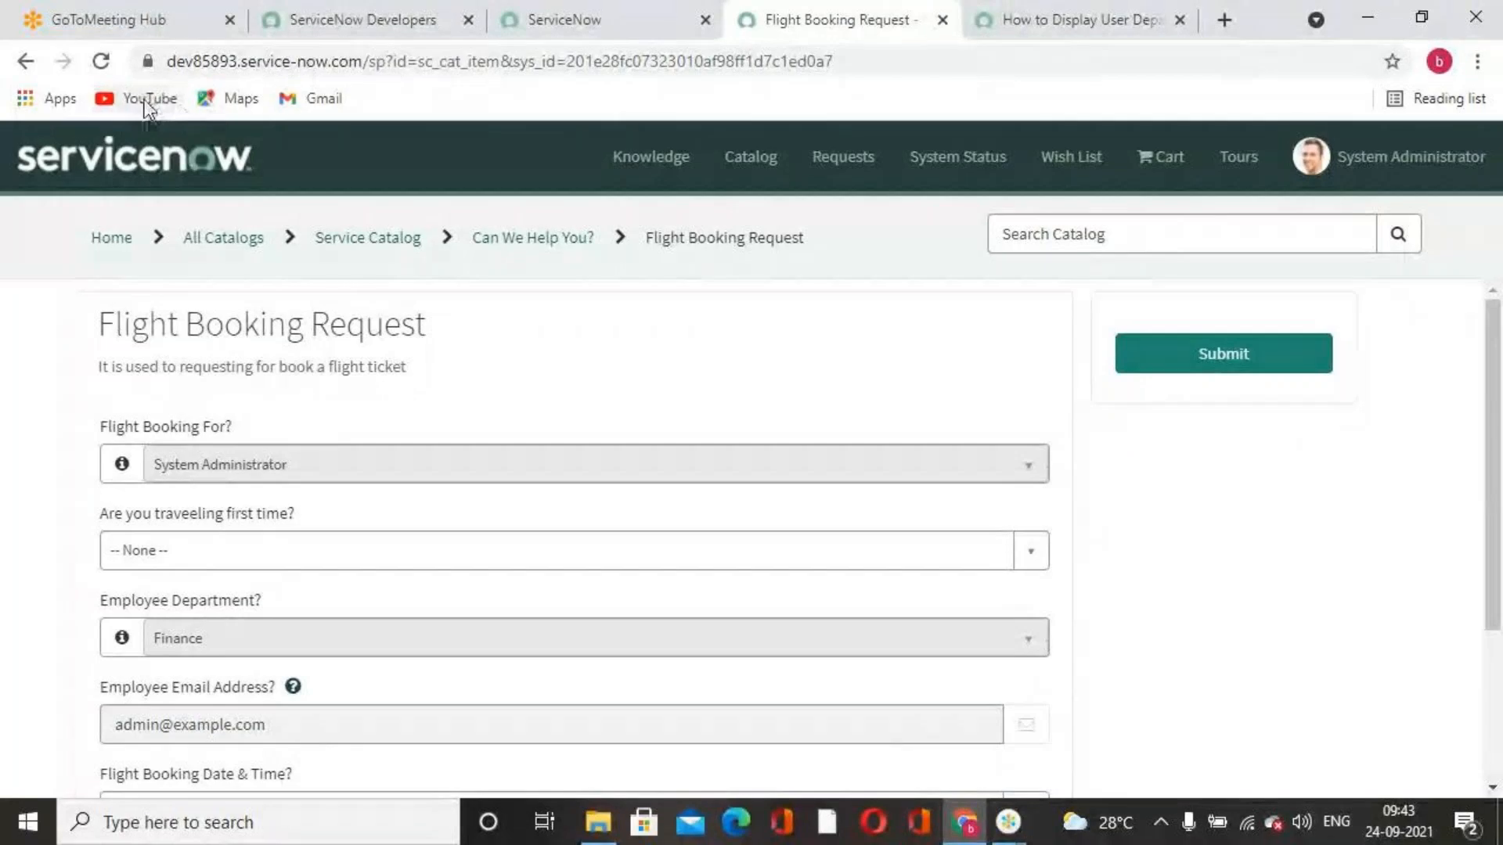
left_click(100, 61)
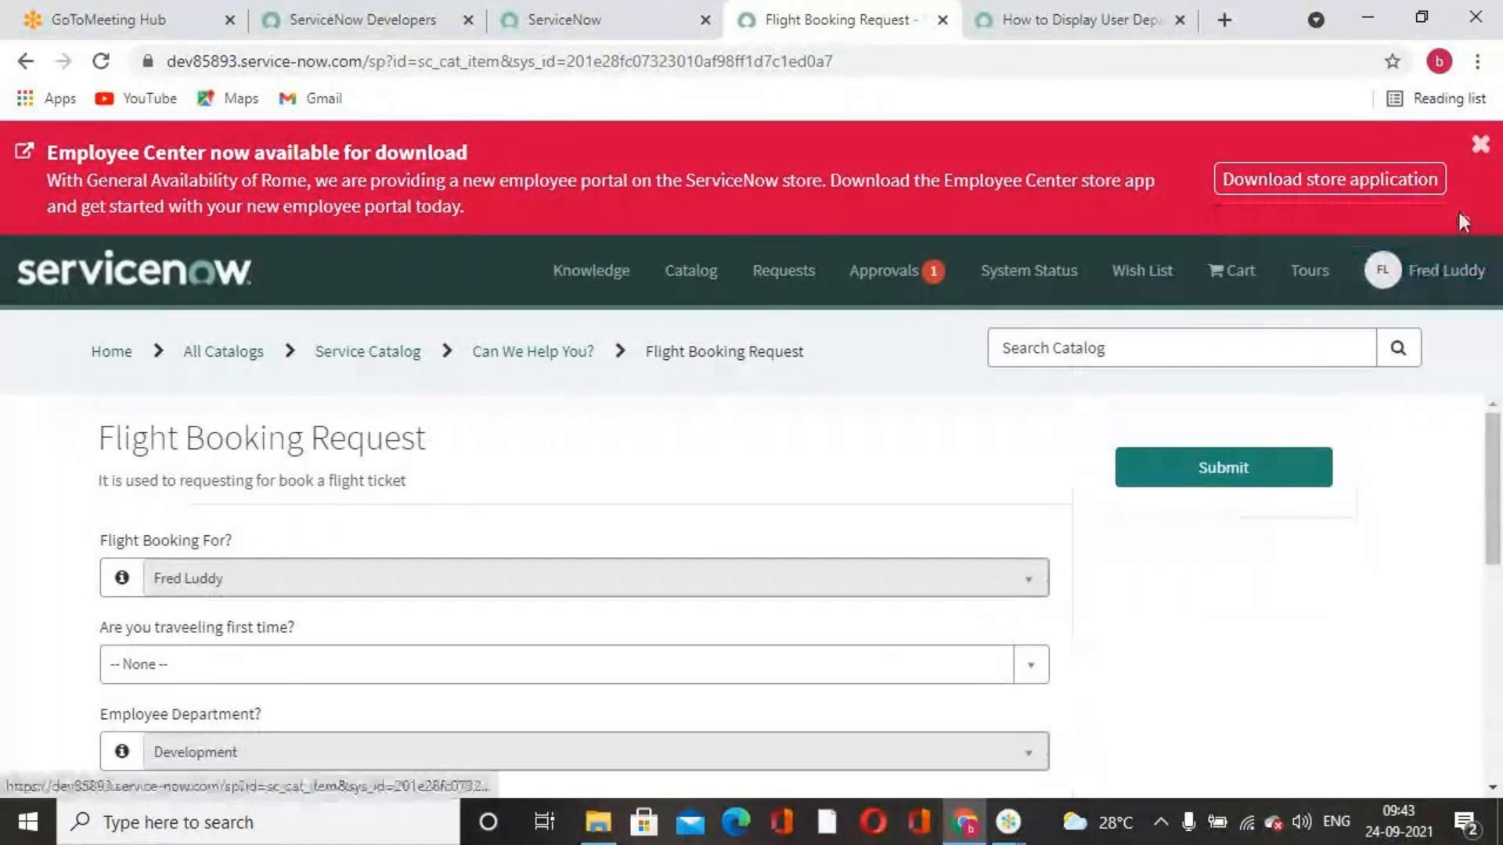
left_click(1480, 144)
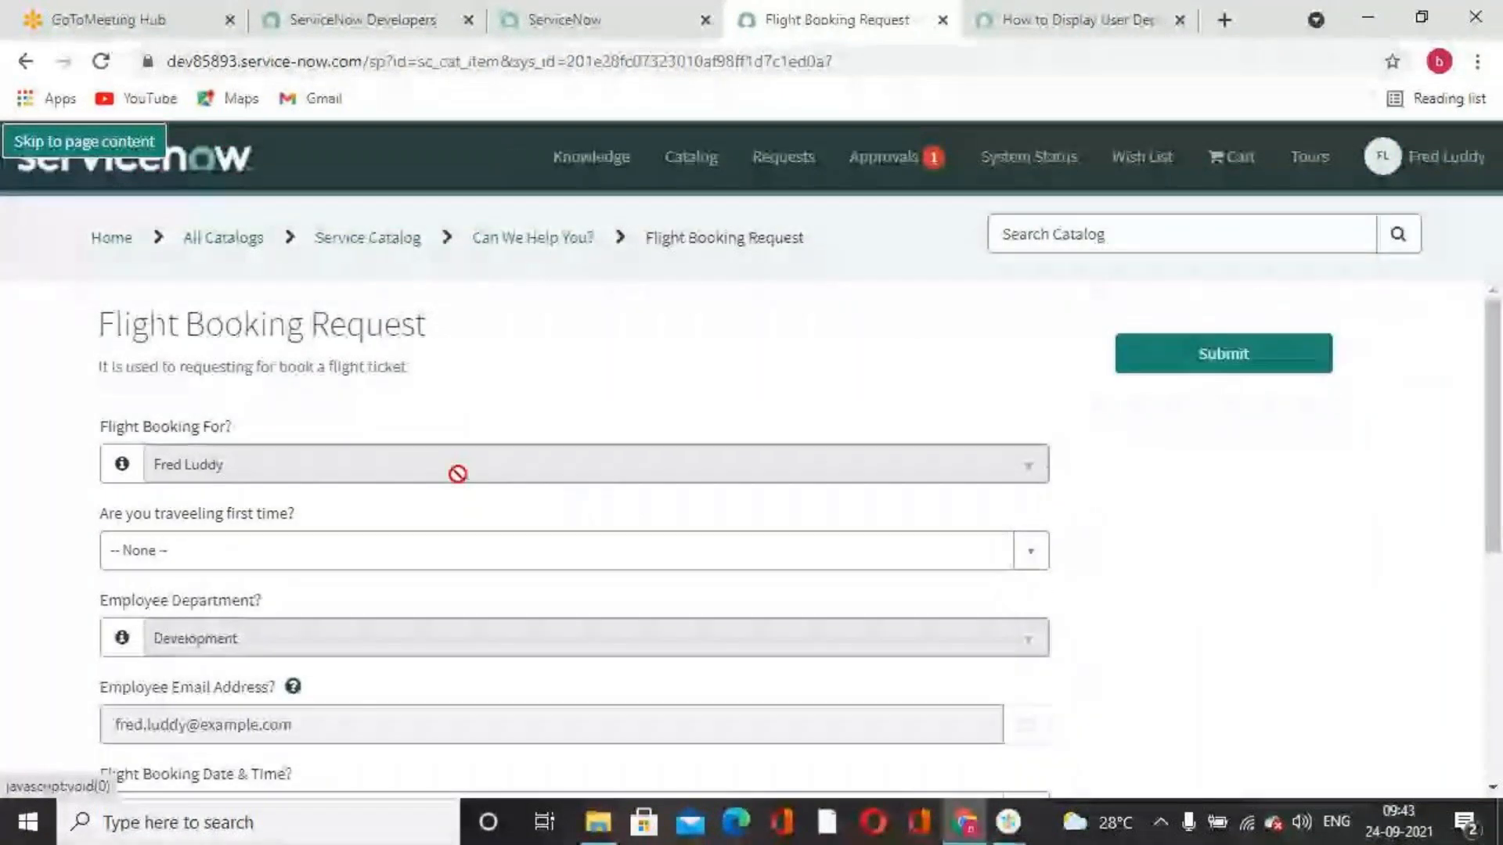
scroll(557, 470, "down", 1)
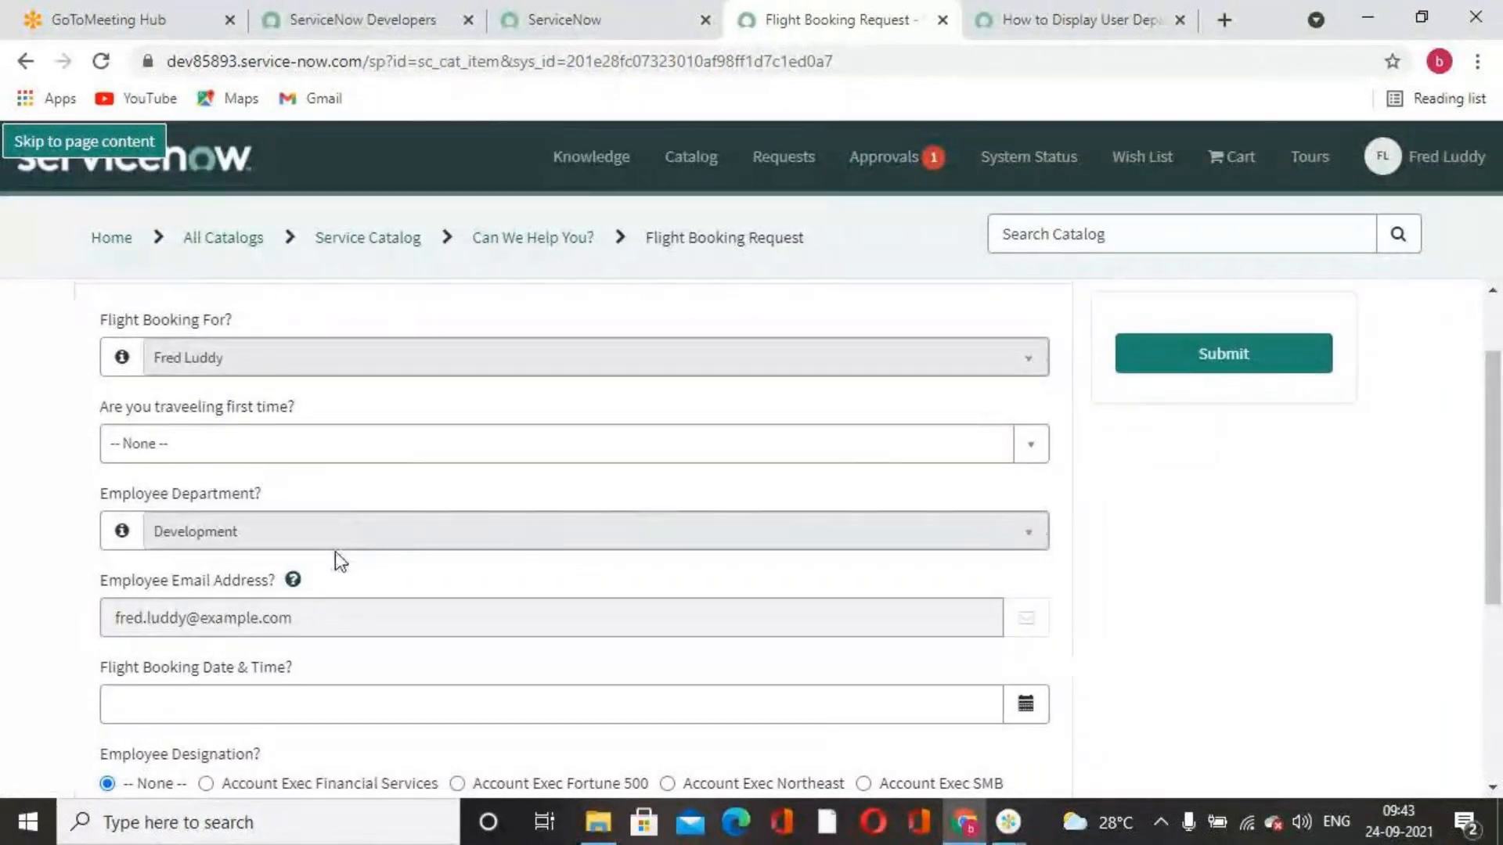
scroll(333, 547, "down", 3)
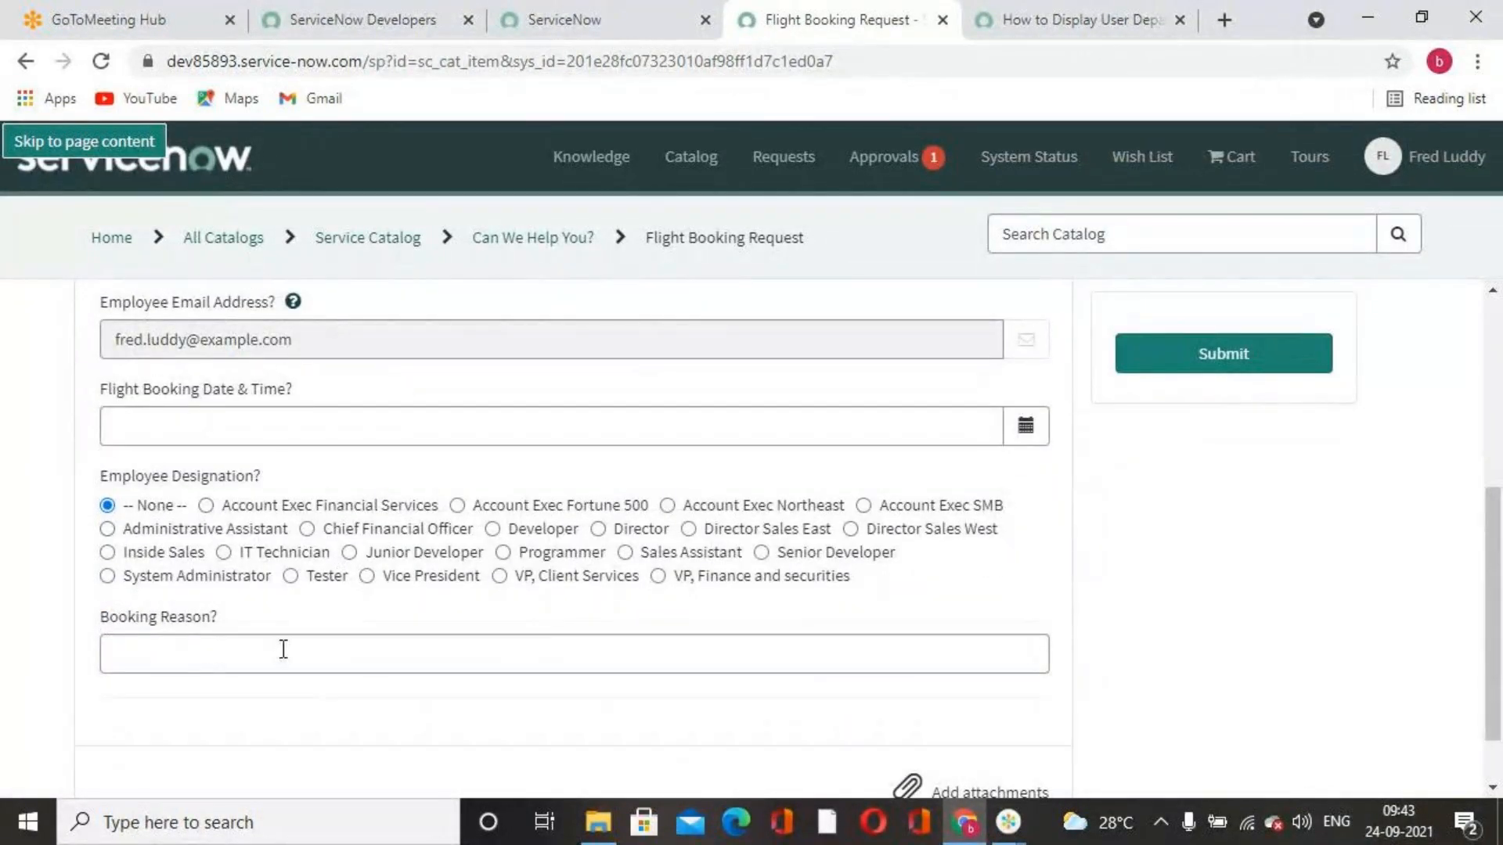
scroll(284, 649, "up", 1)
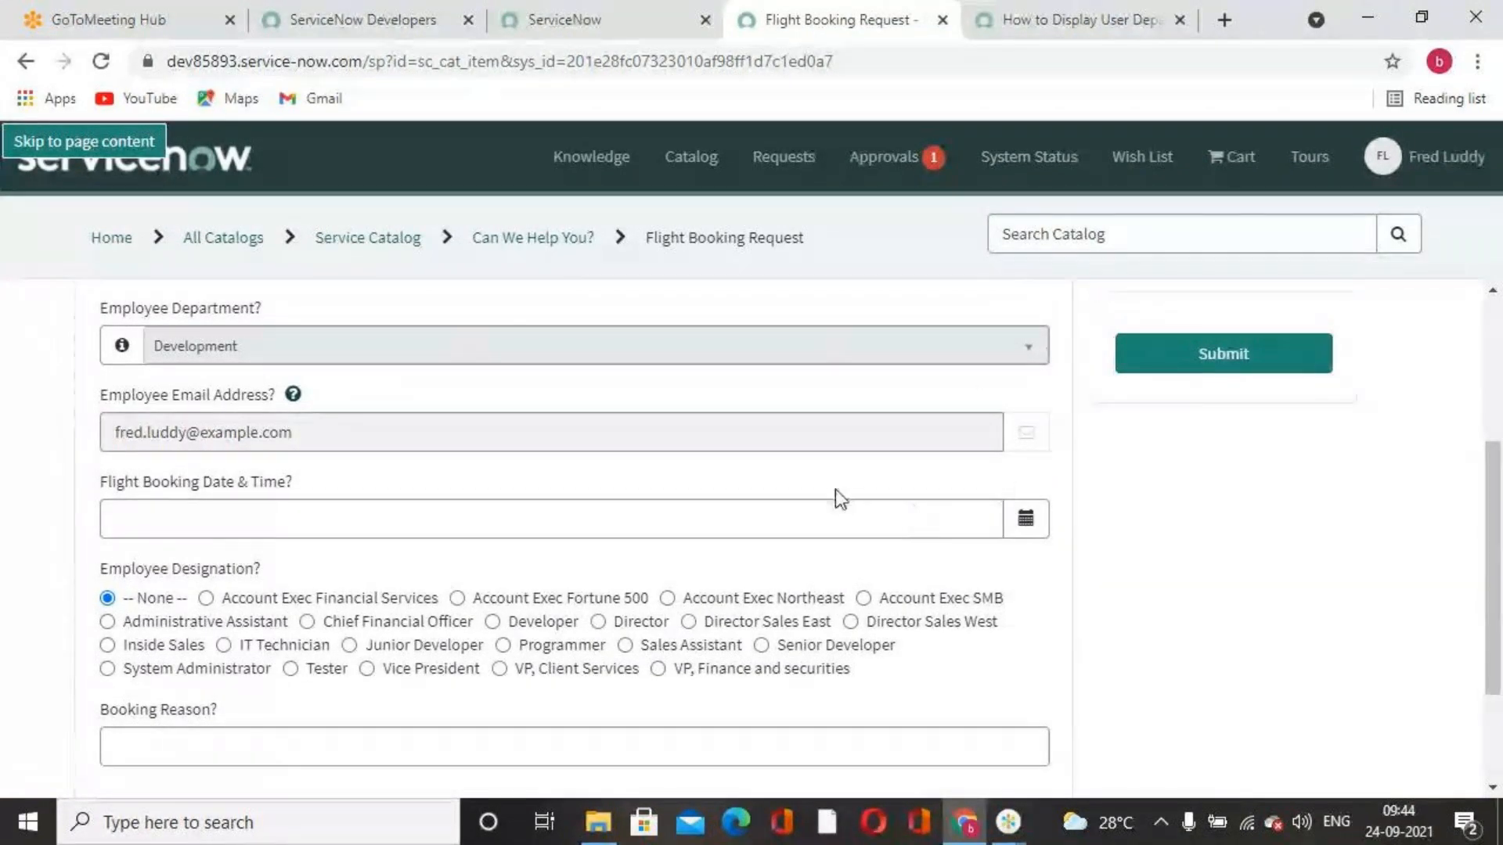
Try the Employee Designation option Director on the form, and change the selection to VP, Finance and securities.
scroll(493, 513, "down", 2)
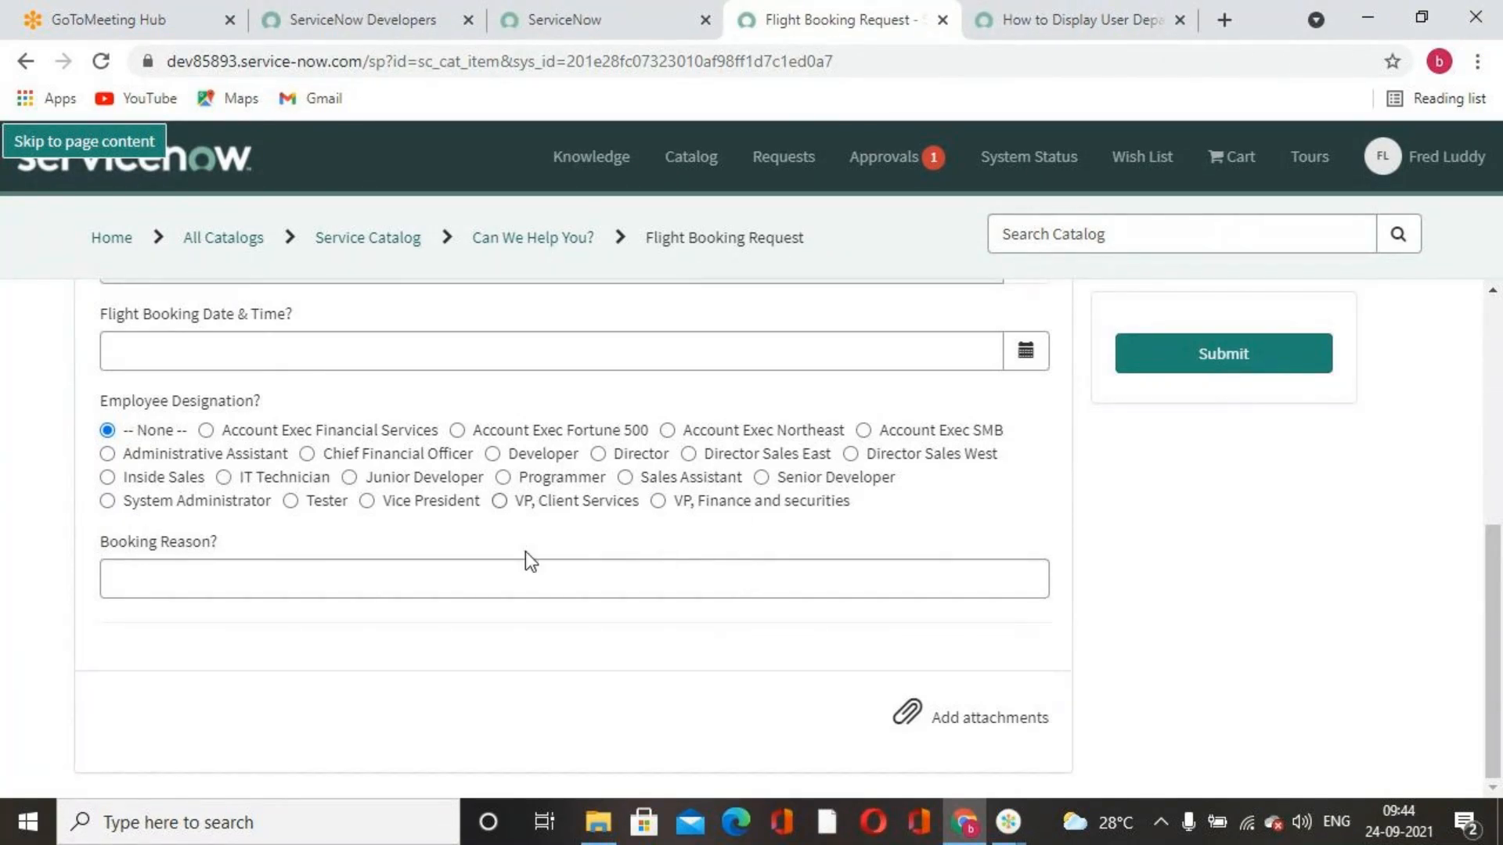
left_click(625, 451)
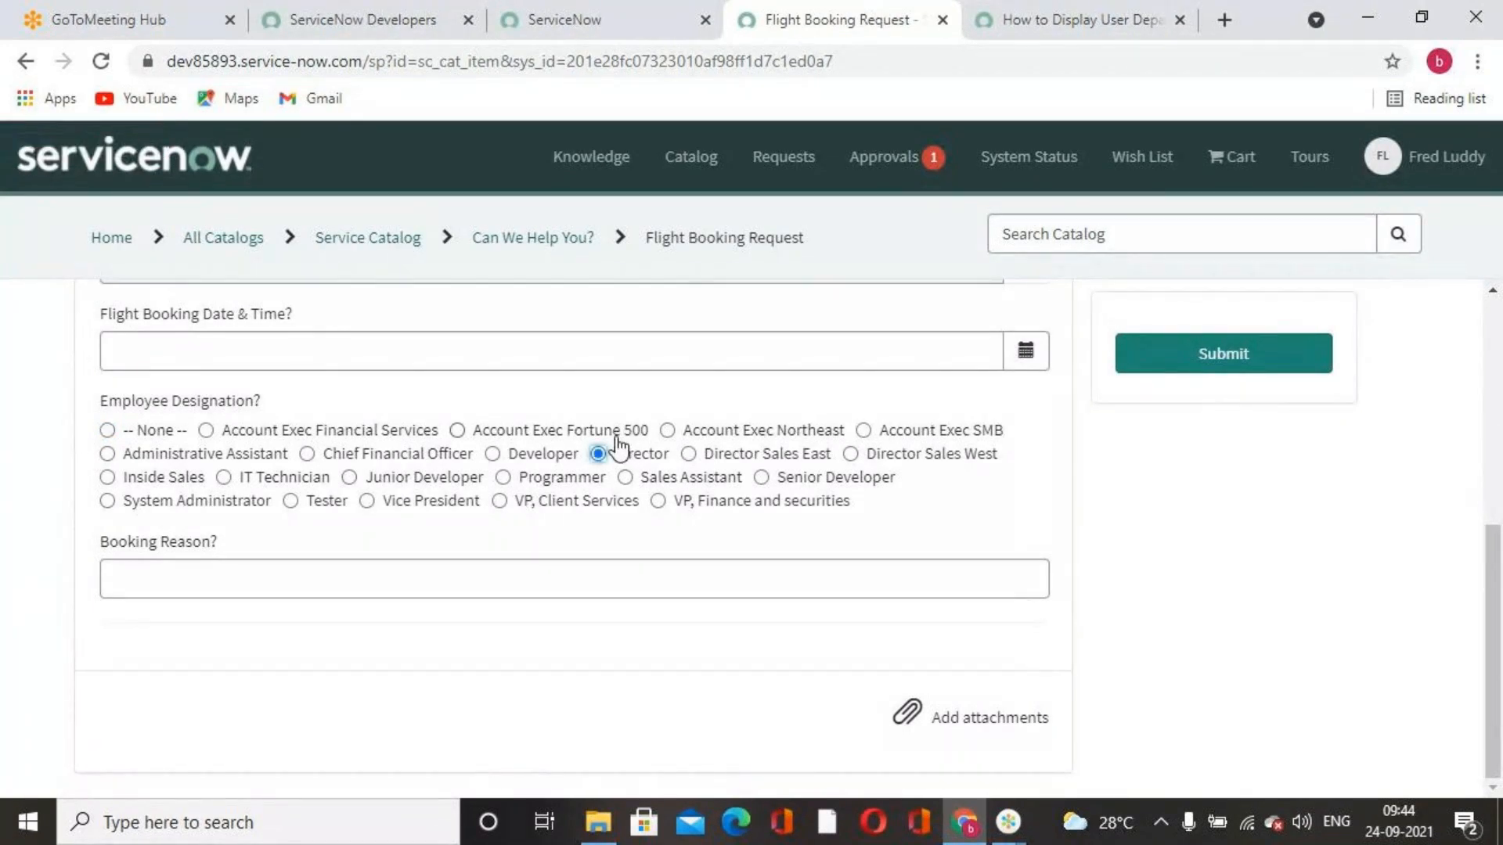
left_click(767, 509)
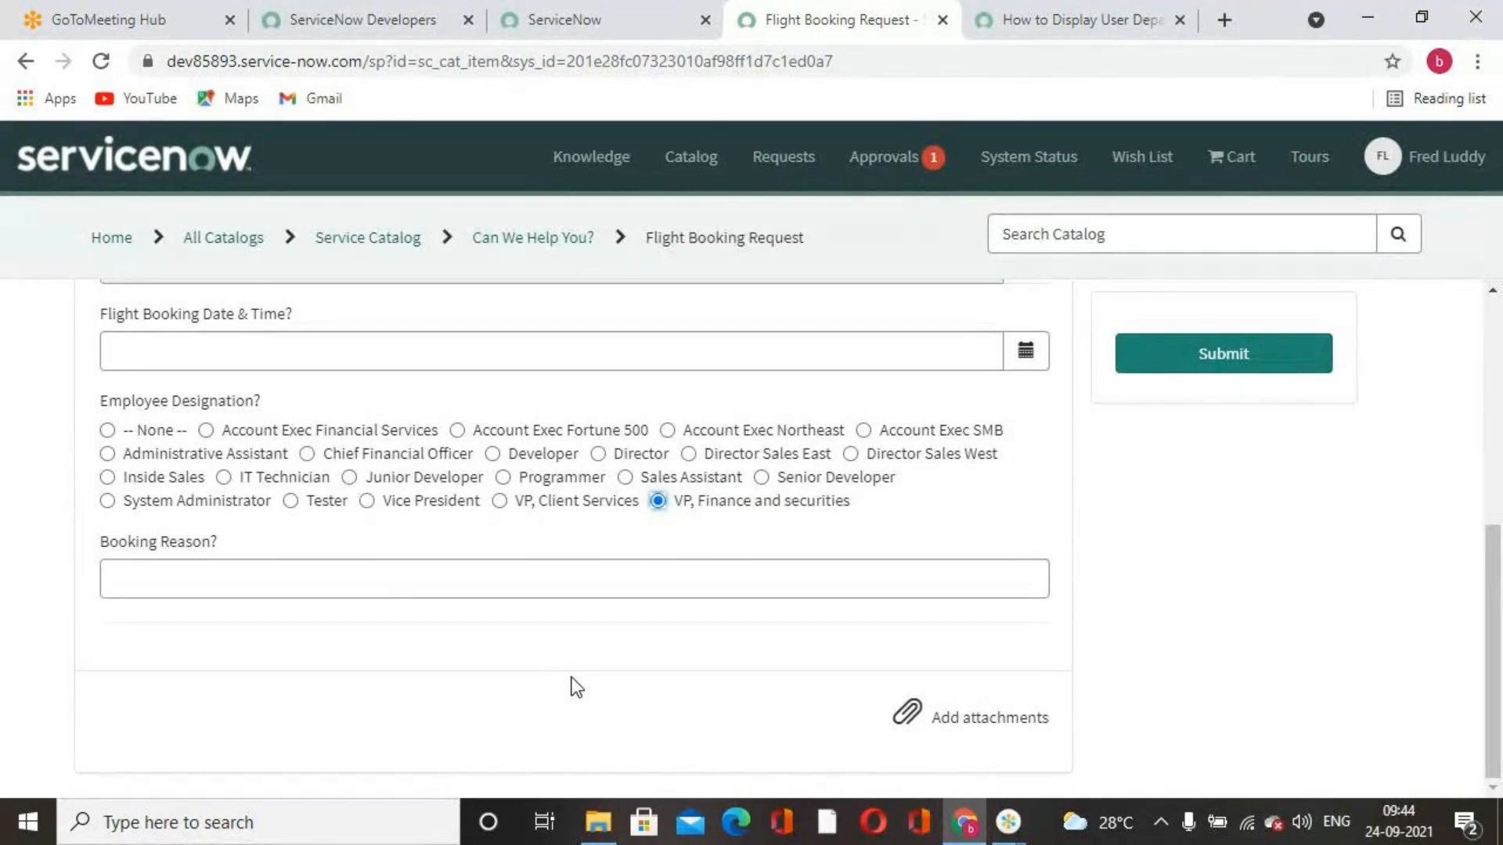
Go back to the ServiceNow backend page and minimise the browser window to show the desktop.
left_click(636, 36)
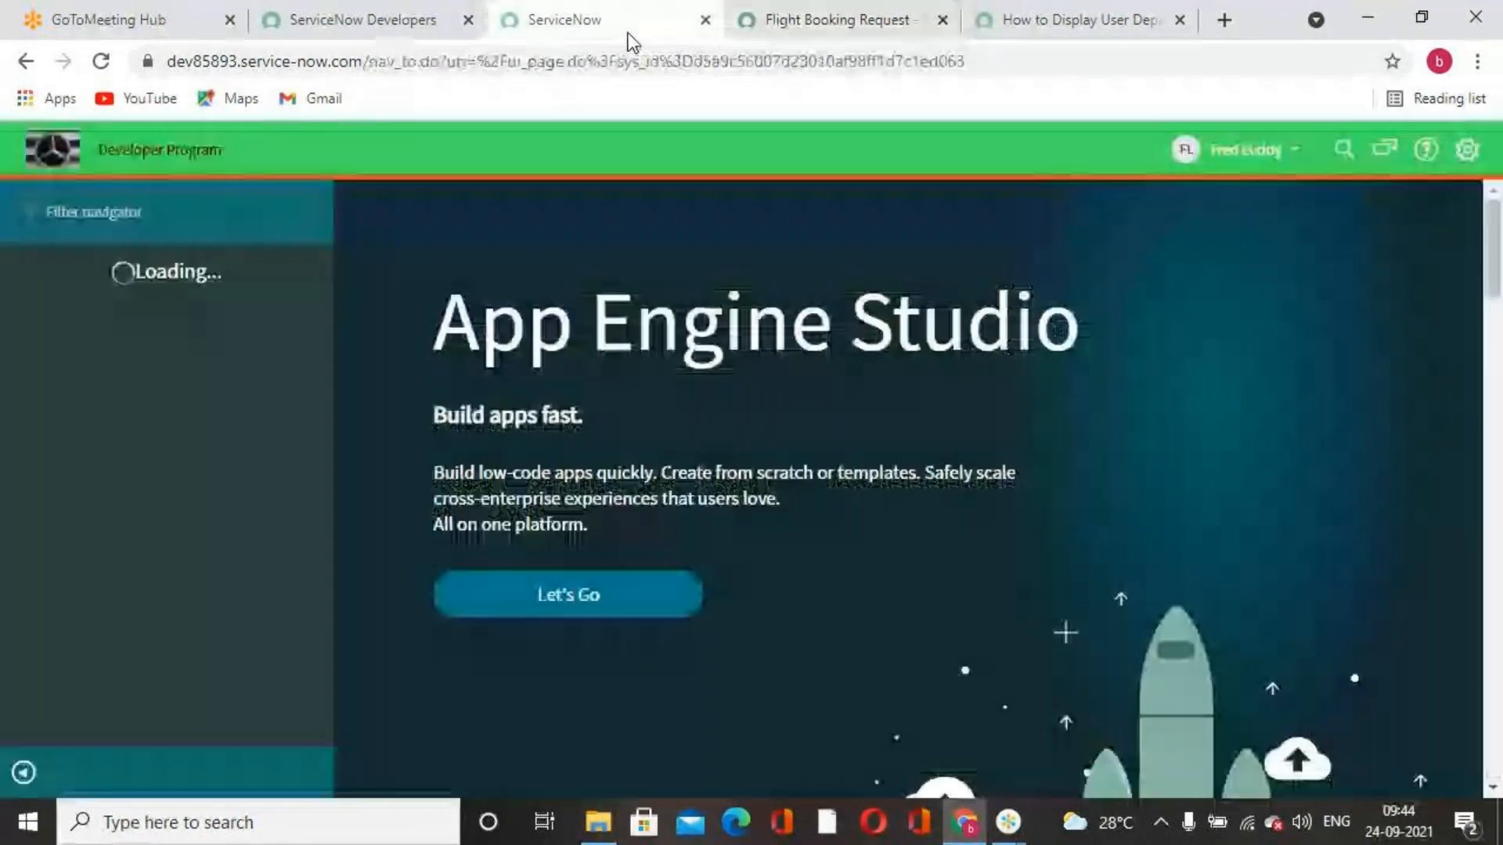
scroll(857, 515, "down", 5)
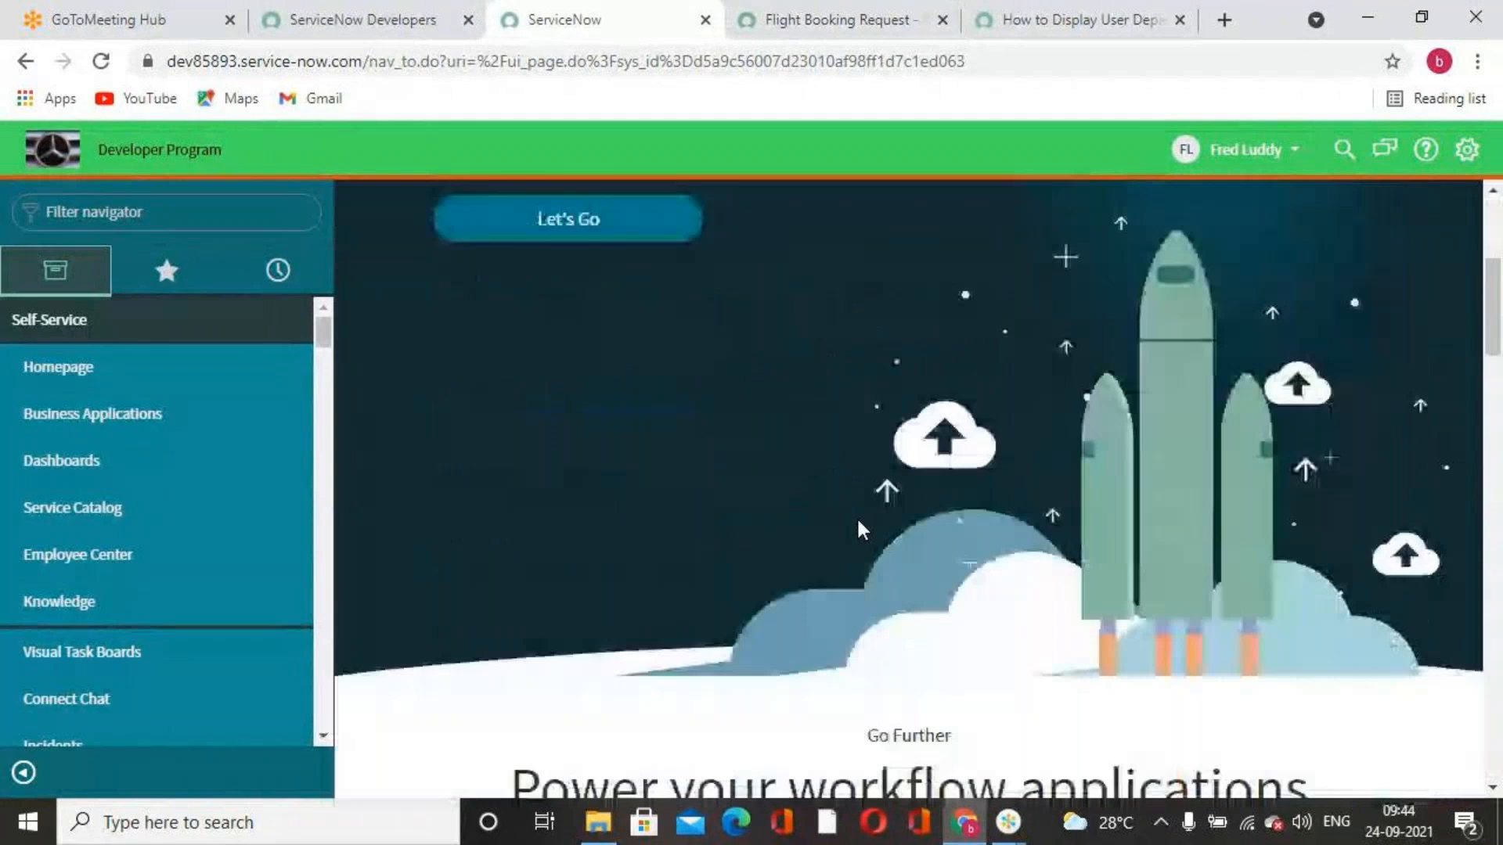
left_click(969, 831)
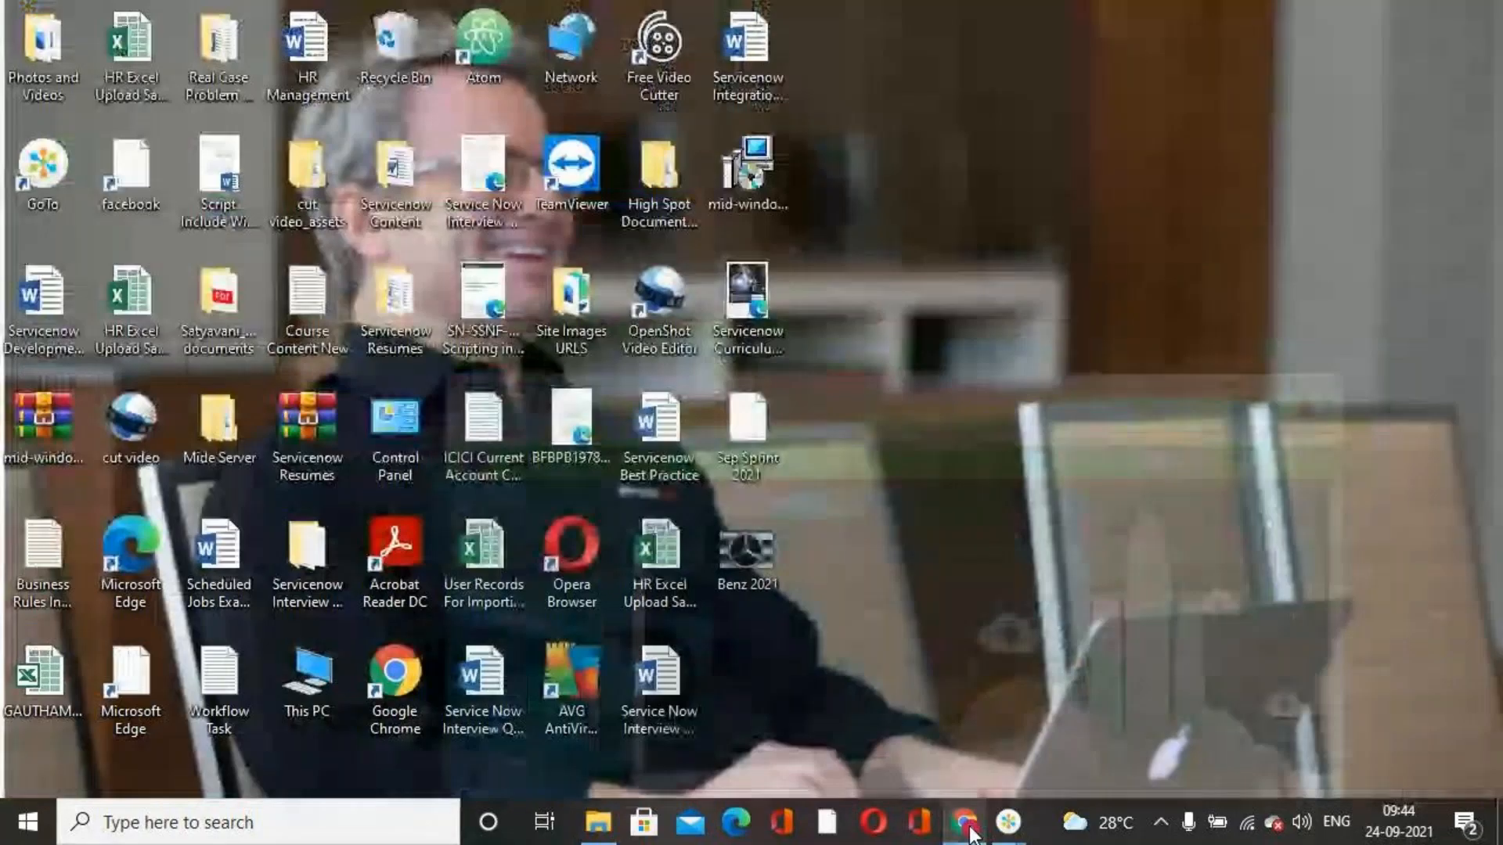
Restore the browser window from the desktop and switch to the community question on displaying the user department in a catalog item variable.
mouse_move(1009, 828)
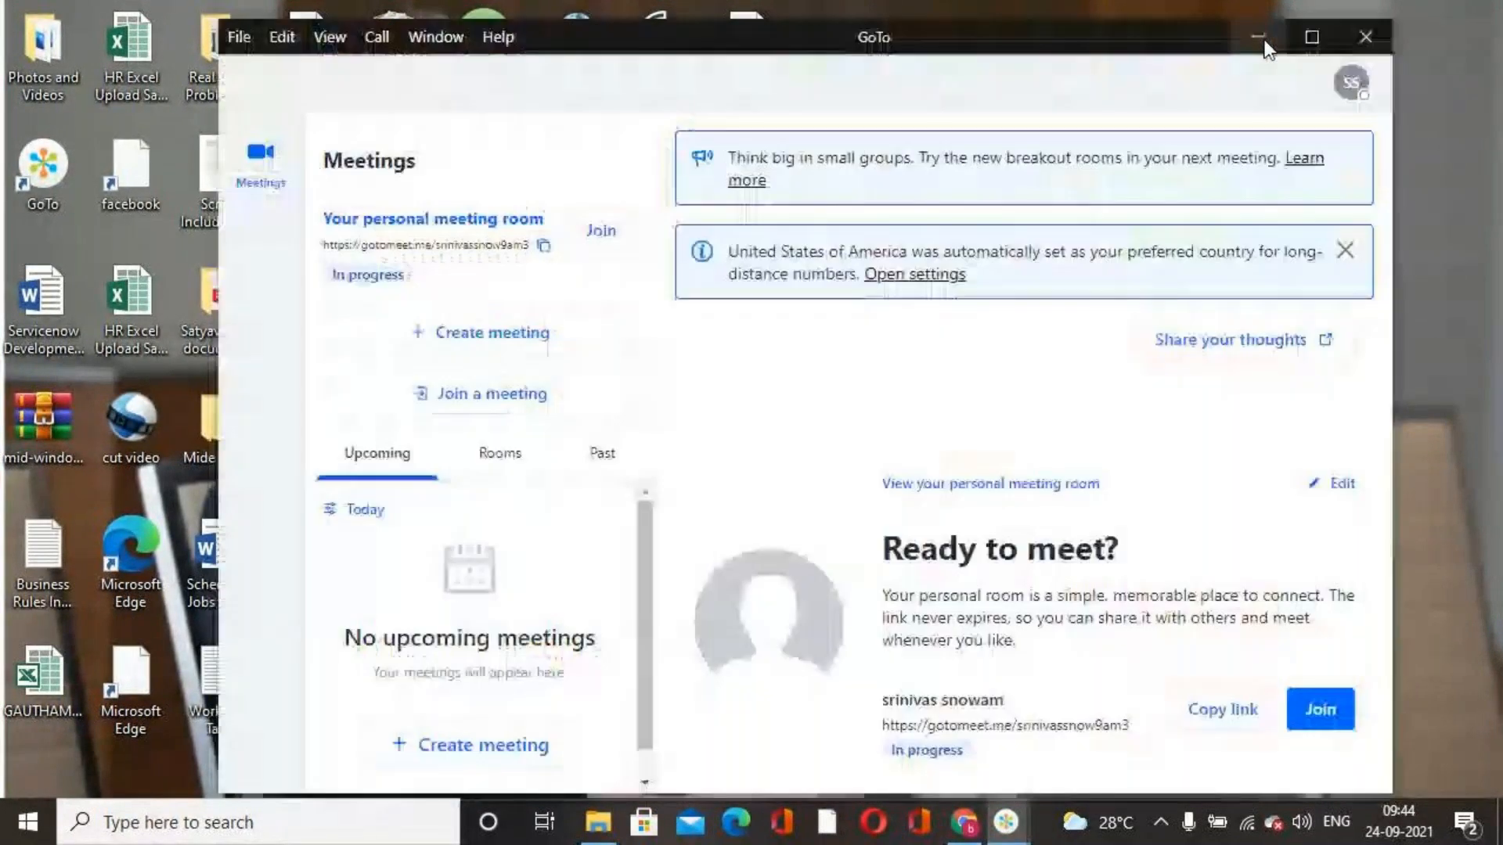
left_click(1264, 41)
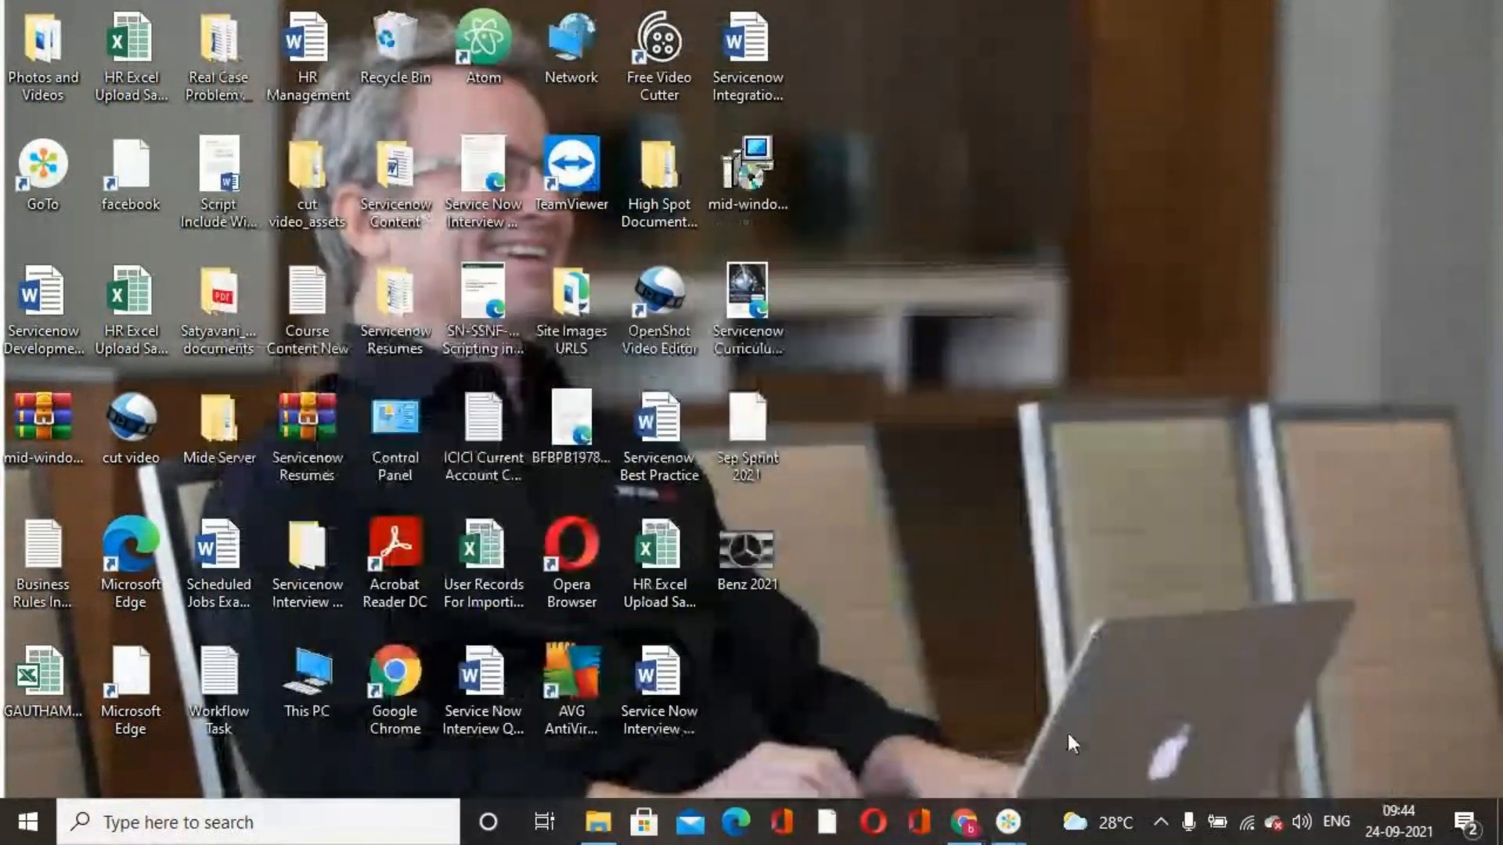
left_click(969, 829)
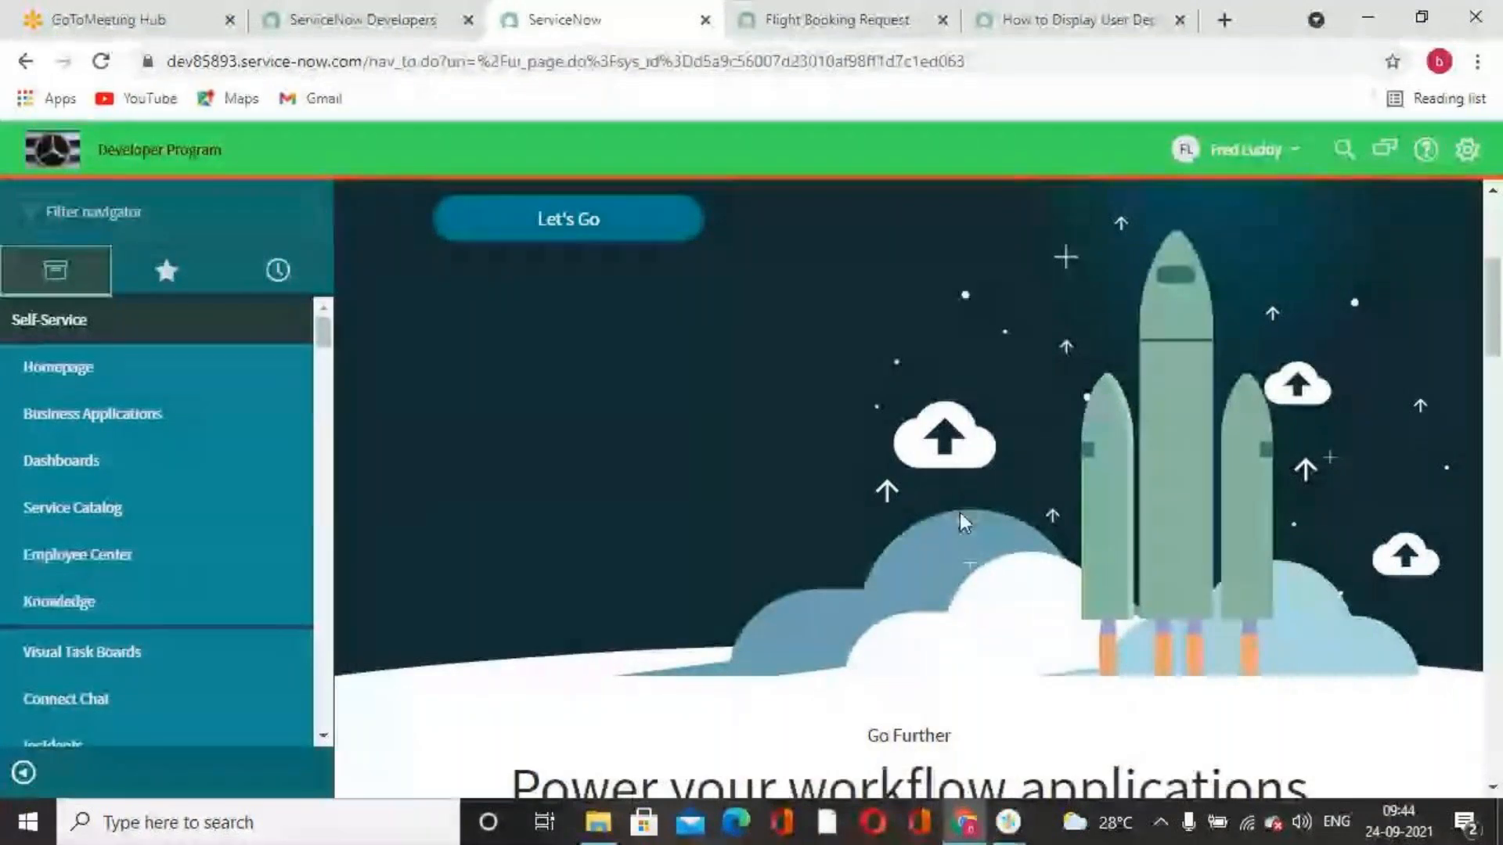
scroll(961, 507, "up", 3)
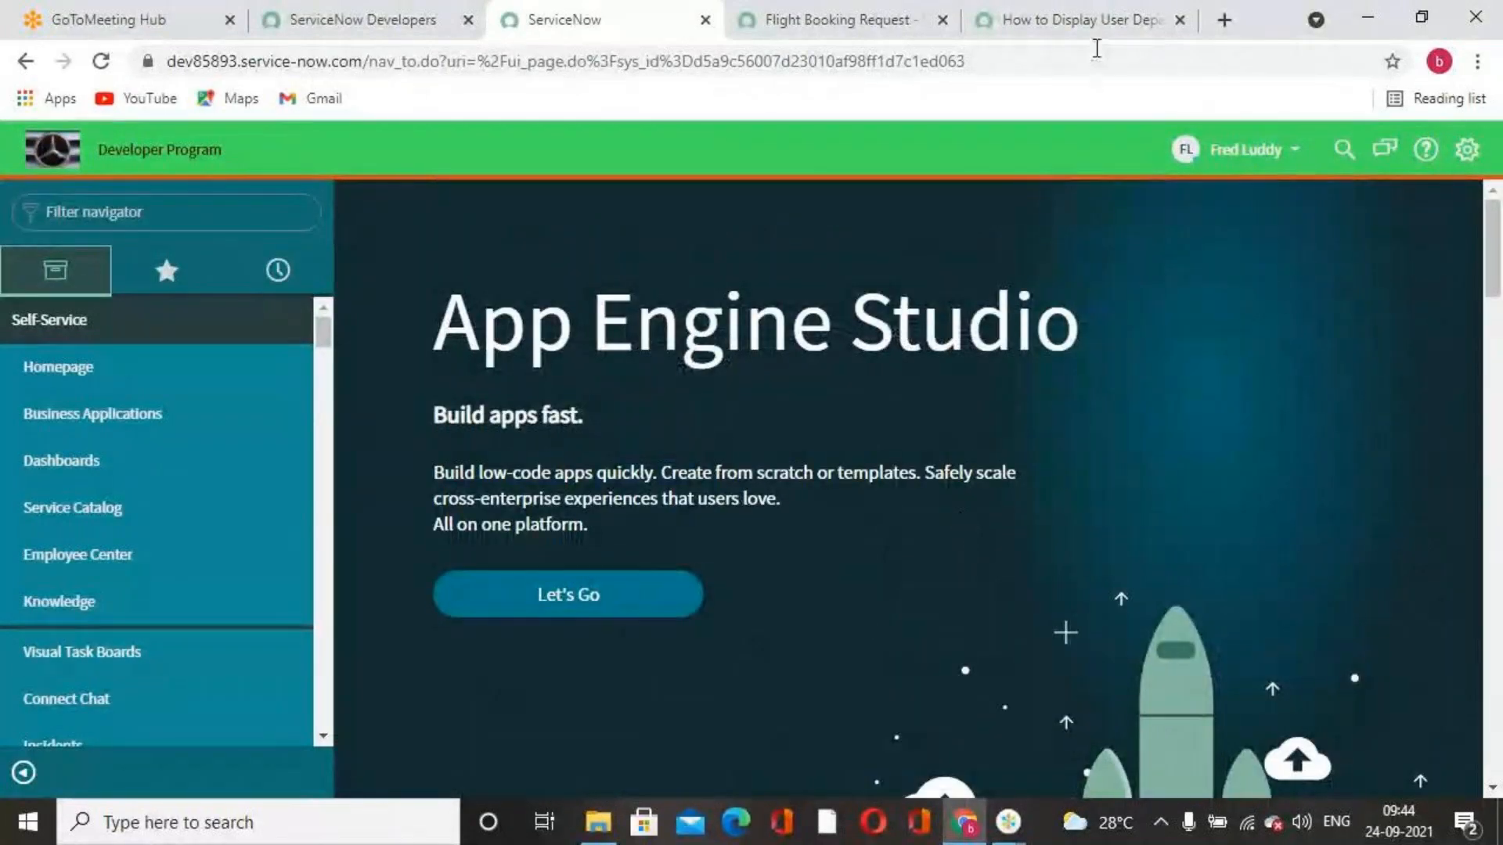
left_click(1080, 20)
scroll(1149, 468, "up", 15)
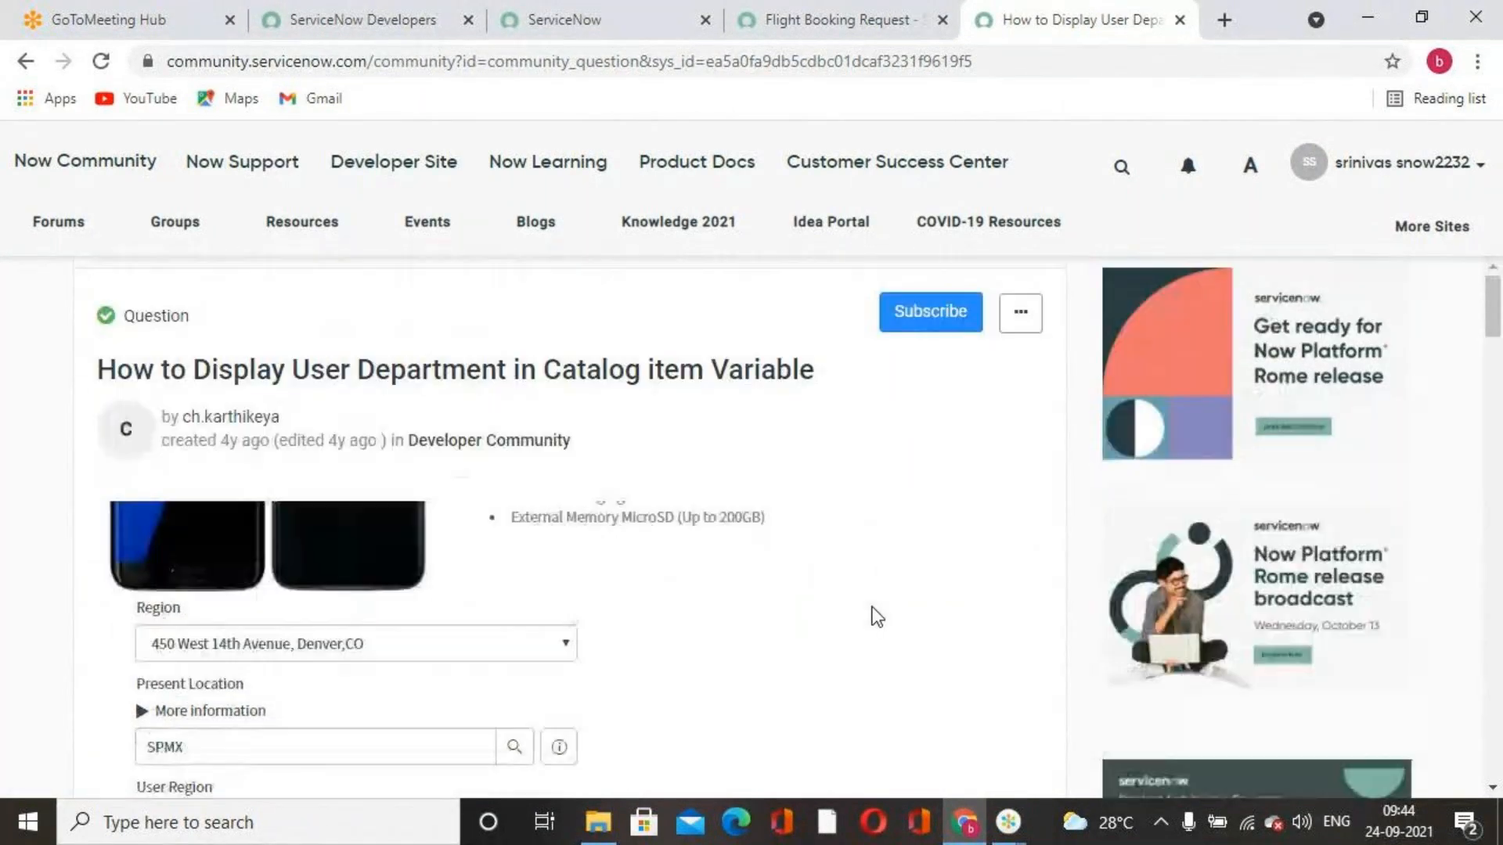
Examine the community question's User Department example and read down to its accepted solution.
scroll(876, 617, "down", 5)
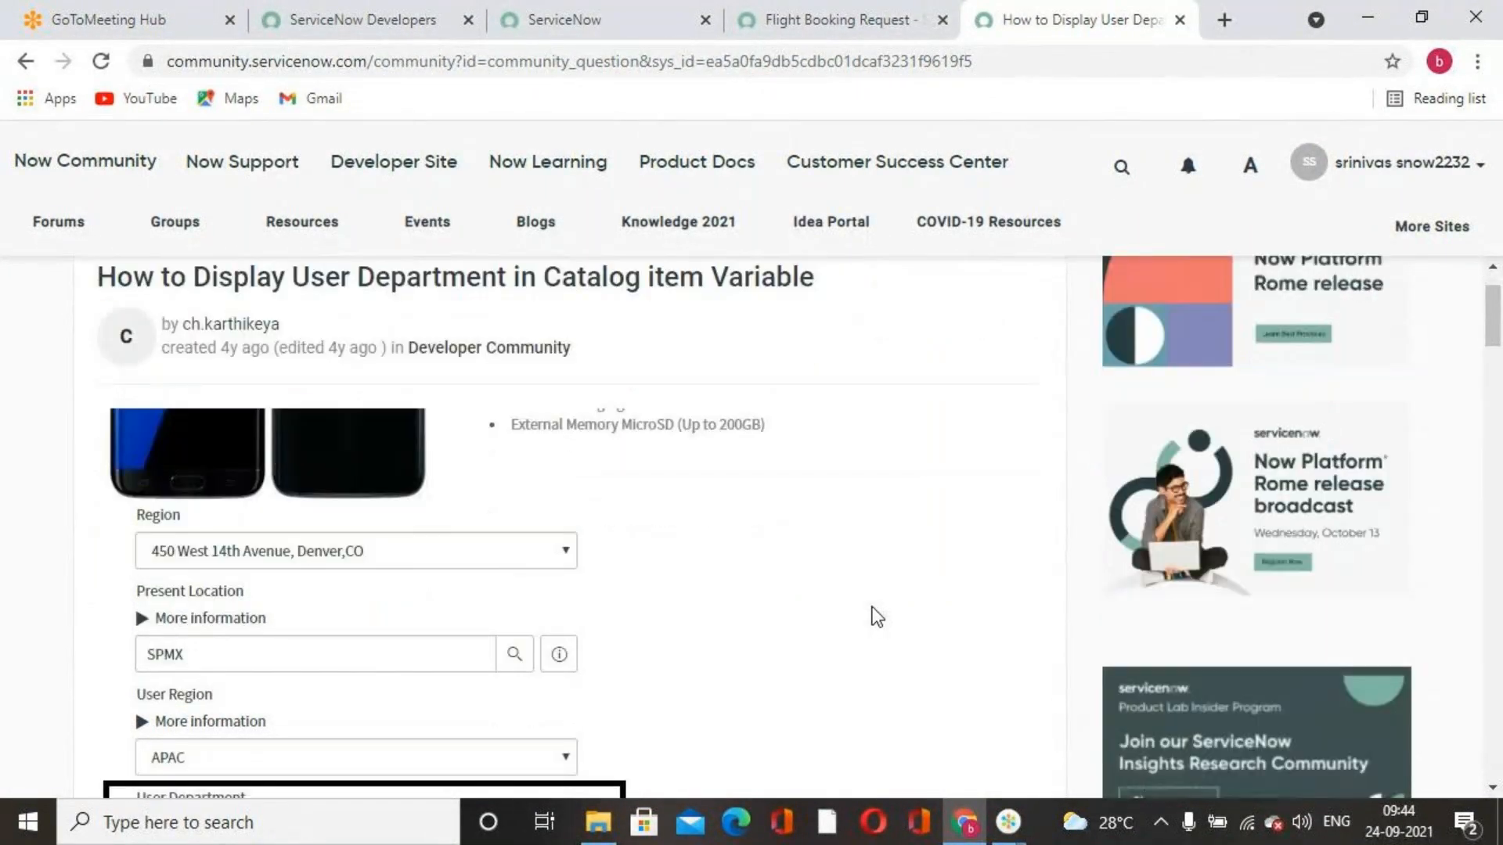
scroll(877, 617, "up", 5)
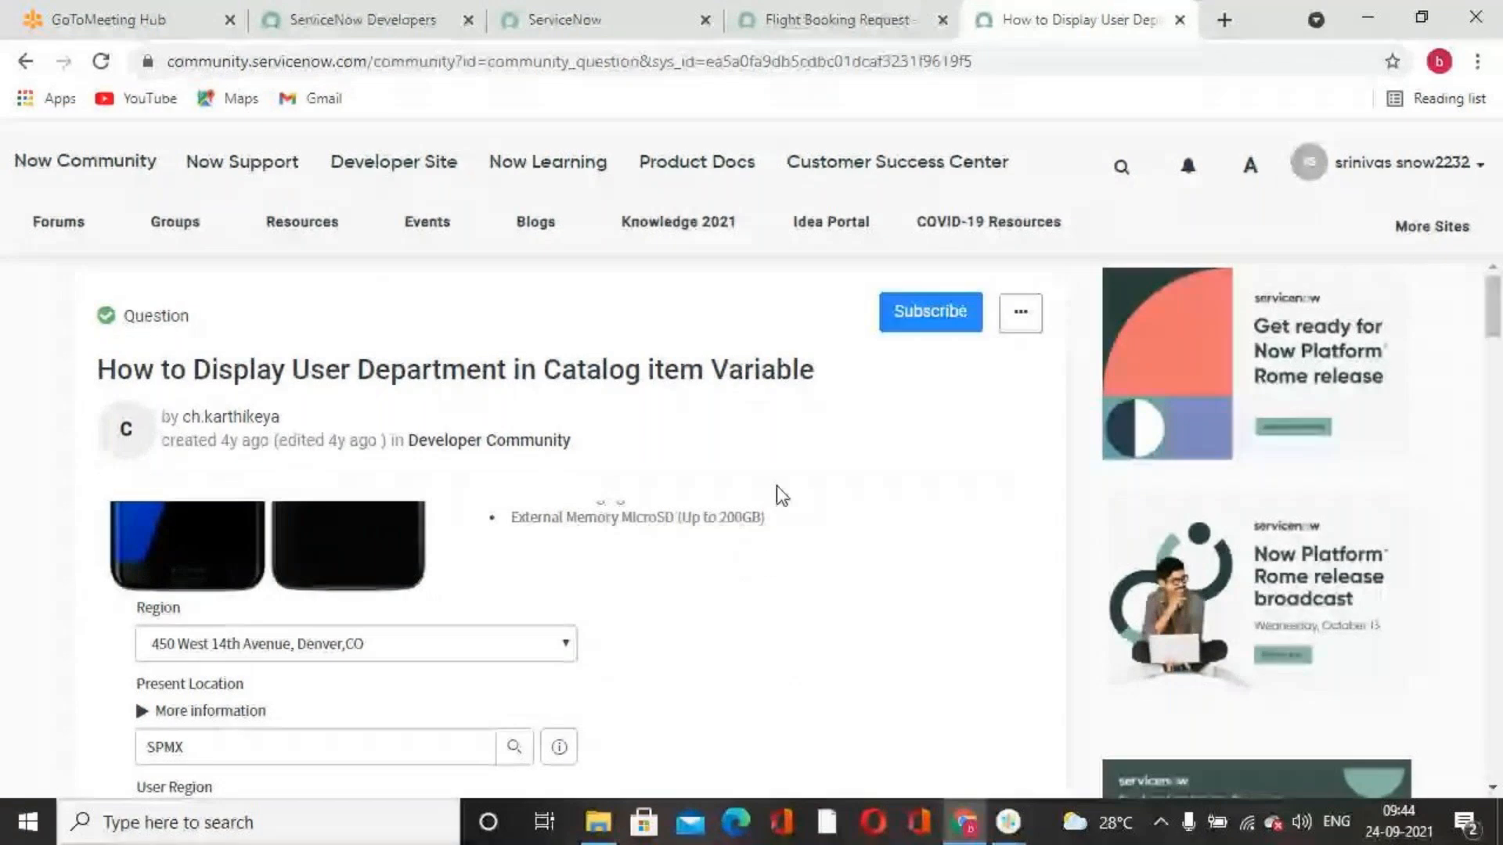
scroll(777, 485, "down", 3)
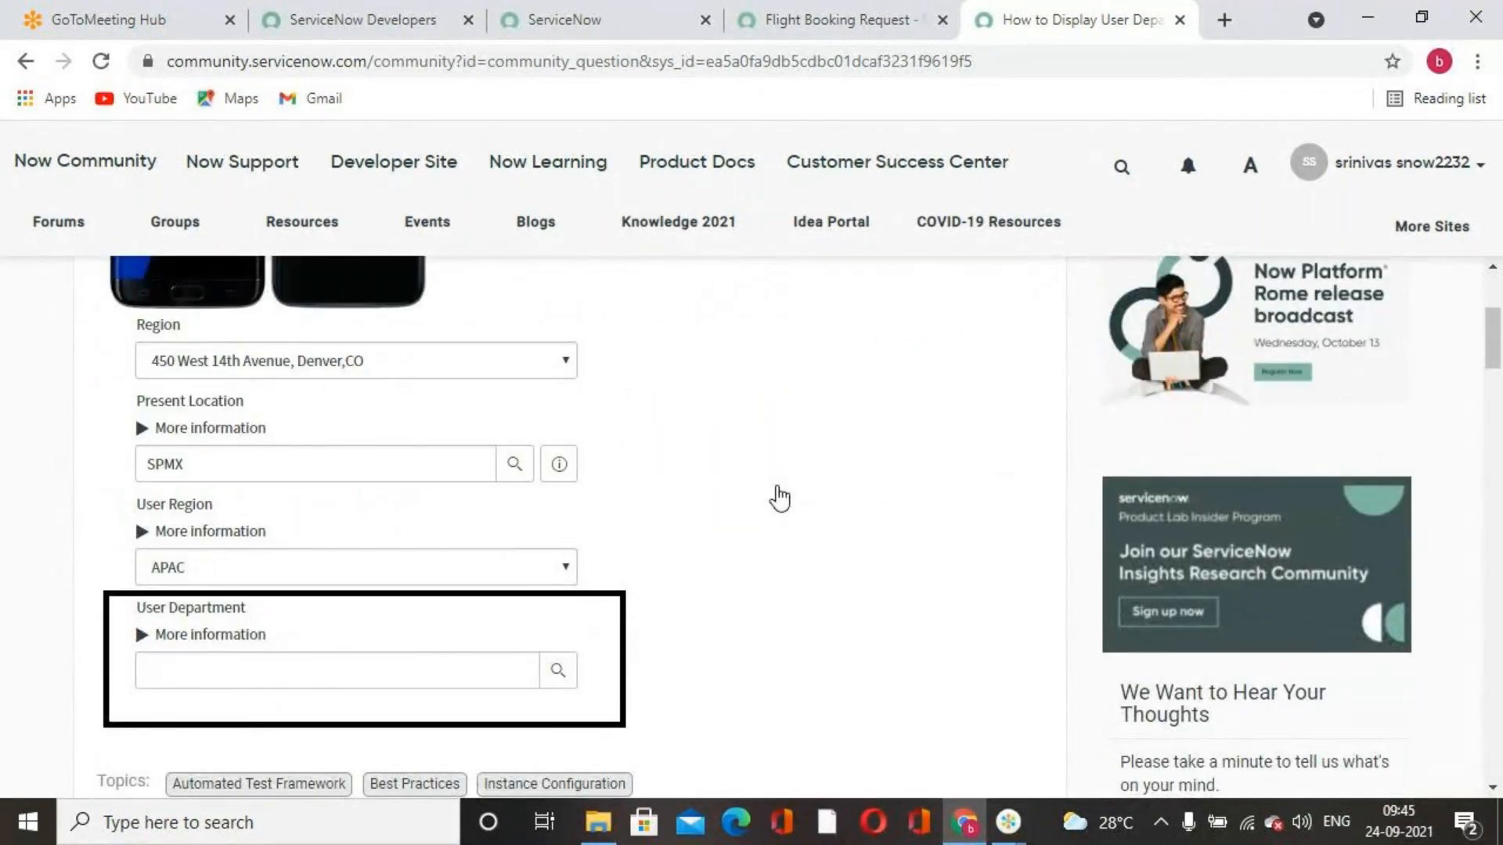
scroll(779, 497, "up", 3)
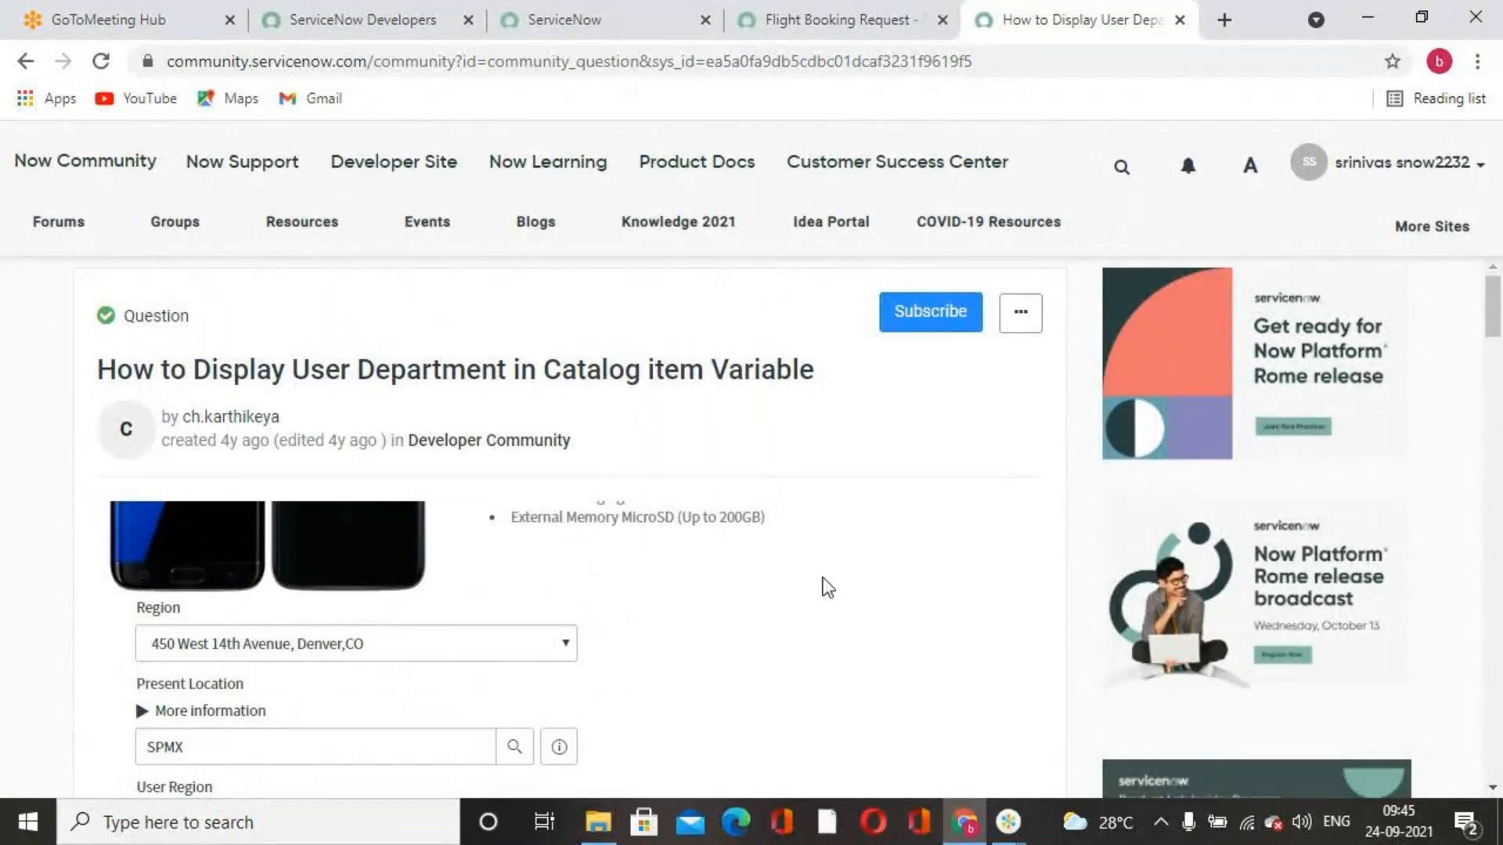
scroll(757, 594, "down", 5)
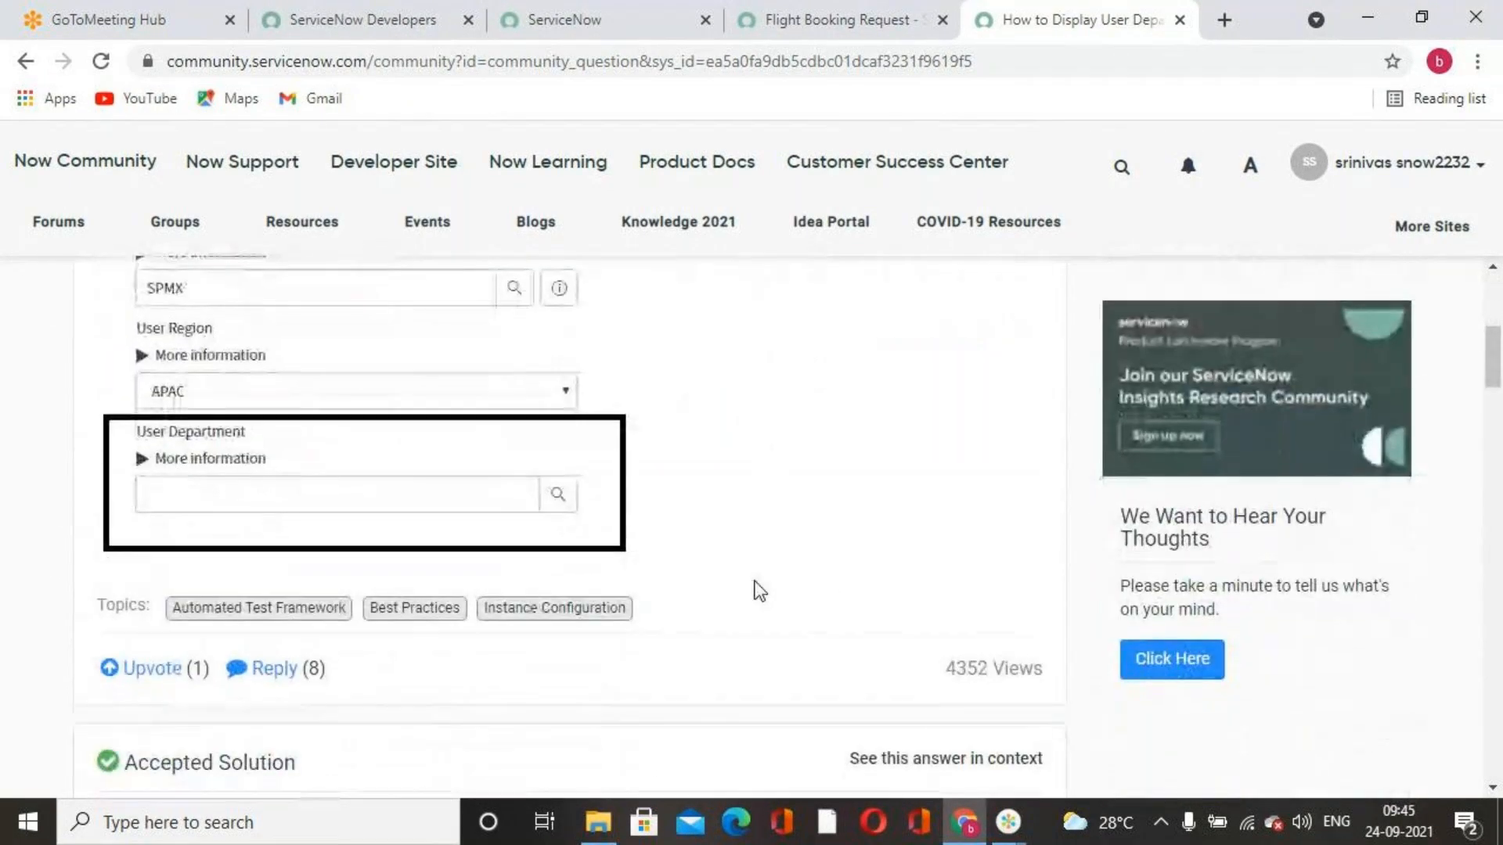
scroll(757, 590, "up", 4)
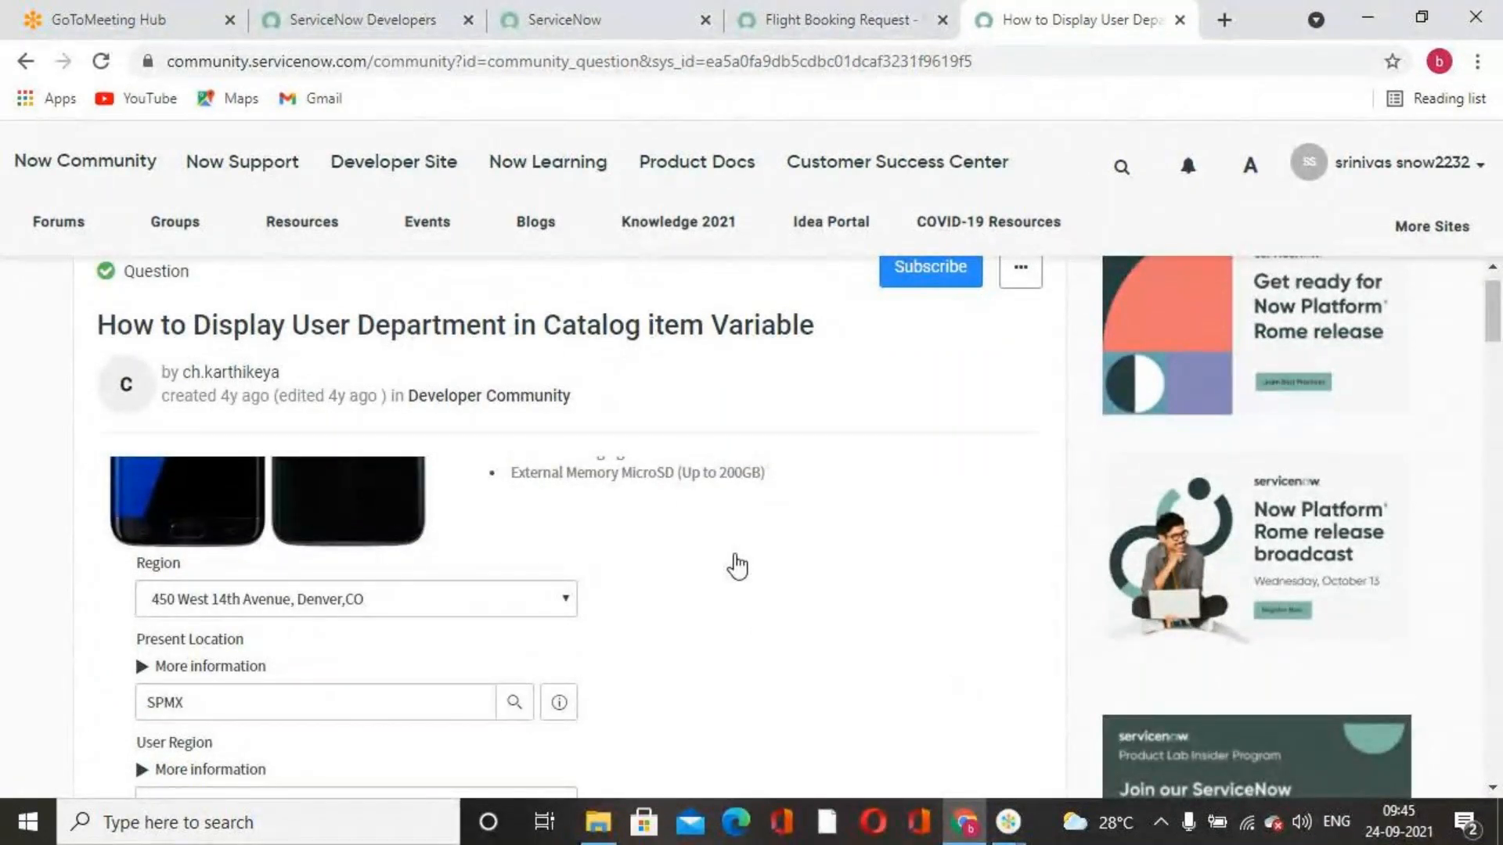
scroll(737, 566, "up", 1)
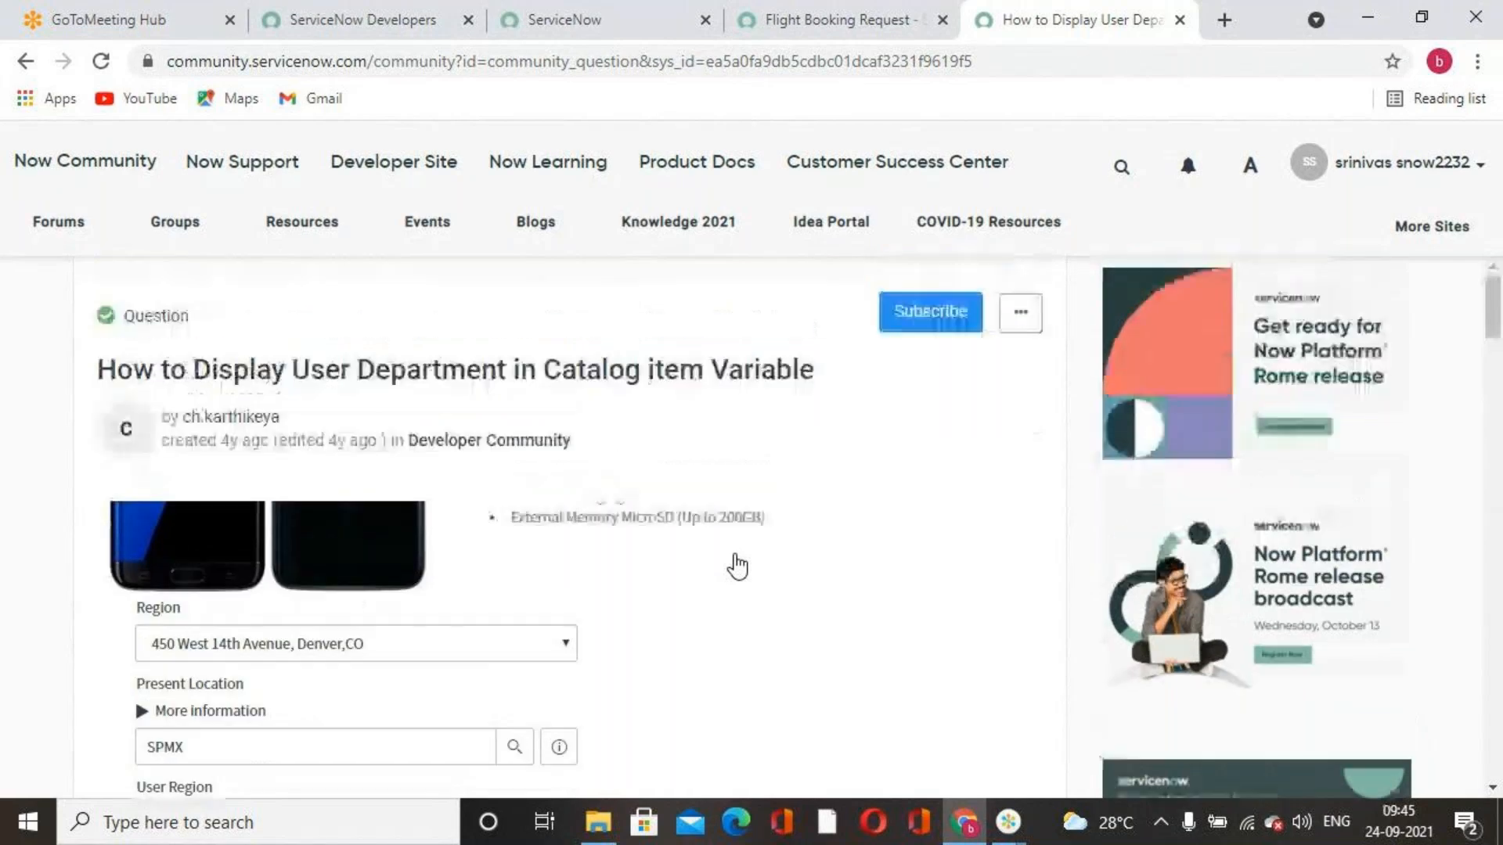
scroll(737, 565, "down", 5)
scroll(737, 565, "down", 11)
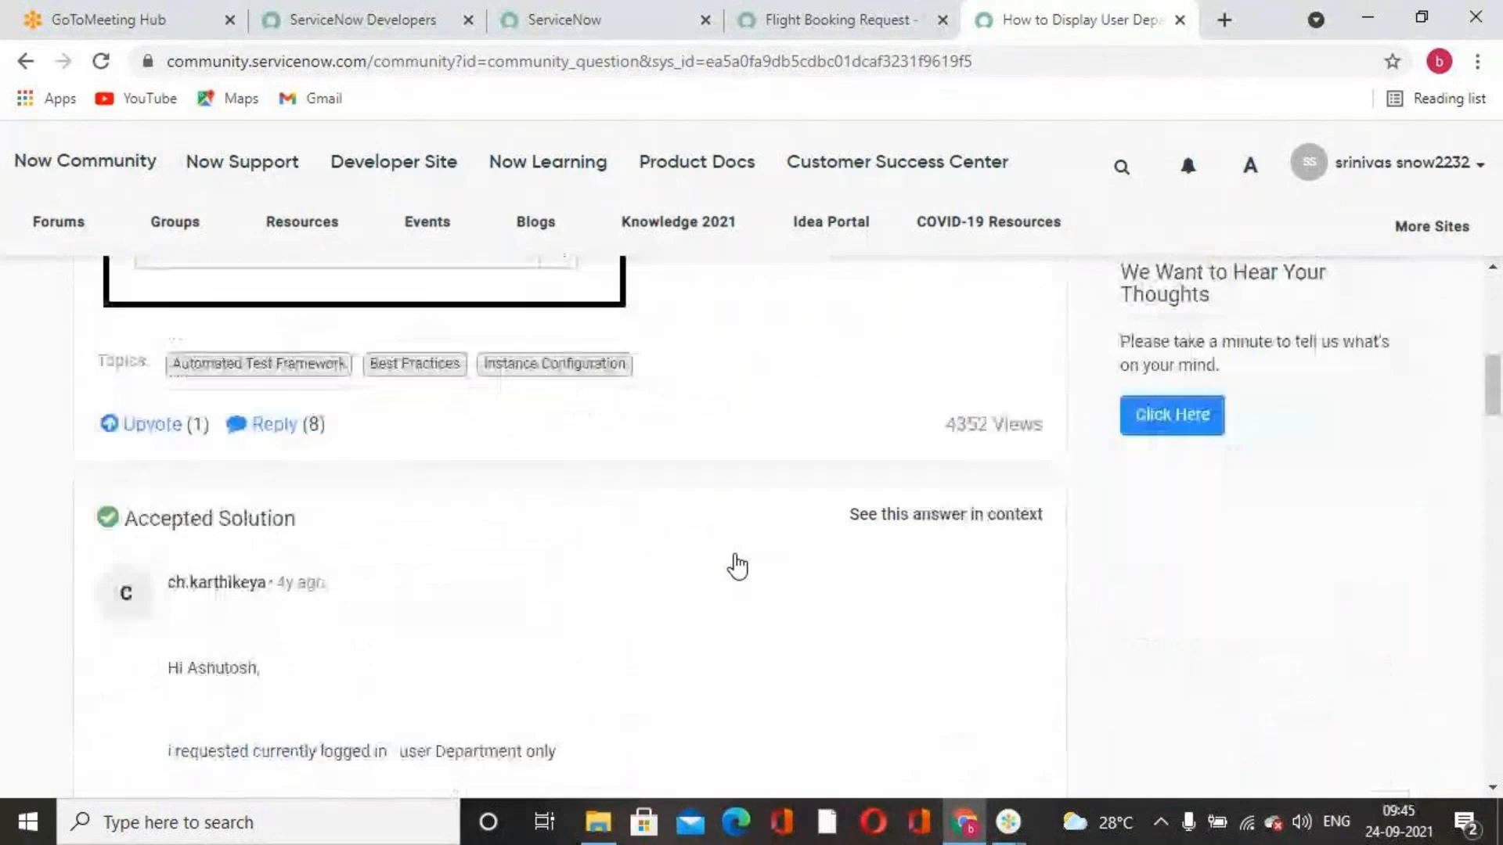
Highlight the script javascript: gs.getUser().getDepartmentID(); in the accepted solution.
left_click(401, 402)
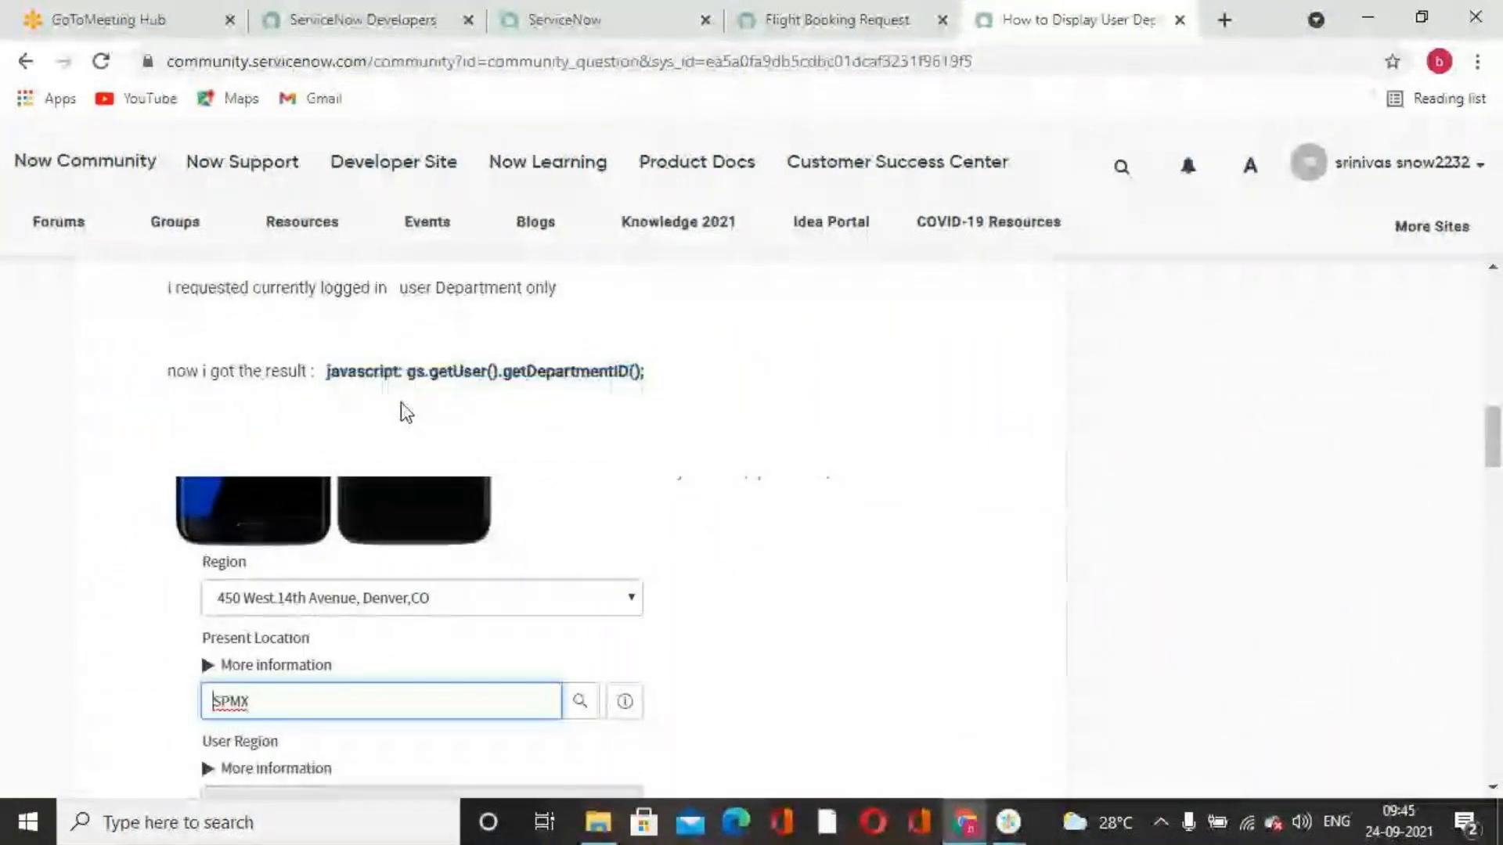
left_click_drag(338, 379, 699, 391)
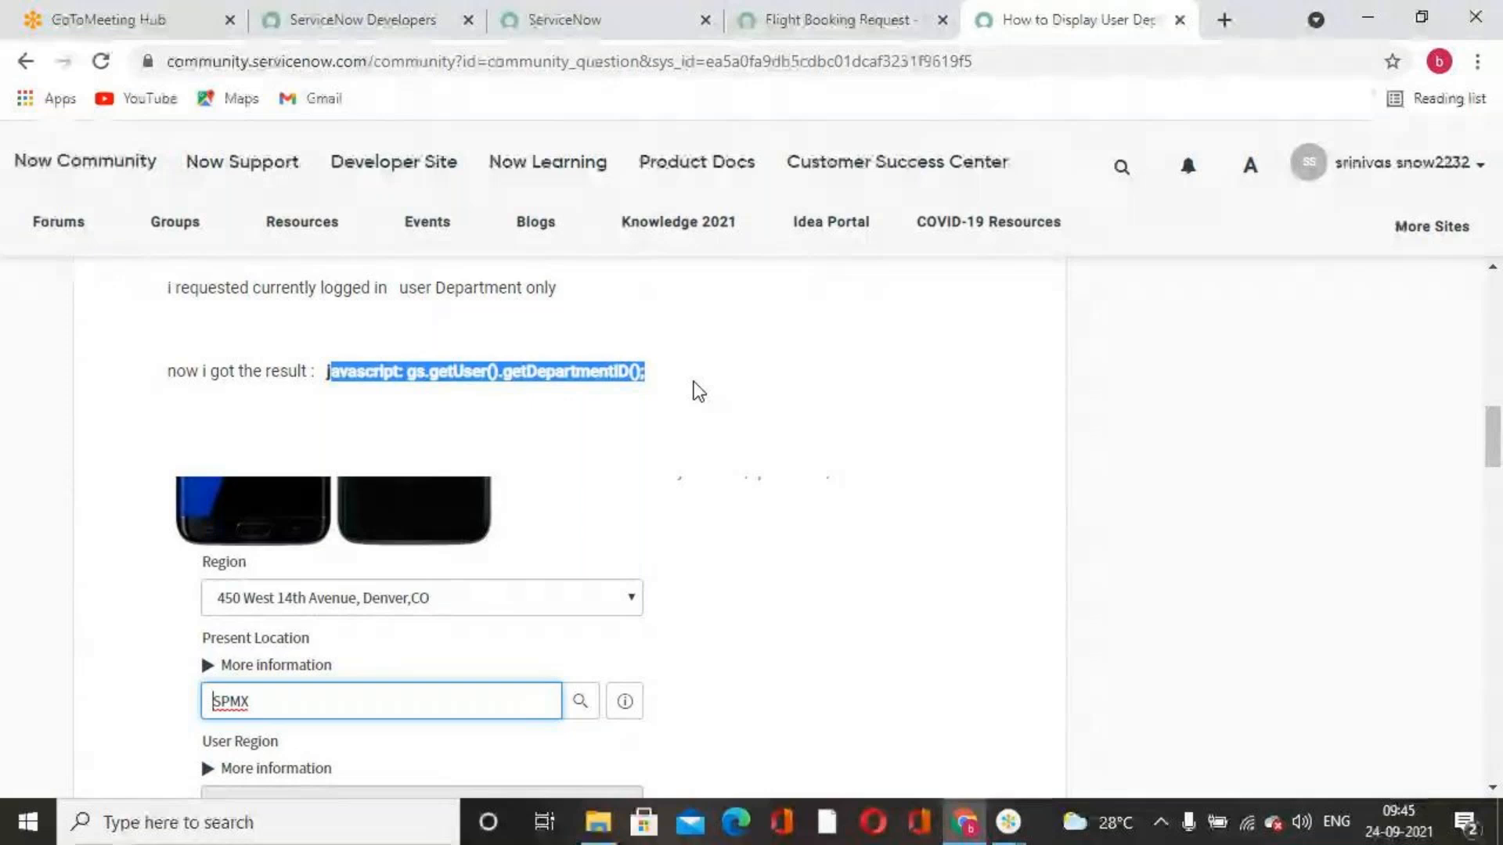
left_click(523, 370)
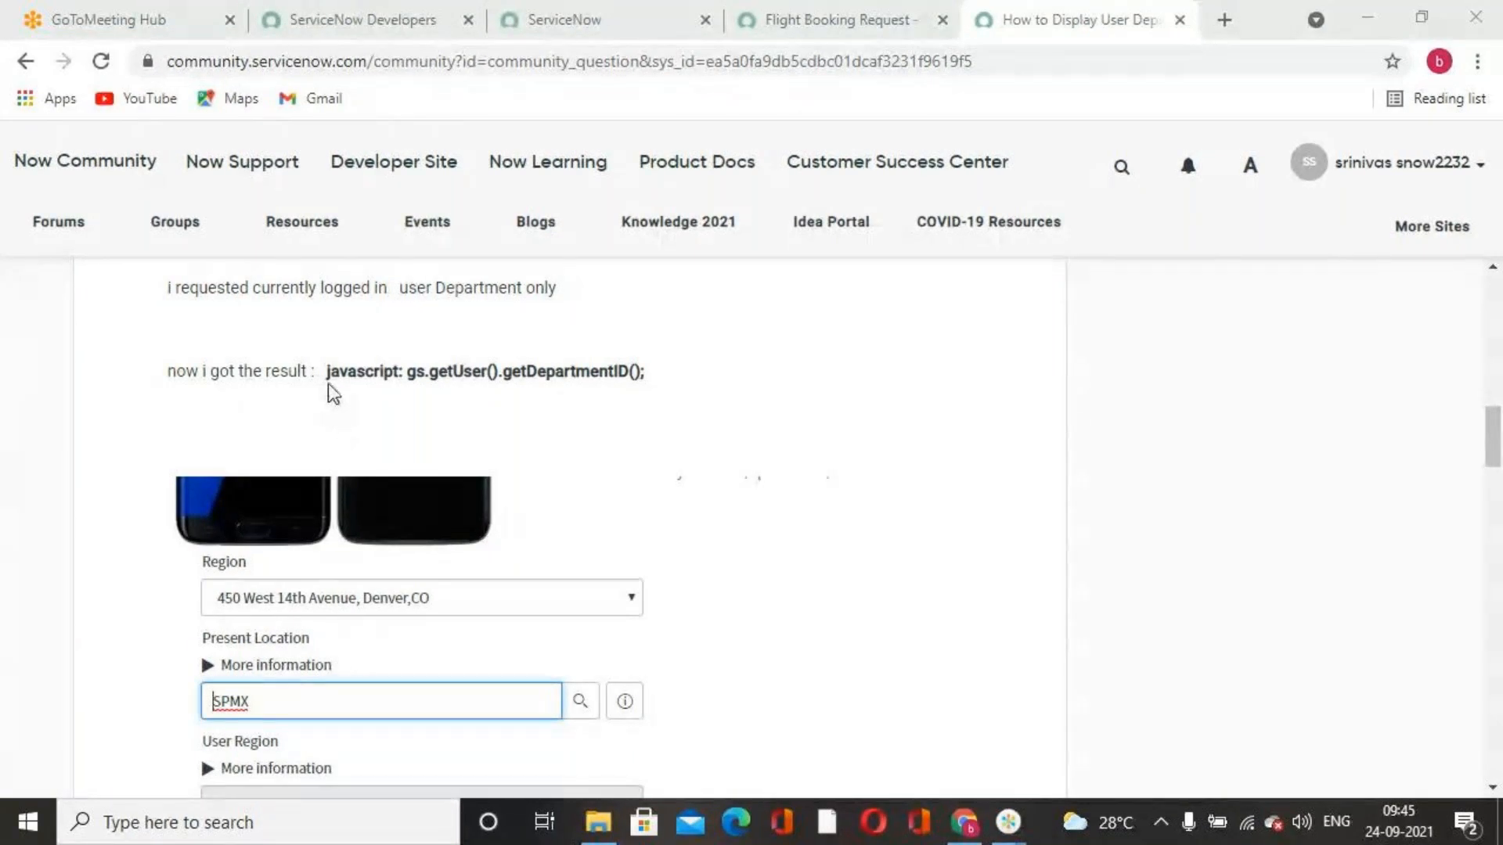
left_click_drag(330, 370, 646, 371)
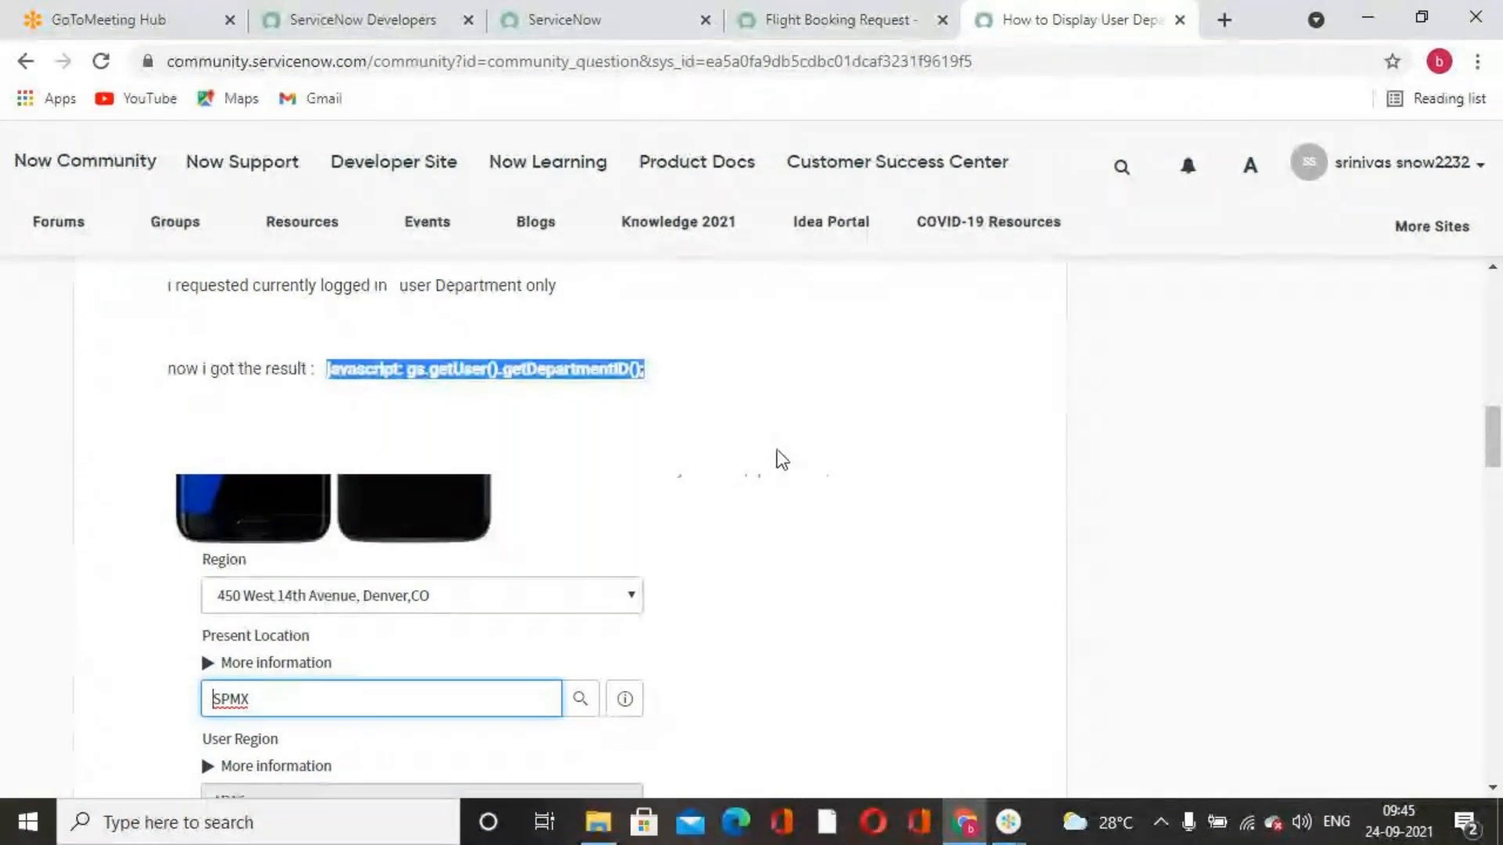
Look through the remaining replies for other logged-in user scripts, and minimise the browser window.
scroll(779, 459, "down", 7)
scroll(777, 451, "down", 6)
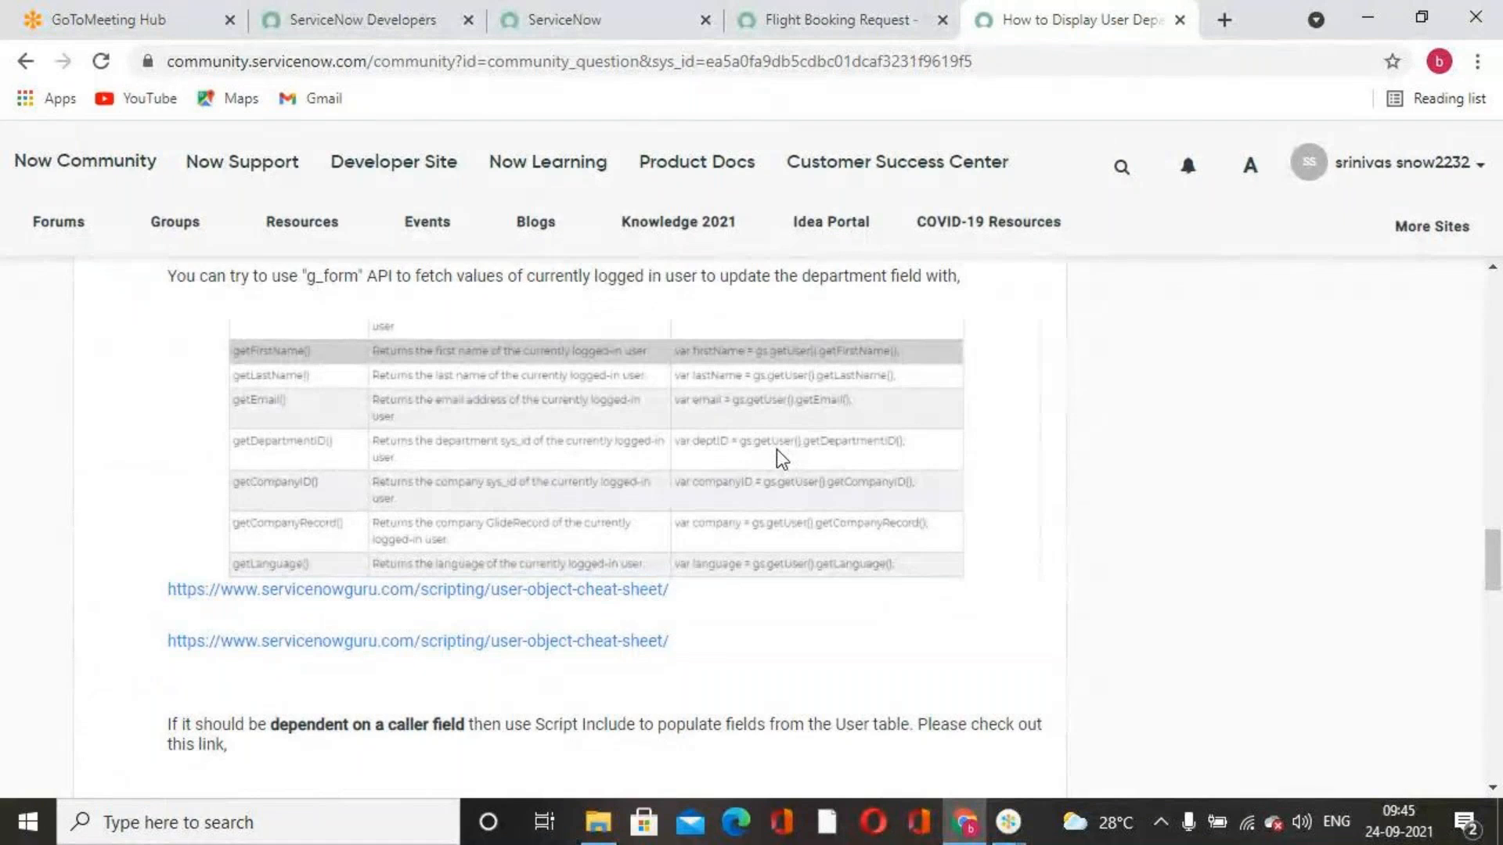
scroll(777, 449, "down", 9)
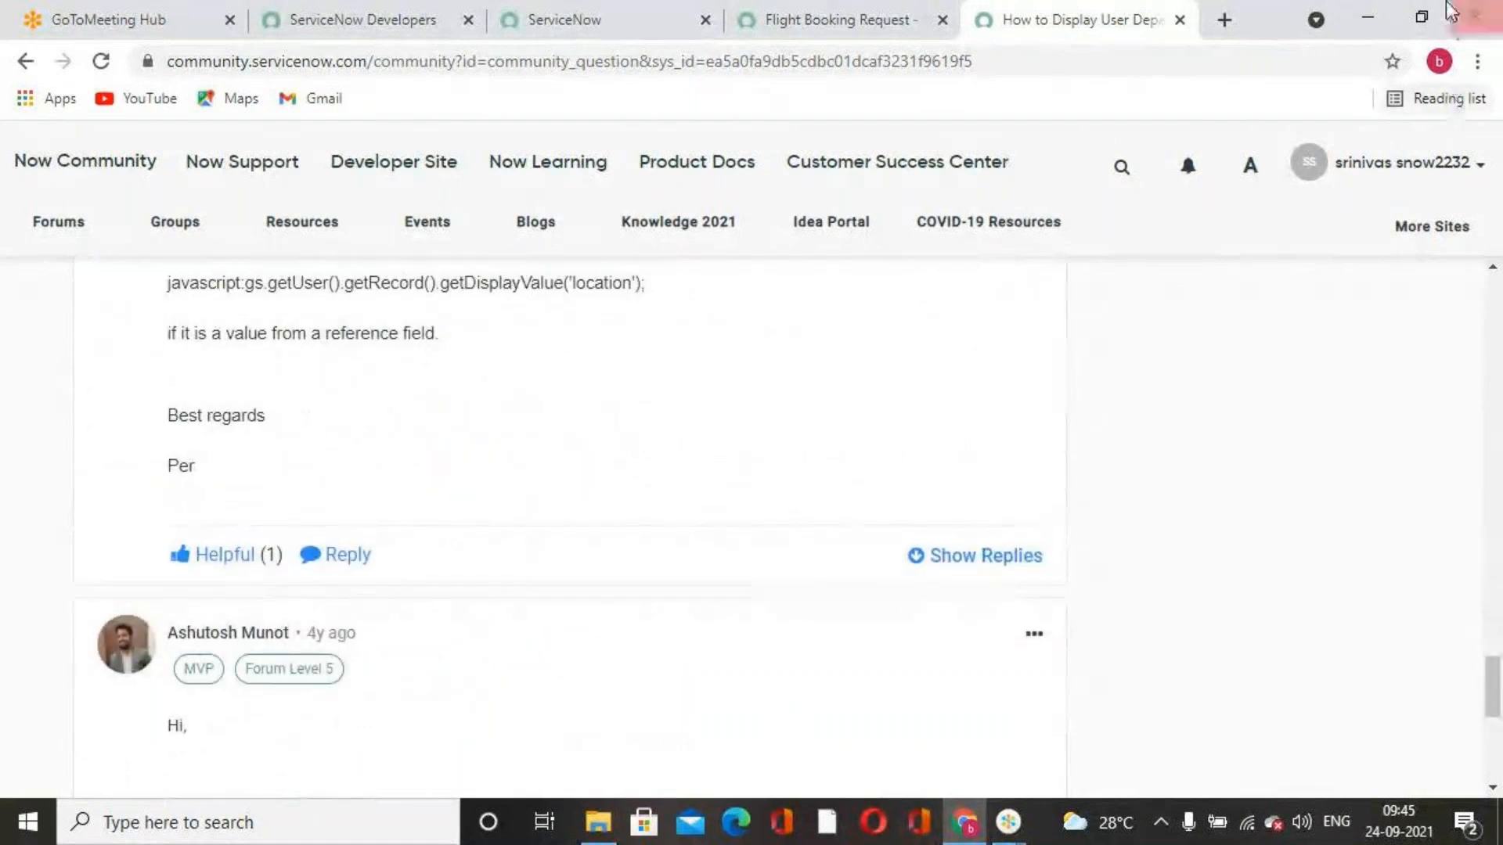
left_click(1375, 16)
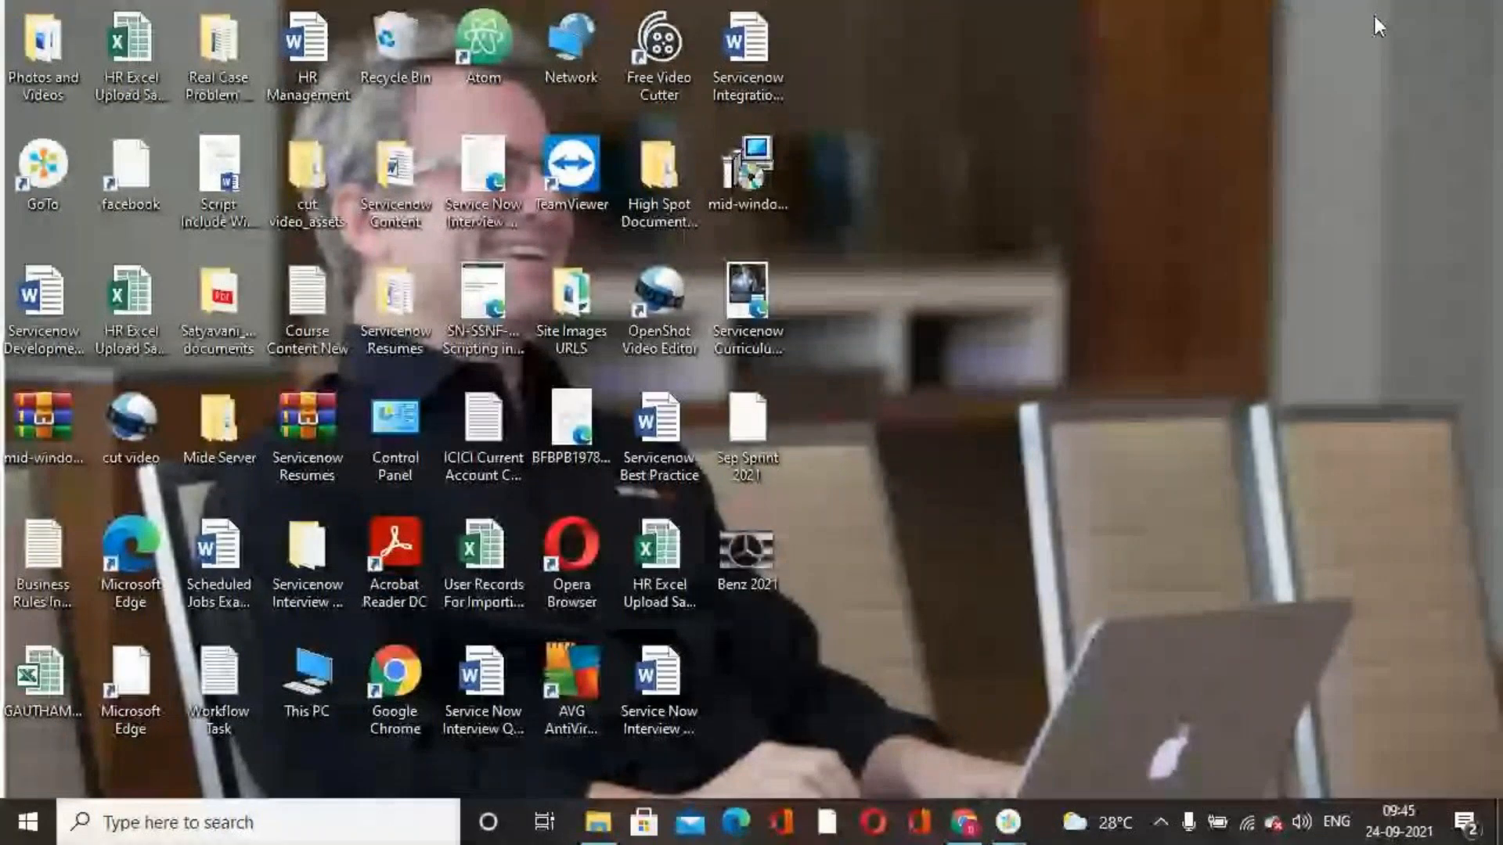
Open File Explorer, view the Servicenow Live 2 folder on DATADRIVE1 (D:), and minimise the window.
key("super+e")
scroll(363, 566, "down", 5)
scroll(364, 567, "down", 1)
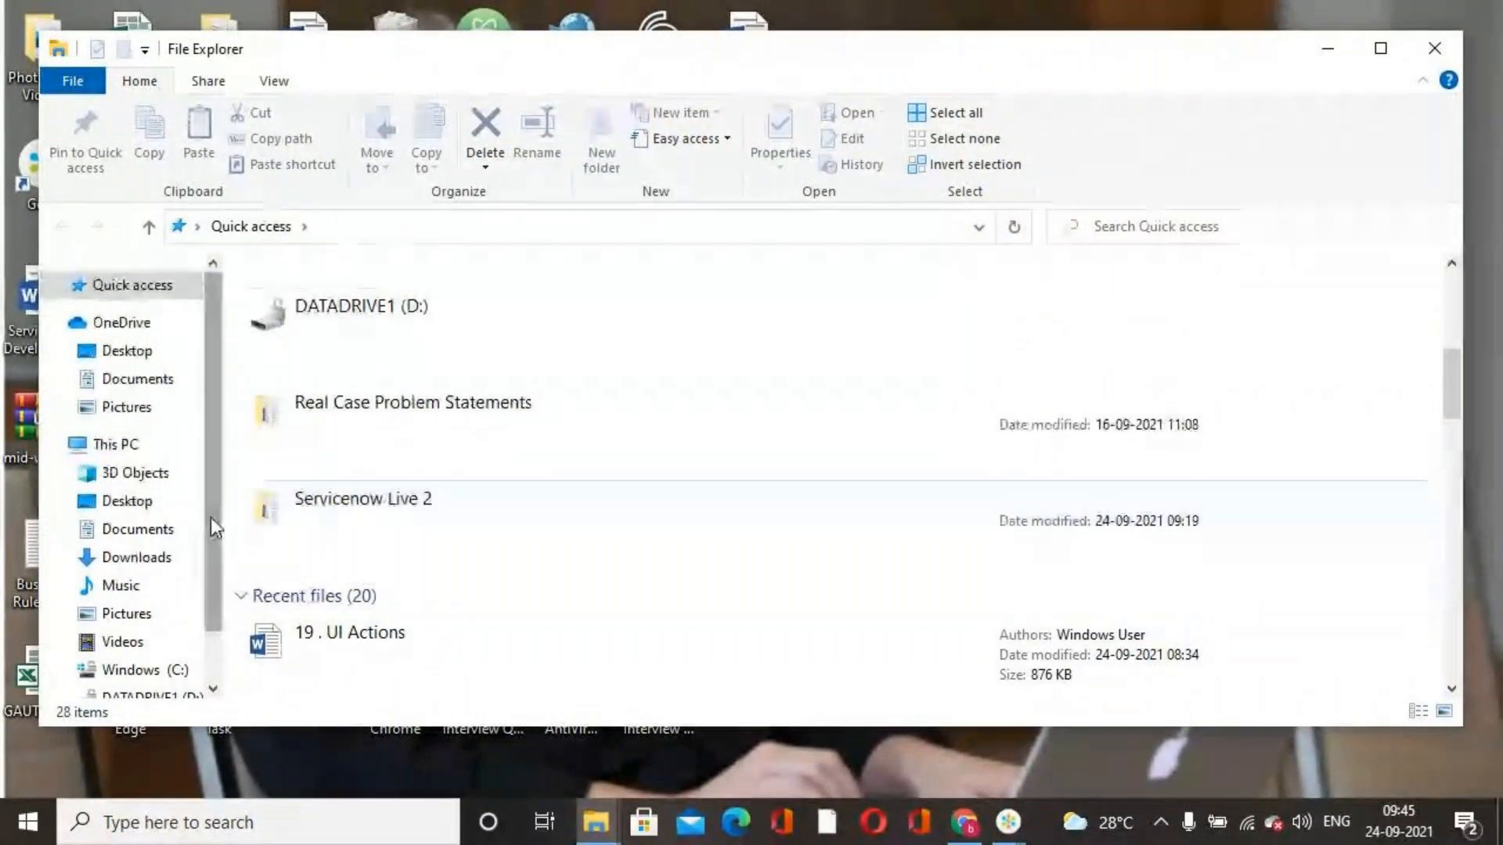
scroll(214, 545, "down", 1)
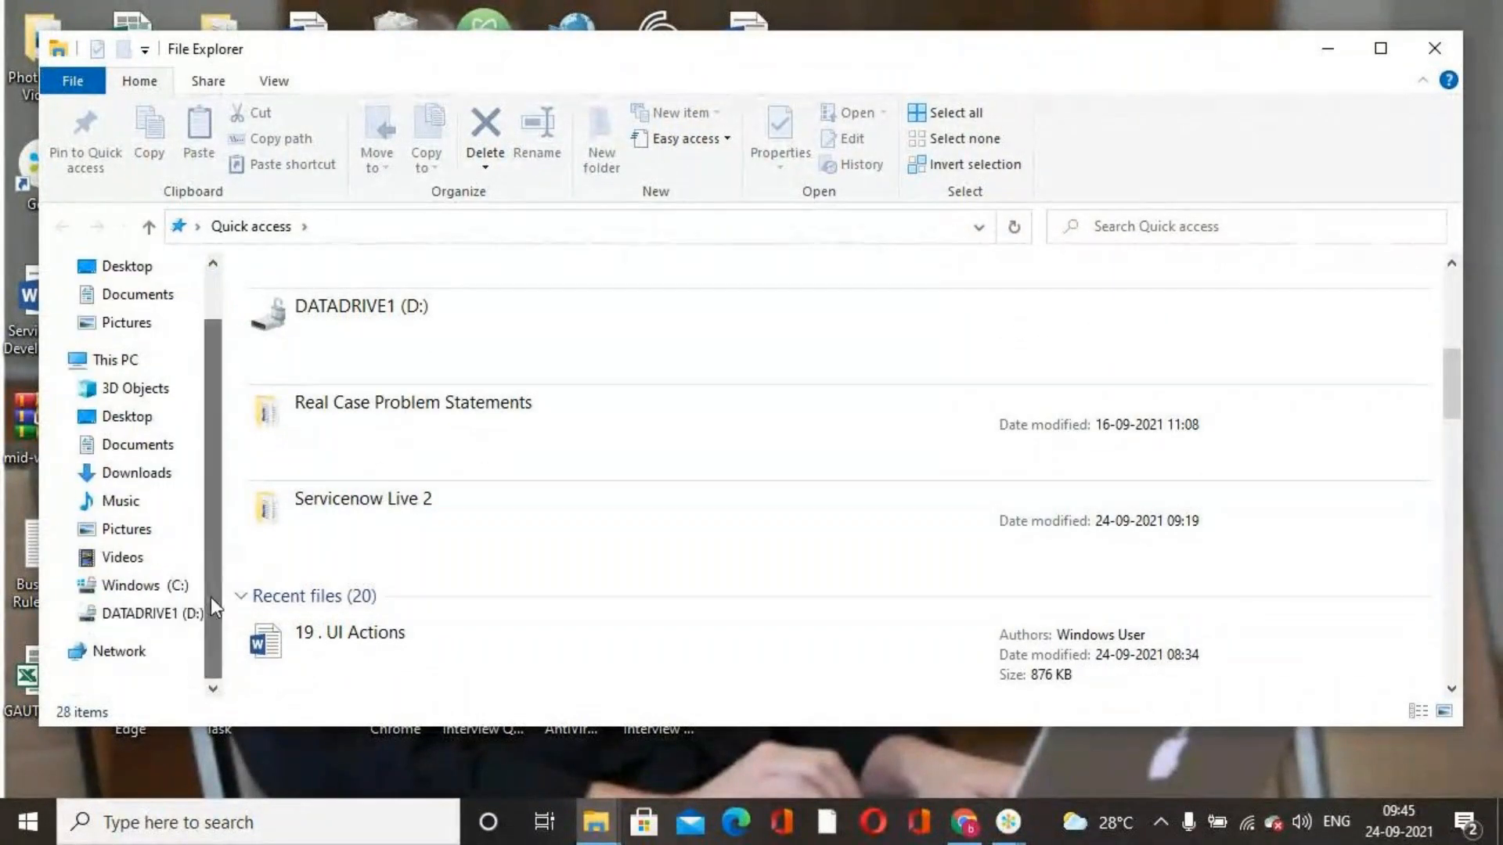
left_click(165, 613)
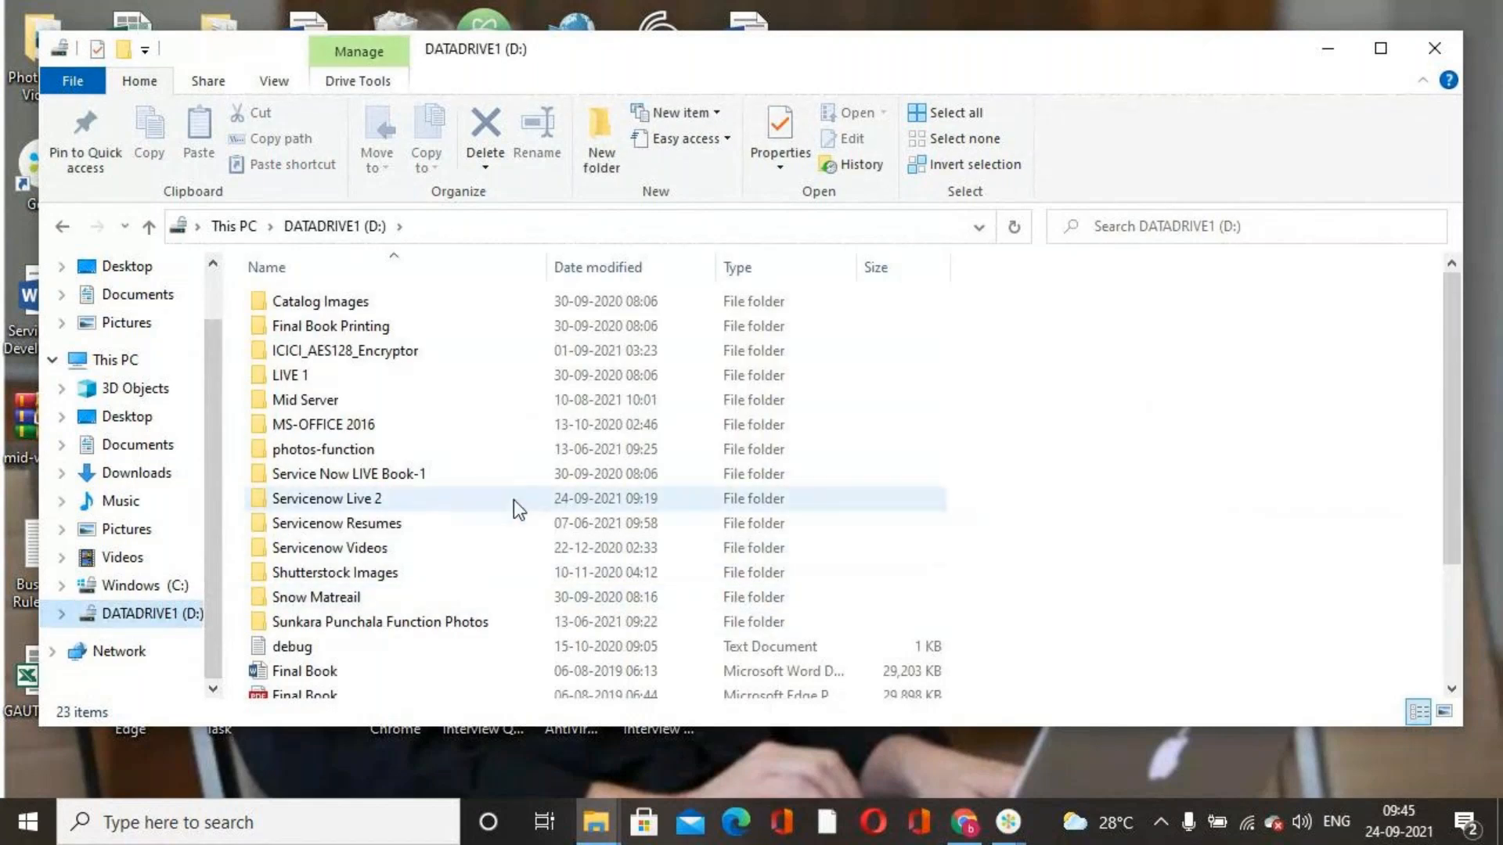
double_click(378, 499)
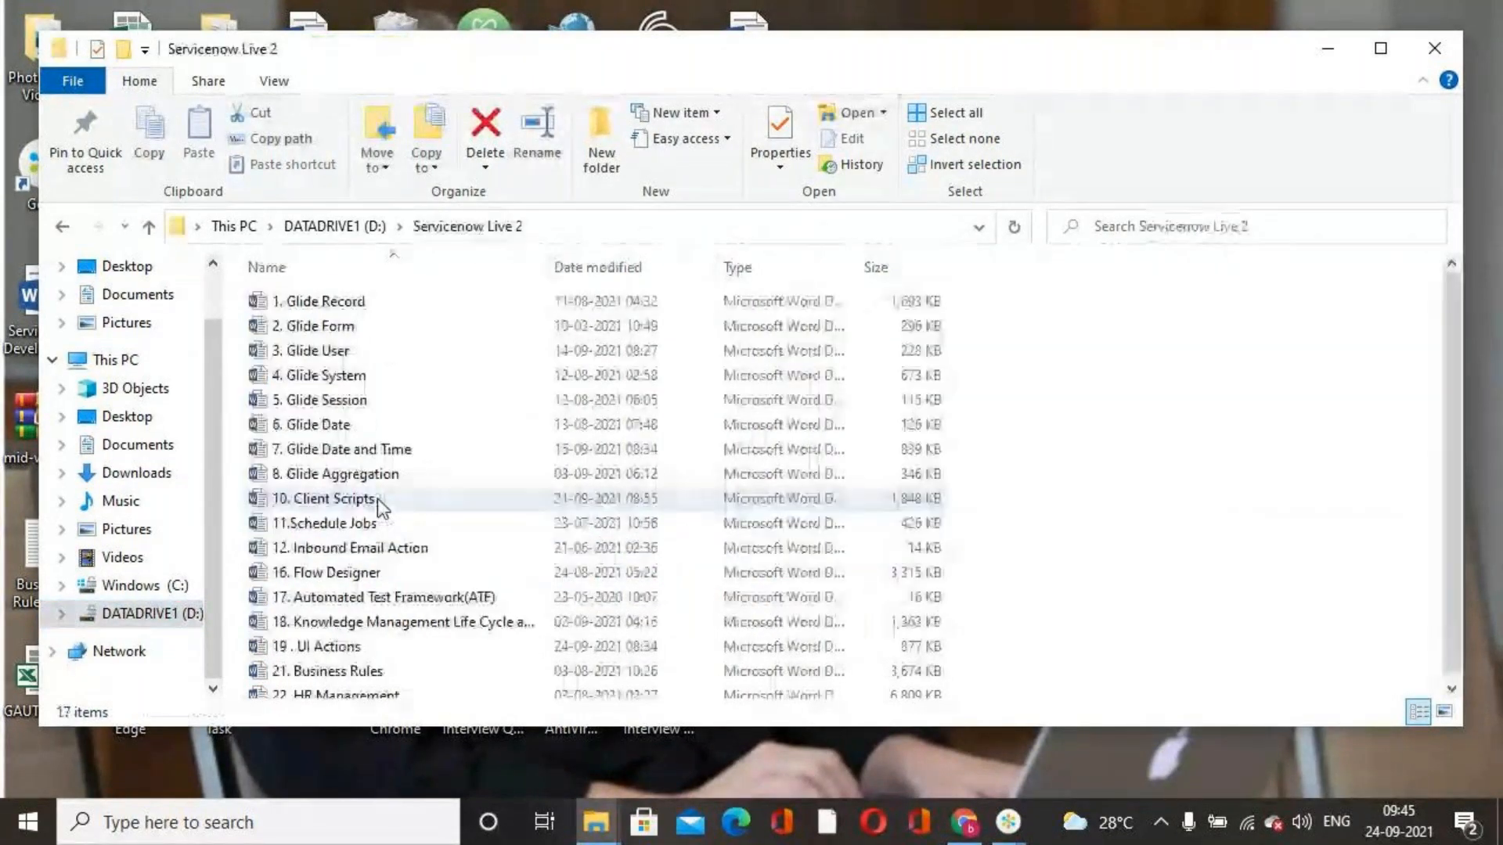
left_click(1340, 53)
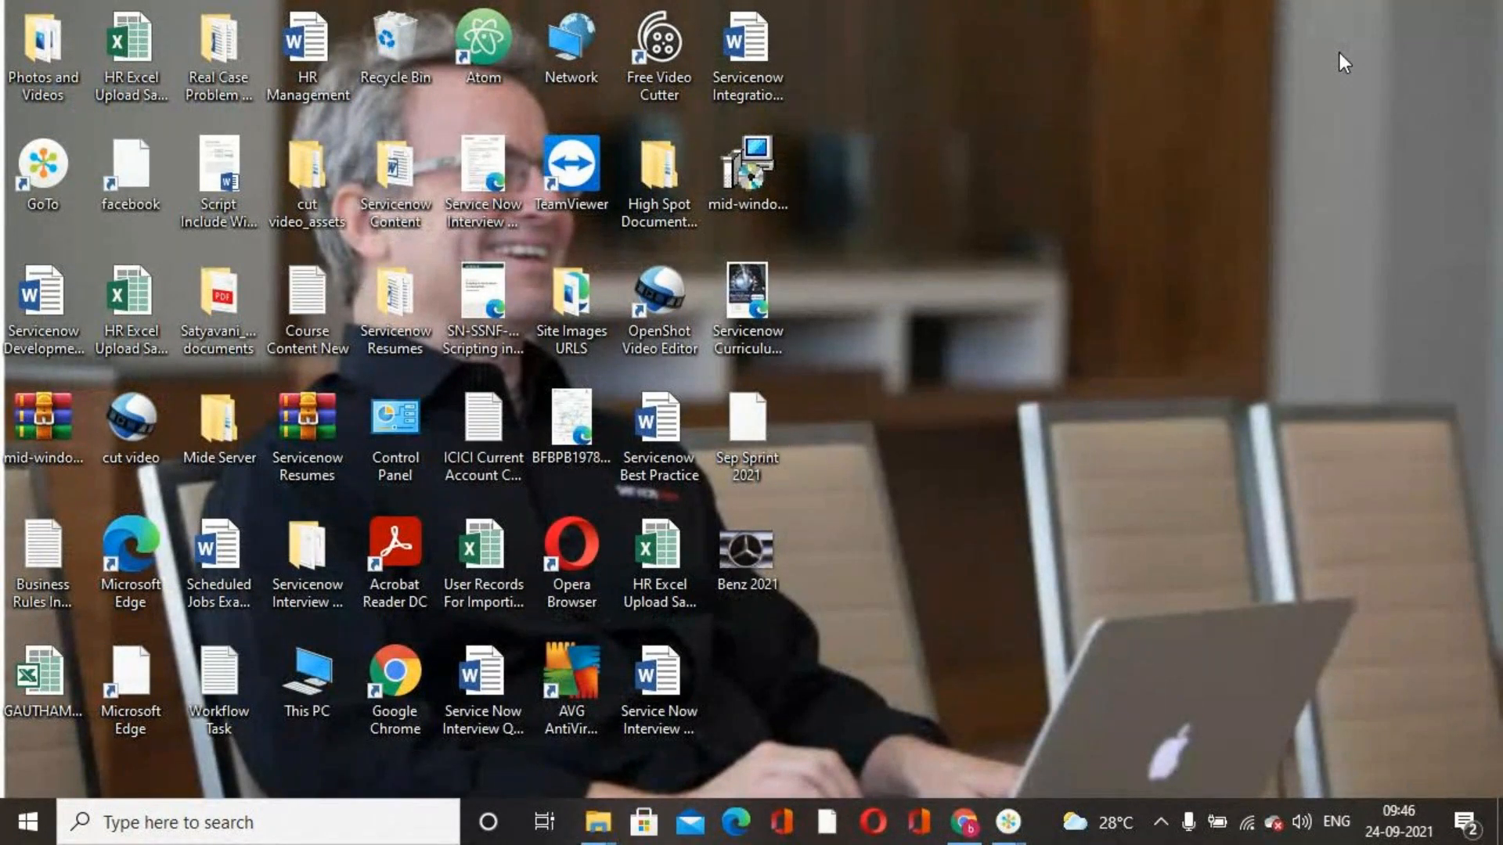
Restore the browser, view the Flight Booking Request form, and return to the ServiceNow backend page.
left_click(964, 822)
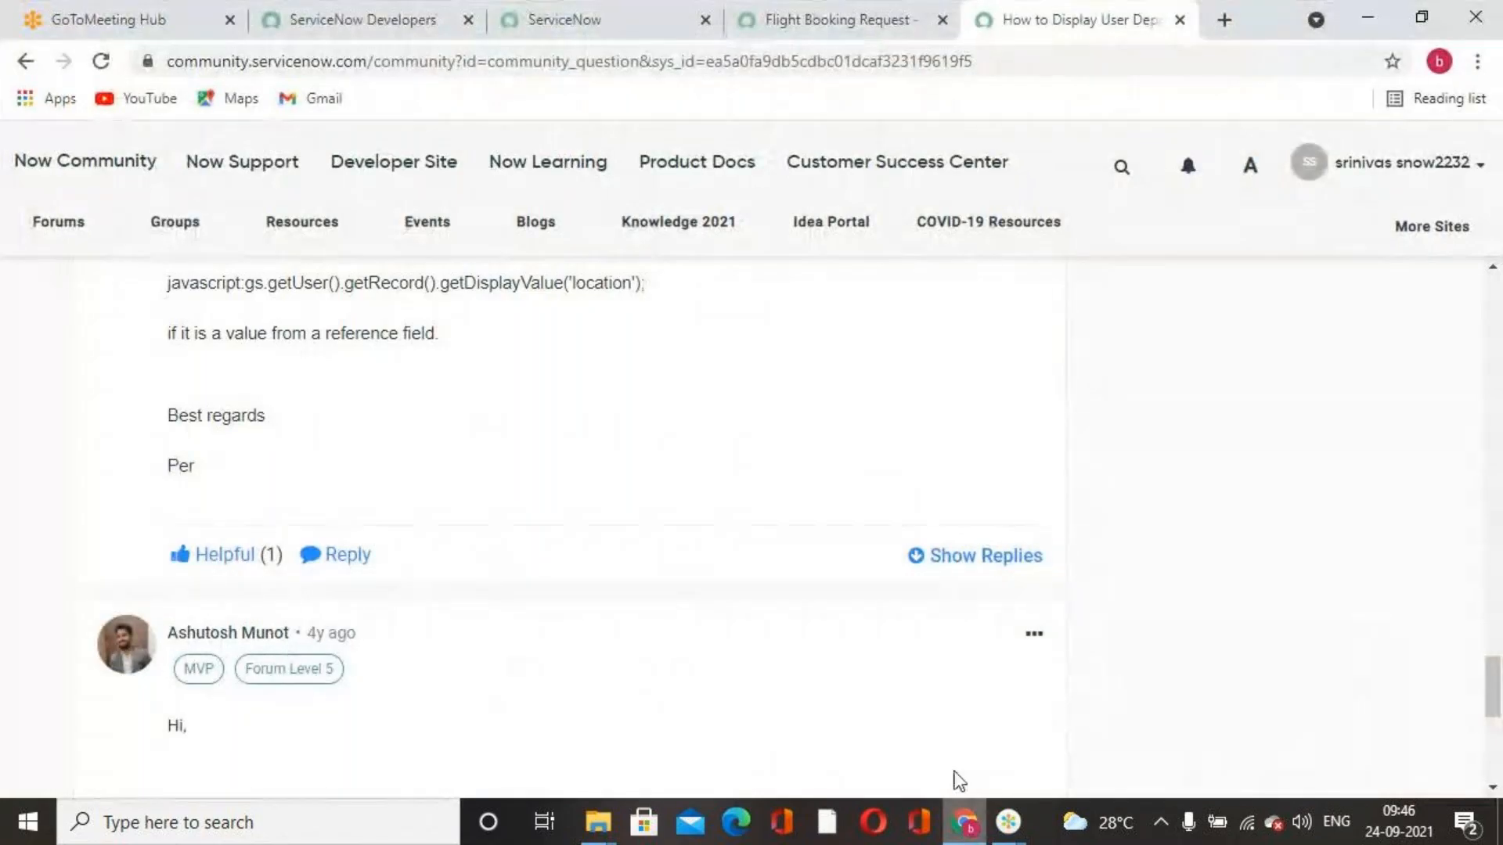
left_click(884, 11)
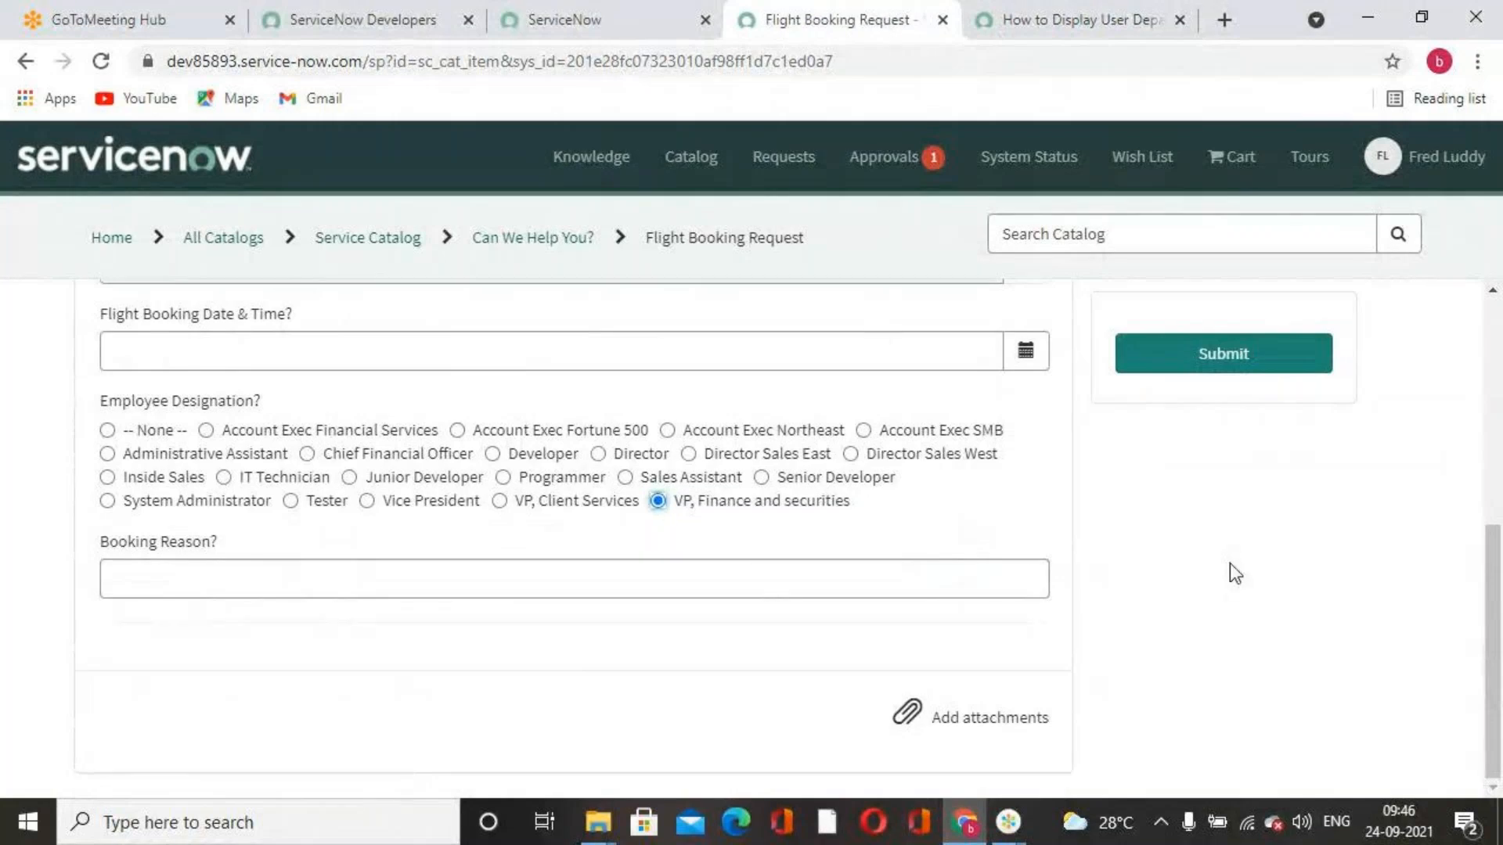
left_click(608, 25)
left_click(411, 21)
left_click(535, 16)
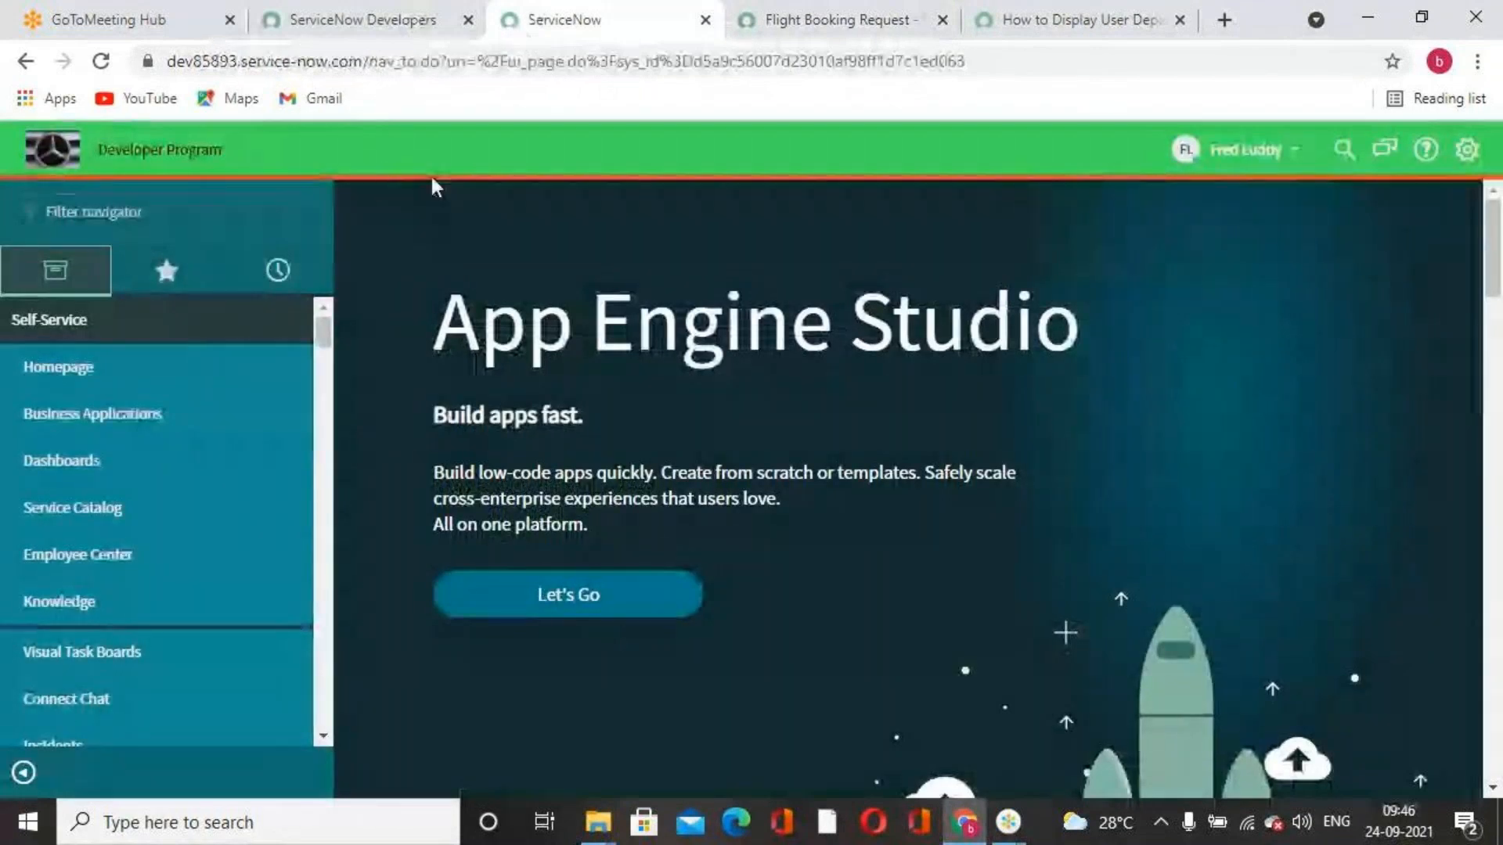
Copy the instance's base address and load the portal home page at dev85893.service-now.com/sp in place of the booking form, discarding unsaved changes.
left_click(677, 66)
left_click(678, 68)
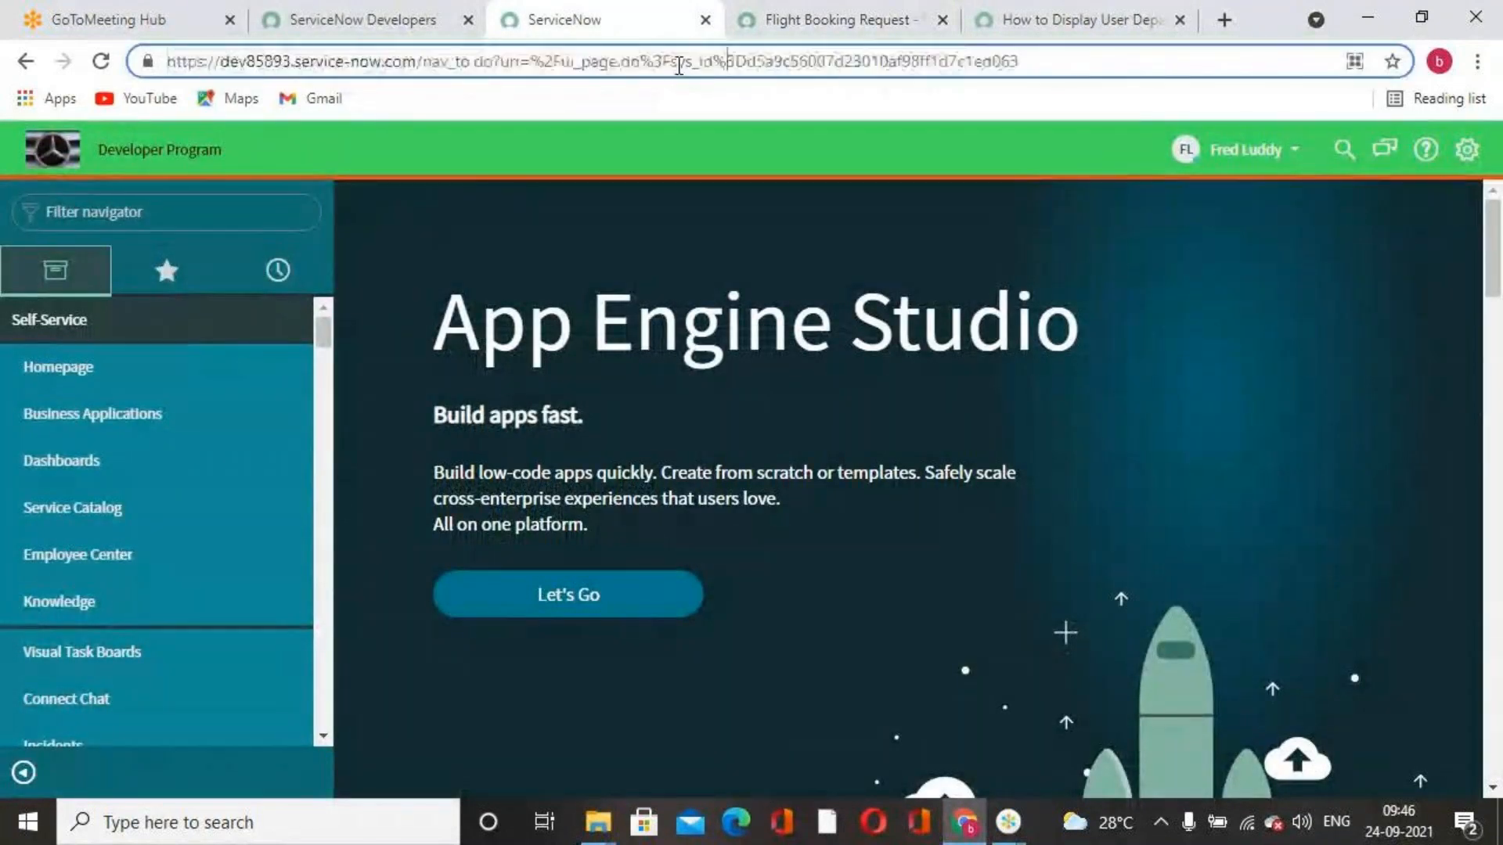
left_click_drag(426, 62, 161, 61)
key("ctrl+c")
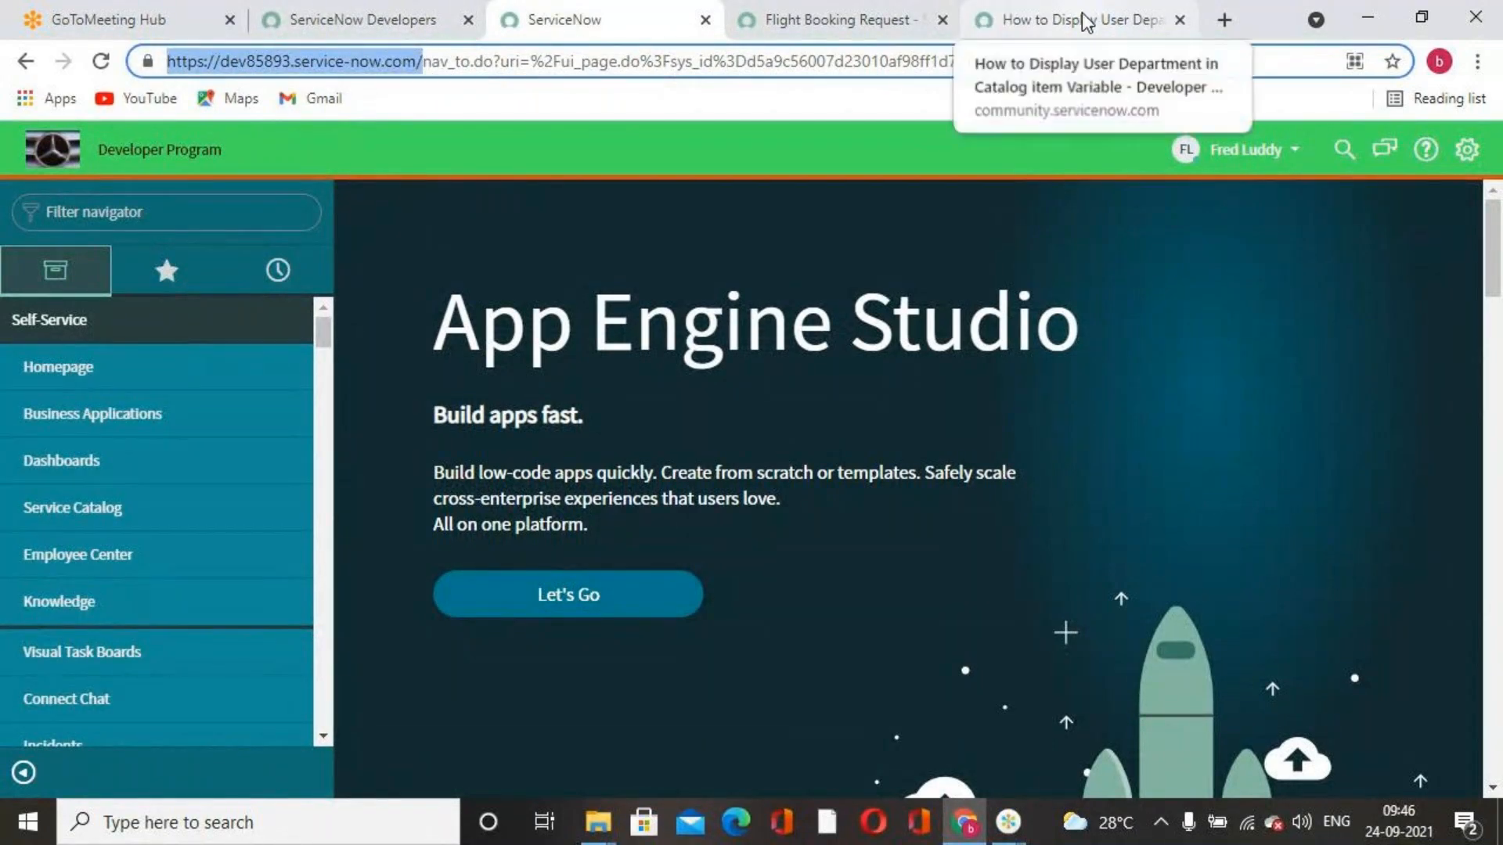
left_click(871, 24)
left_click(830, 61)
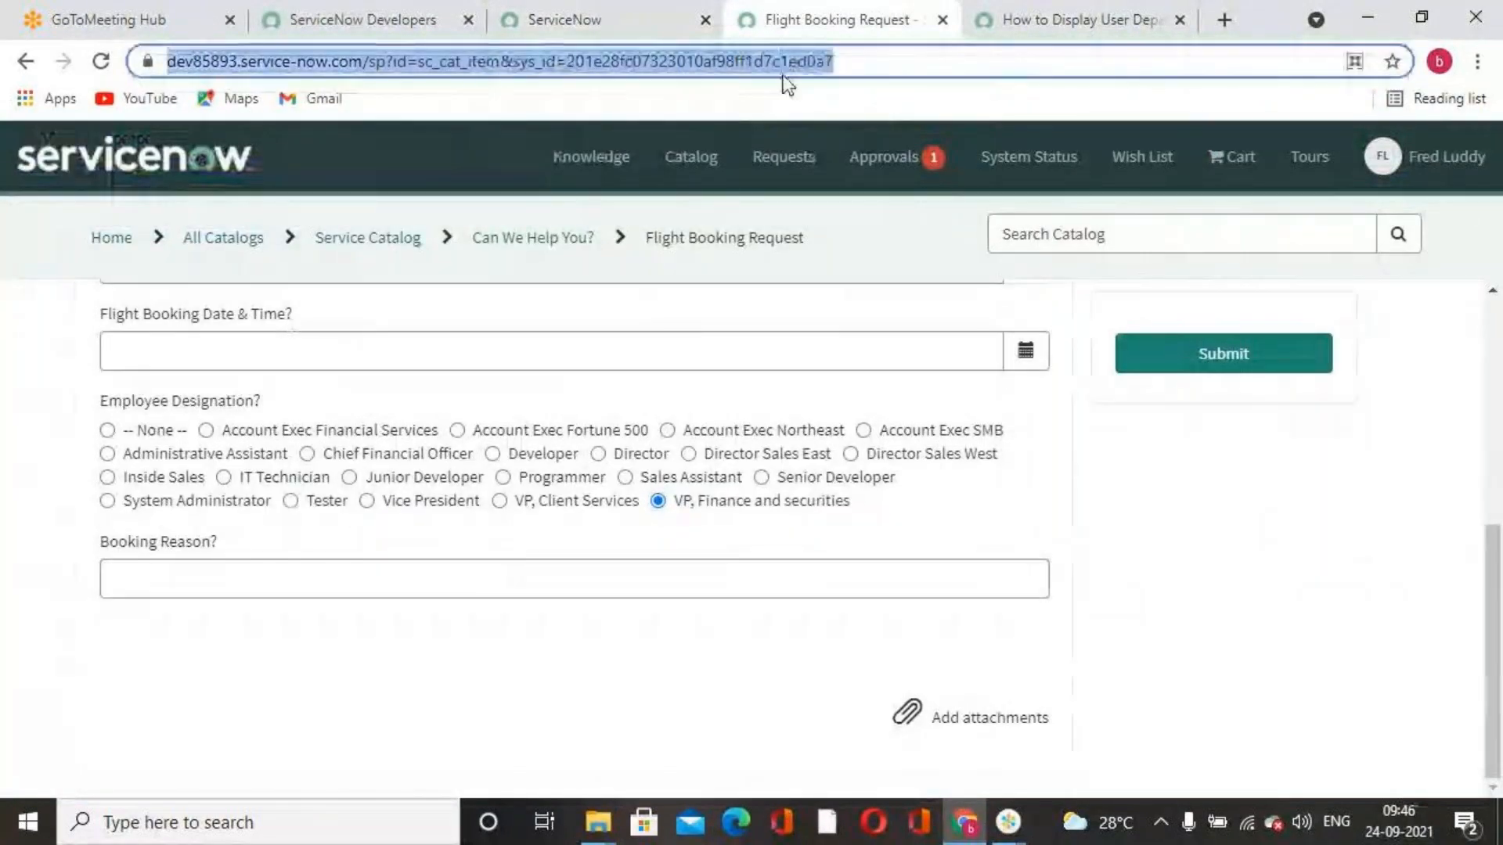
key("ctrl+v")
type("s")
key("Return")
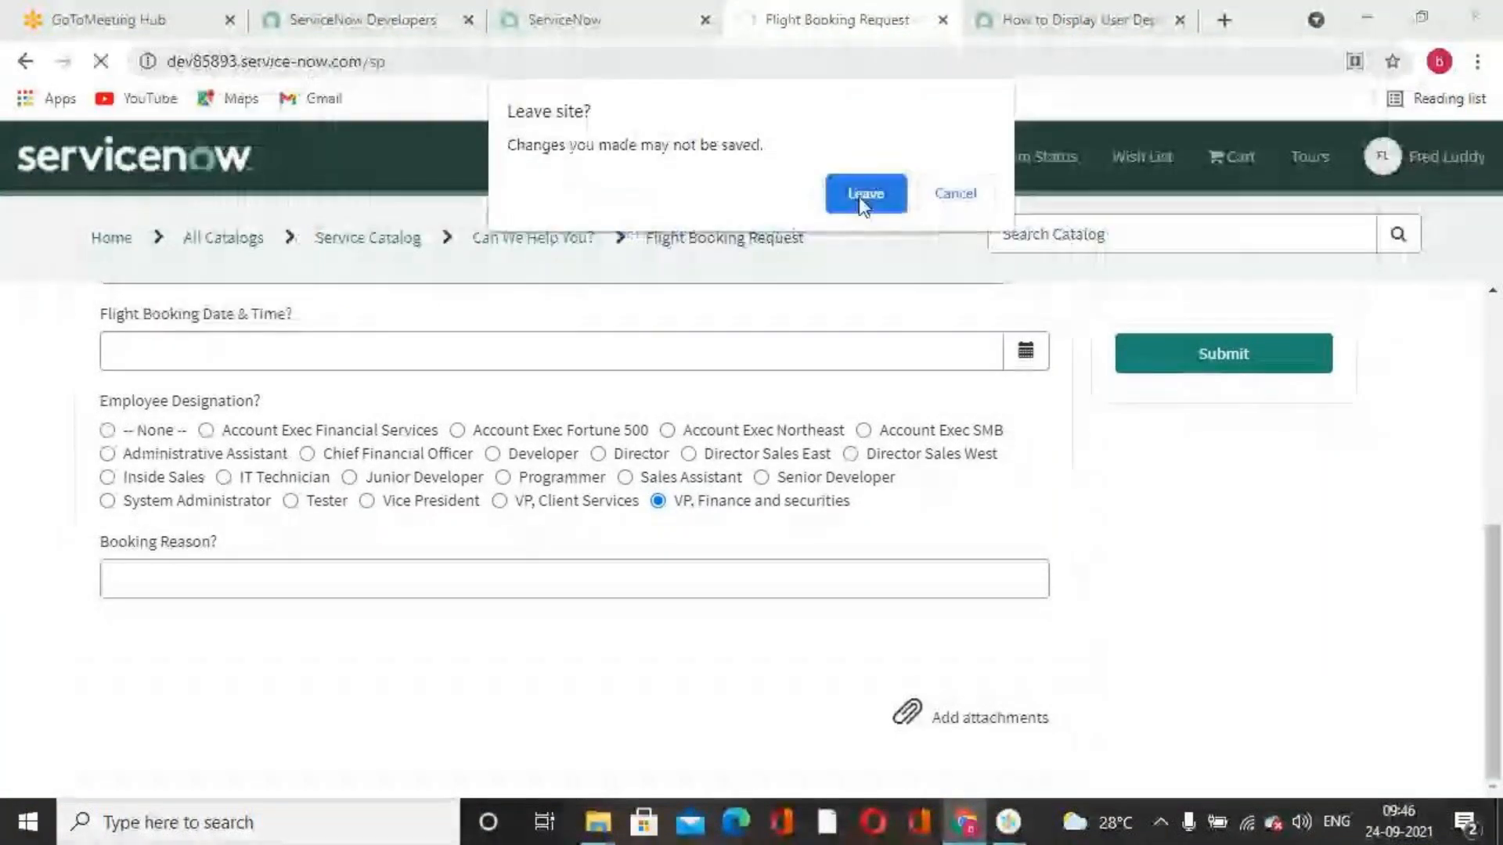
left_click(858, 196)
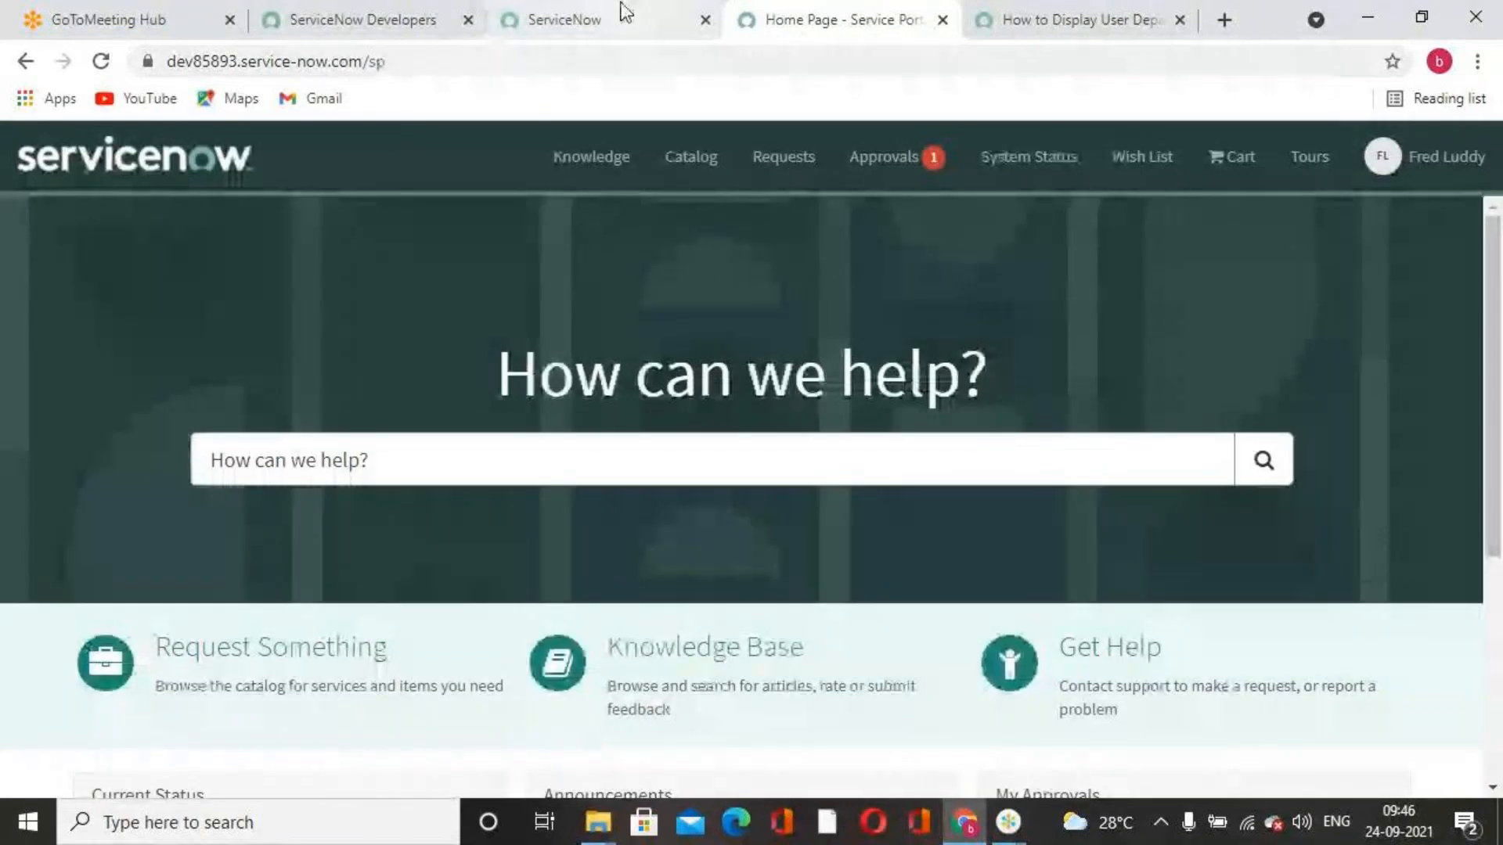
Return to the ServiceNow backend, filter the navigator for service portal, and open the Portals list.
left_click(595, 17)
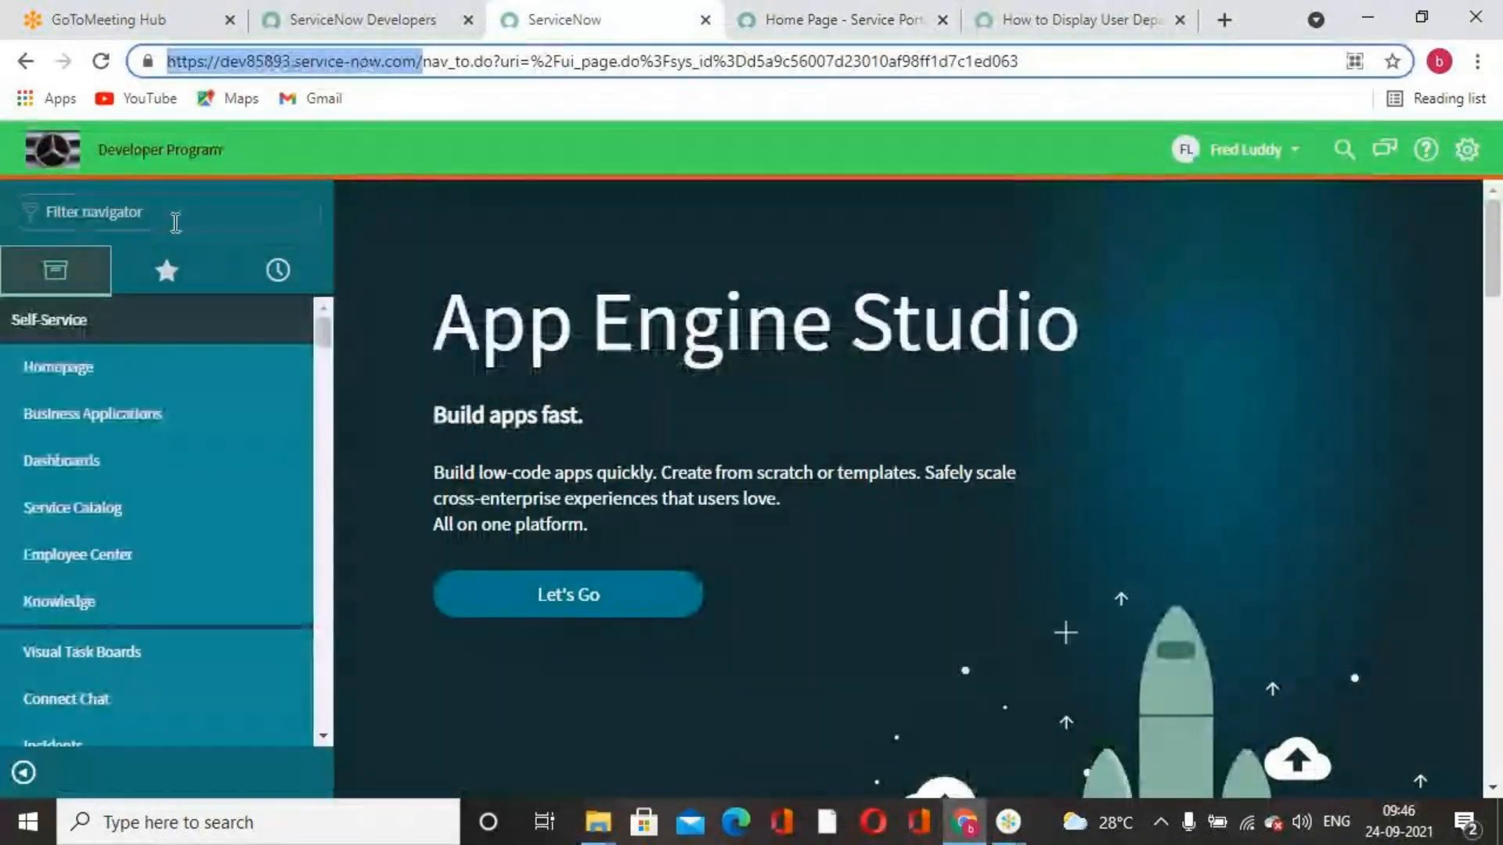
left_click(173, 222)
type("se")
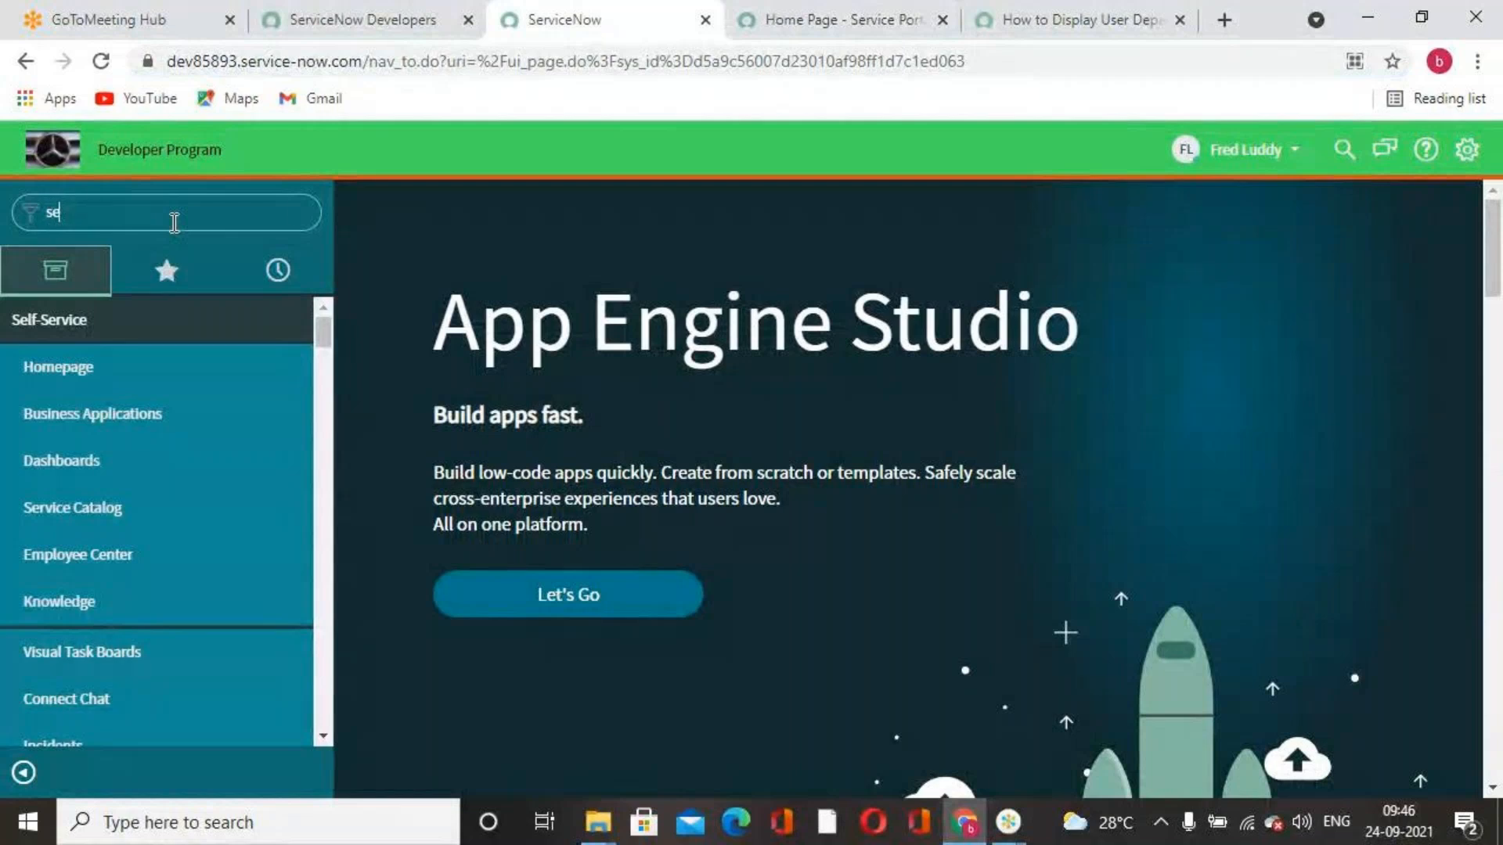
type("rvicepo")
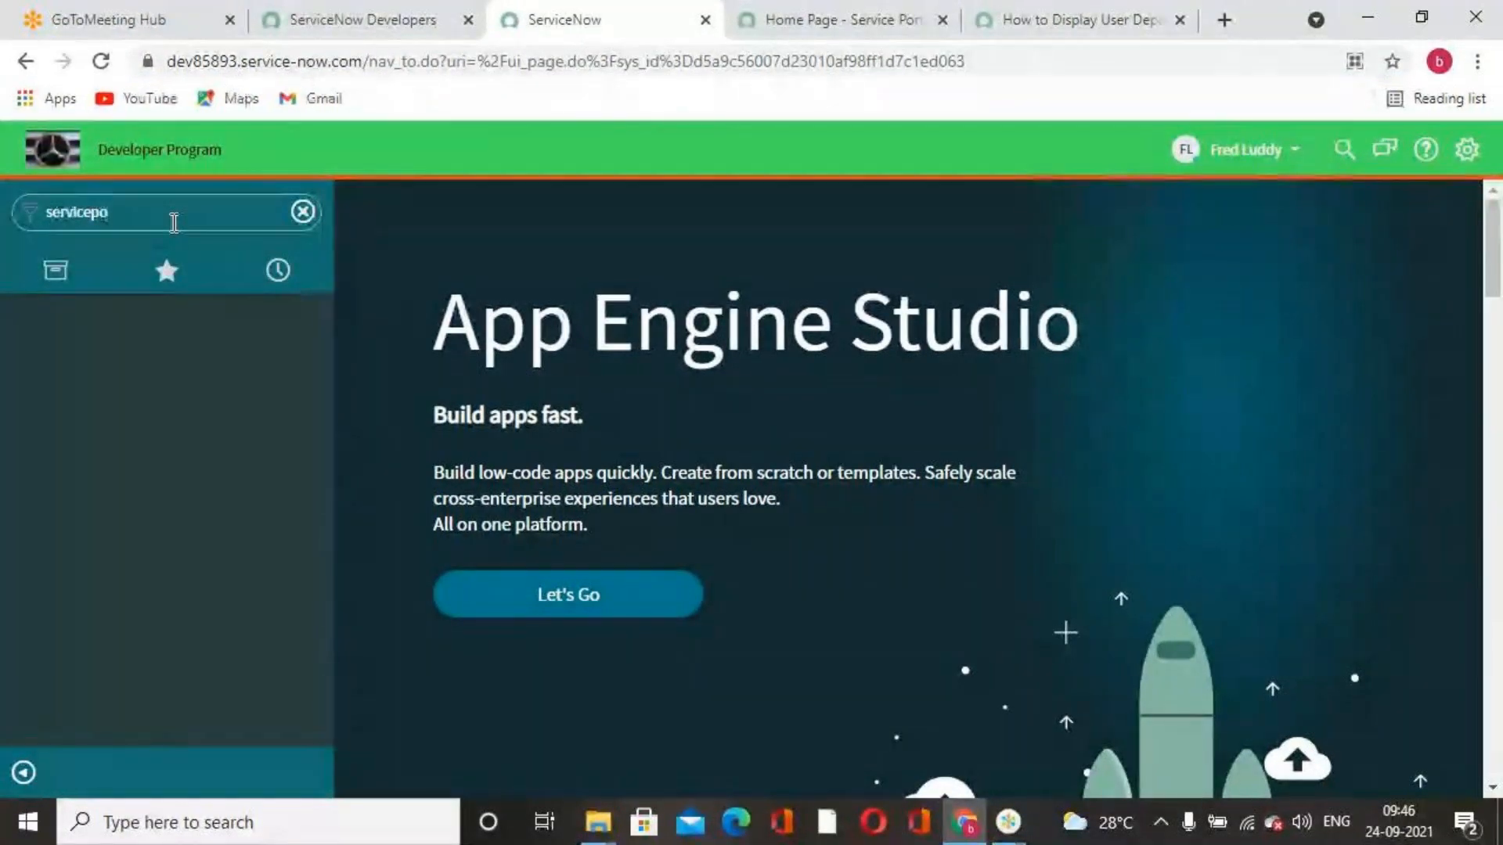
key("BackSpace")
key("BackSpace")
type("por")
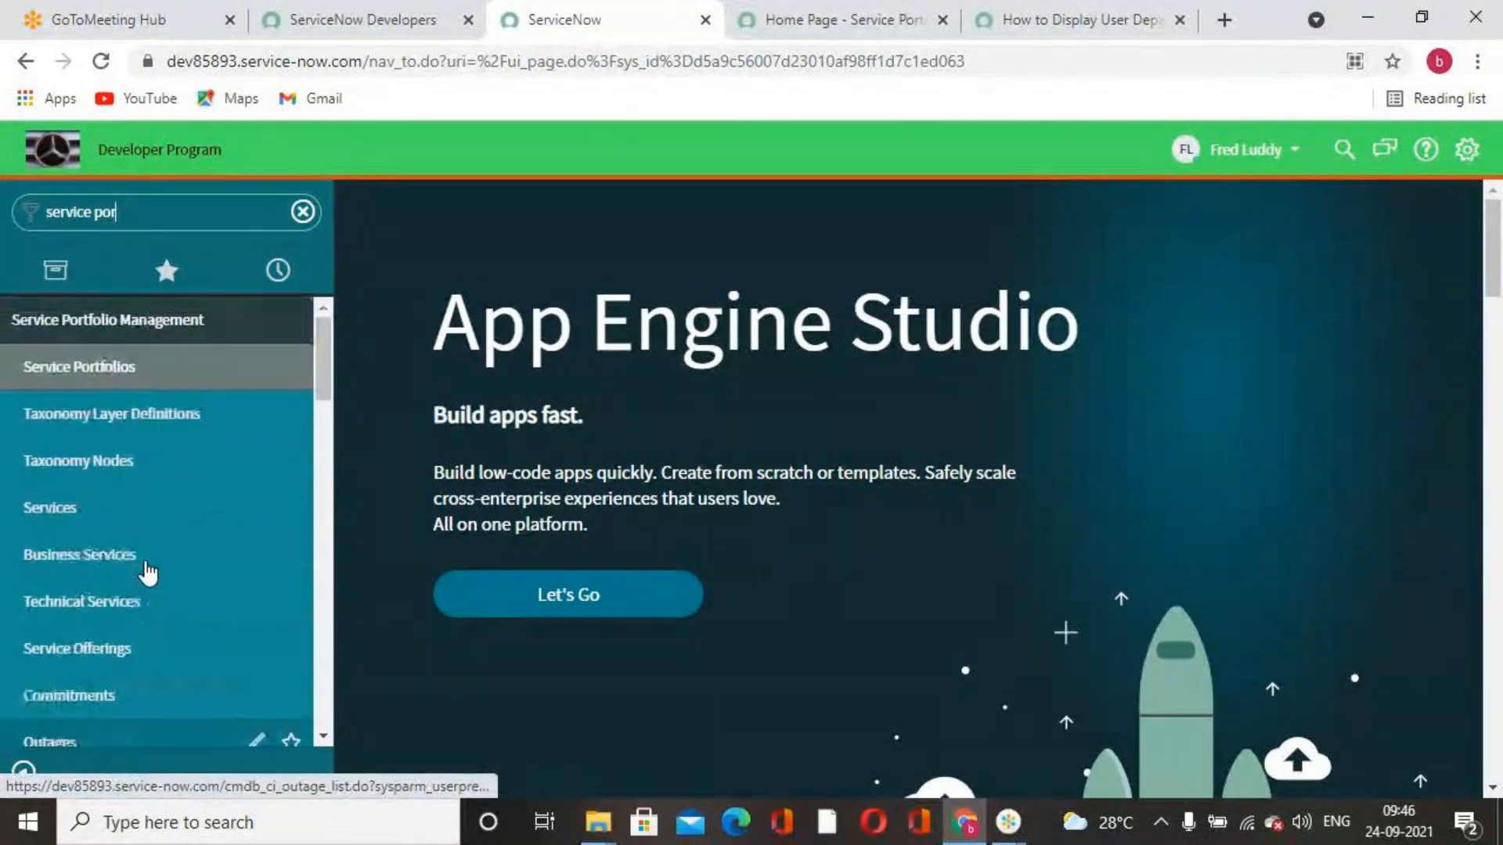
type("tal")
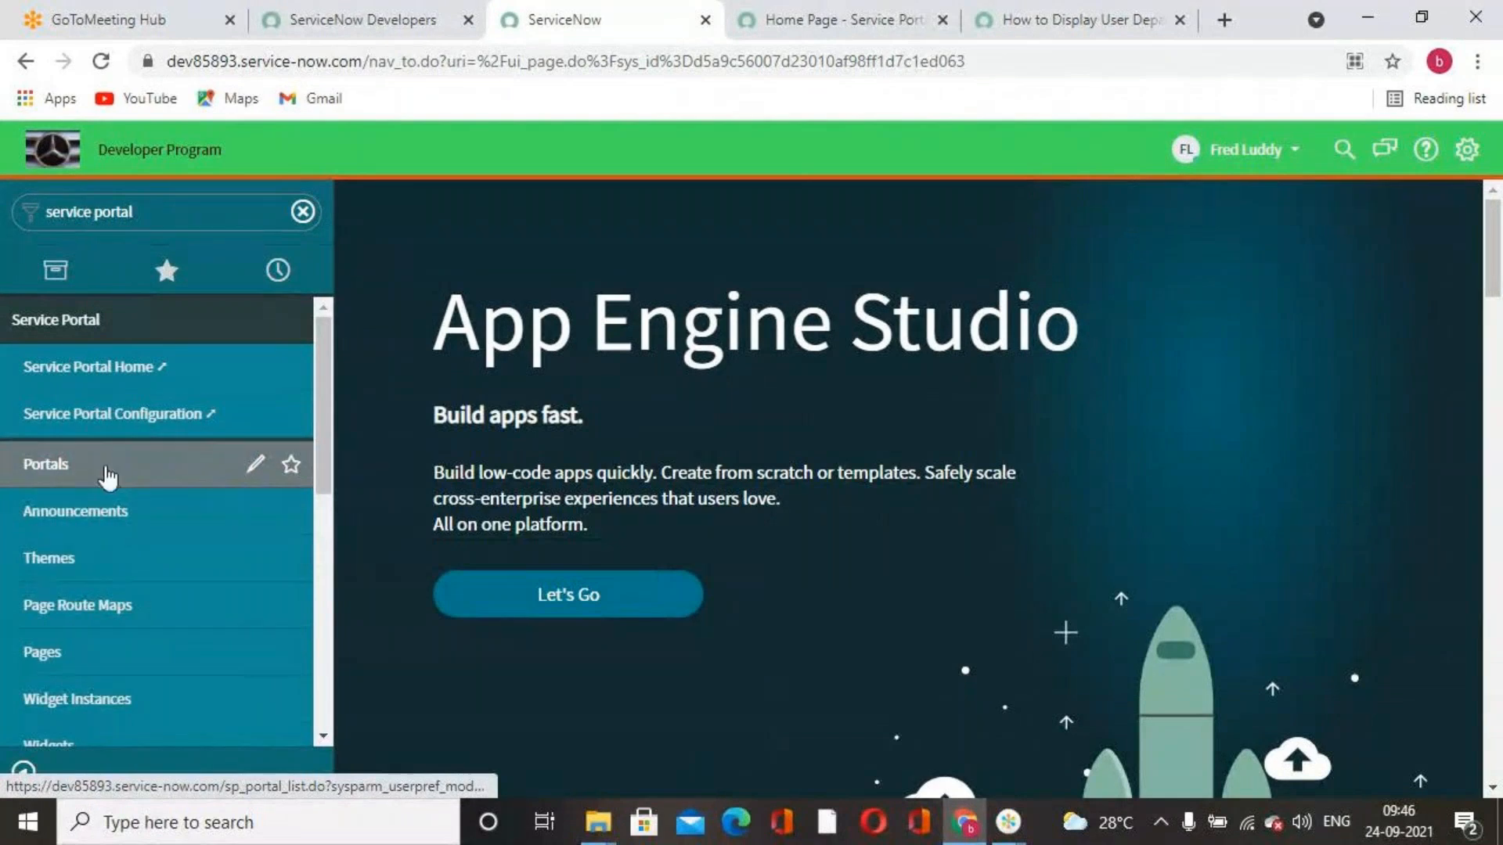
left_click(87, 467)
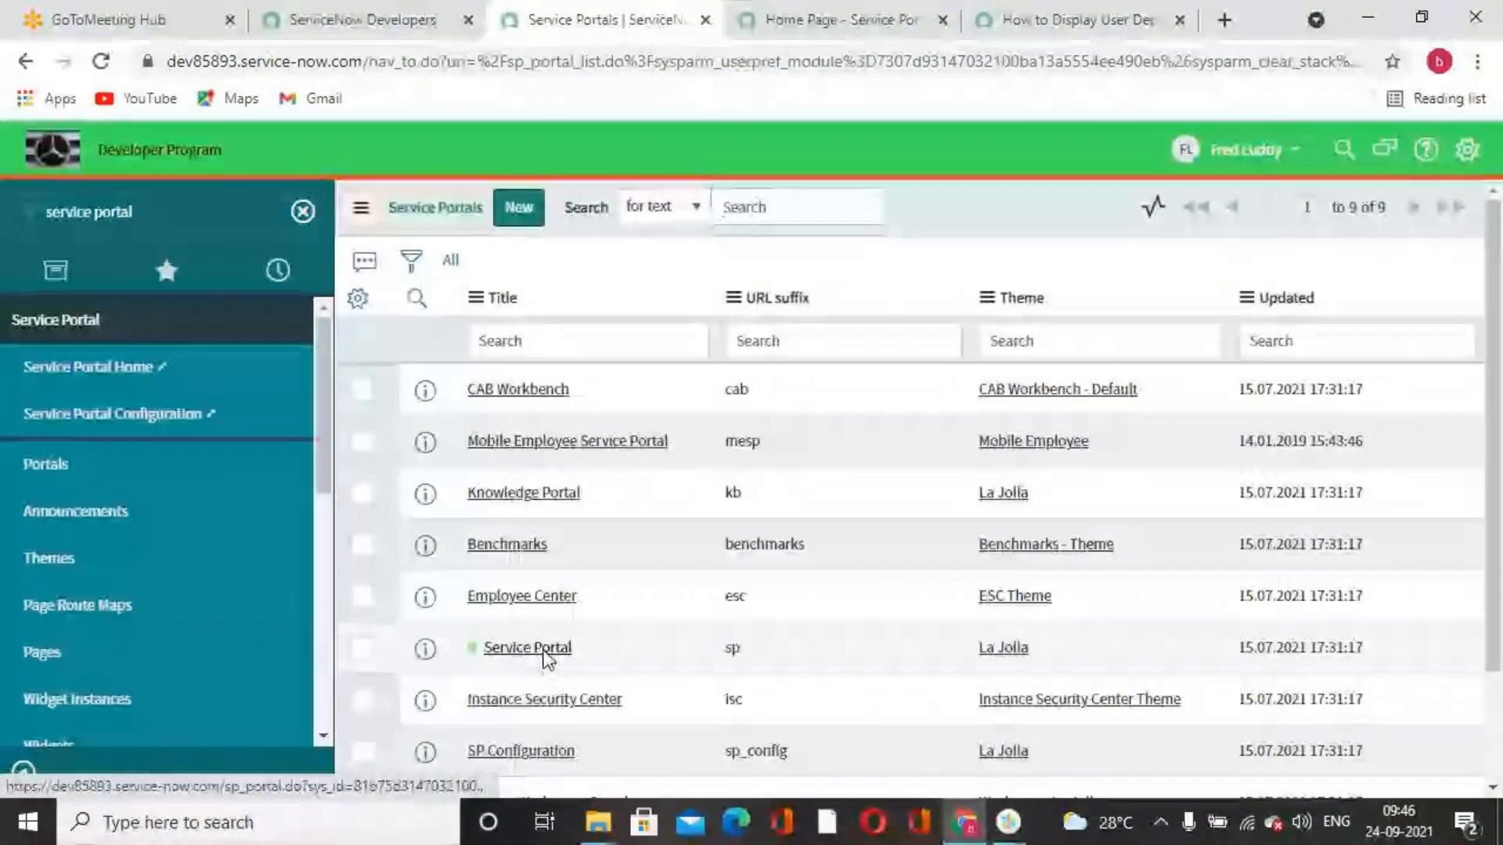
Open the Service Portal record and point out its URL suffix value.
left_click(546, 660)
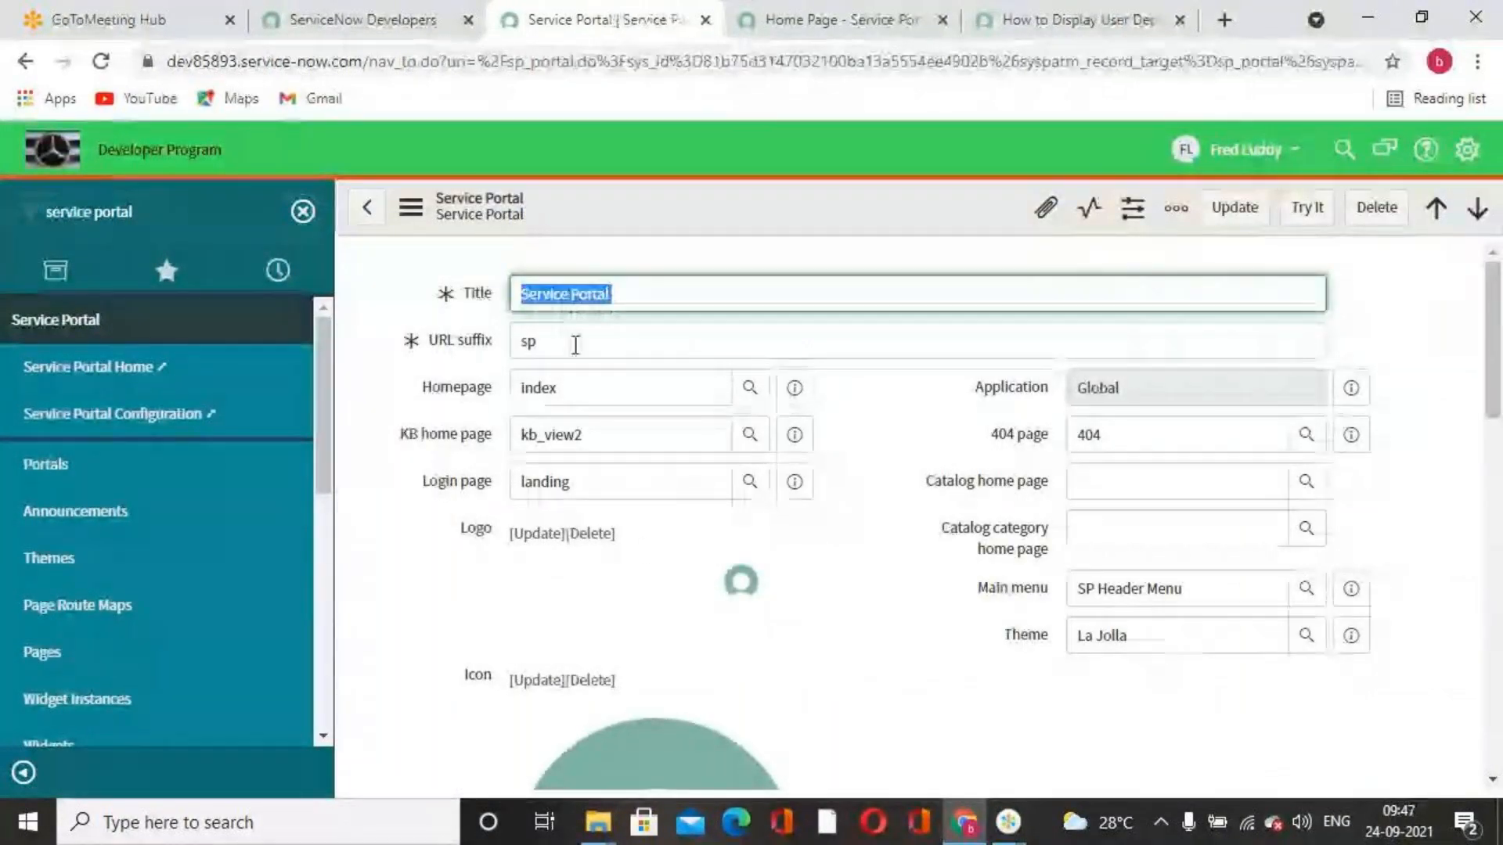
left_click(577, 343)
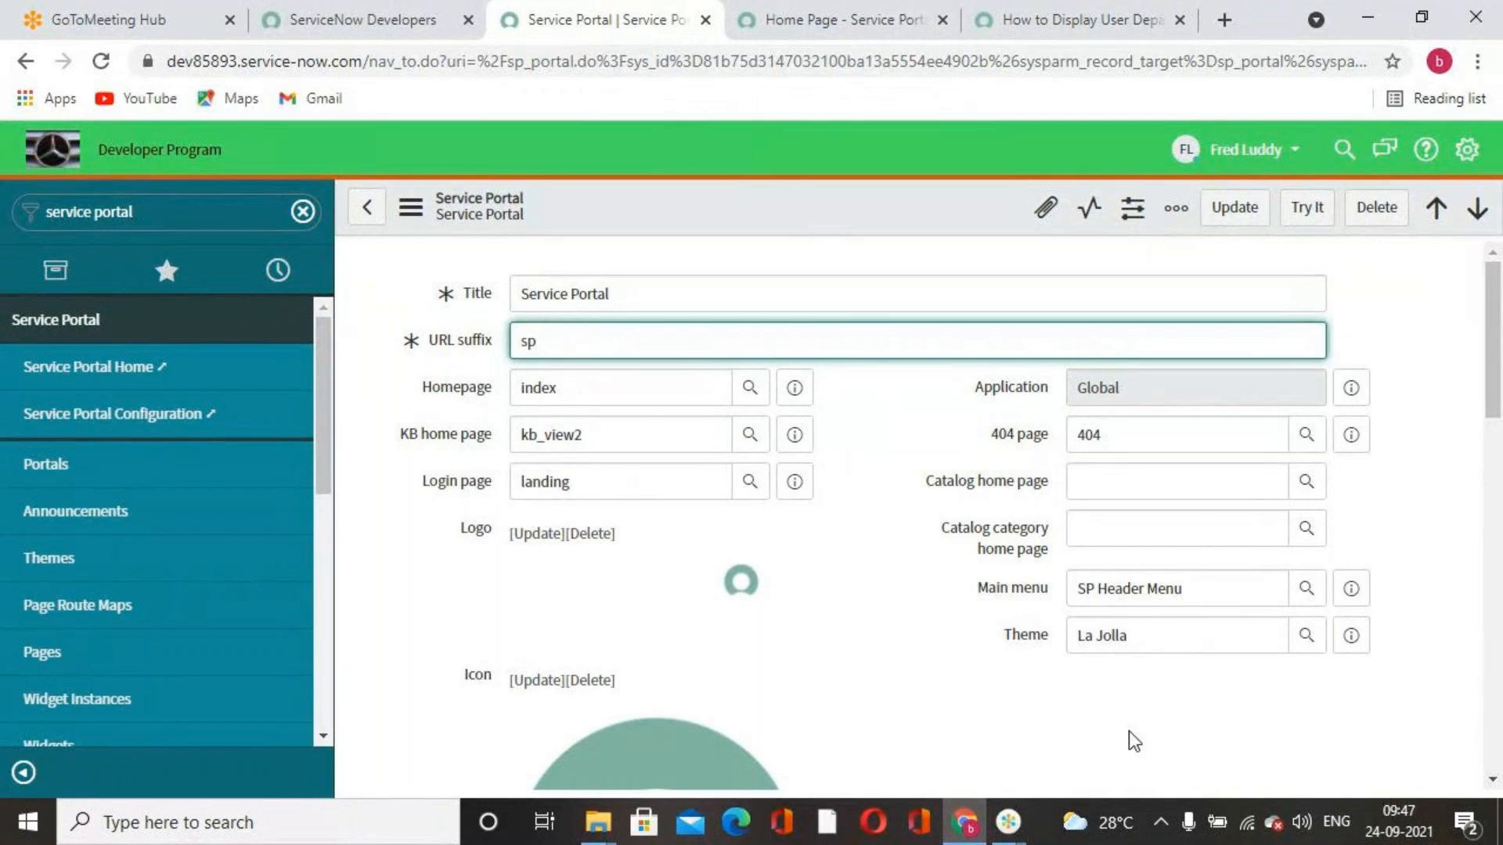
left_click(1017, 825)
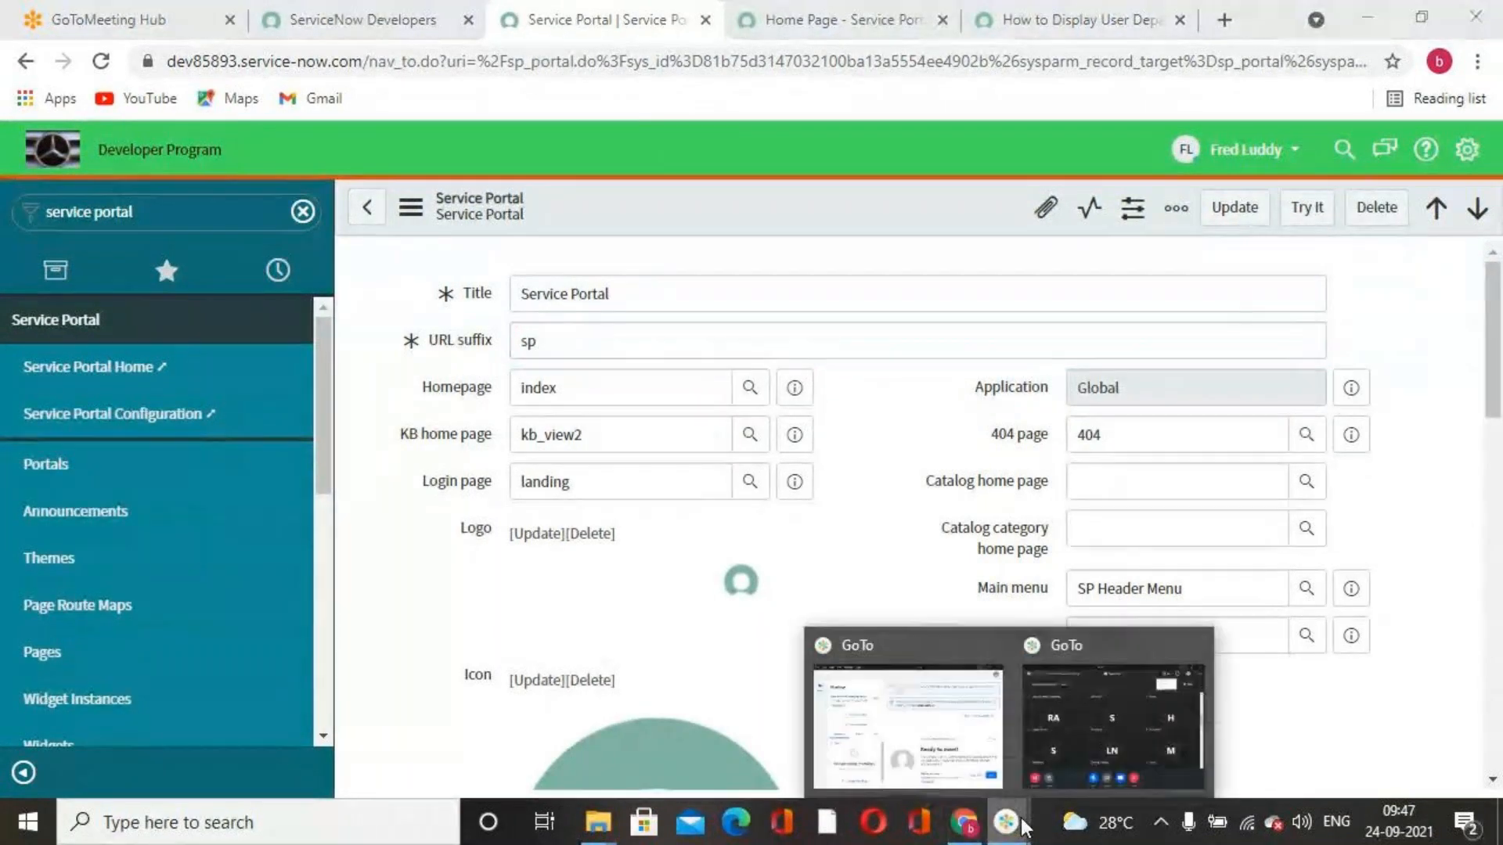
left_click(911, 448)
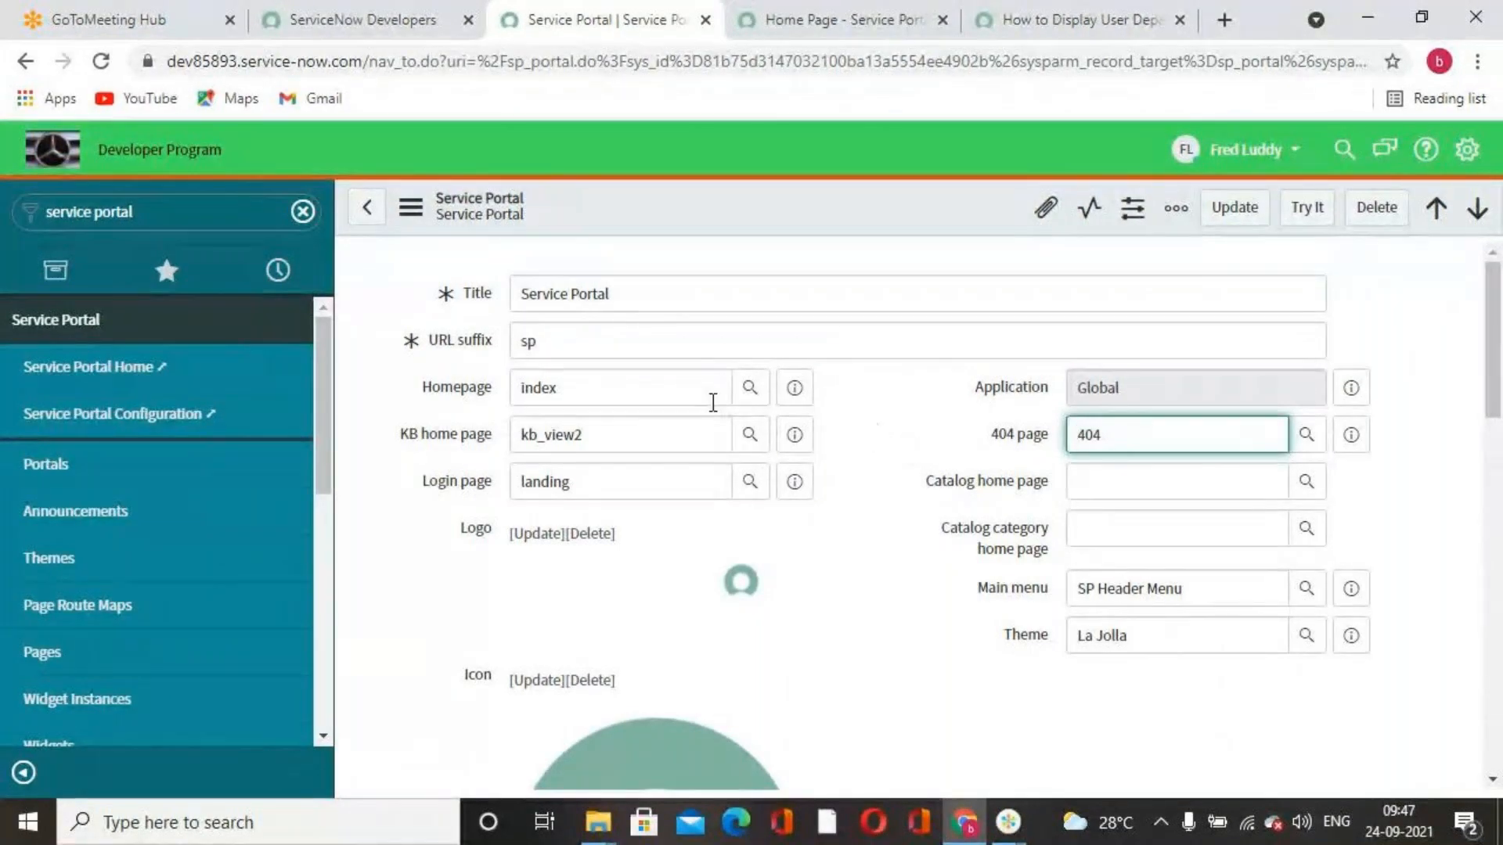
left_click_drag(573, 344, 522, 344)
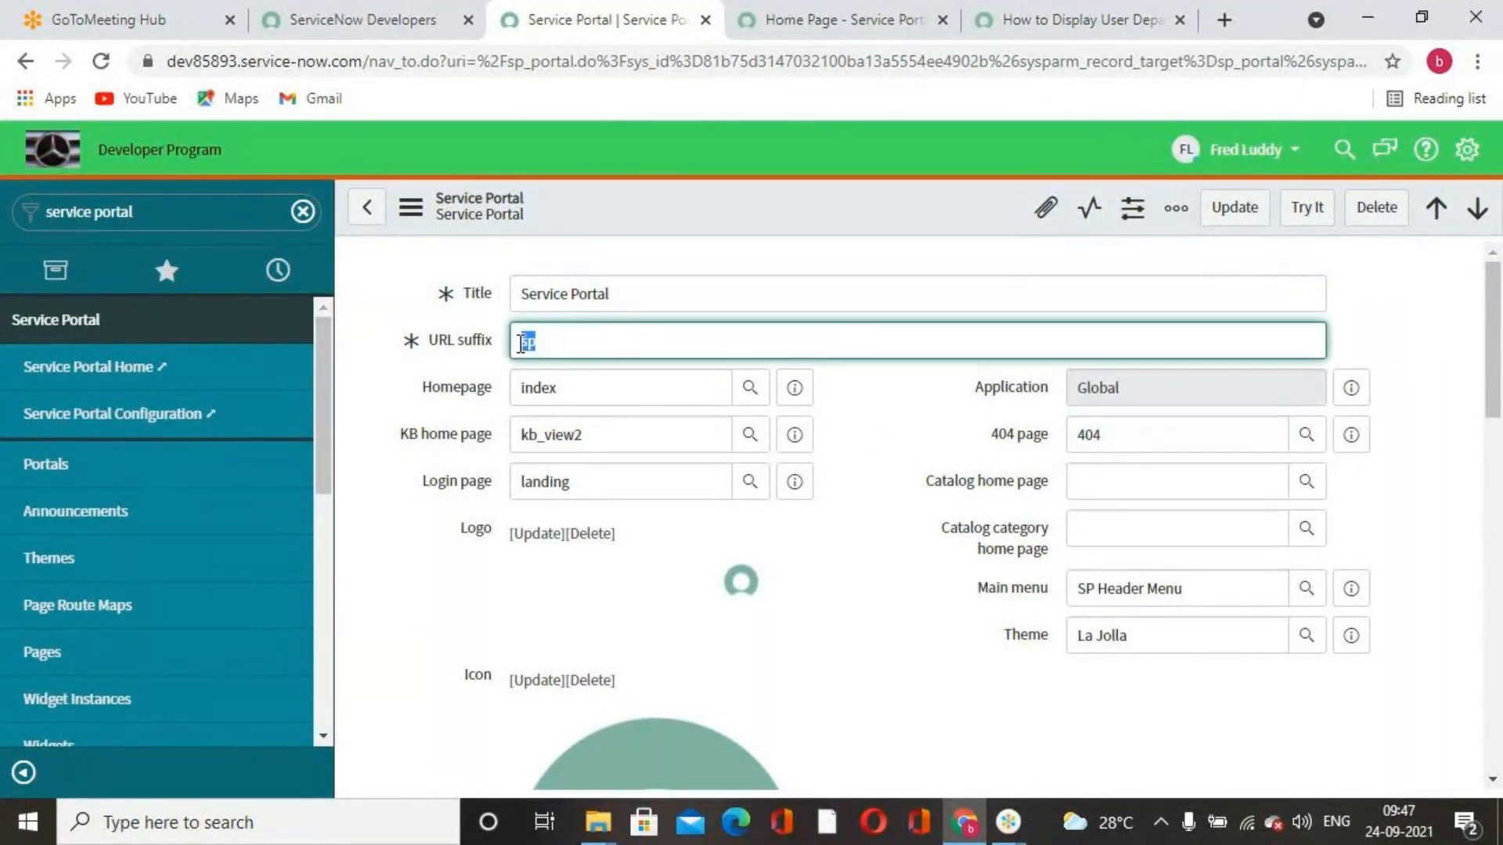
left_click(576, 339)
View the portal home page and move its browser tab ahead of the Service Portal record's tab.
left_click(831, 30)
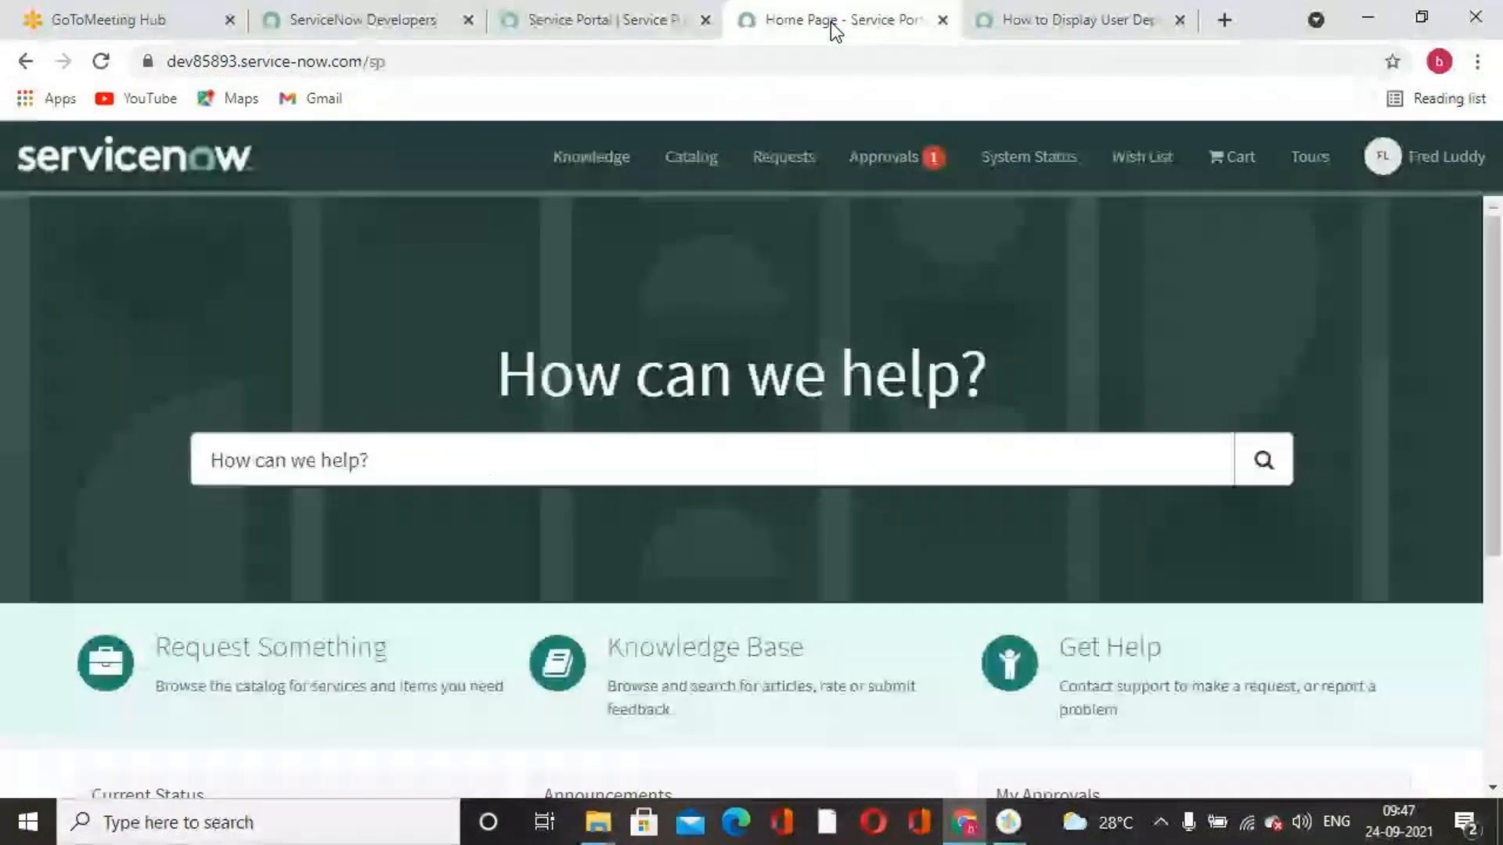
left_click(1022, 21)
left_click_drag(806, 19, 623, 33)
Set the Service Portal record's URL suffix to sep, save the update, and return to the Service Portals list.
left_click(756, 24)
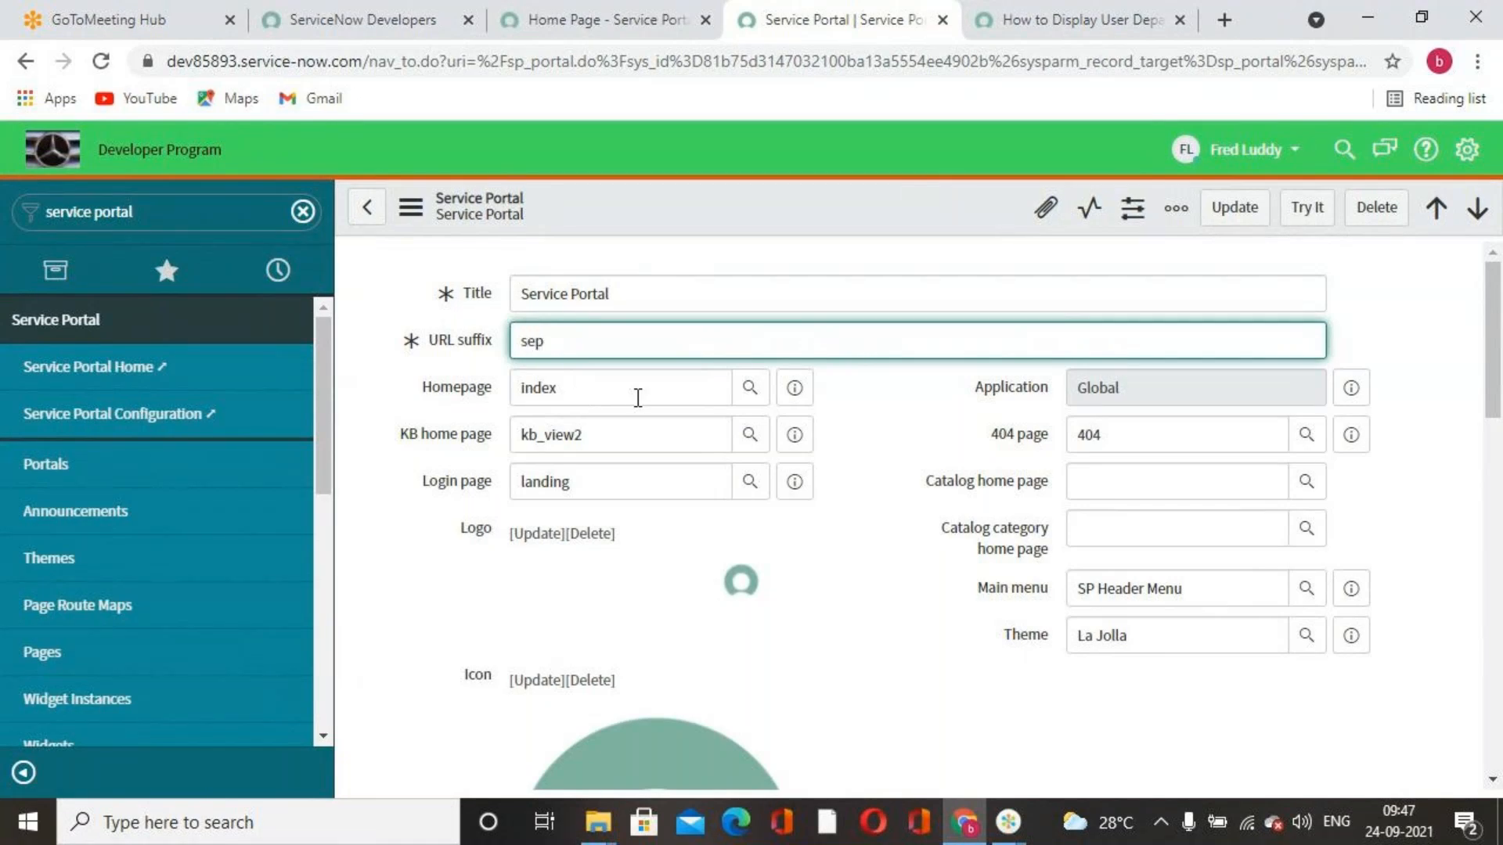
left_click(875, 564)
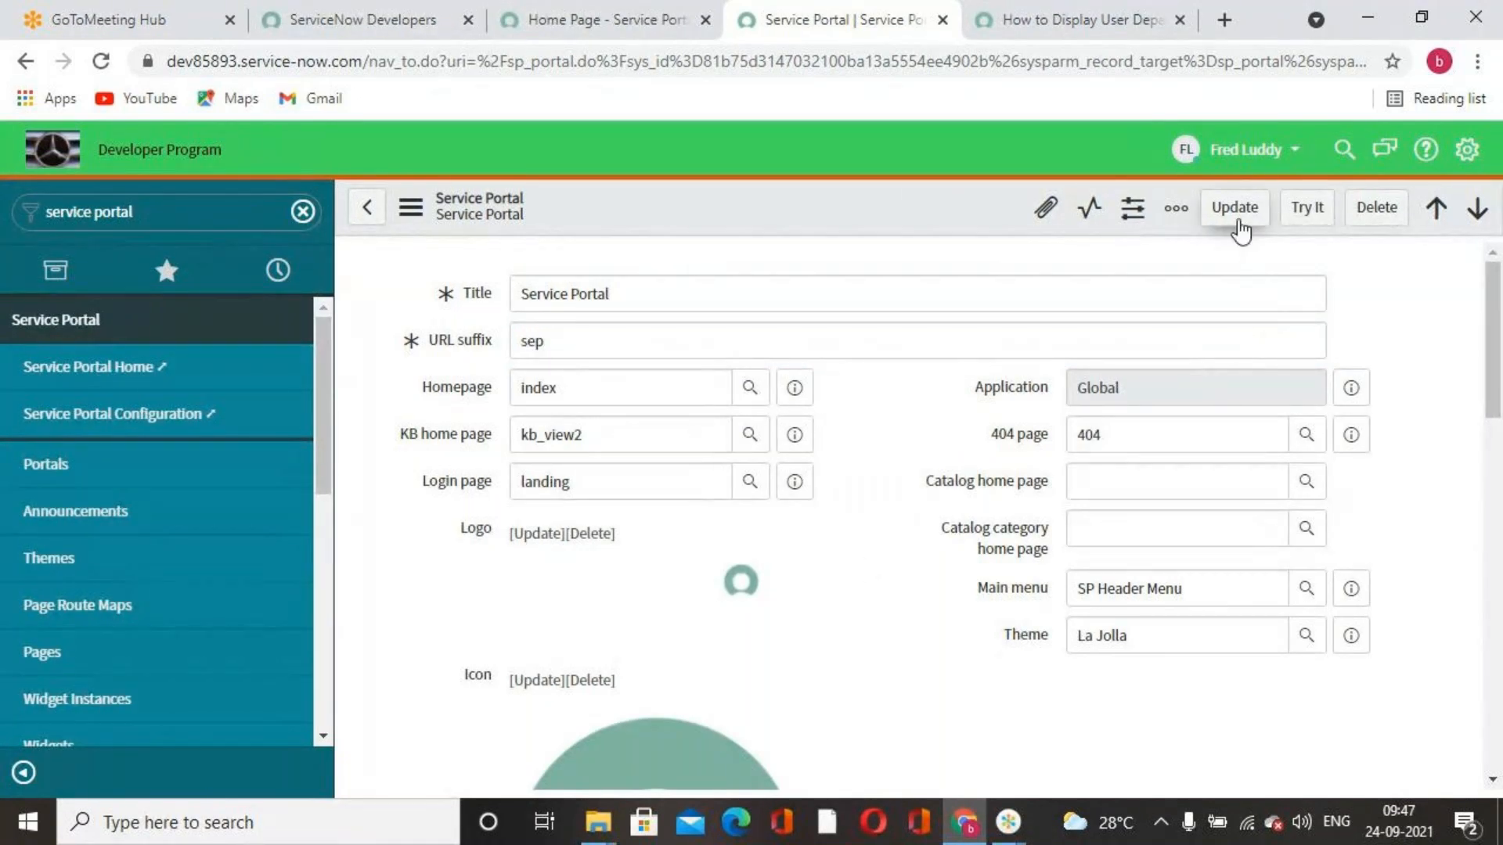
left_click(1236, 224)
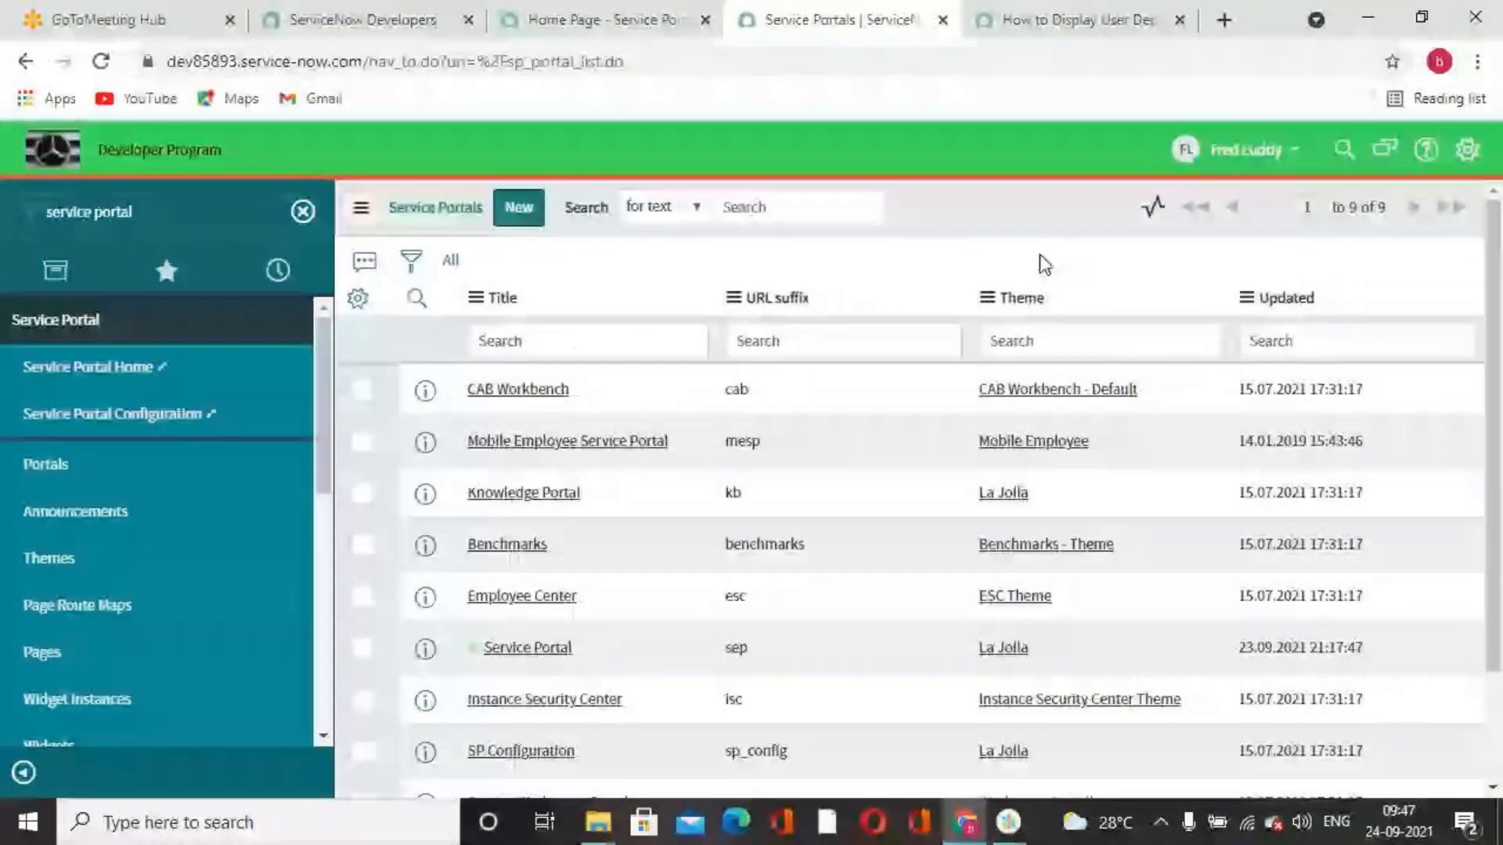
left_click(1049, 20)
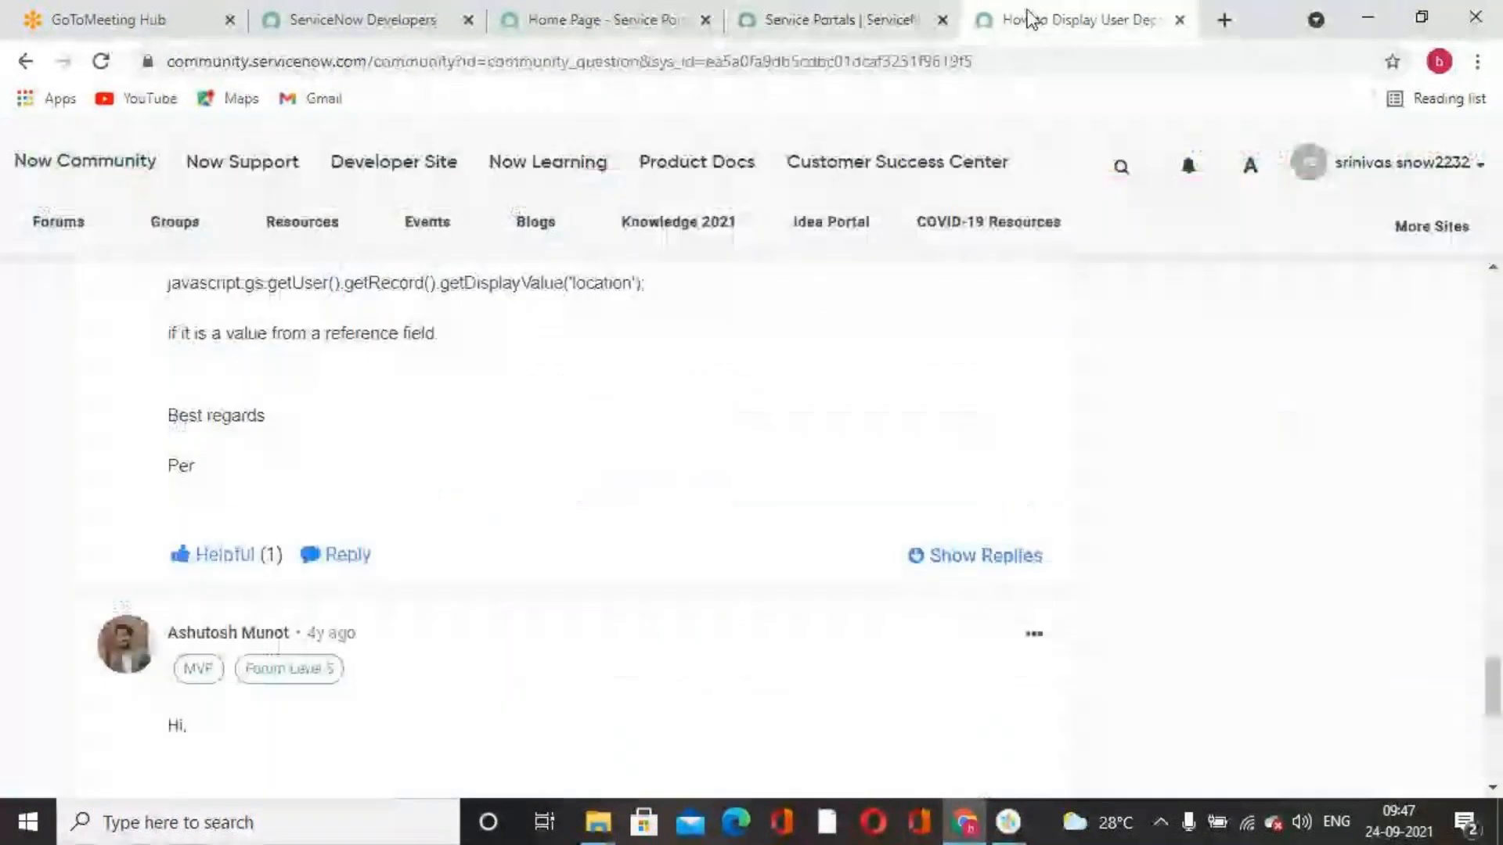
left_click(824, 17)
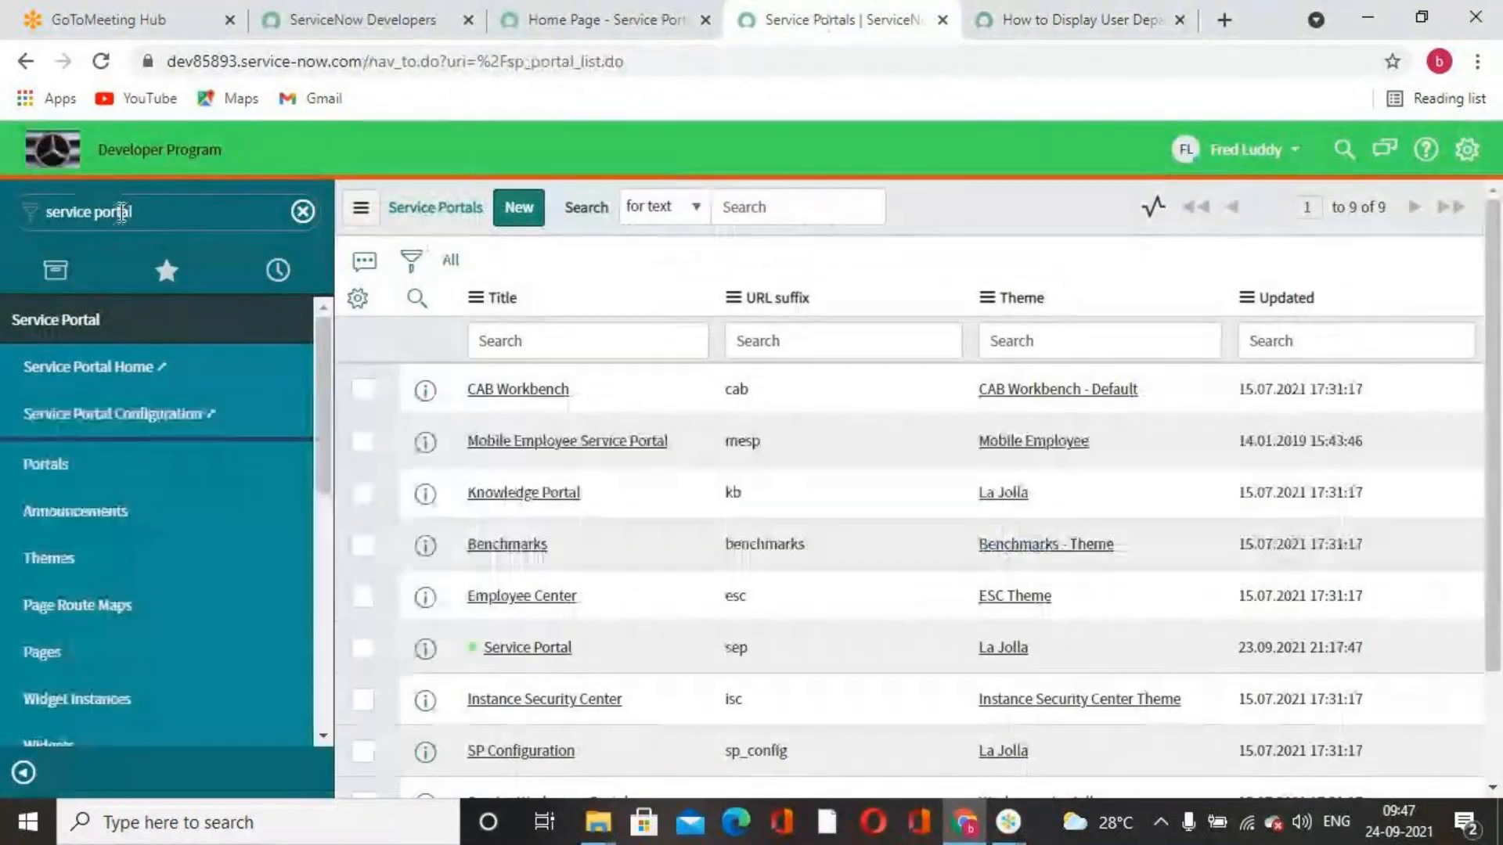
Test the former portal address by loading dev85893.service-now.com/sp in place of the Service Portals list.
left_click(507, 51)
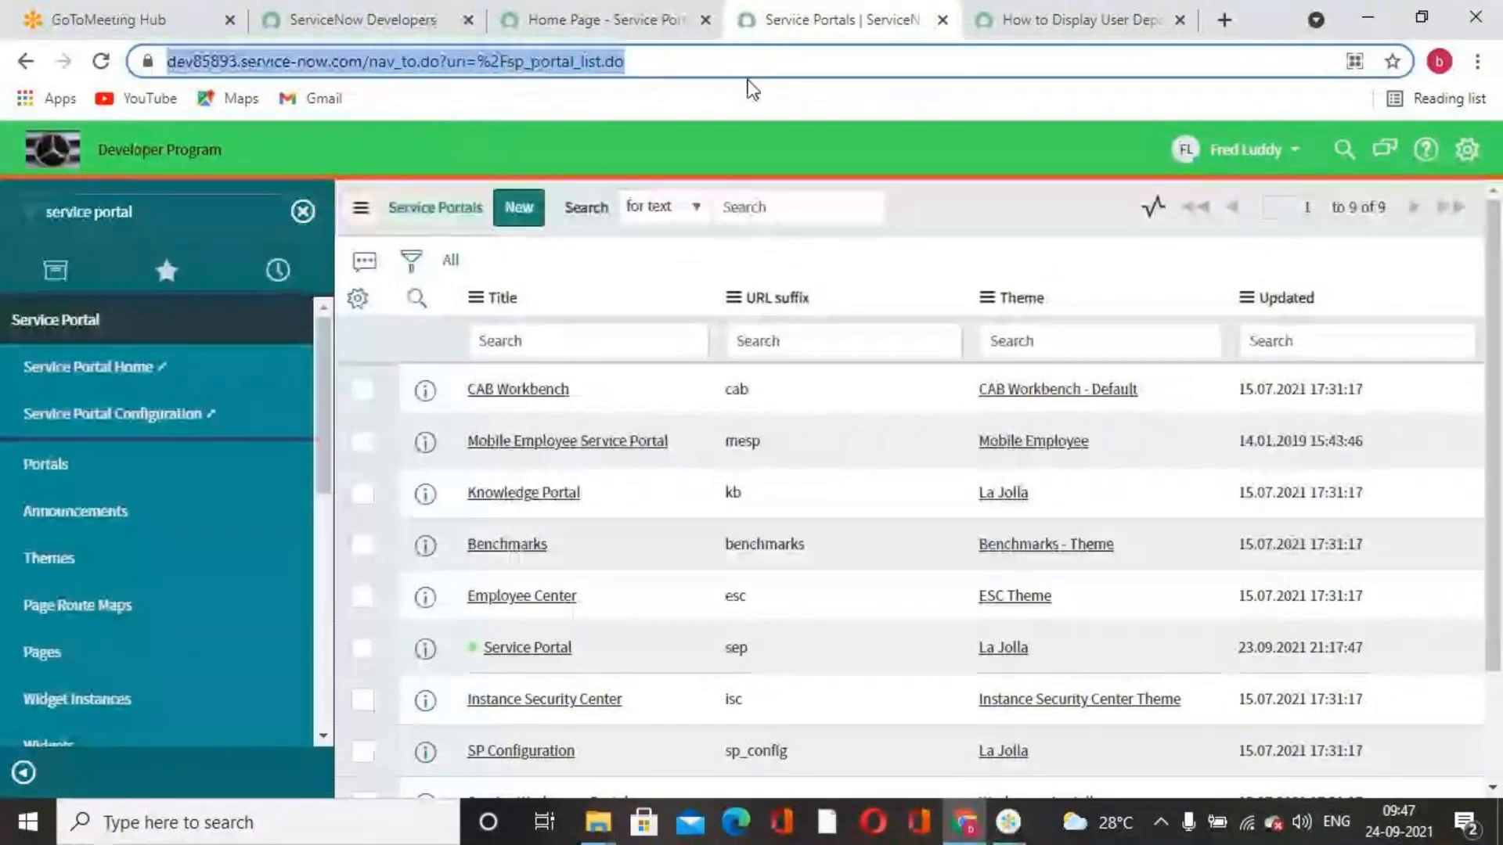
left_click(721, 62)
left_click_drag(721, 62, 426, 67)
type("sp")
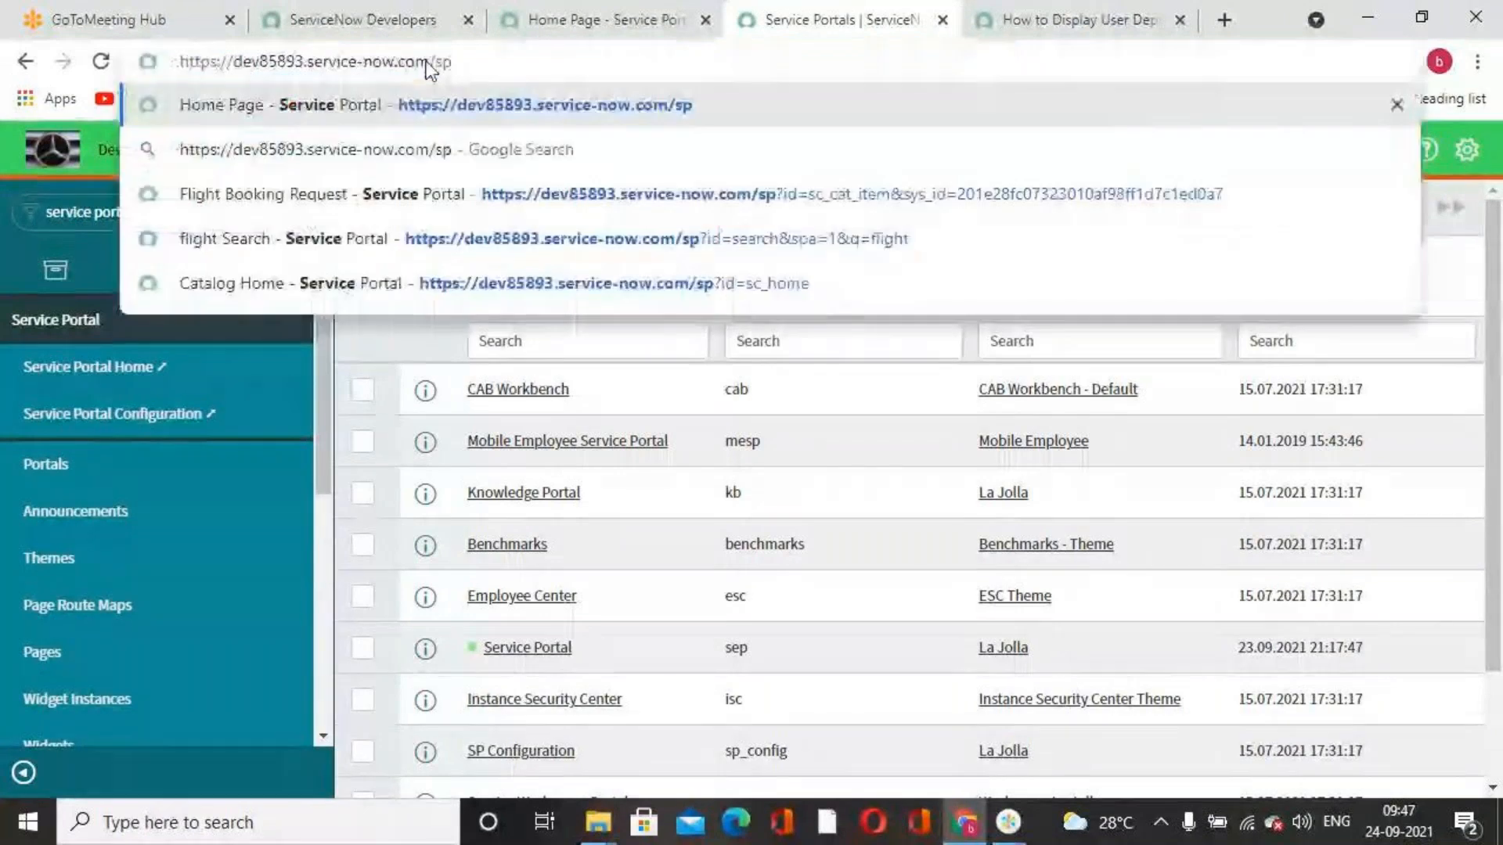
key("Return")
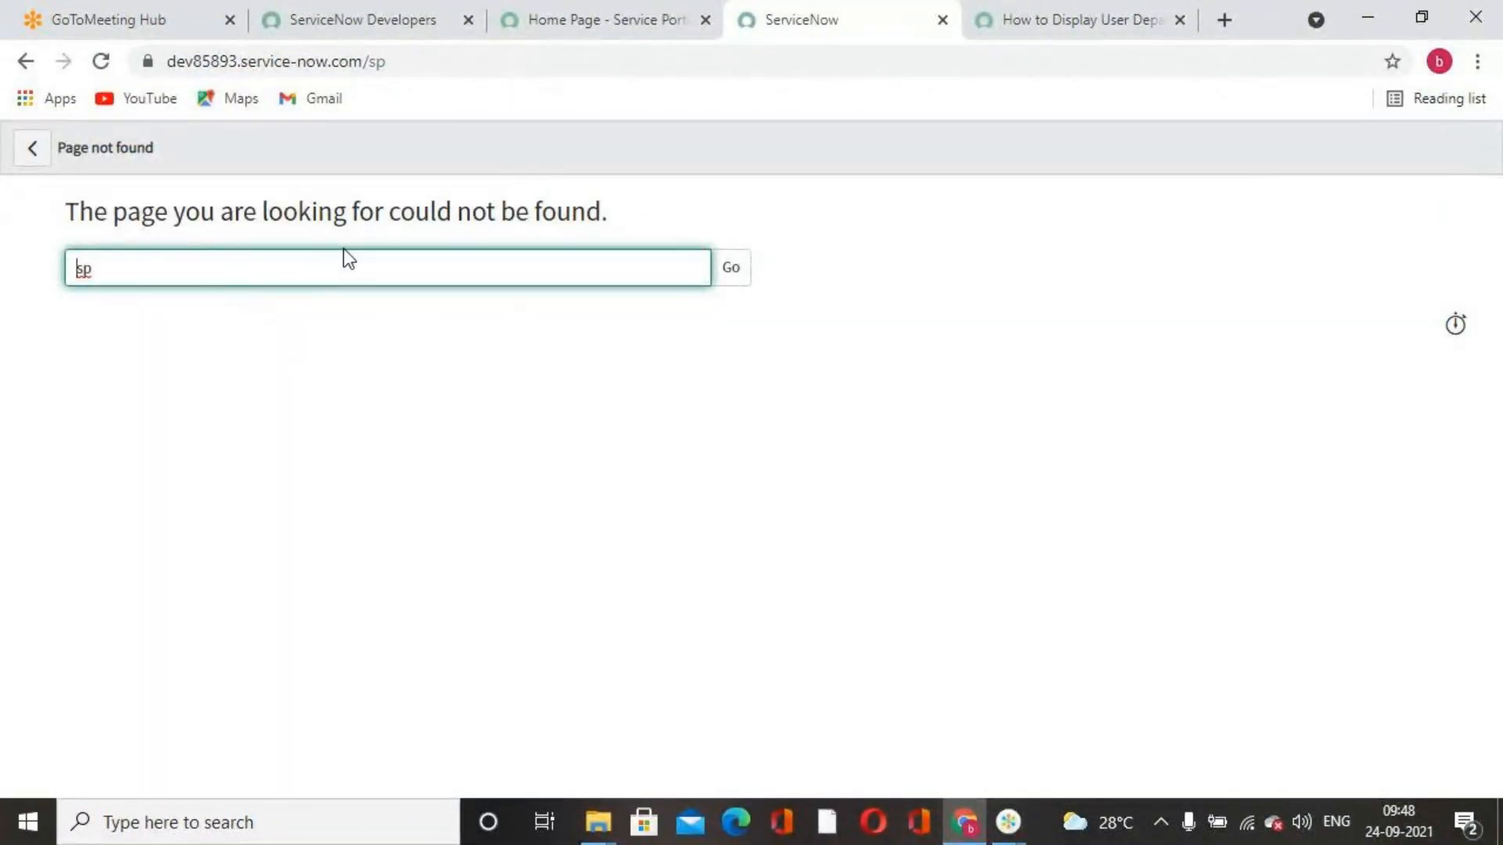
Change the address to dev85893.service-now.com/sep and load the portal home page with the new suffix.
left_click(423, 69)
key("Right")
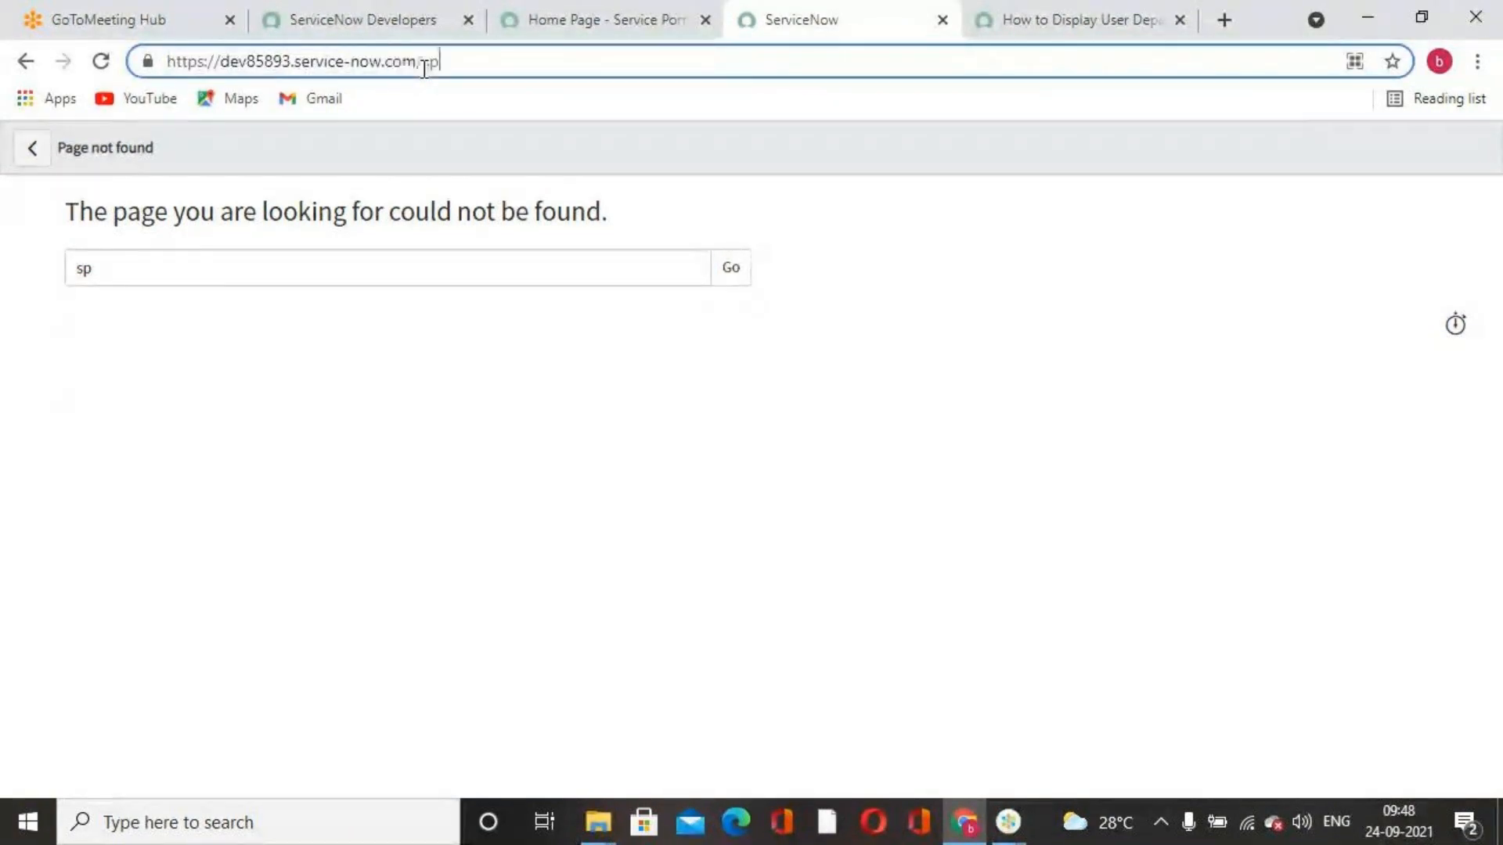
key("BackSpace")
type("ep")
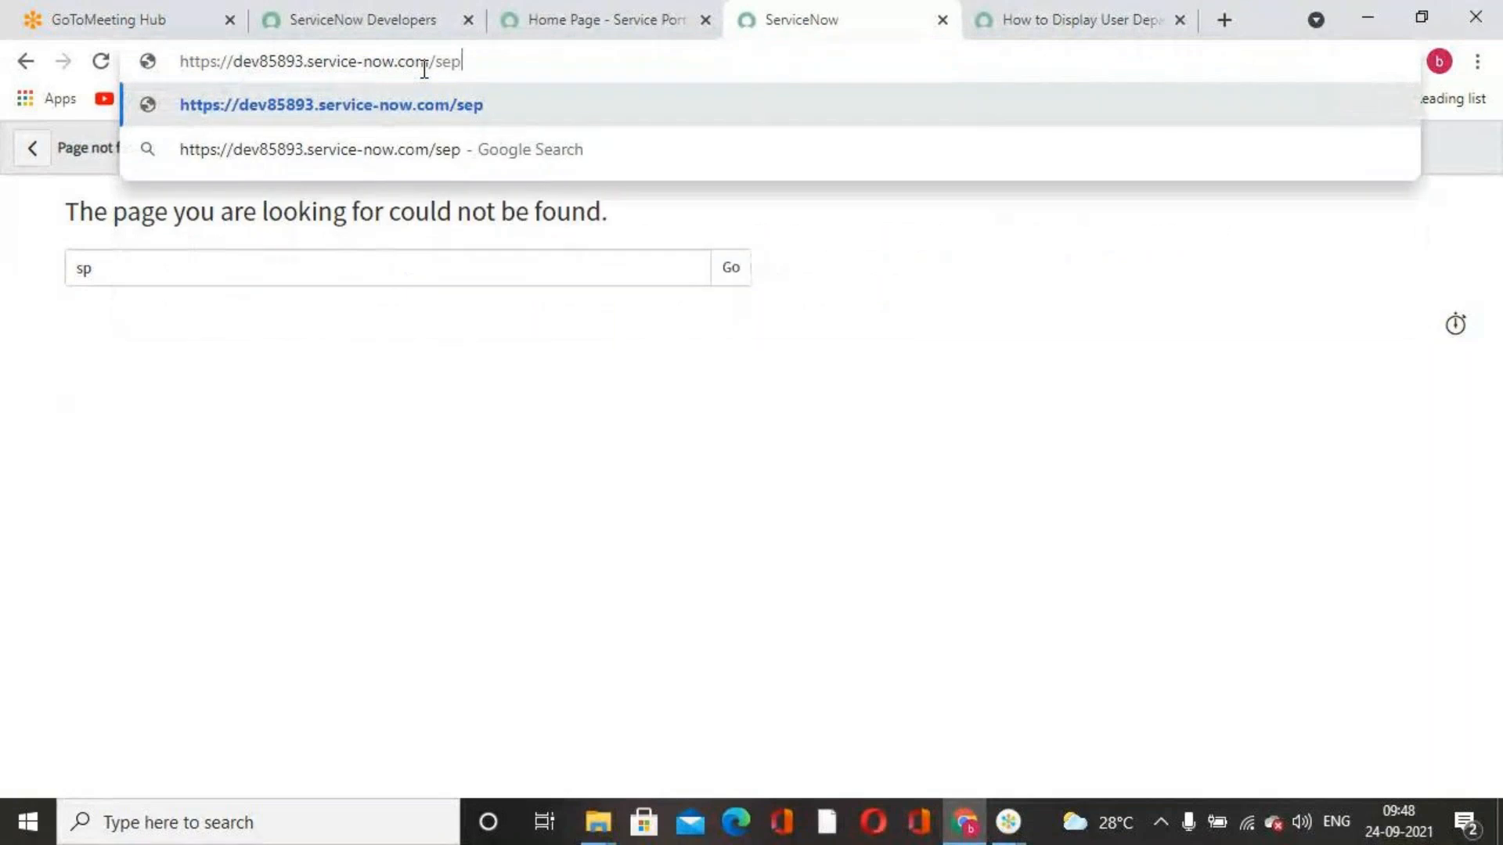
key("Return")
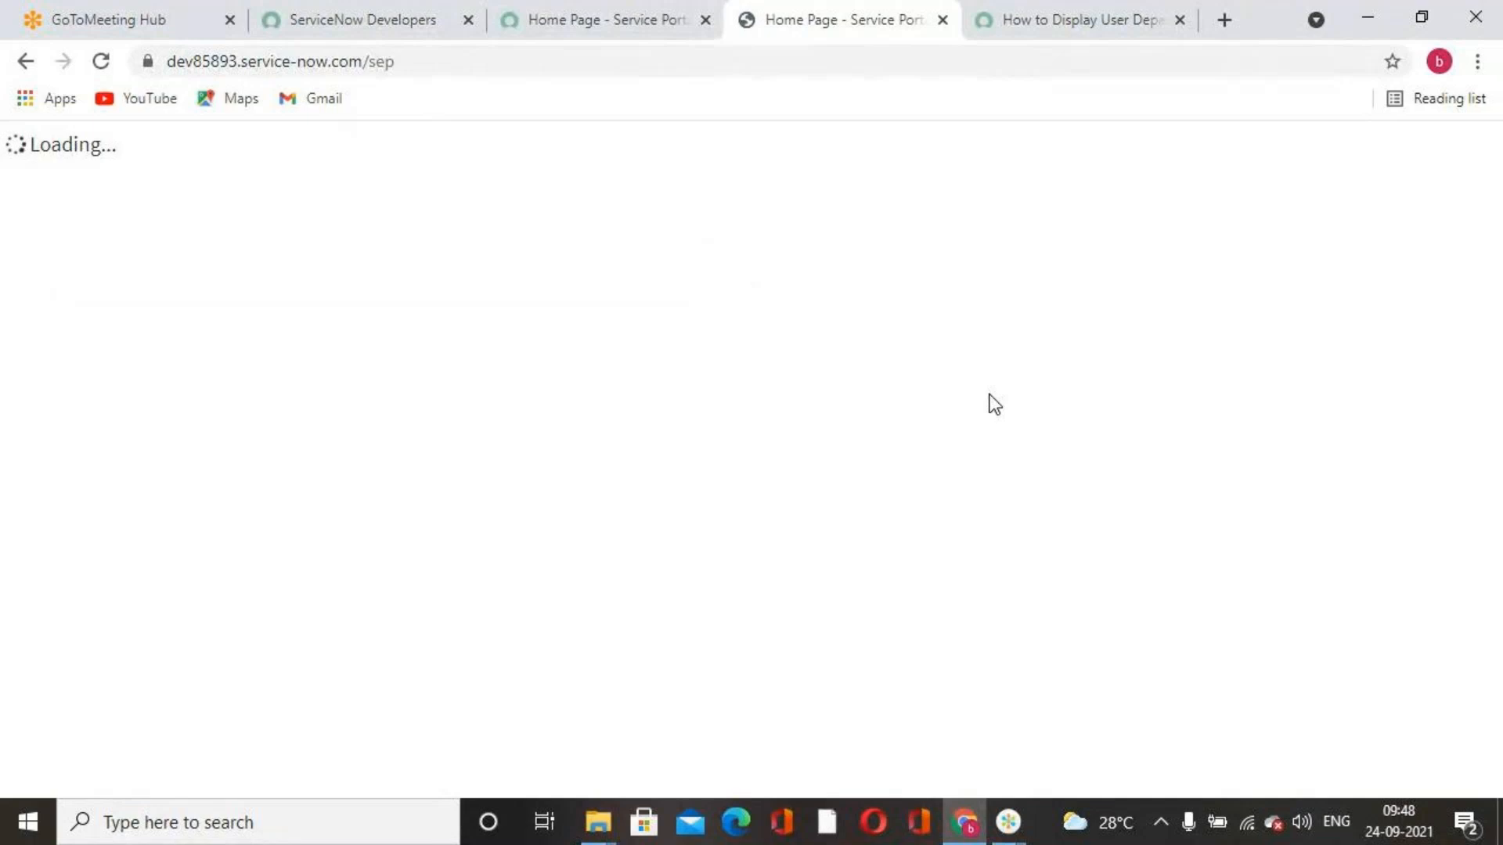
mouse_move(1008, 822)
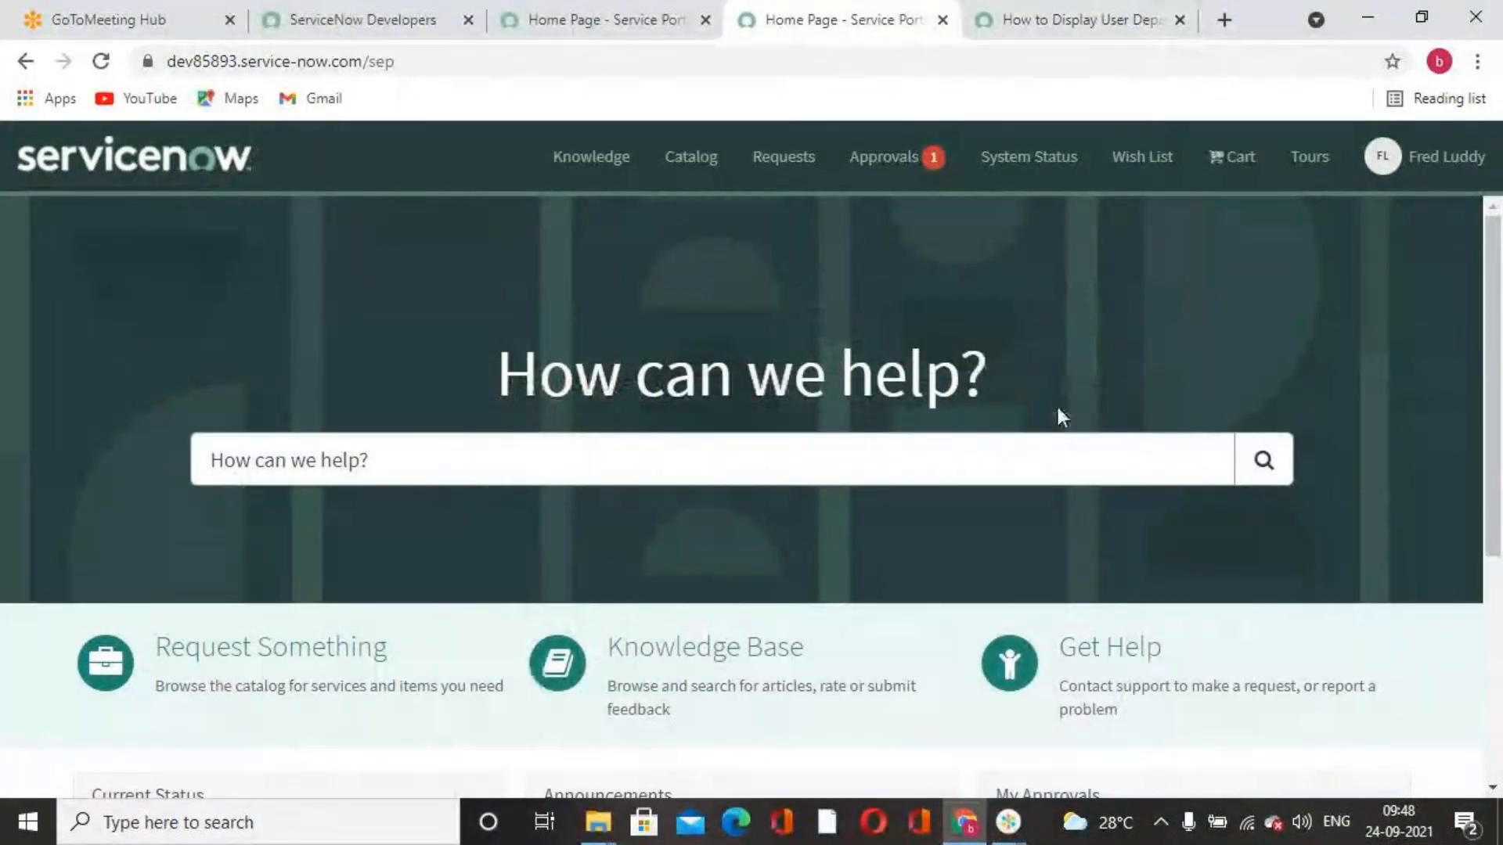
mouse_move(963, 833)
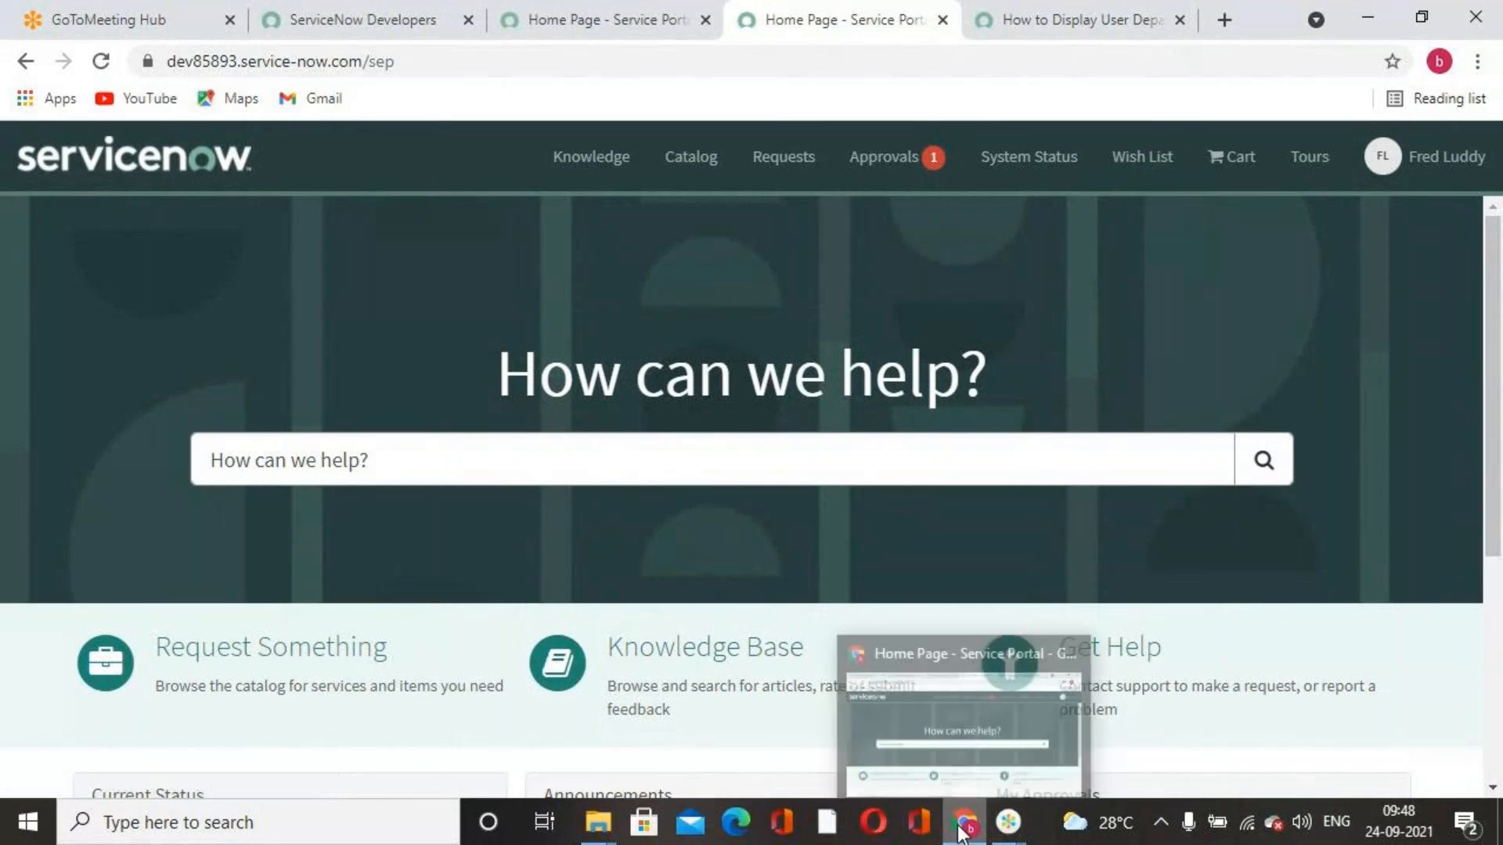
left_click(963, 833)
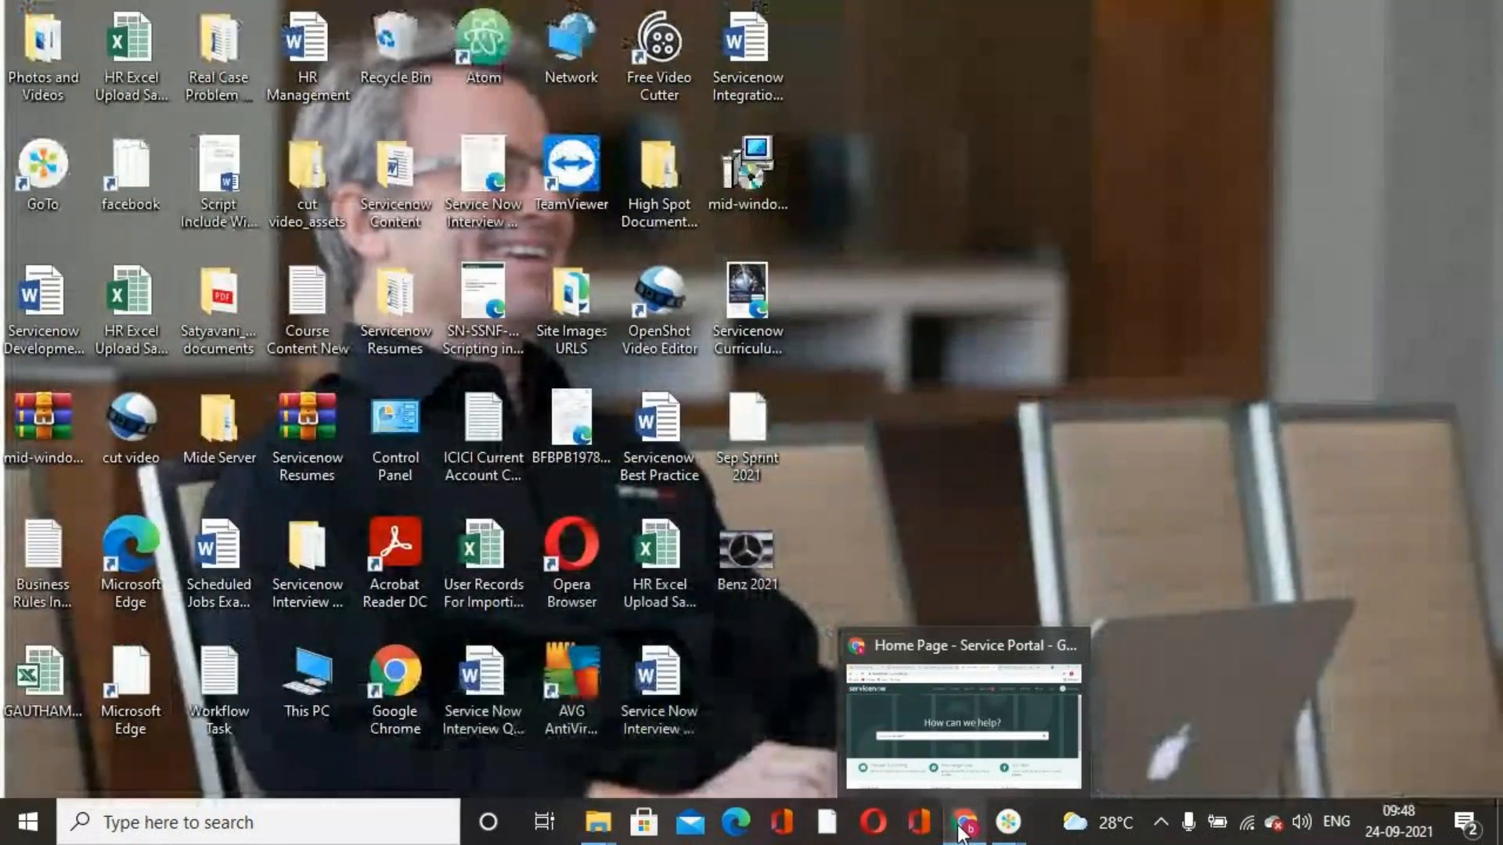
left_click(963, 833)
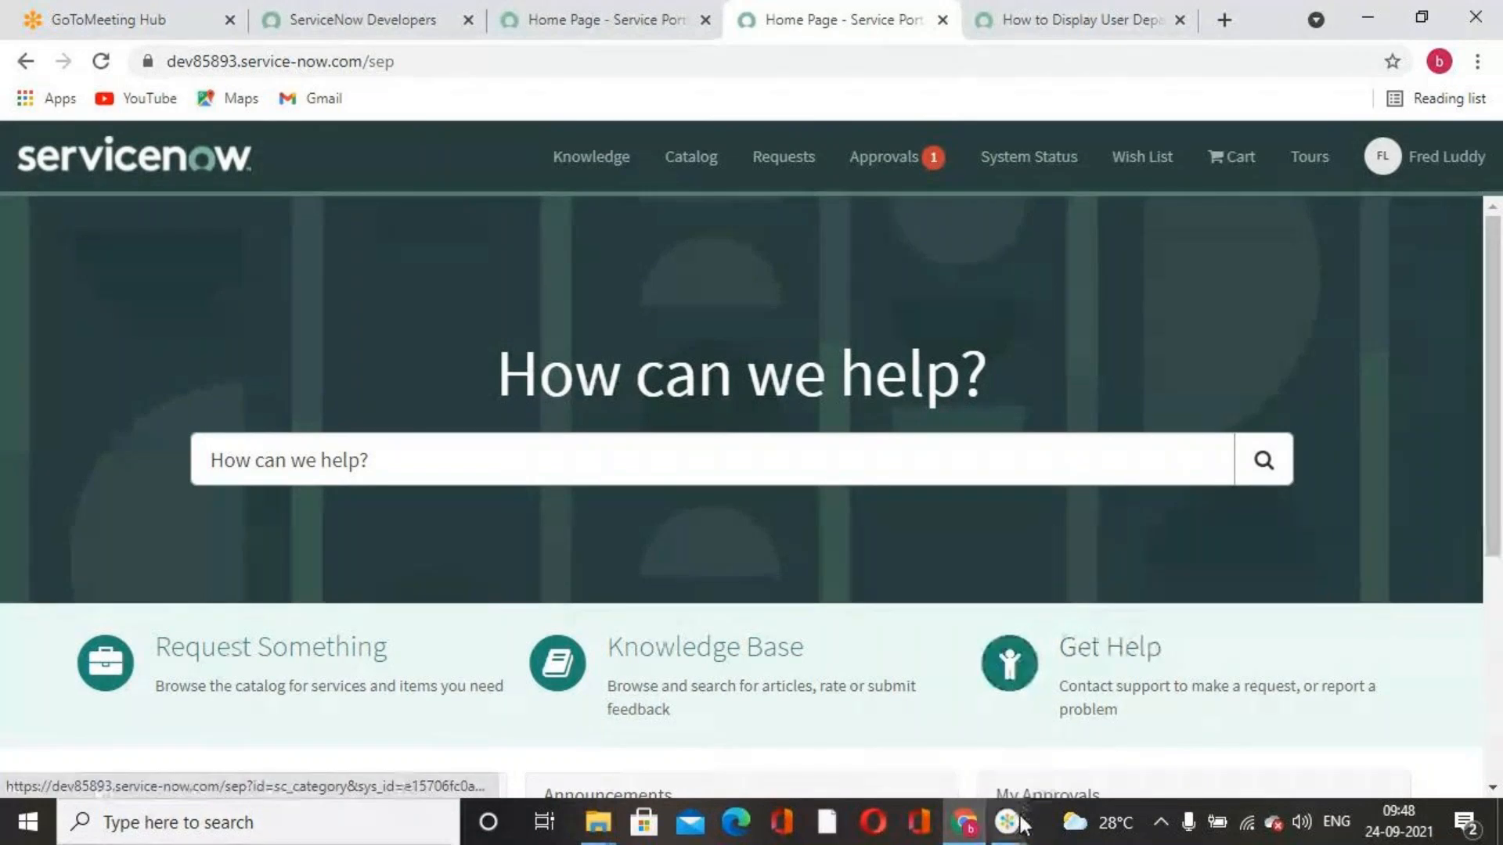
mouse_move(1007, 822)
mouse_move(1091, 703)
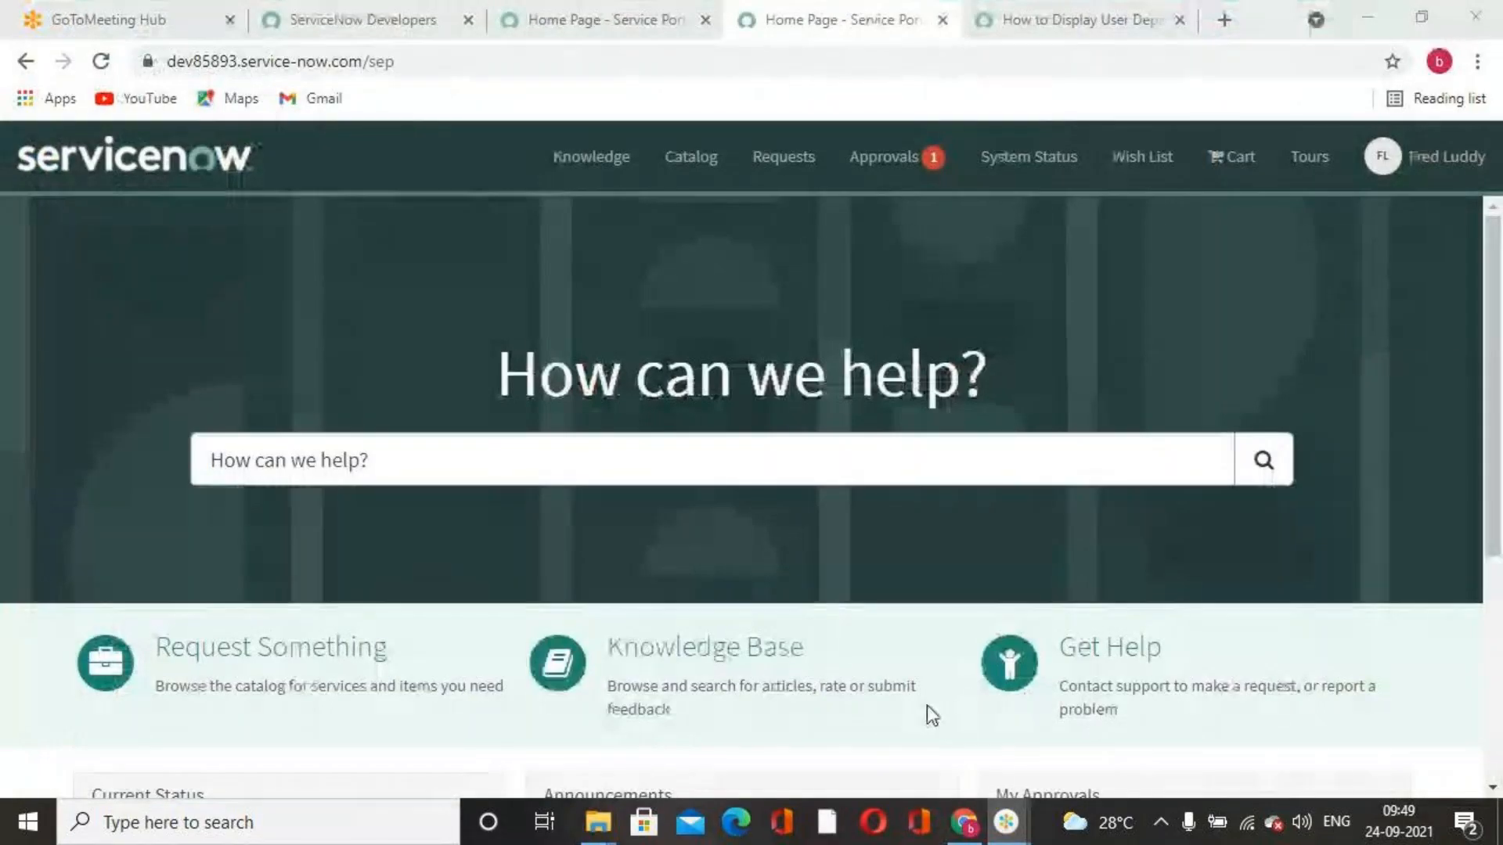